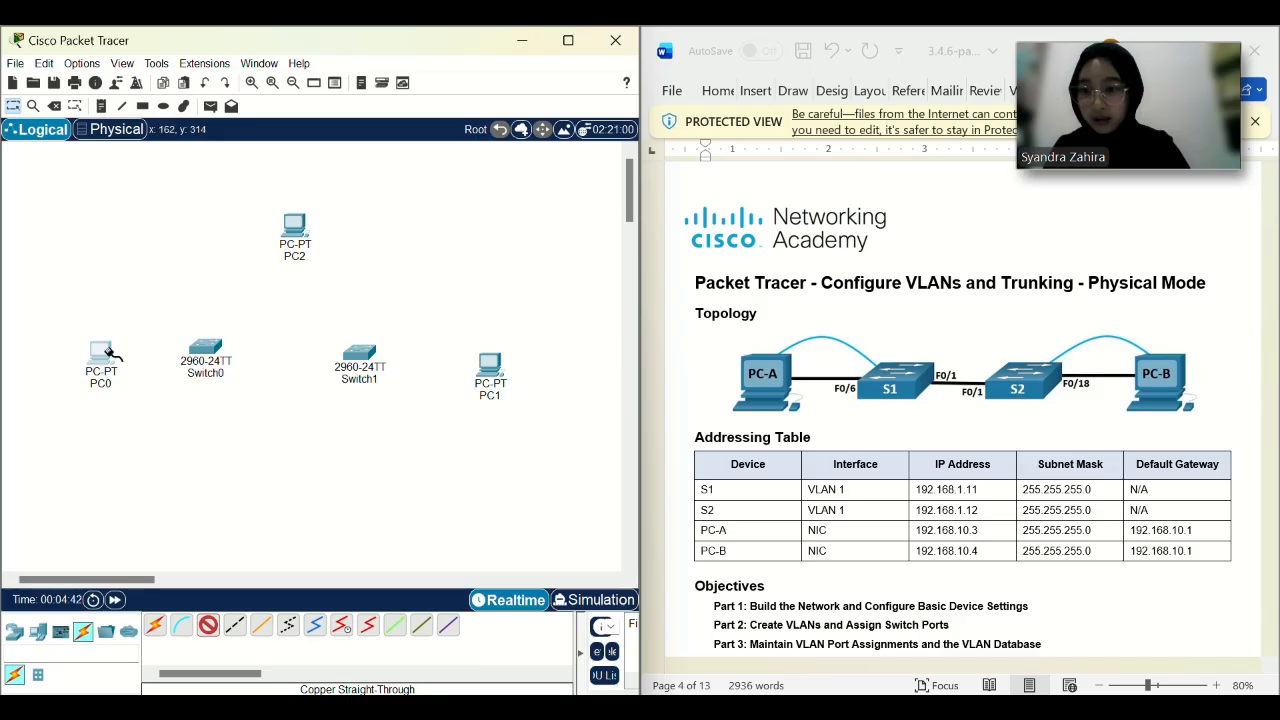
# Cable PC0 to Switch0 FastEthernet0/6 with a straight-through copper cable.
pyautogui.click(104, 350)
pyautogui.click(176, 428)
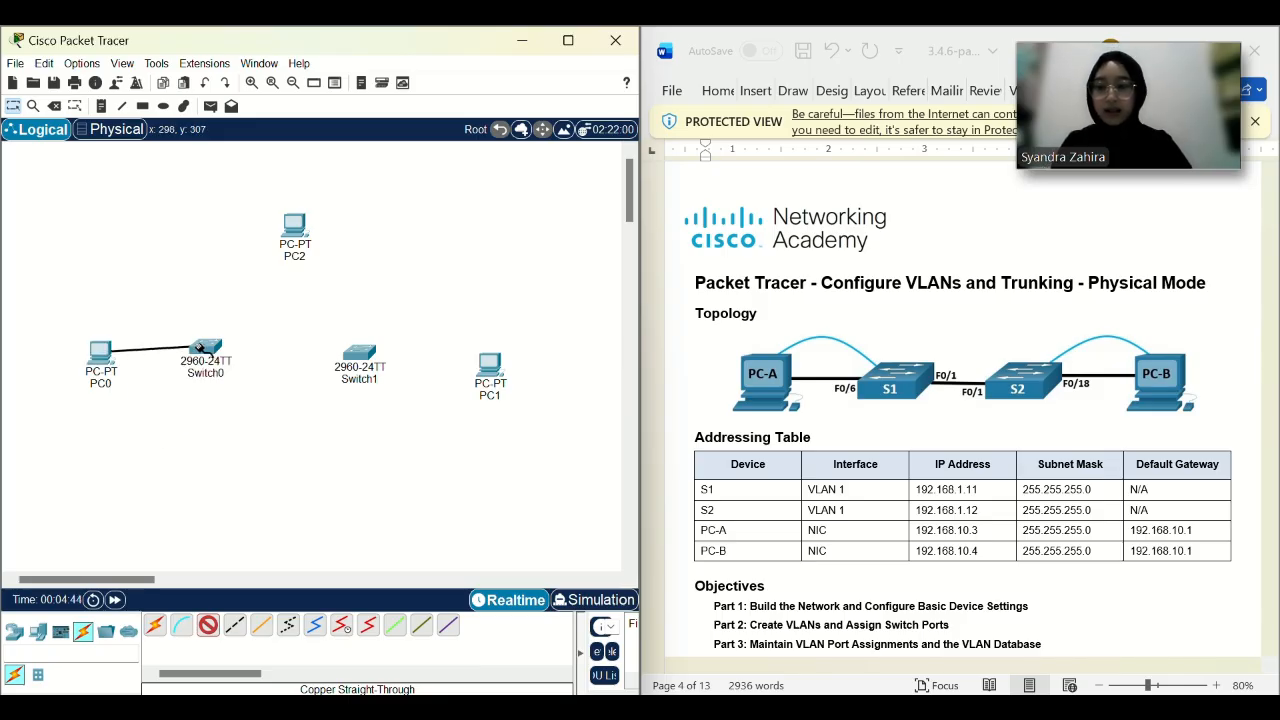
pyautogui.click(206, 348)
pyautogui.click(282, 178)
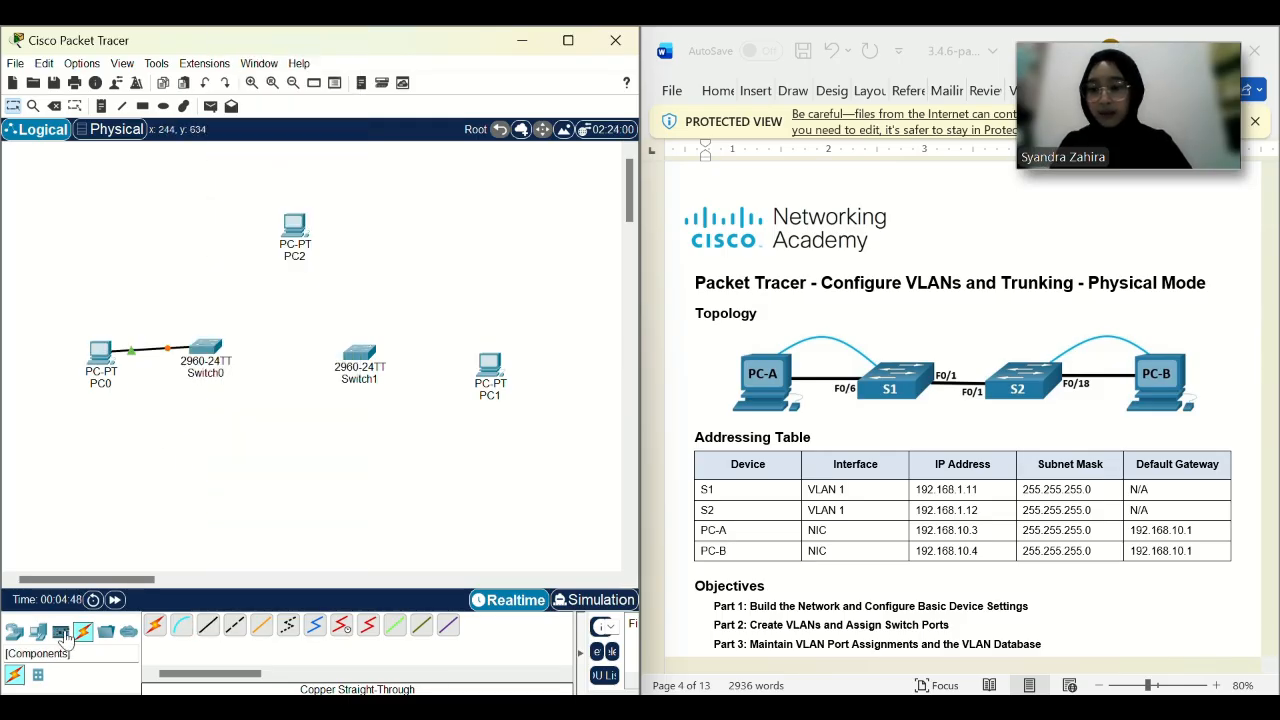
pyautogui.moveTo(204, 354); pyautogui.dragTo(220, 351)
# Link Switch0 Fa0/1 to Switch1 Fa0/1 with a copper cross-over cable.
pyautogui.click(234, 625)
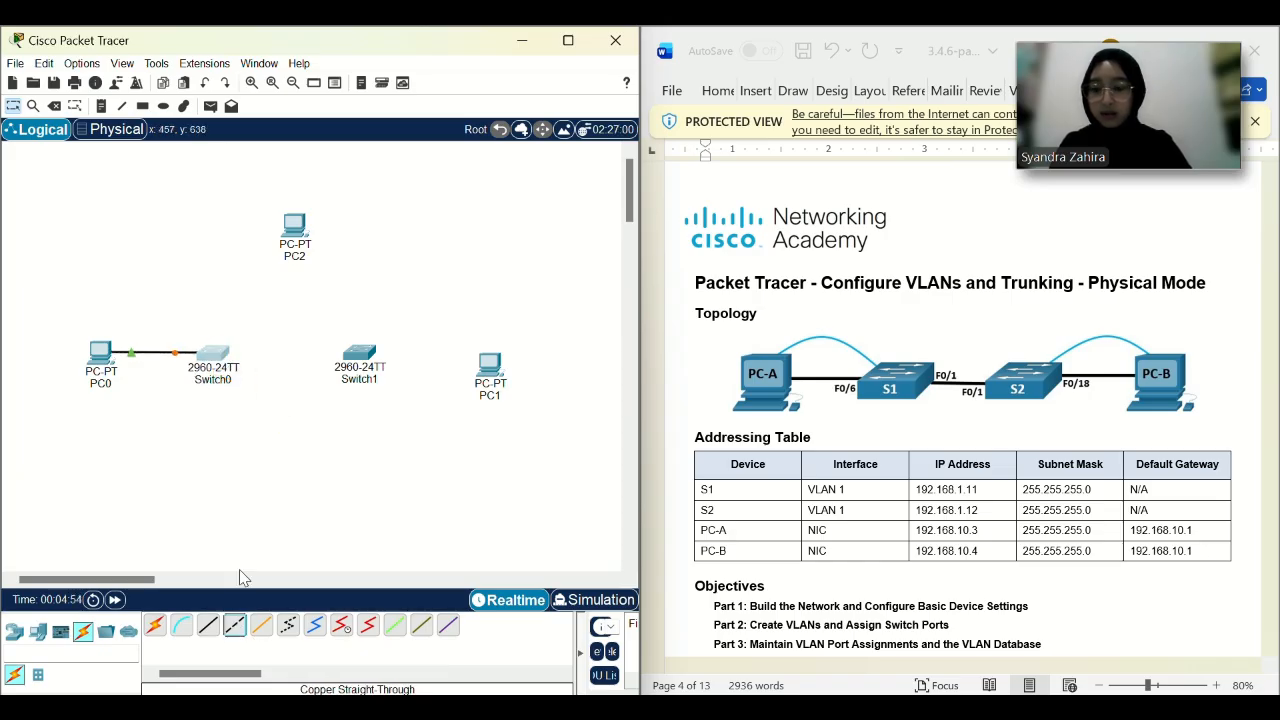
pyautogui.click(219, 352)
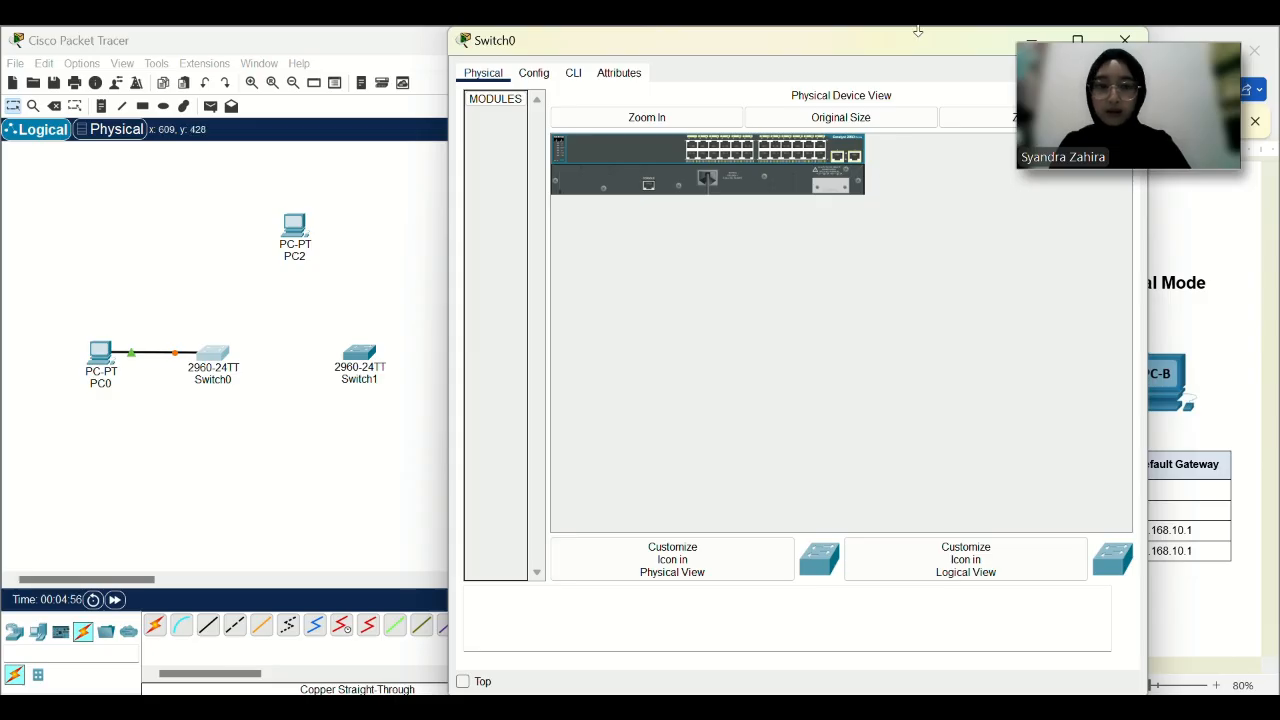
pyautogui.moveTo(924, 42); pyautogui.dragTo(862, 214)
pyautogui.click(996, 212)
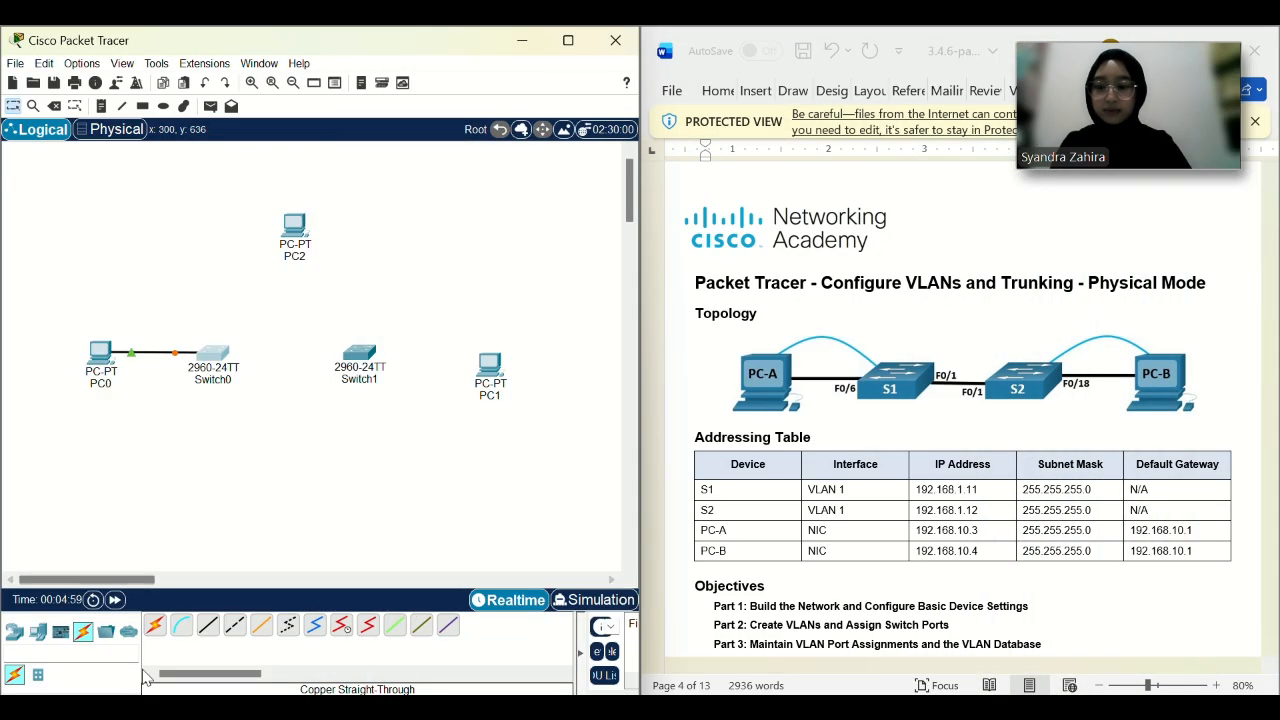
pyautogui.click(234, 625)
pyautogui.click(221, 354)
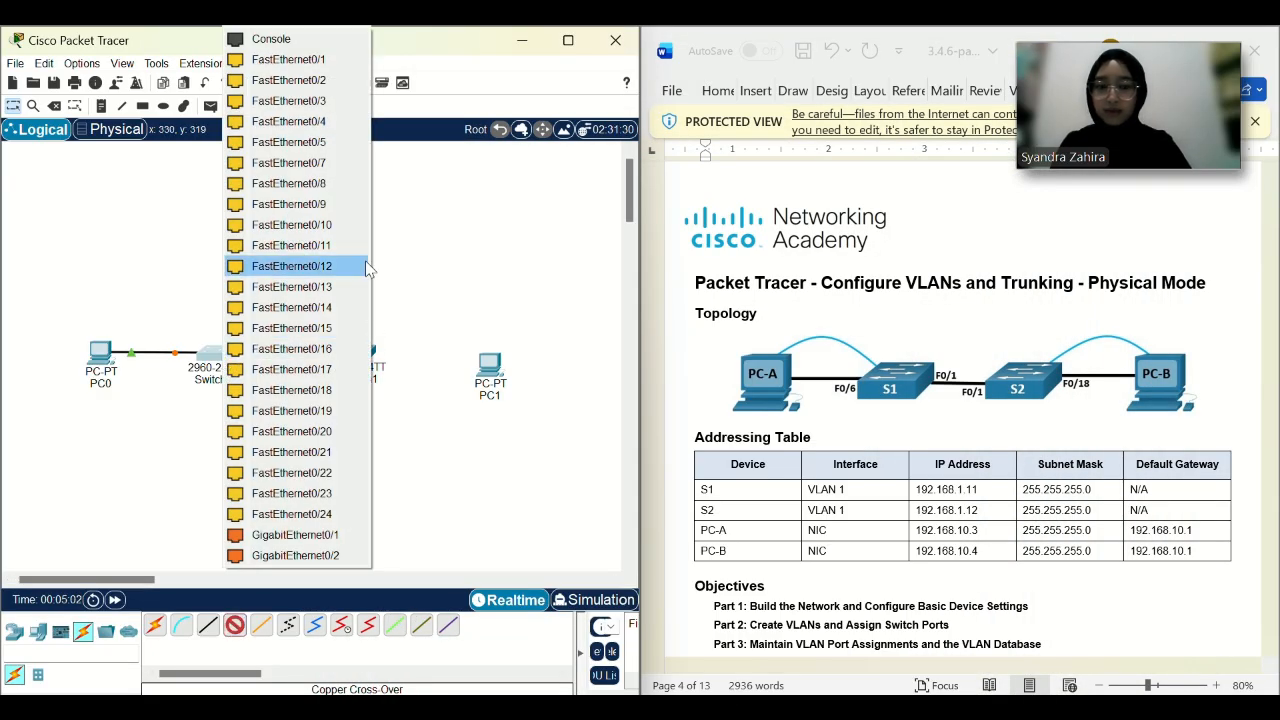
pyautogui.click(302, 66)
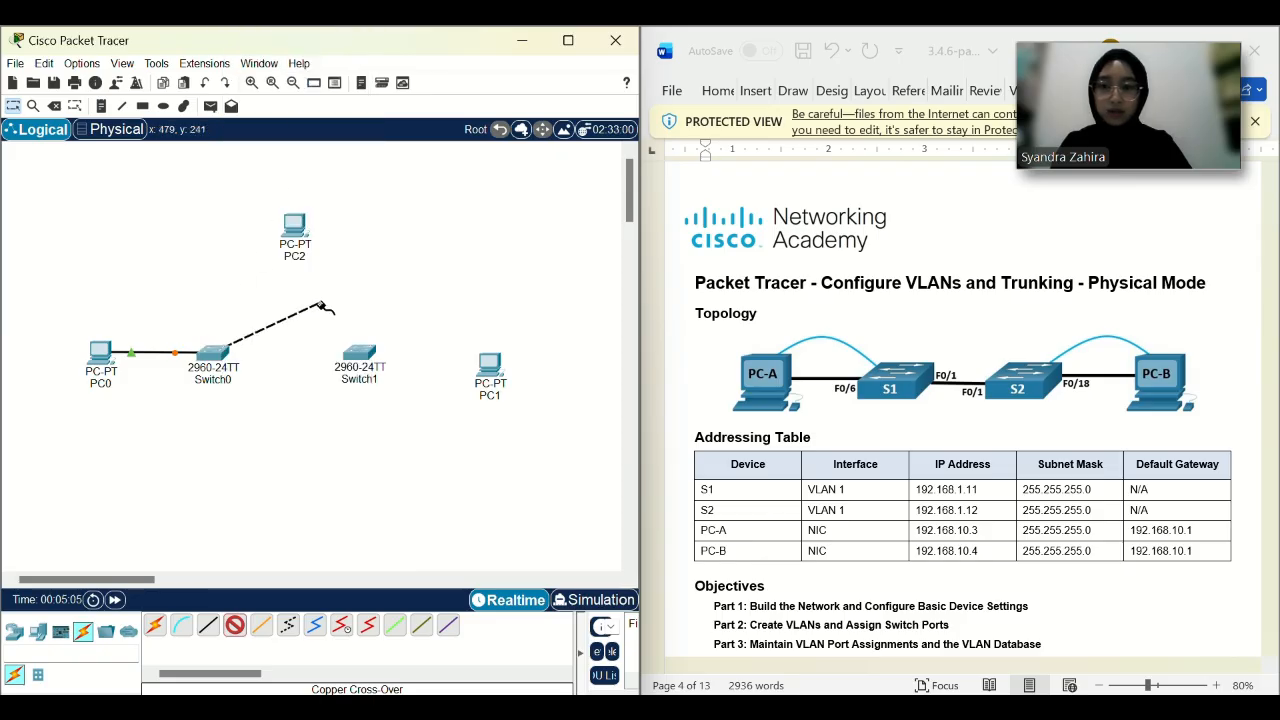
pyautogui.click(362, 354)
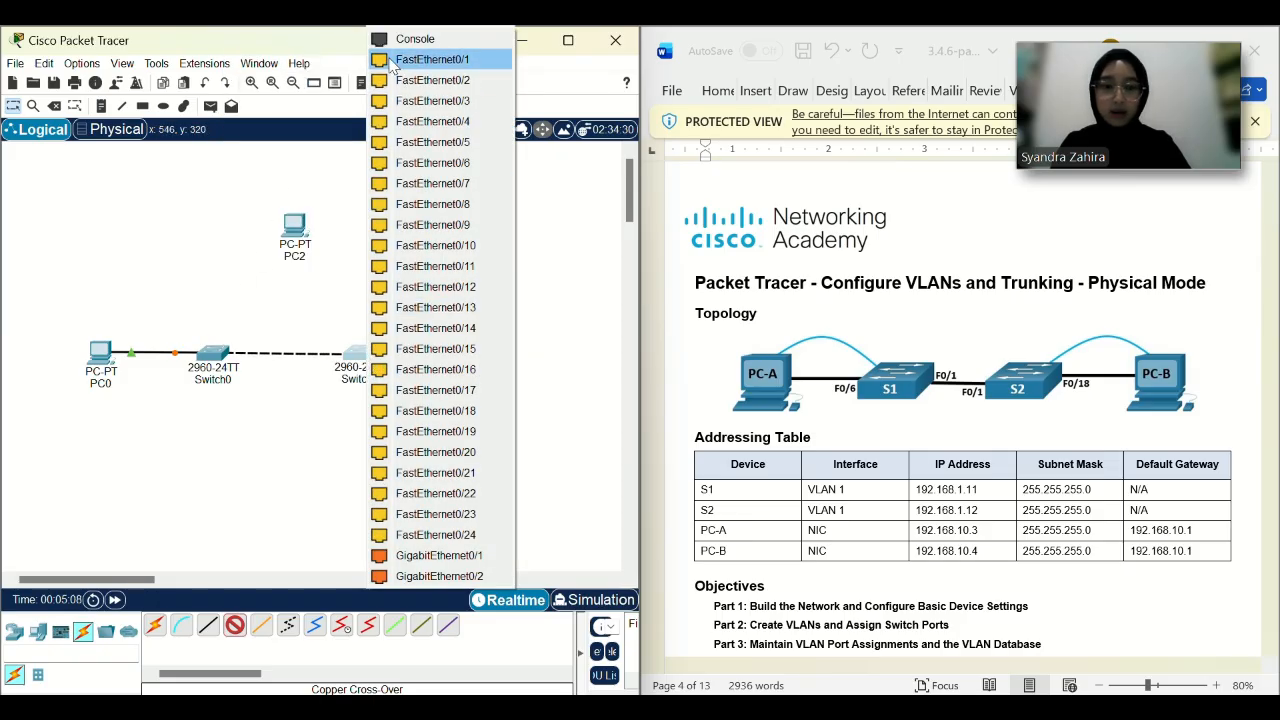
pyautogui.click(391, 62)
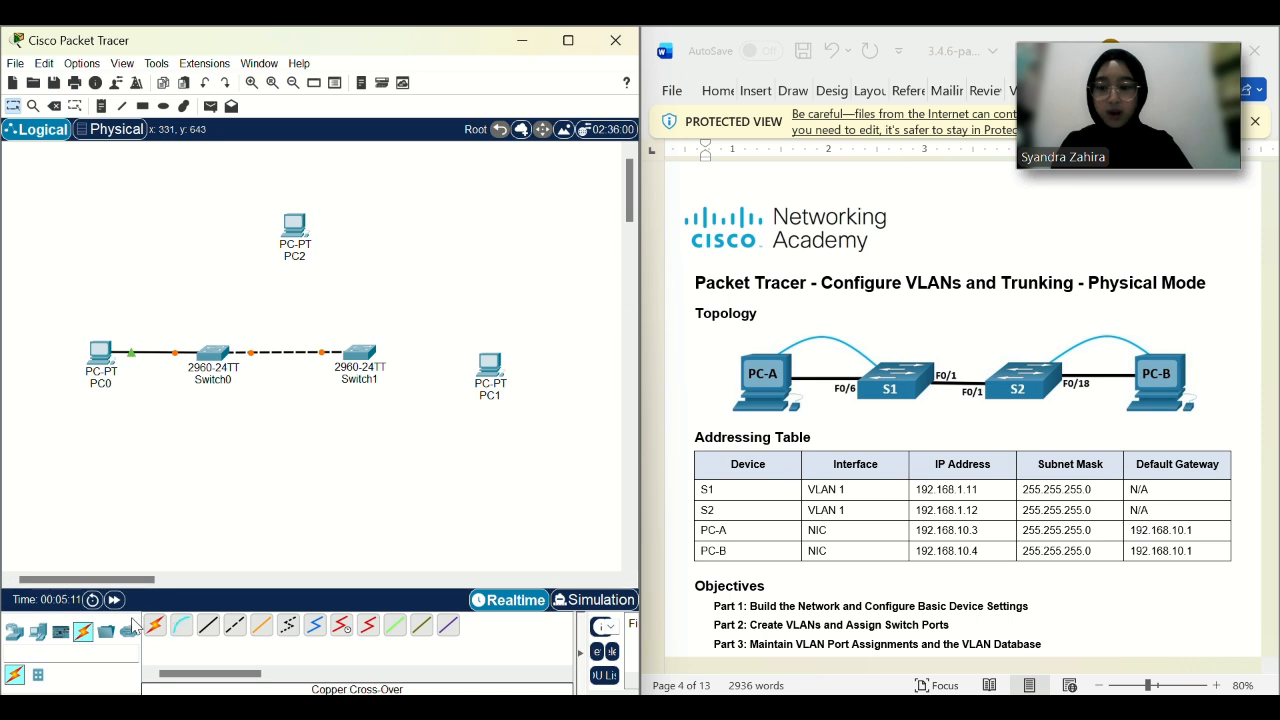
# Connect Switch1 FastEthernet0/18 to PC1 FastEthernet0 with a straight-through cable.
pyautogui.click(208, 625)
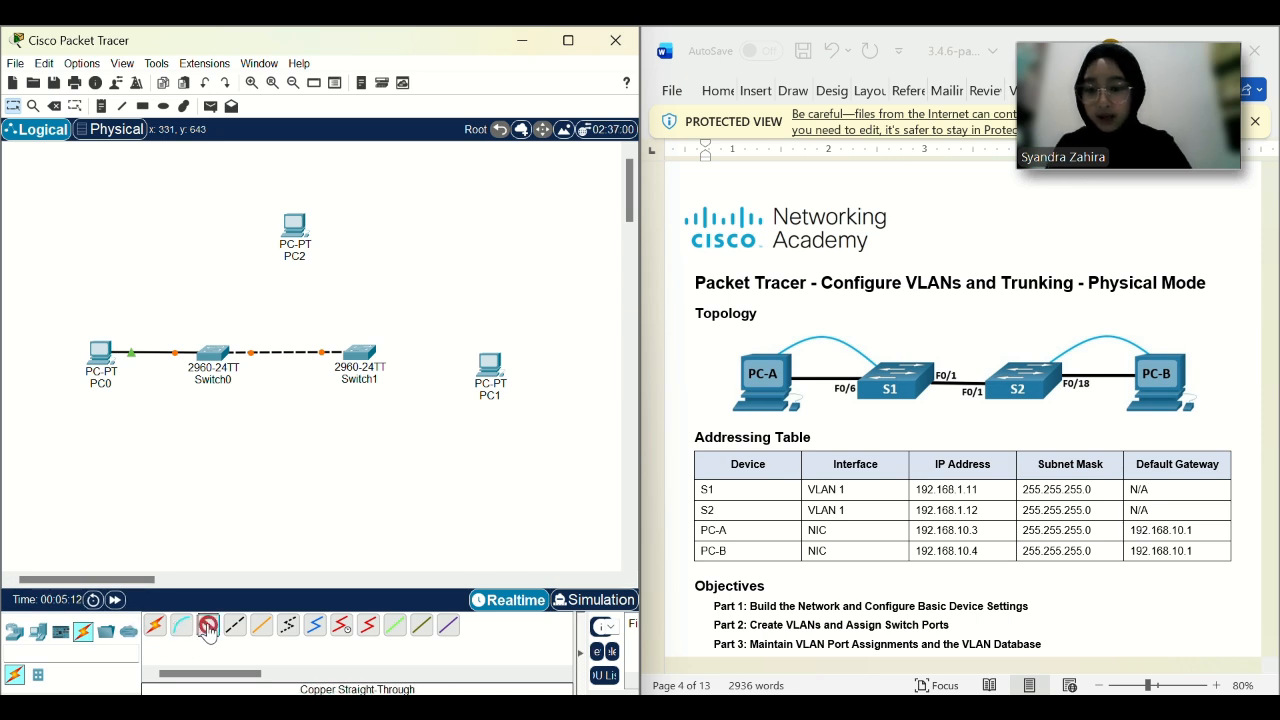
pyautogui.click(372, 357)
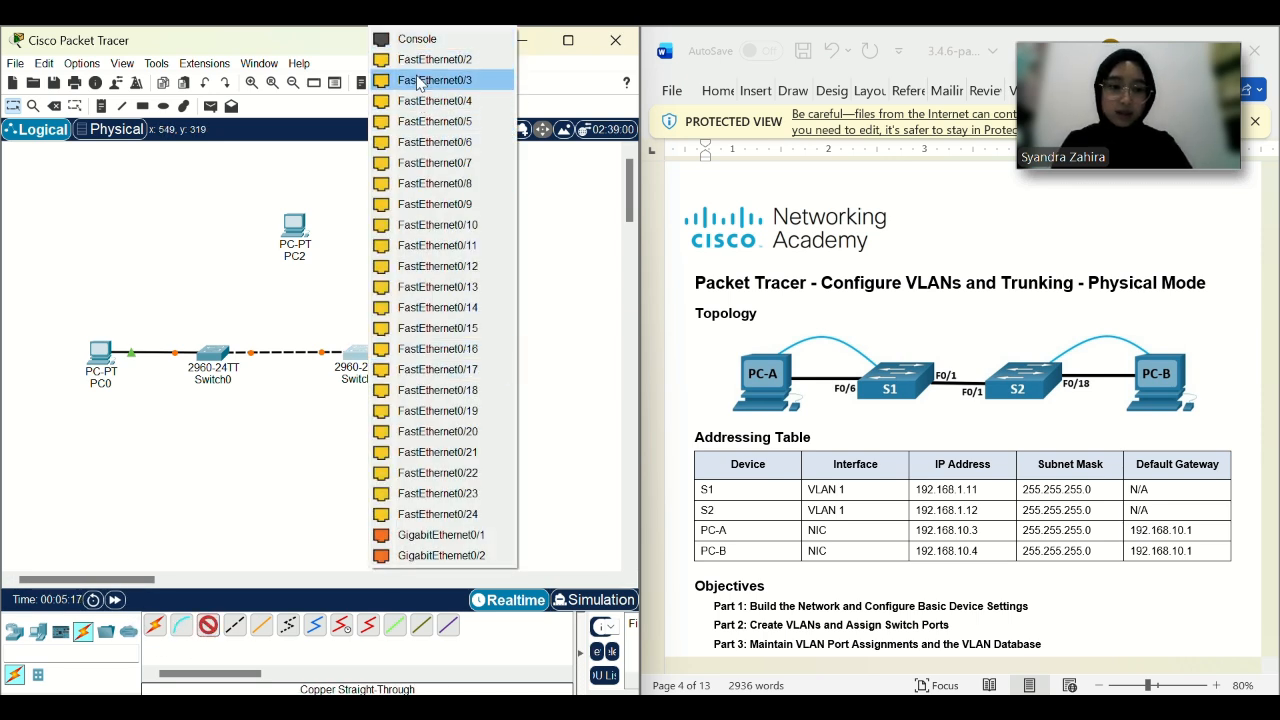
pyautogui.click(449, 392)
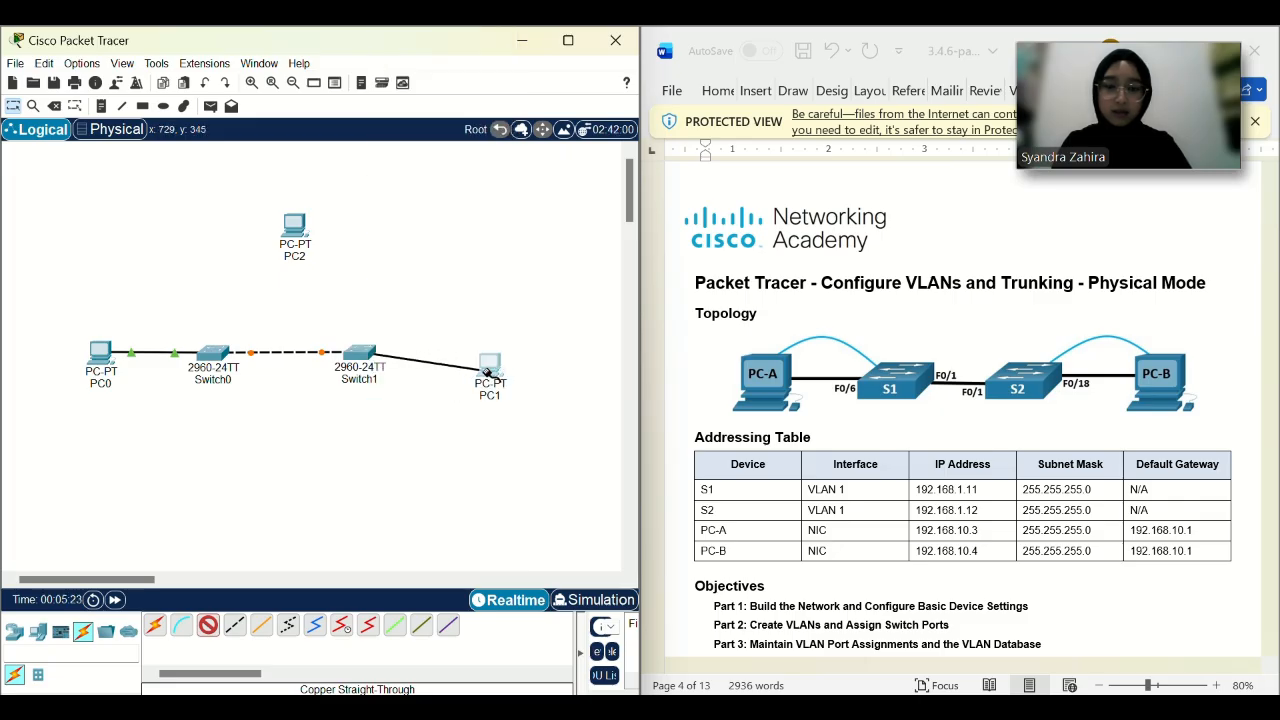
pyautogui.click(487, 370)
pyautogui.click(522, 450)
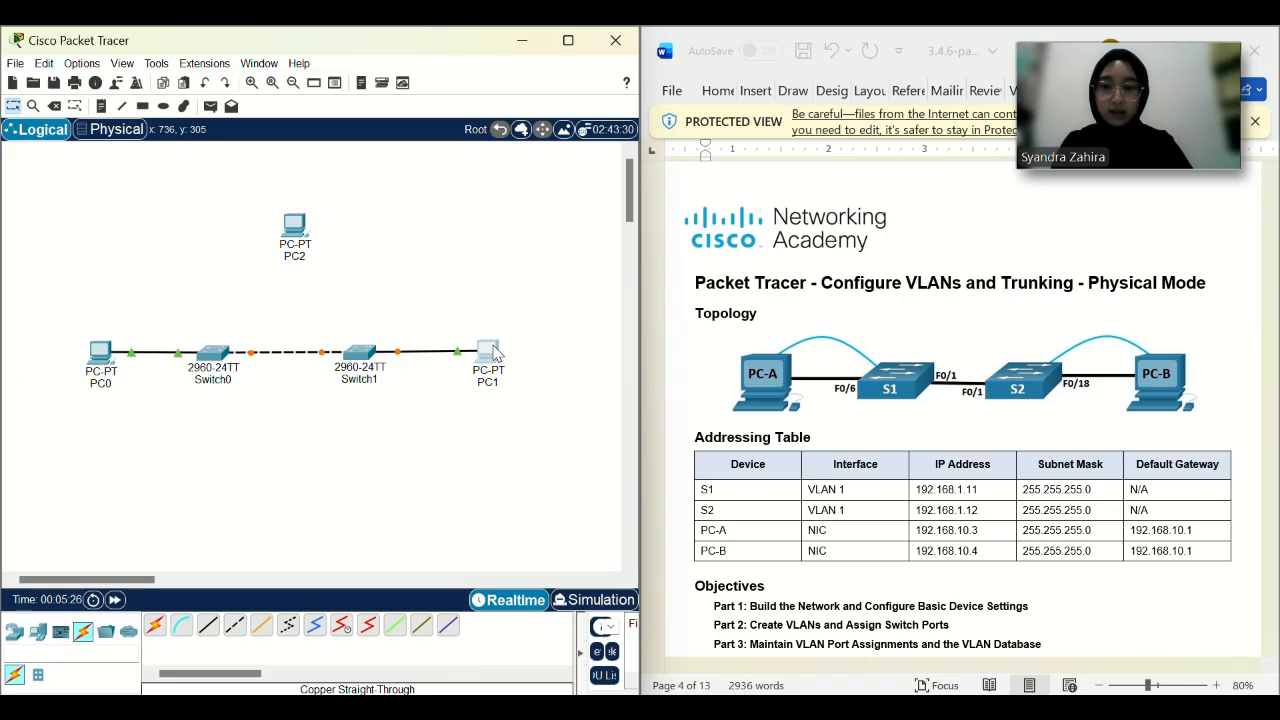
# Connect PC2 FastEthernet0 to Switch0 with a straight-through copper cable.
pyautogui.click(208, 627)
pyautogui.click(294, 228)
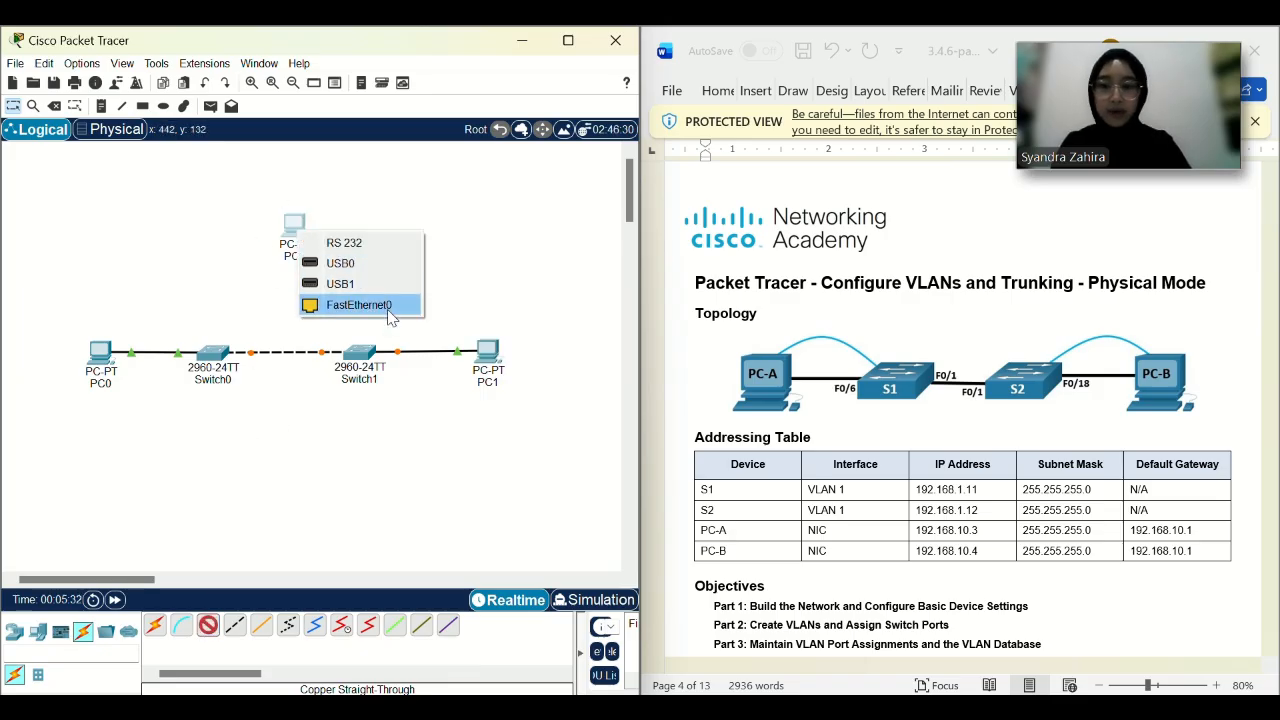
pyautogui.click(378, 313)
pyautogui.click(212, 356)
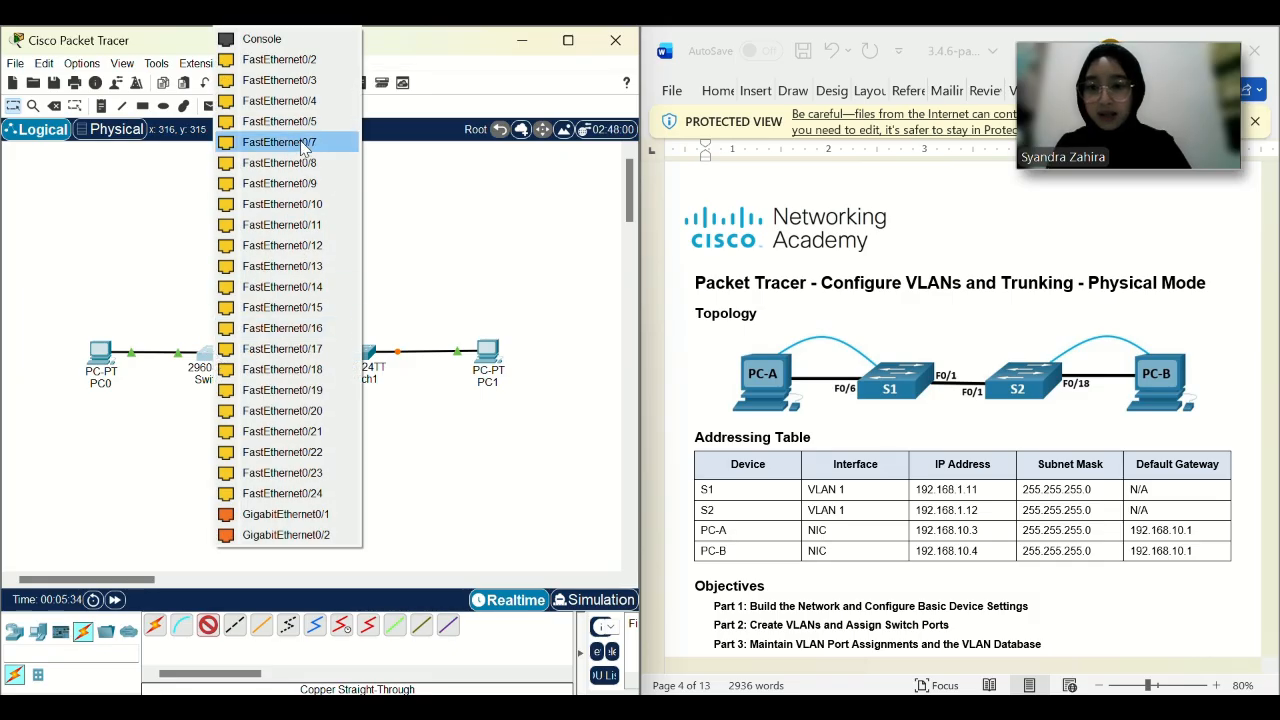
pyautogui.click(316, 228)
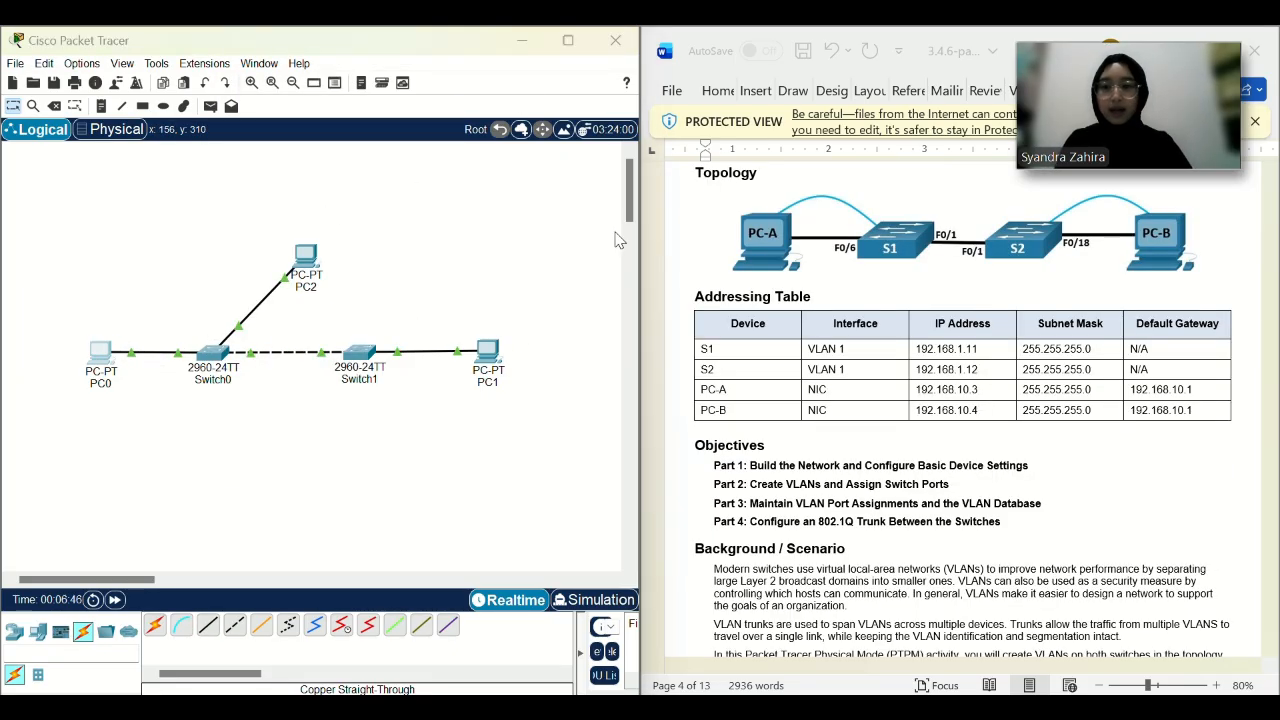
# Rename PC0 to PC-A.
pyautogui.click(100, 352)
pyautogui.moveTo(961, 39); pyautogui.dragTo(865, 87)
pyautogui.click(942, 101)
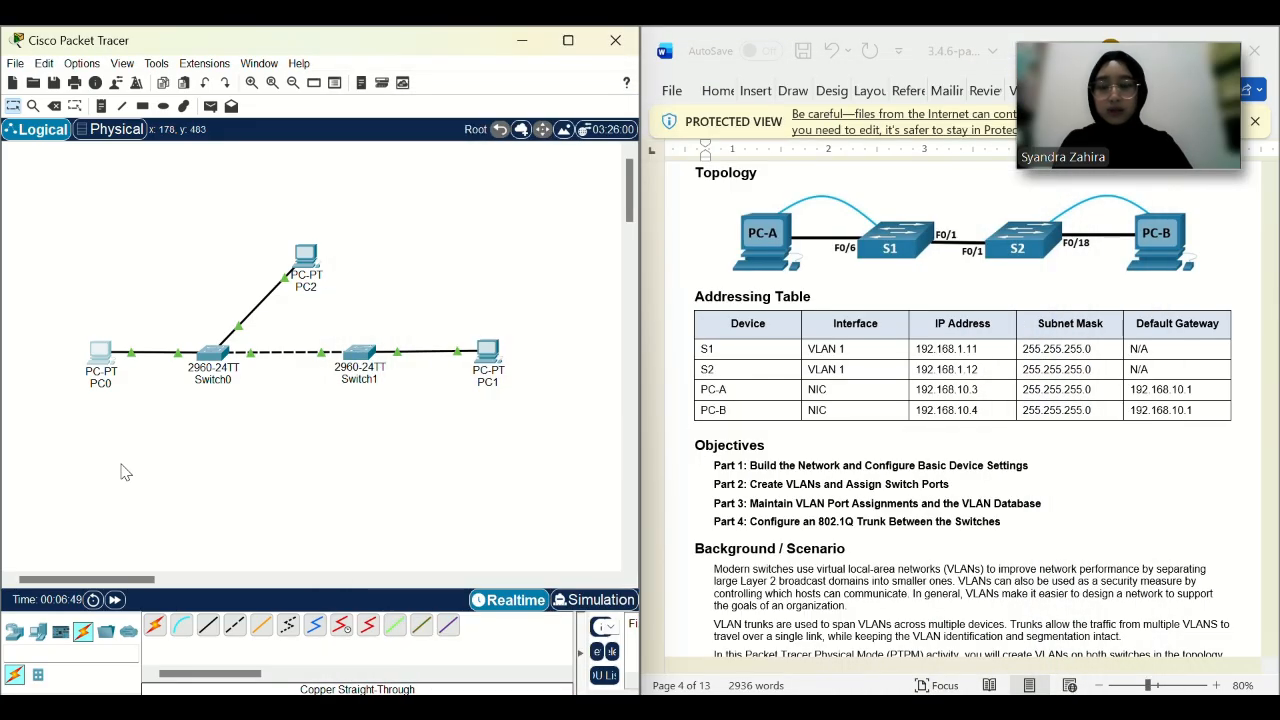
pyautogui.click(106, 385)
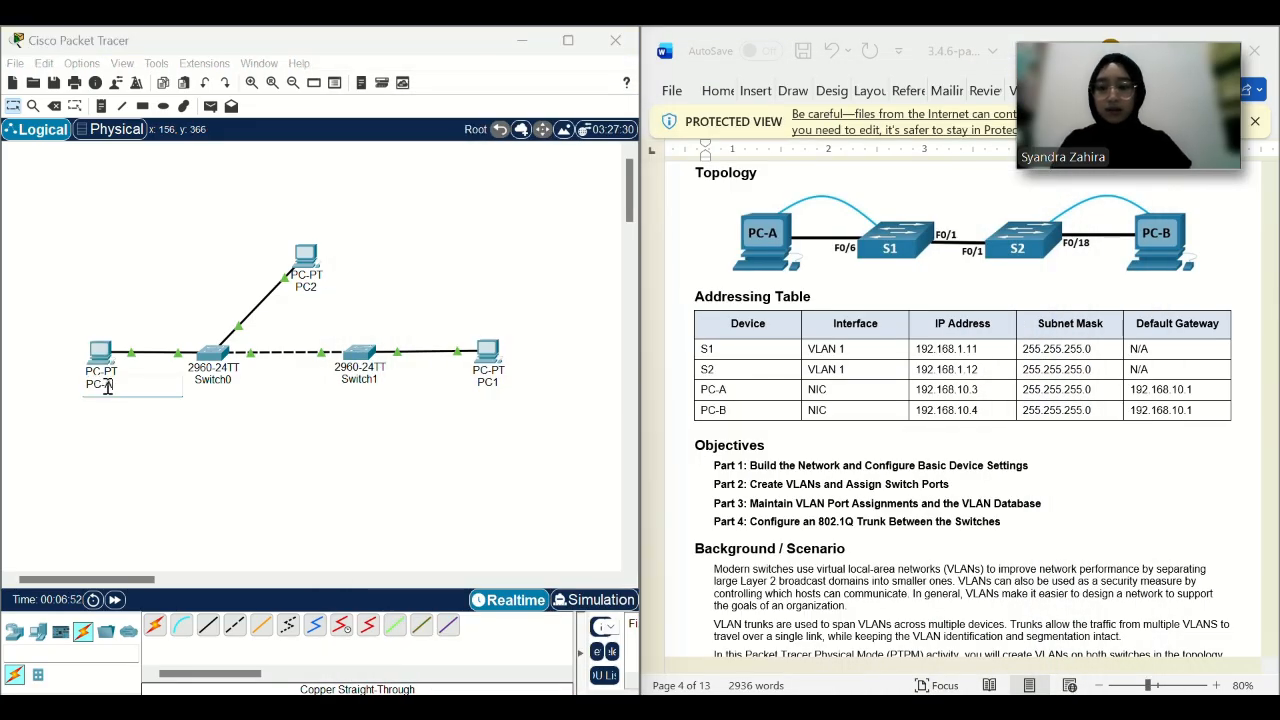
pyautogui.click(222, 387)
# Rename Switch0 to S1, Switch1 to S2 and PC1 to PC-B.
pyautogui.click(226, 382)
pyautogui.write('s')
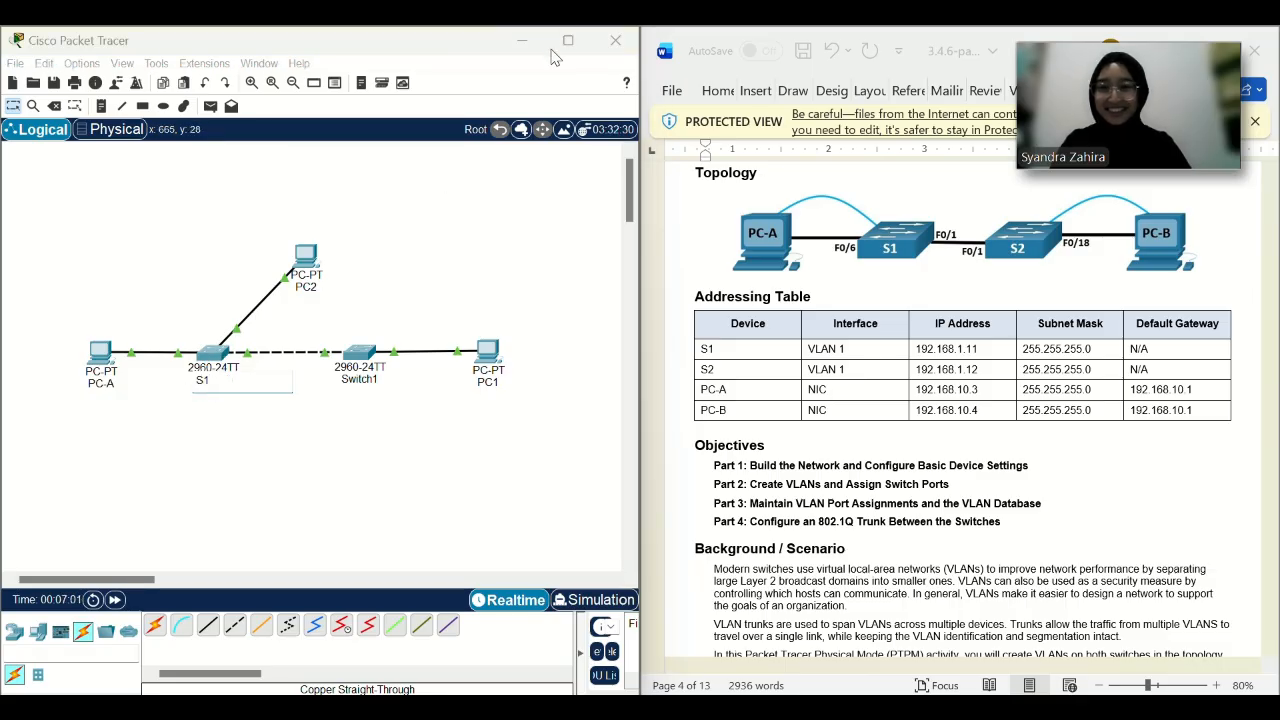
pyautogui.write('1')
pyautogui.press('Return')
pyautogui.click(363, 385)
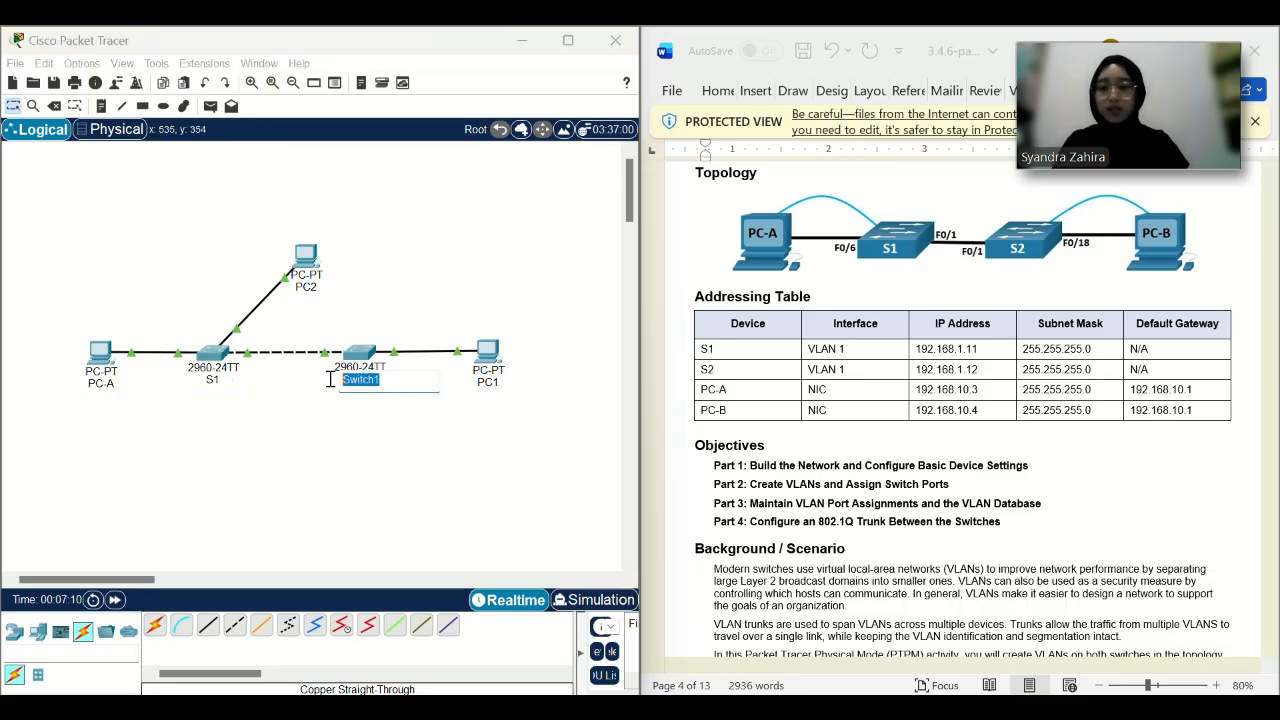
pyautogui.write('S2')
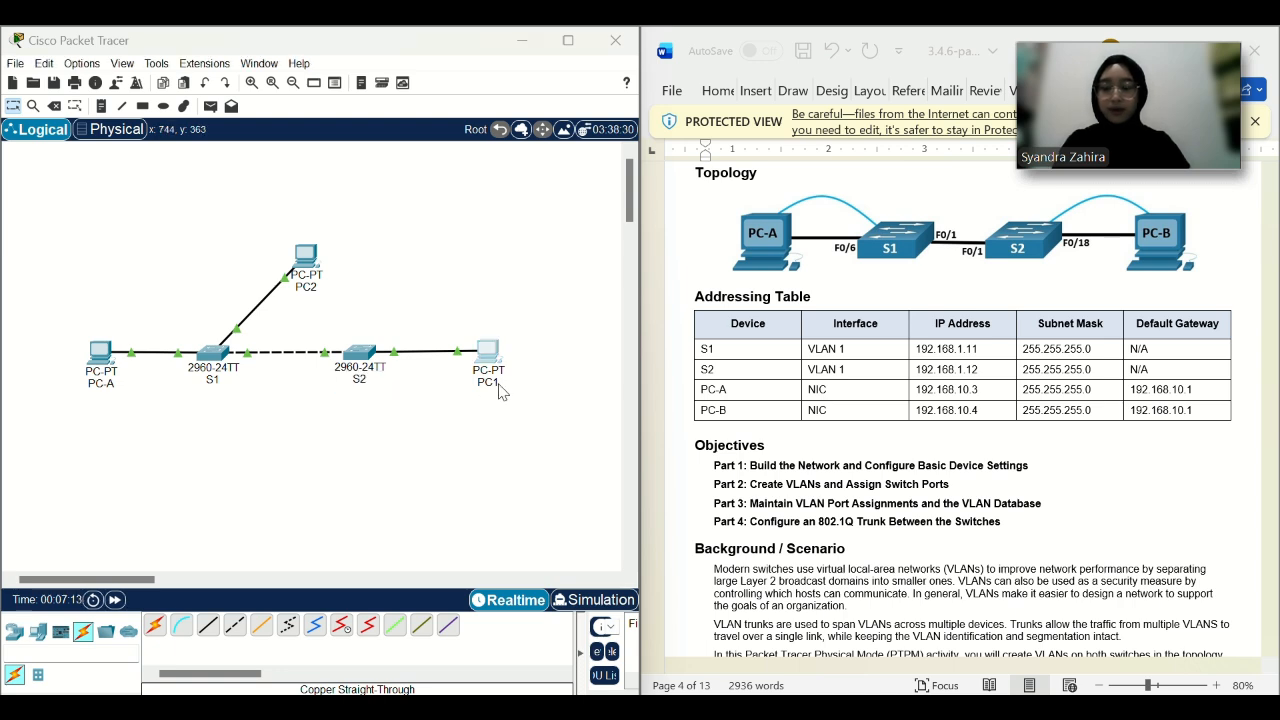
pyautogui.click(499, 384)
pyautogui.write('PC-B')
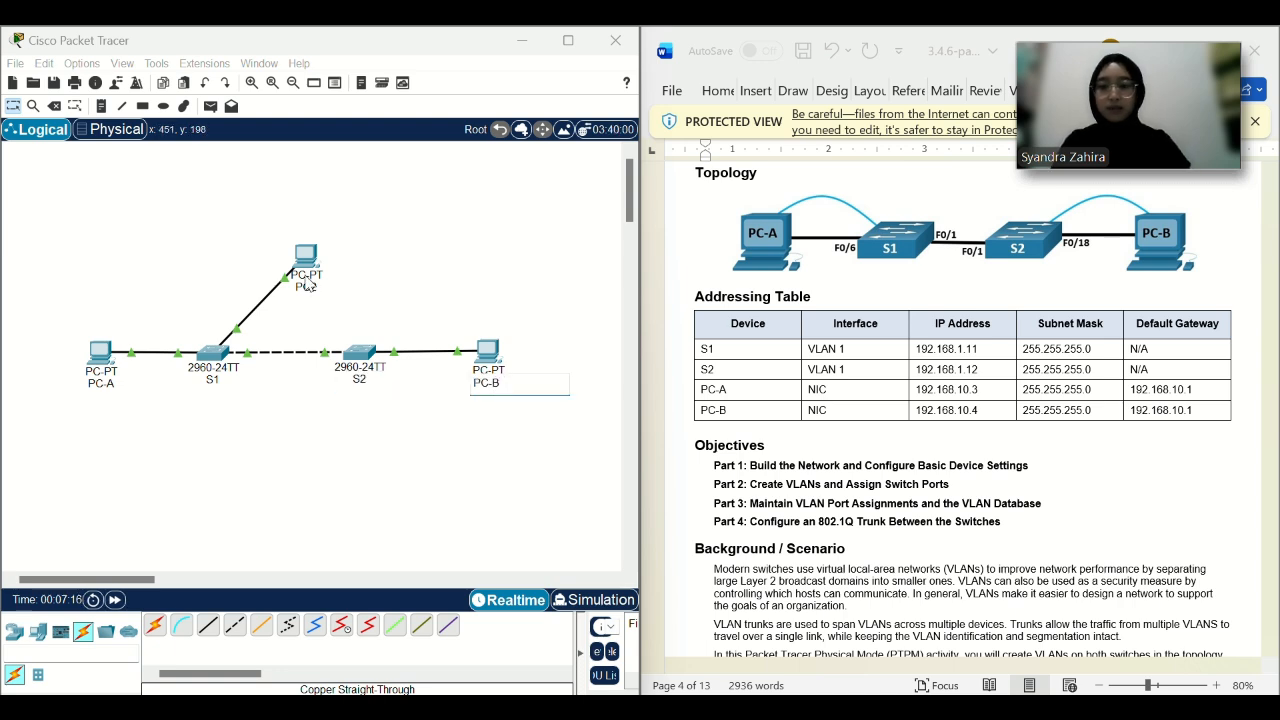
pyautogui.click(305, 256)
# Rename PC2 to PC-C and open PC-A's device window.
pyautogui.moveTo(925, 40); pyautogui.dragTo(834, 100)
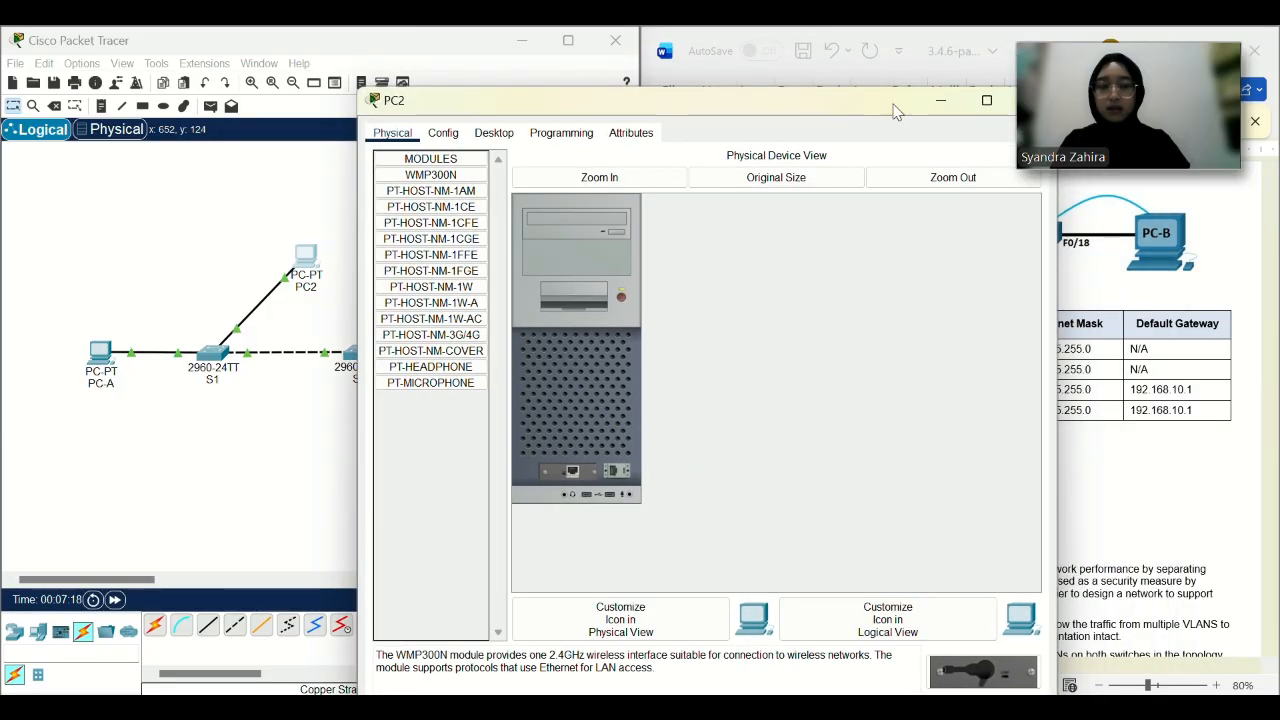
pyautogui.click(938, 103)
pyautogui.click(314, 293)
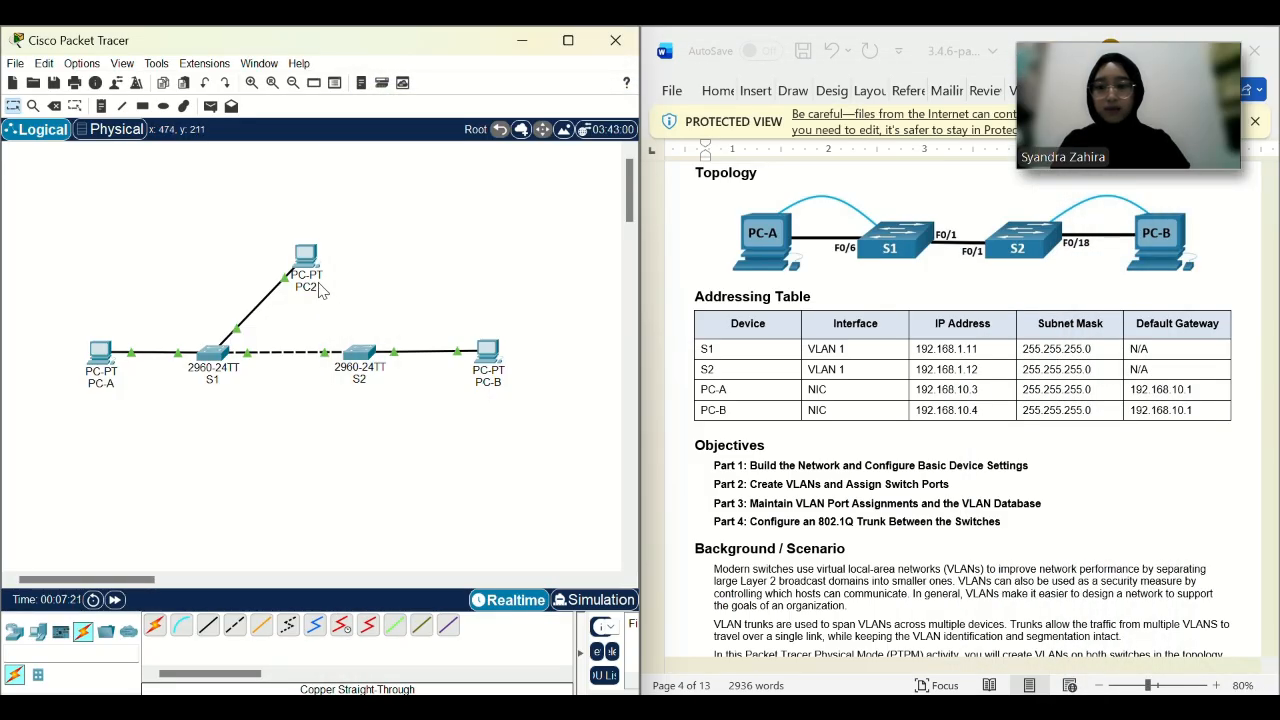
pyautogui.click(318, 288)
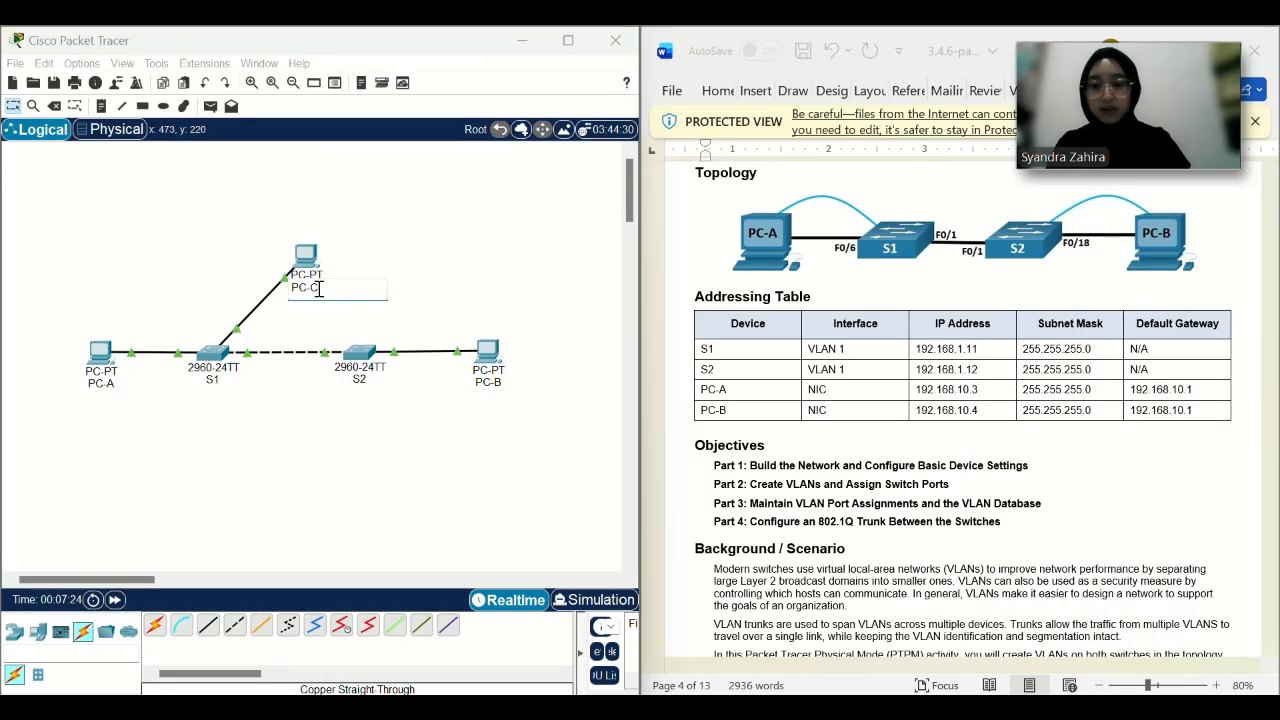
pyautogui.write('PC-C')
pyautogui.press('Return')
pyautogui.click(100, 360)
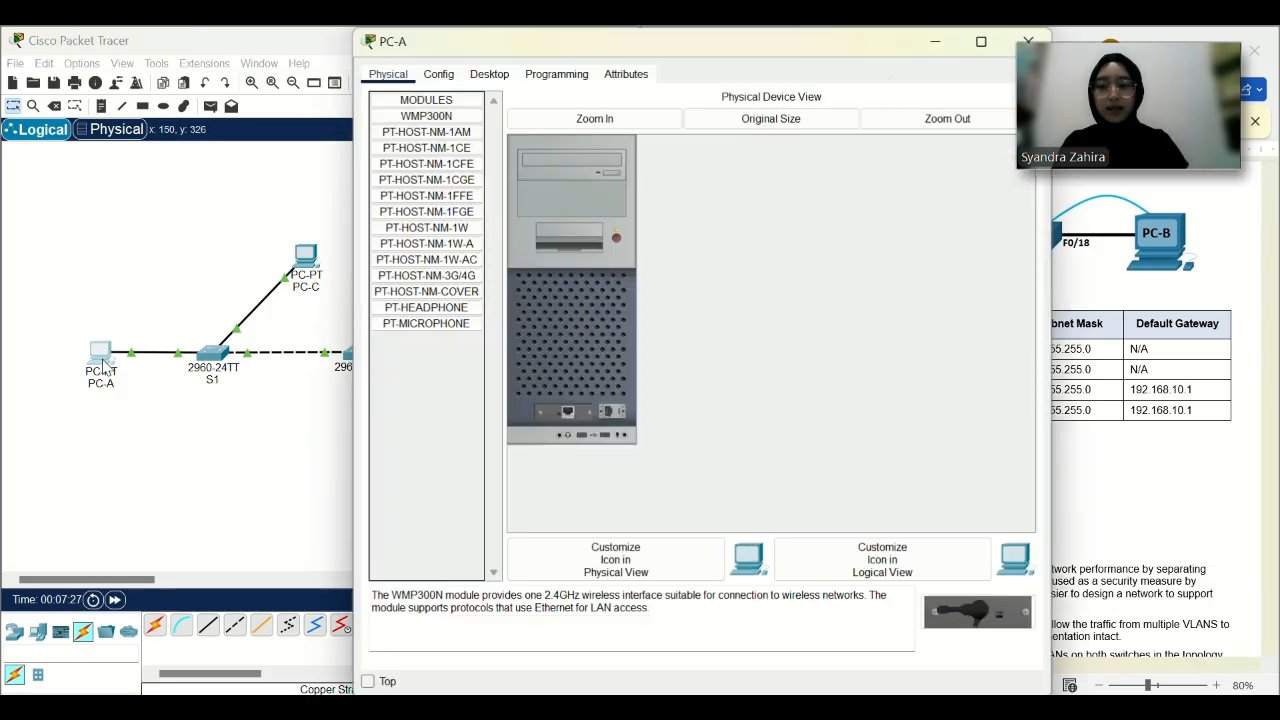
# Fill in PC-A's IPv4 address, subnet mask and default gateway in IP Configuration.
pyautogui.moveTo(436, 46); pyautogui.dragTo(142, 137)
pyautogui.click(145, 166)
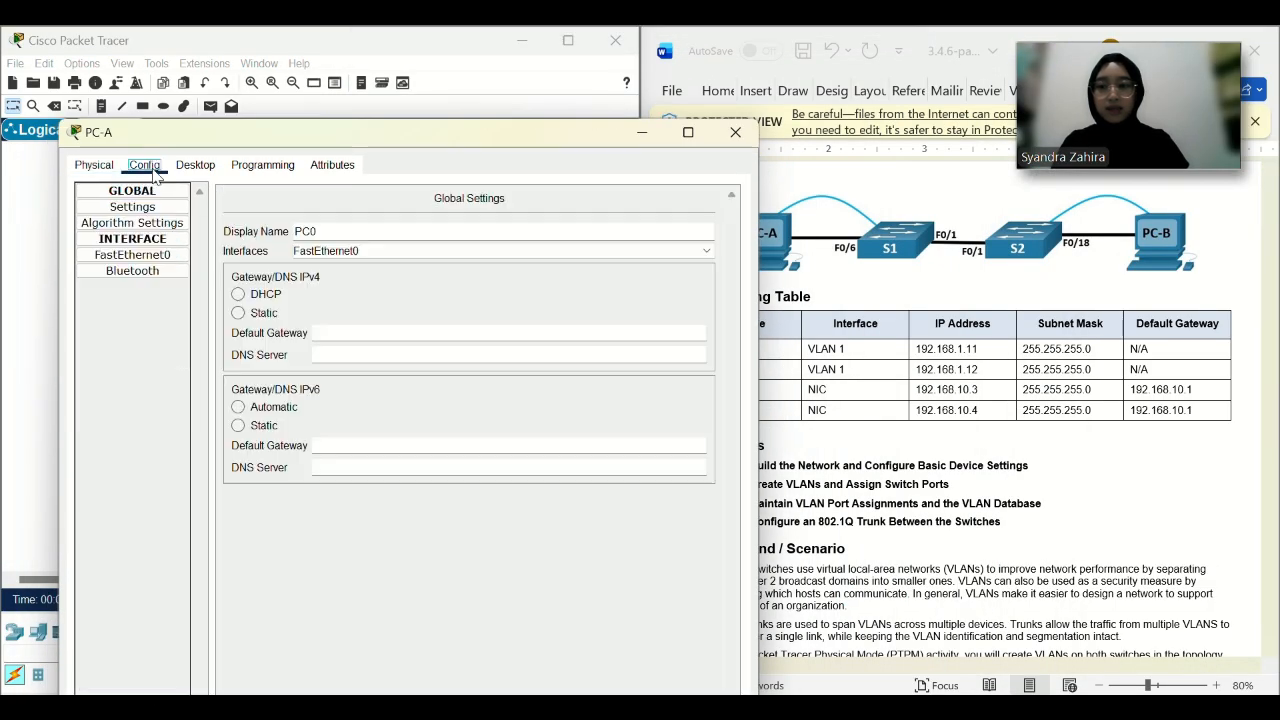
pyautogui.click(195, 165)
pyautogui.click(139, 220)
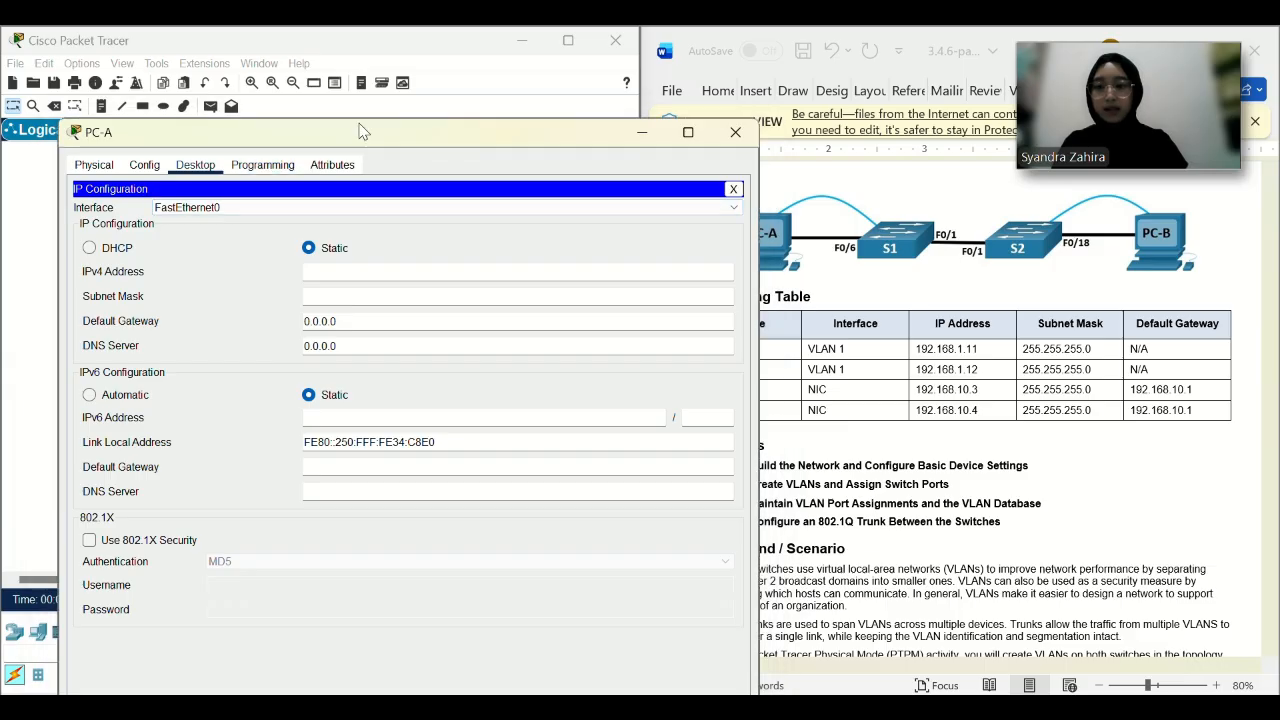
pyautogui.moveTo(361, 131); pyautogui.dragTo(290, 39)
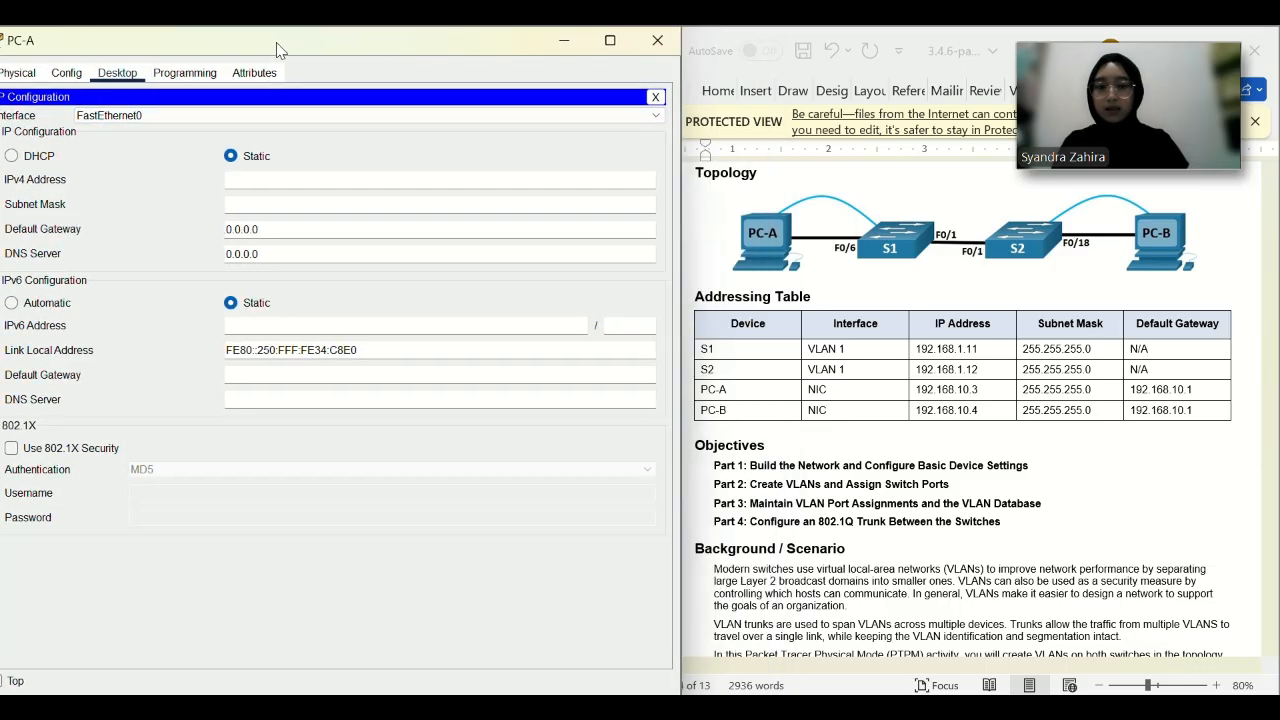
pyautogui.click(284, 179)
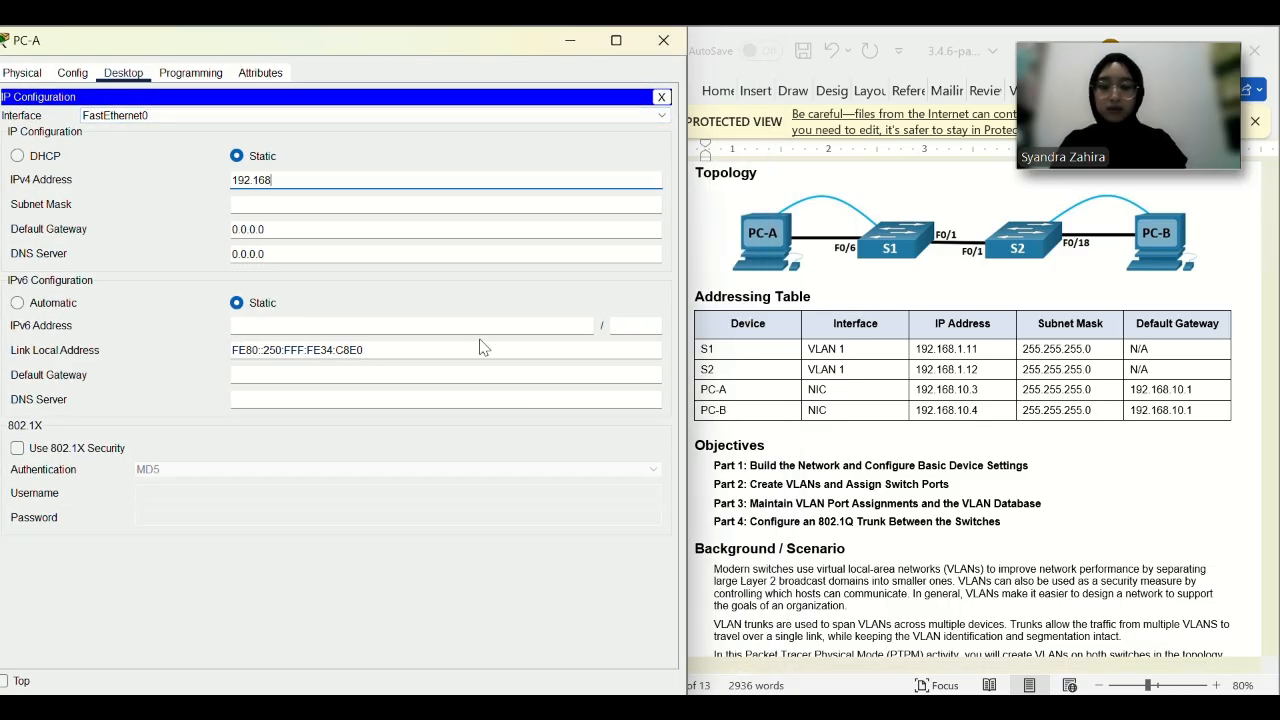
pyautogui.click(371, 202)
pyautogui.click(312, 229)
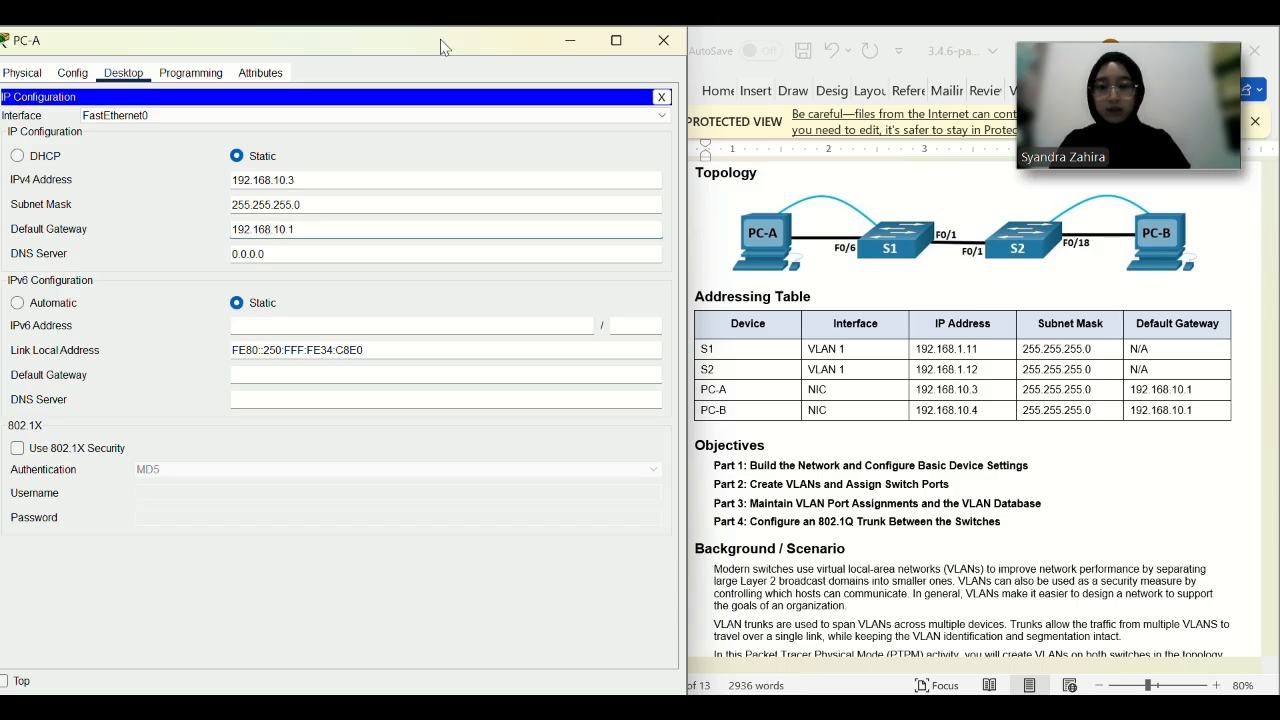
pyautogui.moveTo(445, 47); pyautogui.dragTo(433, 110)
pyautogui.click(644, 115)
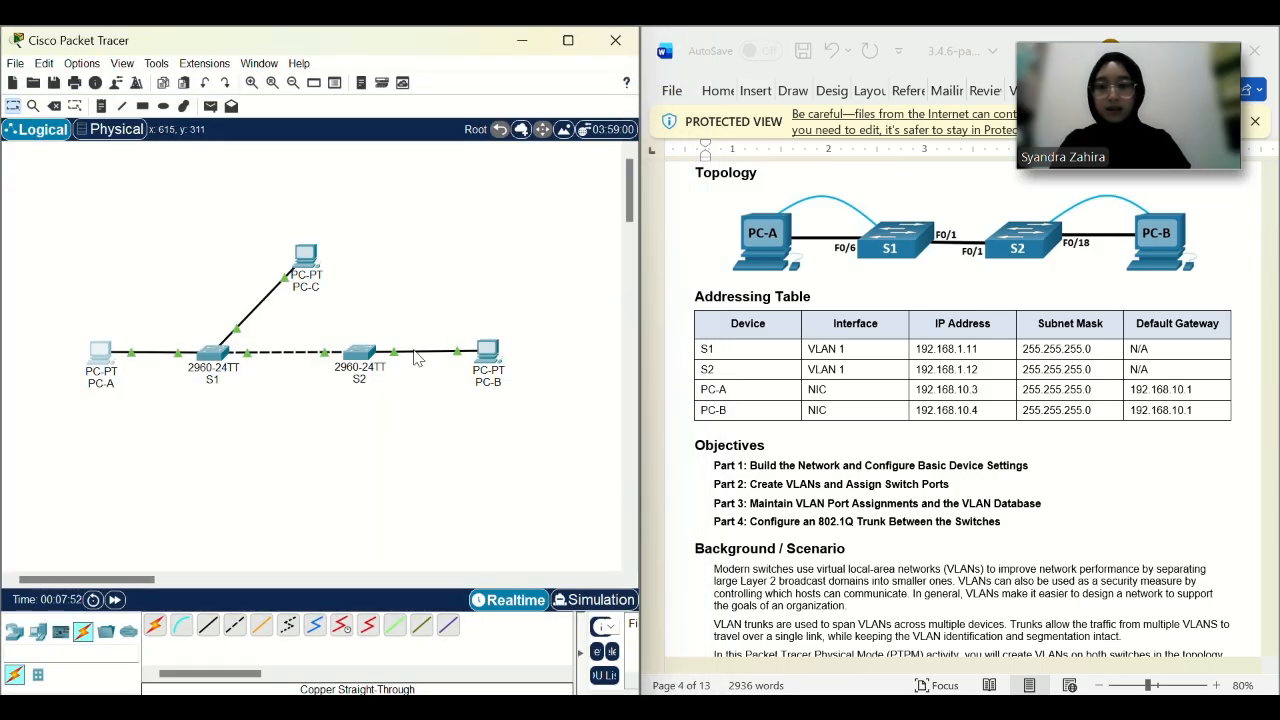
# Give PC-B 192.168.10.4, mask 255.255.255.0 and gateway 192.168.10.1.
pyautogui.click(487, 357)
pyautogui.moveTo(837, 40); pyautogui.dragTo(408, 44)
pyautogui.click(149, 75)
pyautogui.click(100, 133)
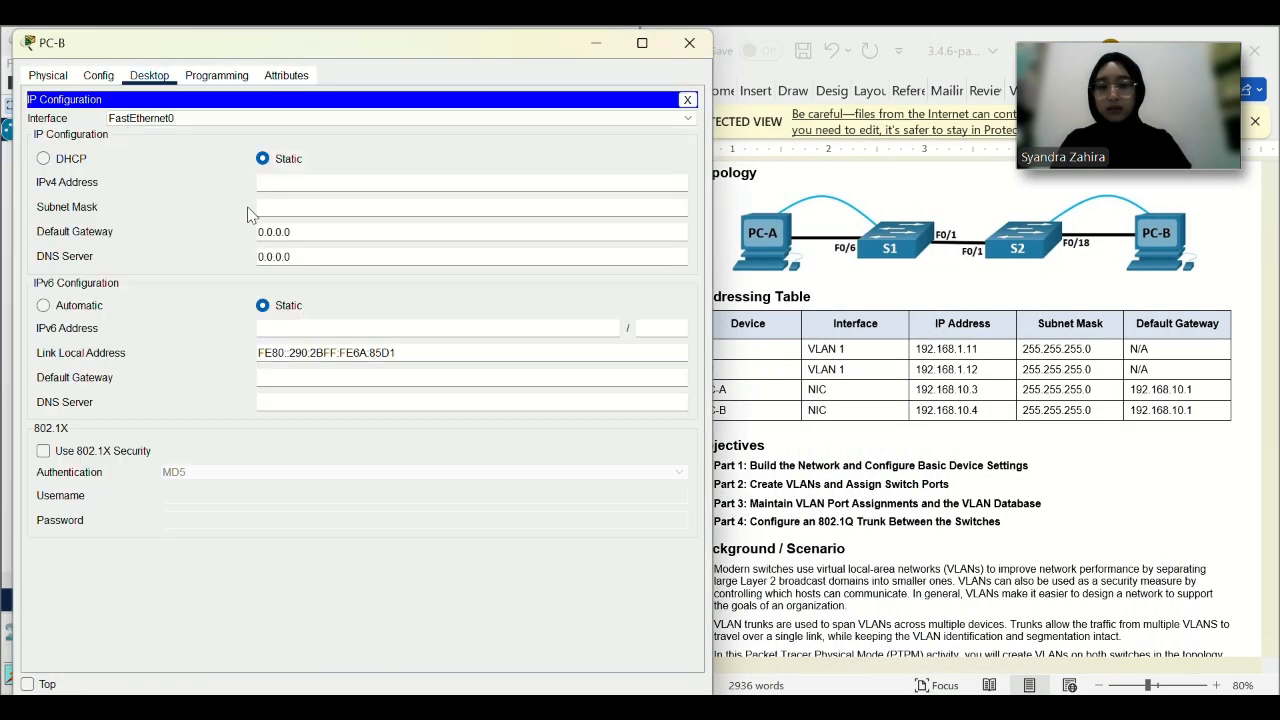
pyautogui.click(320, 208)
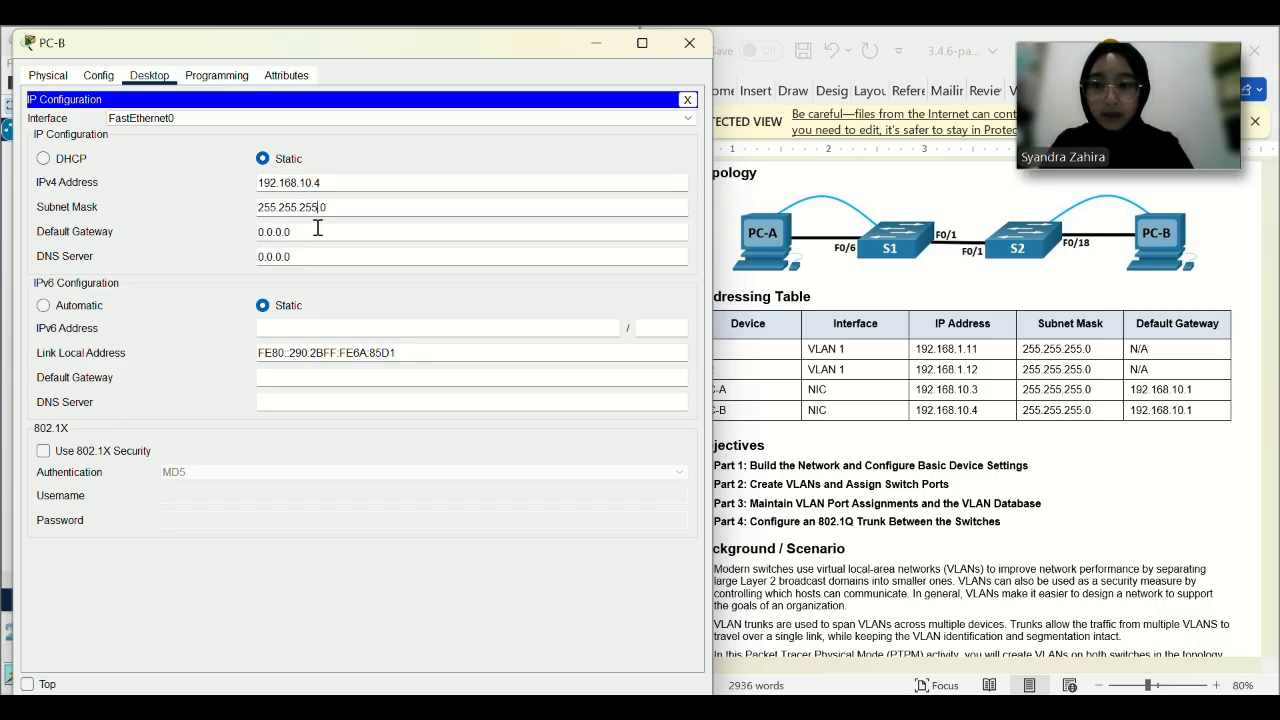
pyautogui.moveTo(318, 231); pyautogui.dragTo(248, 236)
pyautogui.write('10.1')
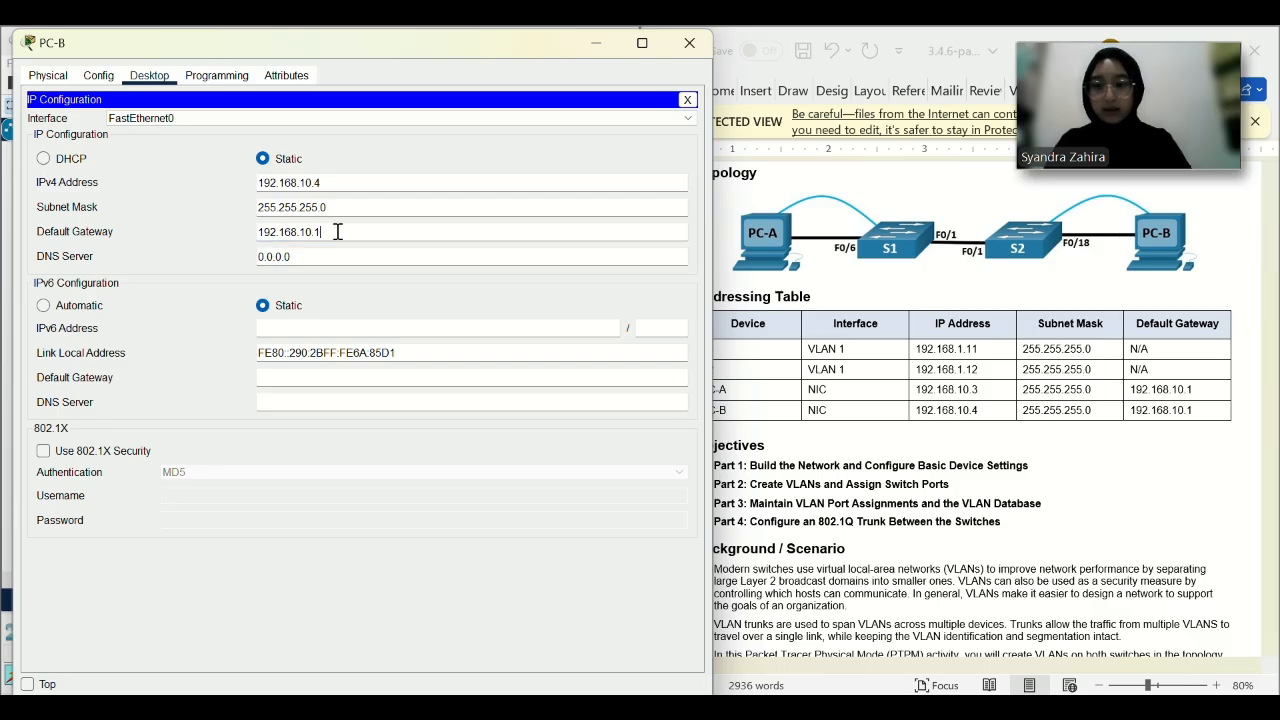
pyautogui.moveTo(337, 231); pyautogui.dragTo(258, 235)
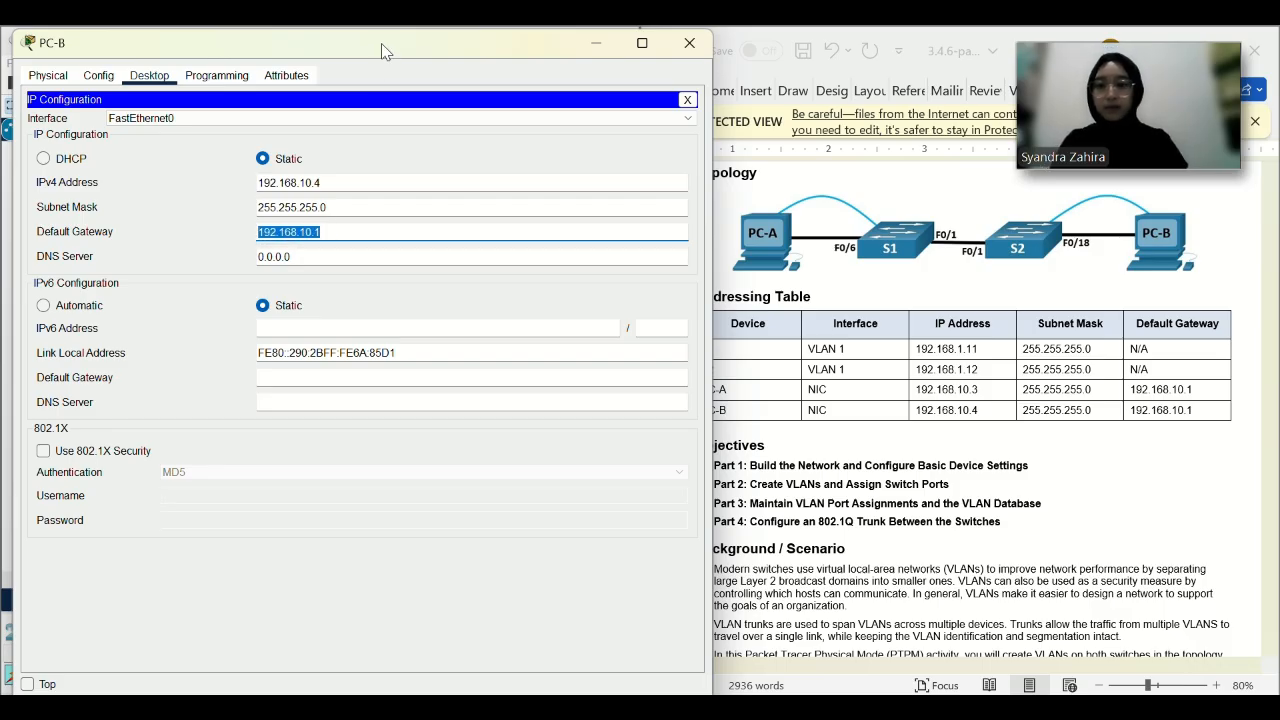
pyautogui.click(400, 227)
pyautogui.moveTo(391, 46); pyautogui.dragTo(377, 146)
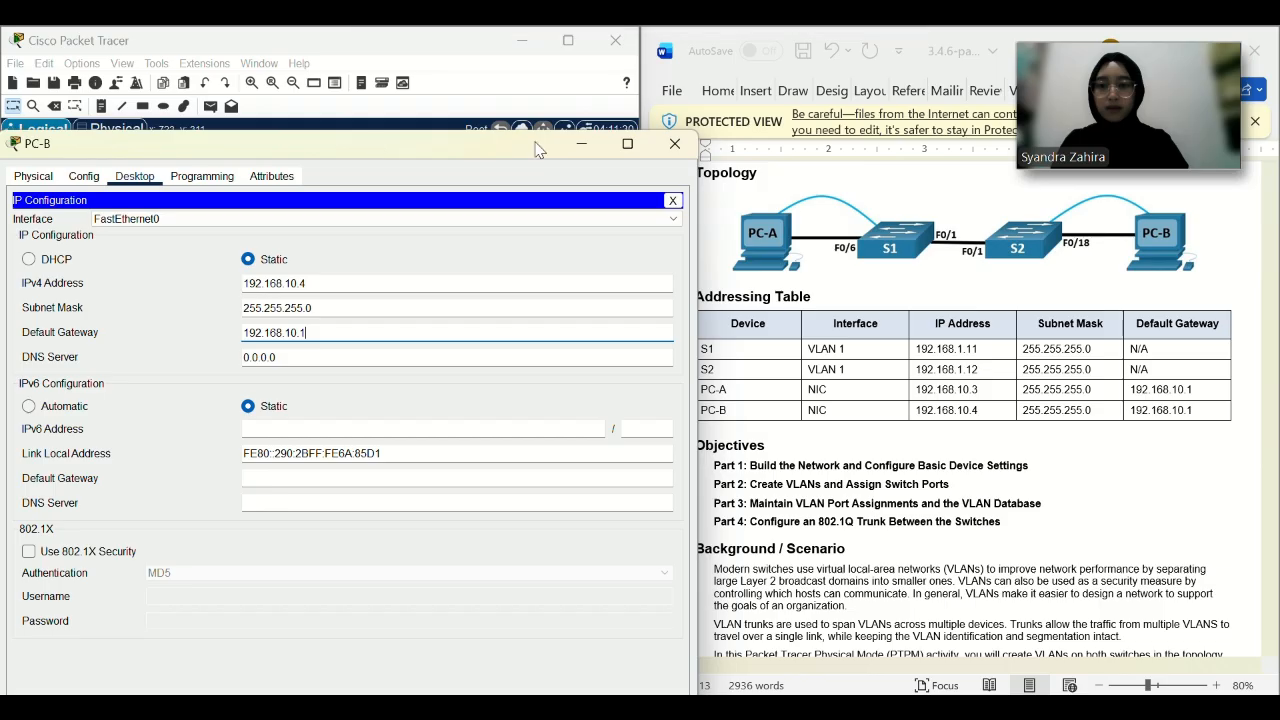
pyautogui.click(664, 153)
# Give PC-C 192.168.10.5, mask 255.255.255.0 and gateway 192.168.10.1.
pyautogui.click(306, 258)
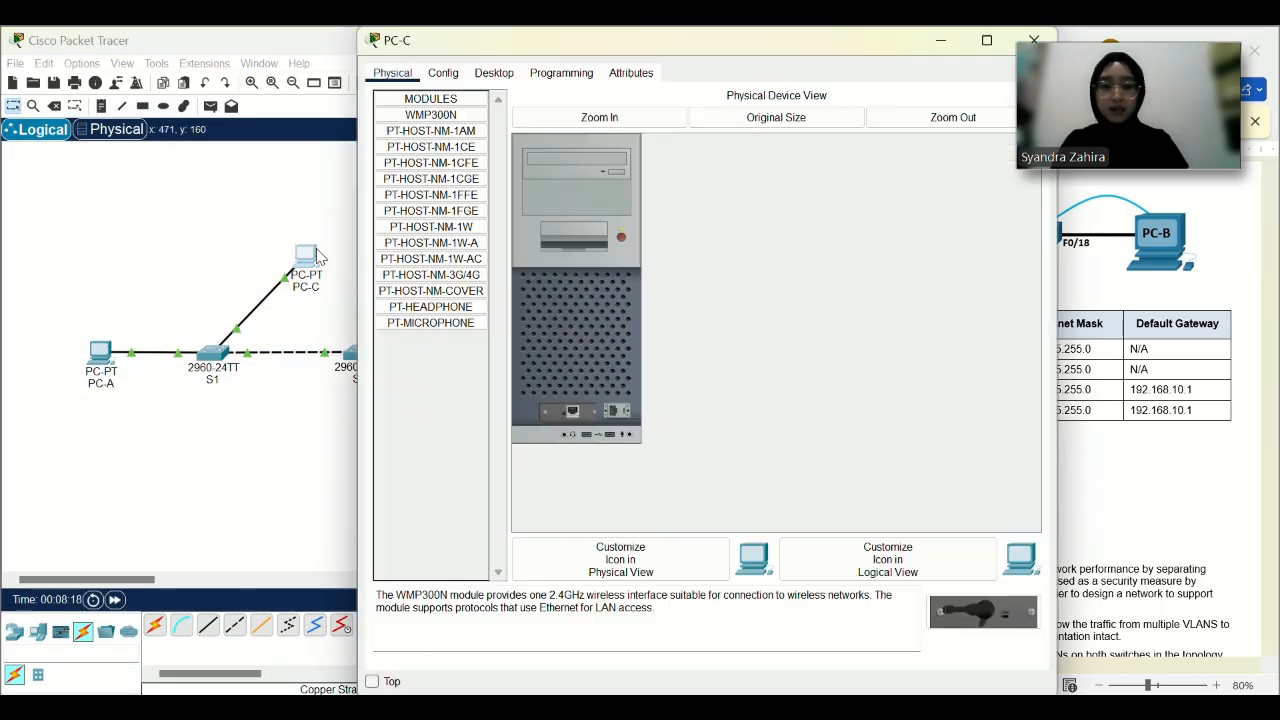
pyautogui.moveTo(781, 42); pyautogui.dragTo(421, 44)
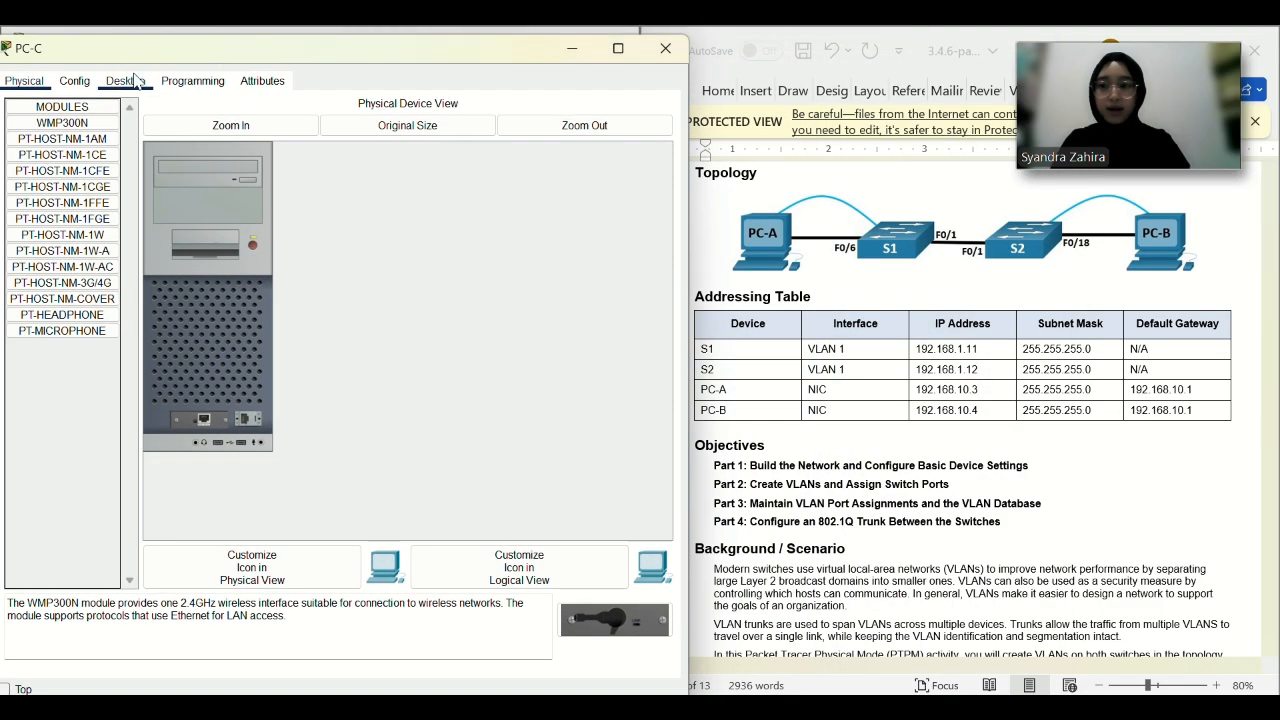
pyautogui.click(125, 80)
pyautogui.click(83, 136)
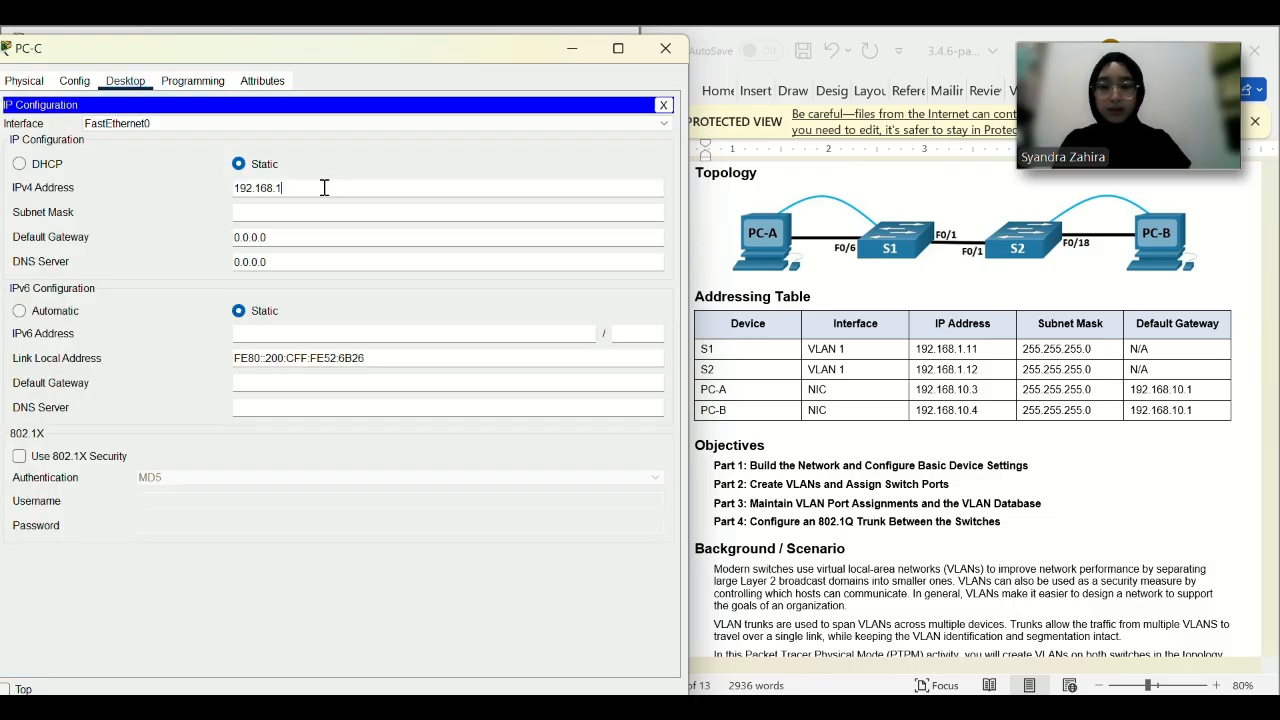
pyautogui.click(325, 210)
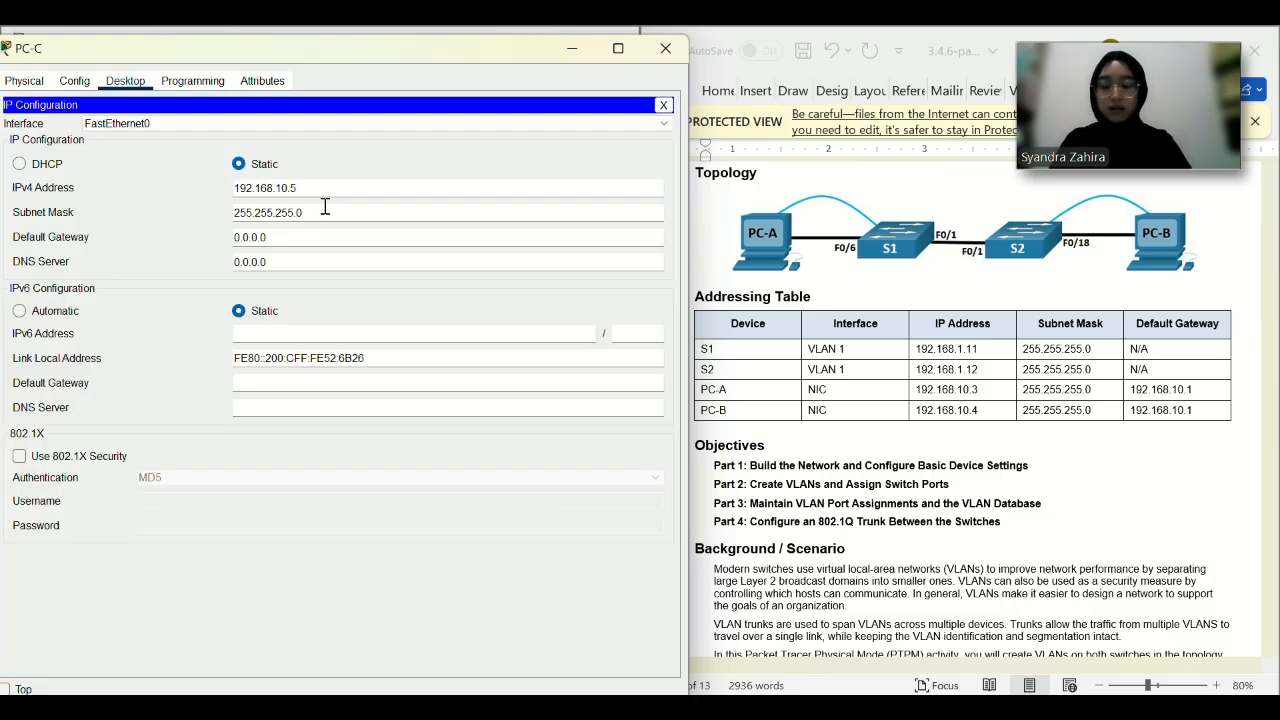
pyautogui.click(325, 236)
pyautogui.write('192.168.10.1')
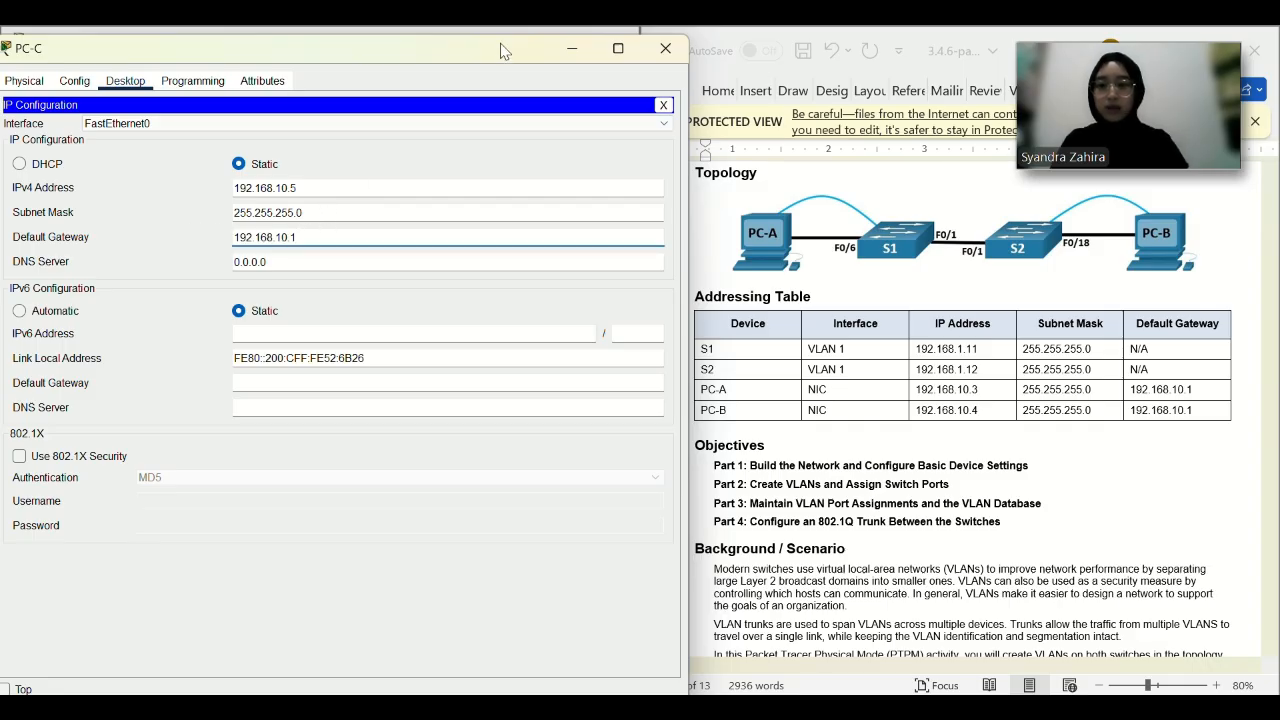
pyautogui.moveTo(502, 51); pyautogui.dragTo(502, 137)
pyautogui.click(666, 146)
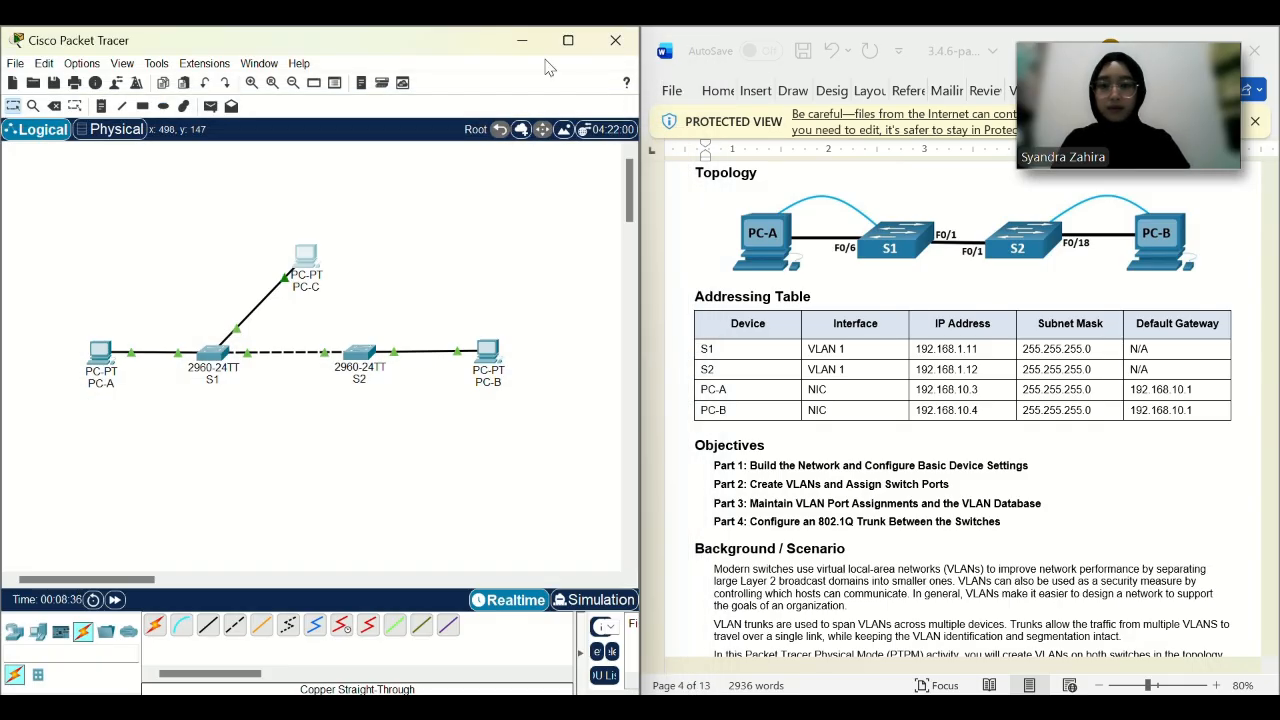
# Open S1's CLI and enter global configuration mode with enable and config t.
pyautogui.scroll(-10, 925, 410)
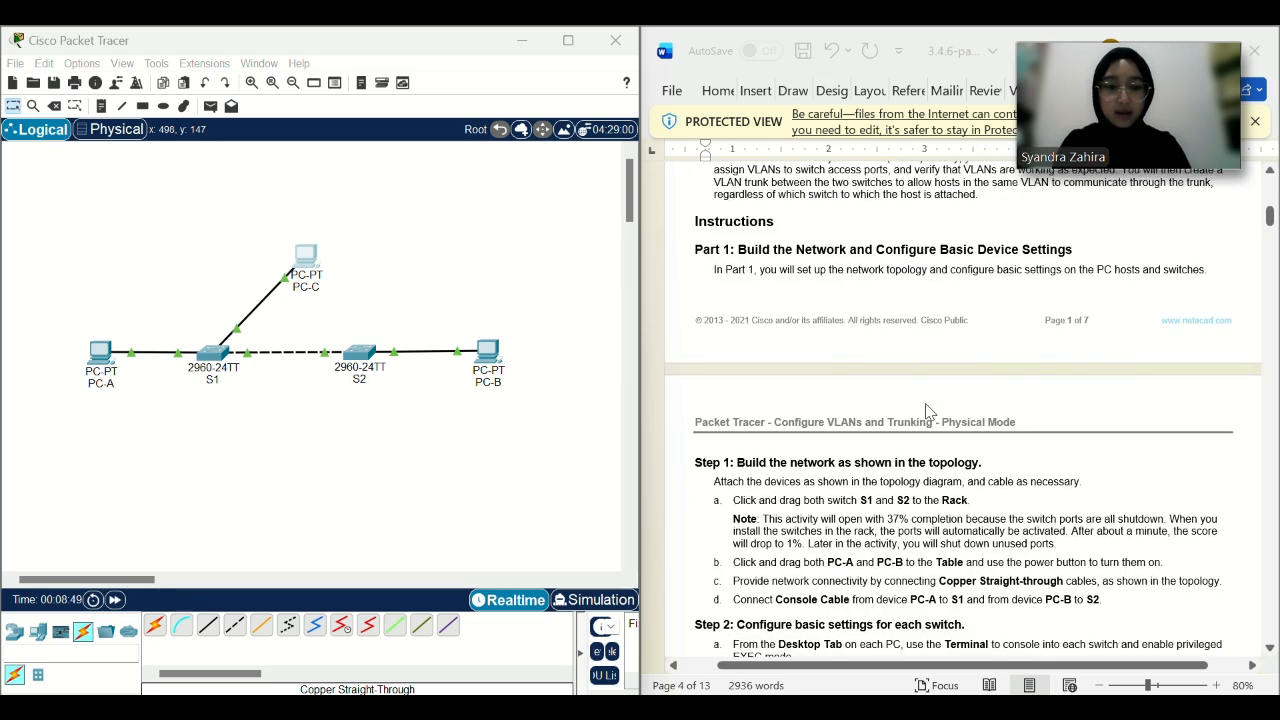
pyautogui.scroll(-5, 925, 410)
pyautogui.scroll(-2, 925, 410)
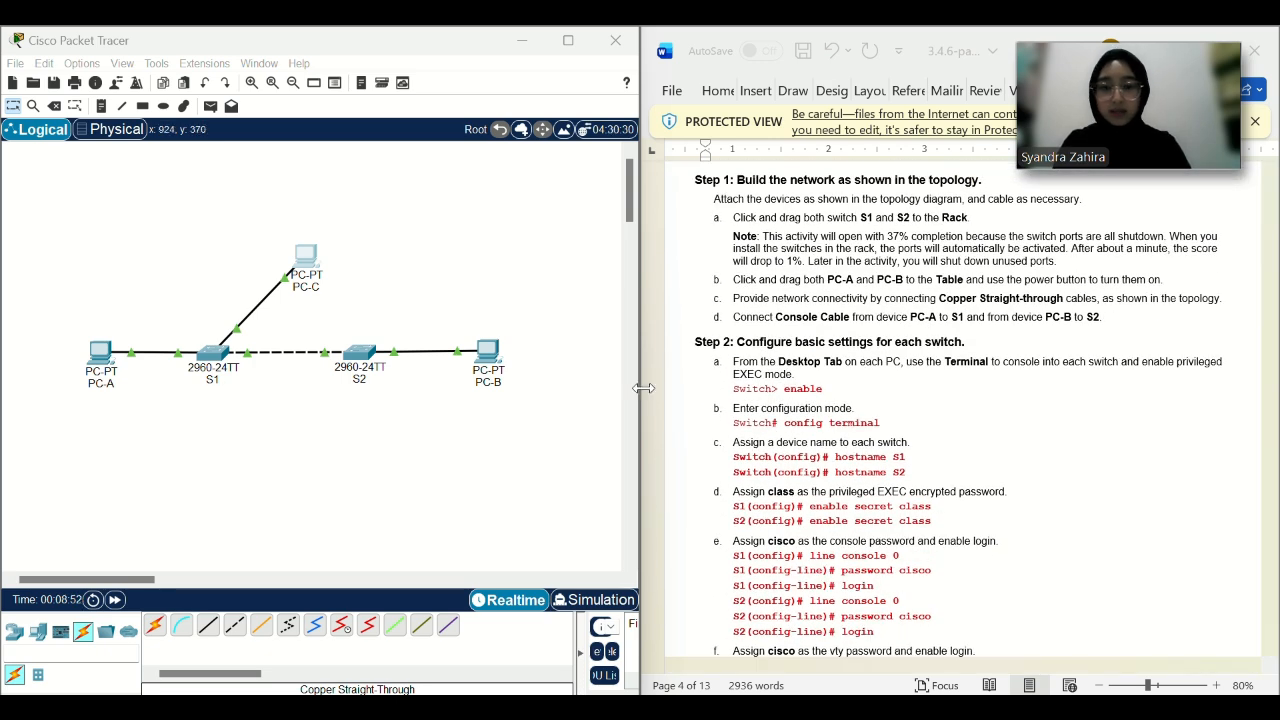
pyautogui.scroll(-3, 766, 408)
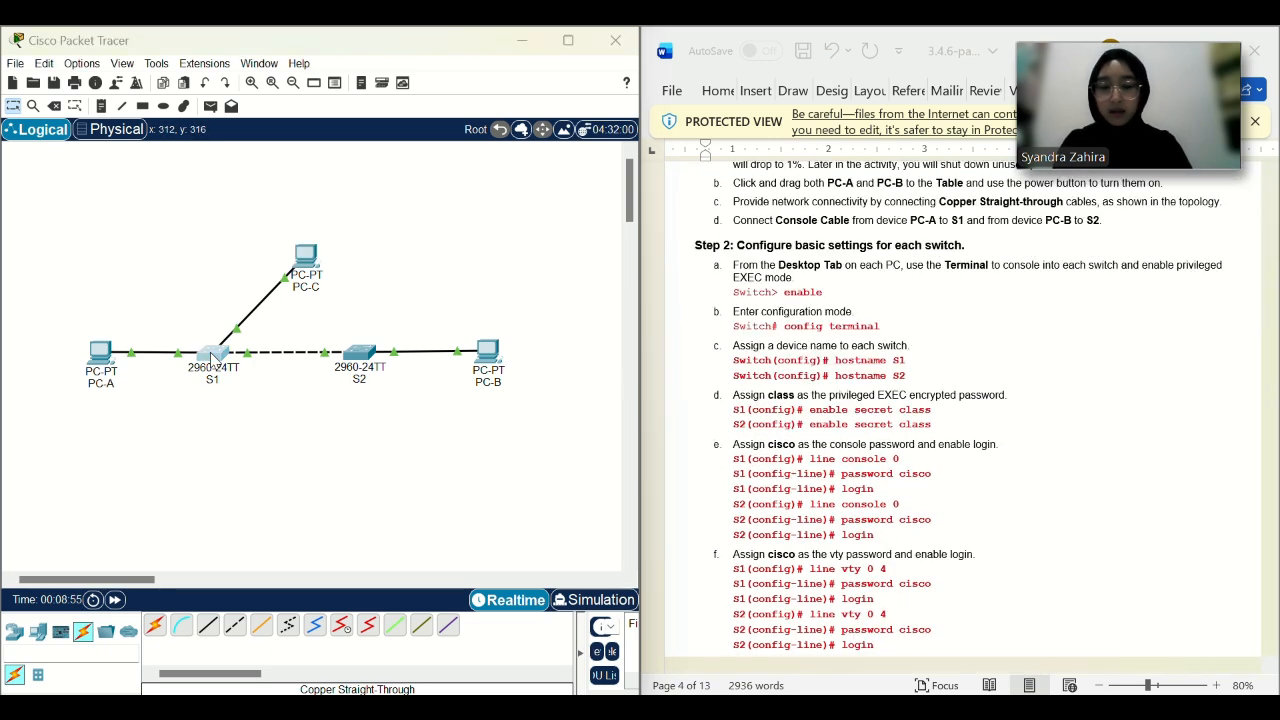
pyautogui.click(212, 352)
pyautogui.moveTo(727, 59); pyautogui.dragTo(395, 68)
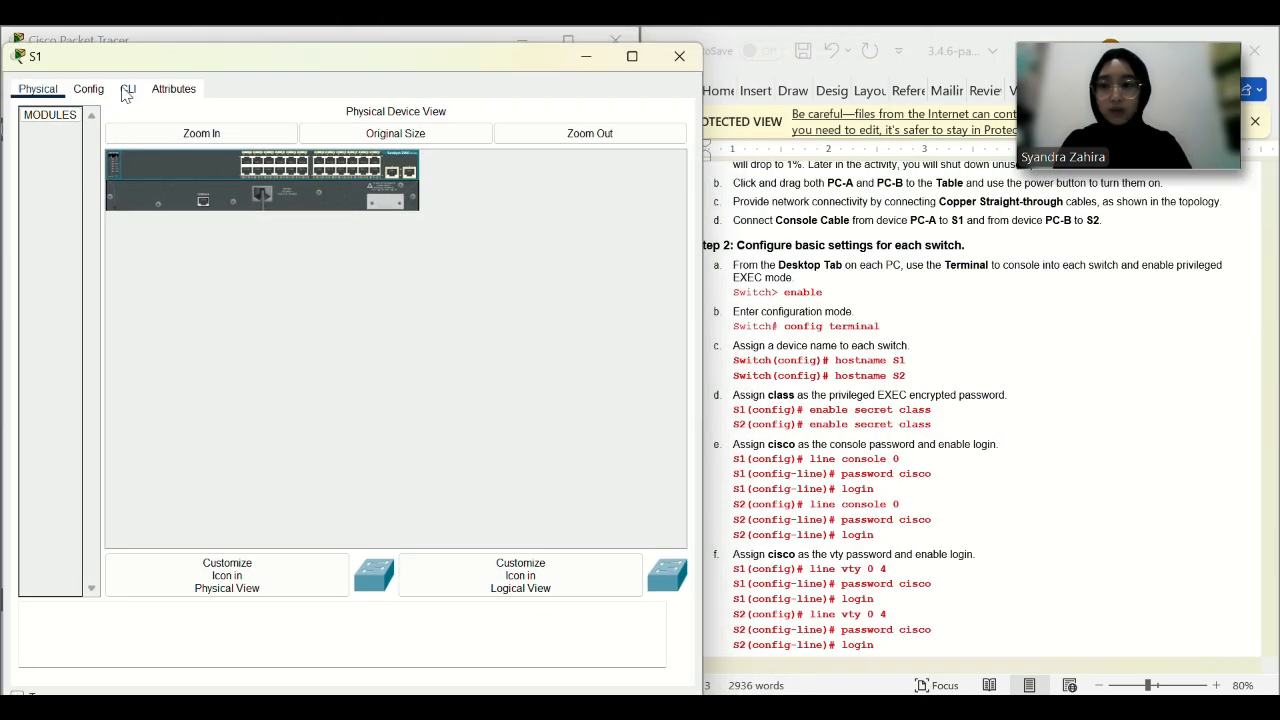
pyautogui.click(88, 89)
pyautogui.click(127, 89)
pyautogui.press('Return')
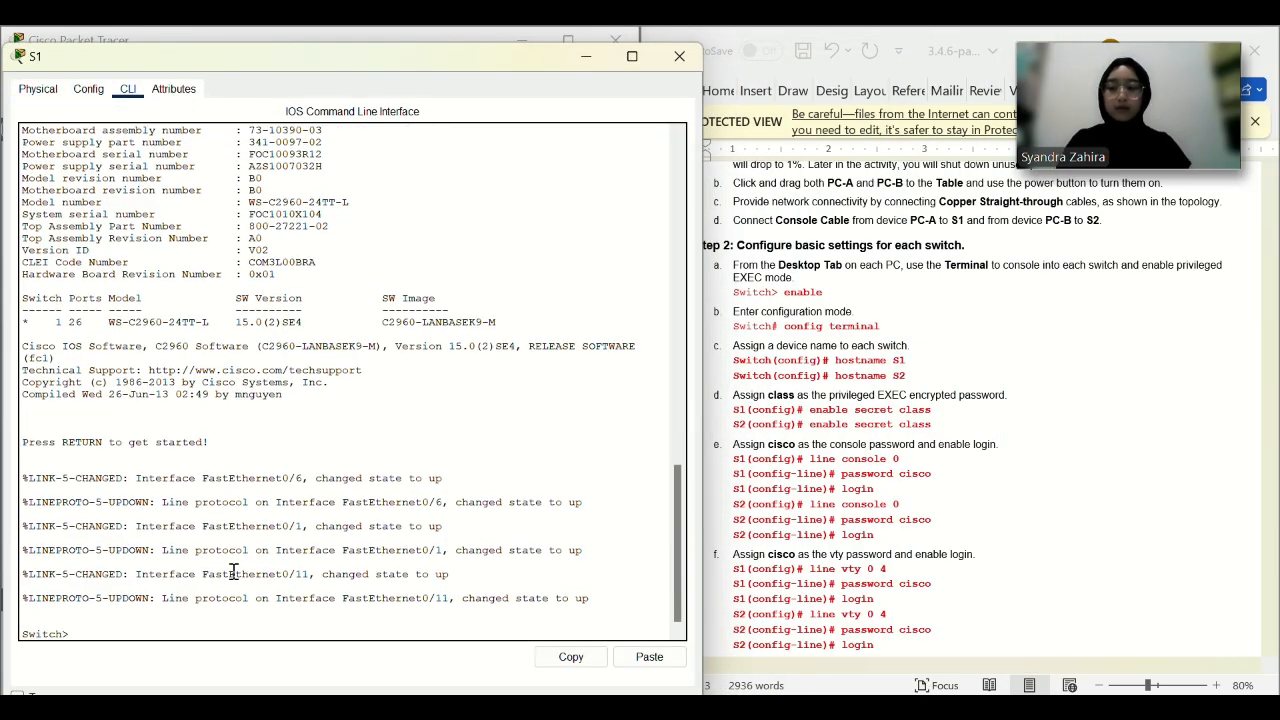
pyautogui.write('enable')
pyautogui.press('Return')
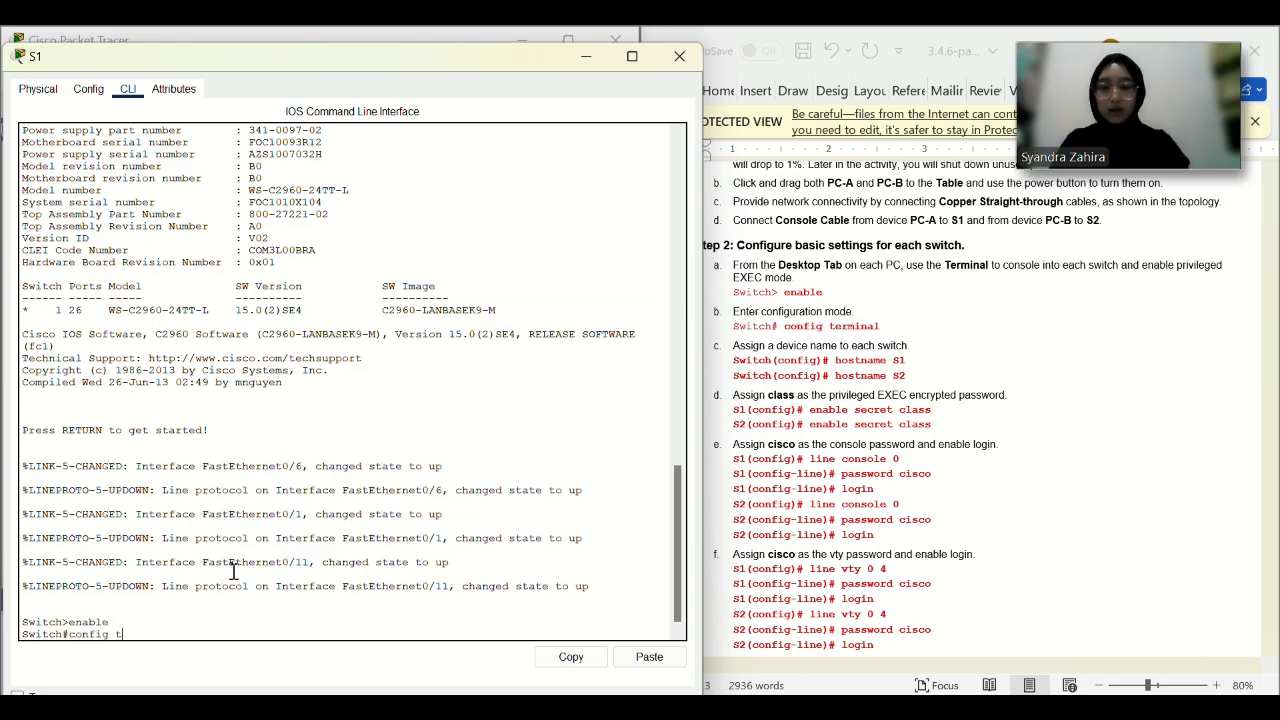
pyautogui.write('config t')
pyautogui.press('Return')
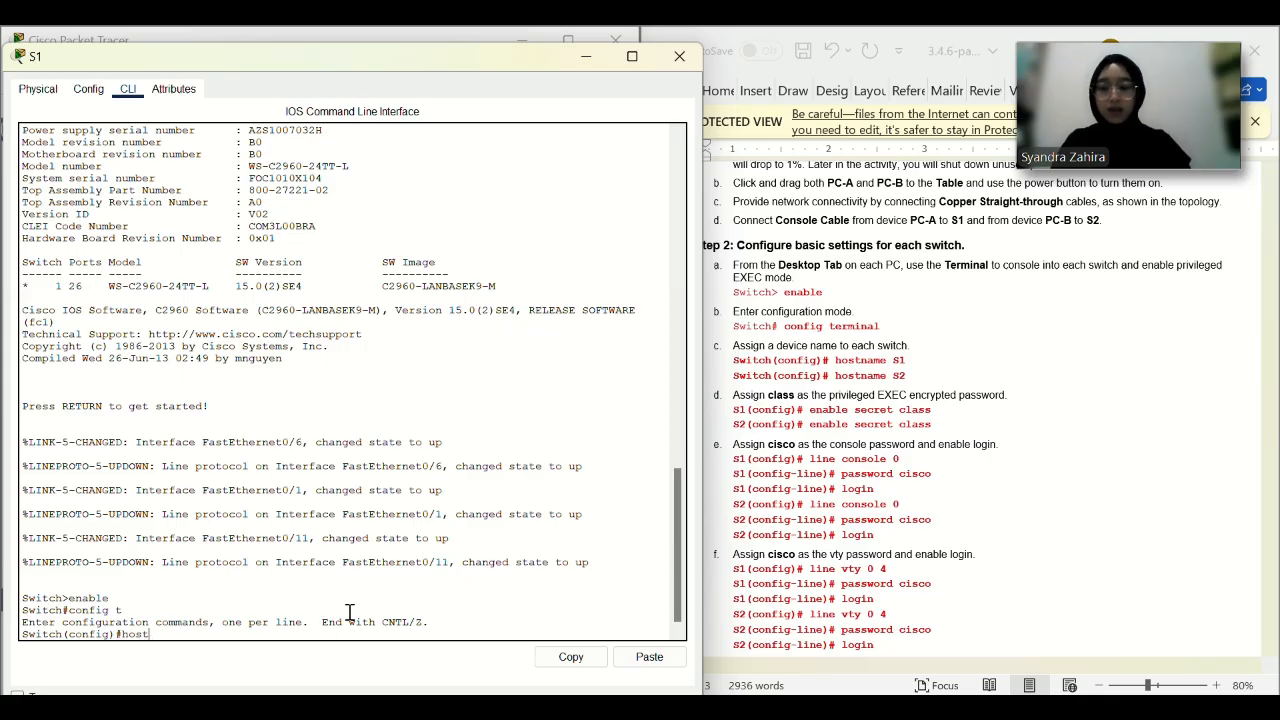
# Name the switch S1, set an enable secret, and give console 0 a password with login.
pyautogui.press('Return')
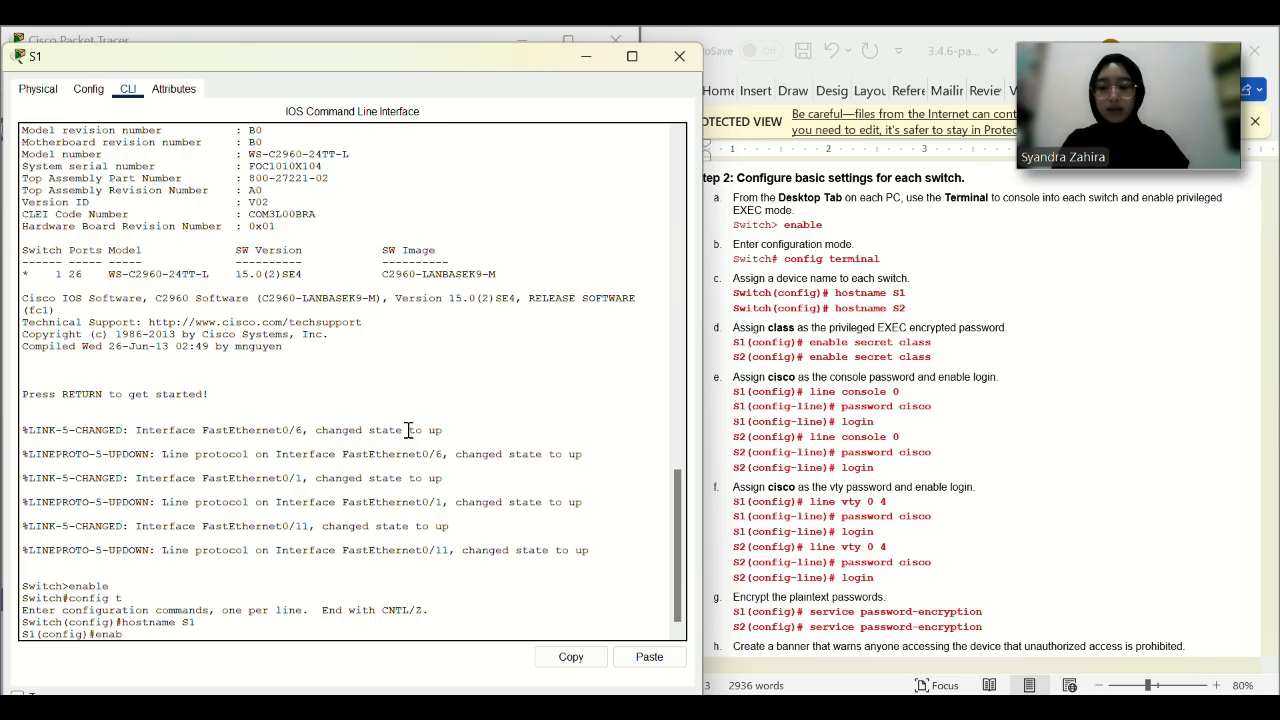
pyautogui.press('Return')
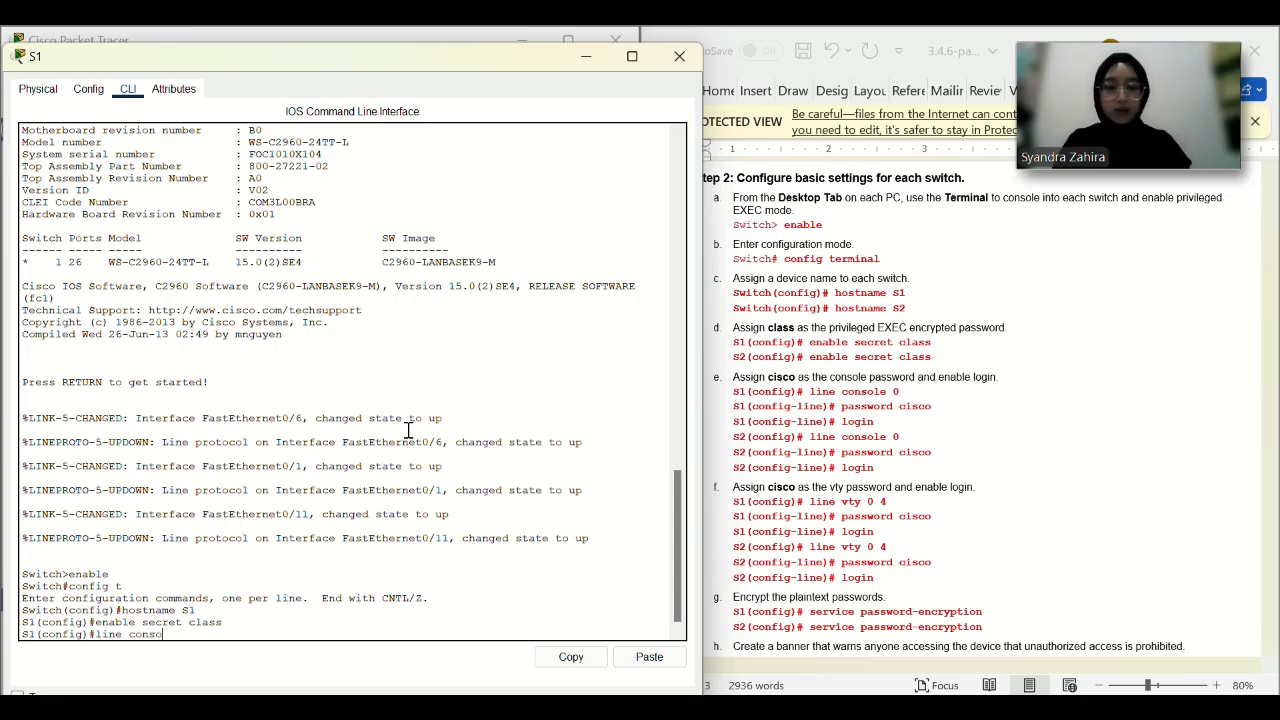
pyautogui.press('Return')
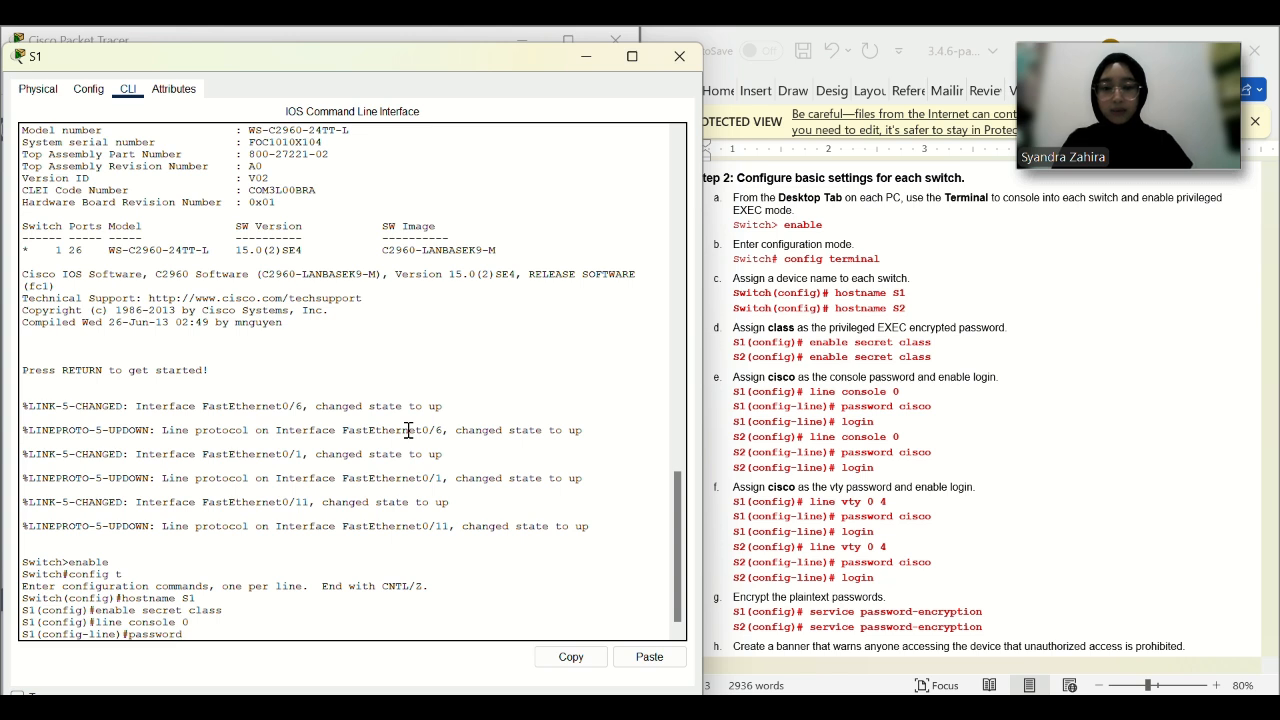
pyautogui.write('password cisco')
pyautogui.press('Return')
pyautogui.write('login')
pyautogui.press('Return')
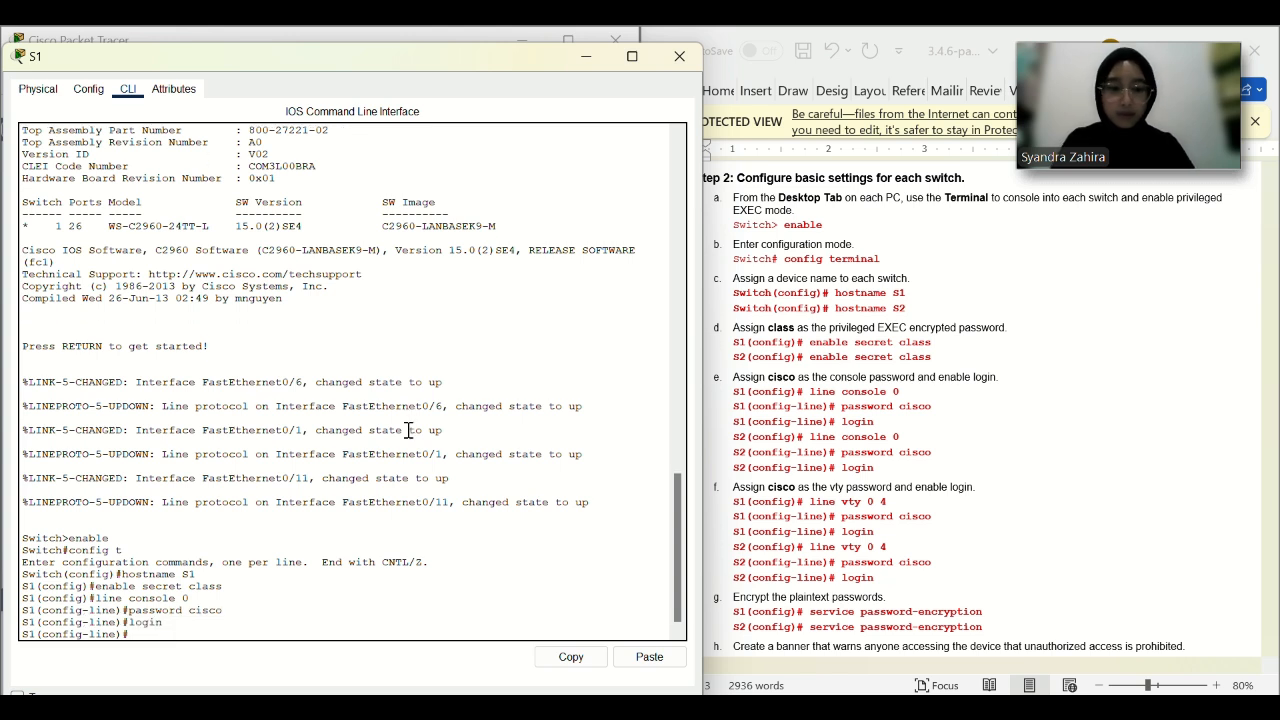
pyautogui.write('exi')
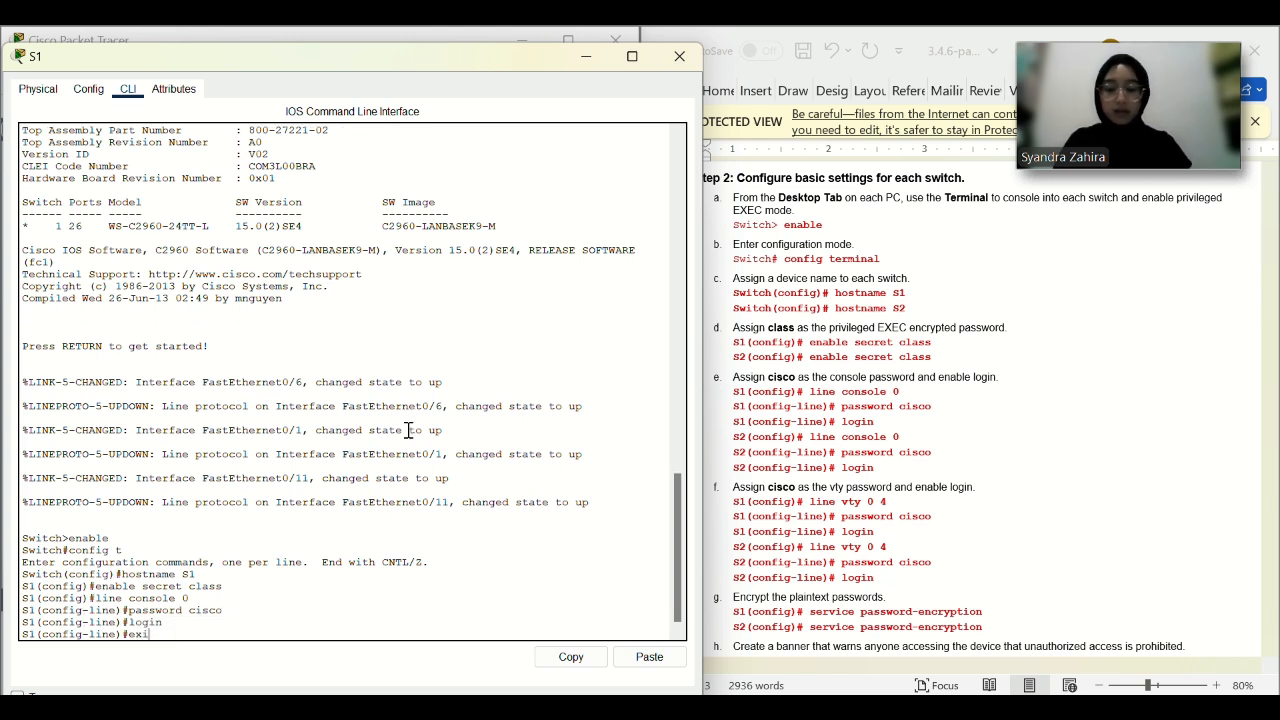
pyautogui.write('t')
pyautogui.press('Return')
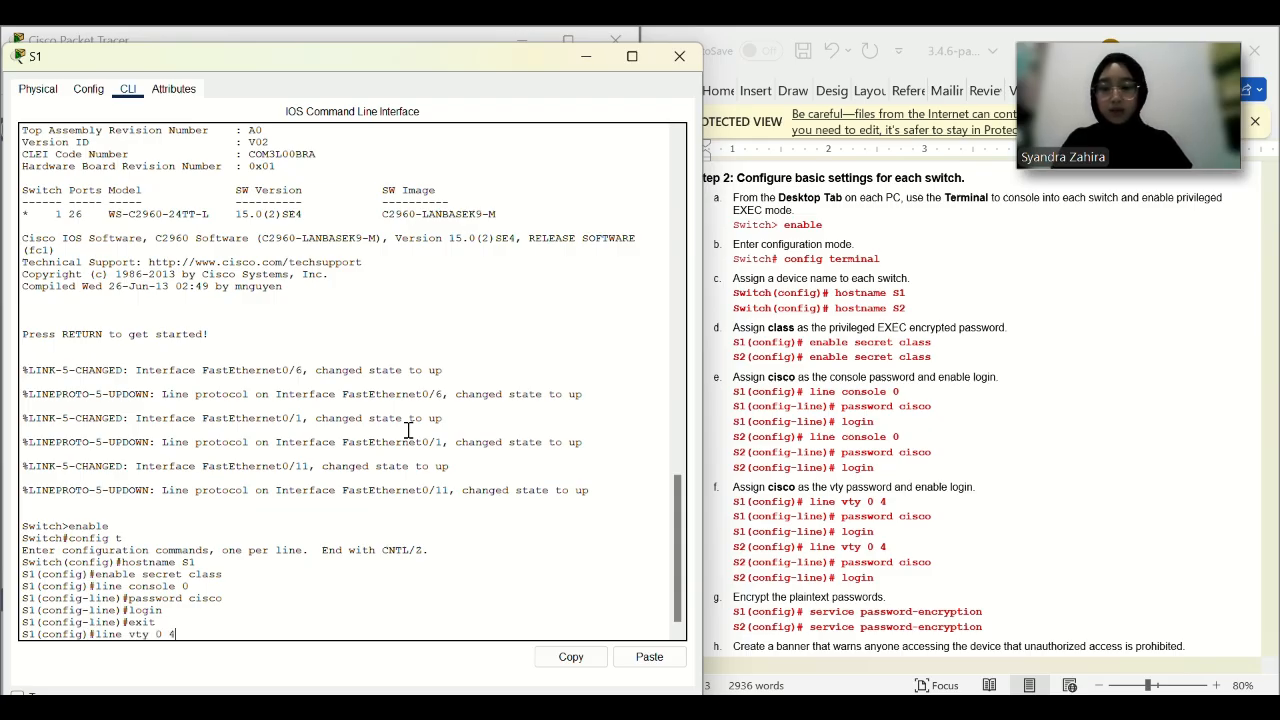
# Set a password with login on vty lines 0 4.
pyautogui.write('line vty 0 4')
pyautogui.press('Return')
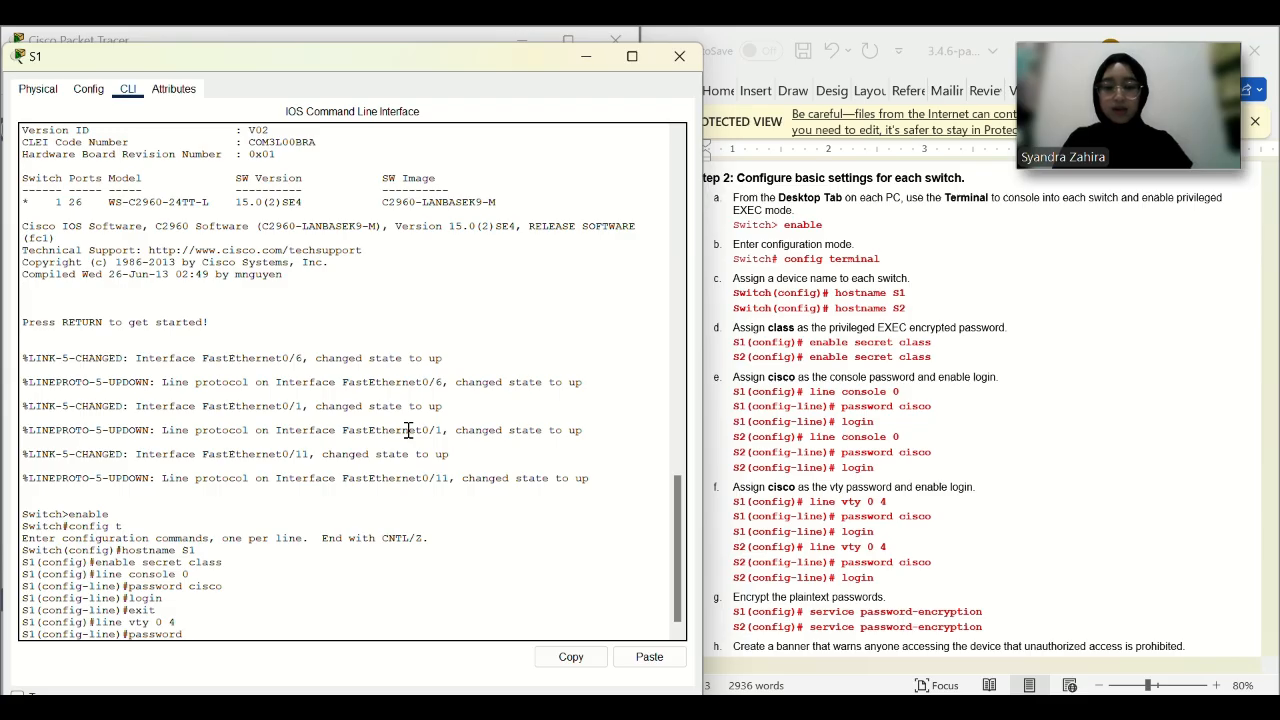
pyautogui.press('Return')
pyautogui.write('lo')
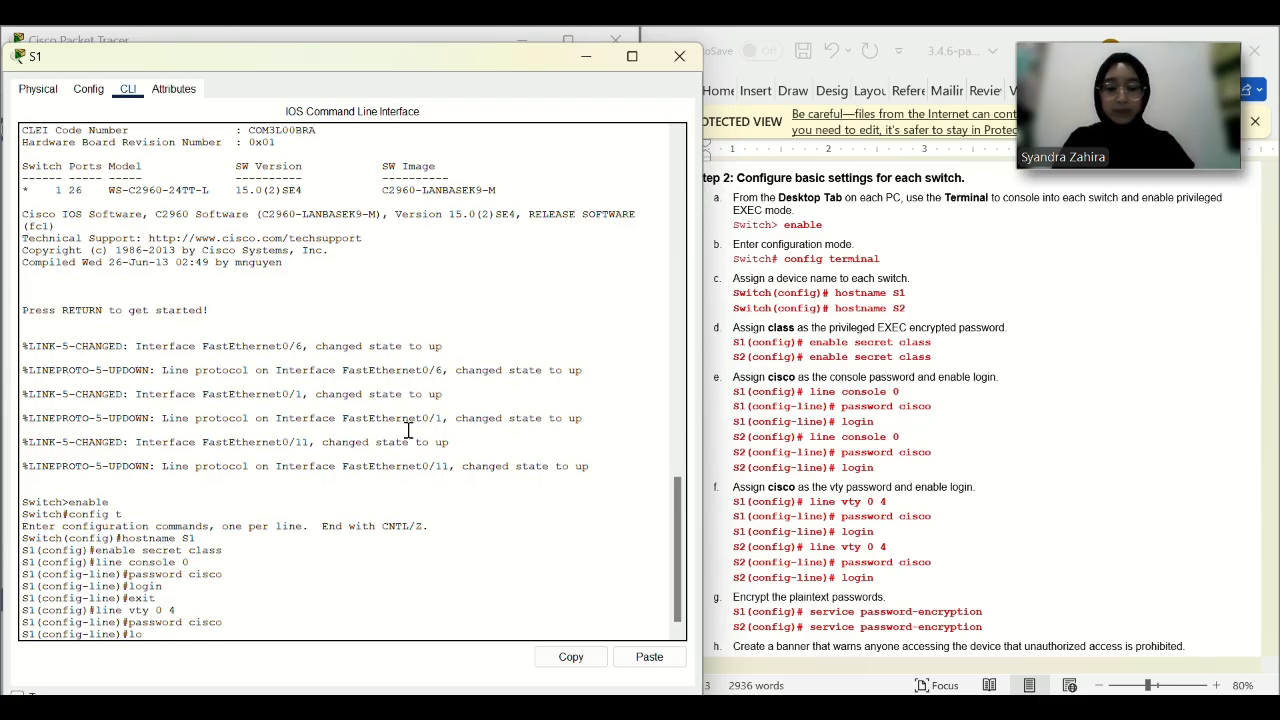
pyautogui.write('gin')
pyautogui.press('Return')
pyautogui.scroll(-3, 815, 395)
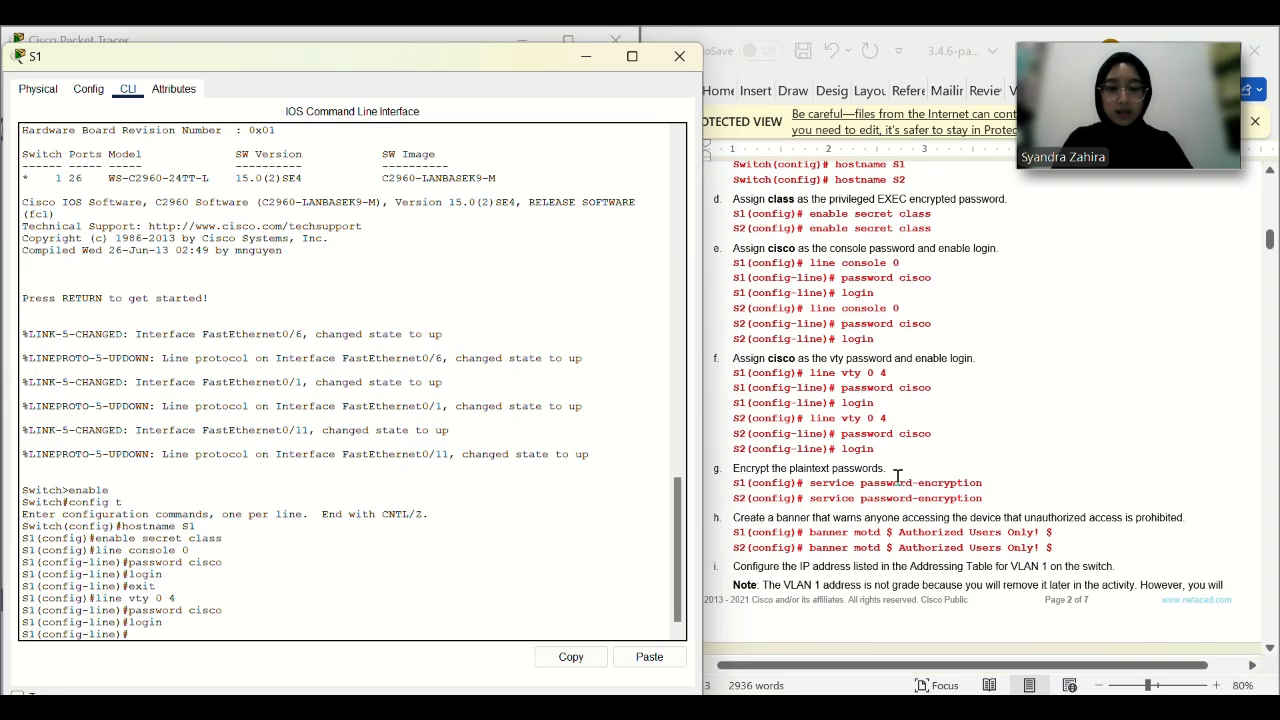
pyautogui.click(417, 492)
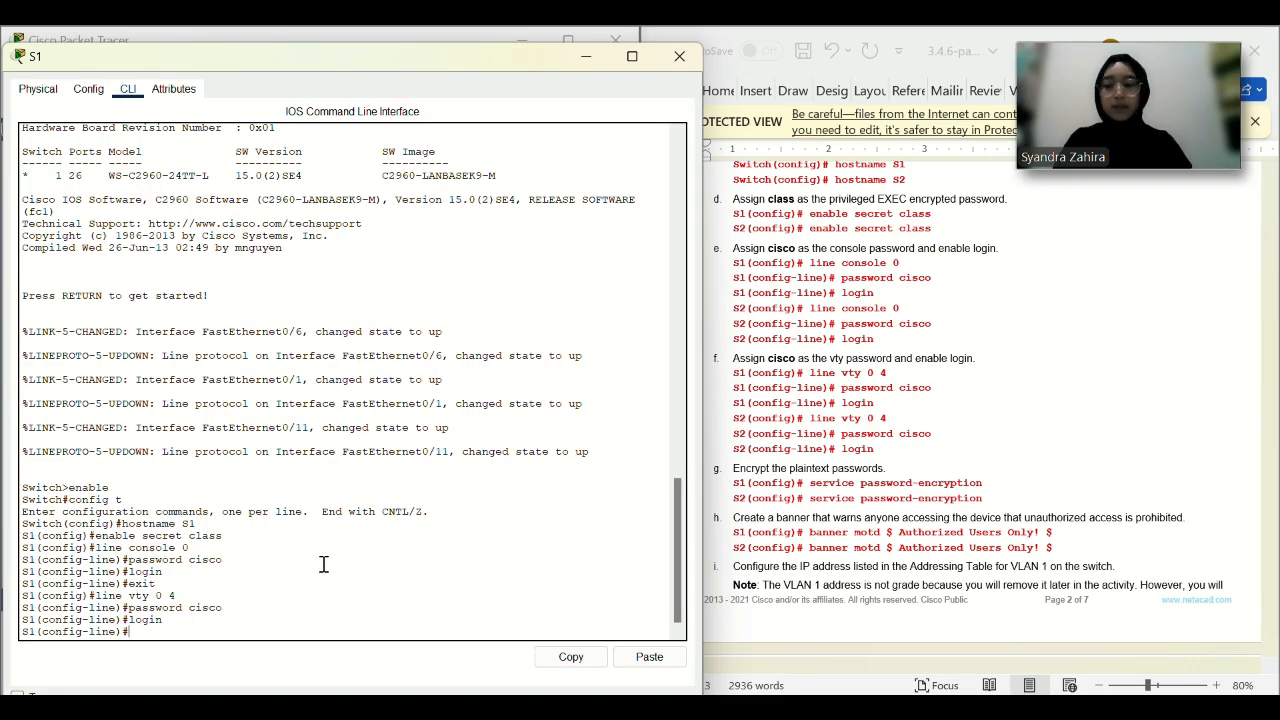
pyautogui.write('exit')
pyautogui.press('Return')
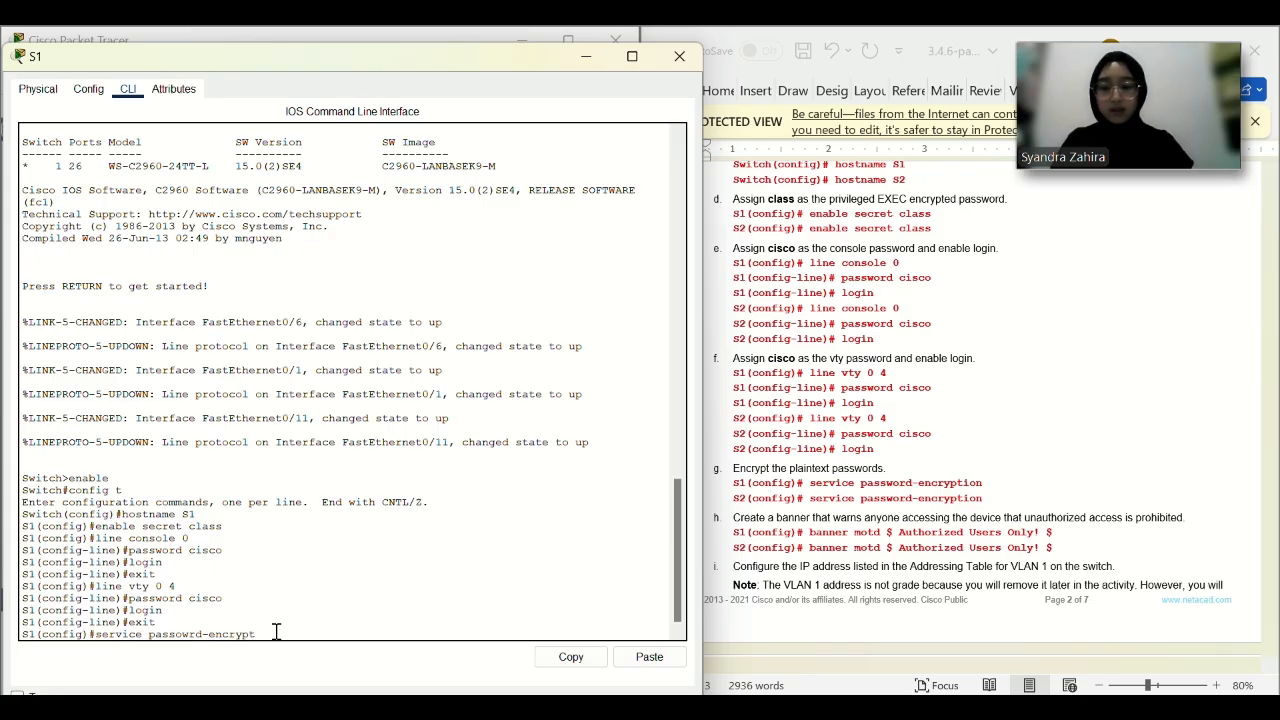
# Enable service password-encryption, correcting the misspelled command.
pyautogui.write('service passowrd-encryption')
pyautogui.press('Return')
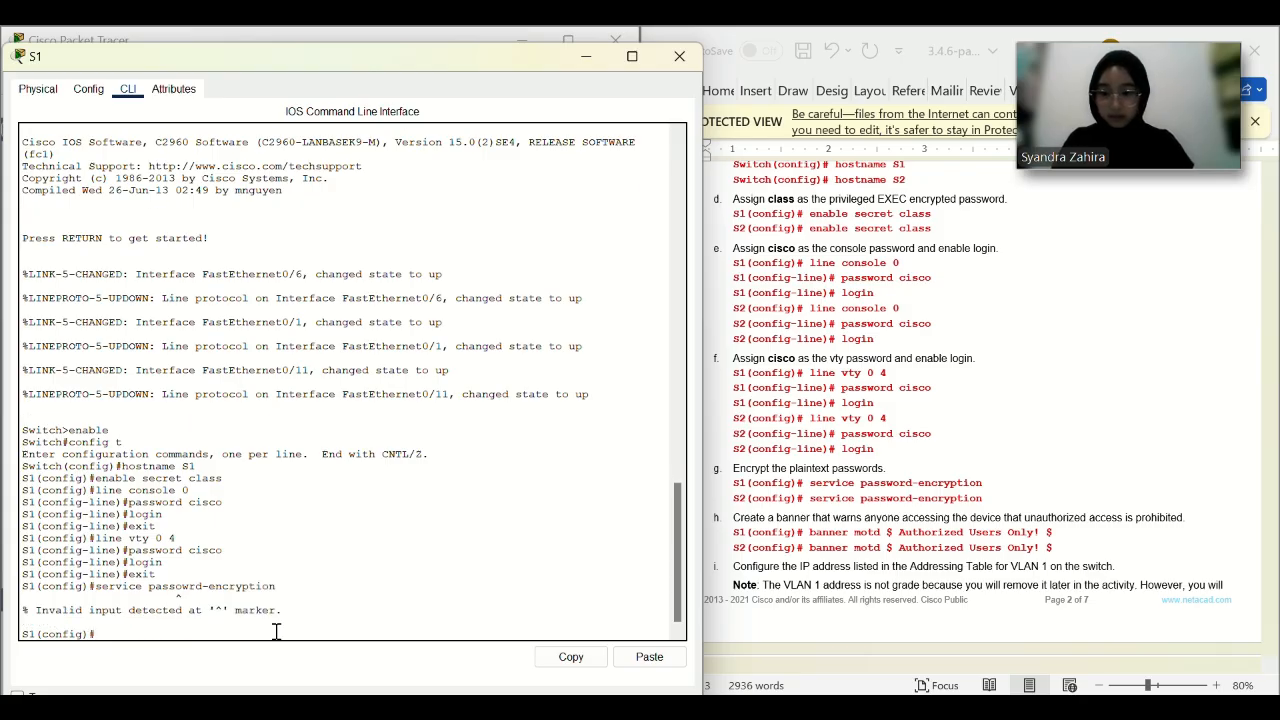
pyautogui.press('Up')
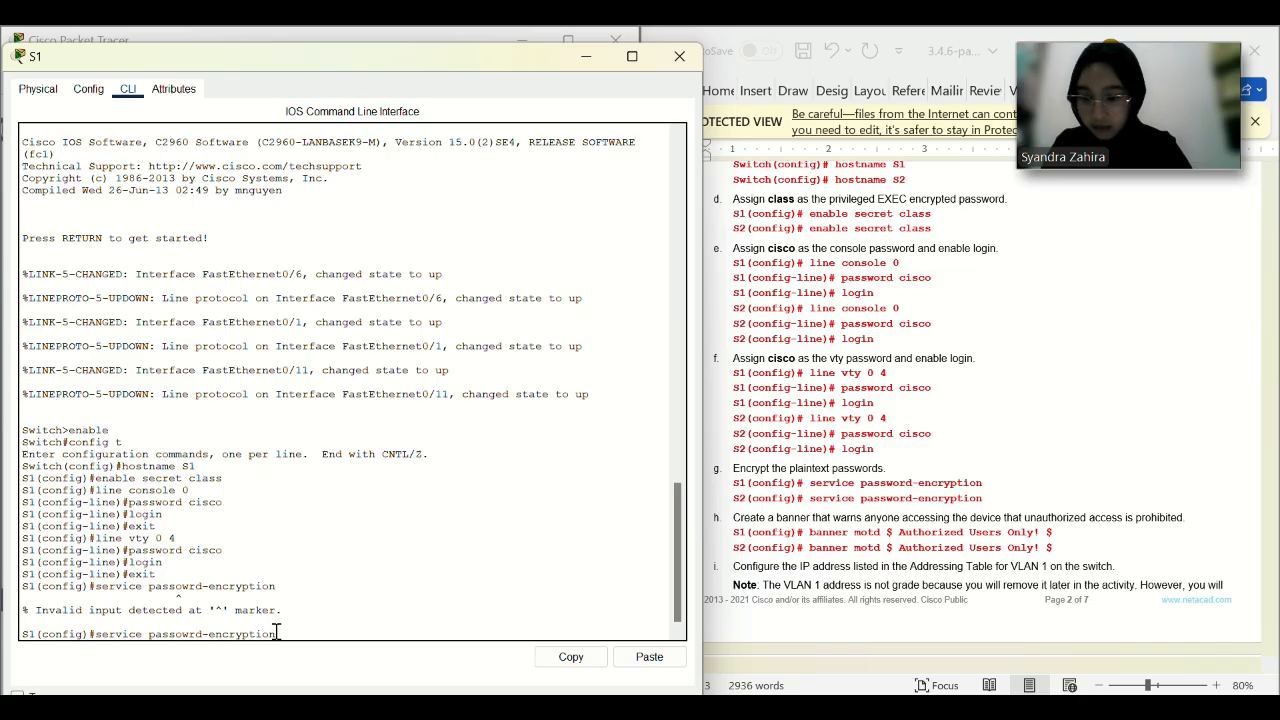
pyautogui.press('Left')
pyautogui.press('Left')
pyautogui.press('Left')
pyautogui.press('Left')
pyautogui.press('Left')
pyautogui.press('Left')
pyautogui.press('Left')
pyautogui.press('Left')
pyautogui.press('Left')
pyautogui.press('Left')
pyautogui.press('Left')
pyautogui.press('Left')
pyautogui.press('Left')
pyautogui.press('BackSpace')
pyautogui.press('Left')
pyautogui.write('w')
pyautogui.press('Return')
pyautogui.scroll(-1, 800, 474)
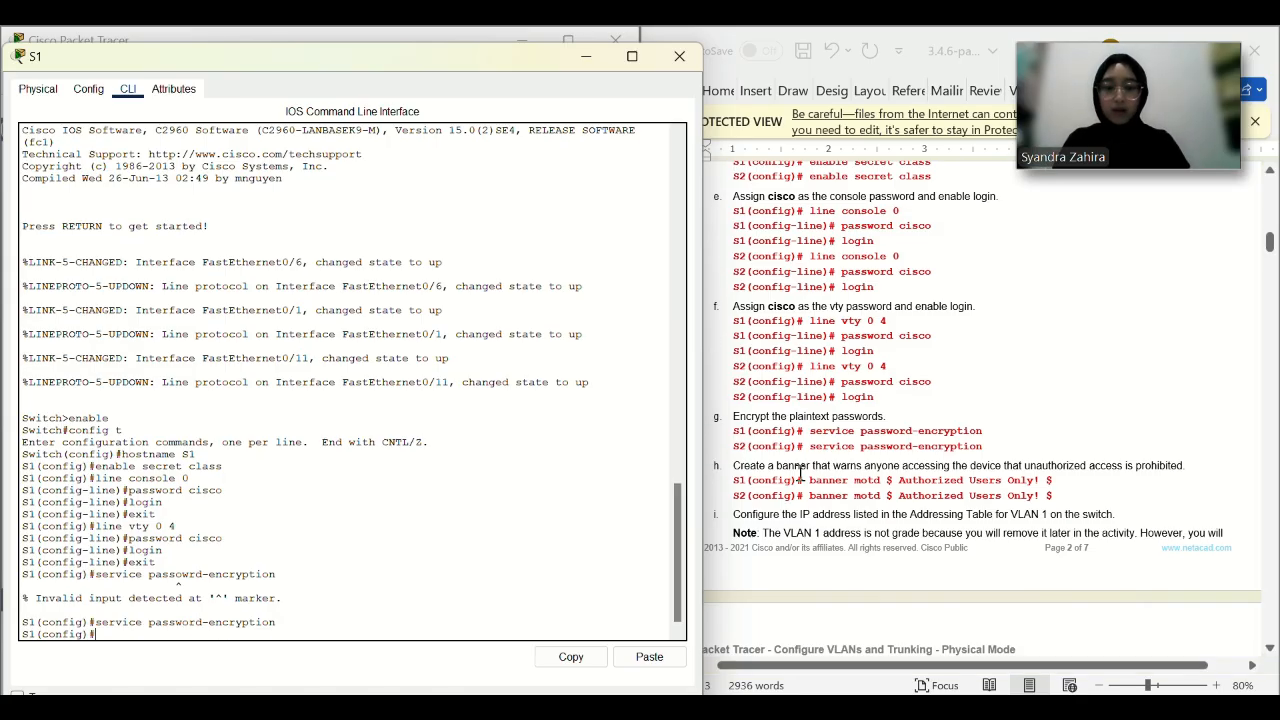
pyautogui.moveTo(1068, 484); pyautogui.dragTo(809, 482)
pyautogui.hotkey('ctrl', 'c')
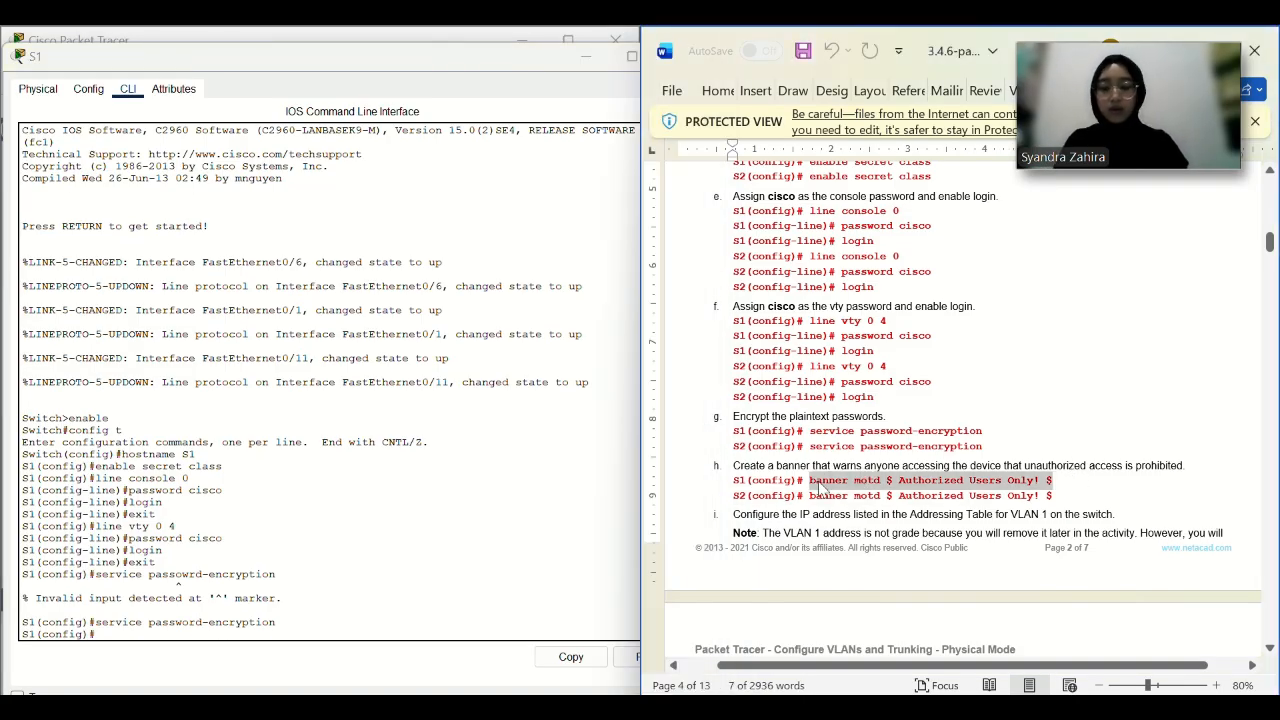
# Add the 'Authorized Users Only!' MOTD banner to S1.
pyautogui.click(632, 674)
pyautogui.click(649, 656)
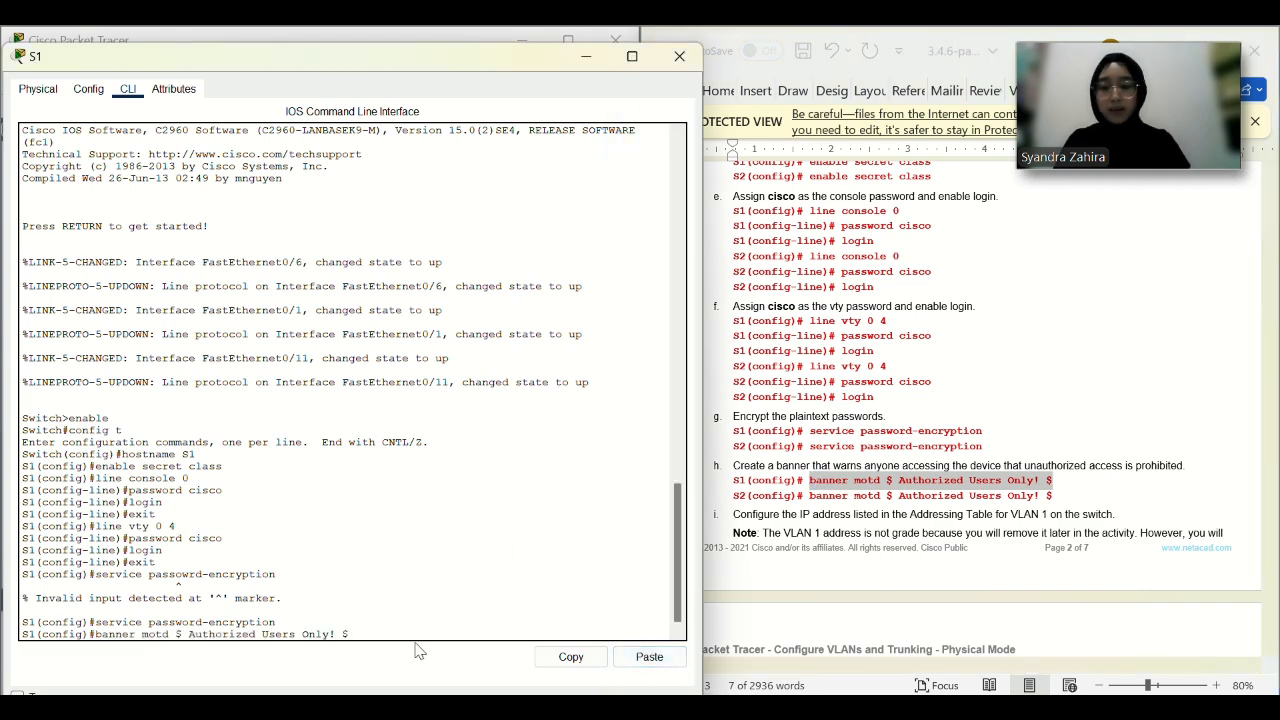
pyautogui.press('Return')
# Assign S1's VLAN 1 interface the address 192.168.1.11 255.255.255.0.
pyautogui.scroll(-4, 912, 497)
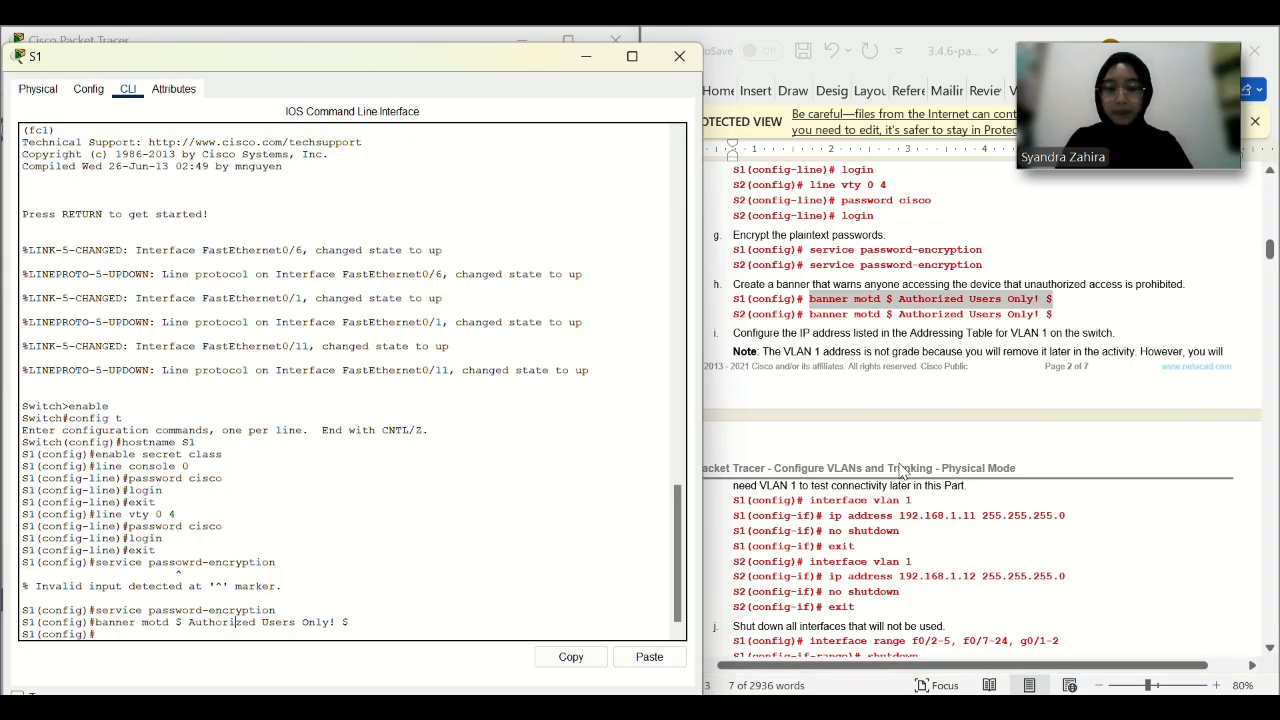
pyautogui.moveTo(912, 500); pyautogui.dragTo(810, 501)
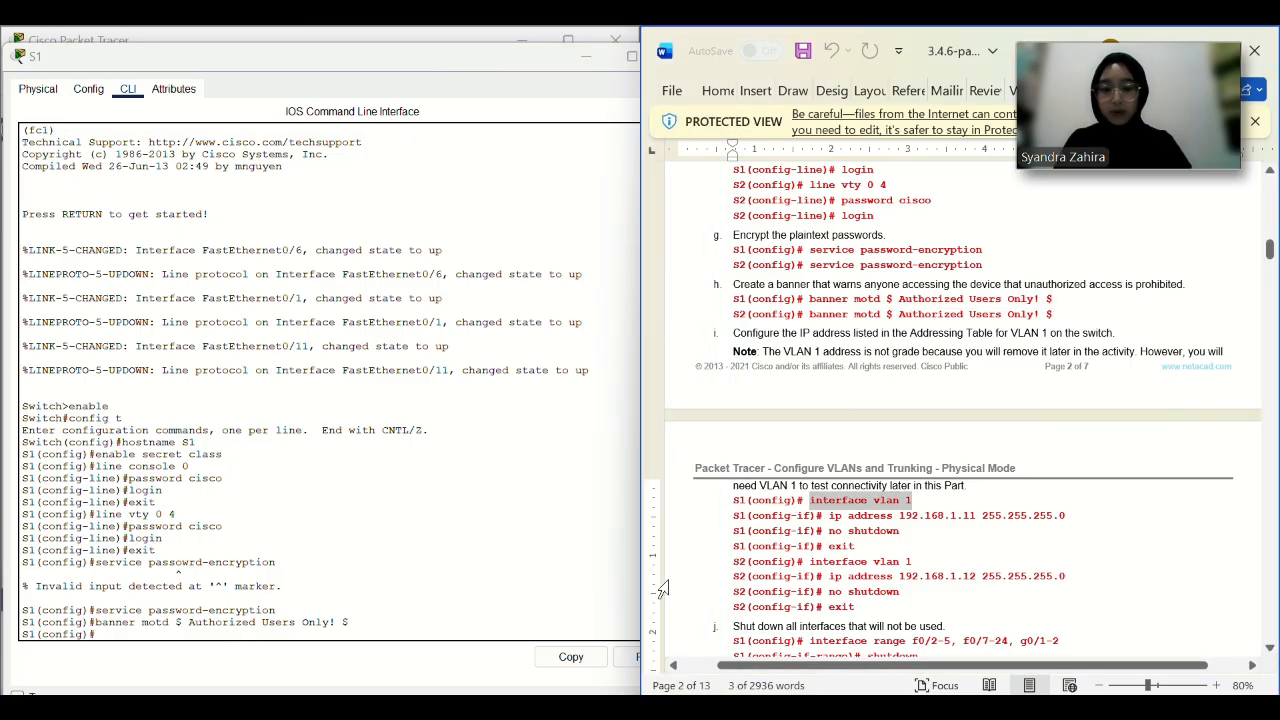
pyautogui.click(632, 657)
pyautogui.press('Return')
pyautogui.moveTo(1070, 516); pyautogui.dragTo(832, 518)
pyautogui.click(637, 657)
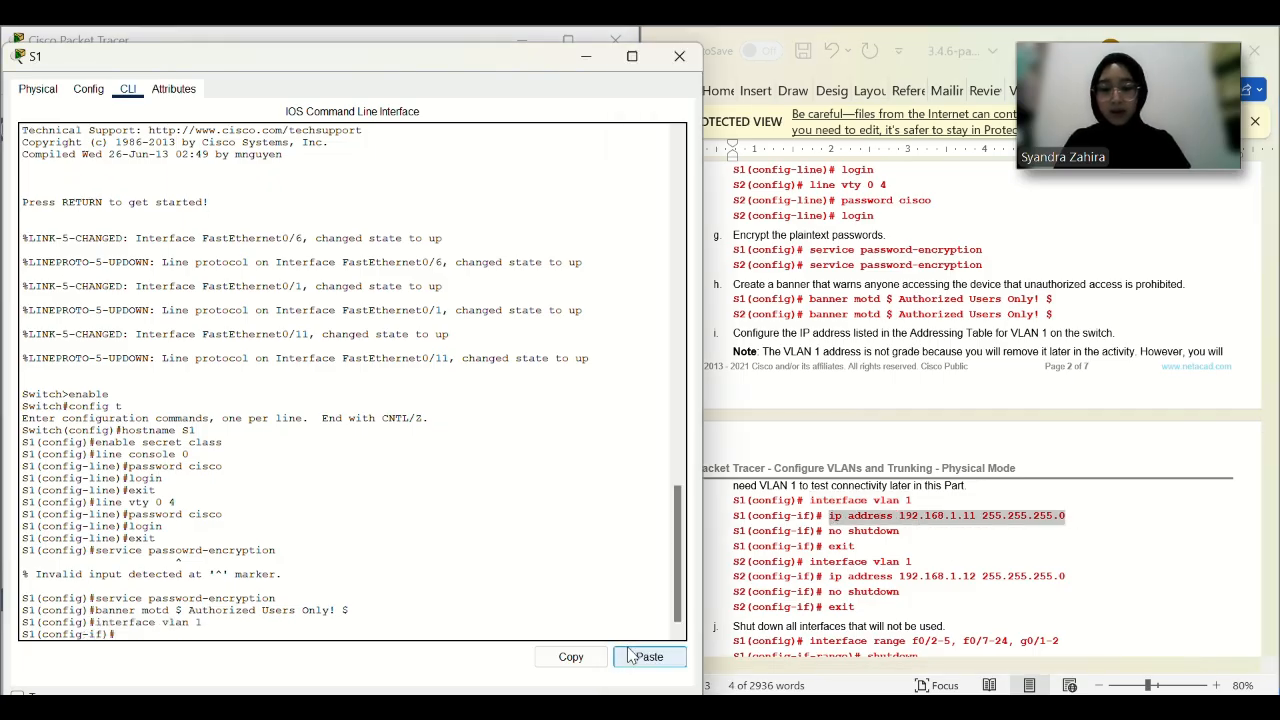
pyautogui.press('Return')
# Bring S1's VLAN 1 interface up with no shutdown and leave interface configuration.
pyautogui.scroll(-1, 916, 497)
pyautogui.moveTo(914, 496)
pyautogui.mouseDown()
pyautogui.moveTo(816, 490)
pyautogui.moveTo(900, 491)
pyautogui.mouseUp()
pyautogui.click(833, 490)
pyautogui.hotkey('ctrl', 'c')
pyautogui.click(637, 657)
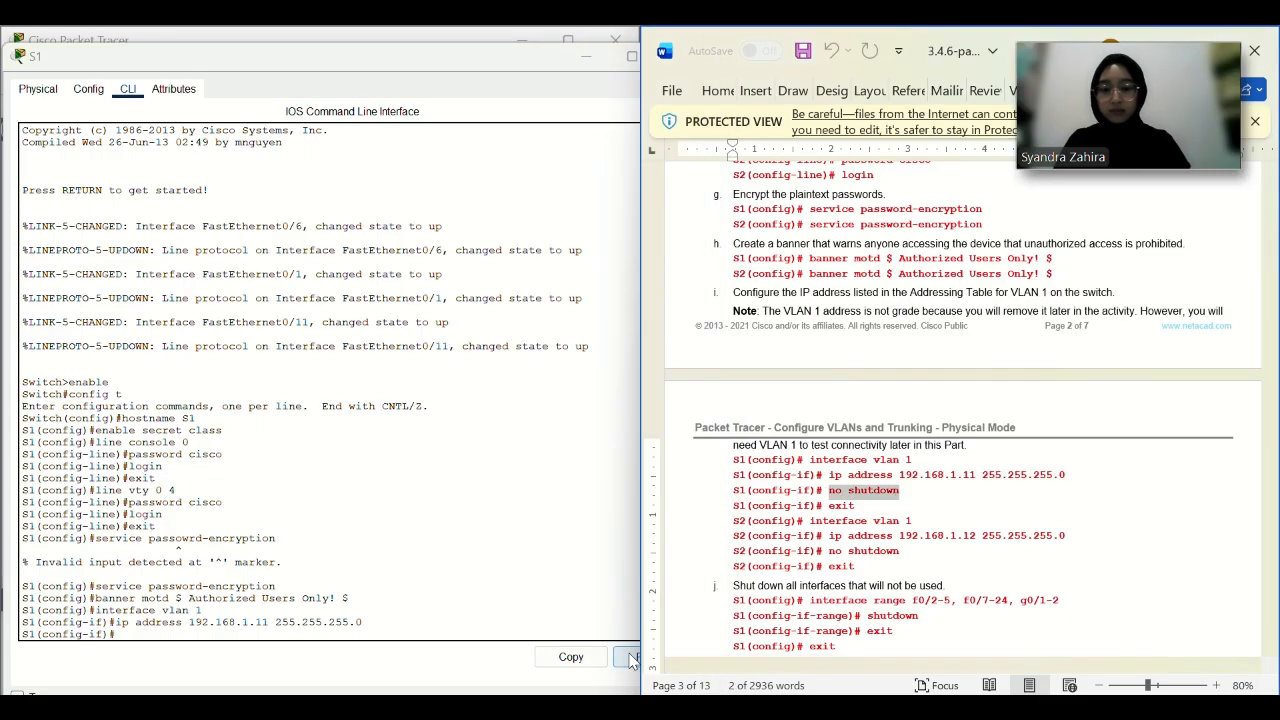
pyautogui.press('Return')
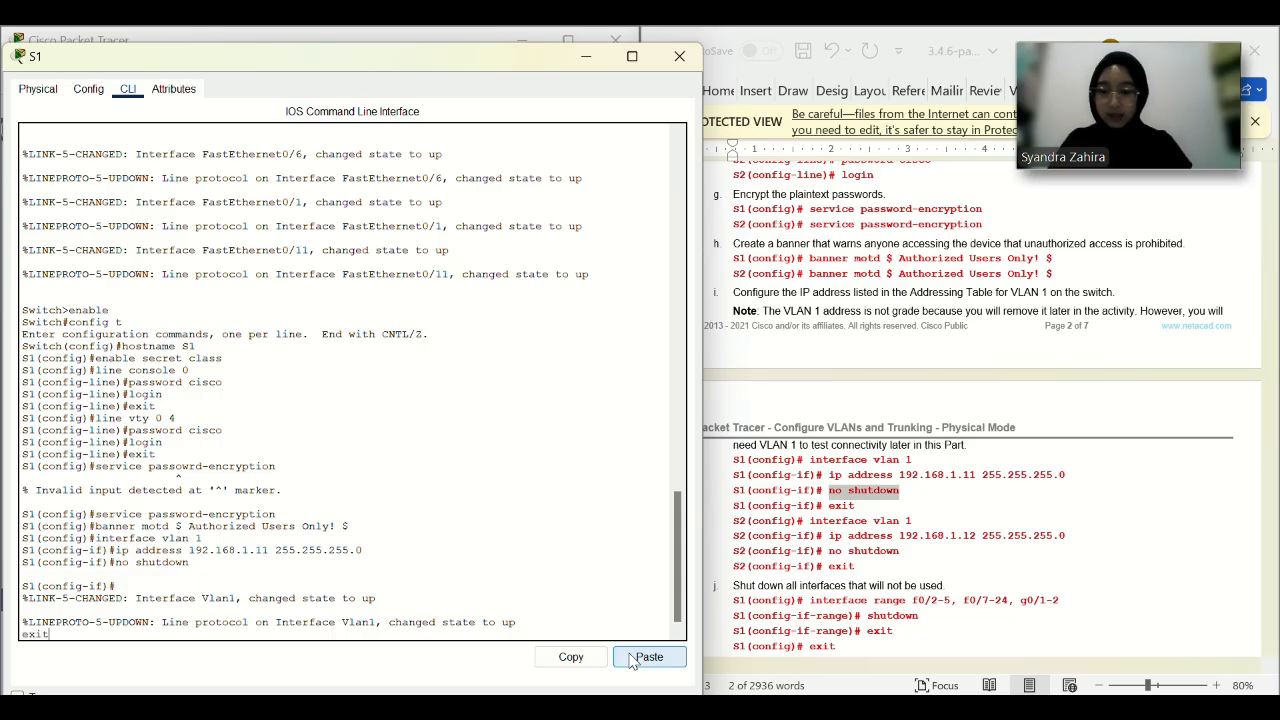
pyautogui.press('Return')
# Shut down S1's unused ports f0/2-5, f0/7-24 and g0/1-2.
pyautogui.scroll(-3, 1097, 529)
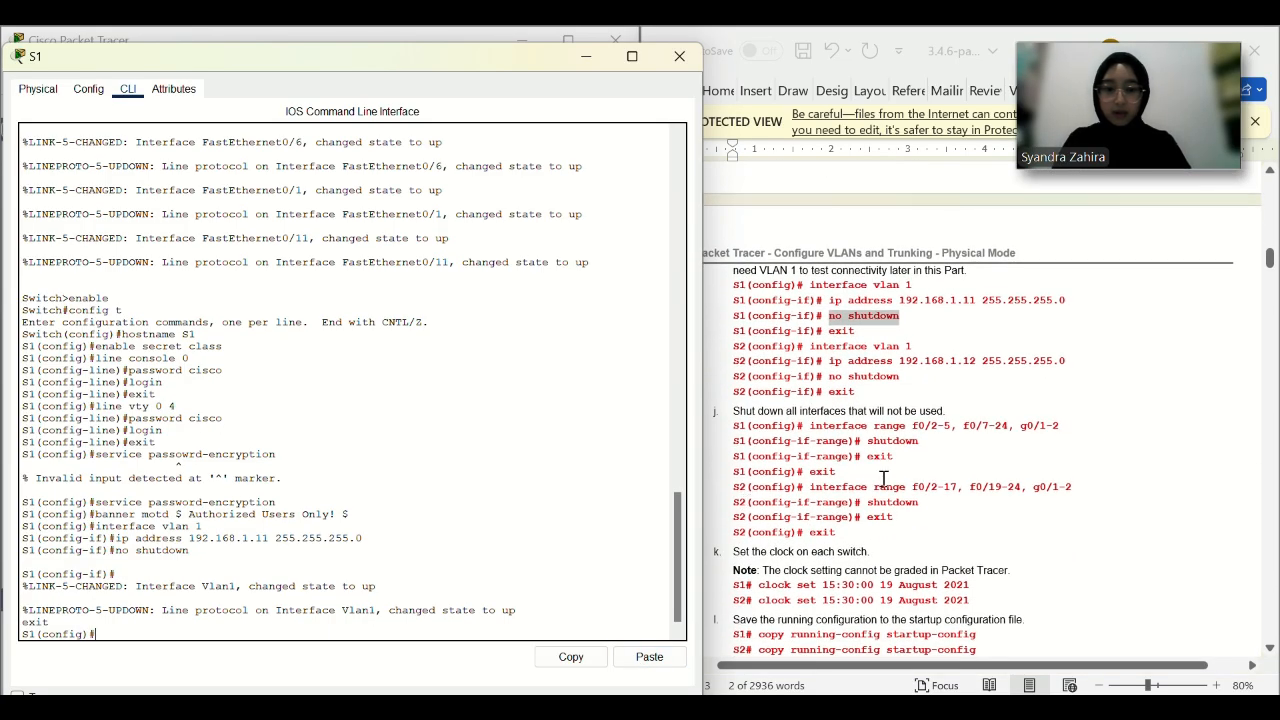
pyautogui.moveTo(1063, 425); pyautogui.dragTo(818, 440)
pyautogui.click(637, 662)
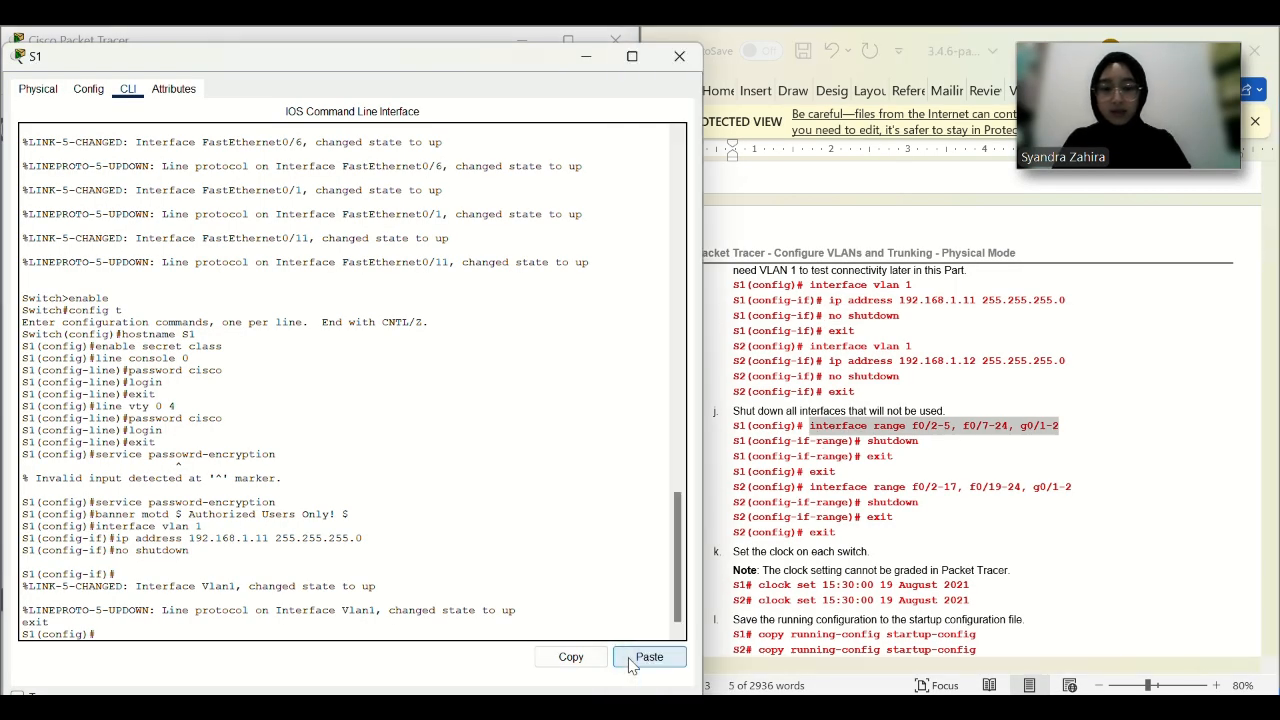
pyautogui.click(649, 657)
pyautogui.press('Return')
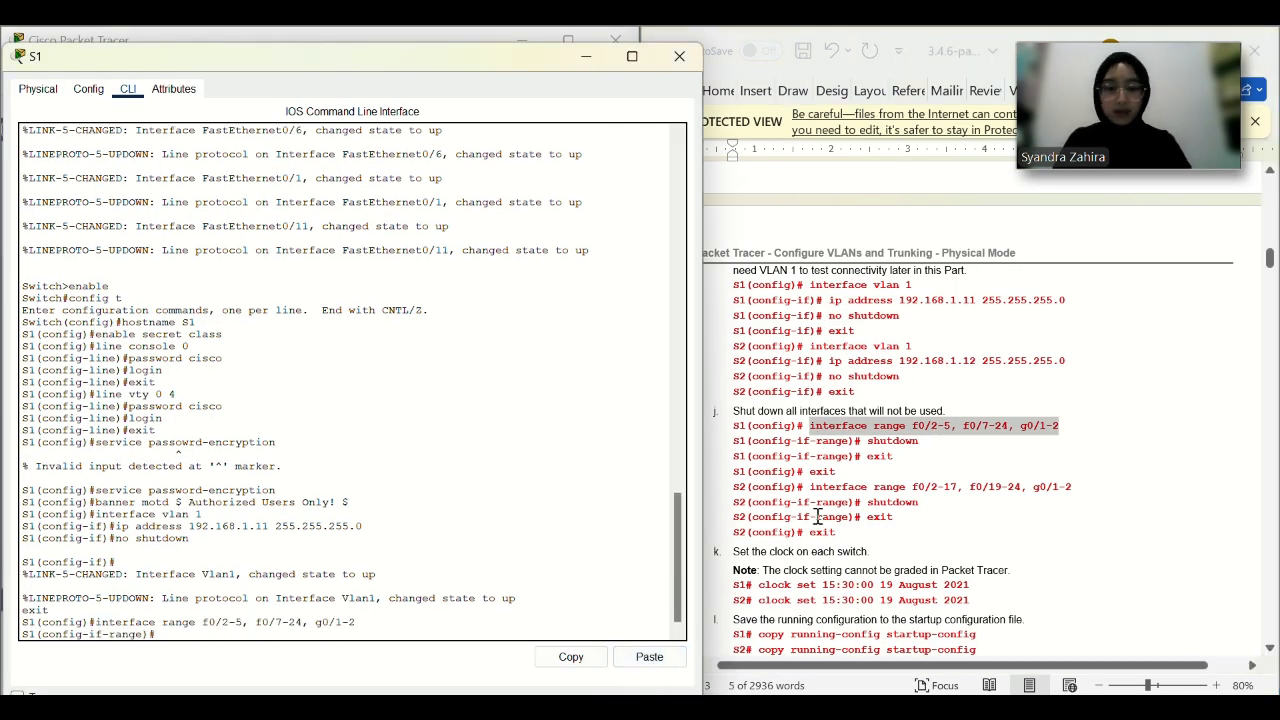
pyautogui.write('shutdown')
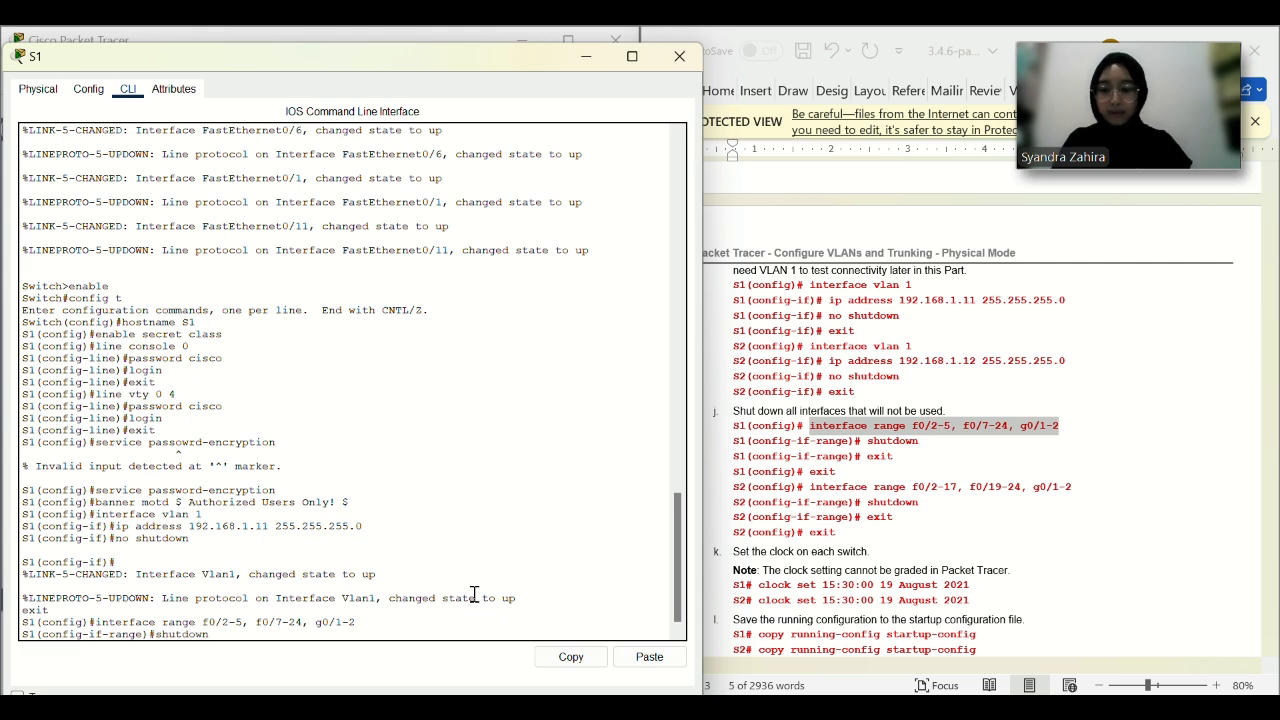
pyautogui.press('Return')
pyautogui.press('Return')
pyautogui.press('Return')
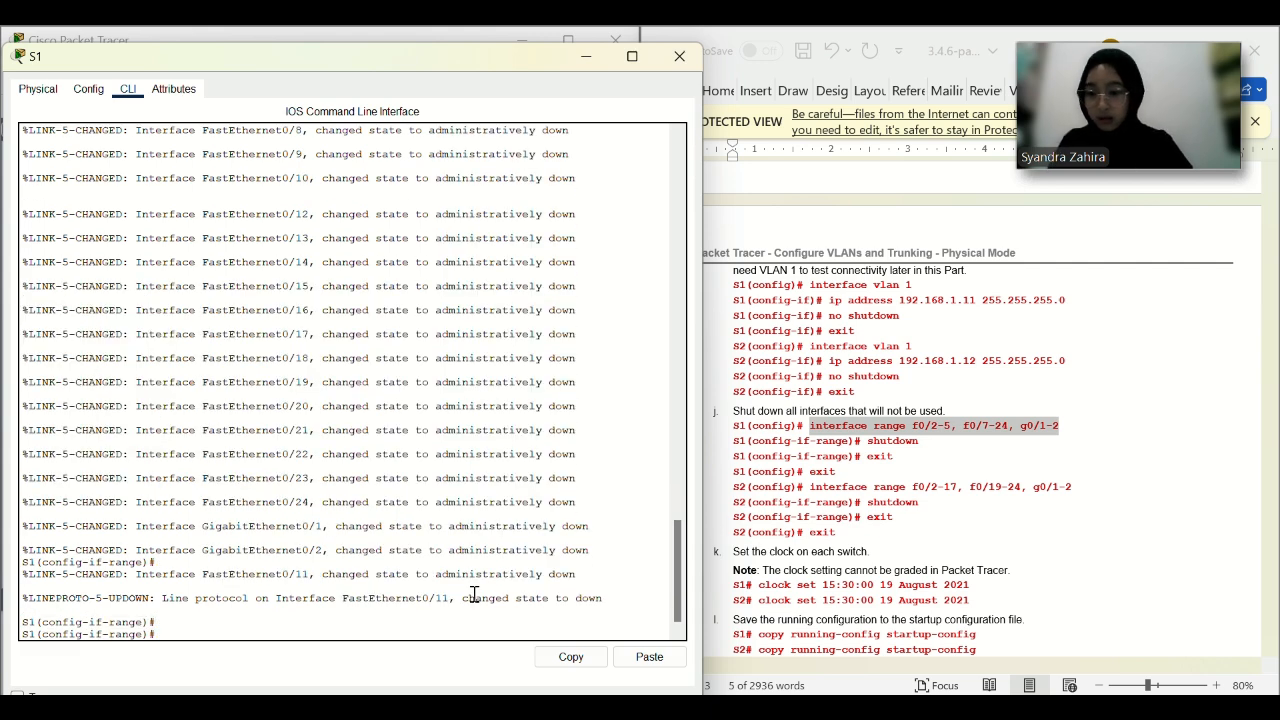
pyautogui.write('exit')
pyautogui.press('Return')
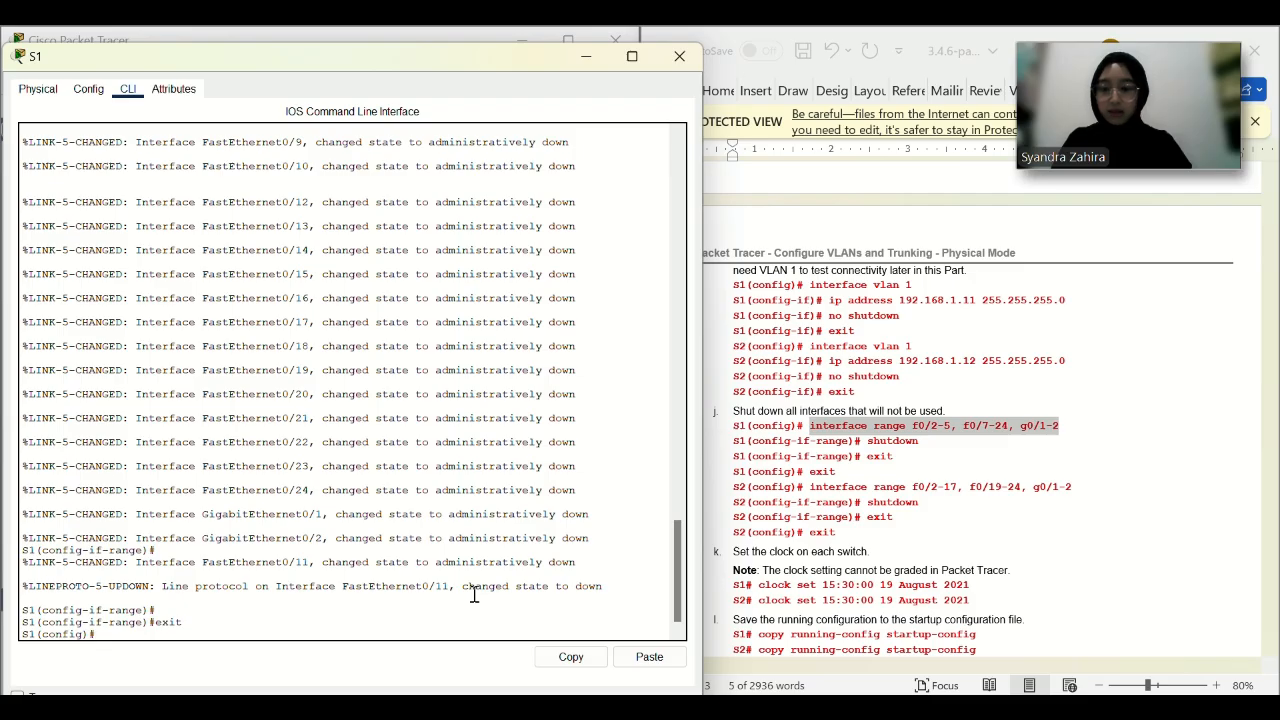
# Return to privileged mode and set S1's clock to 15:30:00 19 August 2021.
pyautogui.scroll(-3, 923, 474)
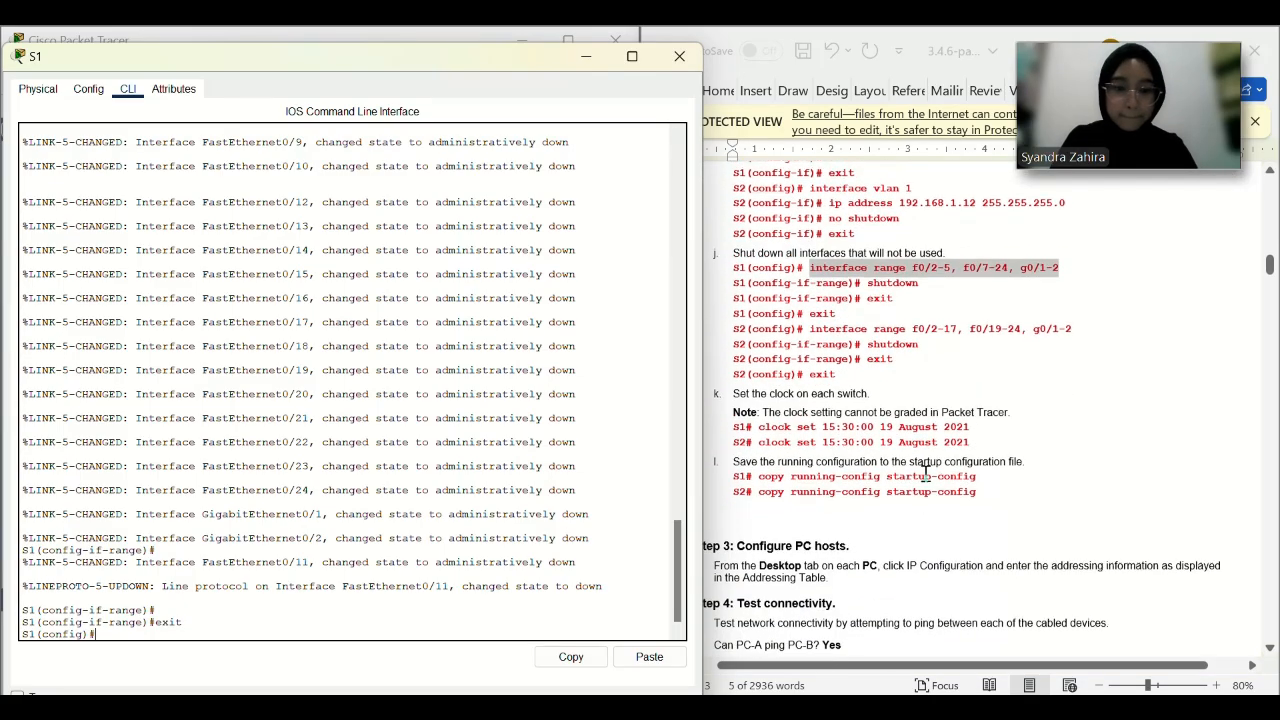
pyautogui.moveTo(994, 425); pyautogui.dragTo(758, 425)
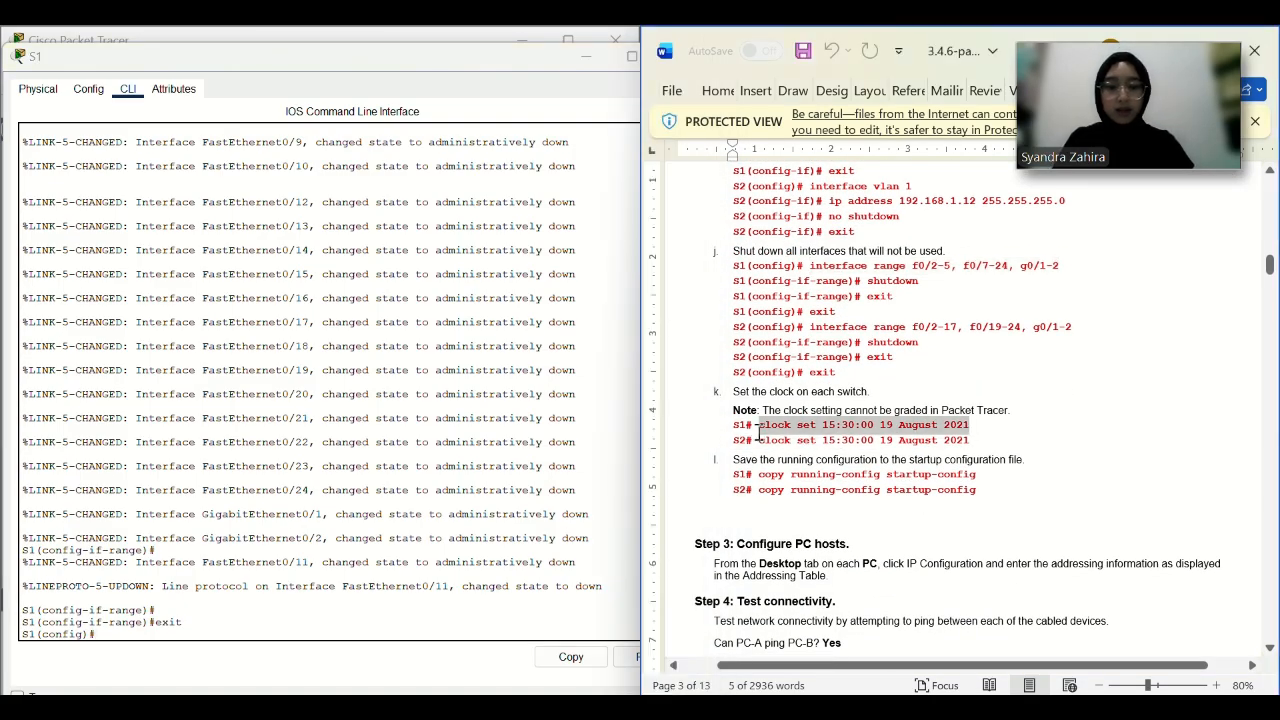
pyautogui.click(623, 663)
pyautogui.press('Return')
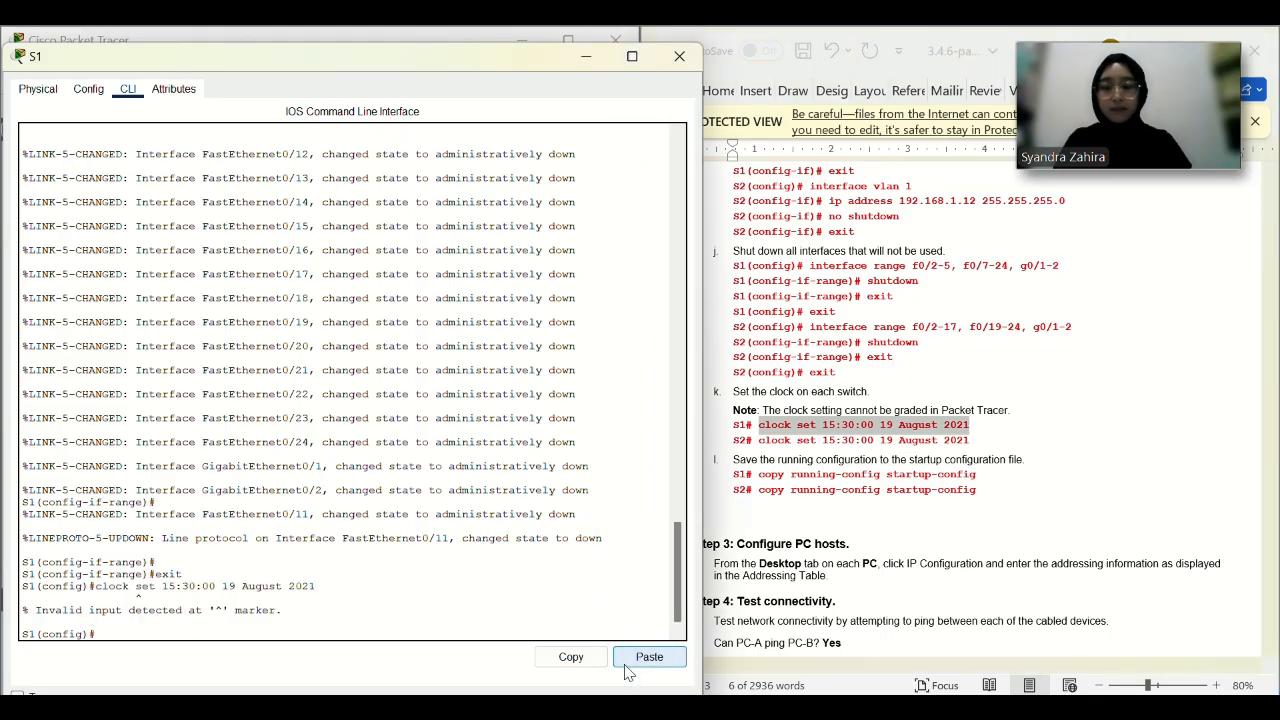
pyautogui.press('Up')
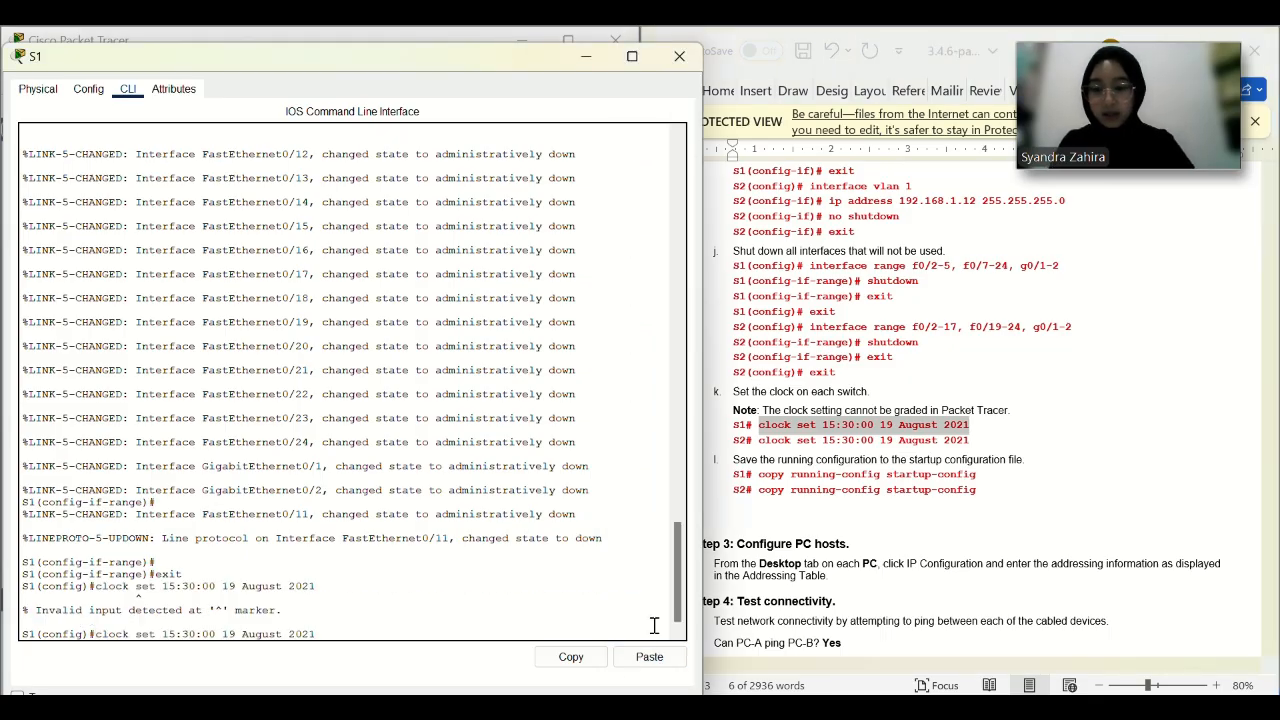
pyautogui.press('Up')
pyautogui.press('Up')
pyautogui.press('Down')
pyautogui.press('Return')
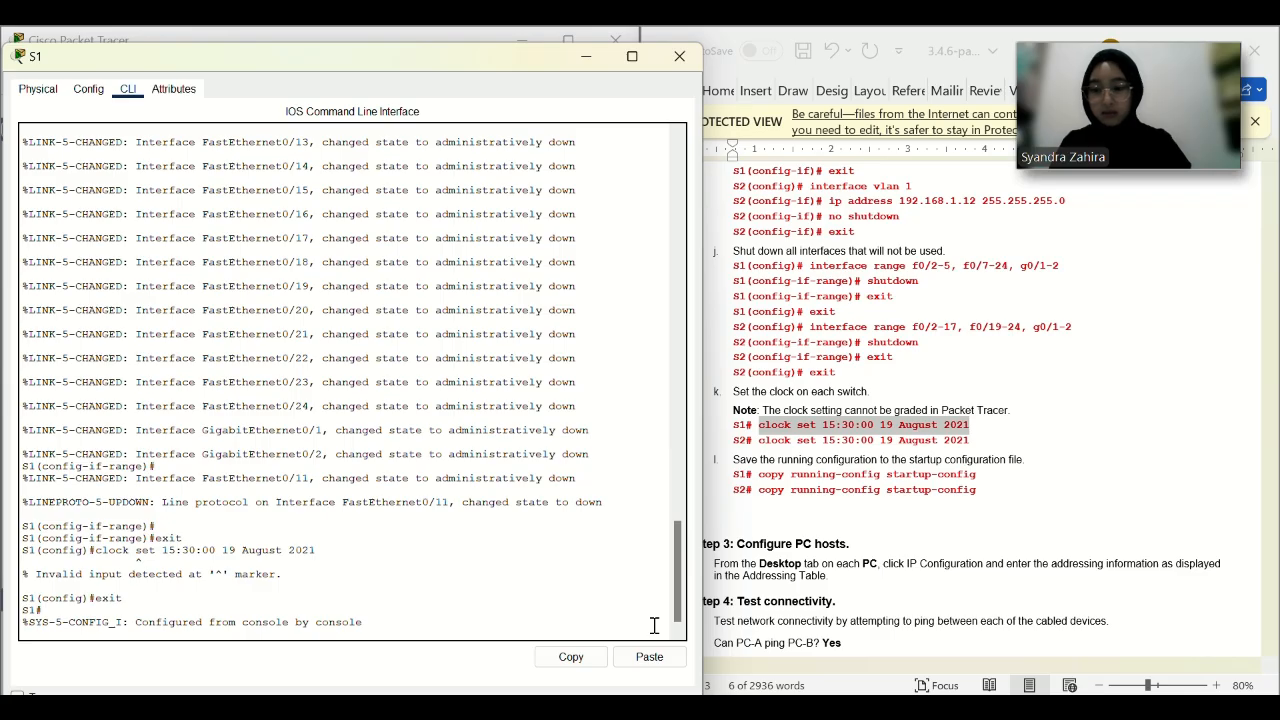
pyautogui.press('Return')
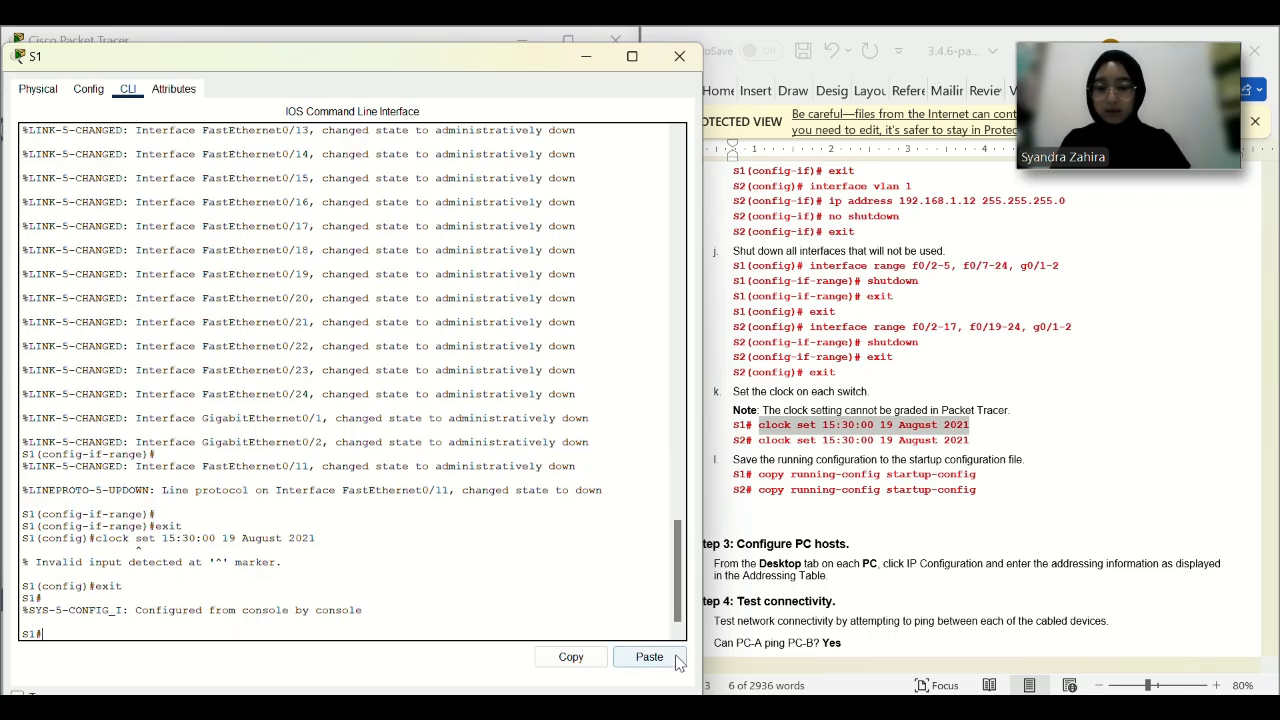
pyautogui.click(649, 657)
pyautogui.press('Return')
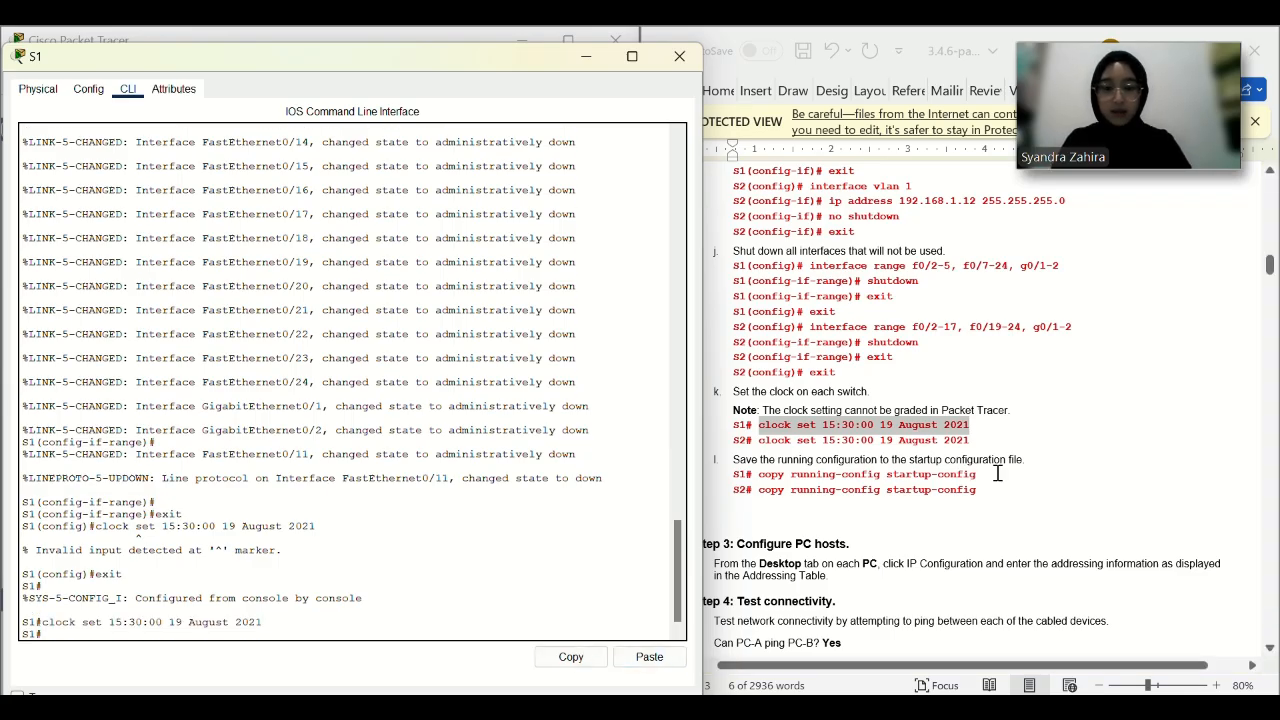
# Save S1's running configuration to startup-config.
pyautogui.moveTo(995, 474); pyautogui.dragTo(762, 477)
pyautogui.hotkey('ctrl', 'c')
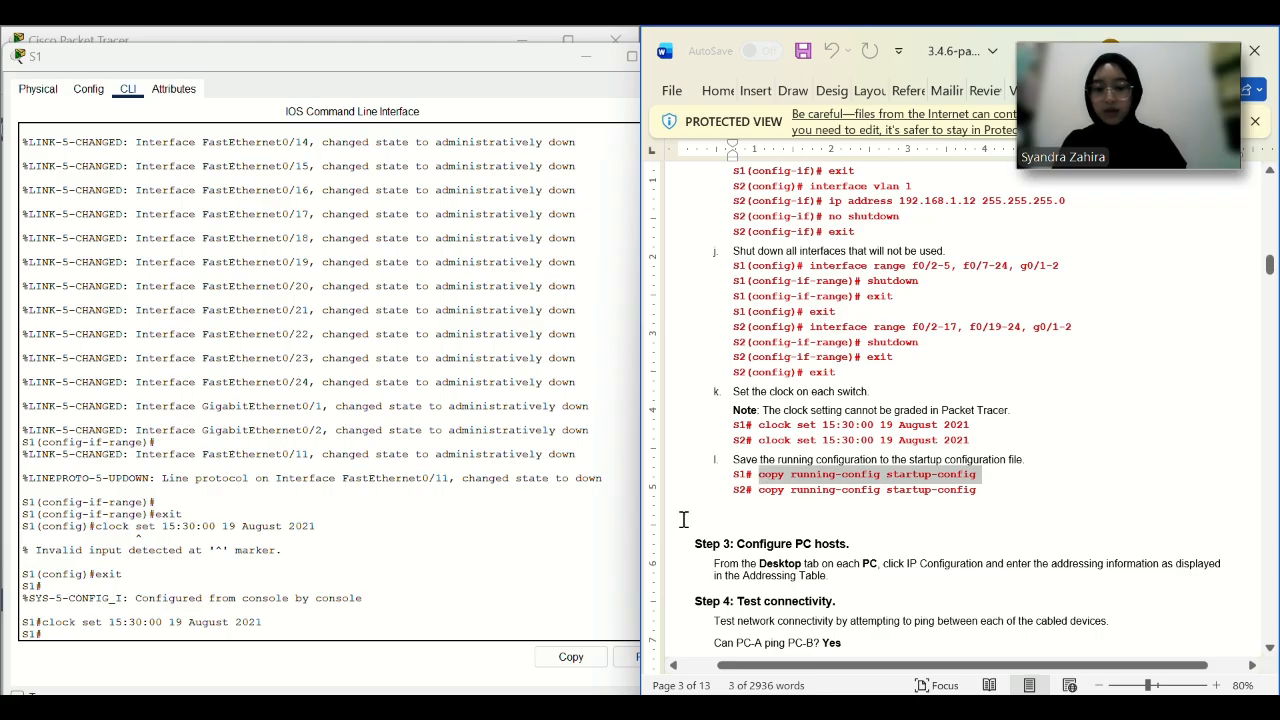
pyautogui.click(630, 657)
pyautogui.press('Return')
pyautogui.press('Return')
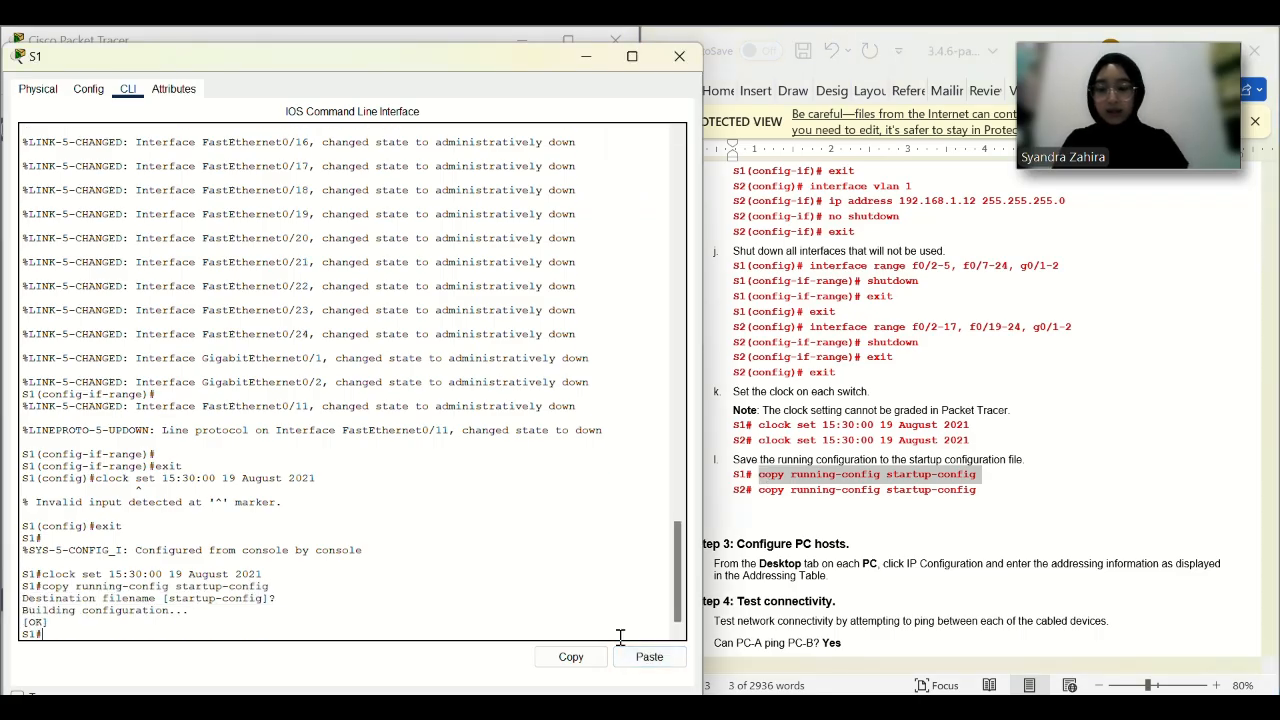
# Put away the S1 console window to show the network topology.
pyautogui.moveTo(440, 66); pyautogui.dragTo(437, 130)
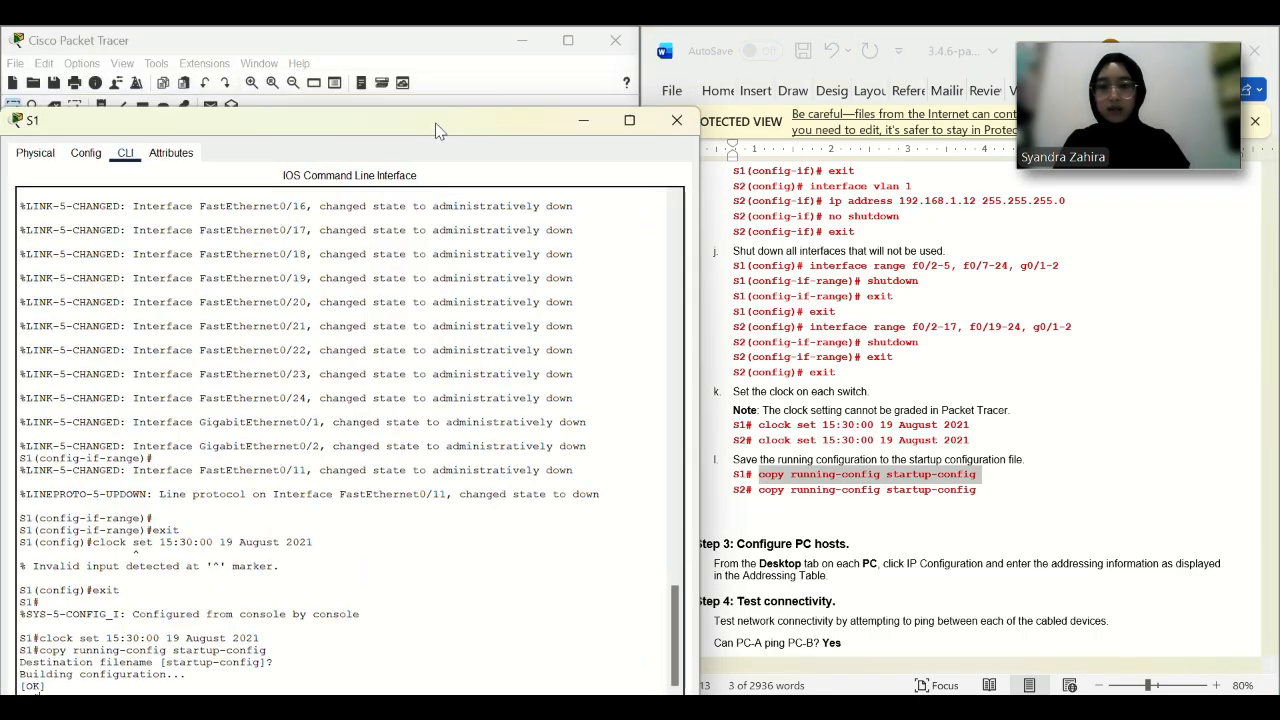
pyautogui.click(583, 120)
pyautogui.scroll(12, 826, 240)
pyautogui.scroll(3, 826, 240)
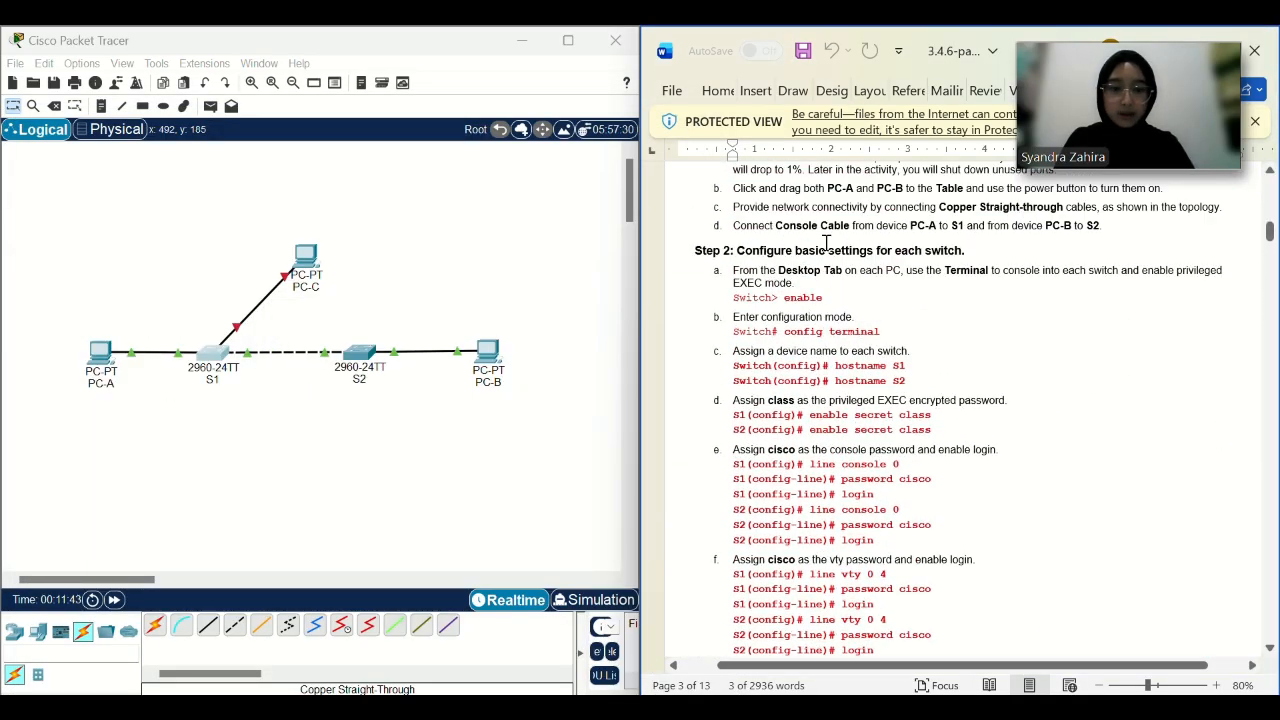
# In S2's CLI, set the hostname to S2 and configure the enable secret.
pyautogui.click(359, 352)
pyautogui.moveTo(829, 30); pyautogui.dragTo(367, 40)
pyautogui.click(112, 84)
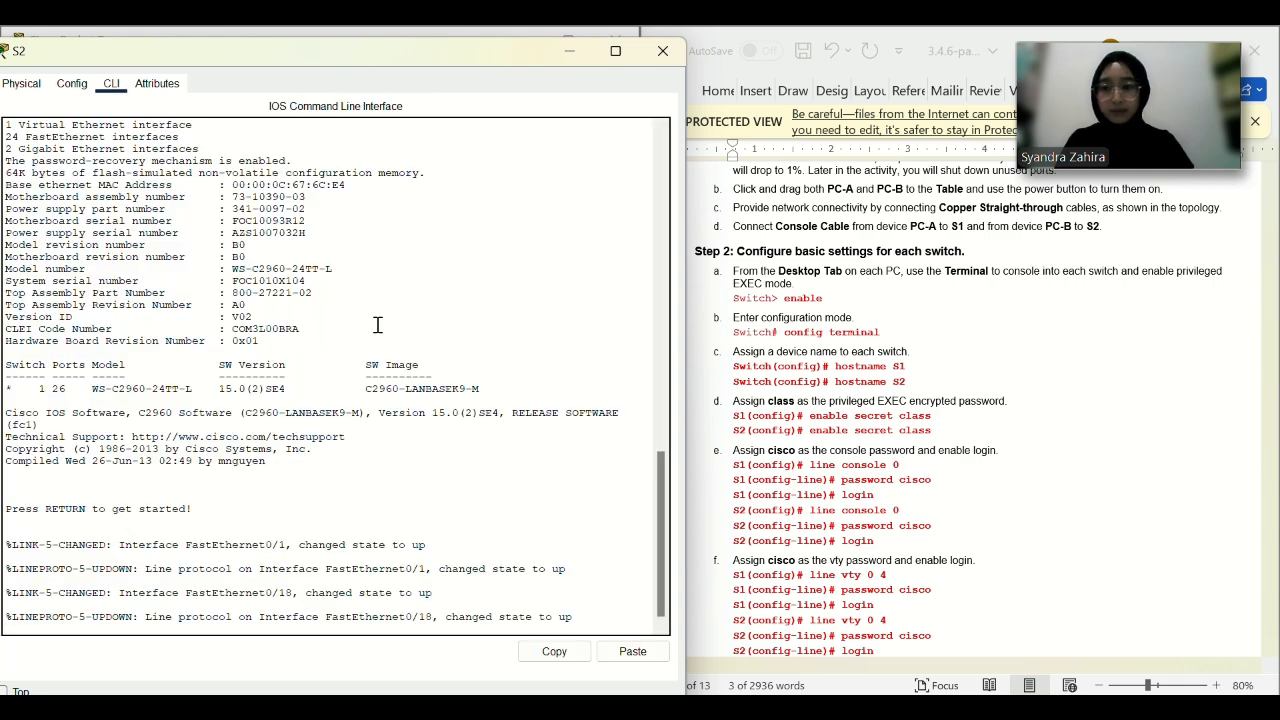
pyautogui.press('Return')
pyautogui.write('en')
pyautogui.press('Return')
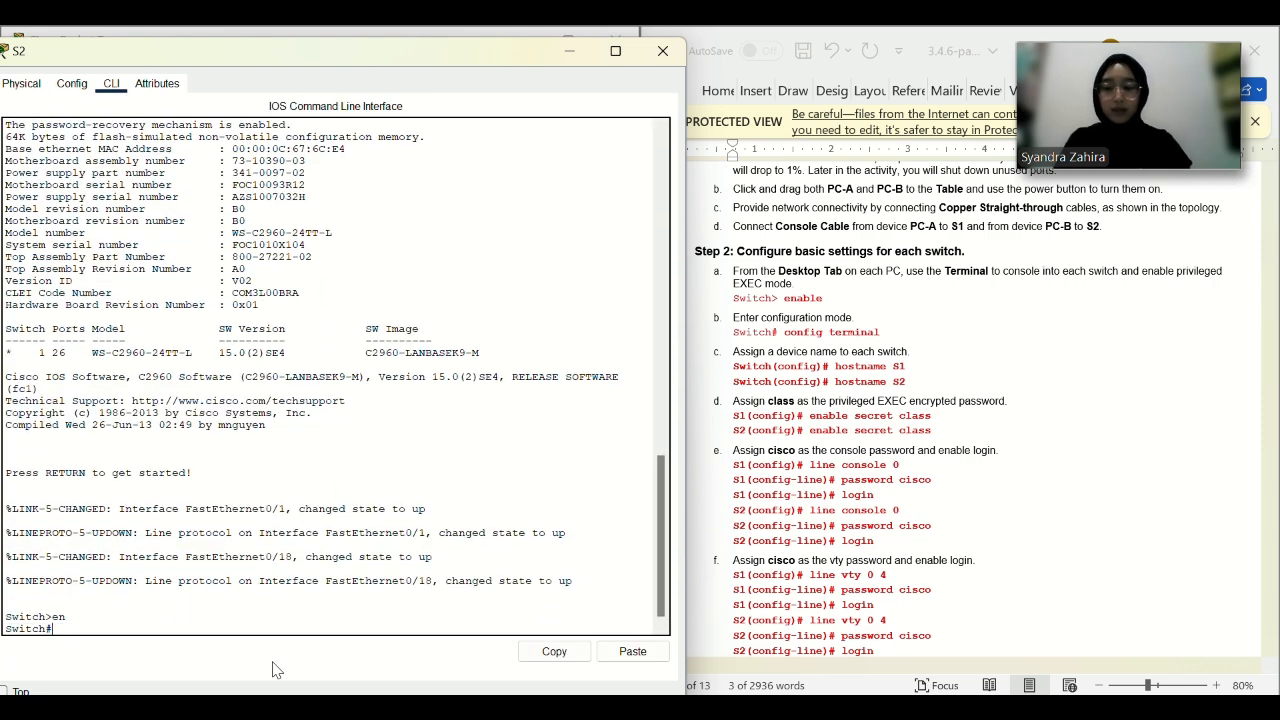
pyautogui.write('config t')
pyautogui.press('Return')
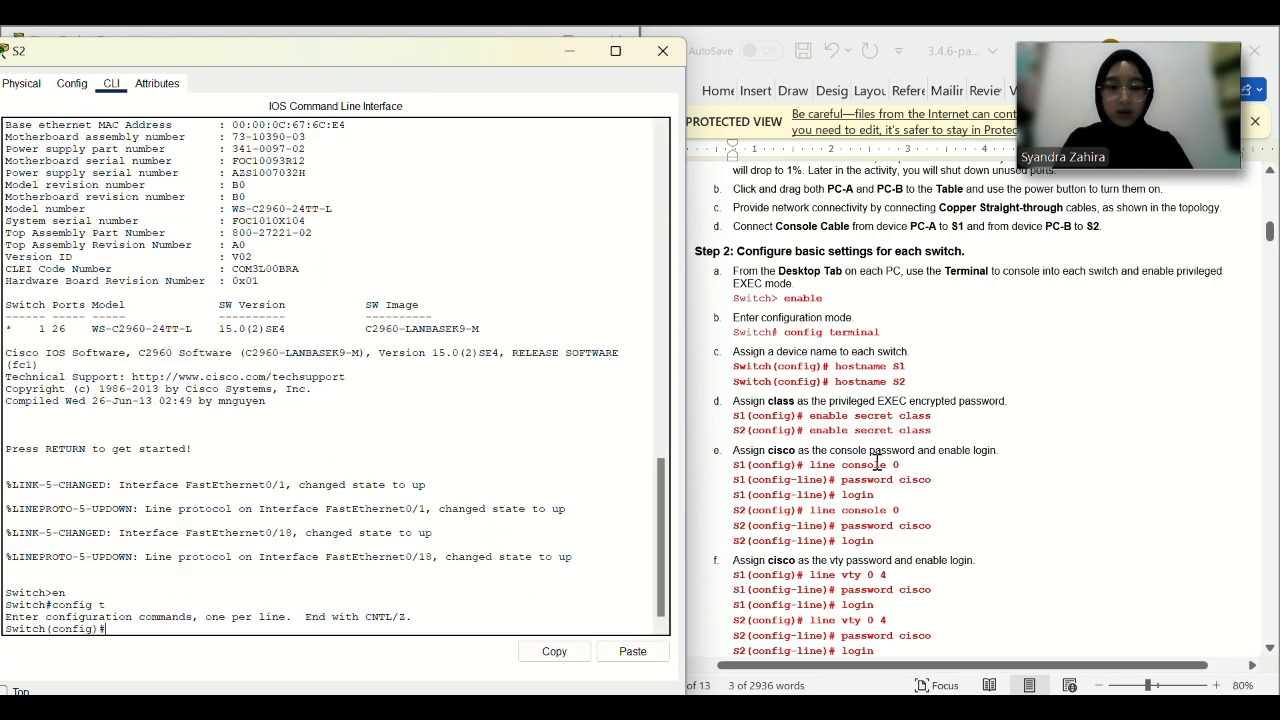
pyautogui.write('hostname')
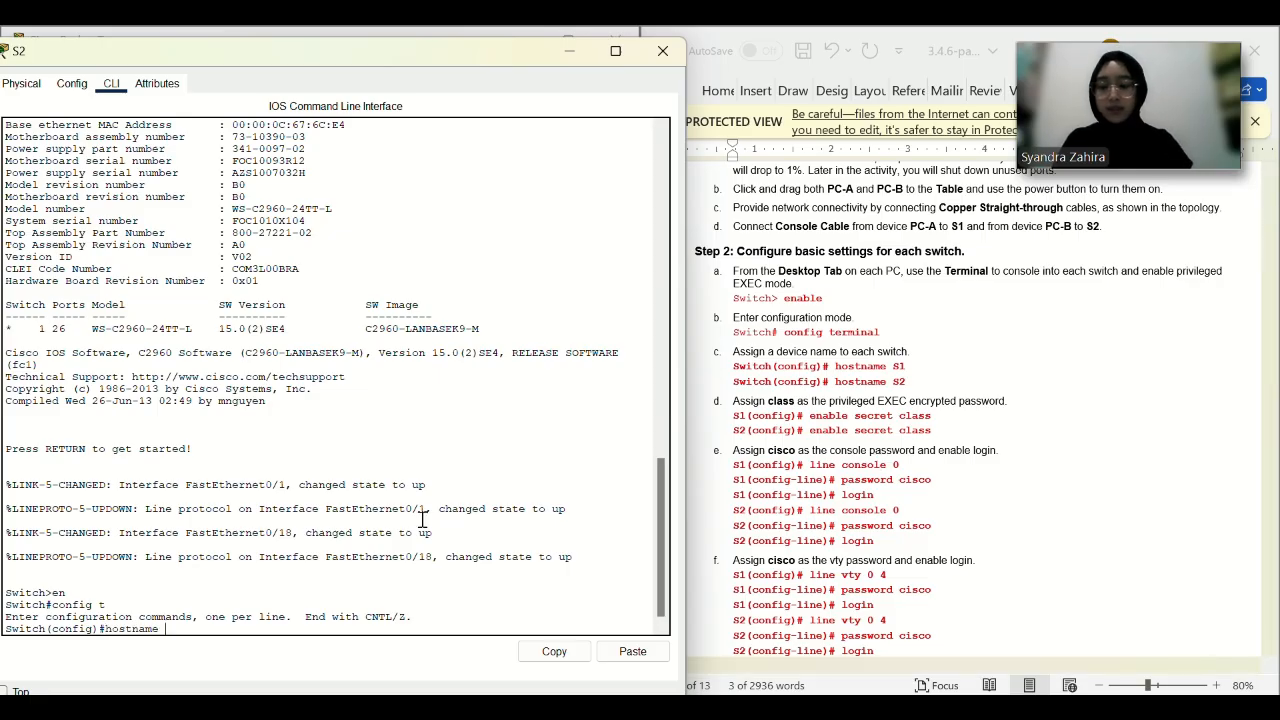
pyautogui.write(' S2')
pyautogui.press('Return')
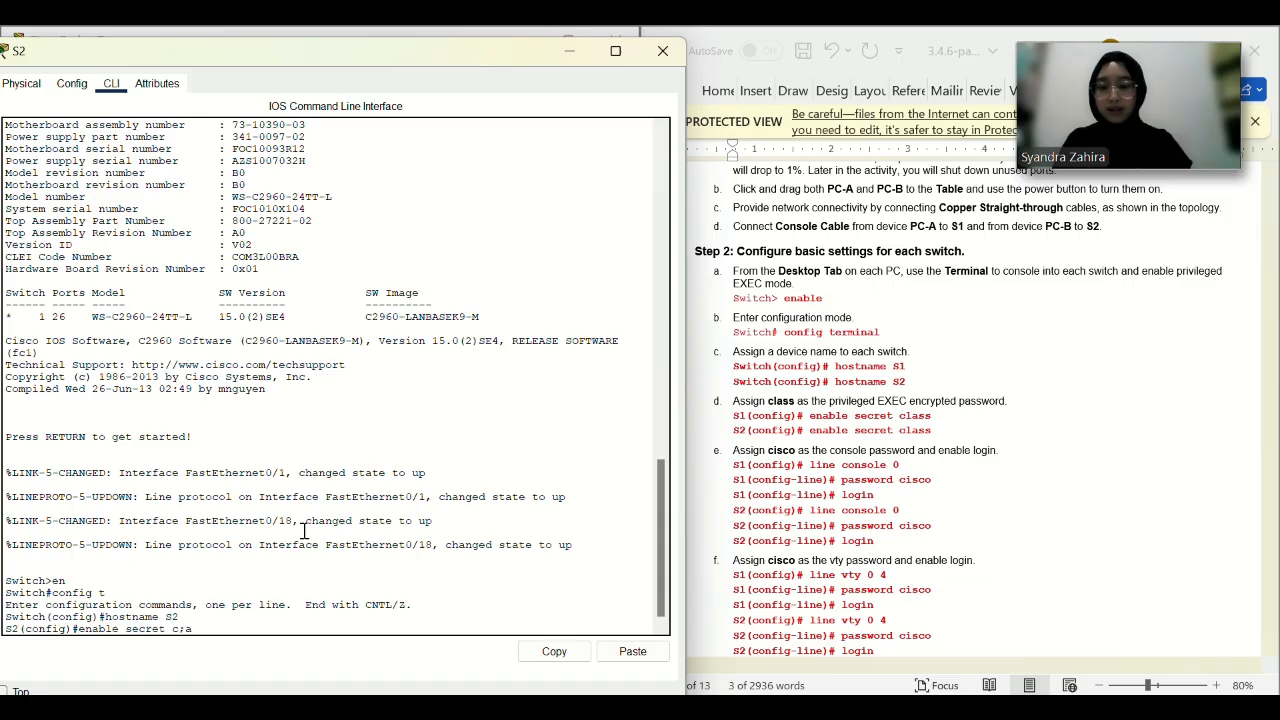
pyautogui.write('enable secret class')
pyautogui.press('Return')
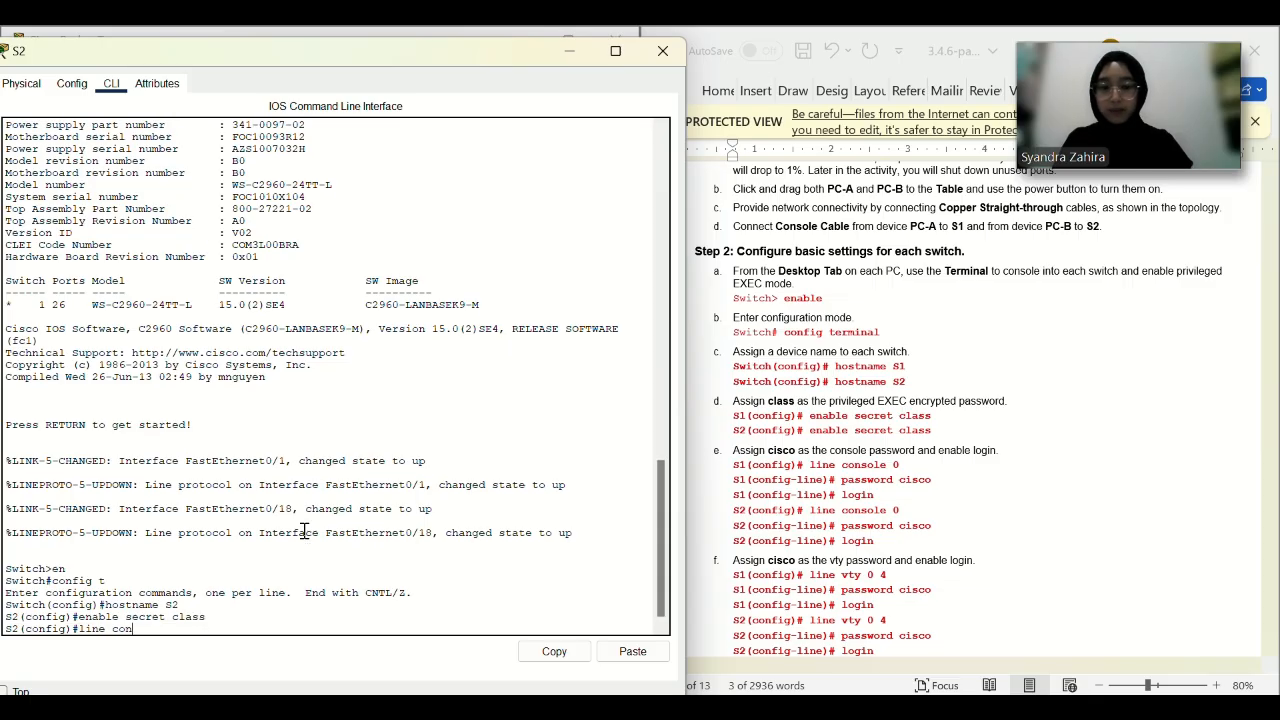
# Set a console line password on S2 and require login.
pyautogui.press('Return')
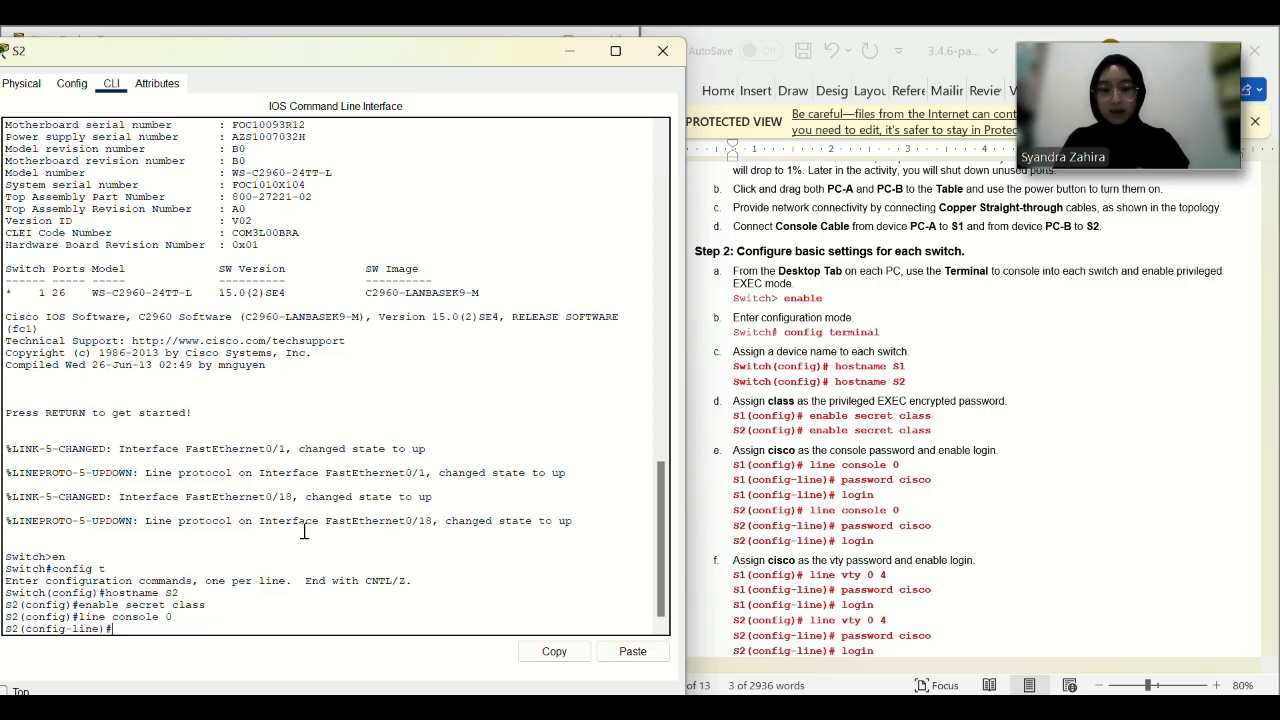
pyautogui.write('password cisco')
pyautogui.press('Return')
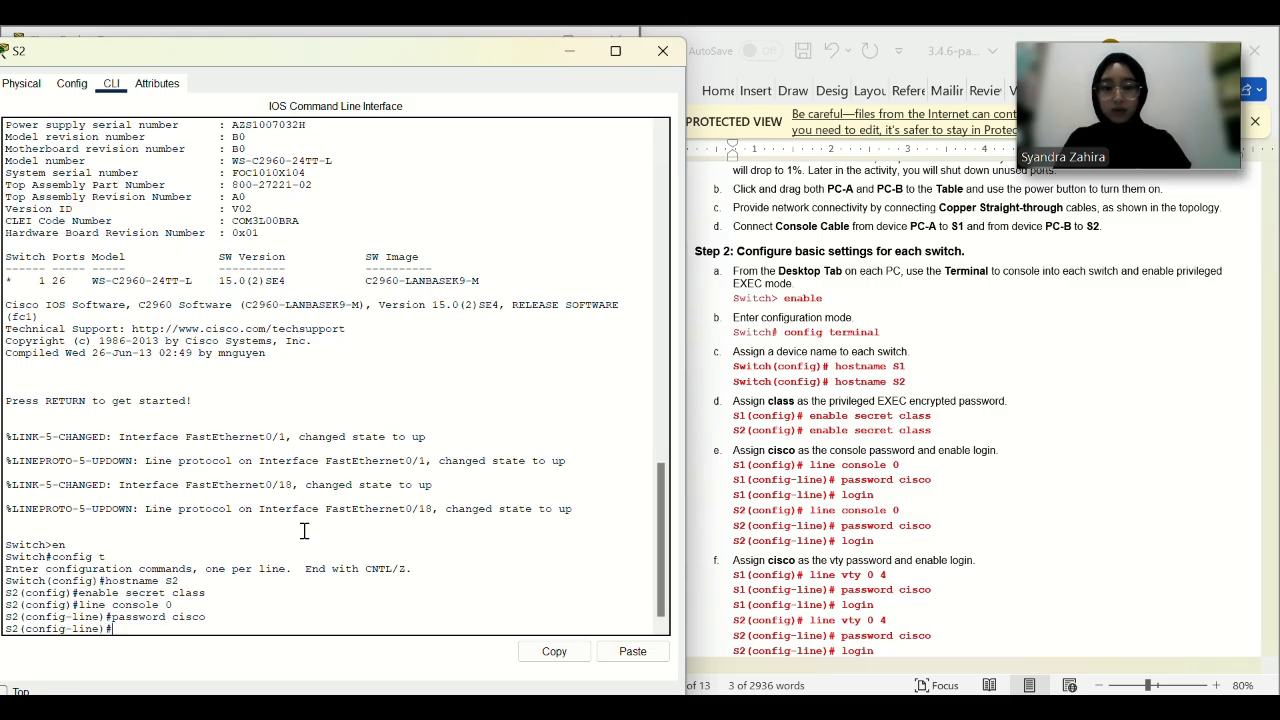
pyautogui.write('login')
pyautogui.press('Return')
pyautogui.write('ex')
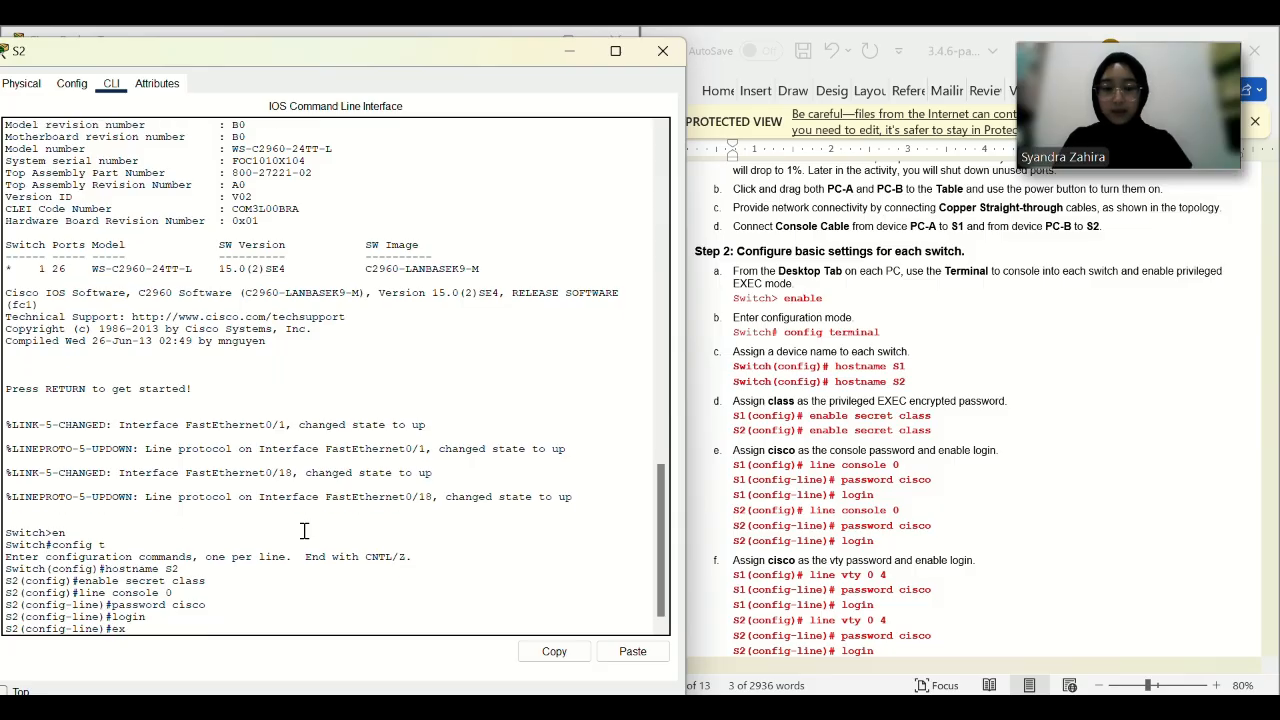
pyautogui.write('it')
pyautogui.press('Return')
# Set a password on S2's vty lines 0 4 and require login.
pyautogui.scroll(-3, 960, 400)
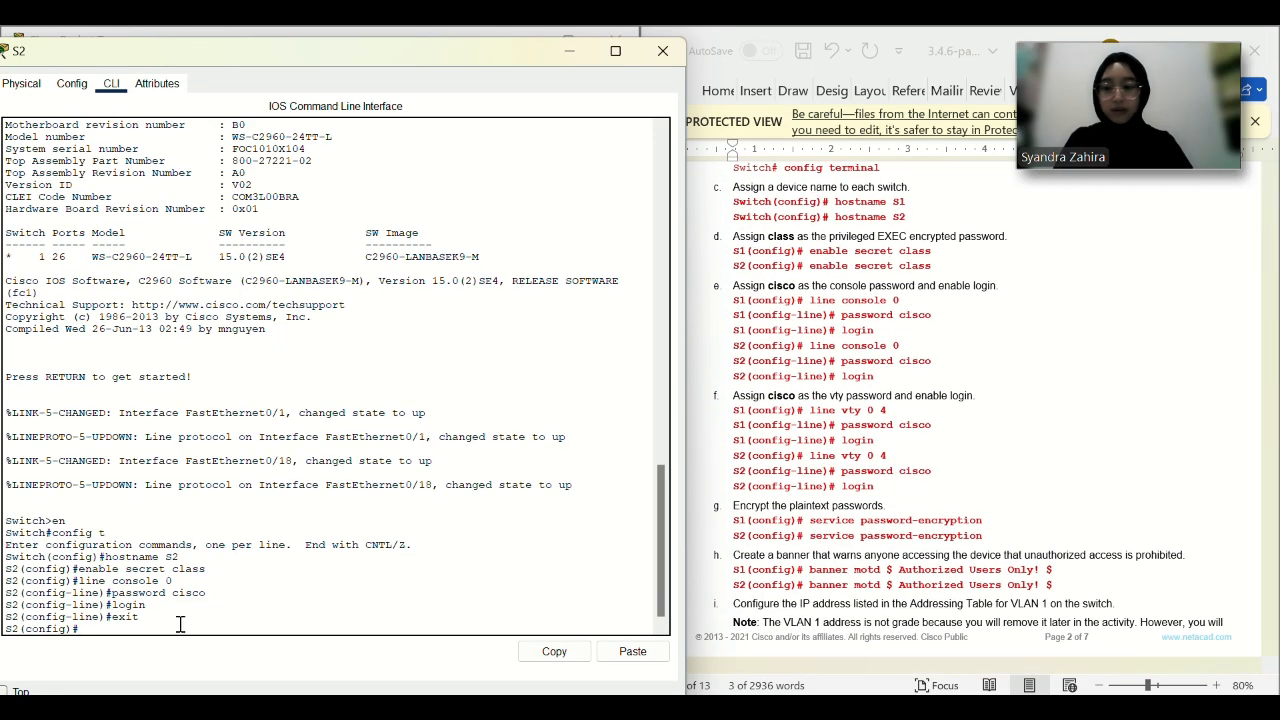
pyautogui.write('line vty 0 4')
pyautogui.press('Return')
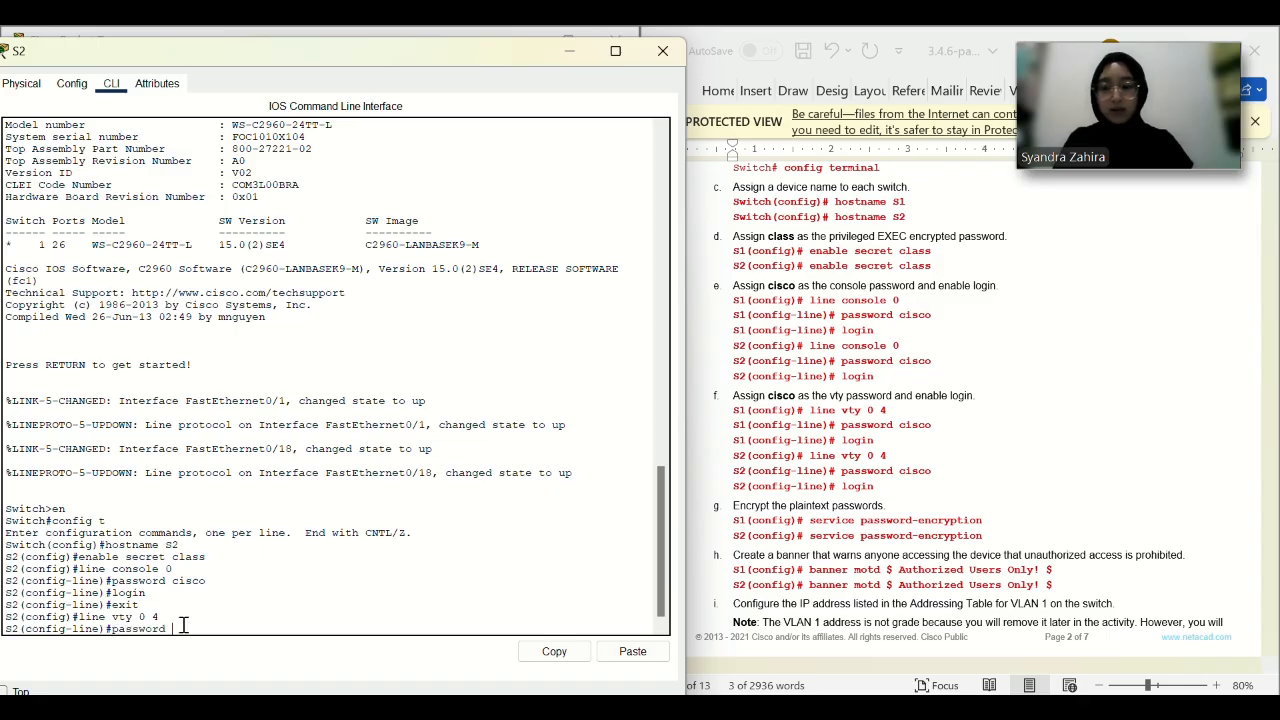
pyautogui.write('password cisco')
pyautogui.press('Return')
pyautogui.write('login')
pyautogui.press('Return')
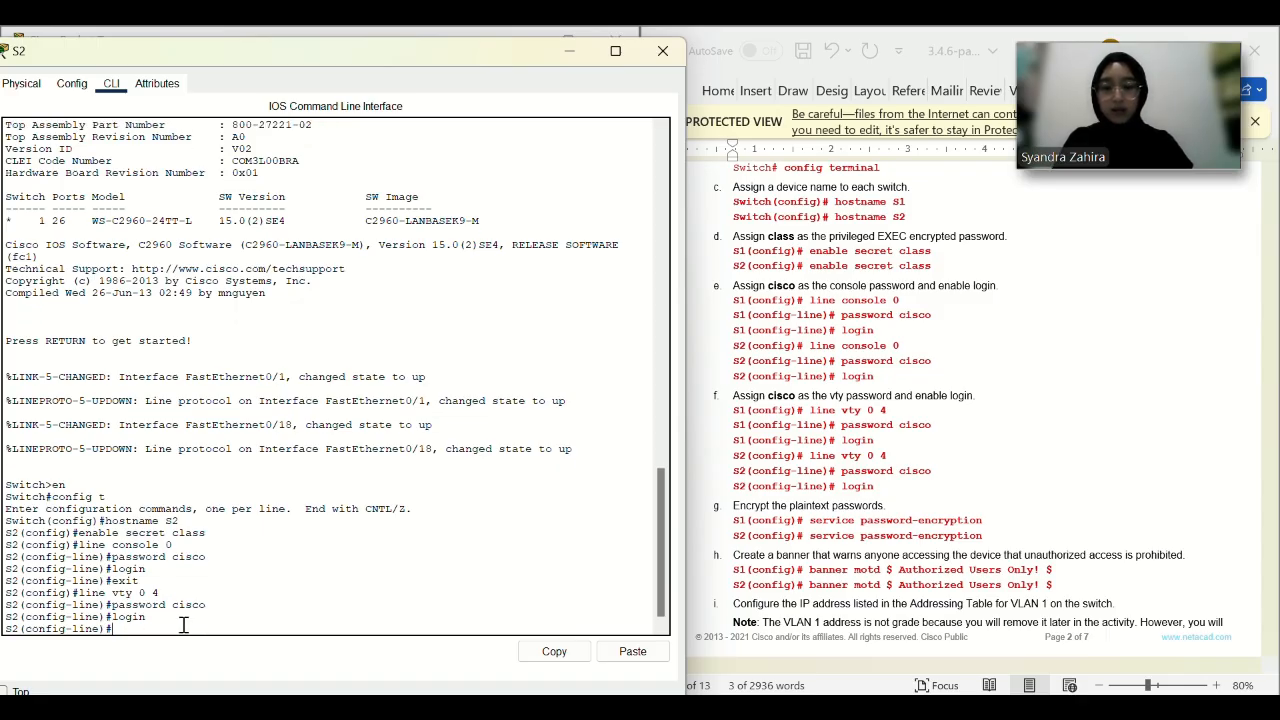
pyautogui.write('exit')
pyautogui.press('Return')
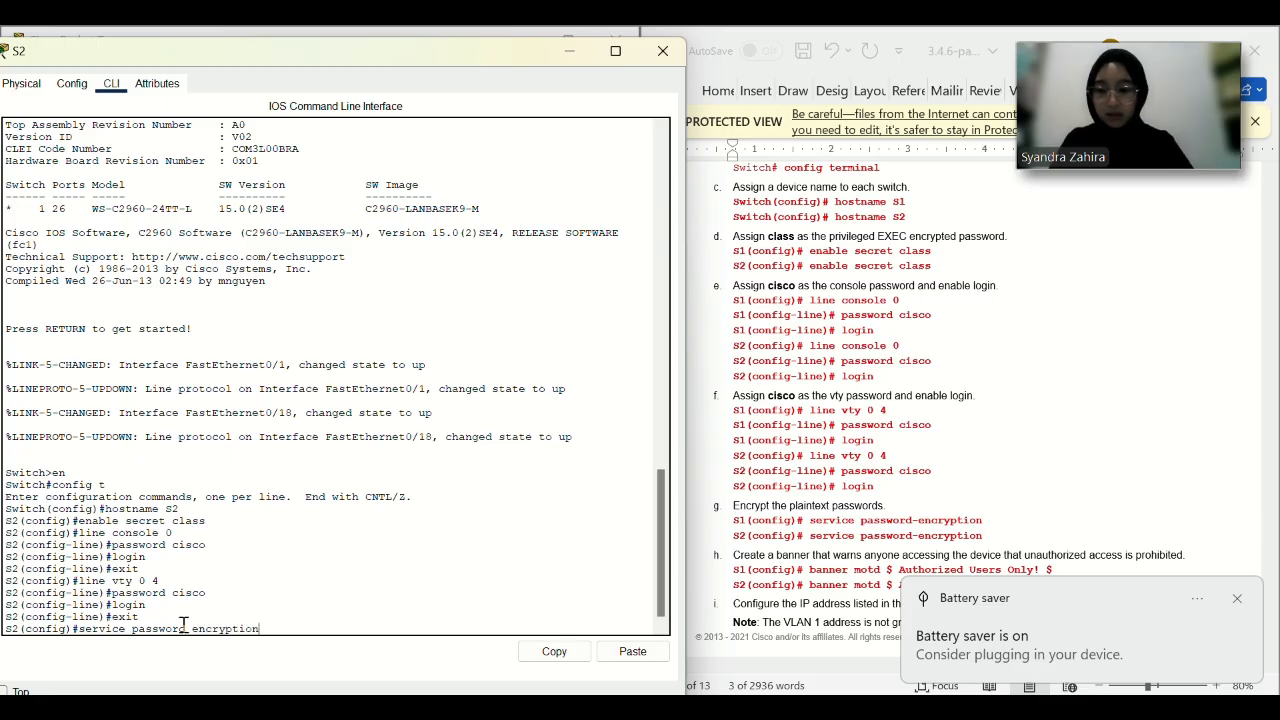
# Turn on service password-encryption on S2.
pyautogui.press('Return')
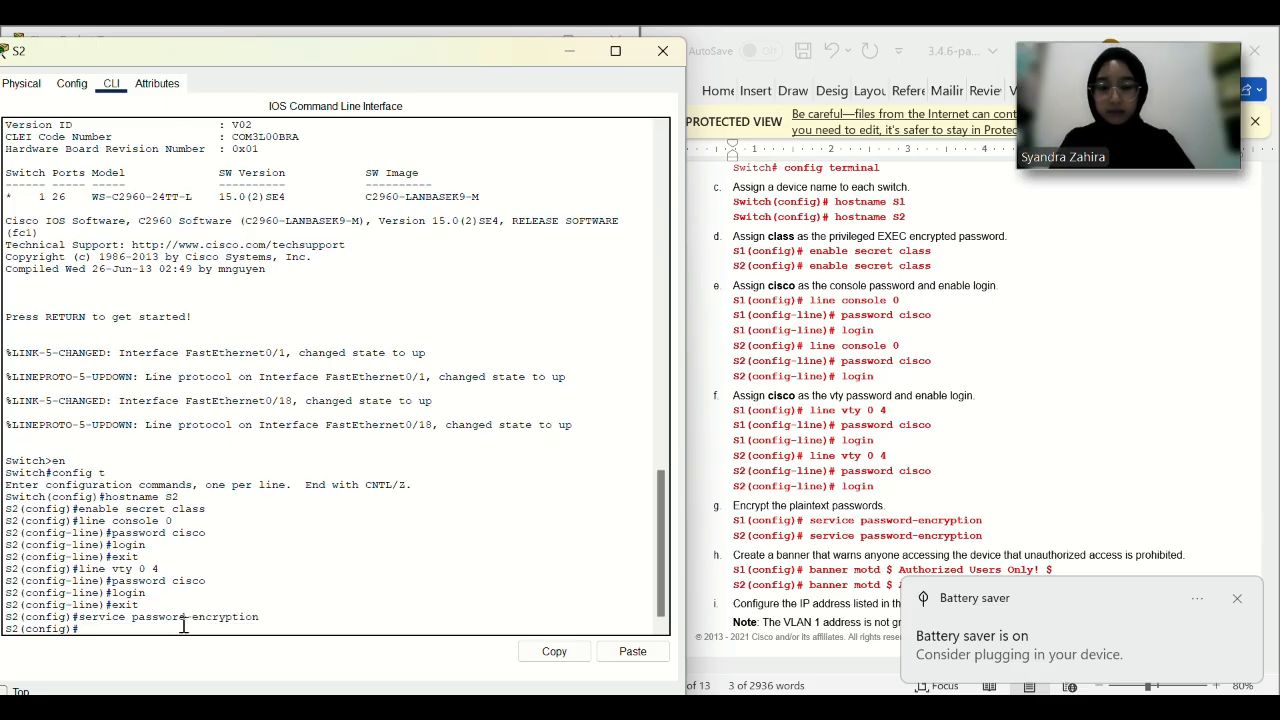
pyautogui.click(933, 497)
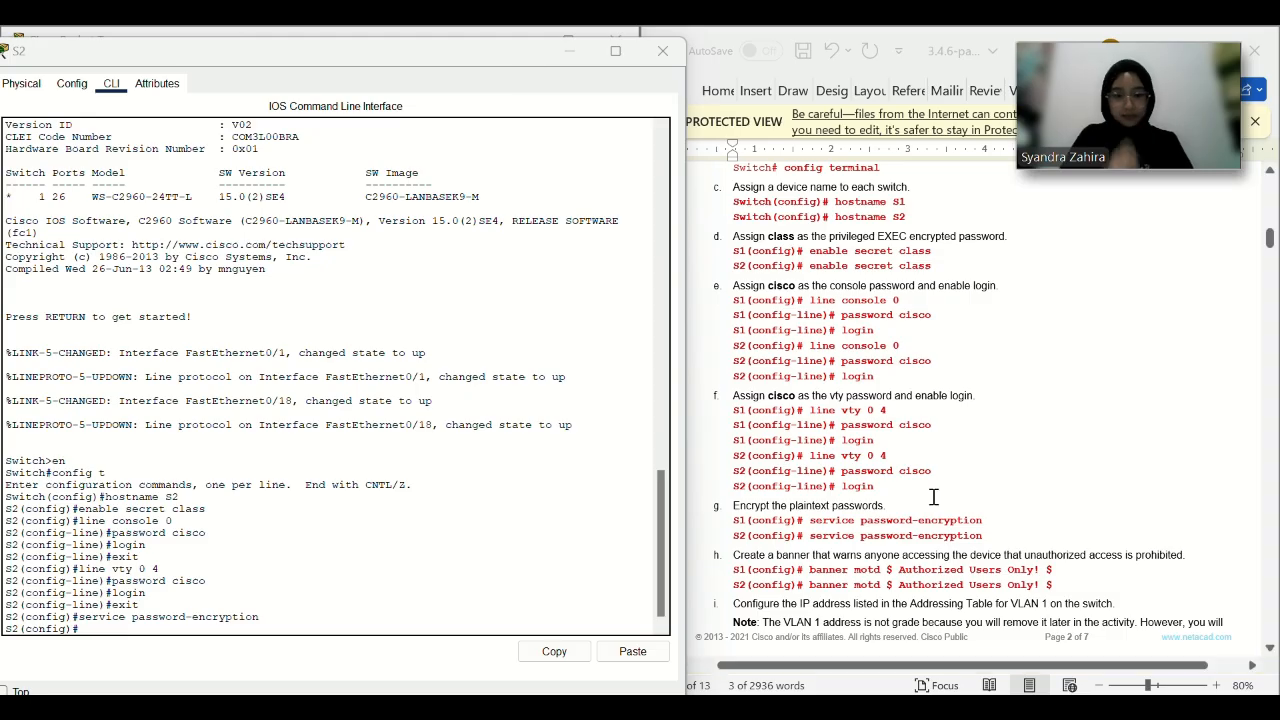
pyautogui.moveTo(1058, 585); pyautogui.dragTo(812, 588)
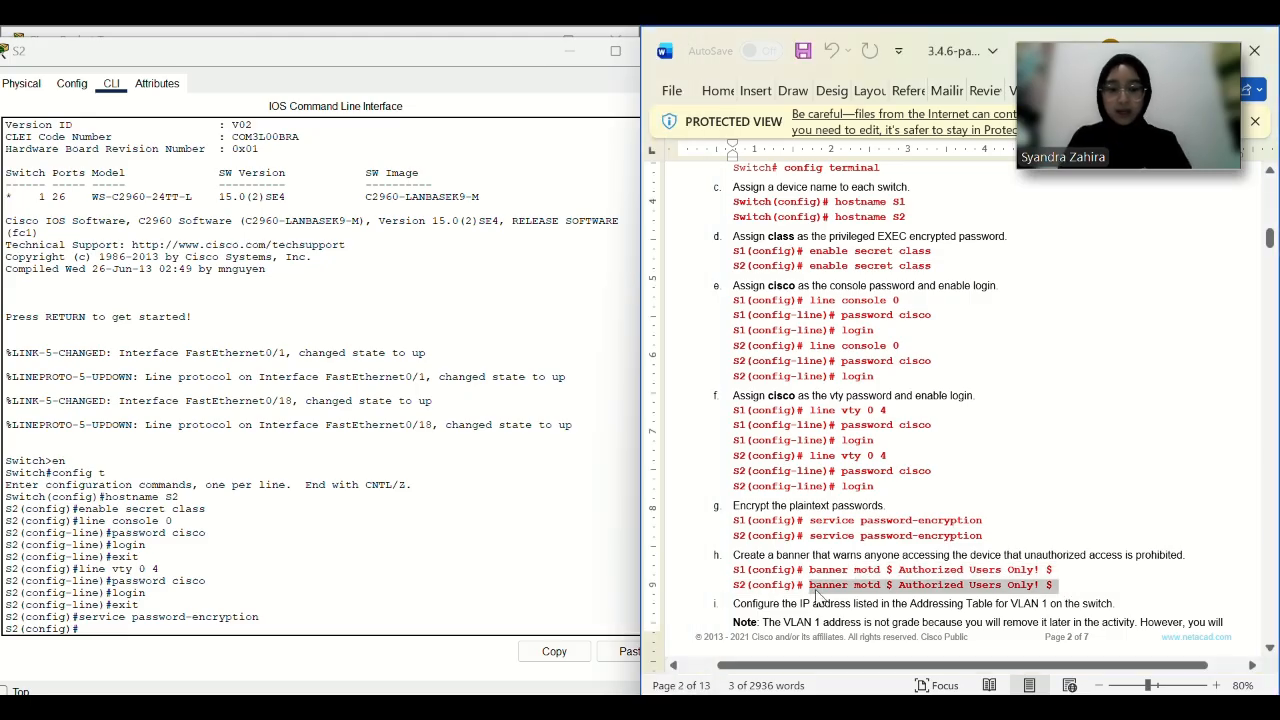
# Add the MOTD banner to S2 from the lab guide.
pyautogui.hotkey('ctrl', 'c')
pyautogui.click(628, 651)
pyautogui.click(628, 651)
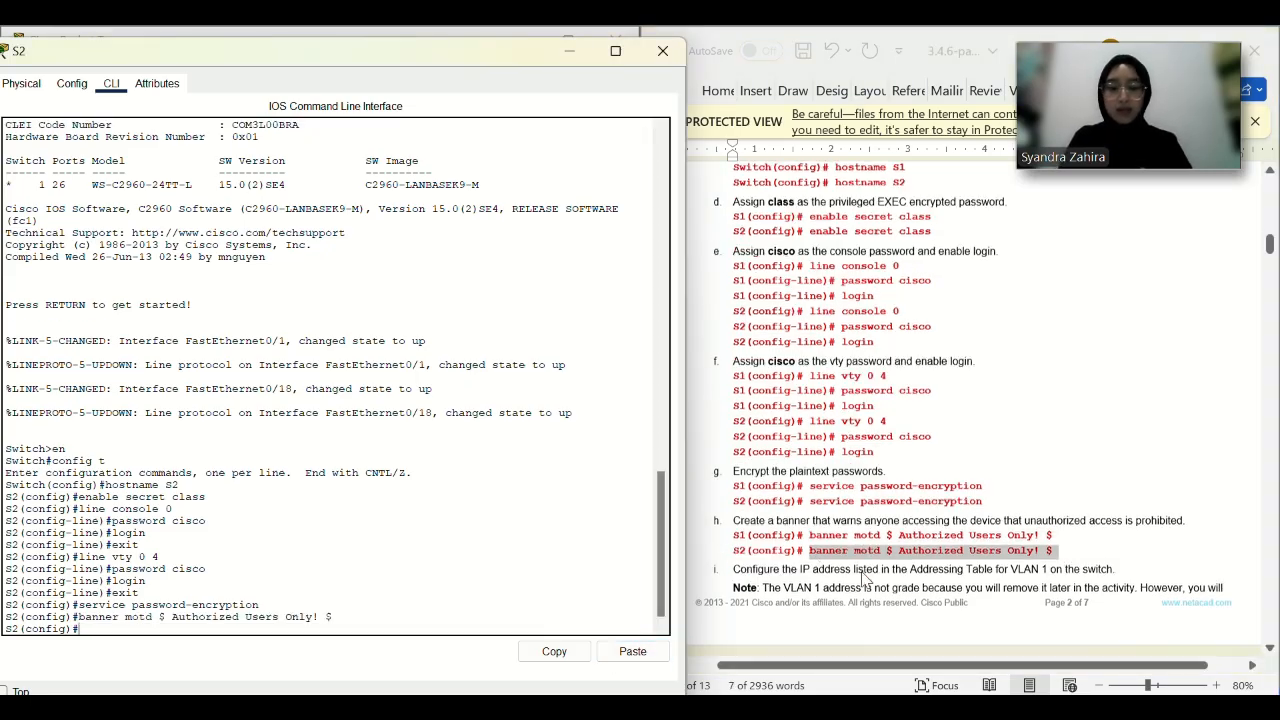
pyautogui.scroll(-3, 865, 580)
pyautogui.scroll(-2, 865, 580)
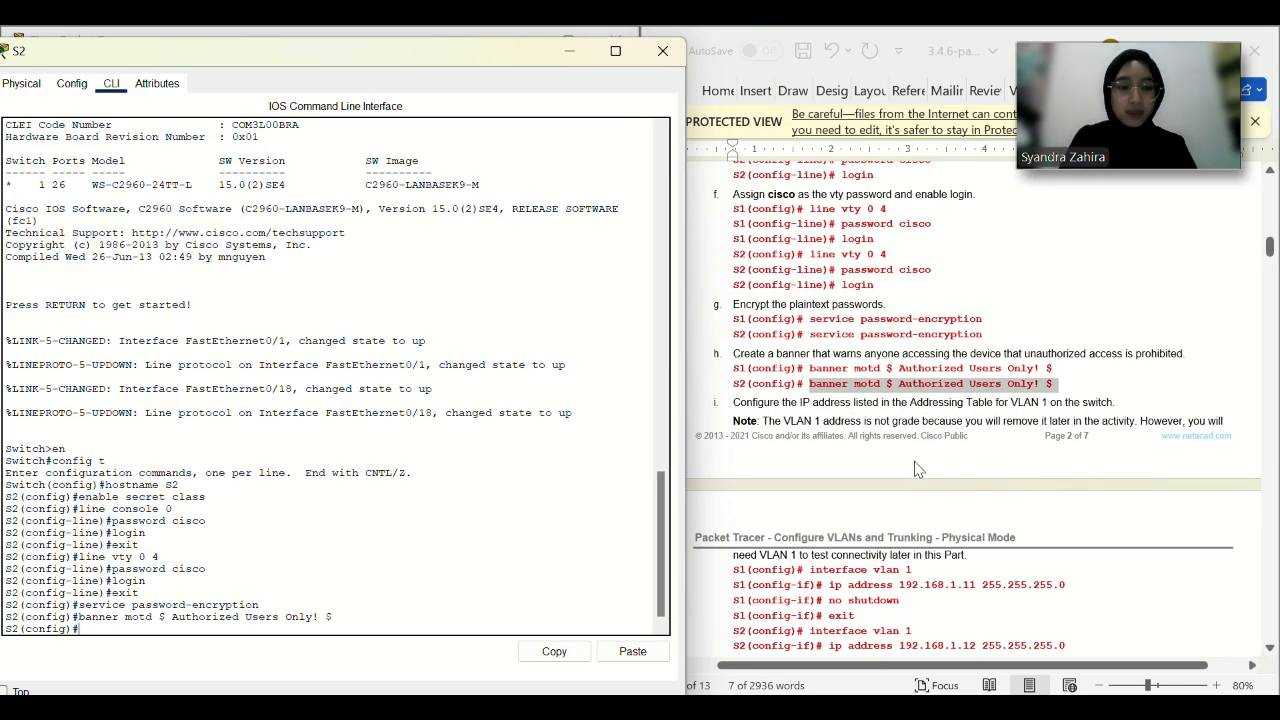
# Give S2's VLAN 1 interface 192.168.1.12 255.255.255.0 and bring it up.
pyautogui.moveTo(912, 577); pyautogui.dragTo(818, 585)
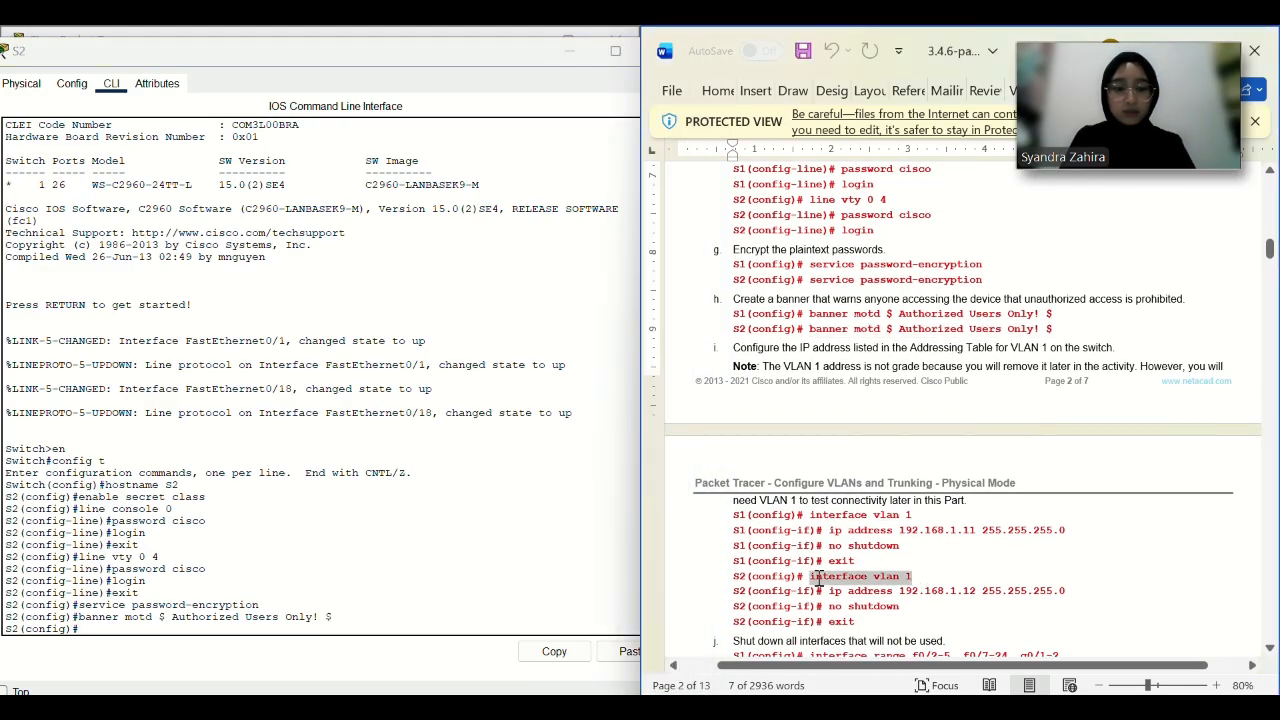
pyautogui.hotkey('ctrl', 'c')
pyautogui.click(628, 651)
pyautogui.click(628, 651)
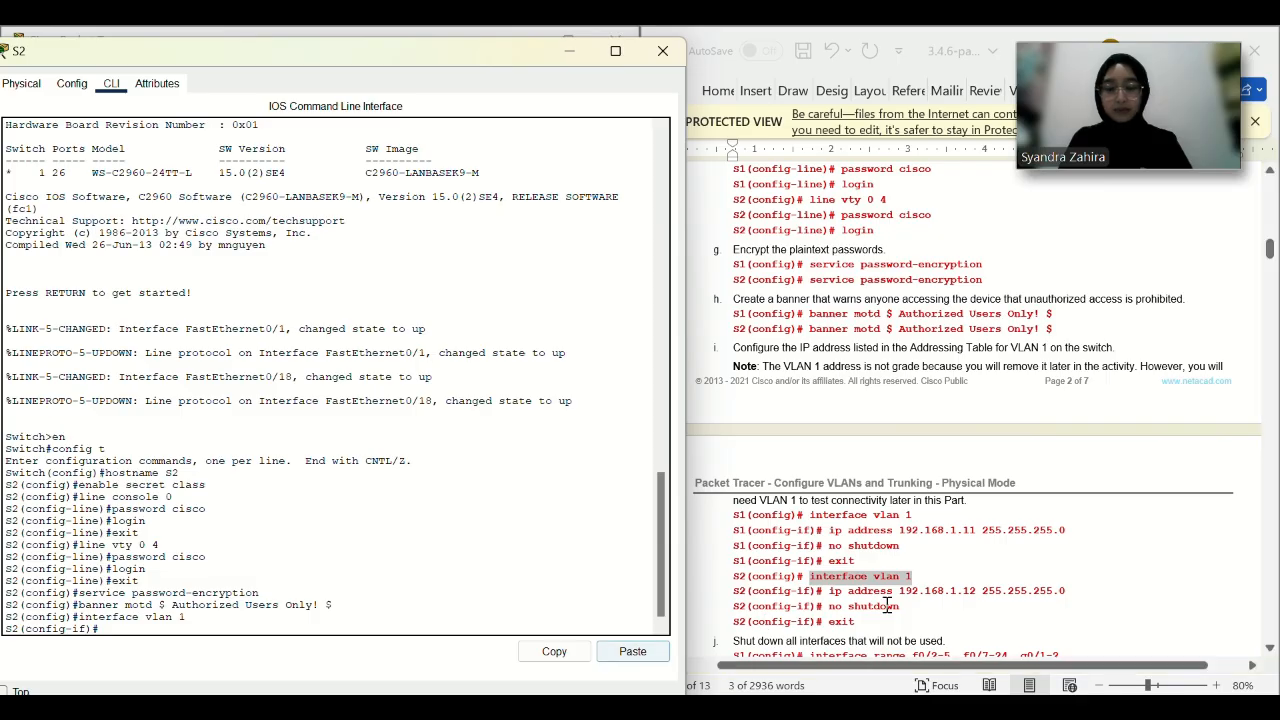
pyautogui.moveTo(1068, 591); pyautogui.dragTo(829, 592)
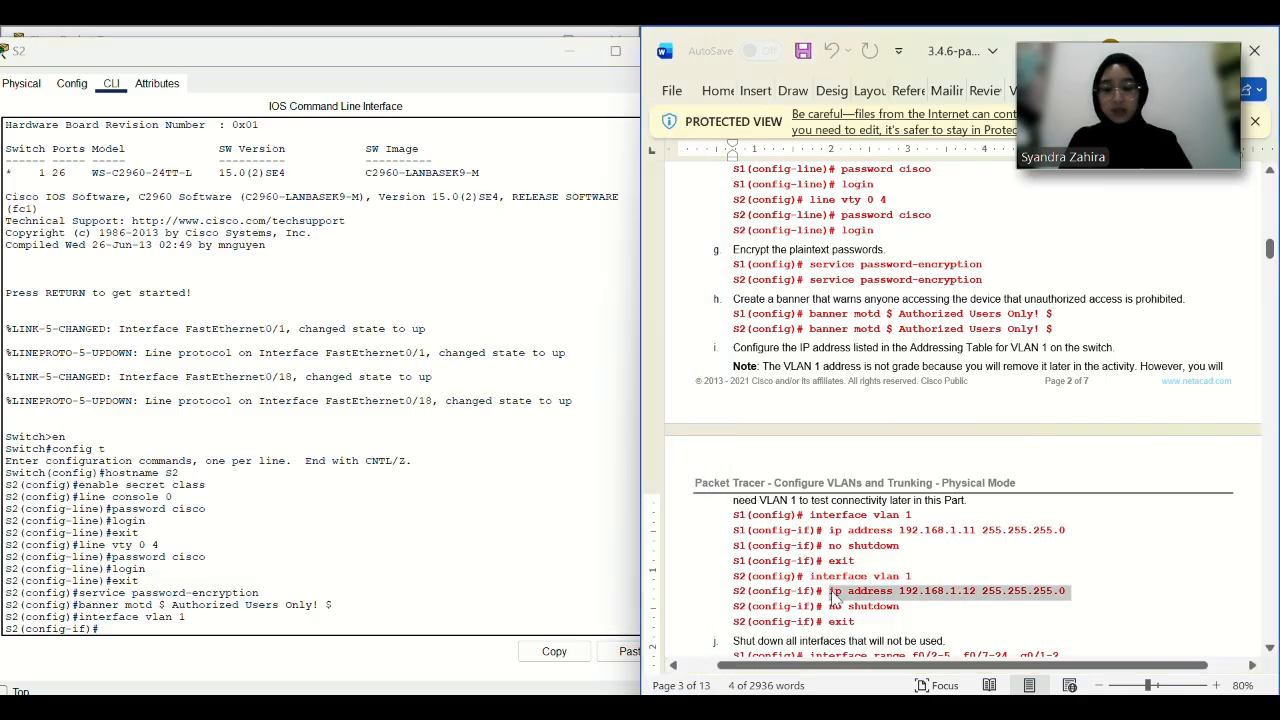
pyautogui.click(624, 655)
pyautogui.click(628, 651)
pyautogui.write('nfig-if)#no shu')
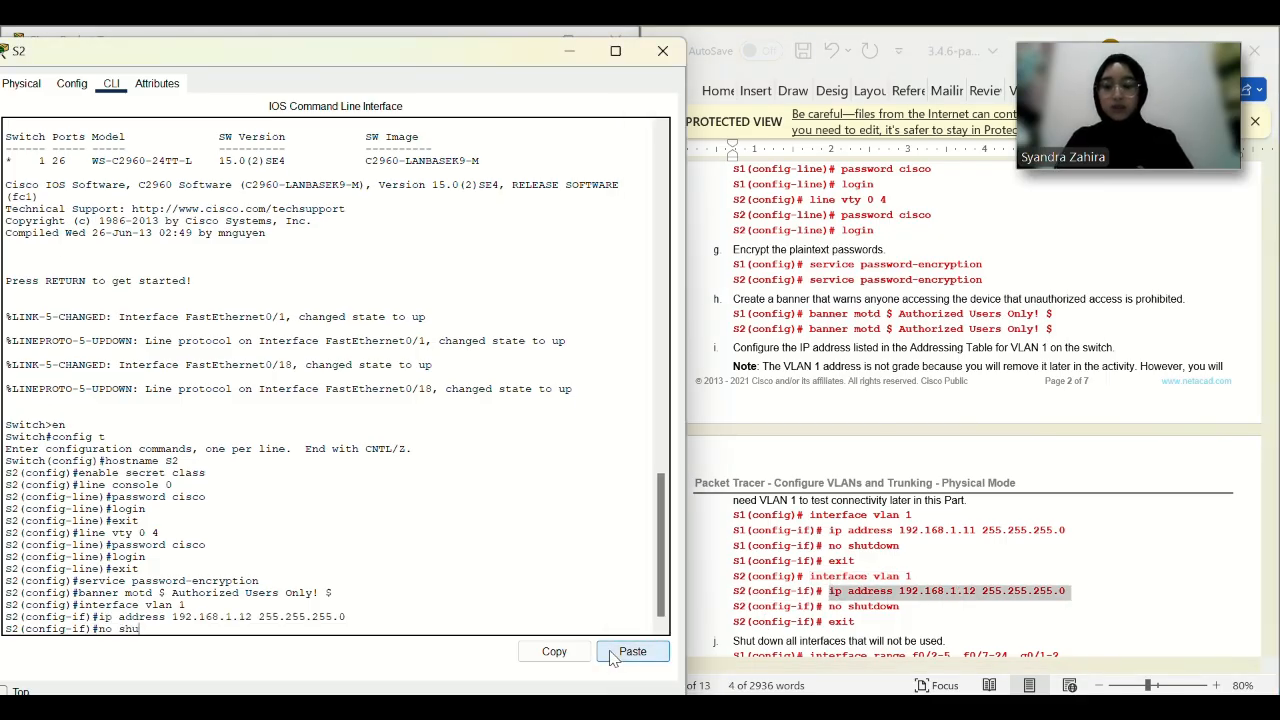
pyautogui.write('tdown')
pyautogui.press('Return')
pyautogui.write('exit')
pyautogui.press('Return')
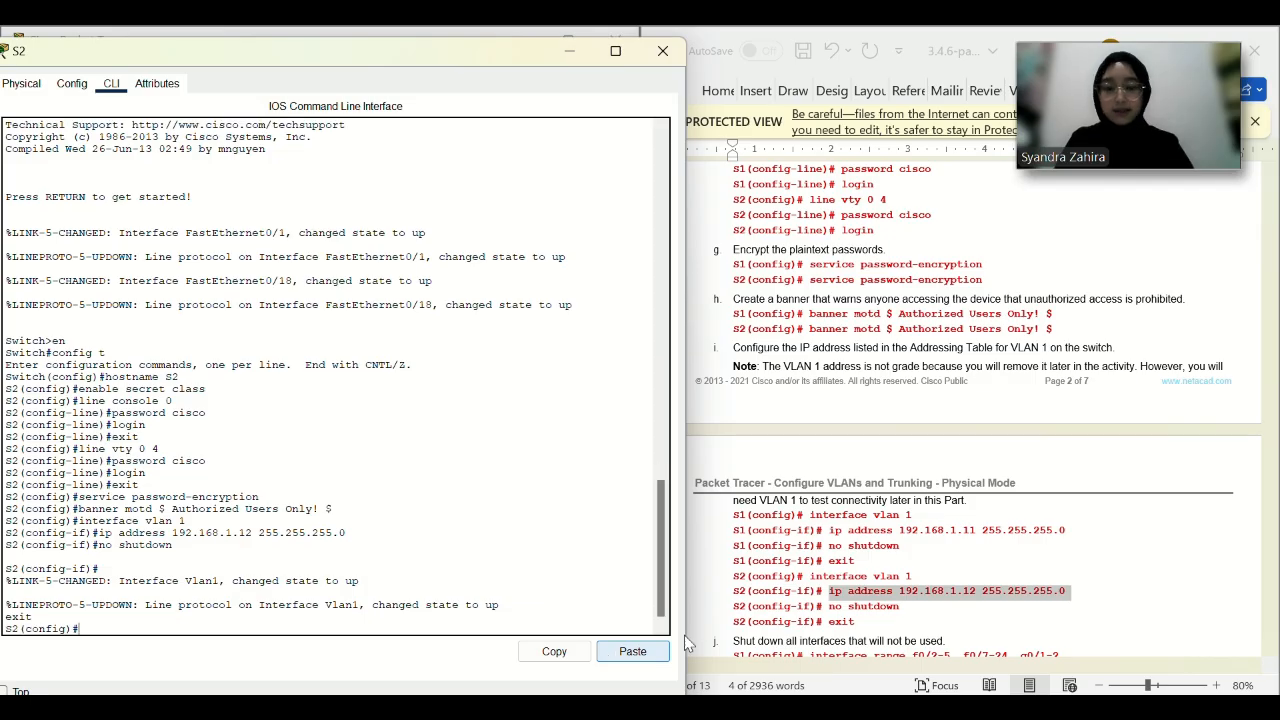
# Shut down S2's unused ports using the guide's interface range command.
pyautogui.scroll(-4, 1040, 625)
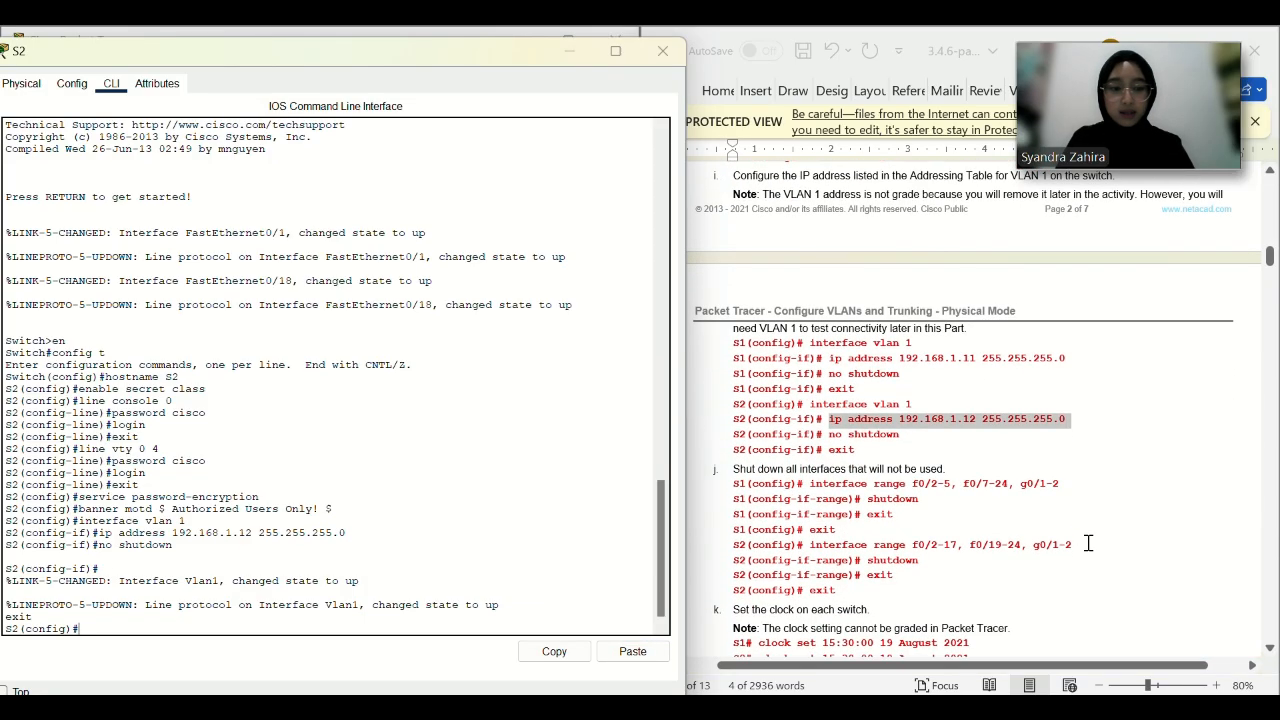
pyautogui.moveTo(1072, 545); pyautogui.dragTo(810, 545)
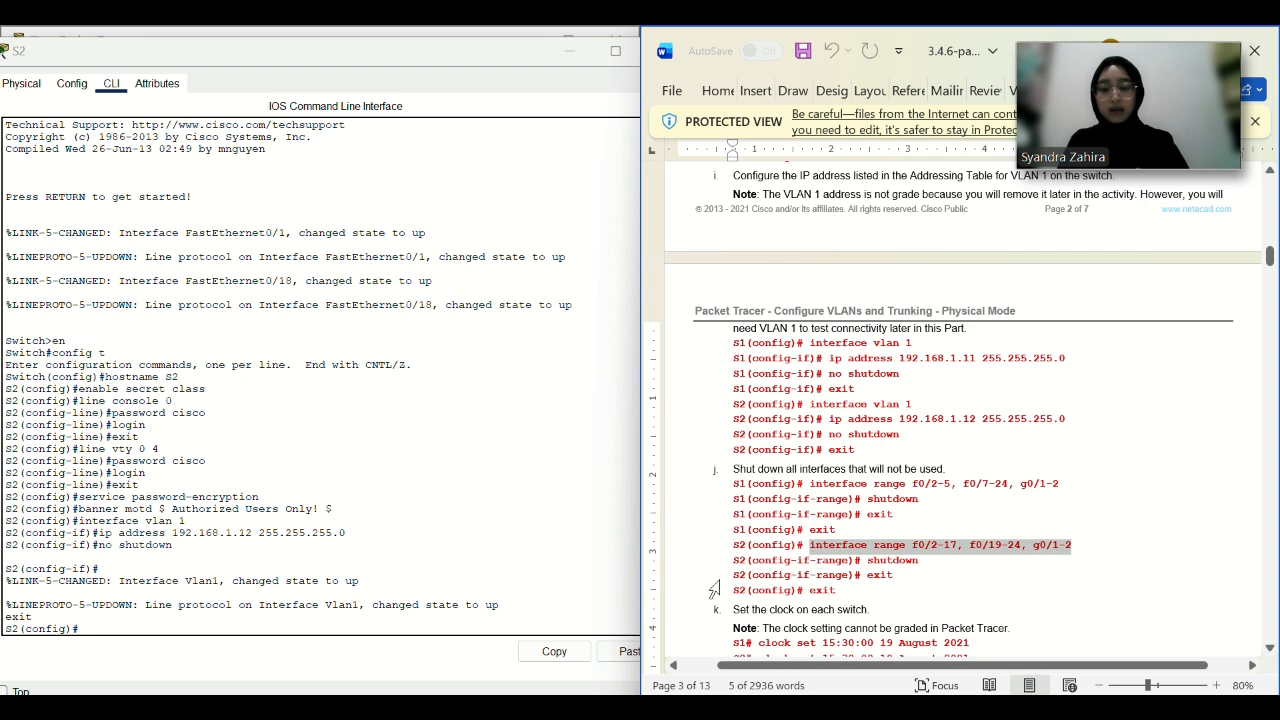
pyautogui.click(630, 651)
pyautogui.press('Return')
pyautogui.write('s')
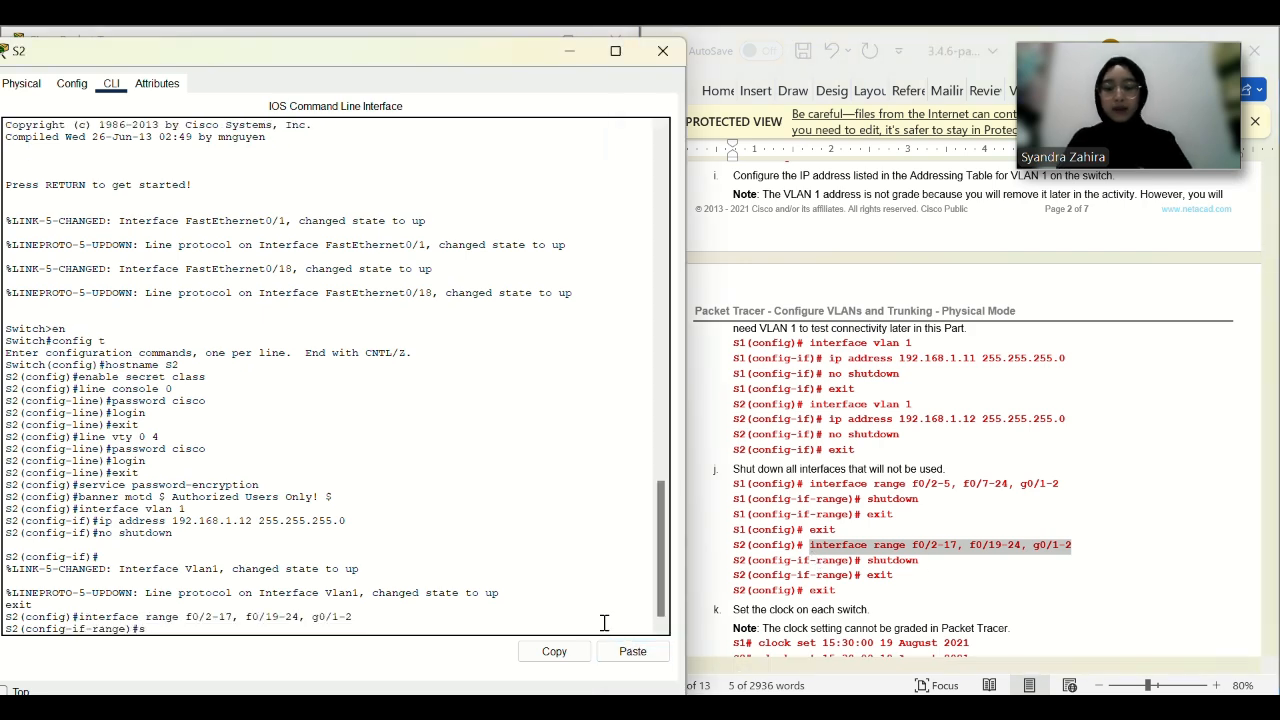
pyautogui.write('hutdown')
pyautogui.press('Return')
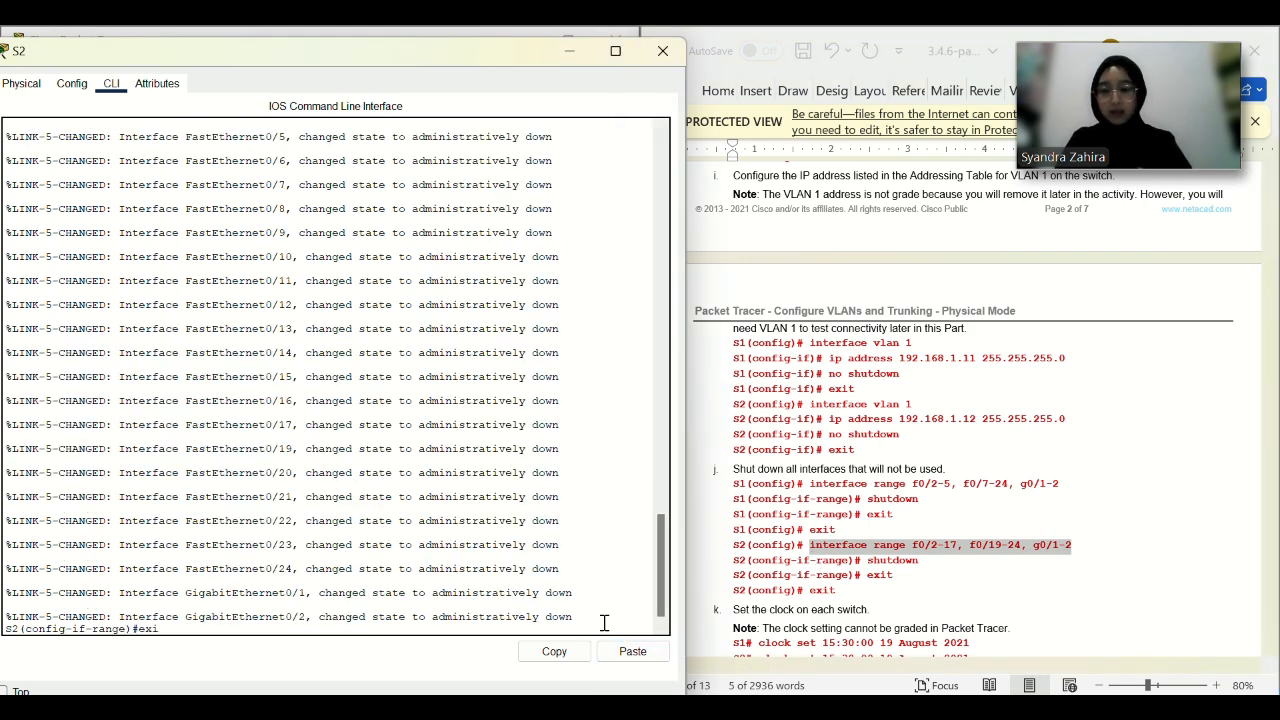
pyautogui.write('exit')
pyautogui.press('Return')
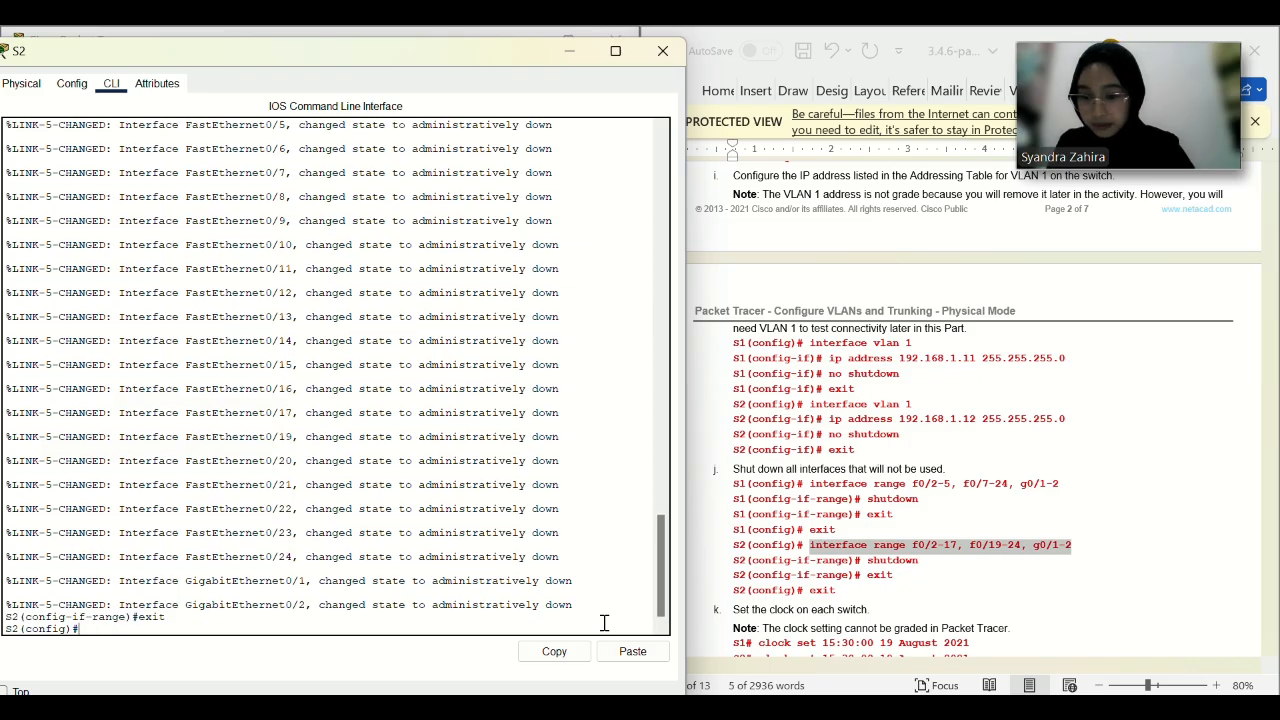
# Return to privileged mode and set S2's clock with the guide's clock set command.
pyautogui.scroll(-2, 886, 543)
pyautogui.write('exit')
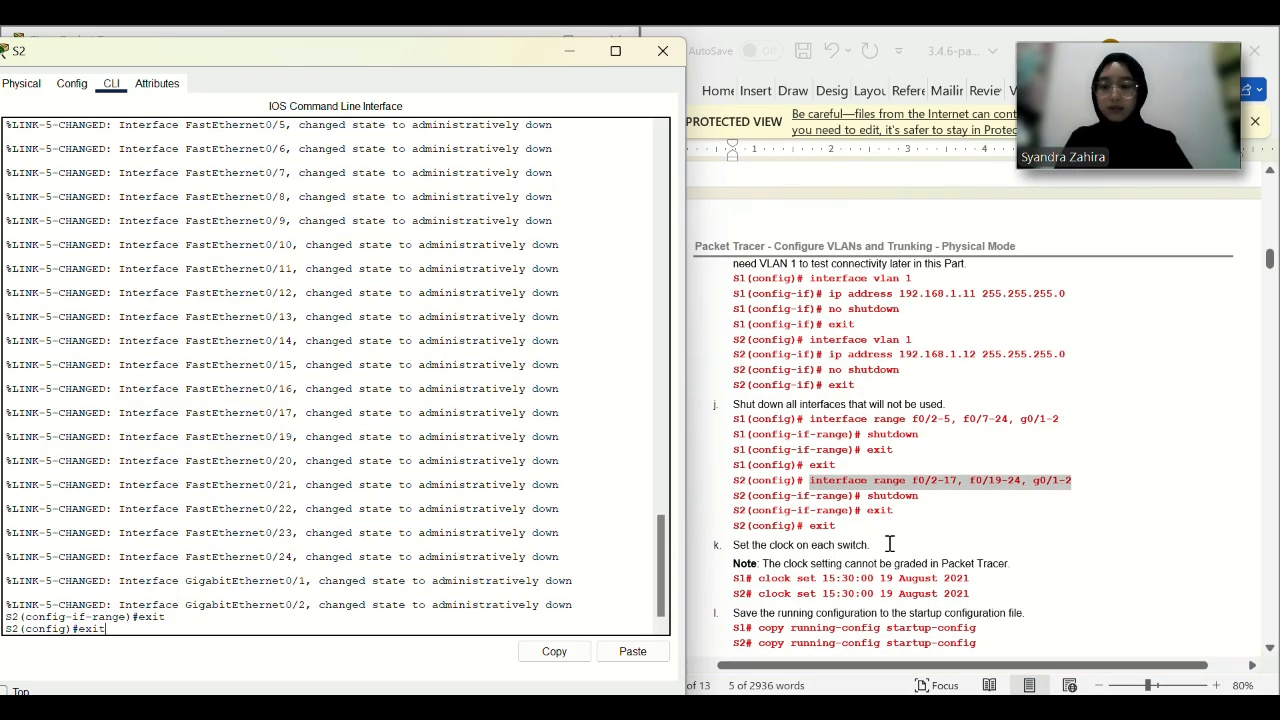
pyautogui.press('Return')
pyautogui.moveTo(972, 594); pyautogui.dragTo(758, 597)
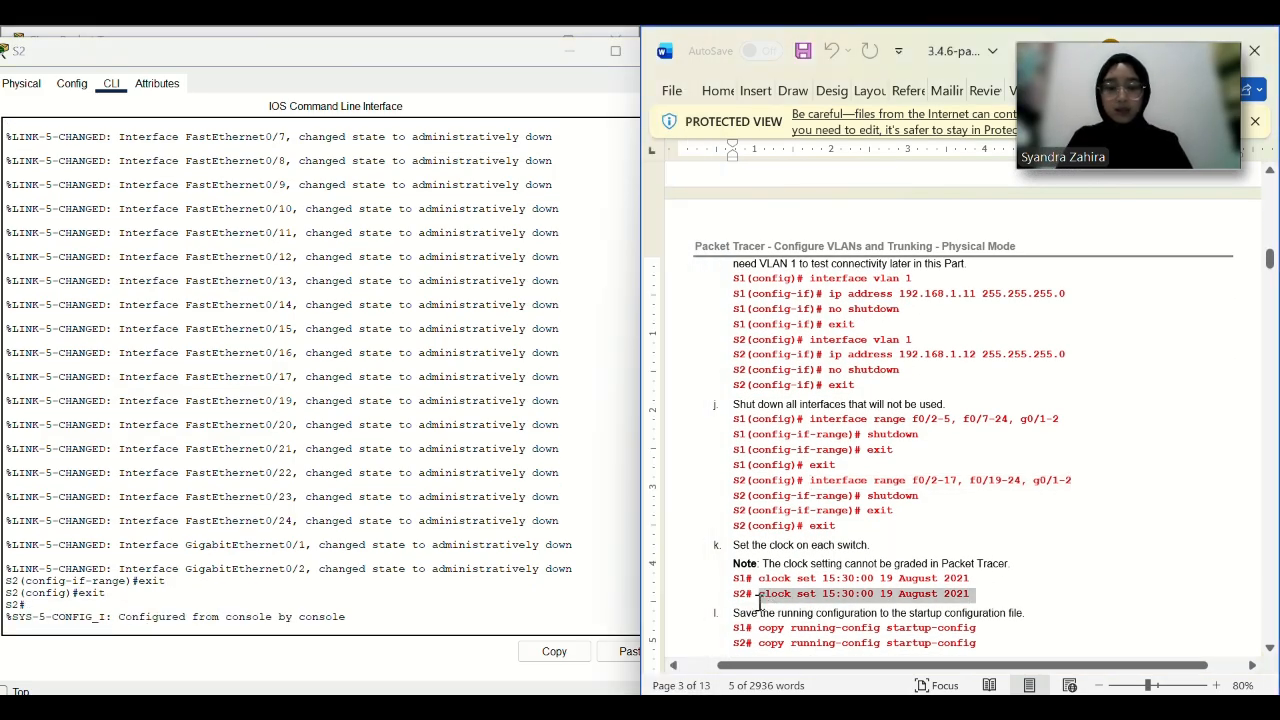
pyautogui.hotkey('ctrl', 'c')
pyautogui.click(628, 651)
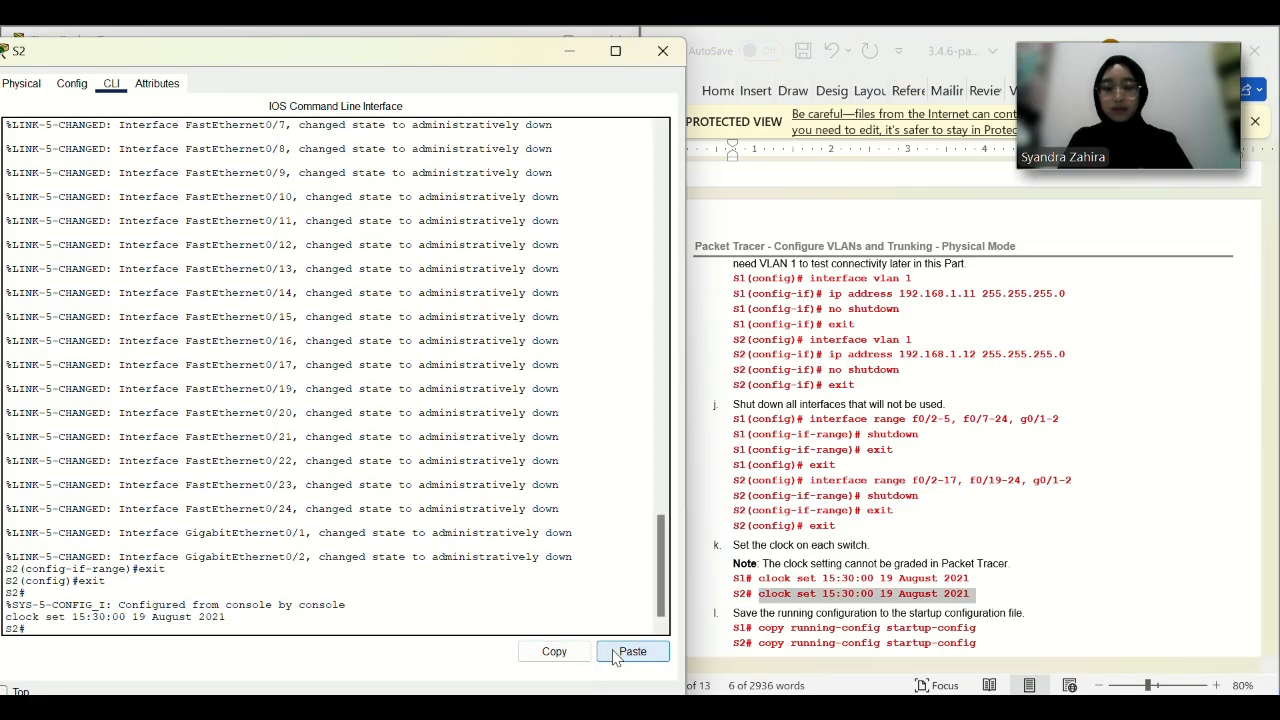
# Save S2's running configuration to startup-config.
pyautogui.scroll(-2, 853, 553)
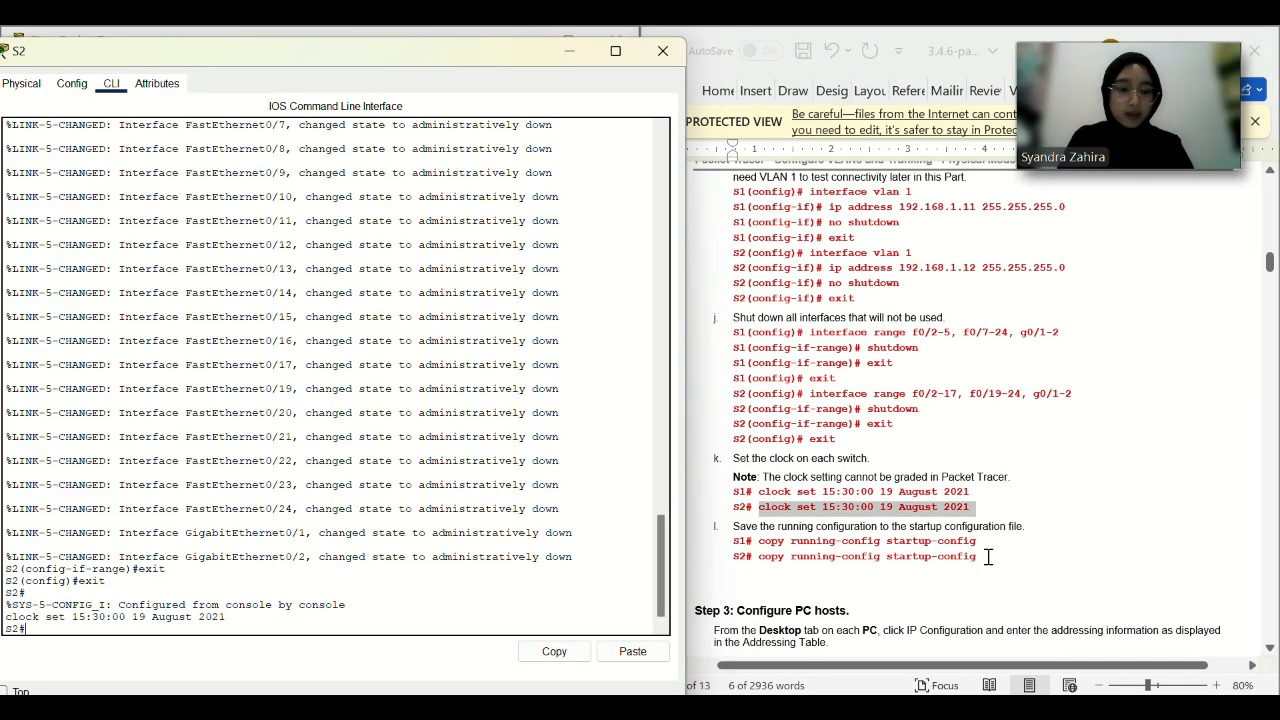
pyautogui.moveTo(980, 557); pyautogui.dragTo(775, 568)
pyautogui.hotkey('ctrl', 'c')
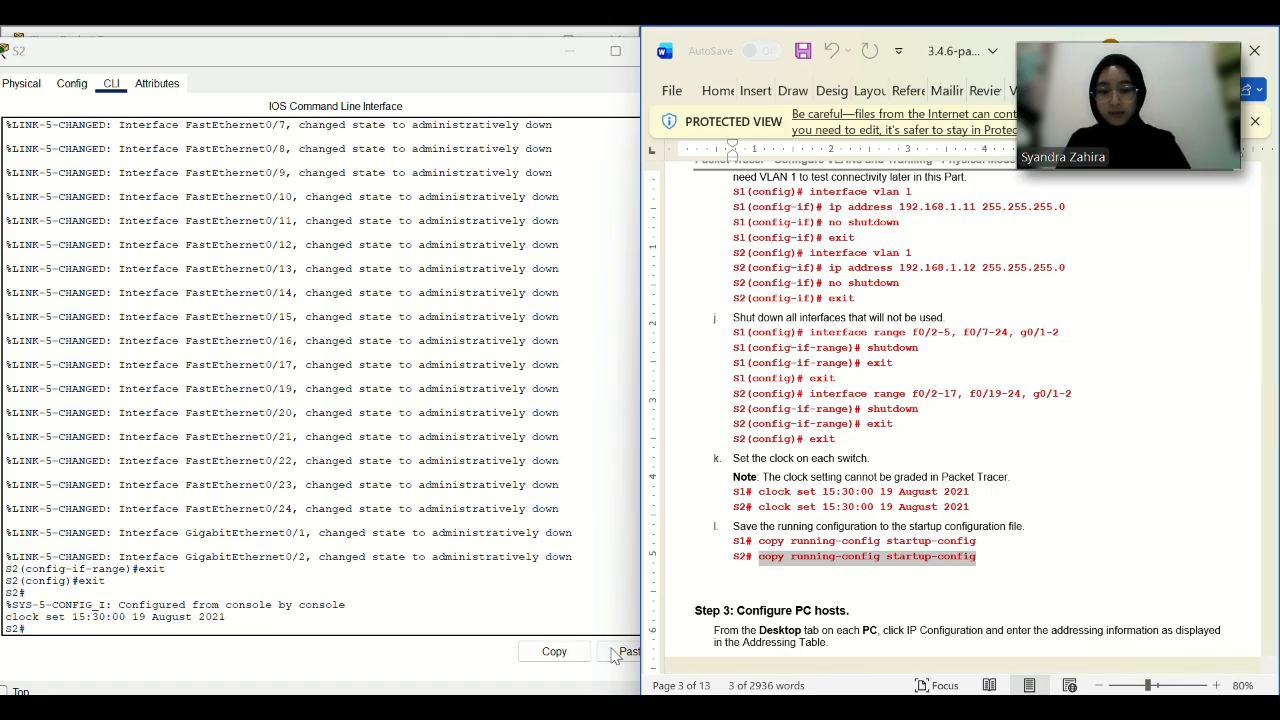
pyautogui.click(628, 651)
pyautogui.press('Return')
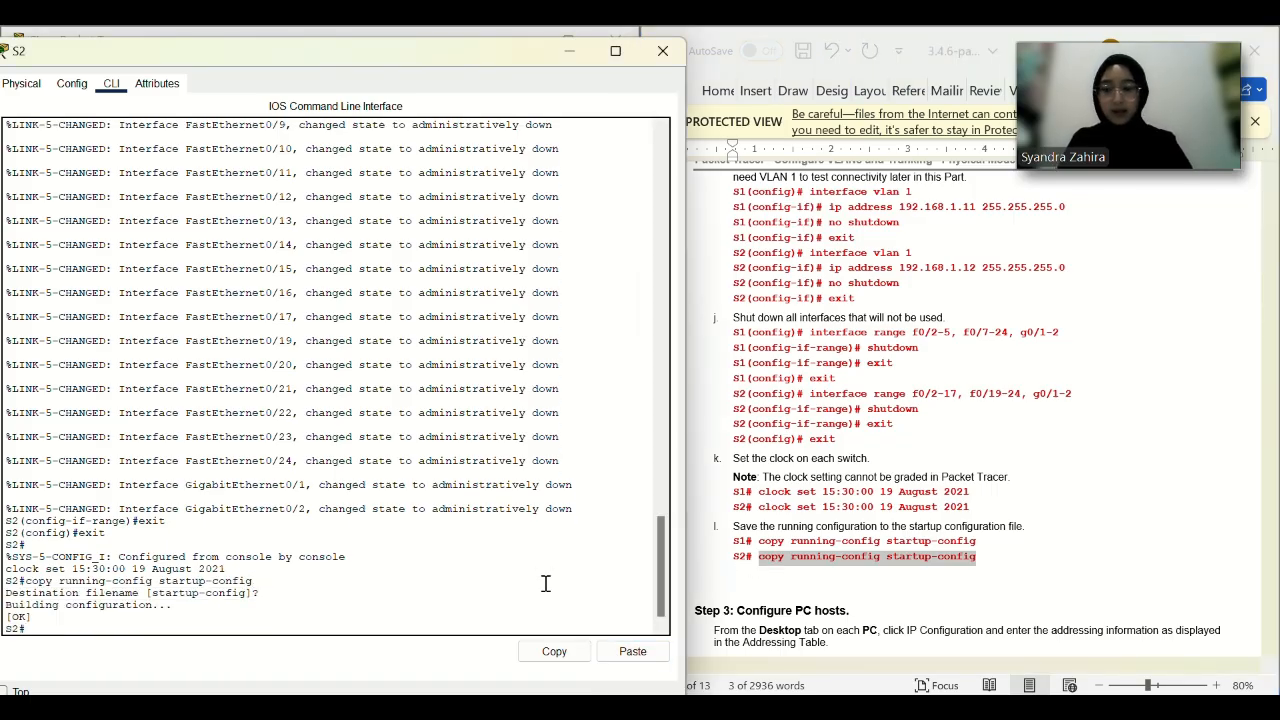
# Hide S2's console window to show the topology.
pyautogui.scroll(-6, 829, 471)
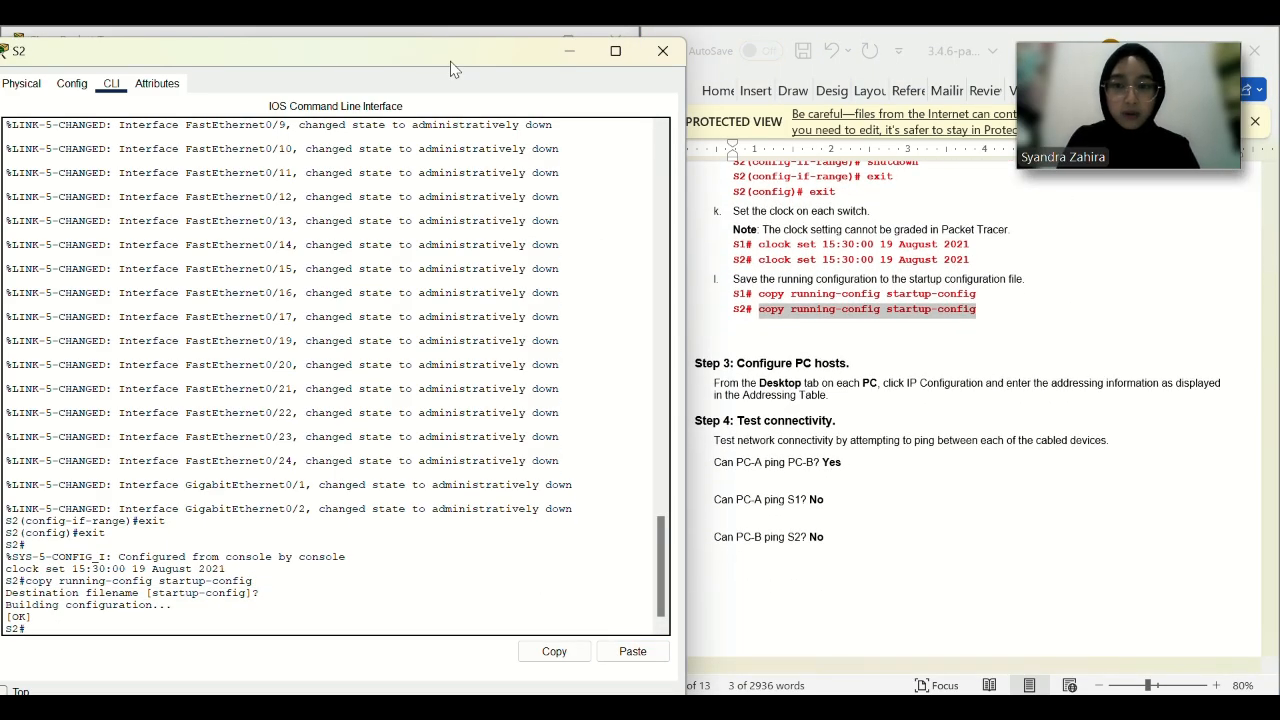
pyautogui.moveTo(451, 61); pyautogui.dragTo(443, 150)
pyautogui.click(563, 140)
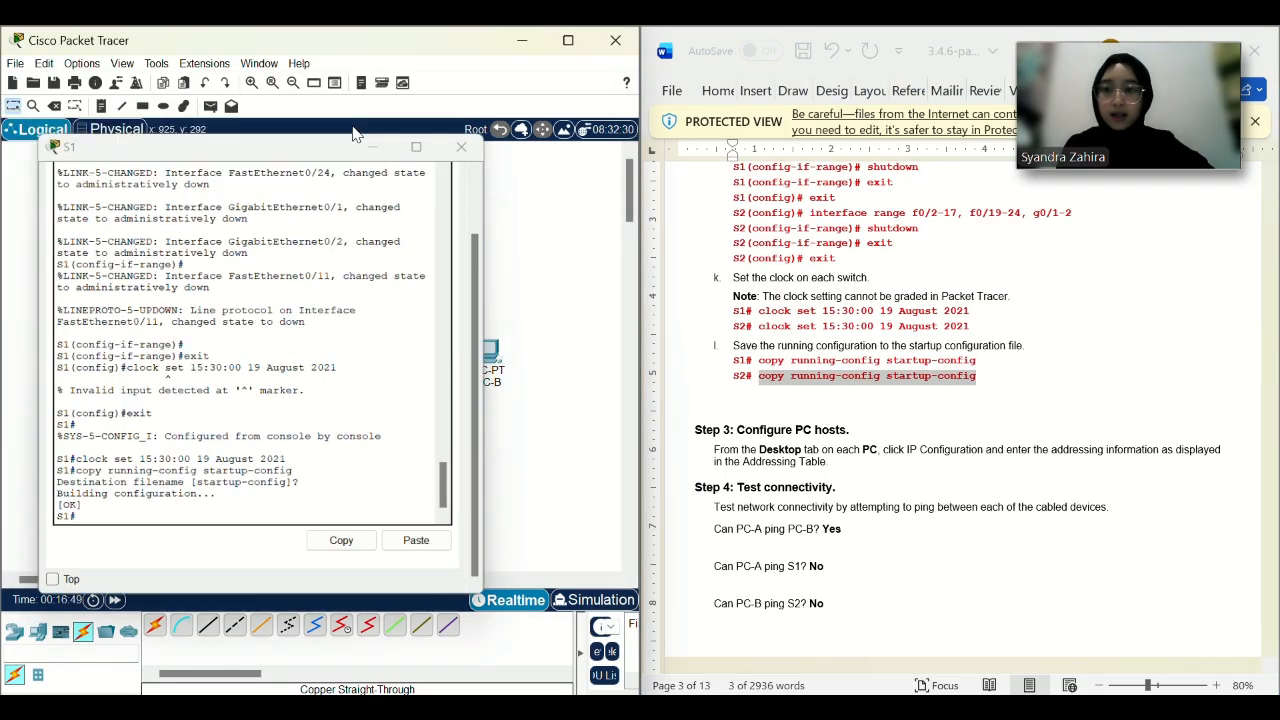
# Reopen S1's console, confirm the startup-config save and enter global configuration mode.
pyautogui.click(356, 133)
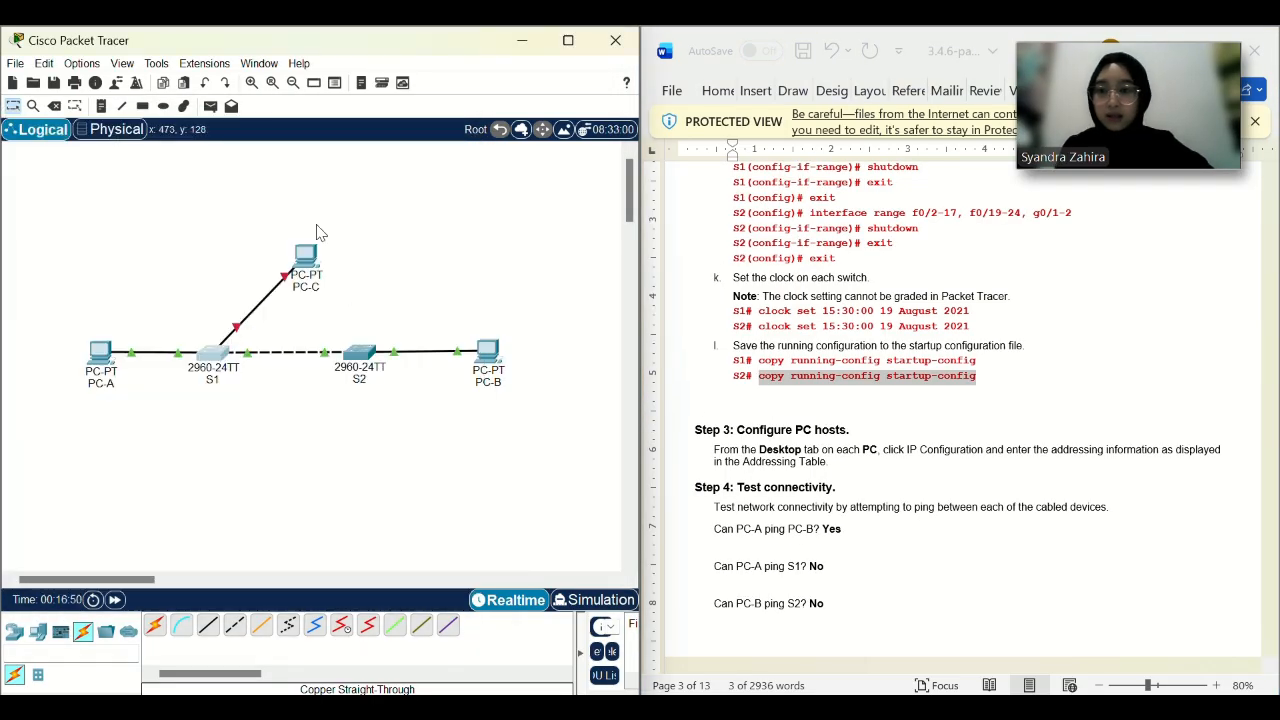
pyautogui.click(226, 355)
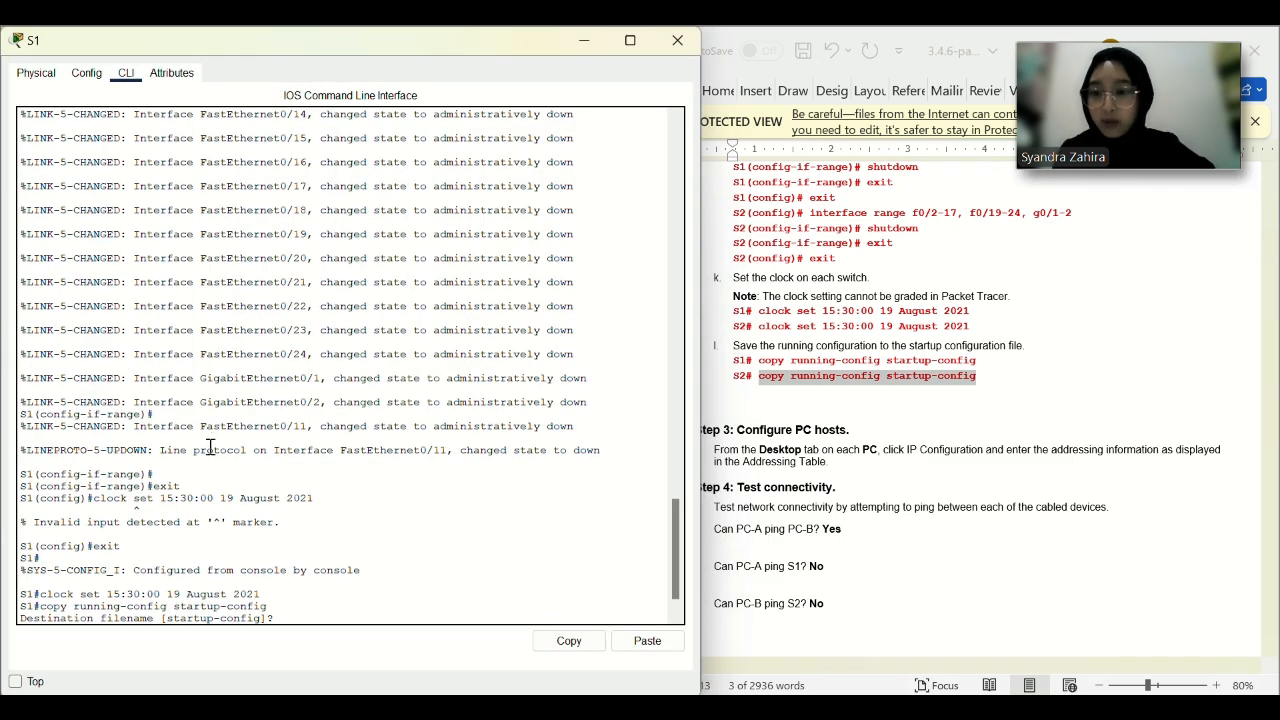
pyautogui.press('Return')
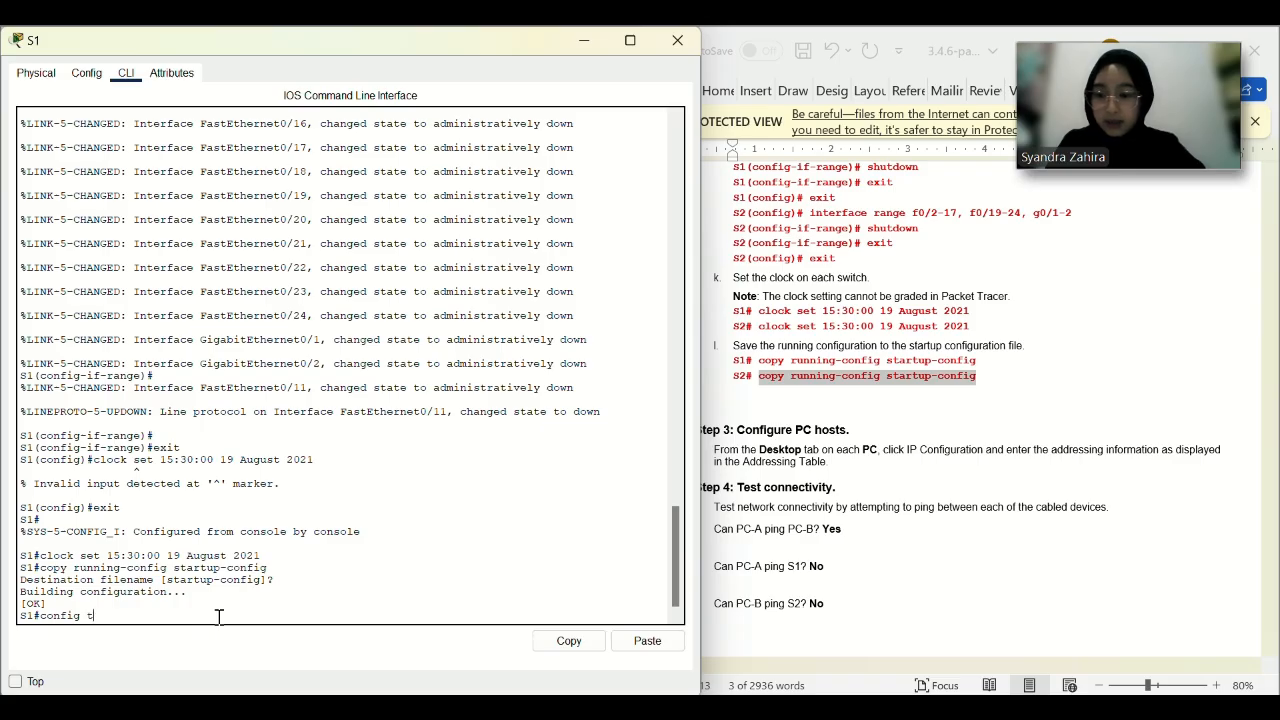
pyautogui.press('Return')
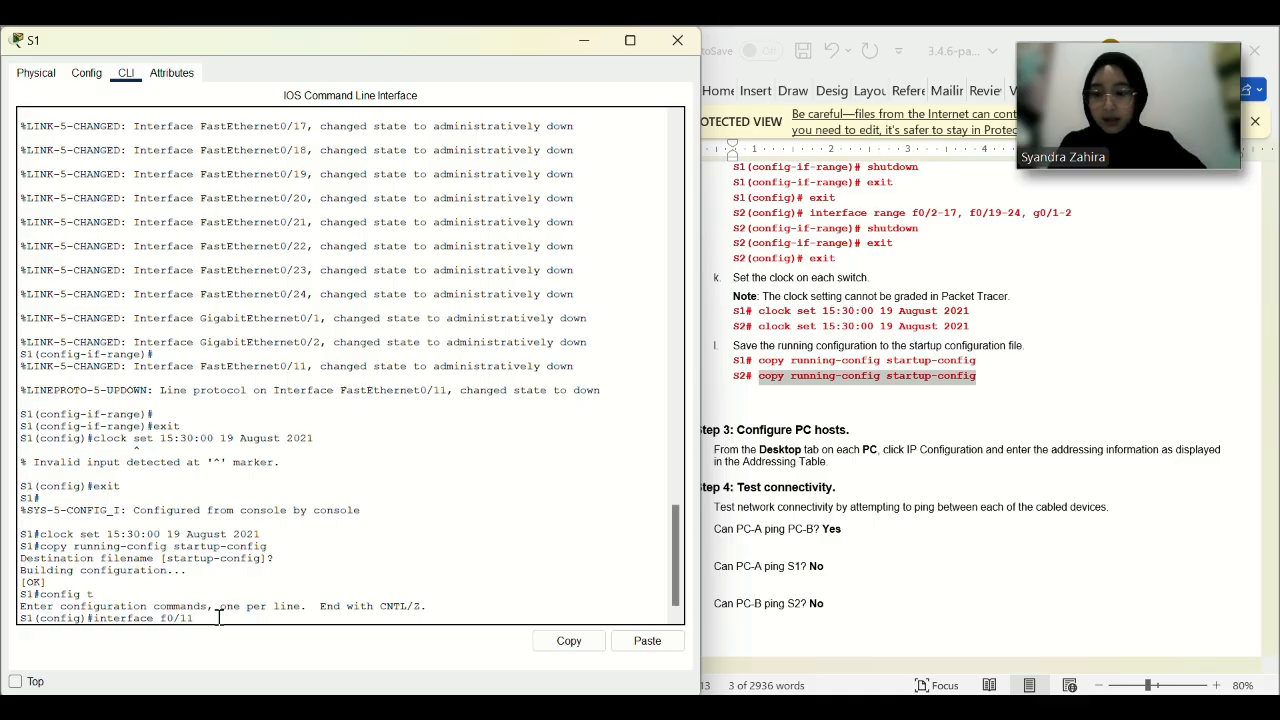
pyautogui.scroll(15, 234, 423)
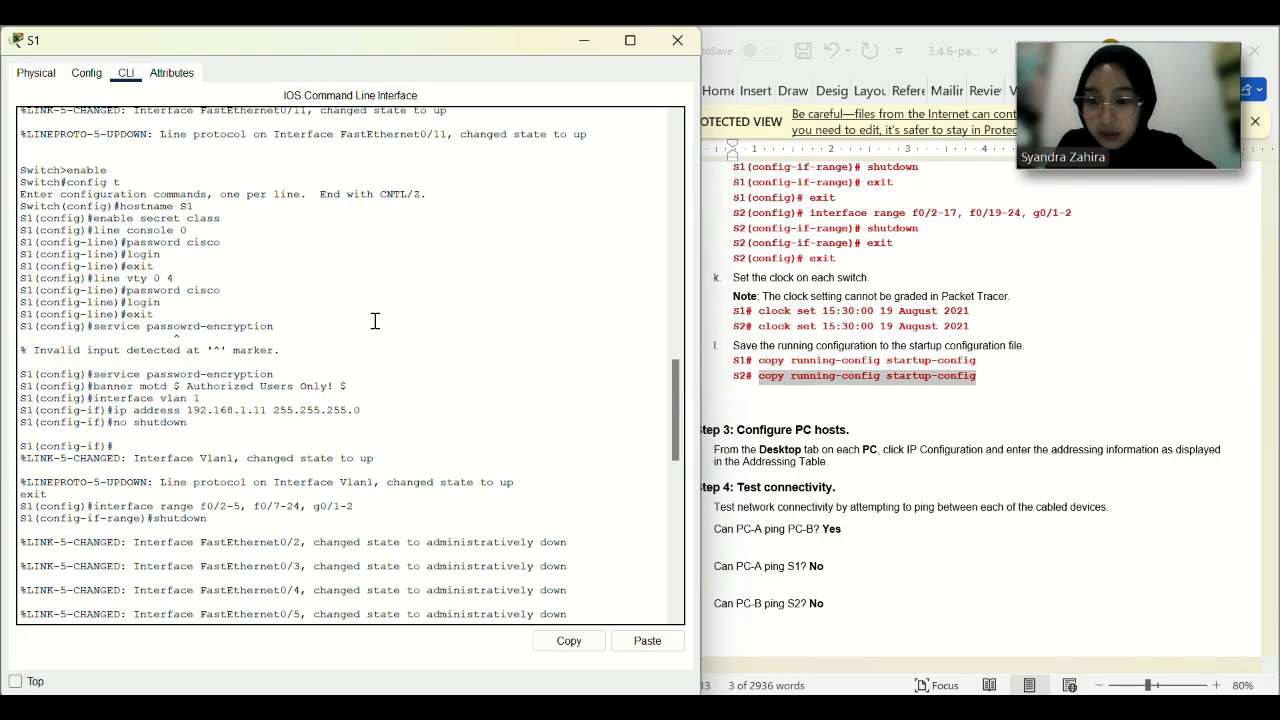
pyautogui.scroll(2, 375, 320)
pyautogui.scroll(-15, 375, 320)
# Re-enable FastEthernet0/11 with no shutdown and close the S1 console.
pyautogui.press('Return')
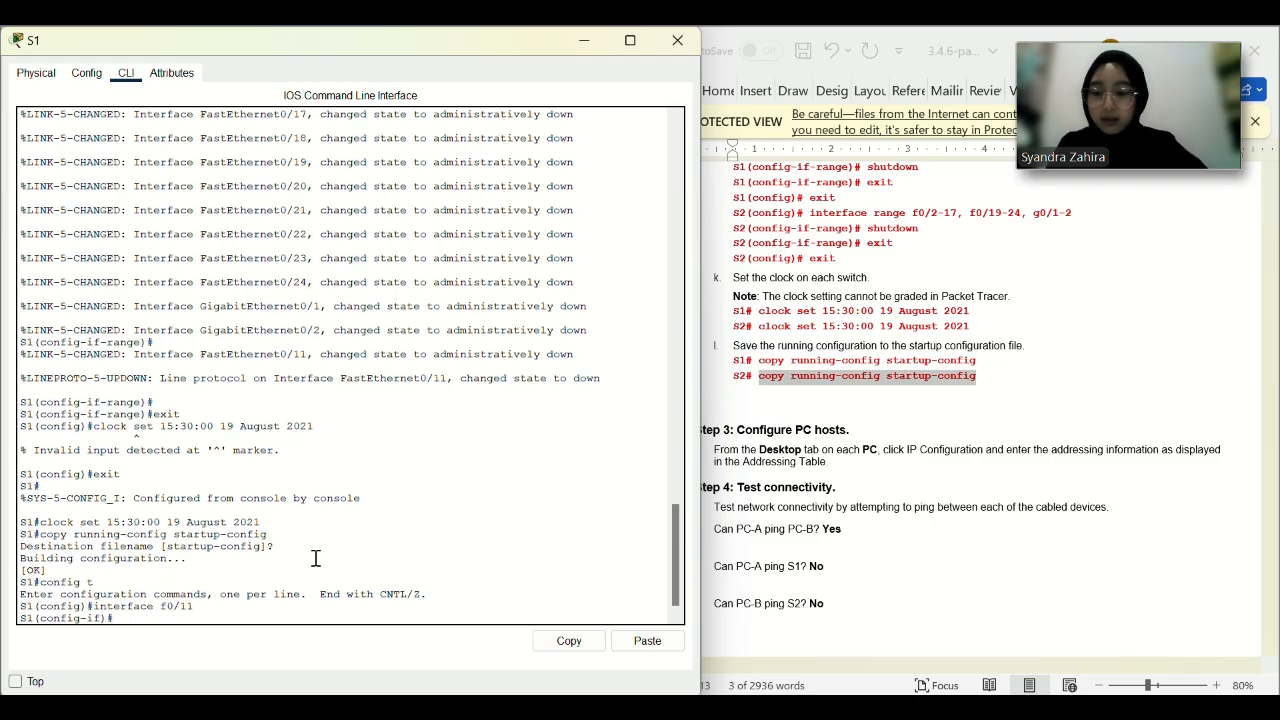
pyautogui.write('no shutdown')
pyautogui.press('Return')
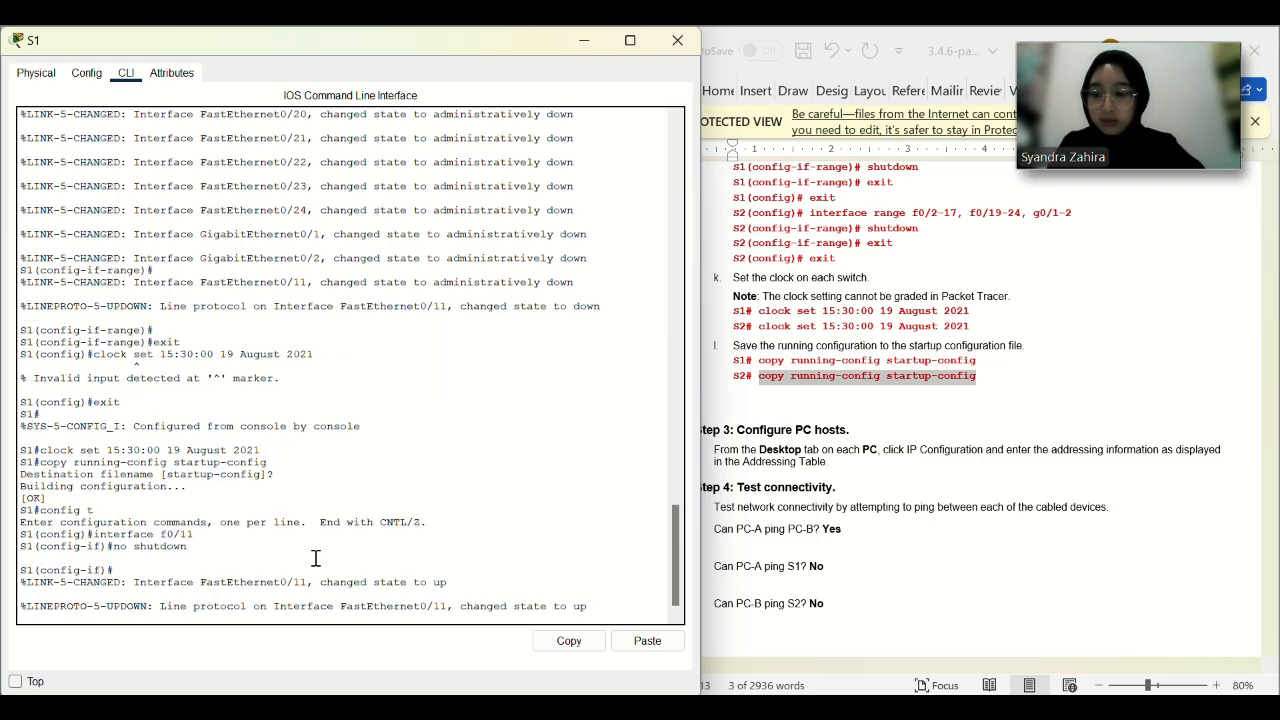
pyautogui.press('Return')
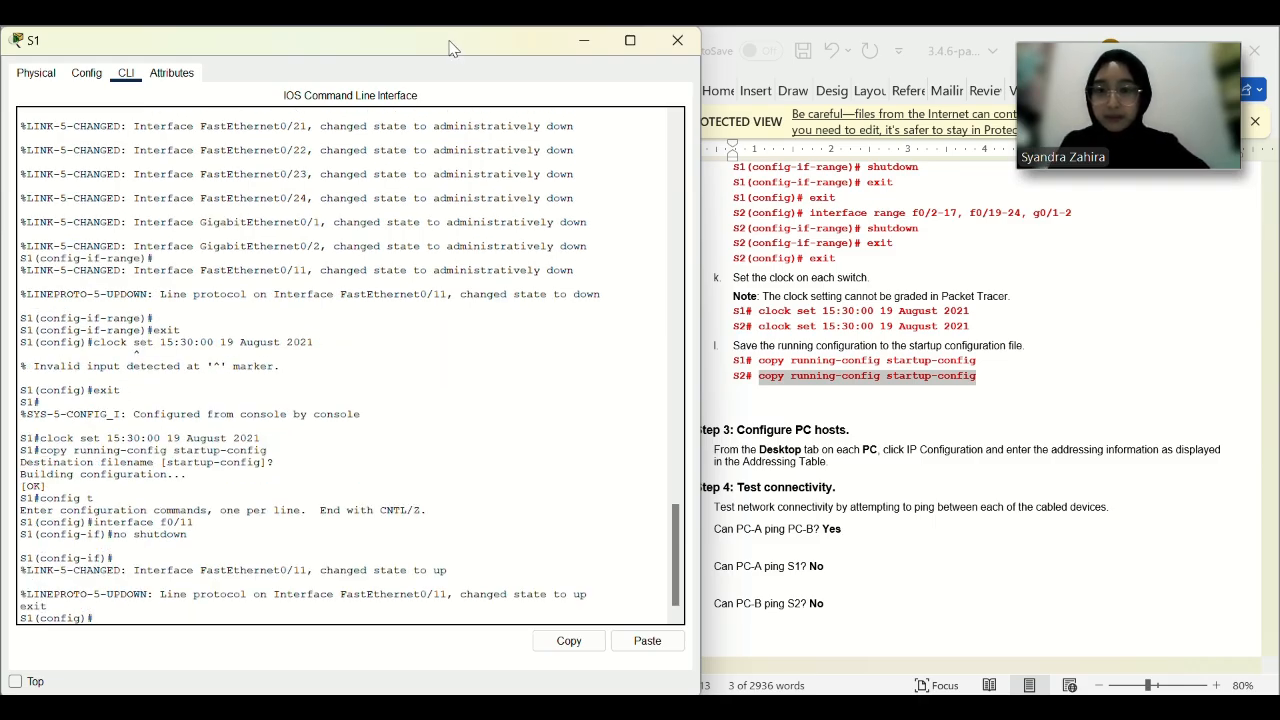
pyautogui.moveTo(455, 48); pyautogui.dragTo(447, 135)
pyautogui.click(576, 129)
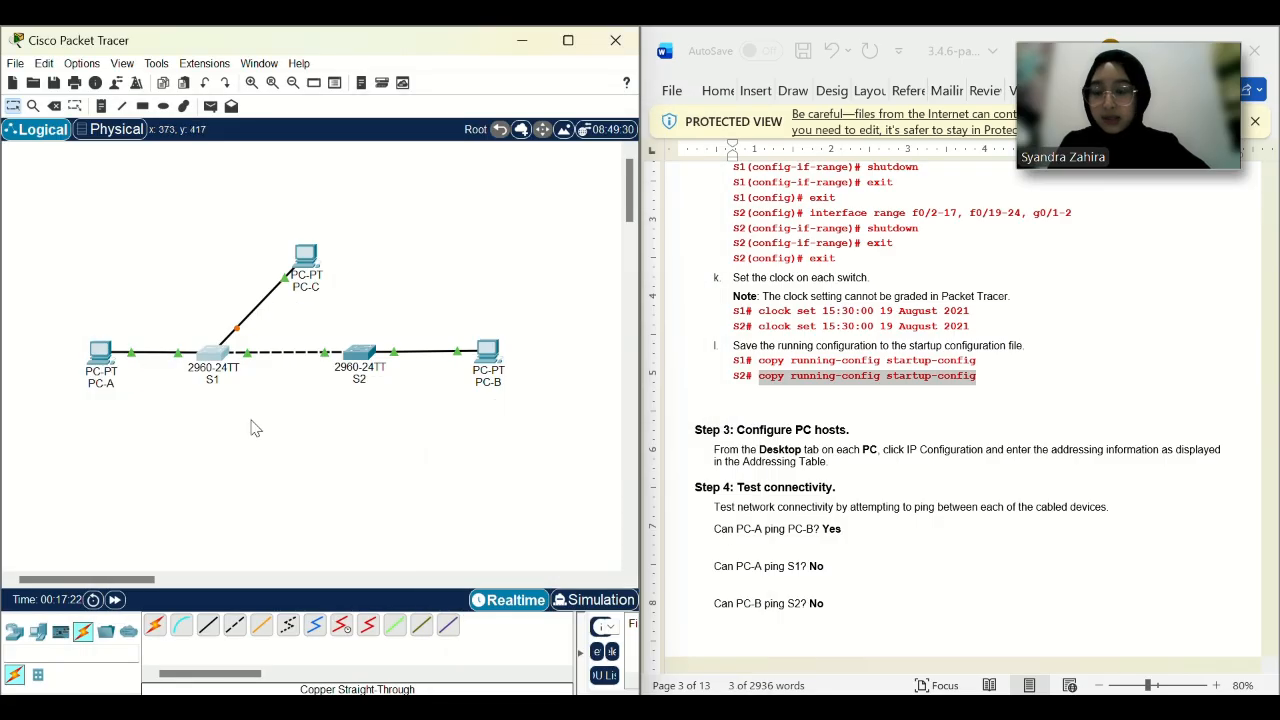
# From PC-A's command prompt, ping PC-B at 192.168.10.4 and get replies.
pyautogui.click(103, 358)
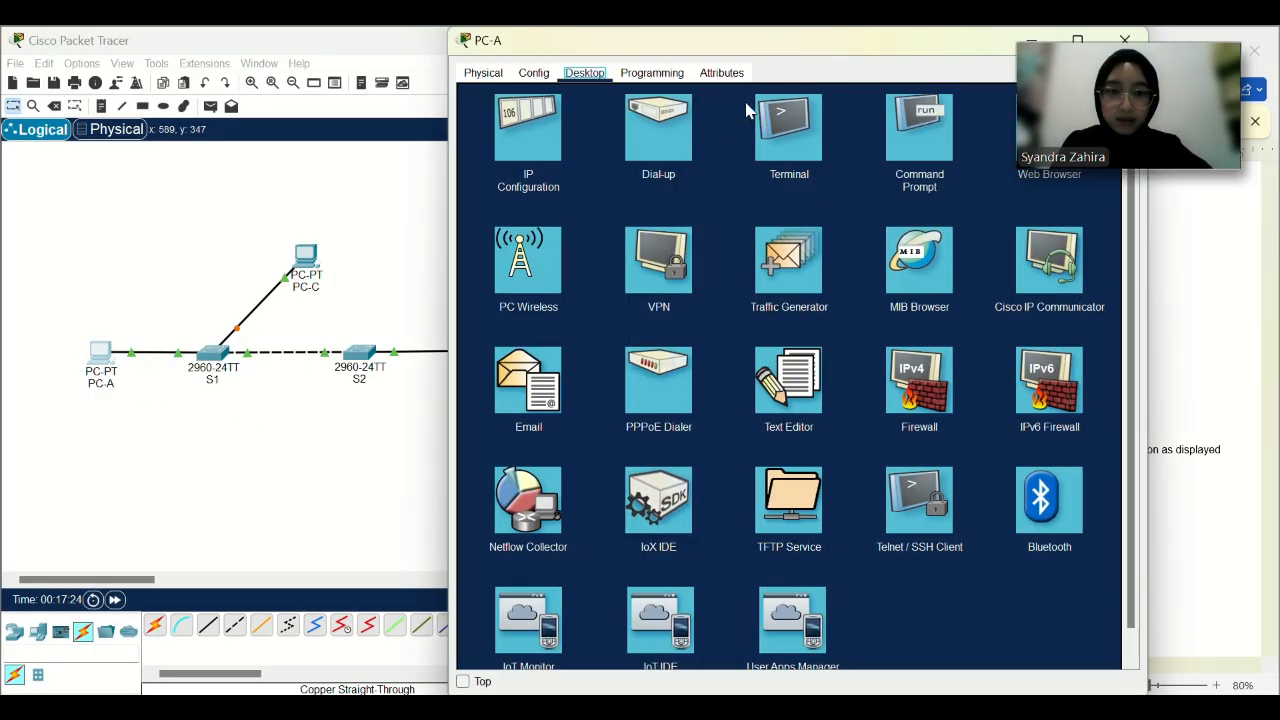
pyautogui.moveTo(818, 58); pyautogui.dragTo(358, 63)
pyautogui.scroll(-2, 908, 400)
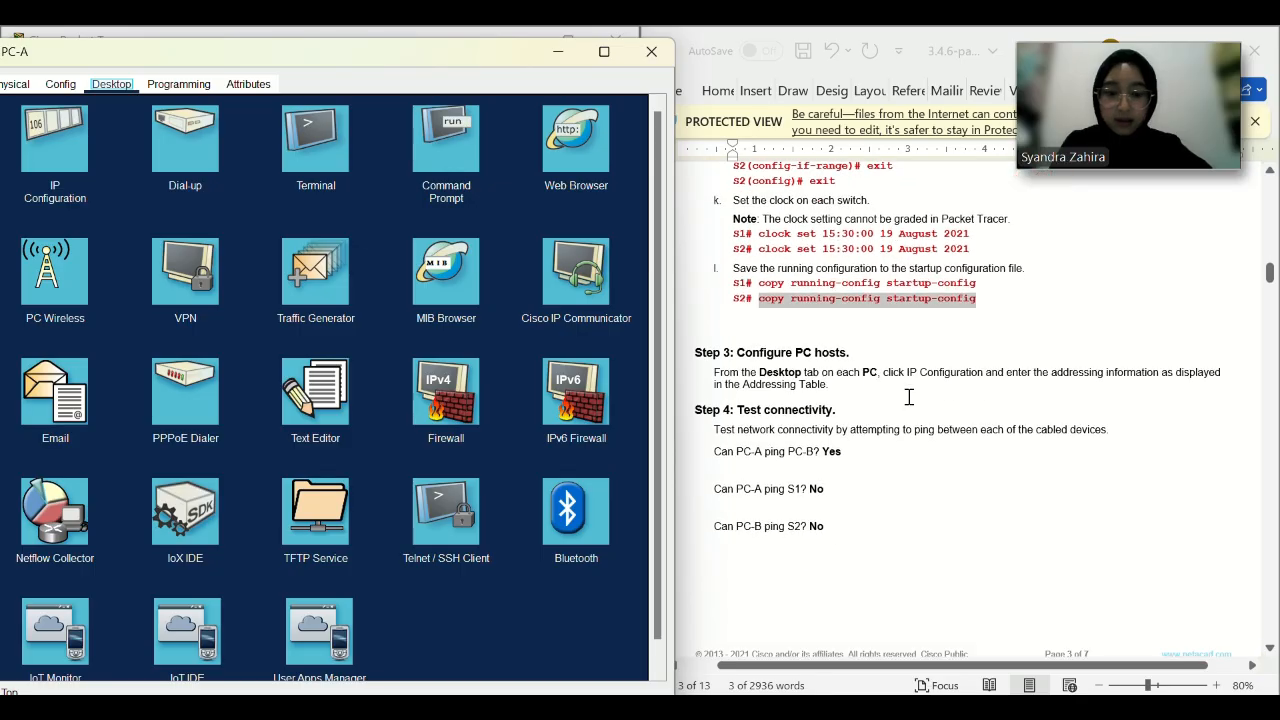
pyautogui.click(455, 166)
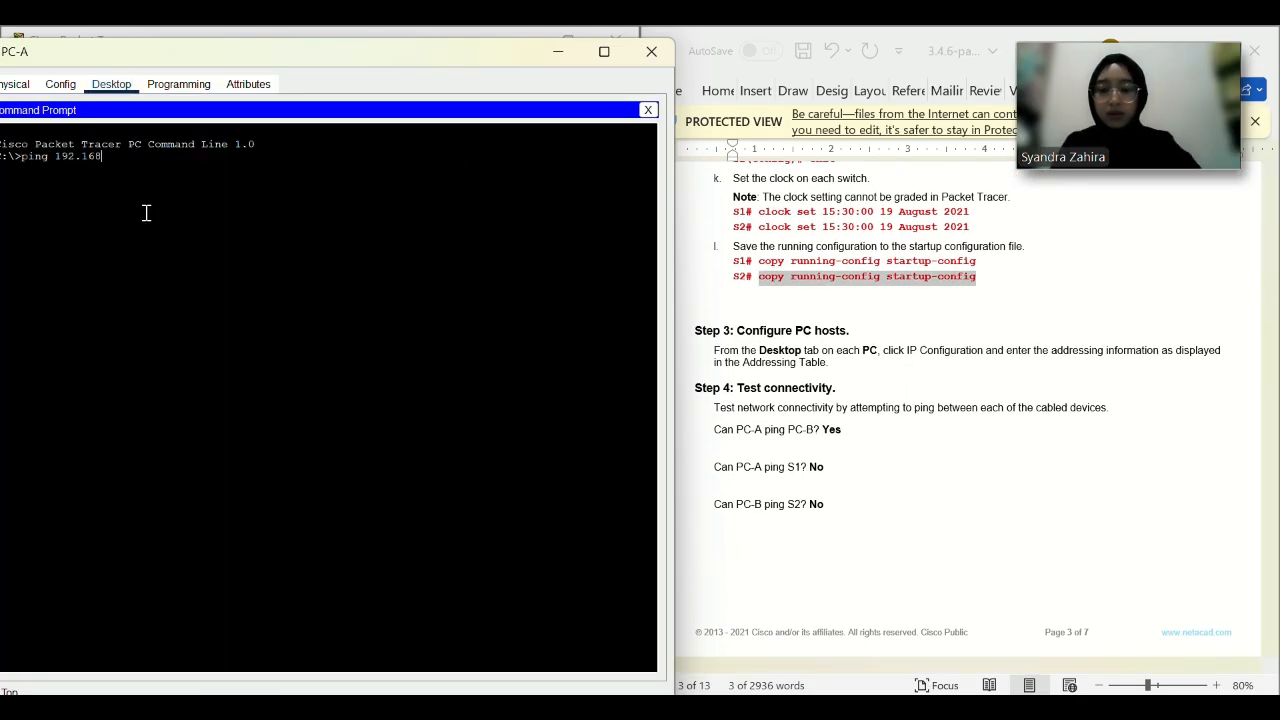
pyautogui.write('ping 192.168.10.4')
pyautogui.press('Return')
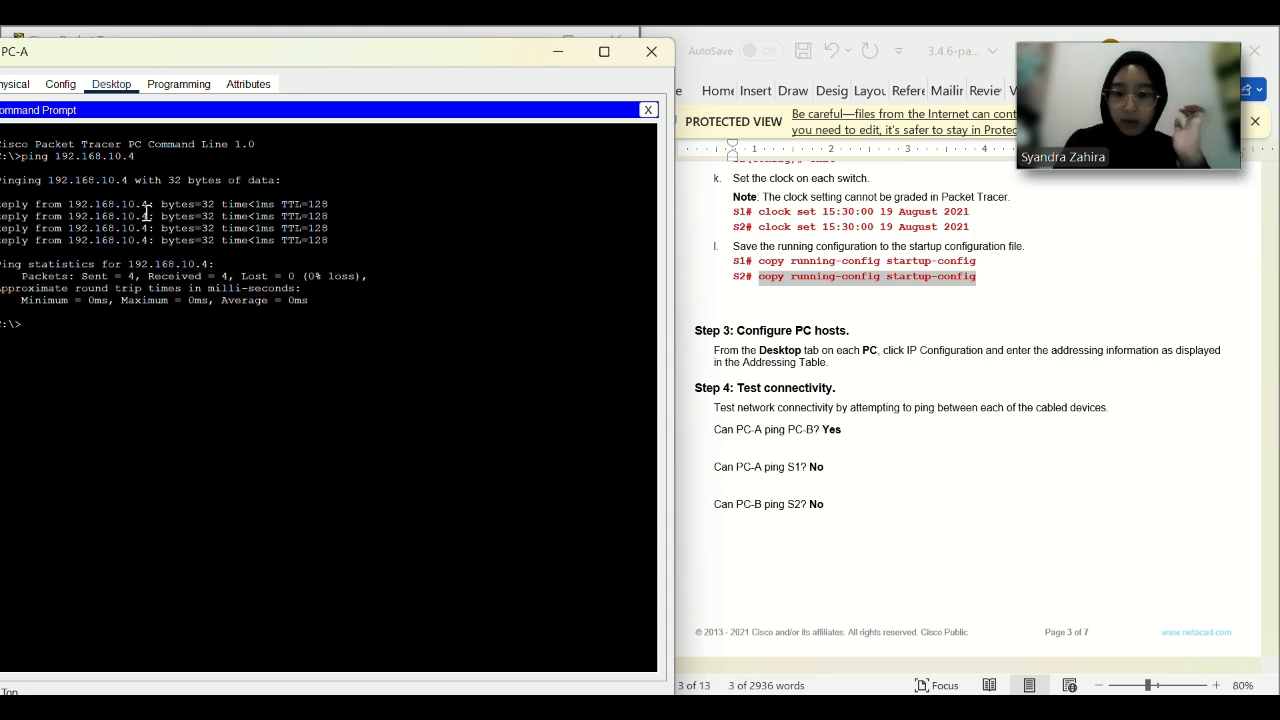
# Ping S1 at 192.168.1.11 from PC-A and see it time out.
pyautogui.scroll(20, 931, 480)
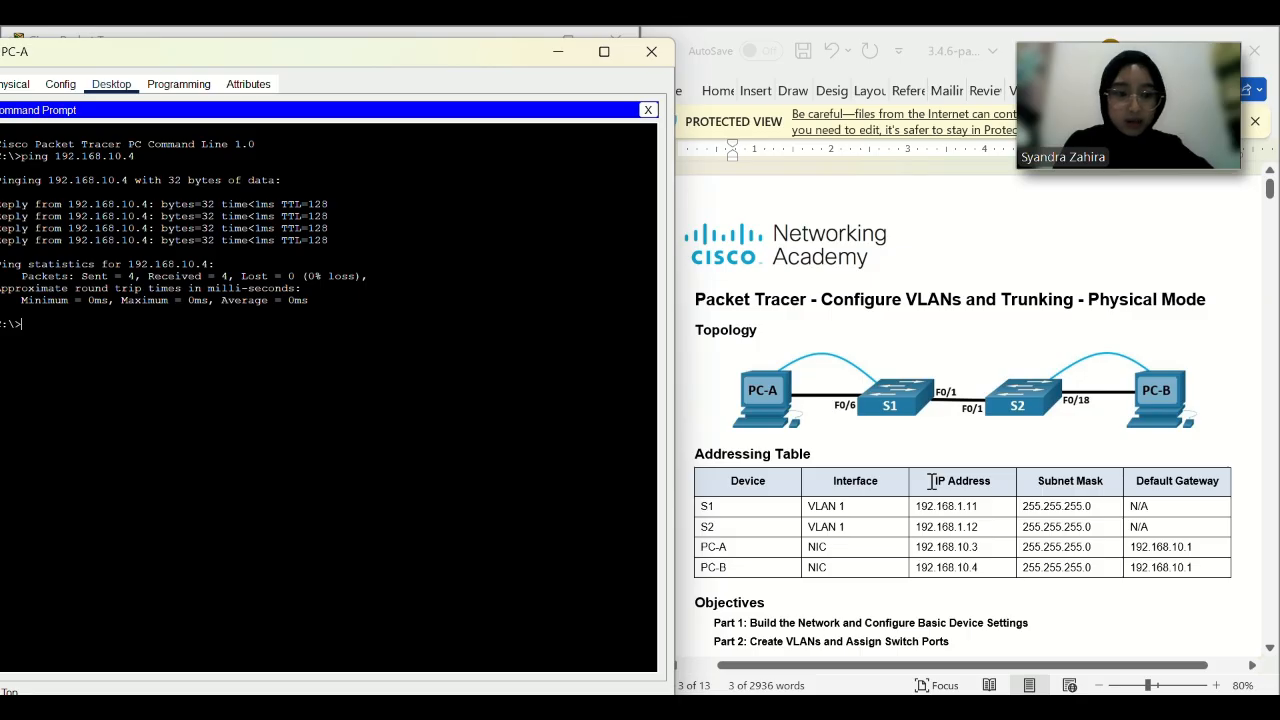
pyautogui.scroll(-1, 931, 481)
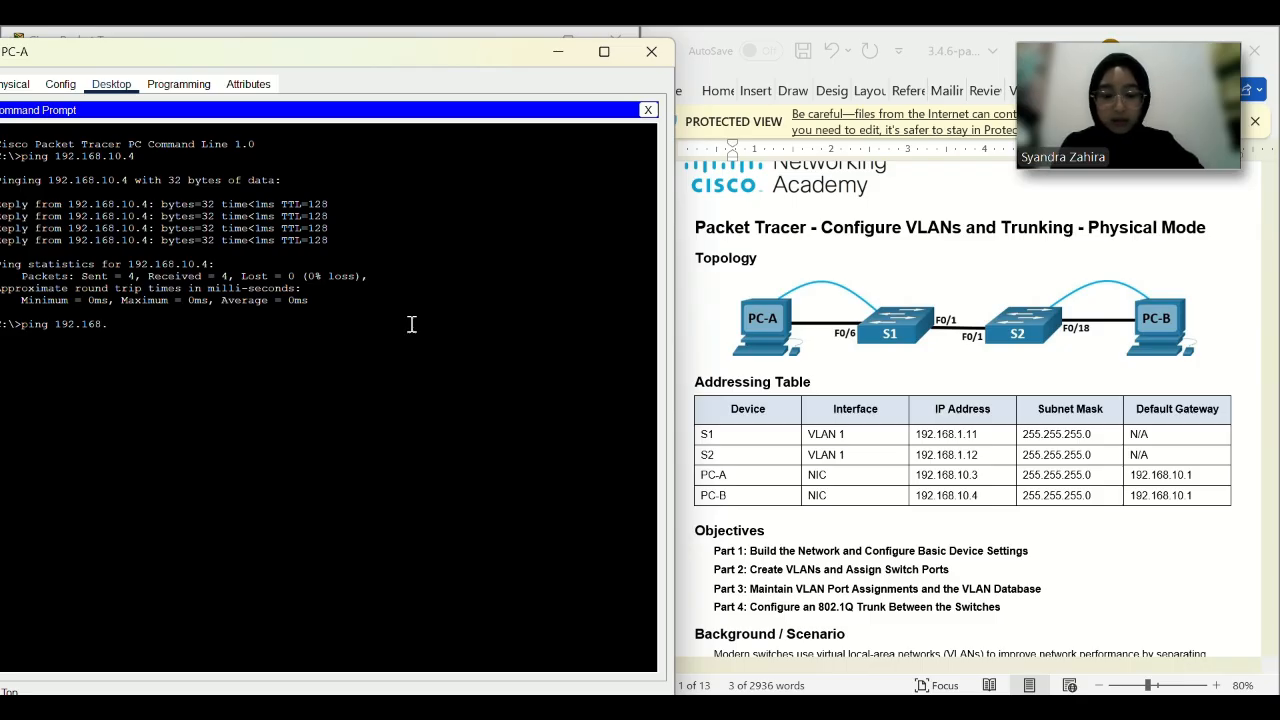
pyautogui.write('1.1')
pyautogui.press('Return')
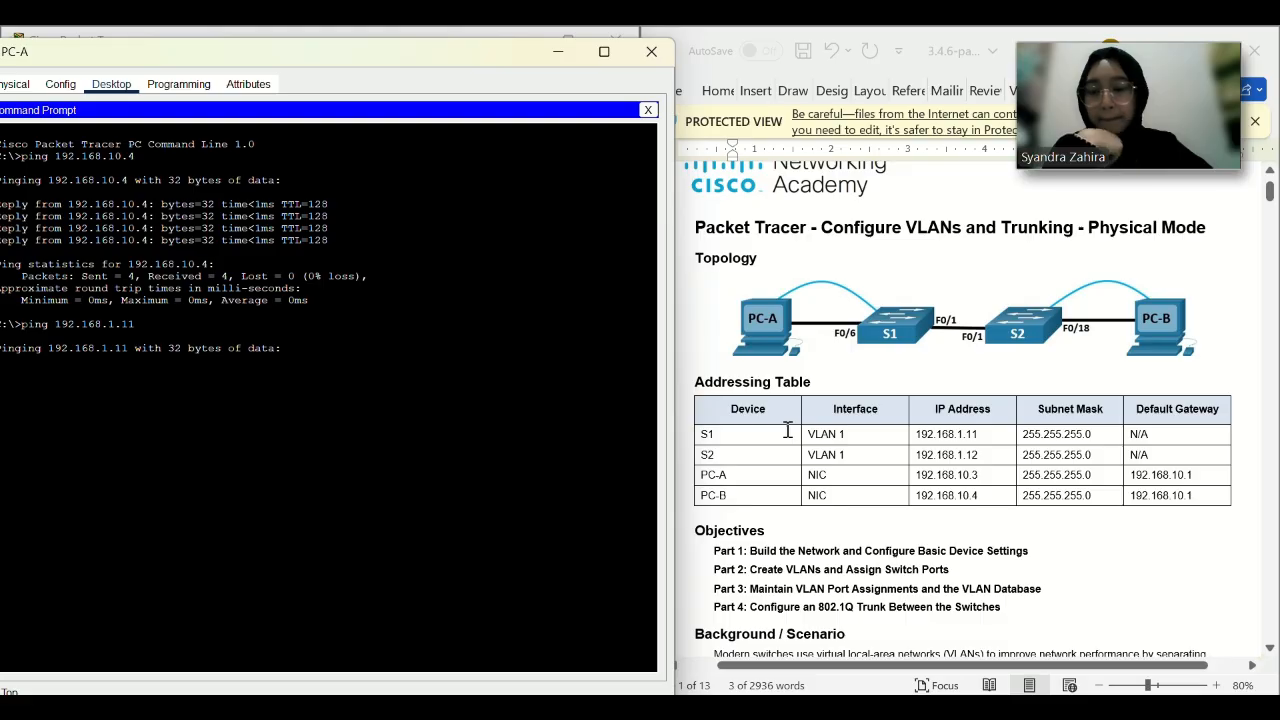
pyautogui.scroll(-20, 797, 485)
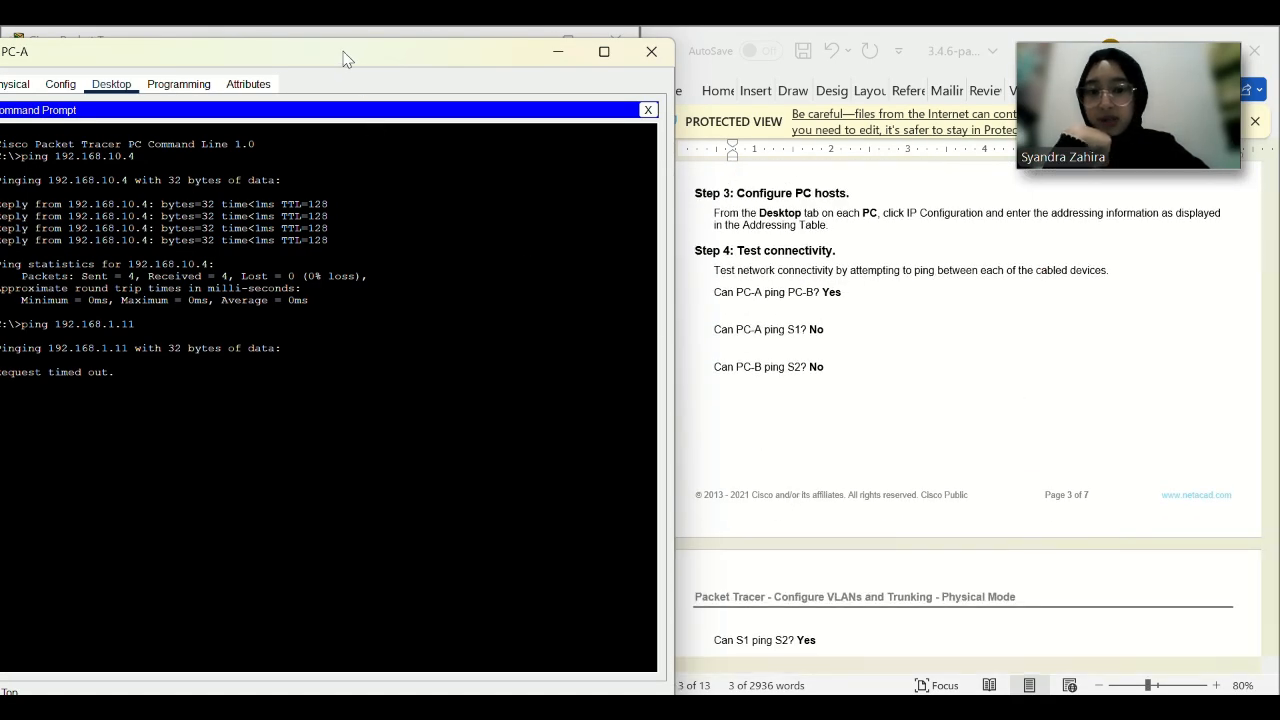
pyautogui.moveTo(344, 58); pyautogui.dragTo(399, 140)
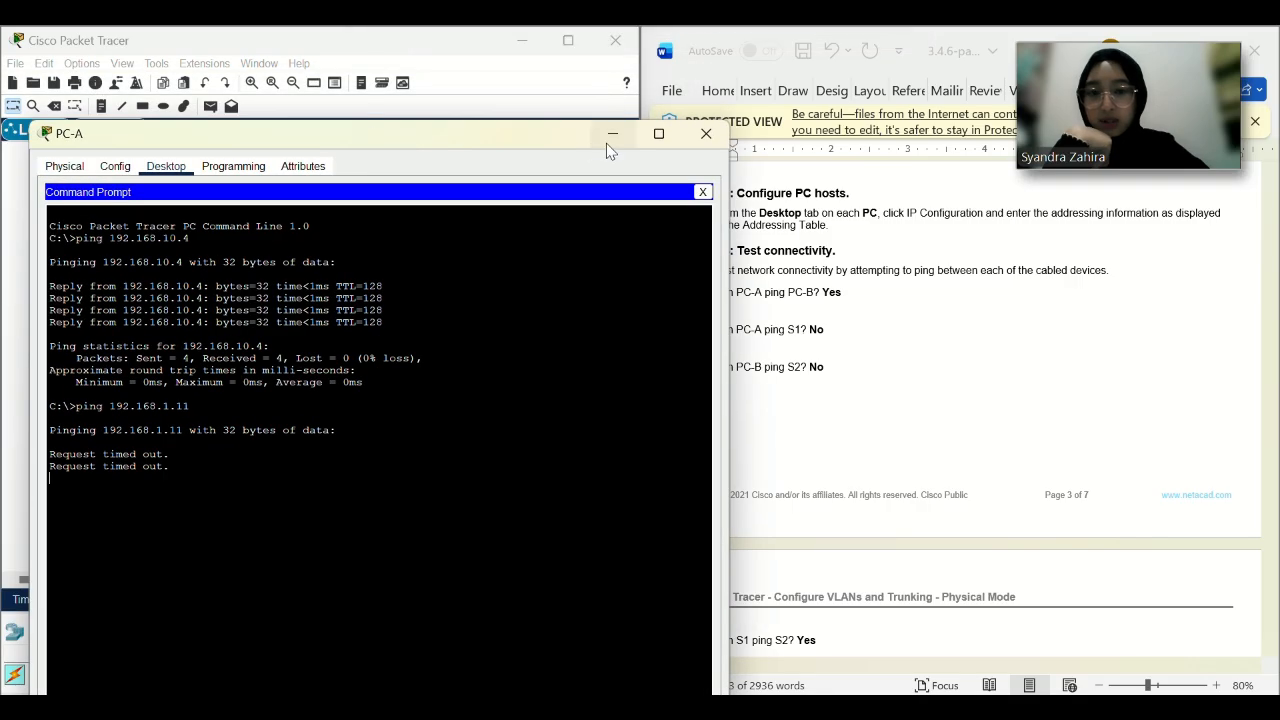
pyautogui.click(607, 141)
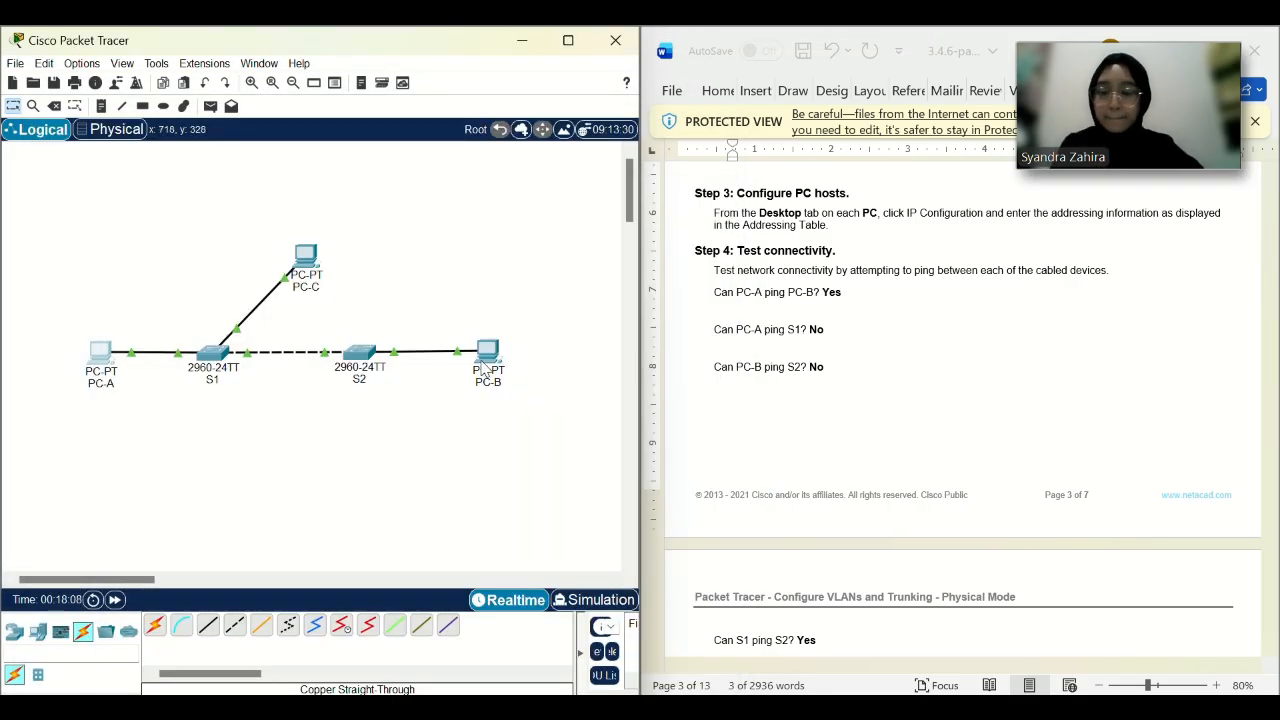
pyautogui.click(487, 355)
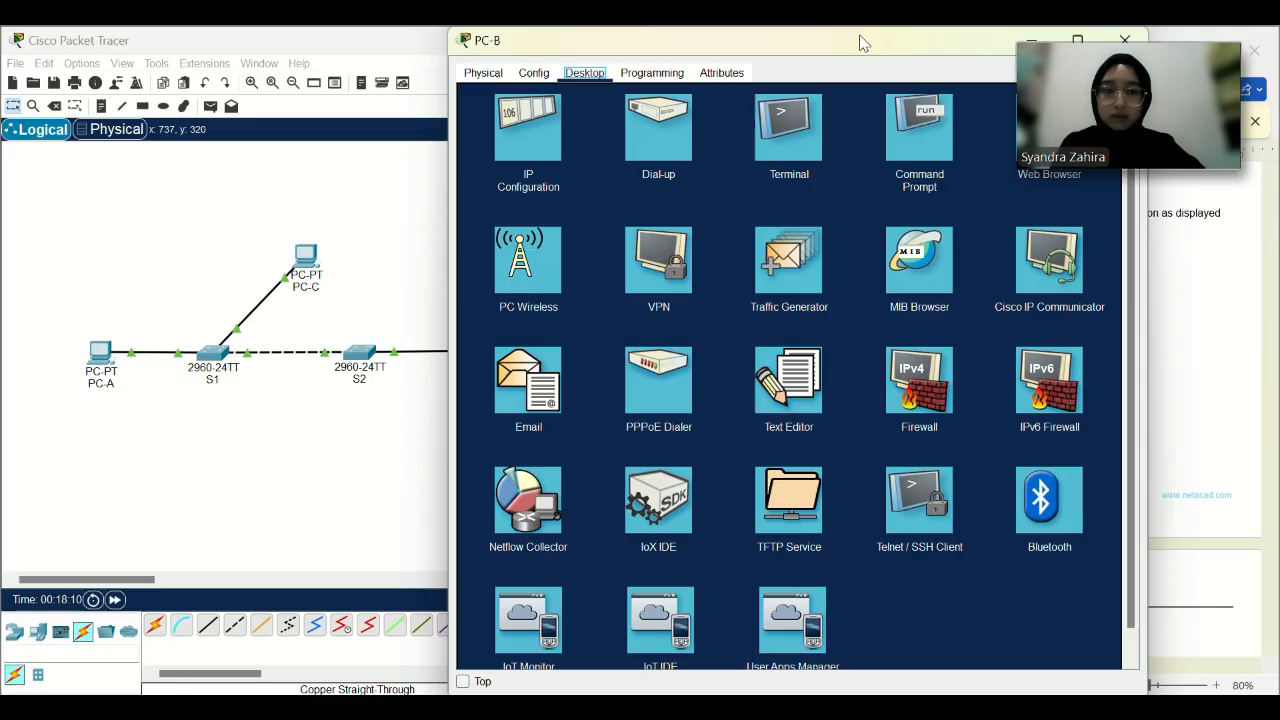
# From PC-B's command prompt, ping 192.168.10.5 successfully.
pyautogui.moveTo(868, 55); pyautogui.dragTo(423, 63)
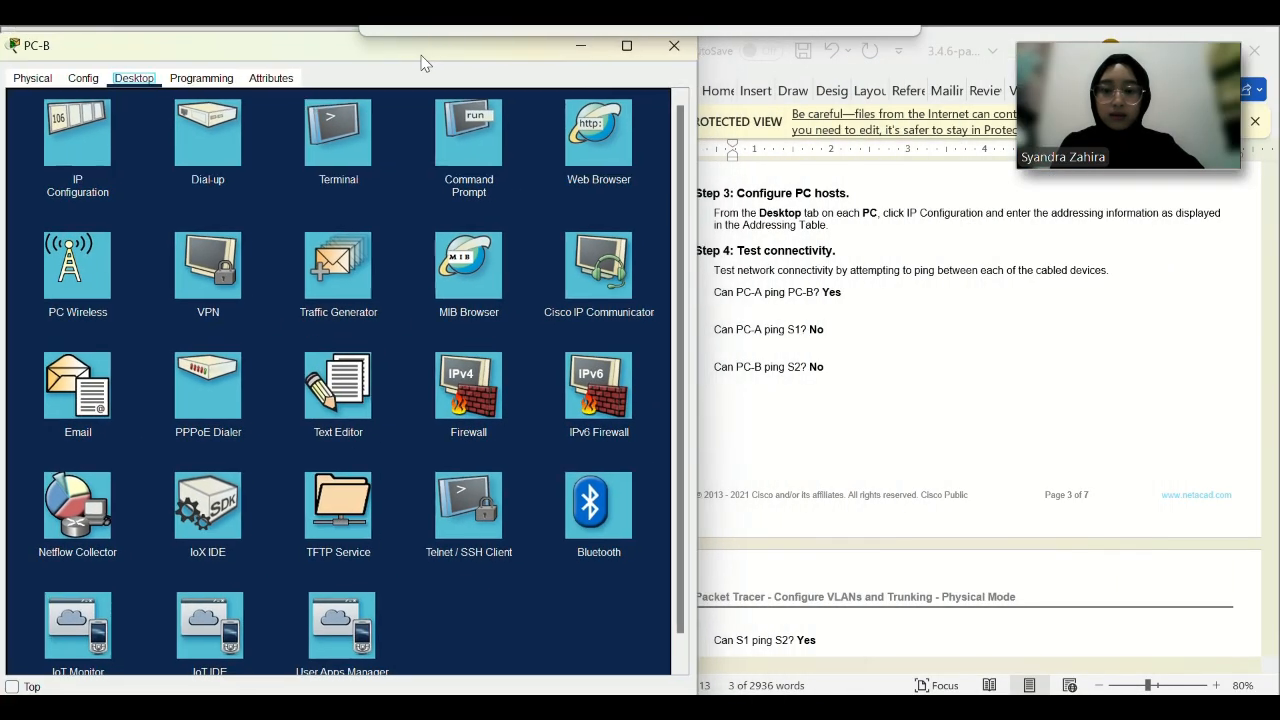
pyautogui.click(460, 172)
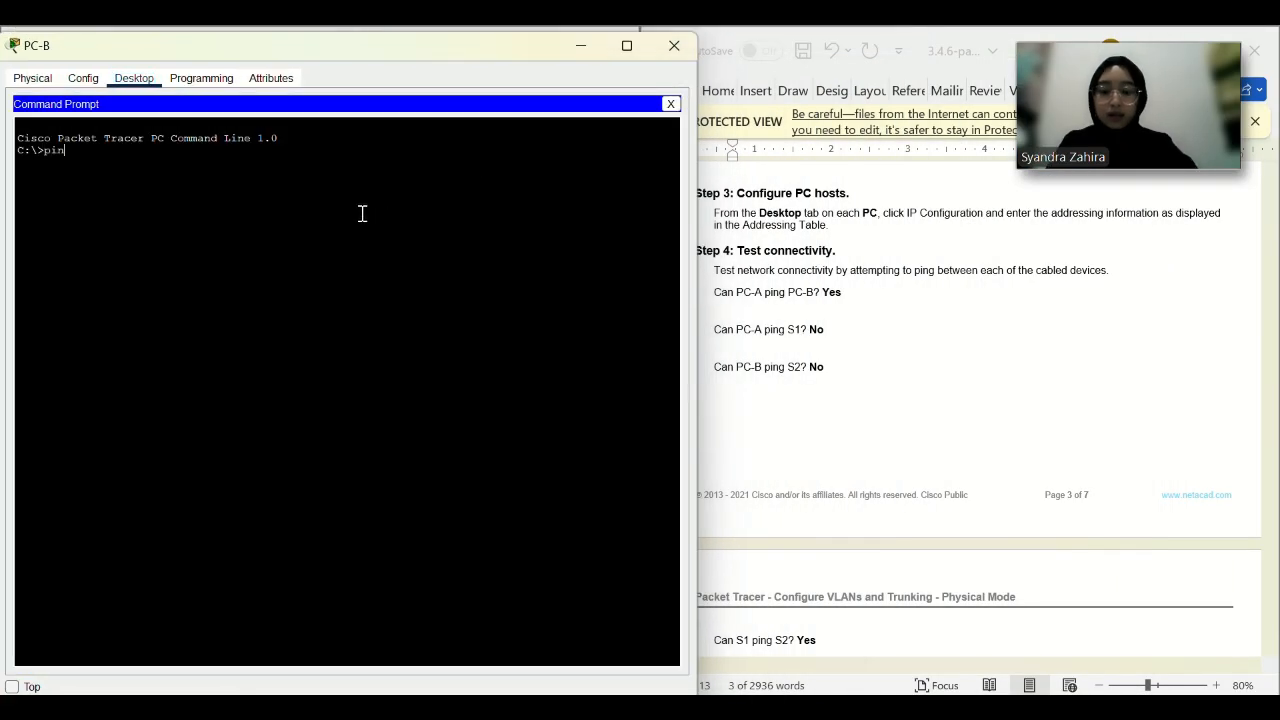
pyautogui.write('ping 192.168.10')
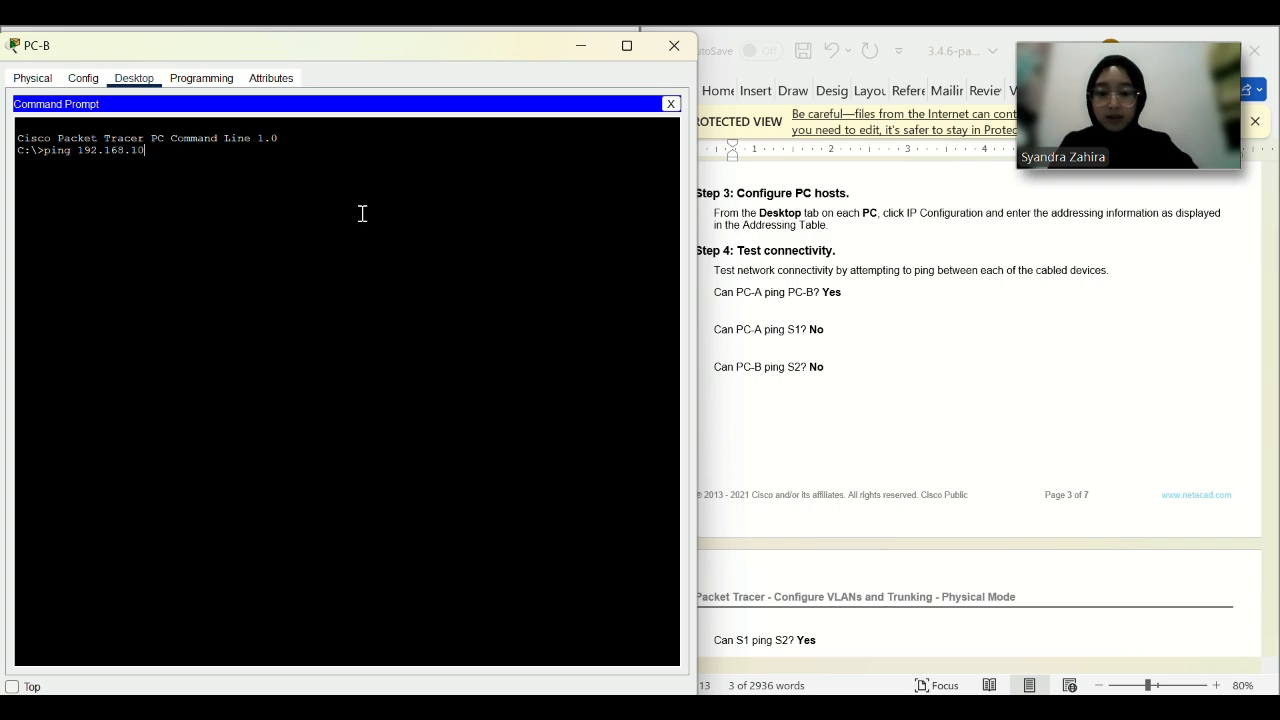
pyautogui.write('.5')
pyautogui.press('Return')
# Ping S2 at 192.168.1.12 from PC-B and see it time out.
pyautogui.scroll(3, 901, 388)
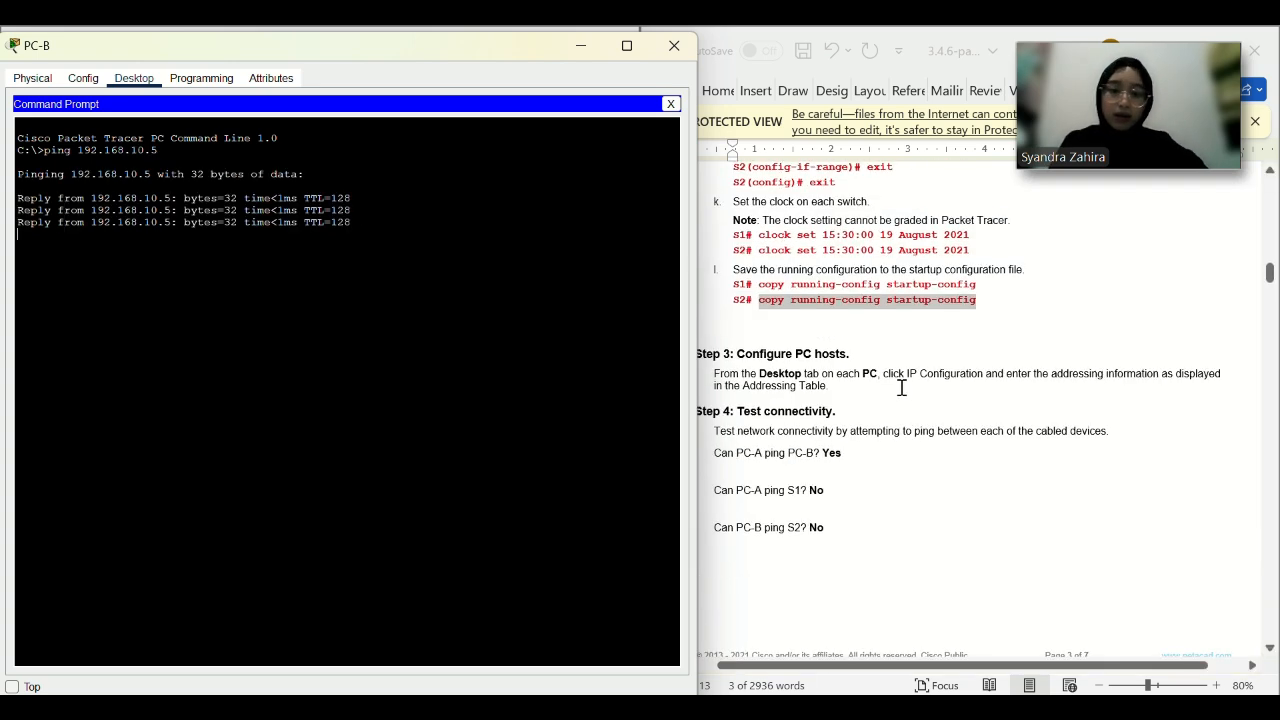
pyautogui.scroll(15, 901, 388)
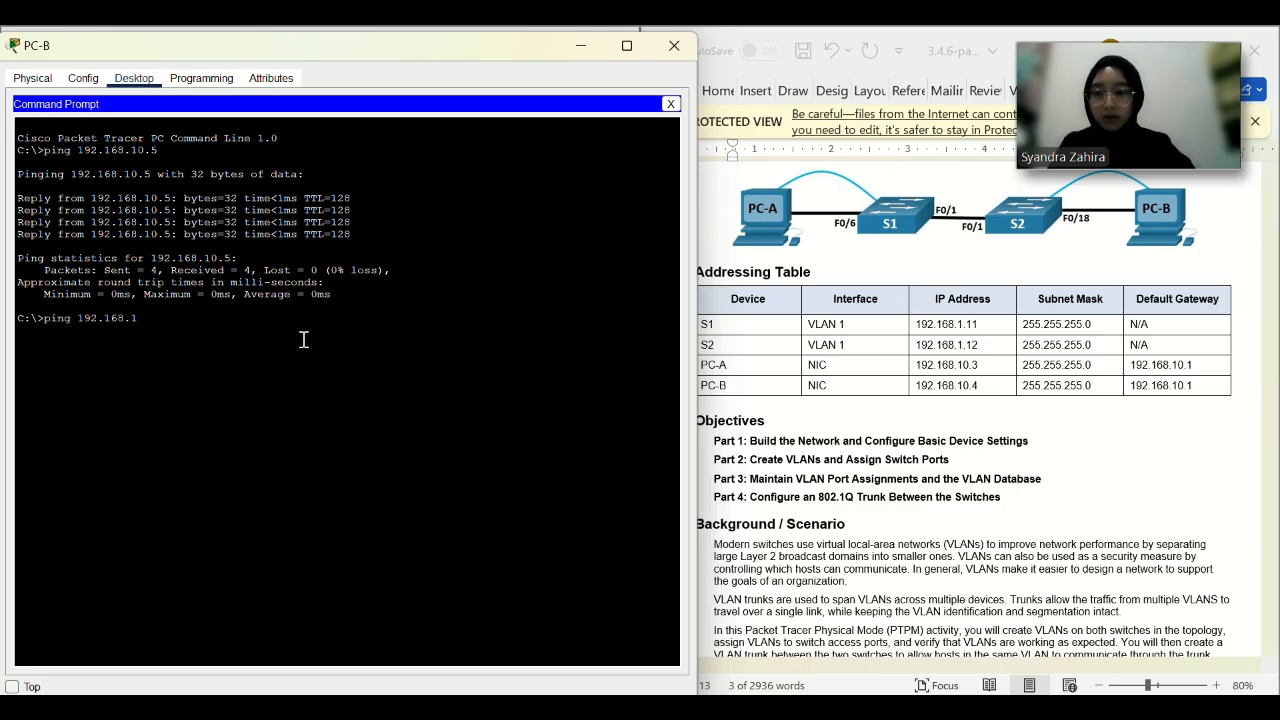
pyautogui.write('ping 192.168.1.12')
pyautogui.press('Return')
pyautogui.scroll(-10, 931, 557)
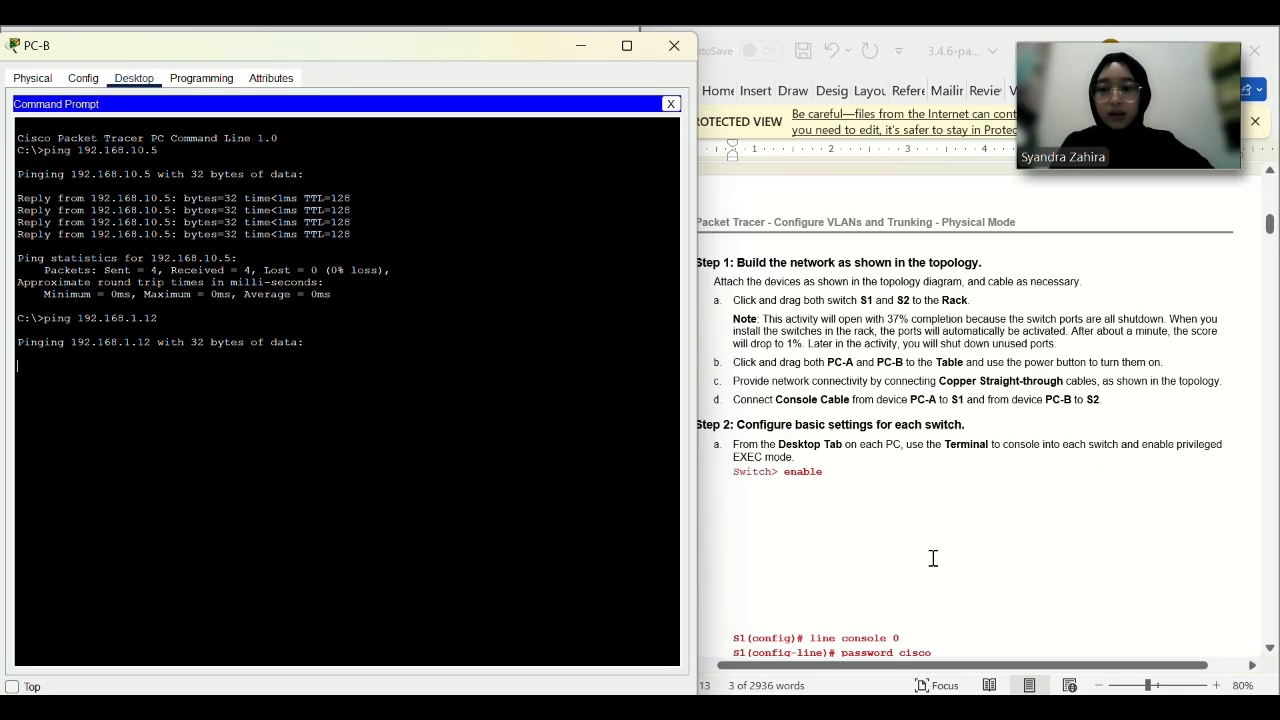
pyautogui.scroll(-5, 933, 558)
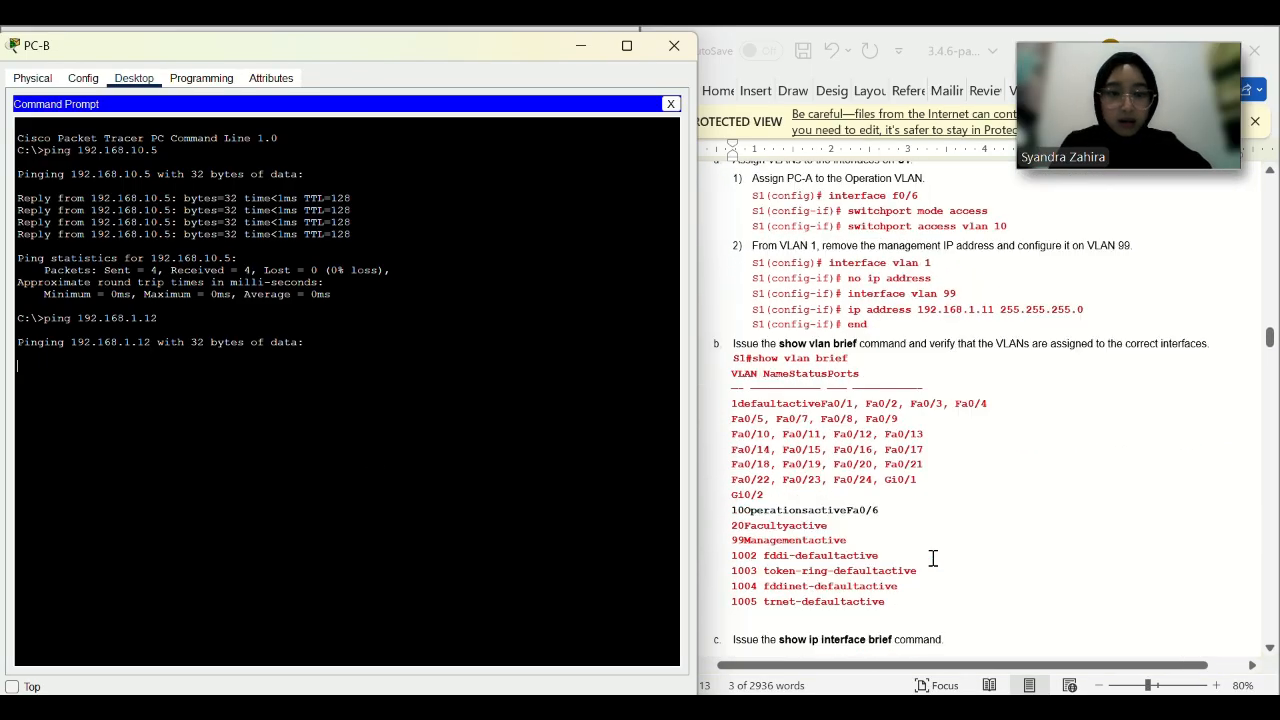
pyautogui.scroll(4, 933, 562)
pyautogui.scroll(5, 932, 562)
pyautogui.scroll(-1, 933, 558)
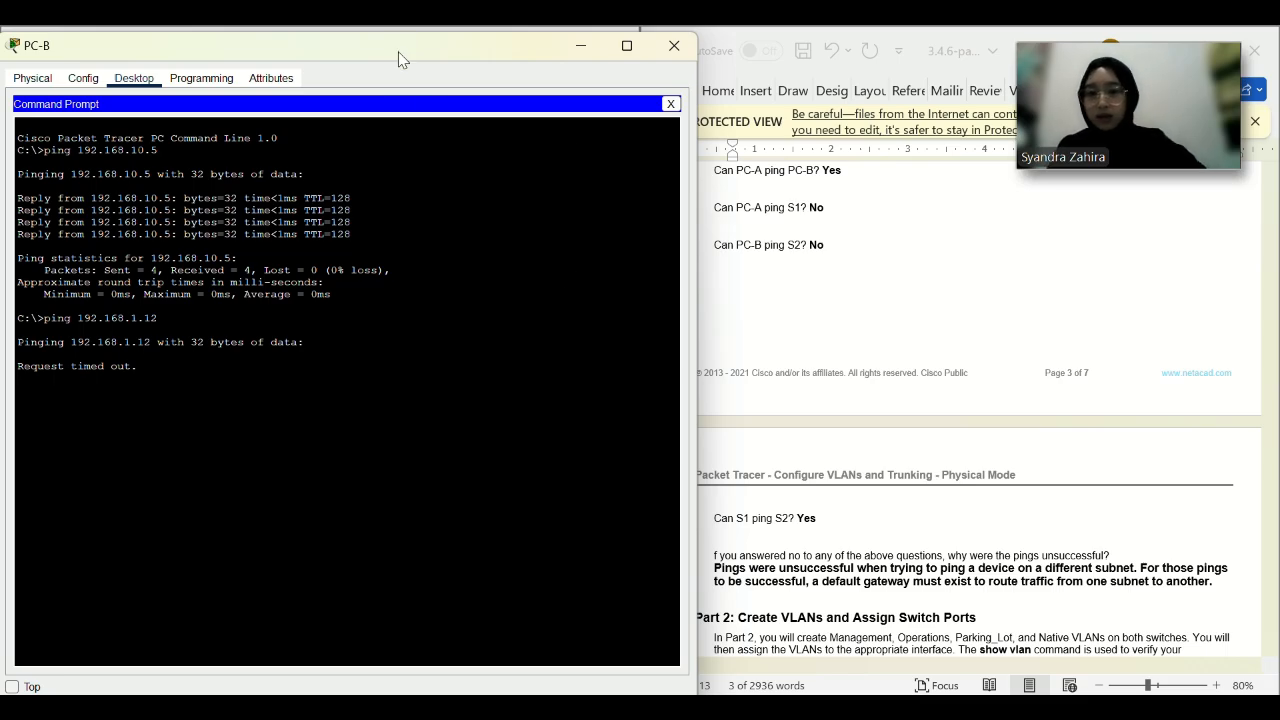
pyautogui.moveTo(400, 44); pyautogui.dragTo(434, 163)
pyautogui.click(612, 166)
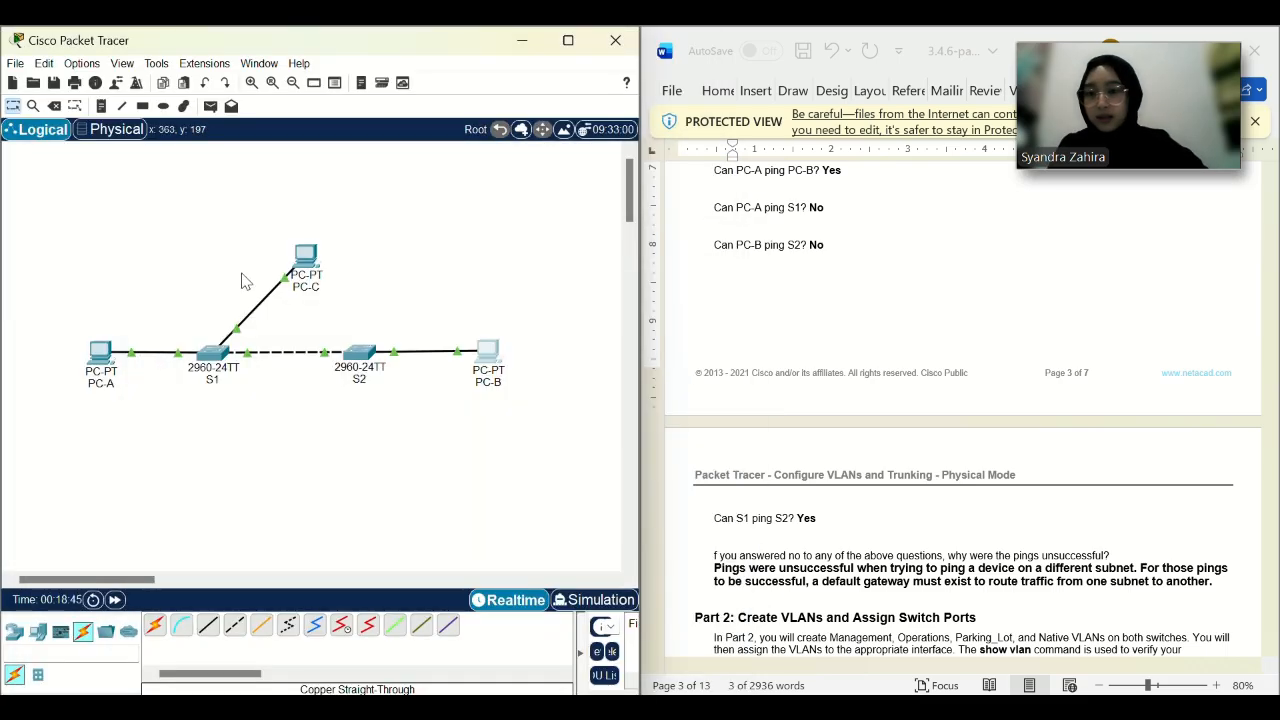
# From PC-C's command prompt, ping S1 at 192.168.1.11, which times out.
pyautogui.click(306, 258)
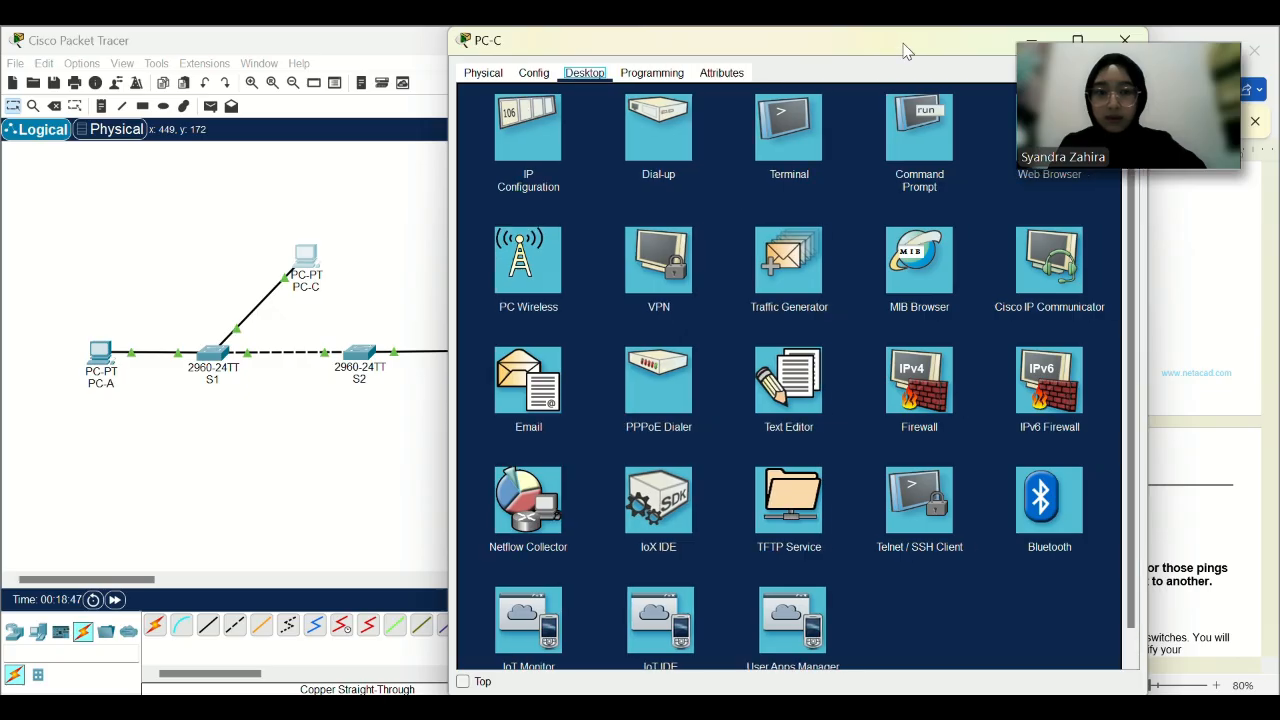
pyautogui.moveTo(905, 50); pyautogui.dragTo(490, 28)
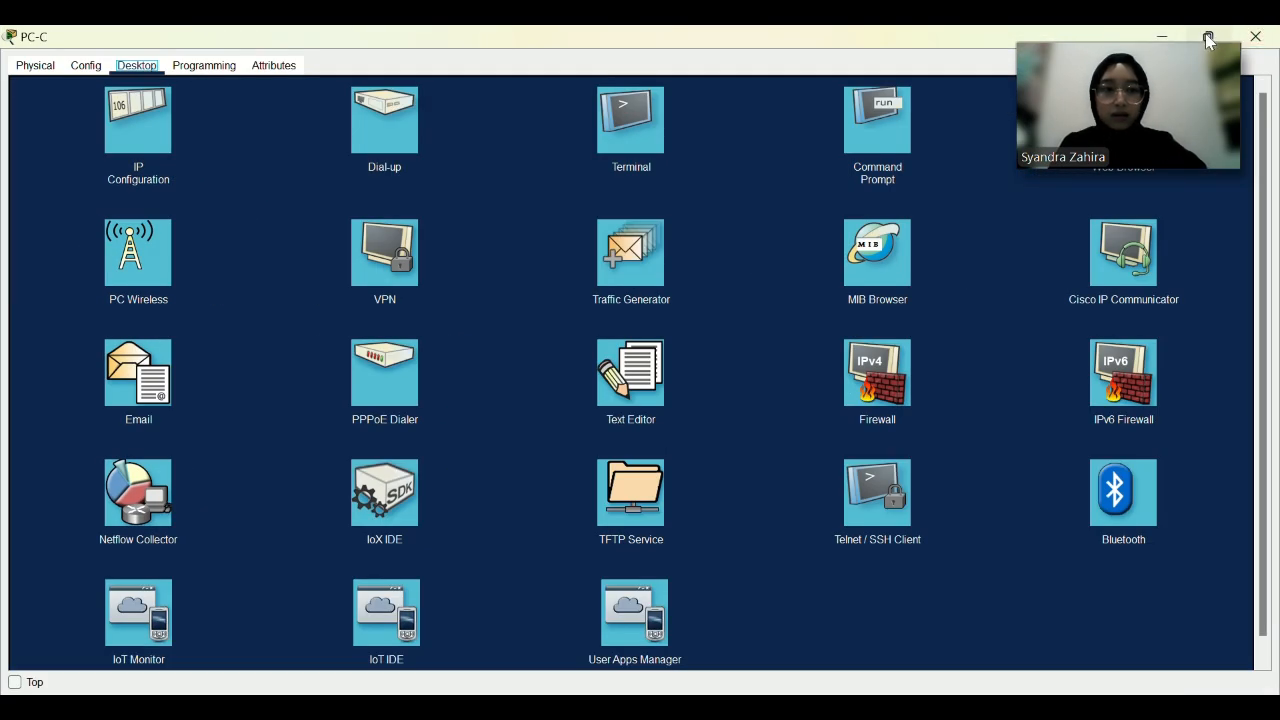
pyautogui.moveTo(1208, 36)
pyautogui.click(1072, 92)
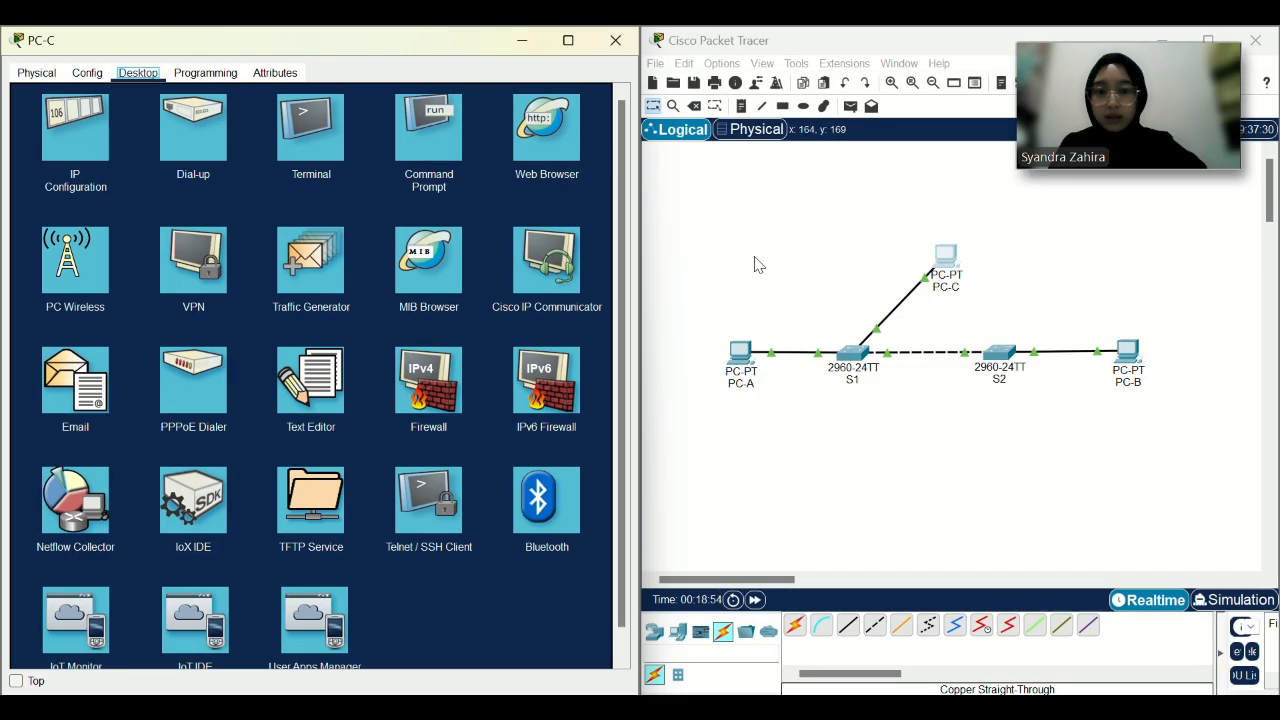
pyautogui.click(523, 42)
pyautogui.click(428, 128)
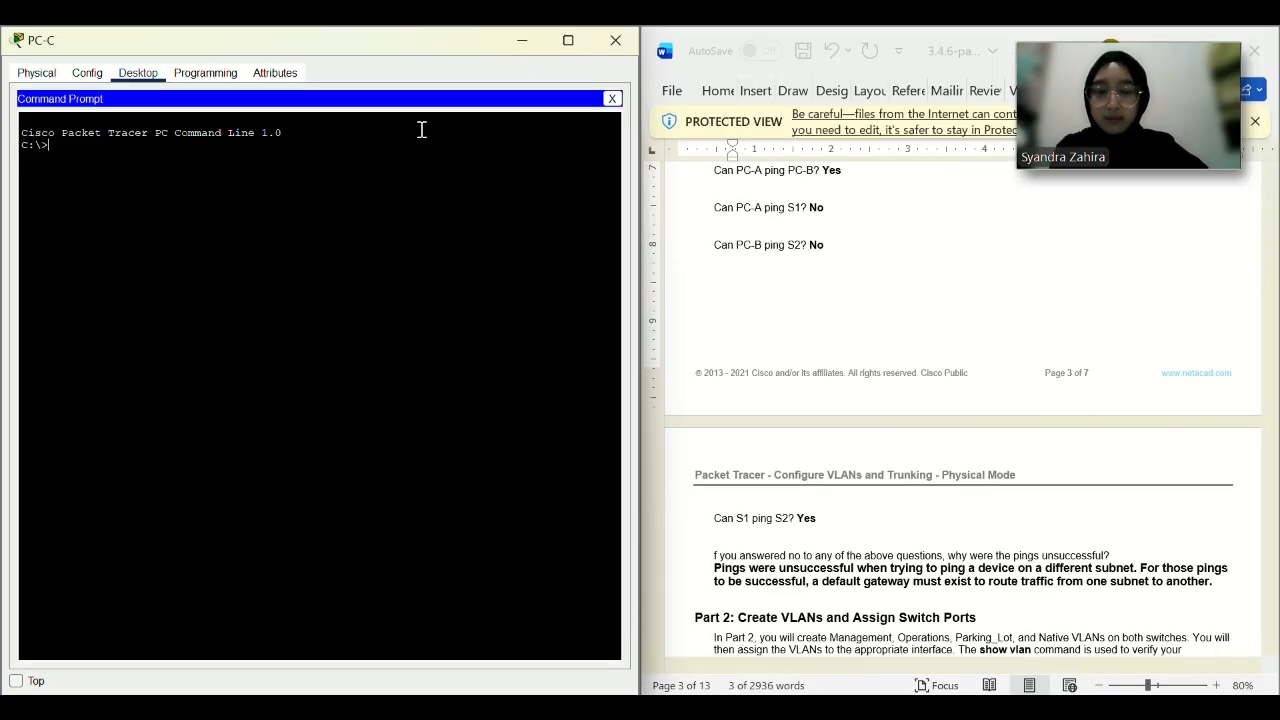
pyautogui.write('ping 192.168.1.11')
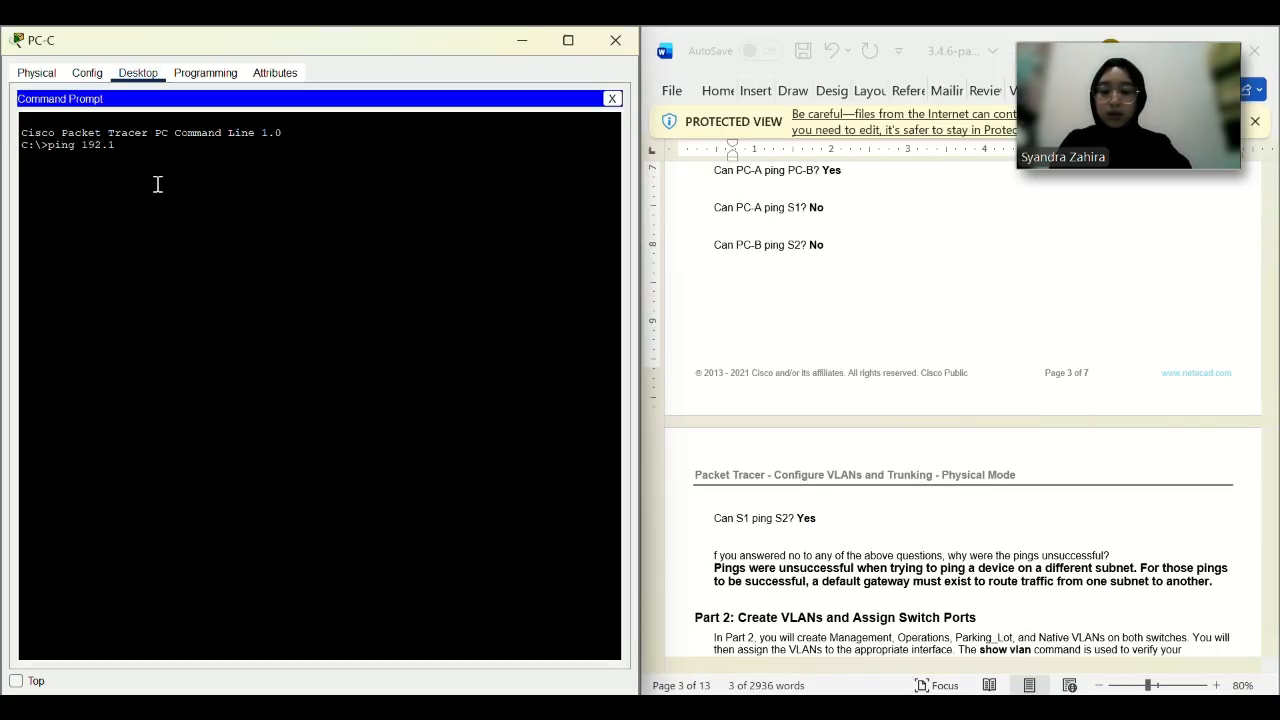
pyautogui.press('Return')
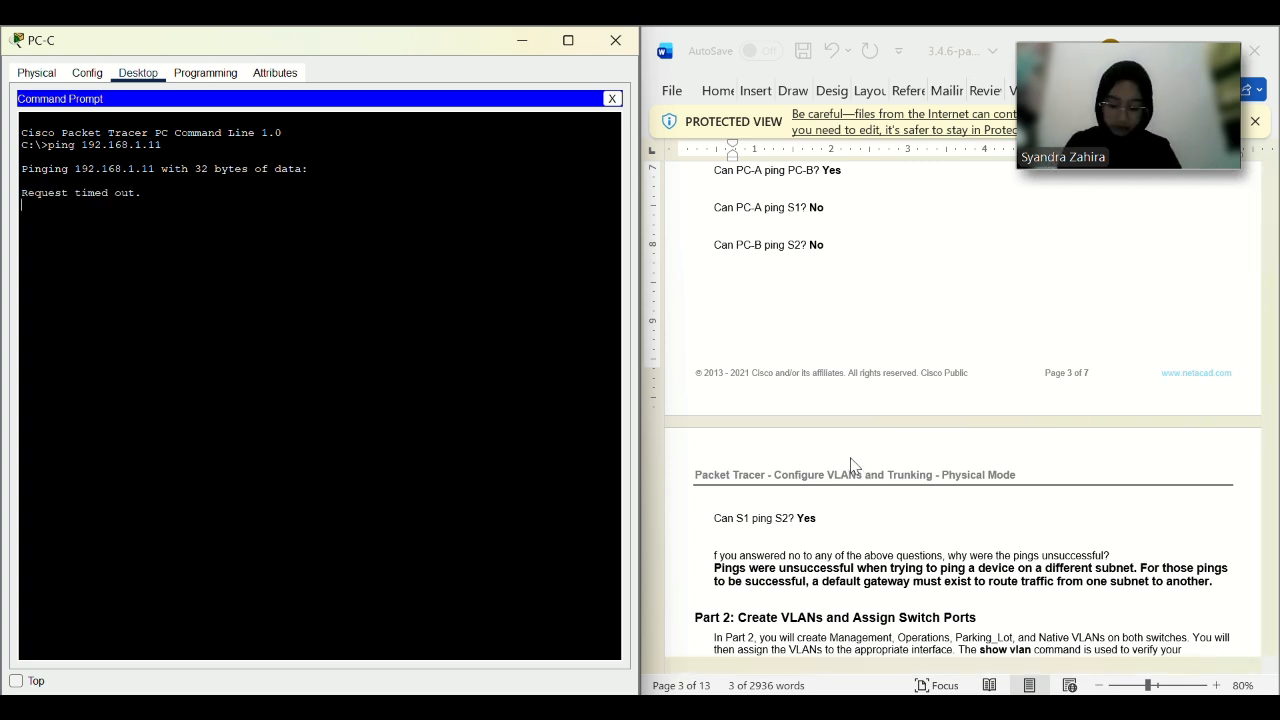
pyautogui.moveTo(456, 40); pyautogui.dragTo(393, 137)
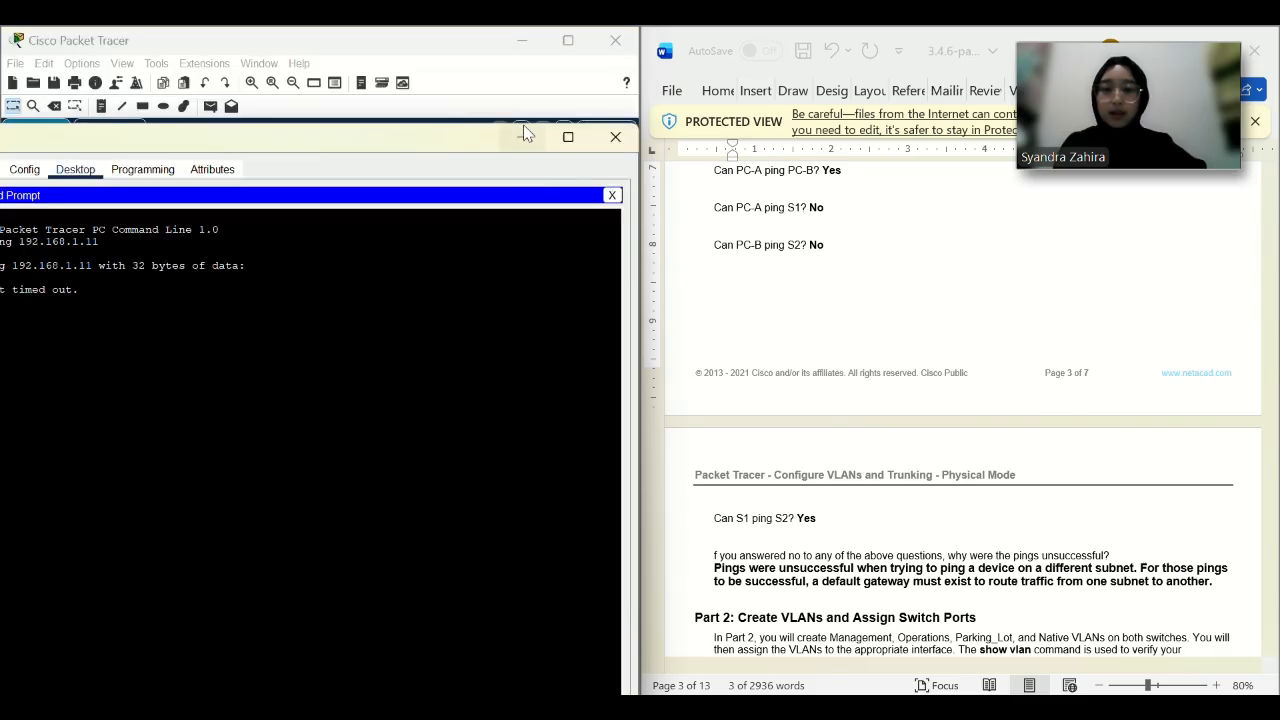
# In S1's CLI, exit configuration mode with exit.
pyautogui.click(521, 137)
pyautogui.click(212, 352)
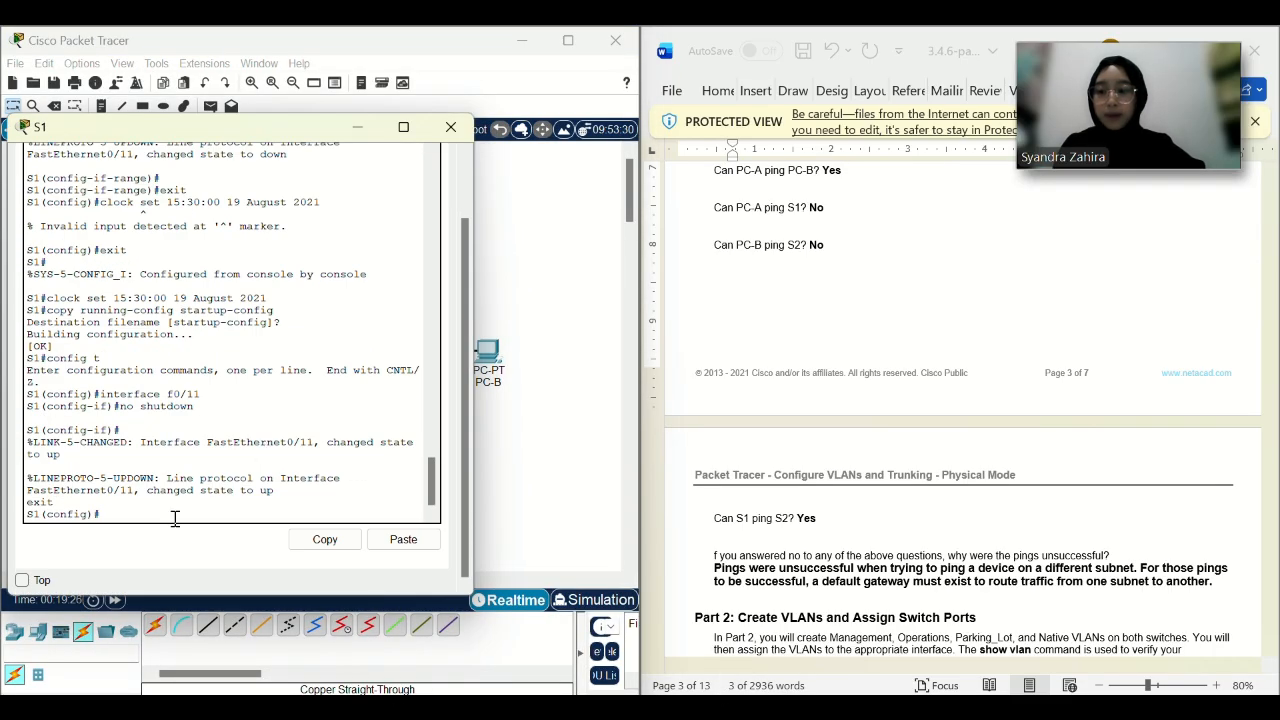
pyautogui.press('Return')
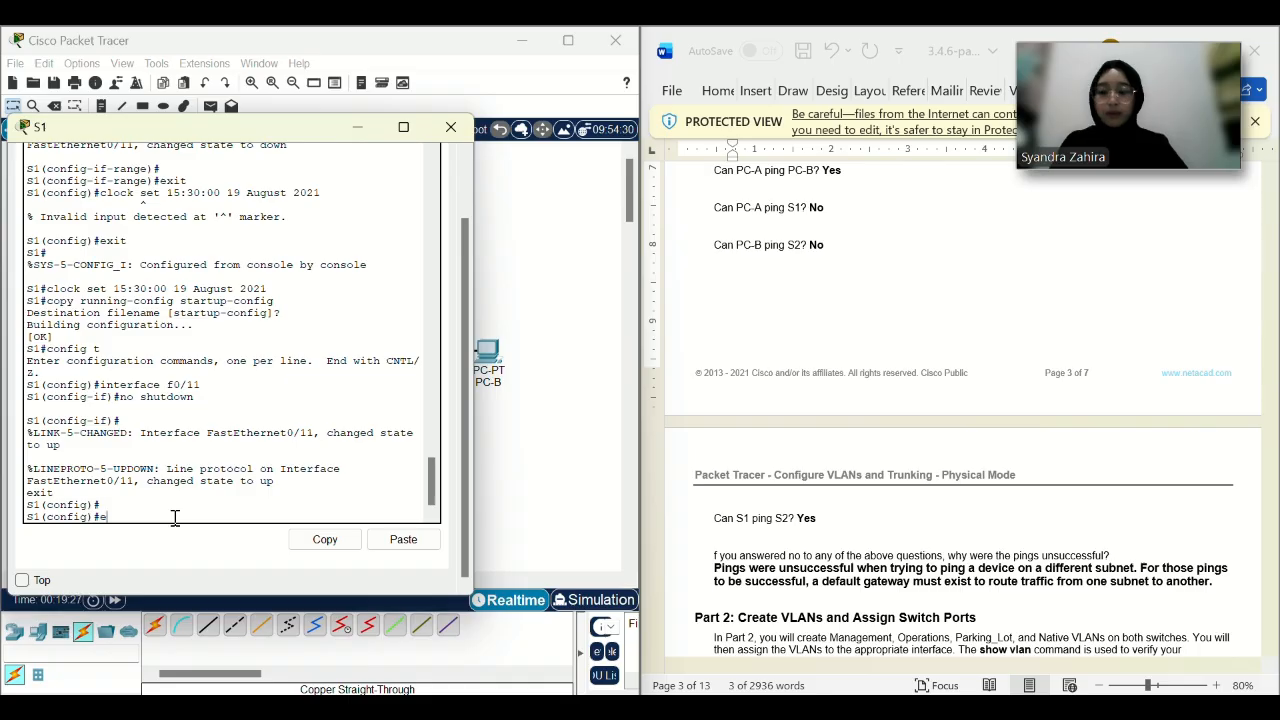
pyautogui.write('exit')
pyautogui.press('Return')
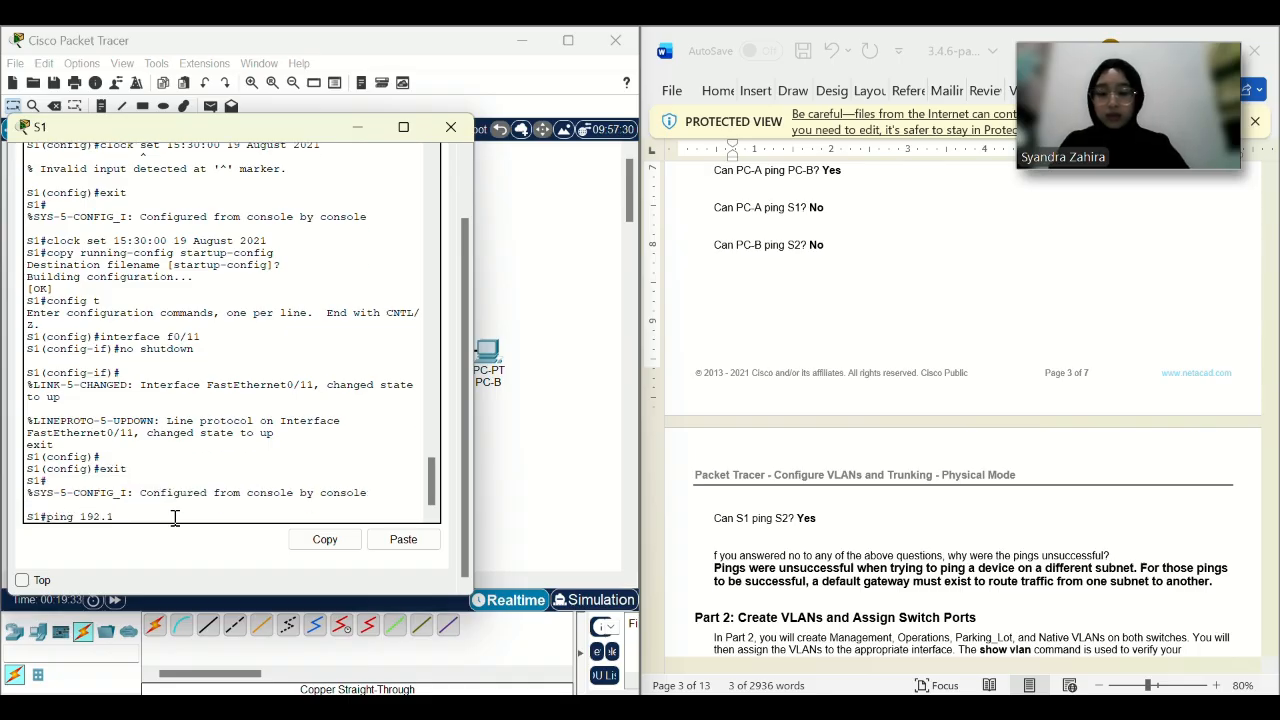
# Ping 192.168.1.12 from S1 and repeat it until 5/5 replies succeed.
pyautogui.write('ping 192.168.1.12')
pyautogui.press('Return')
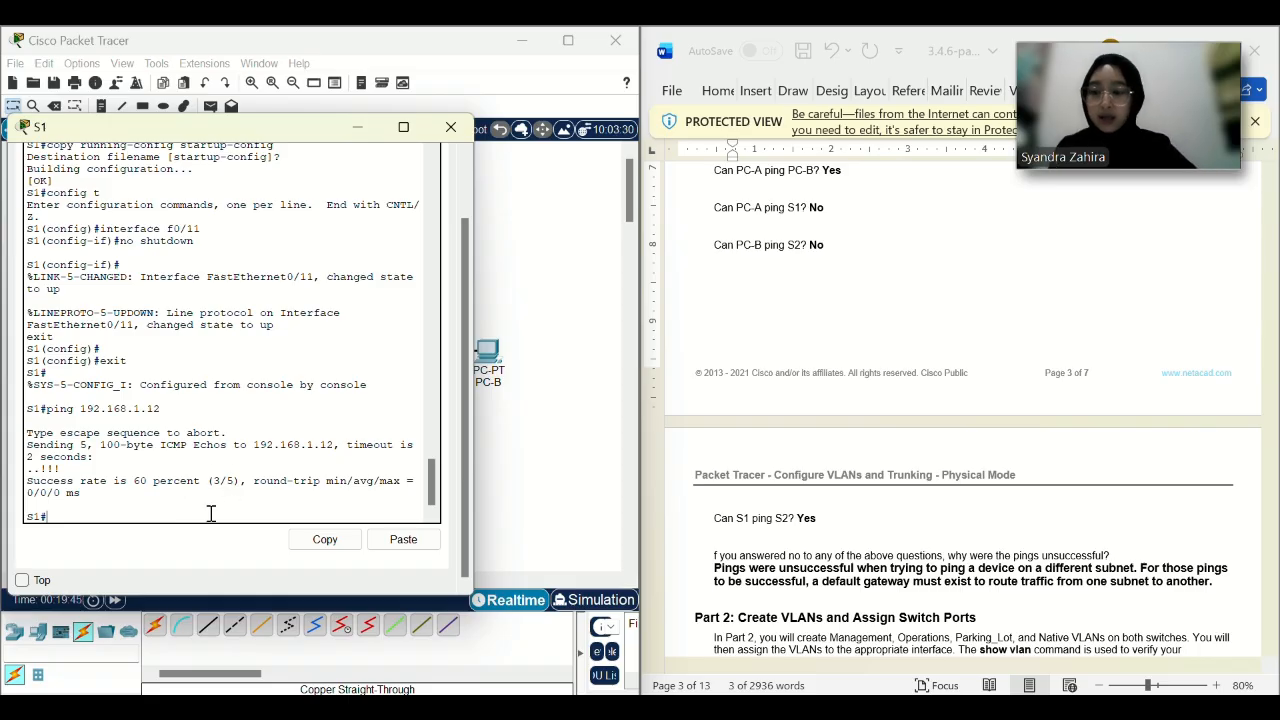
pyautogui.press('Up')
pyautogui.press('Return')
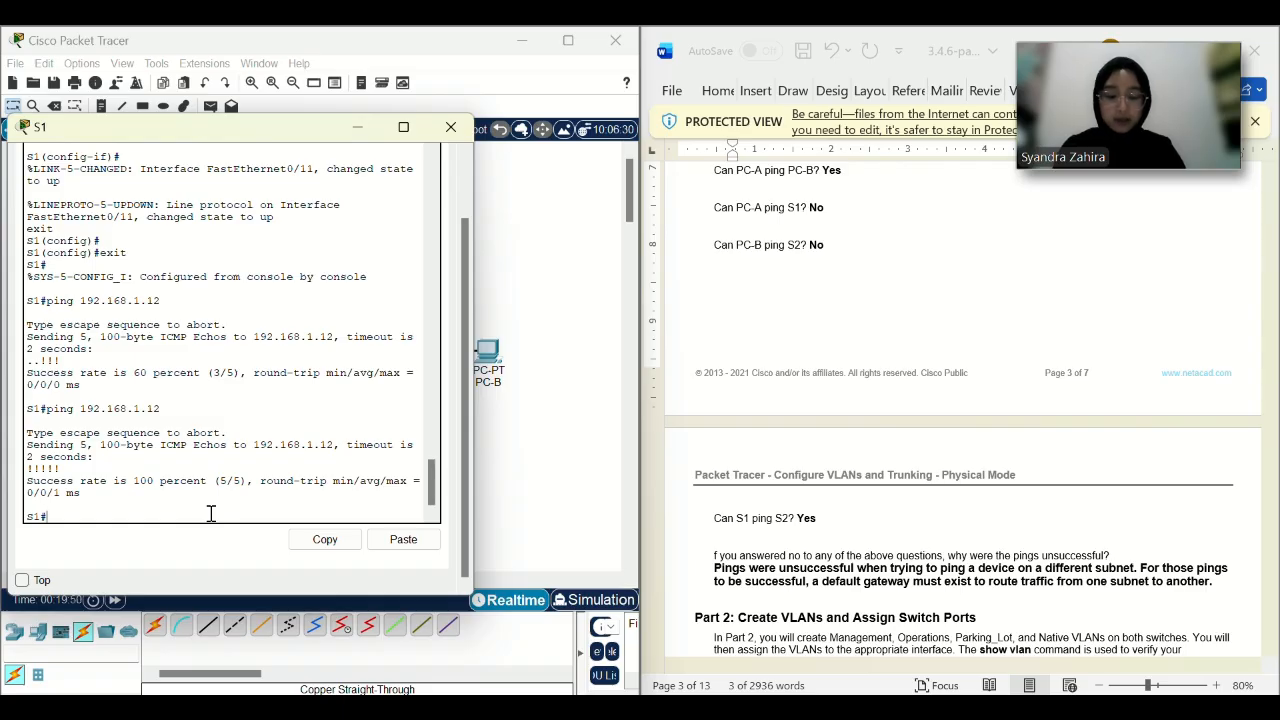
pyautogui.scroll(-5, 777, 480)
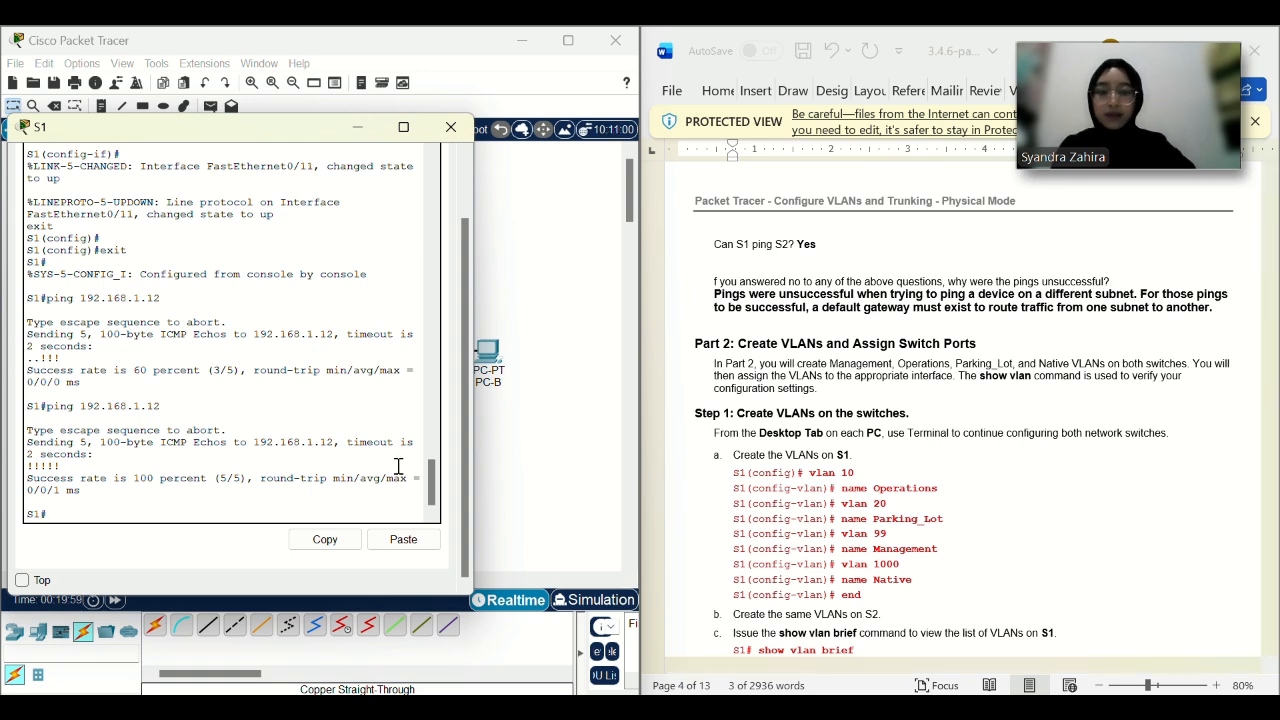
# On S1, enter config t and create VLAN 10 Operation and VLAN 20 Parking_Lo.
pyautogui.write('vlan 10')
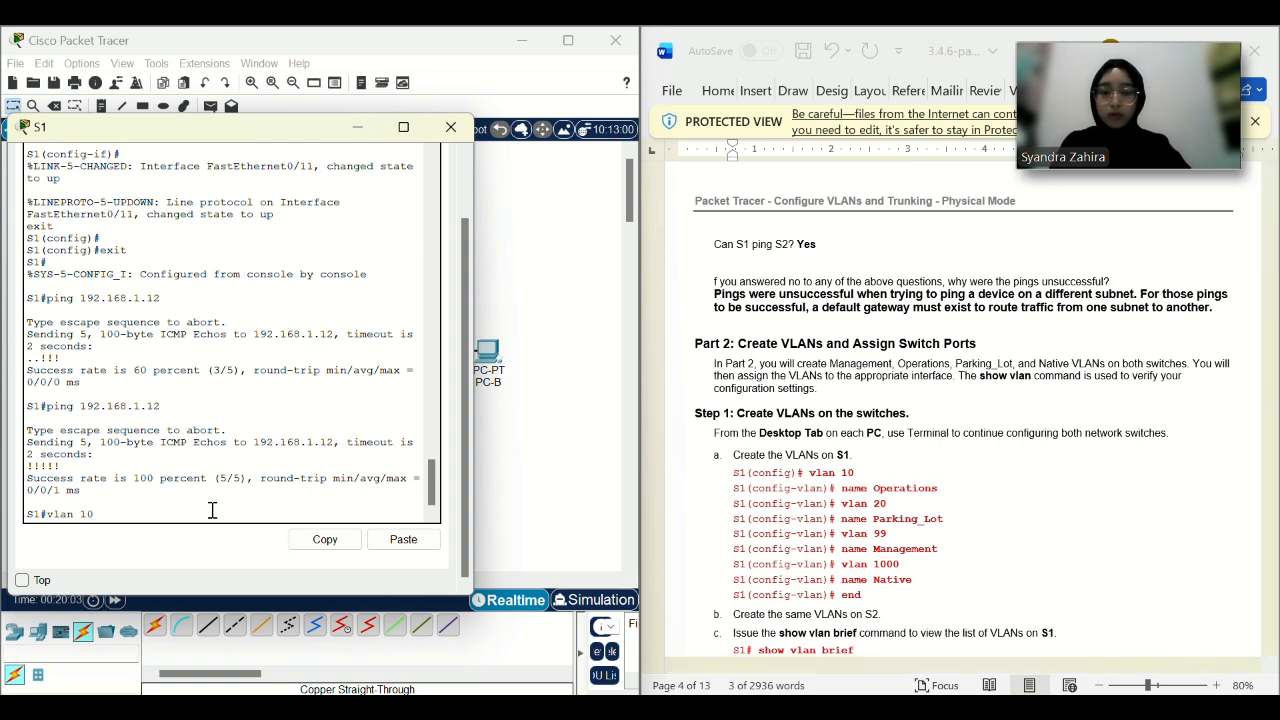
pyautogui.press('Return')
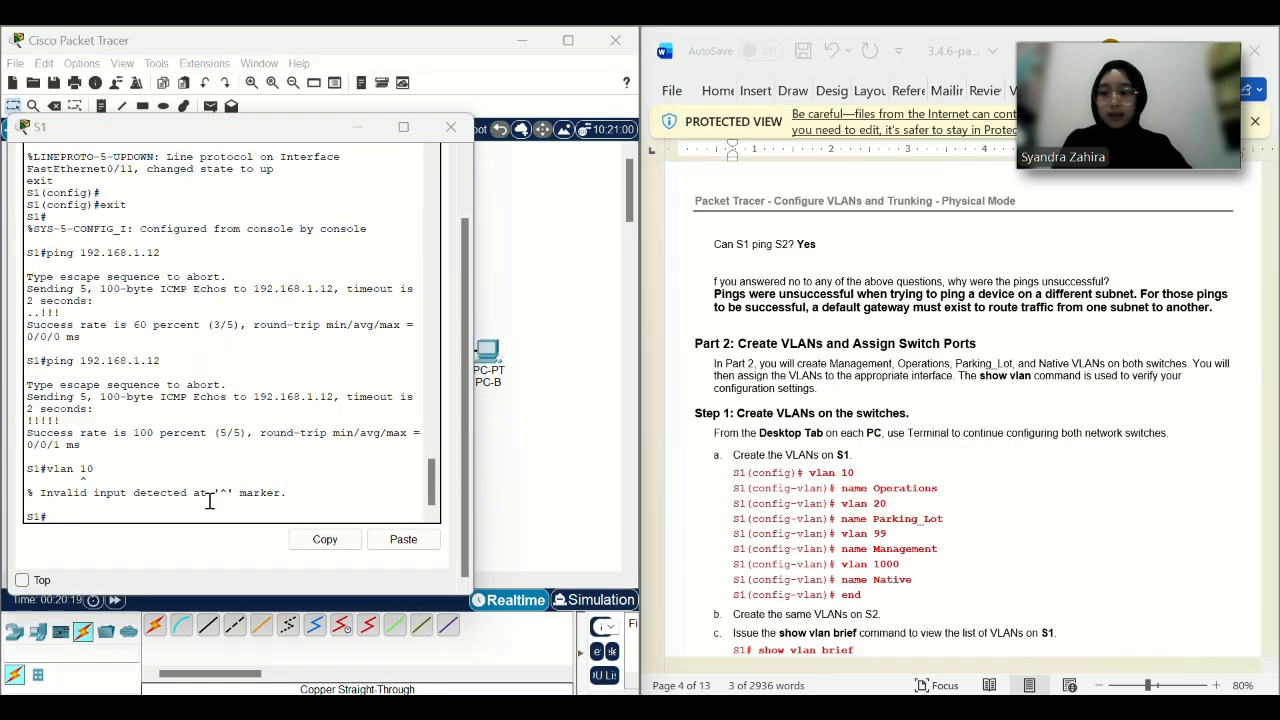
pyautogui.click(208, 508)
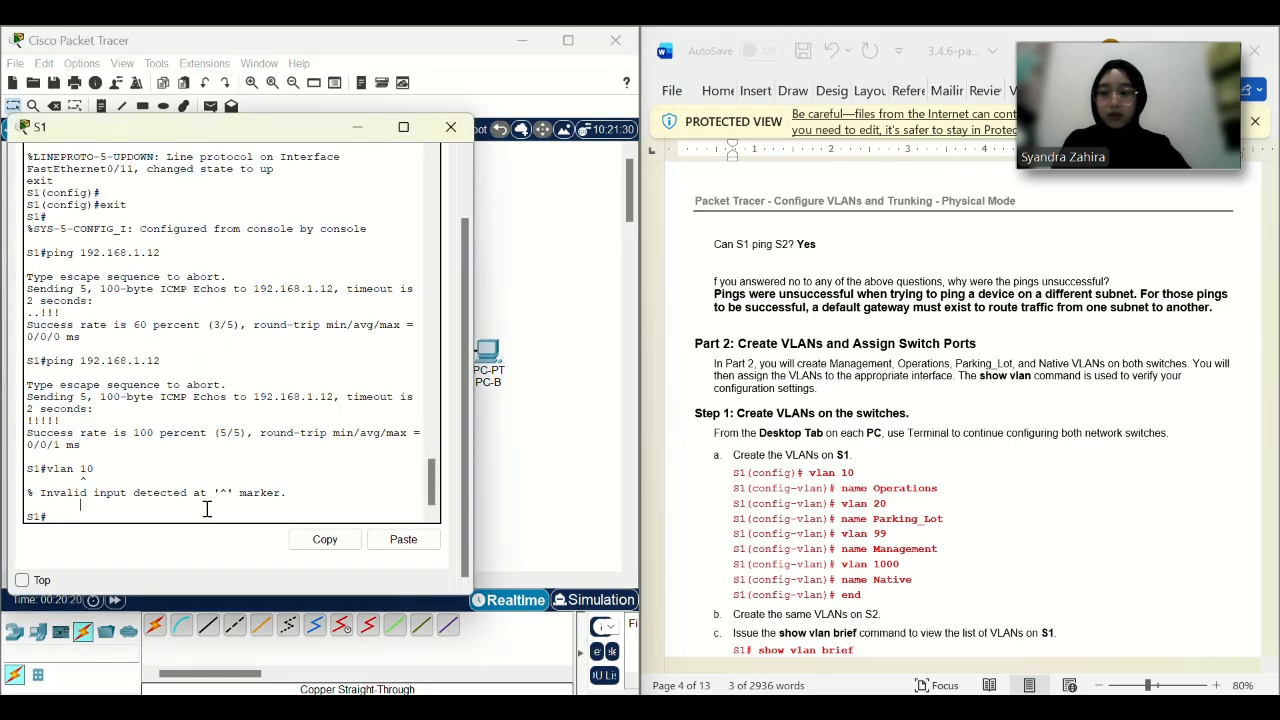
pyautogui.write('config t')
pyautogui.press('Return')
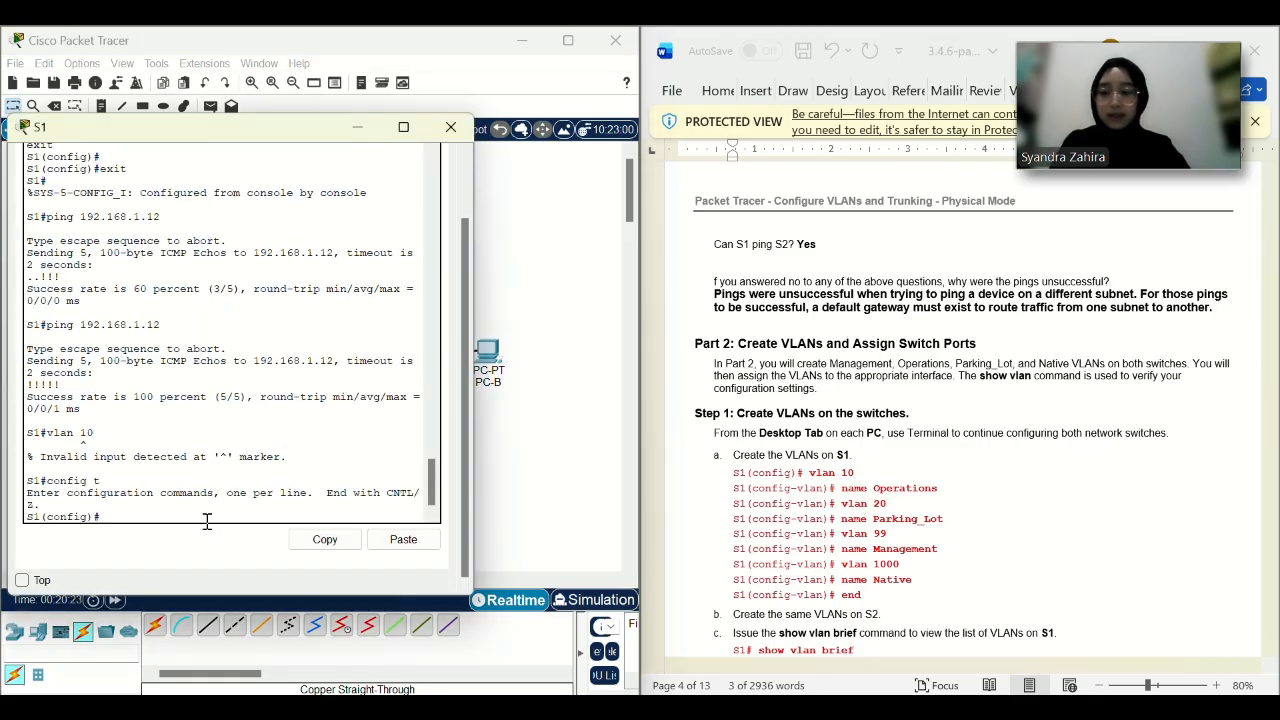
pyautogui.write('vlan 10')
pyautogui.press('Return')
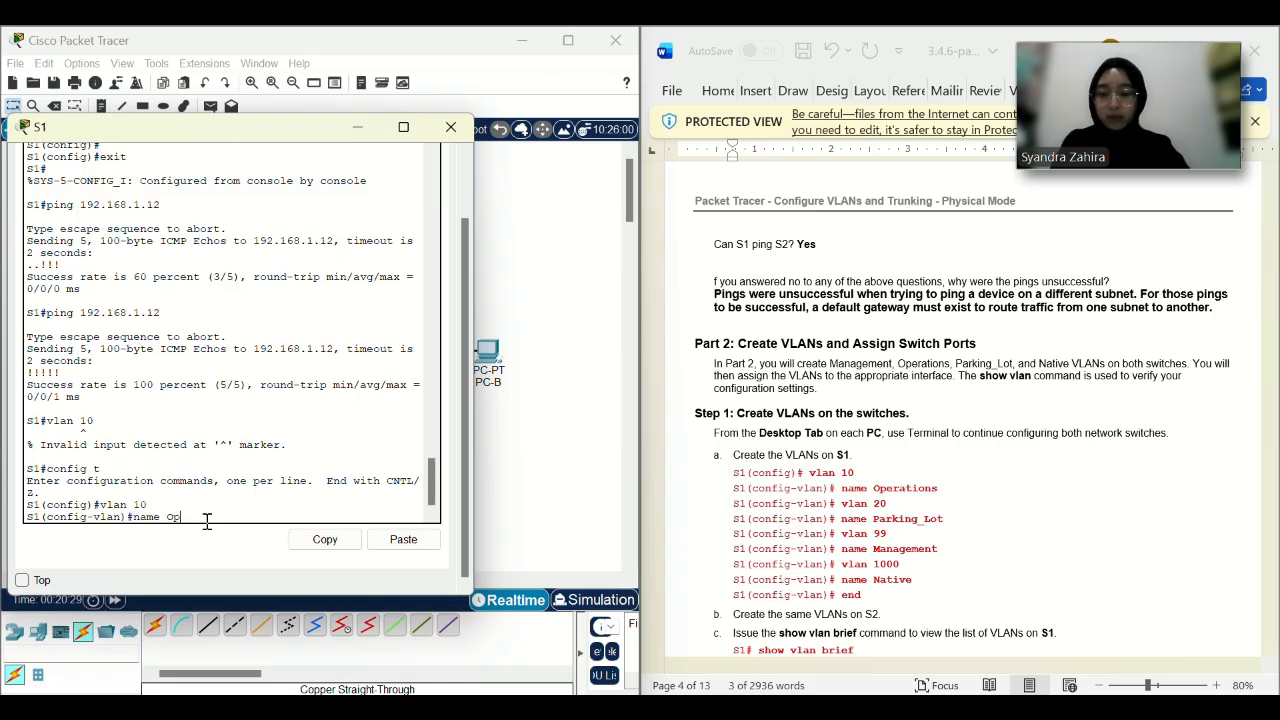
pyautogui.write('name Operation')
pyautogui.press('Return')
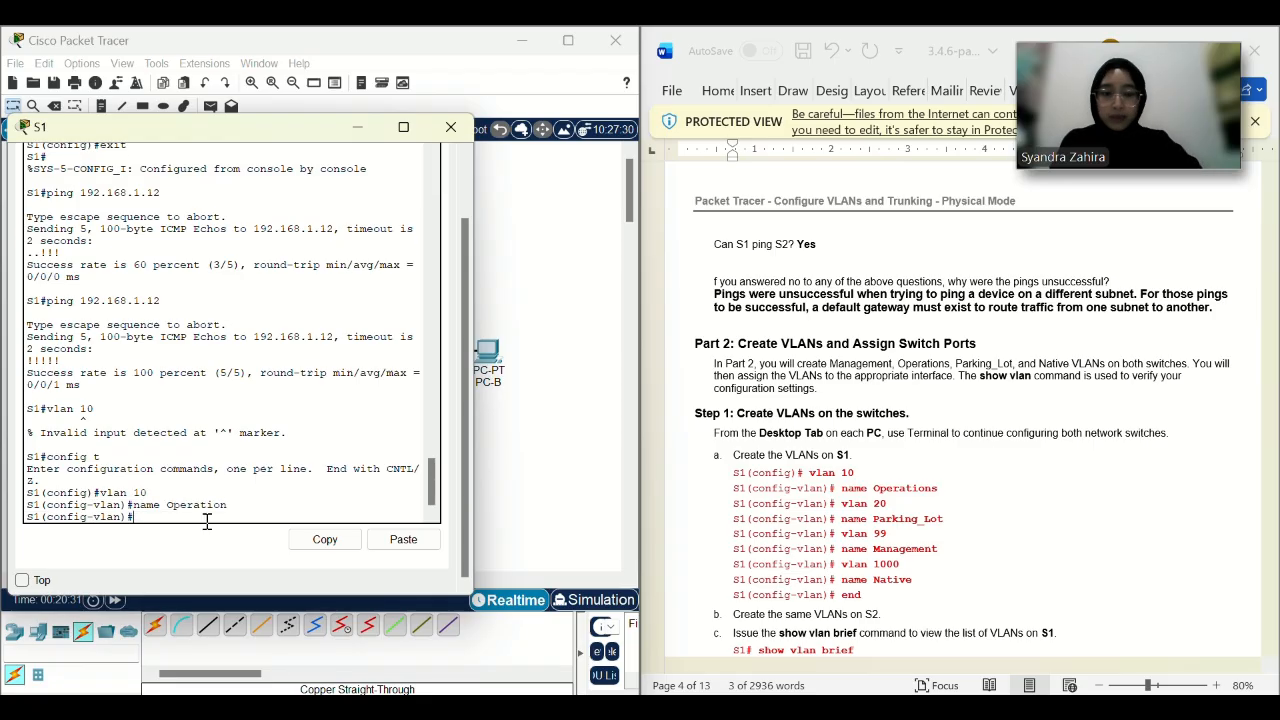
pyautogui.write('vlan 20')
pyautogui.press('Return')
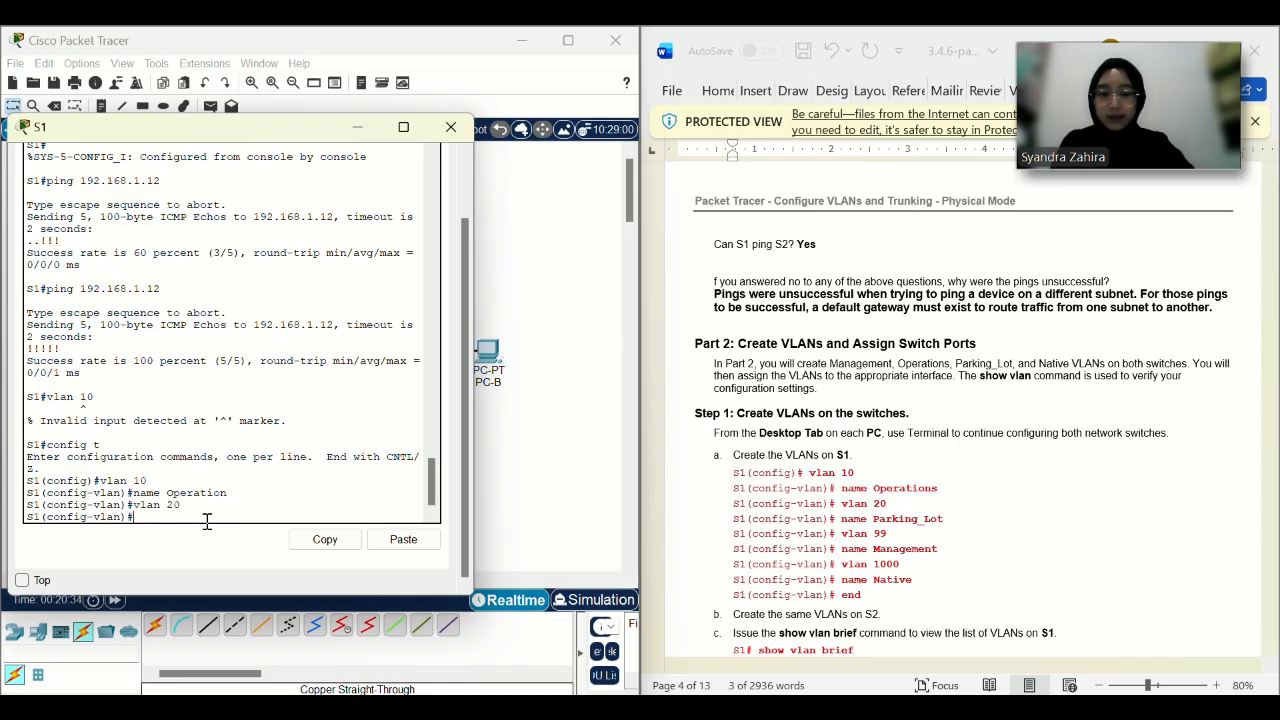
pyautogui.write('name Parking')
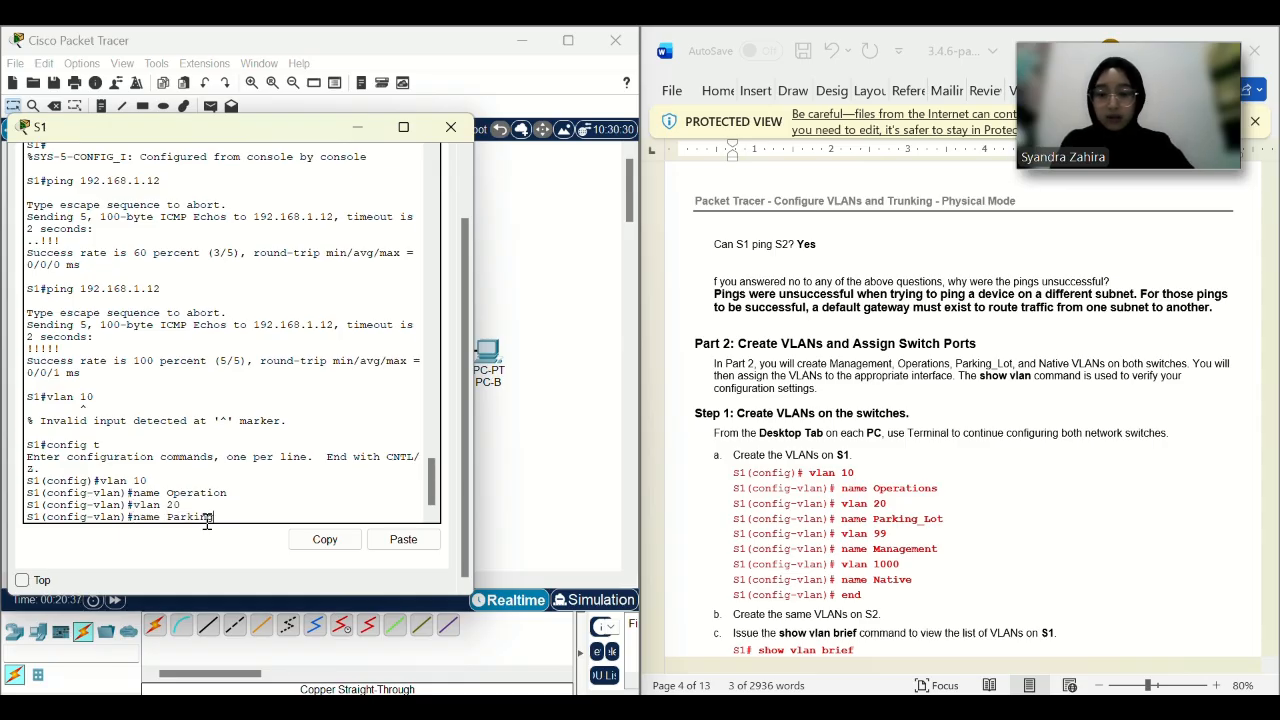
pyautogui.write('_Lo')
pyautogui.press('Return')
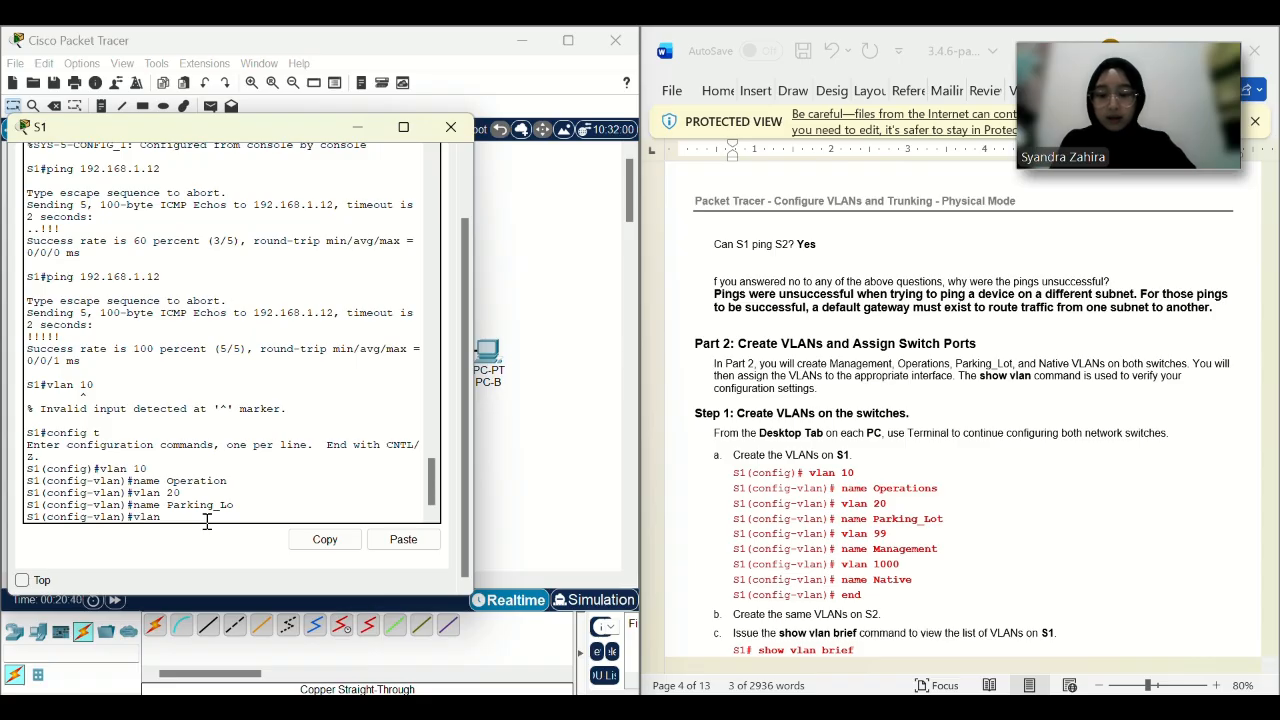
# Create VLAN 99 Management and VLAN 1000 Native, then end configuration mode.
pyautogui.write('vlan 99')
pyautogui.press('Return')
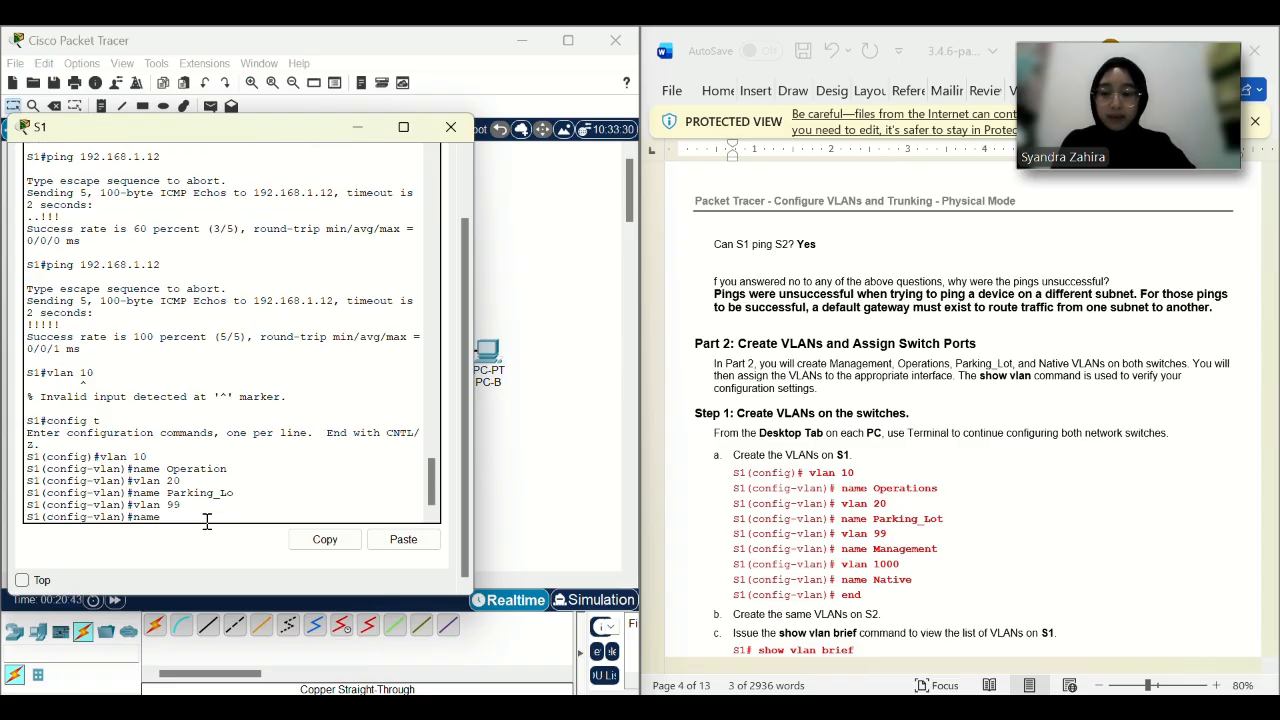
pyautogui.write('name Management')
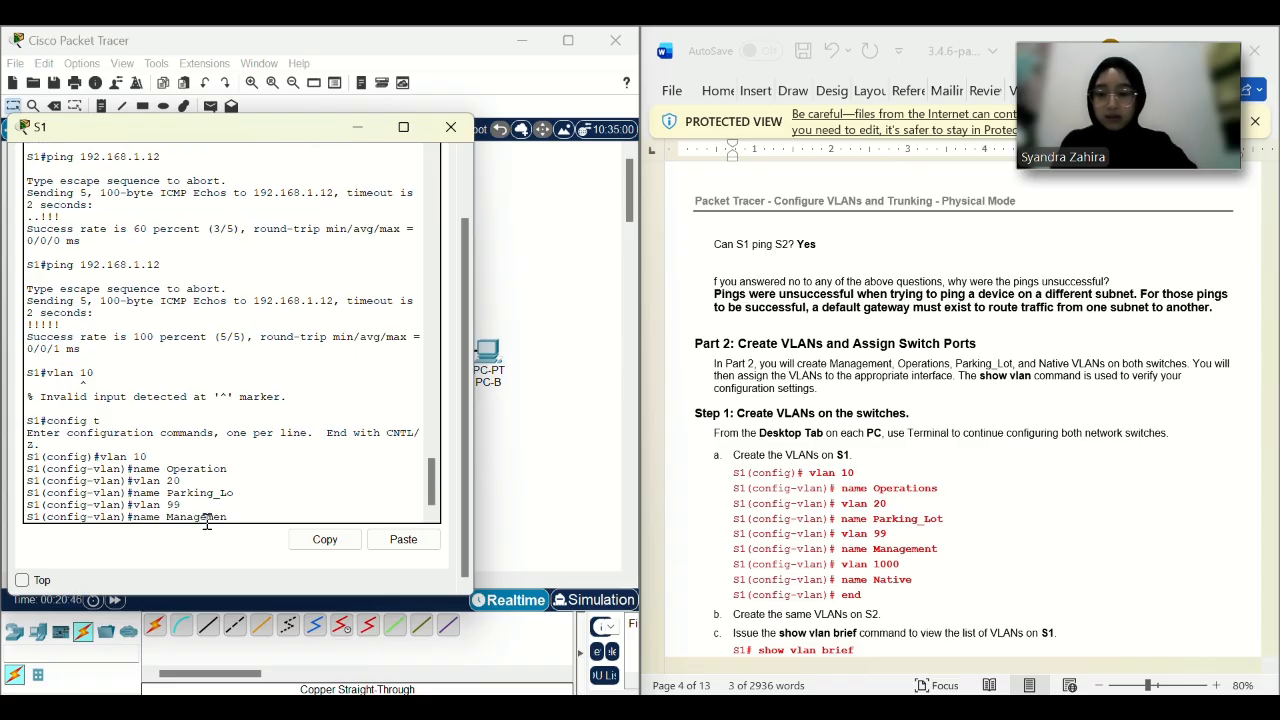
pyautogui.press('Return')
pyautogui.write('vlan 100')
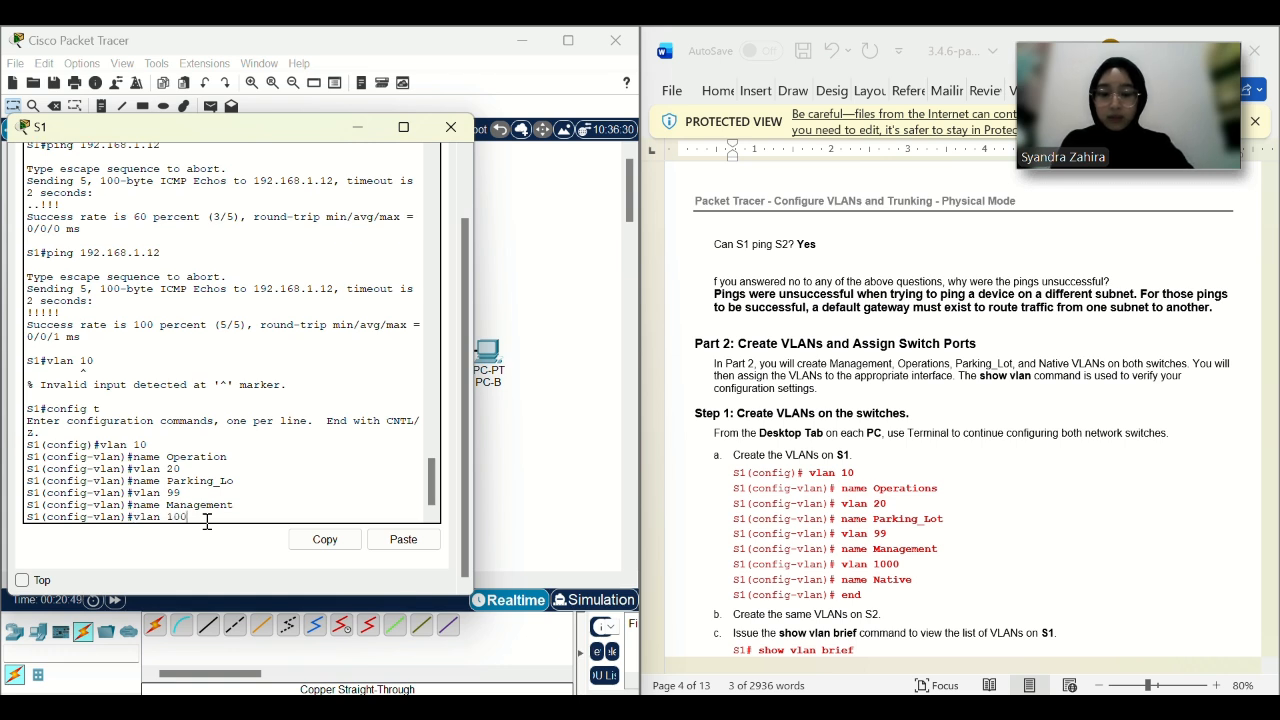
pyautogui.write('0')
pyautogui.press('Return')
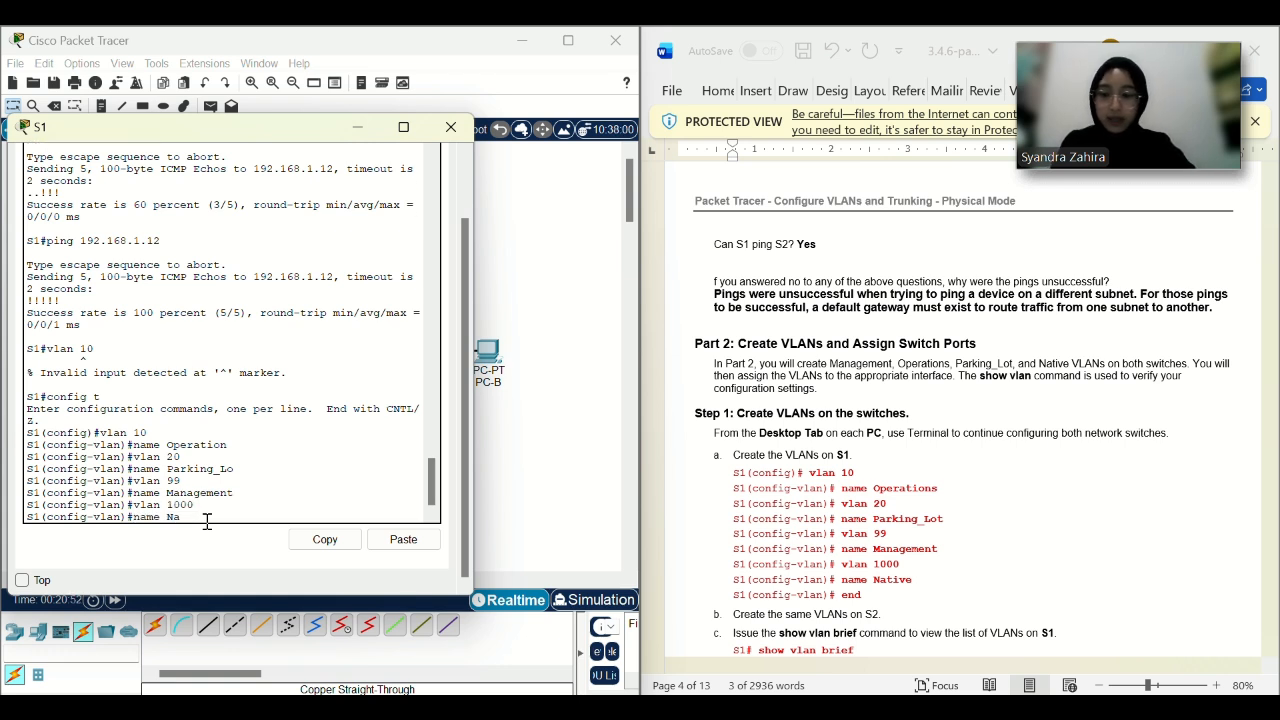
pyautogui.write('name Native')
pyautogui.press('Return')
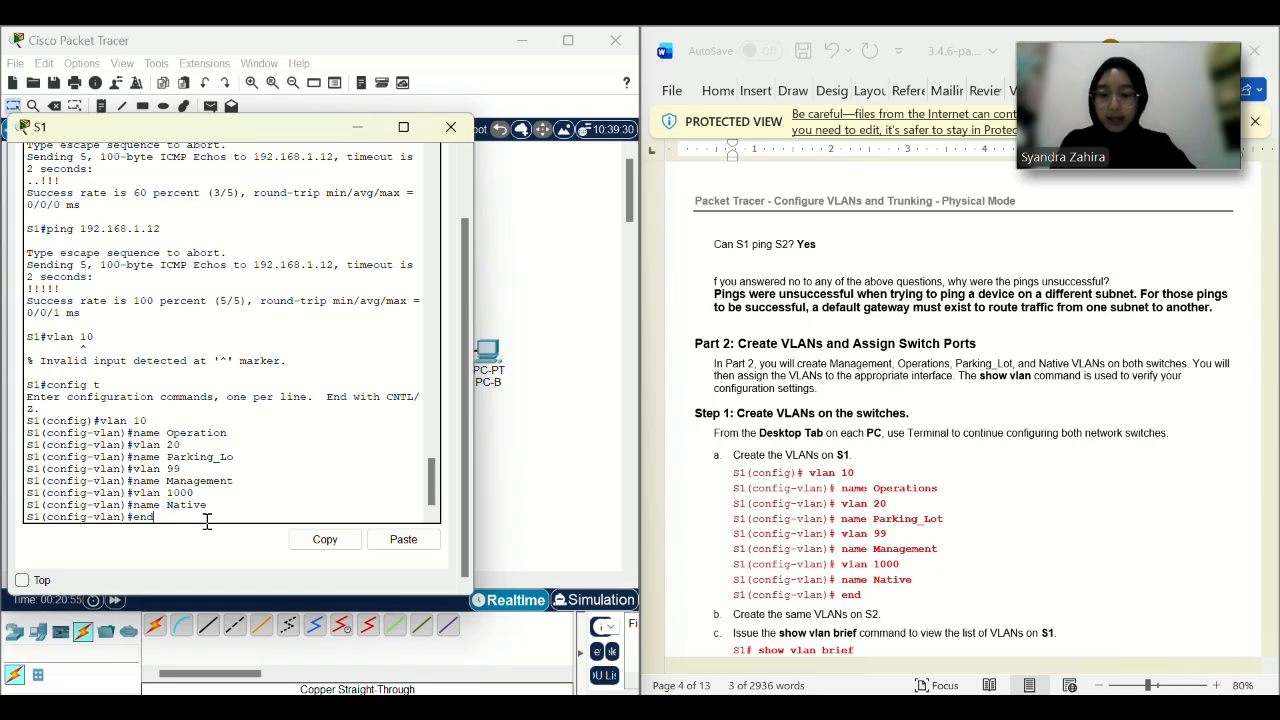
pyautogui.write('end')
pyautogui.press('Return')
pyautogui.scroll(-3, 899, 466)
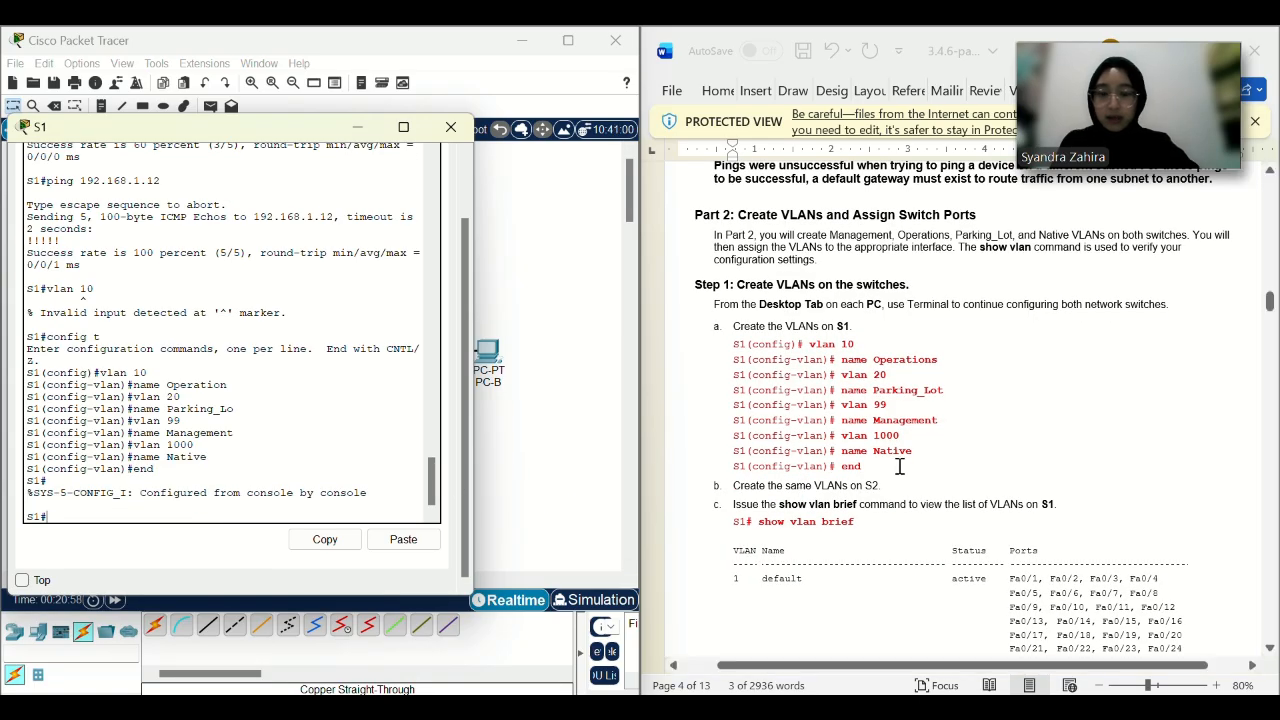
pyautogui.scroll(-2, 899, 466)
pyautogui.write('vlan brief')
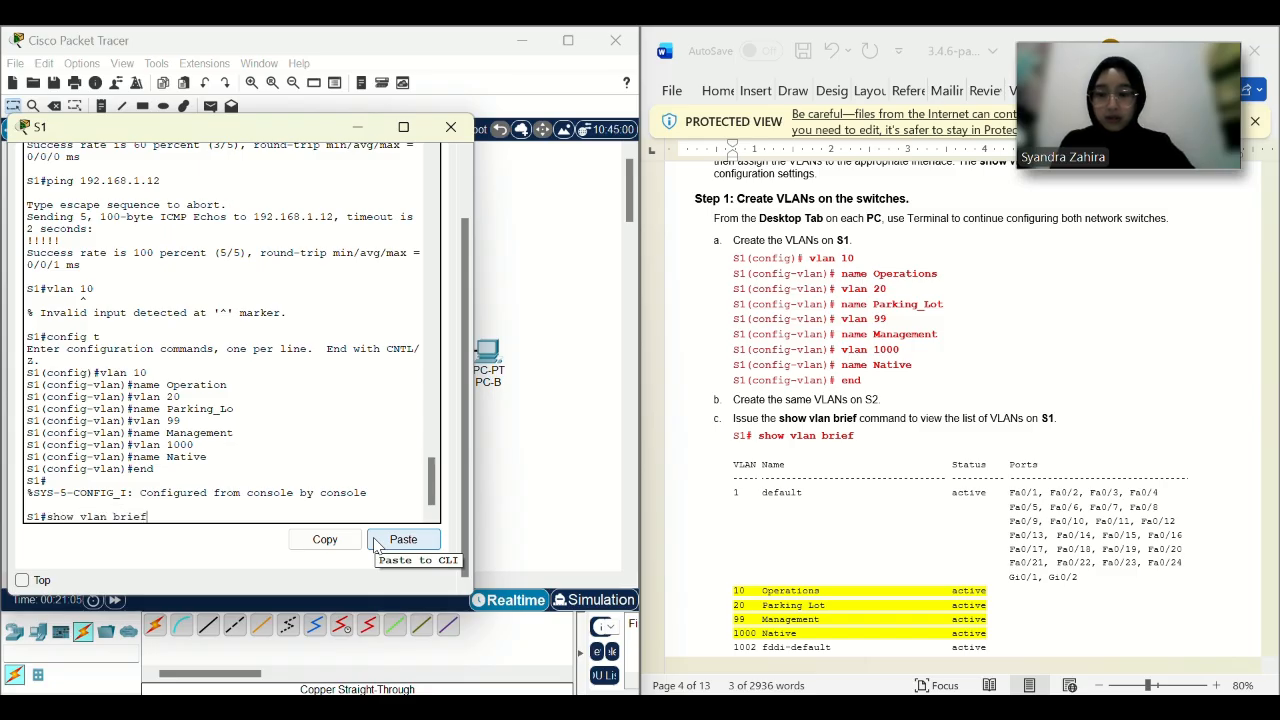
# Run show vlan brief on S1 and check VLANs 10, 20, 99 and 1000 are active.
pyautogui.press('Return')
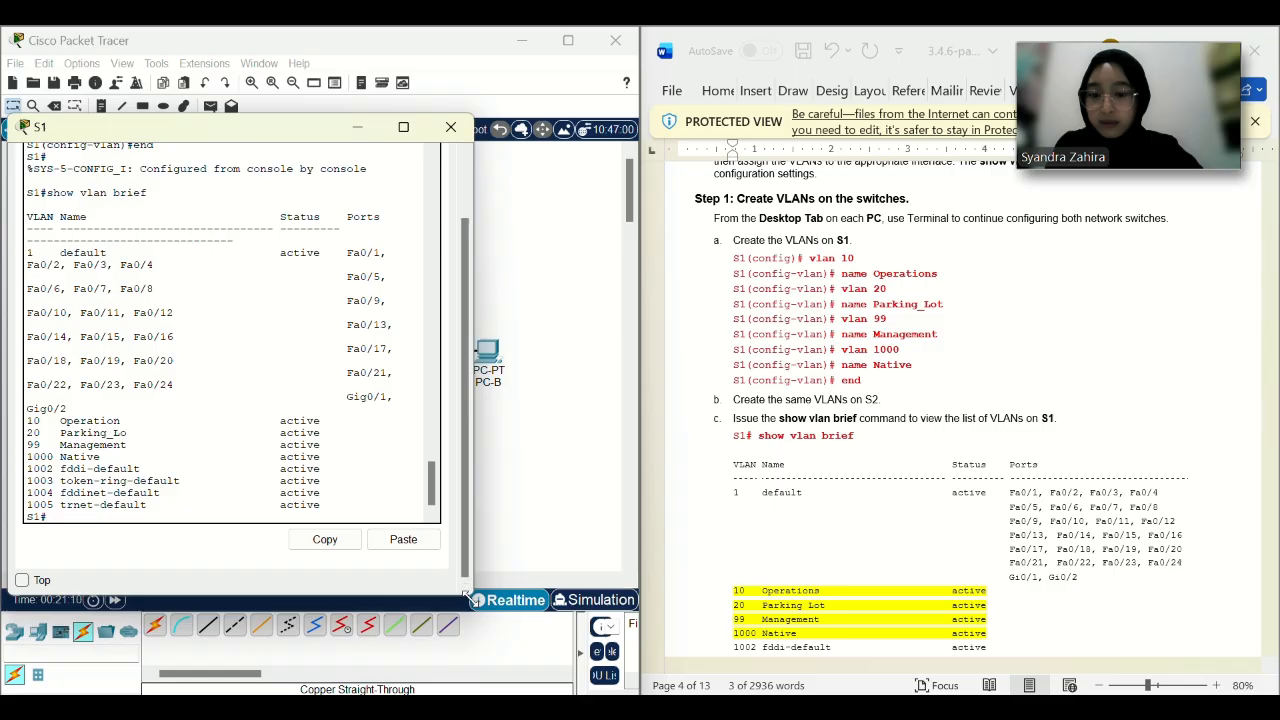
pyautogui.moveTo(470, 590); pyautogui.dragTo(630, 686)
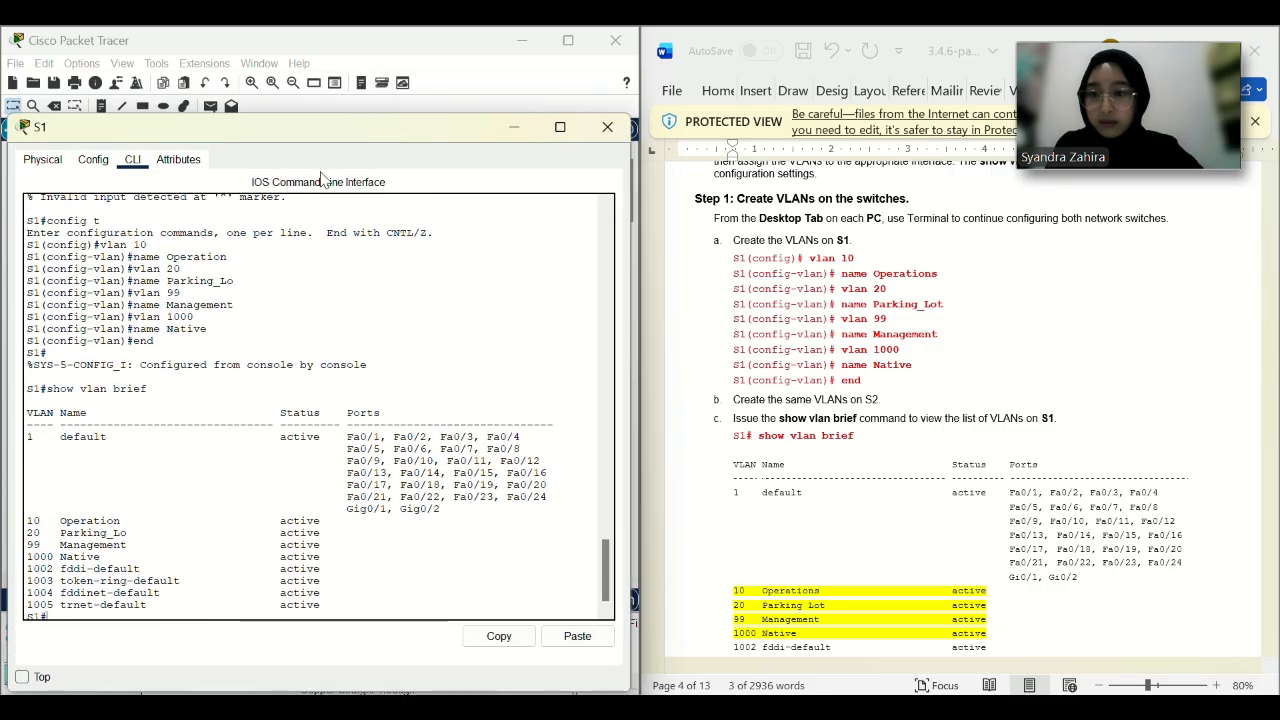
pyautogui.moveTo(312, 134); pyautogui.dragTo(308, 58)
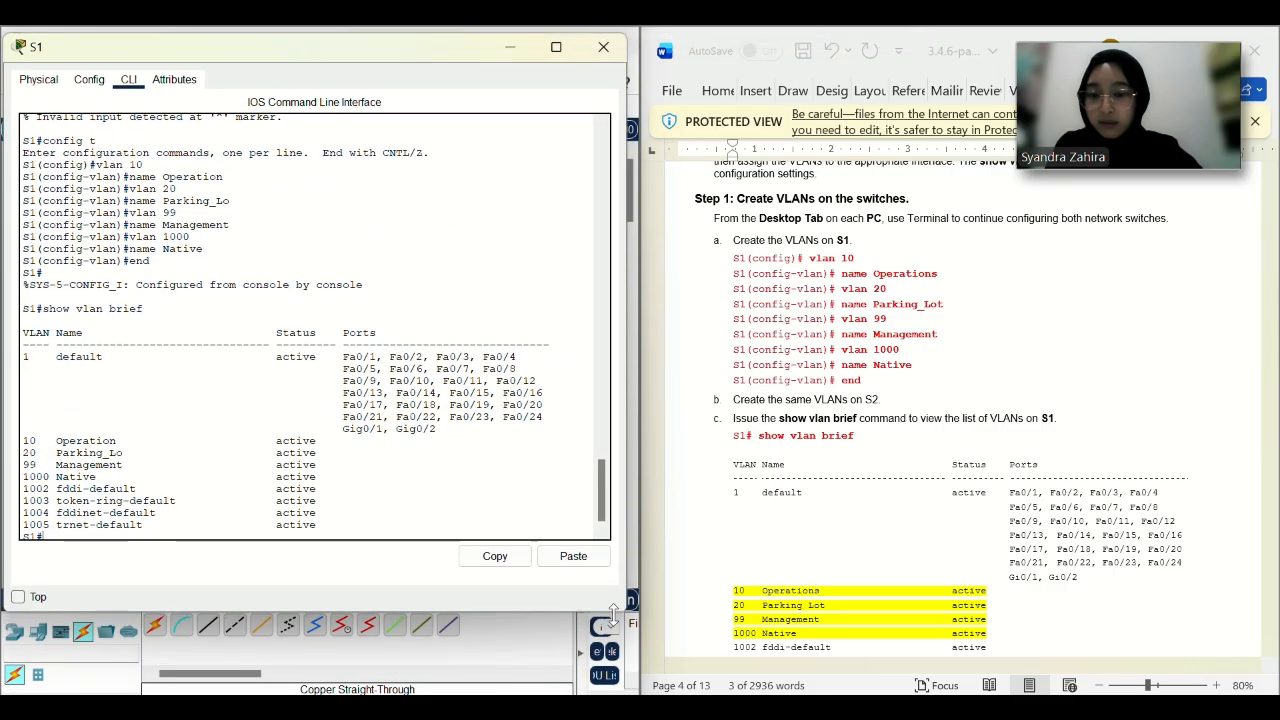
pyautogui.moveTo(620, 612); pyautogui.dragTo(624, 681)
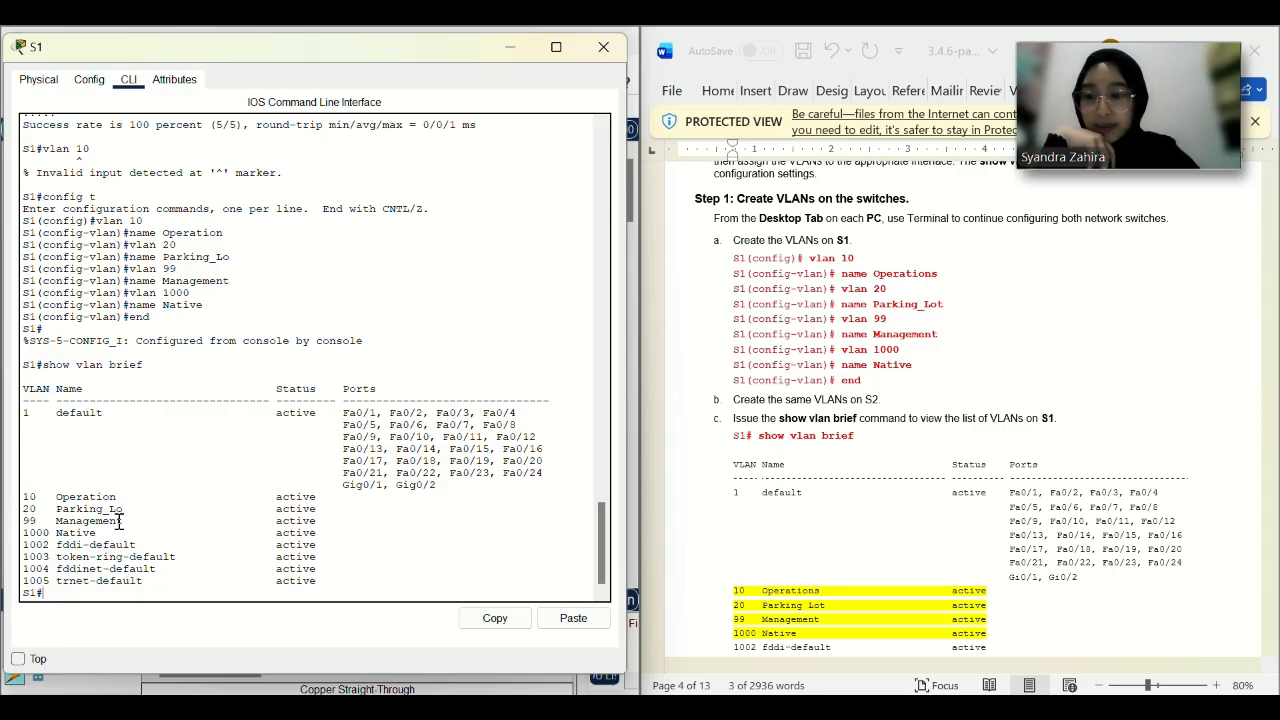
pyautogui.scroll(-2, 787, 458)
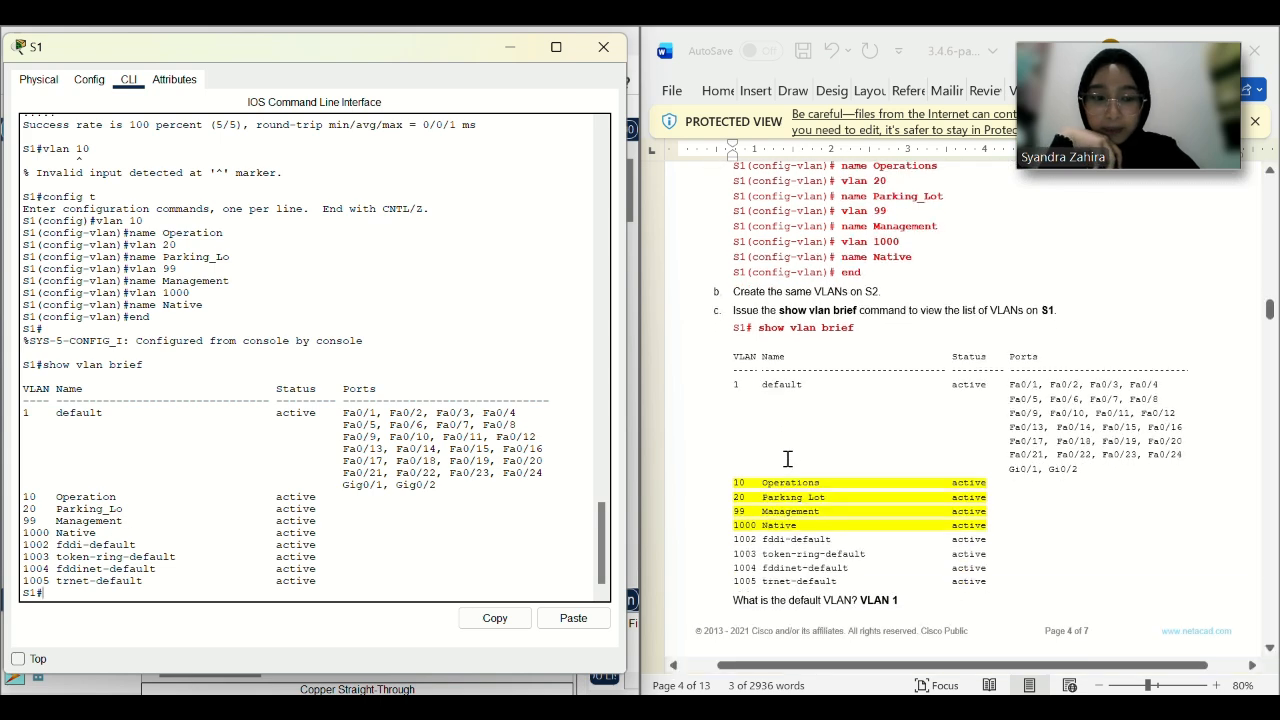
pyautogui.scroll(-8, 787, 458)
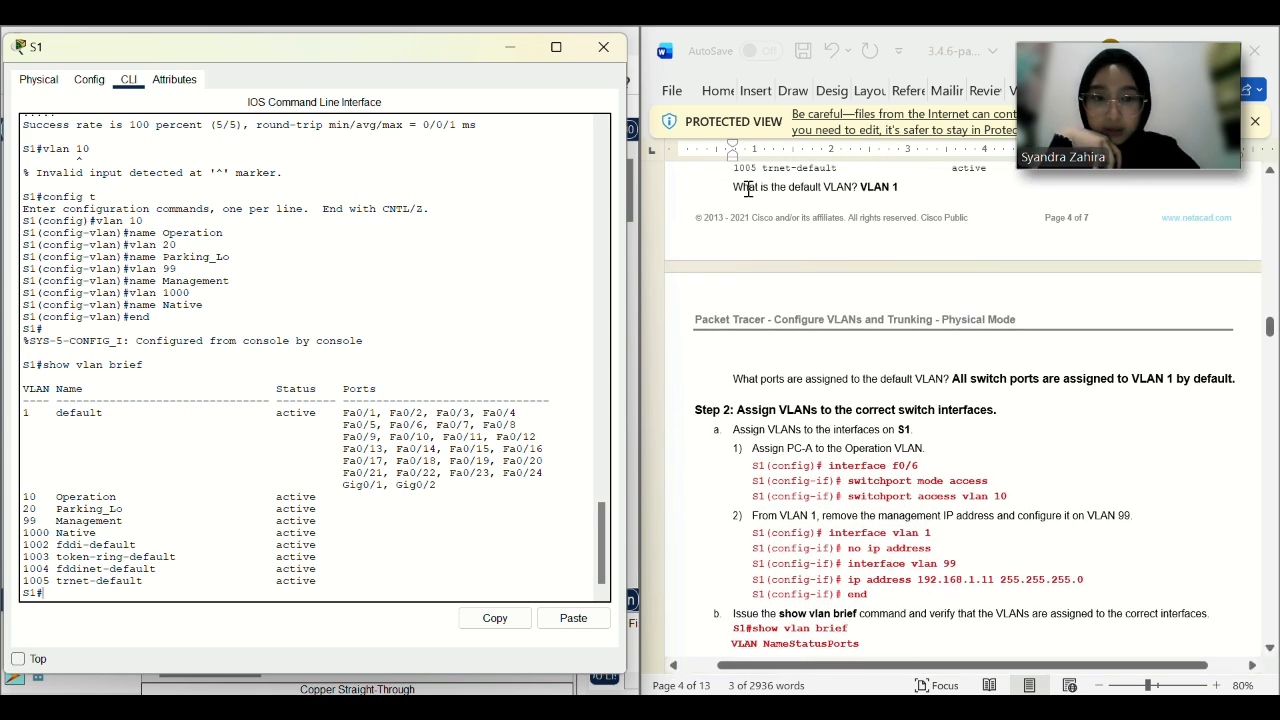
pyautogui.scroll(2, 748, 188)
pyautogui.scroll(1, 800, 322)
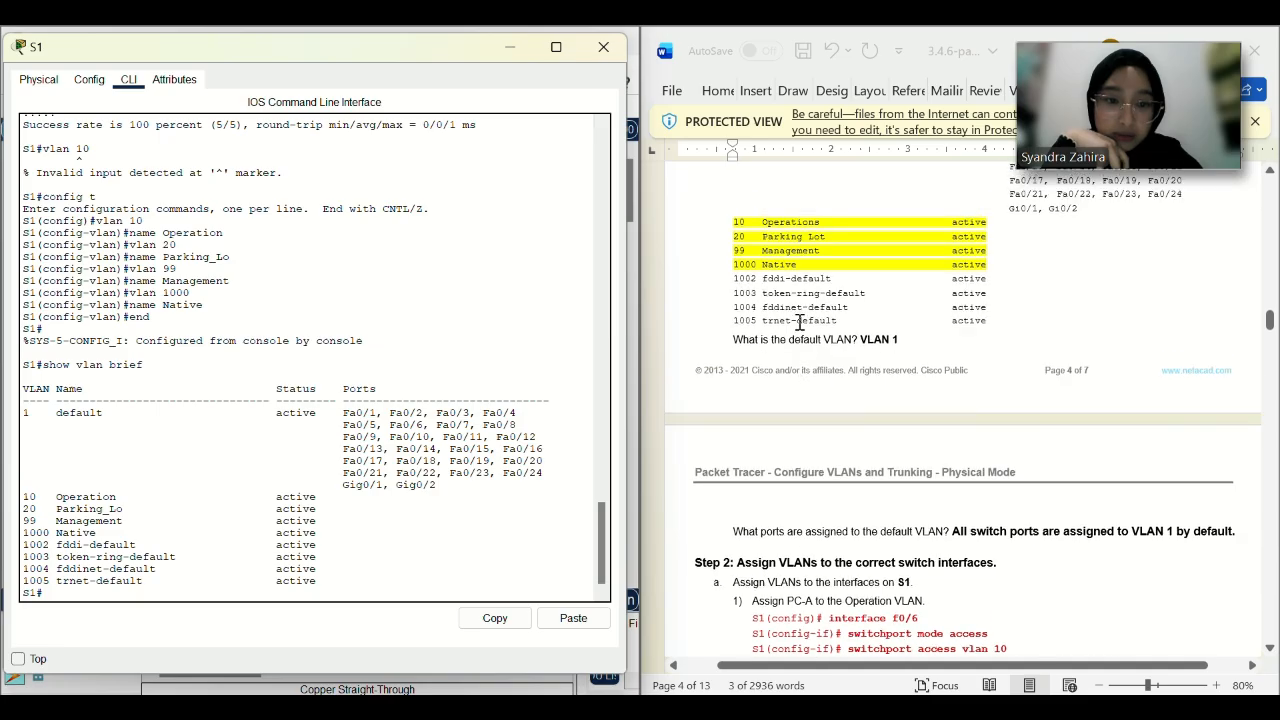
pyautogui.scroll(2, 800, 322)
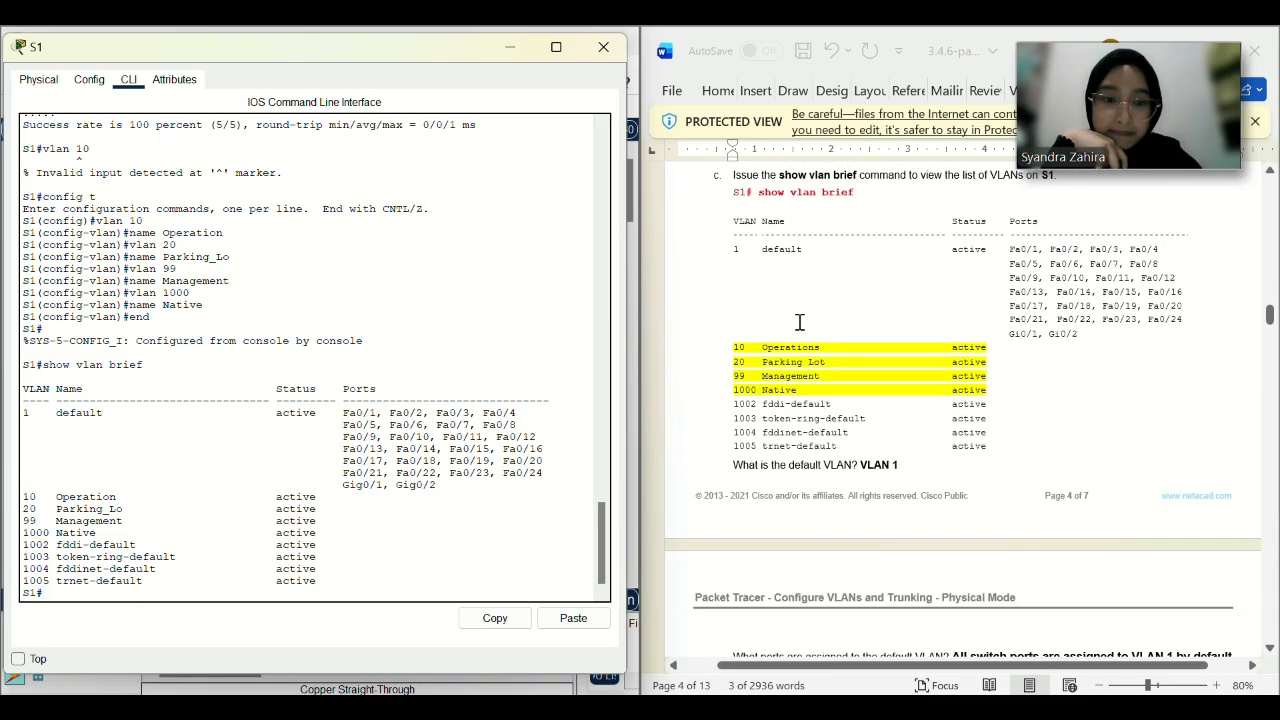
pyautogui.scroll(-1, 863, 452)
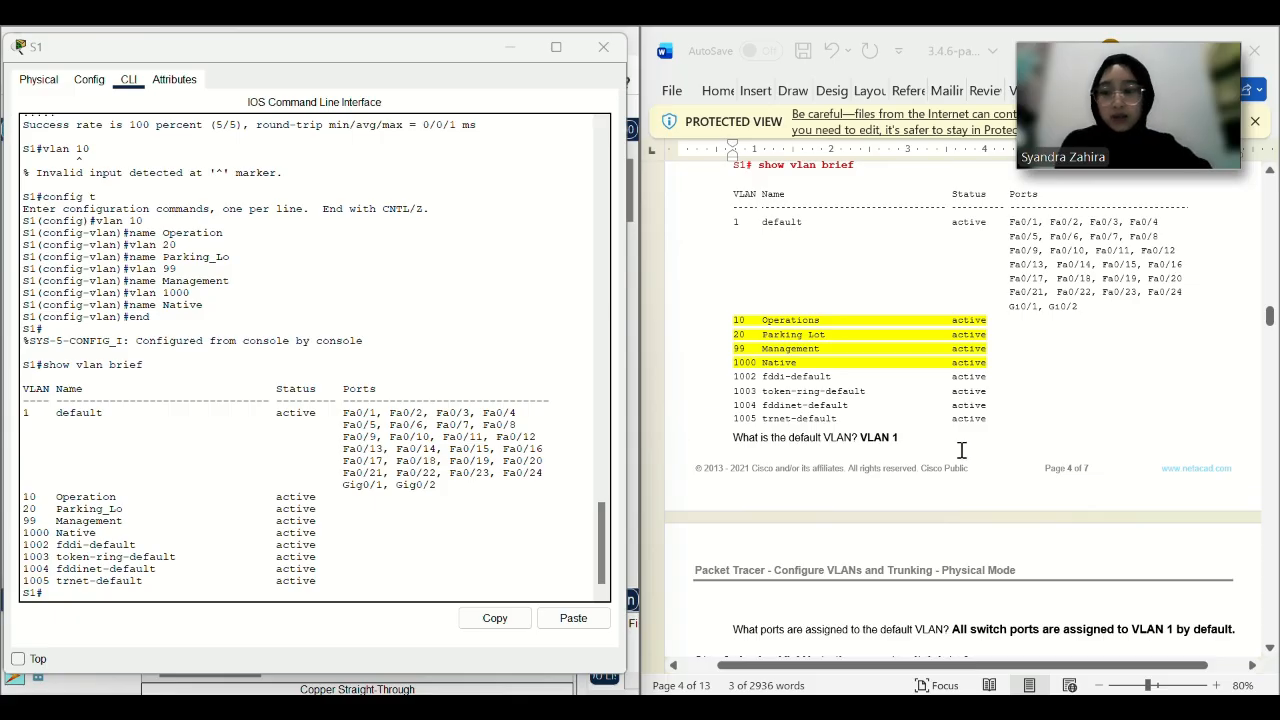
pyautogui.scroll(-1, 961, 451)
pyautogui.scroll(-2, 780, 484)
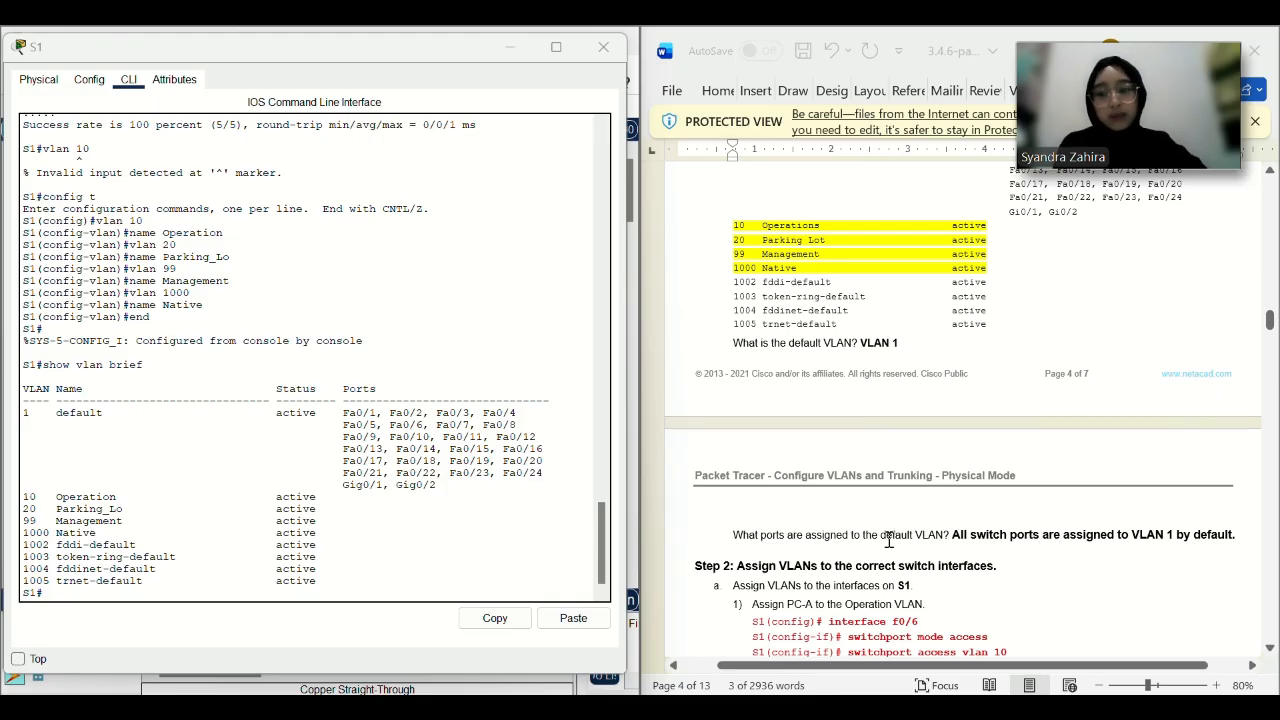
pyautogui.scroll(-4, 888, 540)
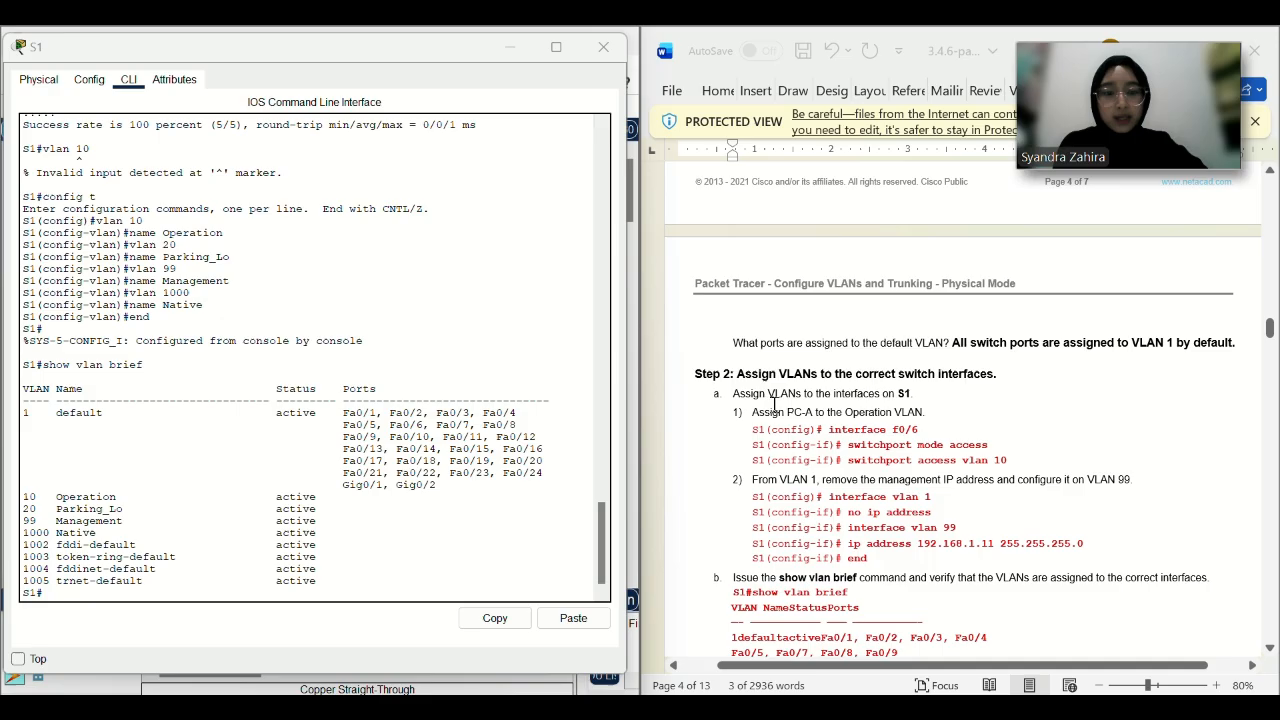
pyautogui.scroll(-2, 775, 404)
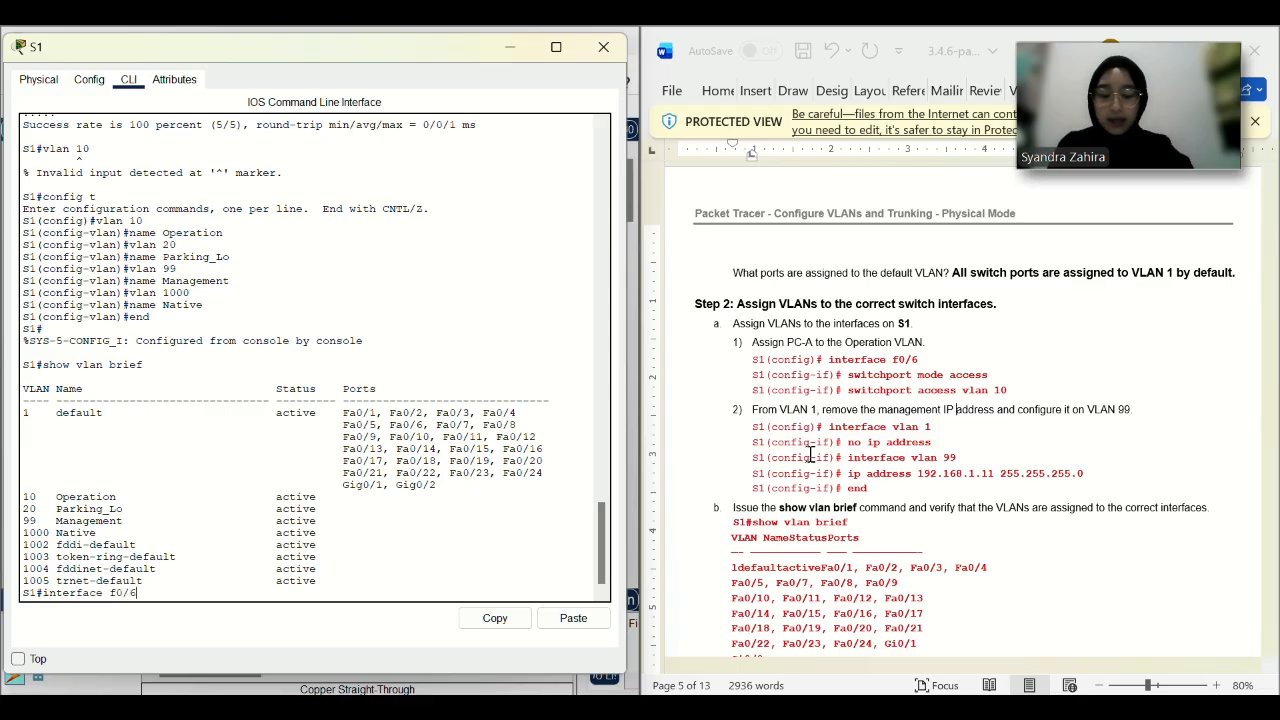
# On S1, enter global configuration mode and select interface f0/6.
pyautogui.press('Return')
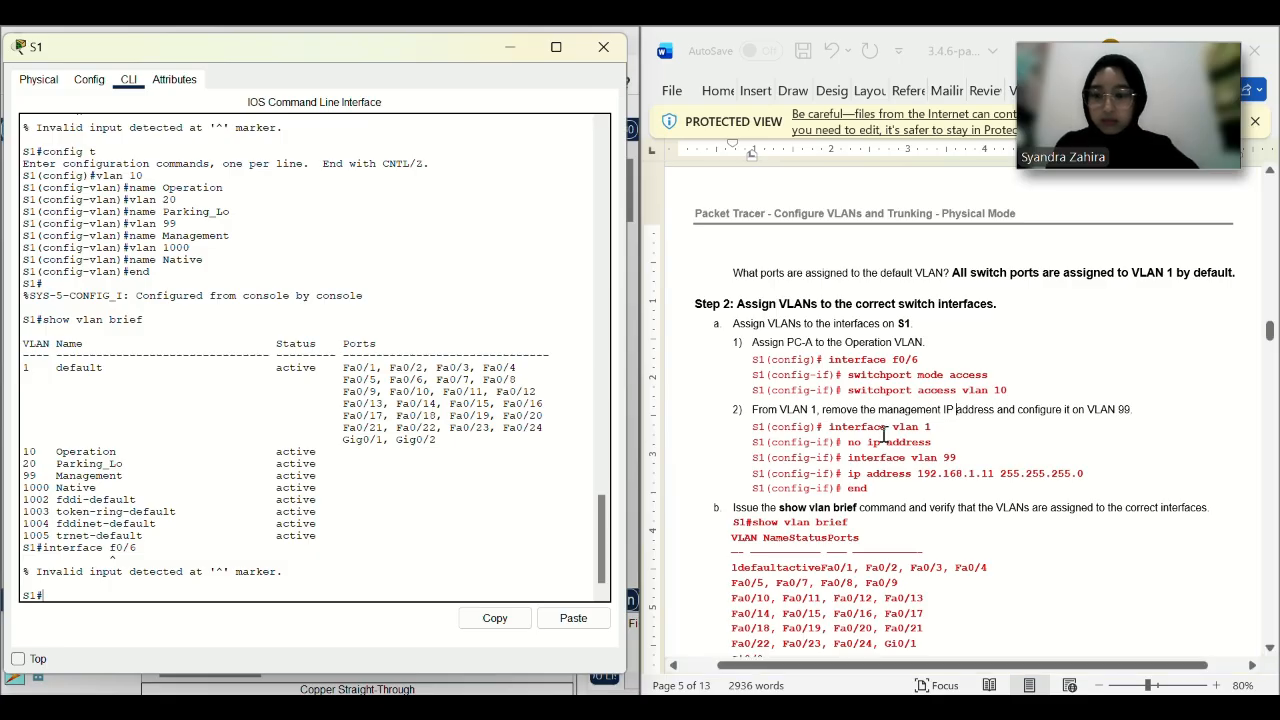
pyautogui.write('config')
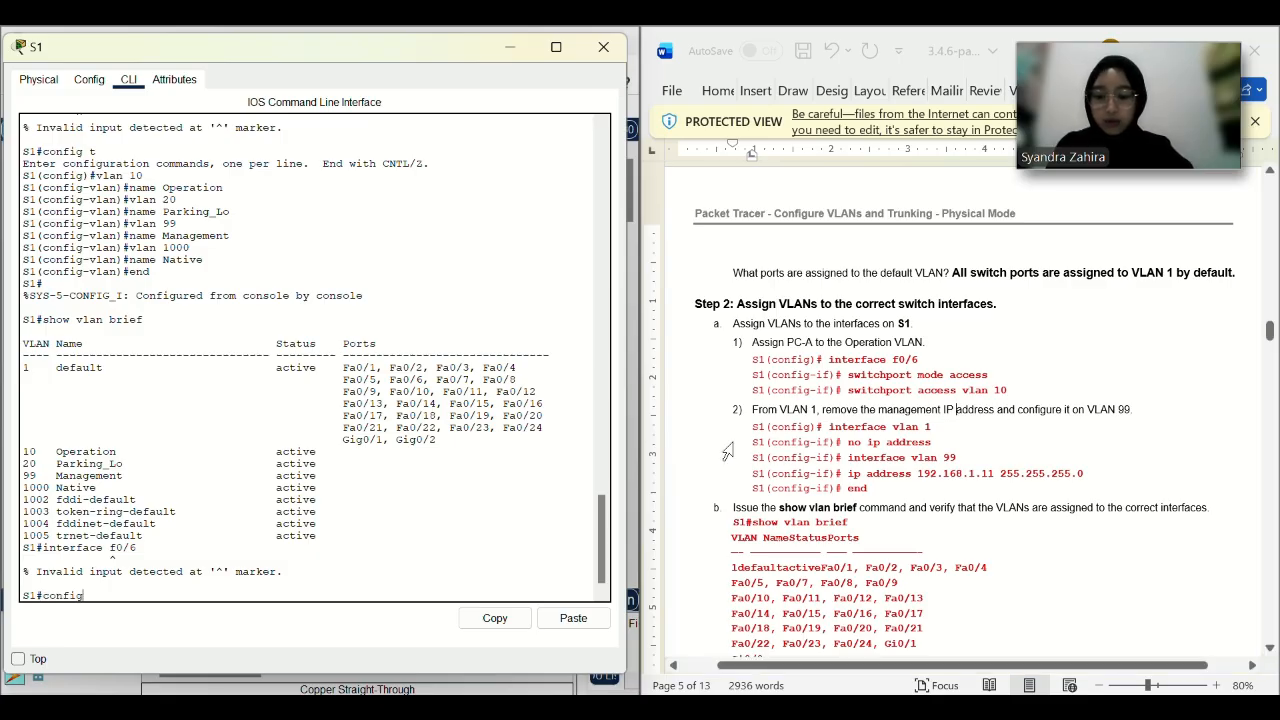
pyautogui.write(' t')
pyautogui.press('Return')
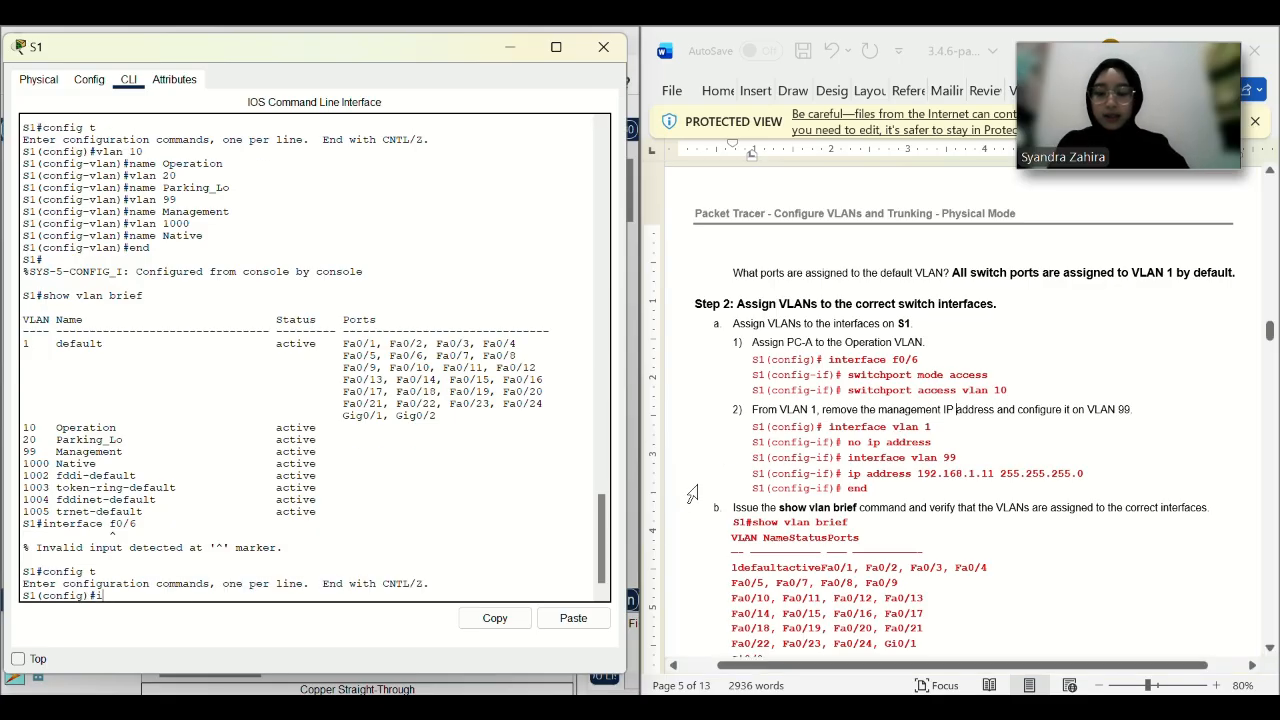
pyautogui.press('Up')
pyautogui.press('Up')
pyautogui.press('Up')
pyautogui.press('Down')
pyautogui.press('Down')
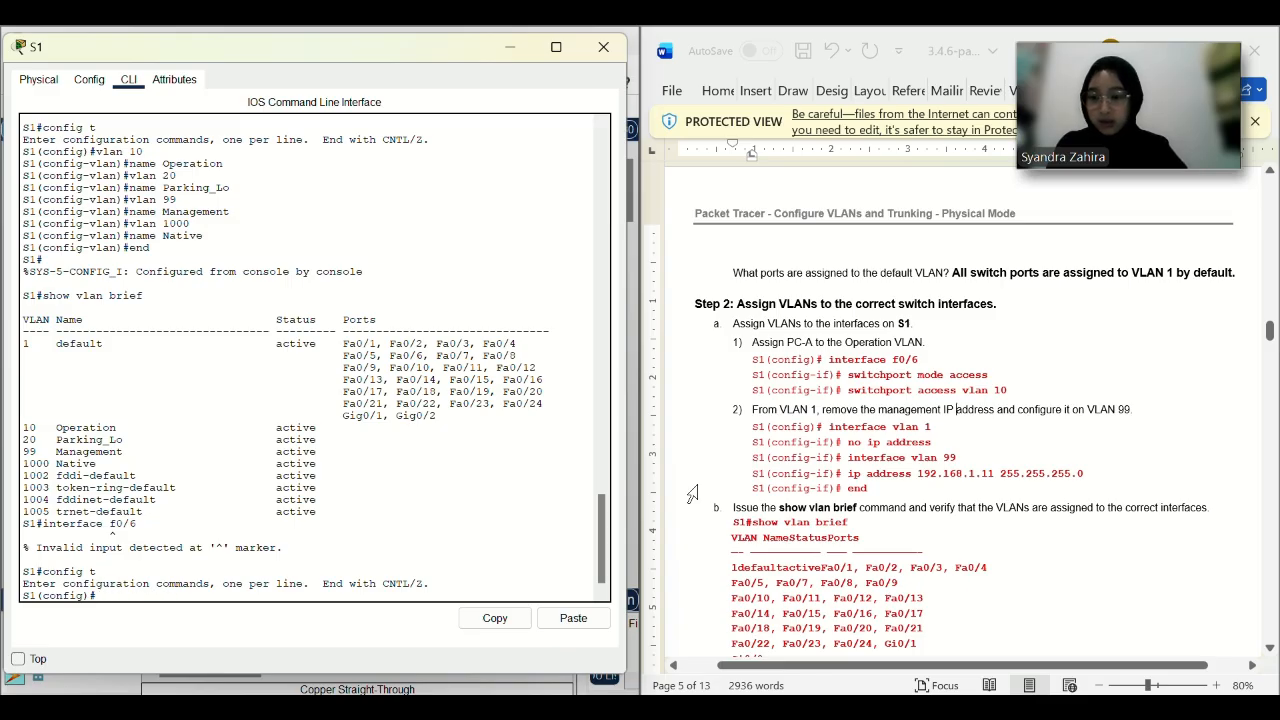
pyautogui.press('Up')
pyautogui.press('Down')
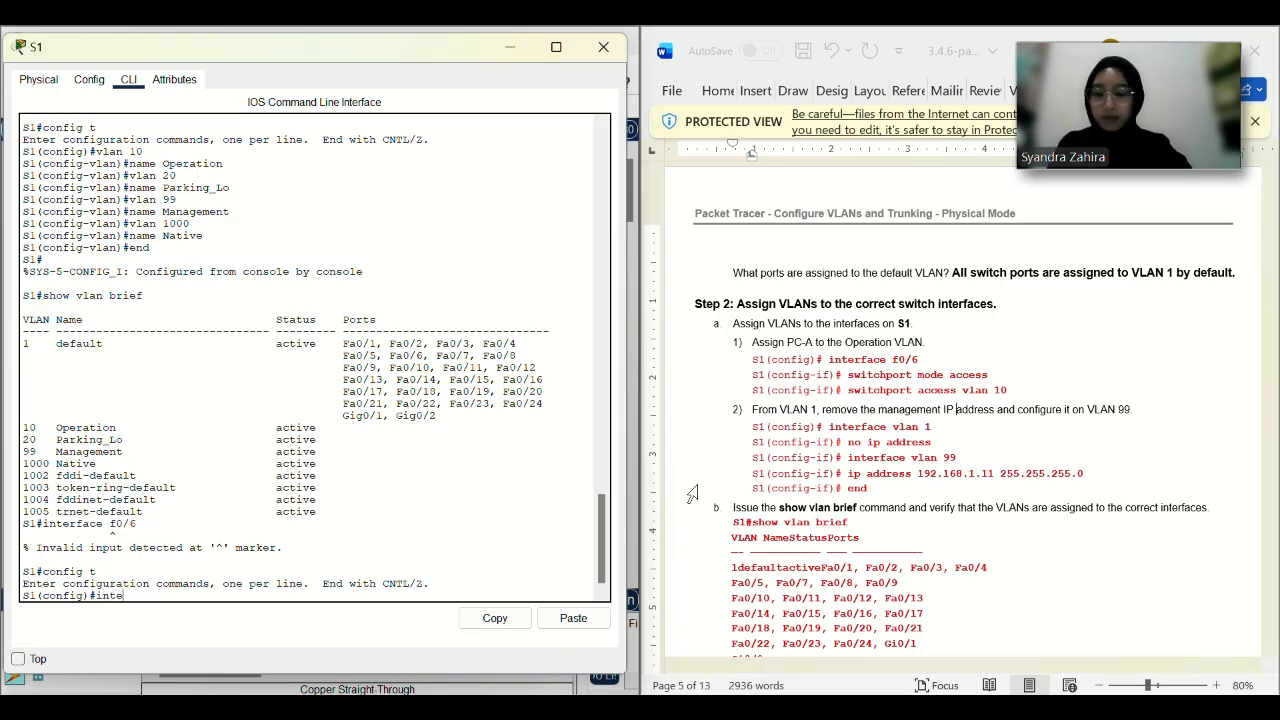
pyautogui.write('interface f0/6')
pyautogui.press('Return')
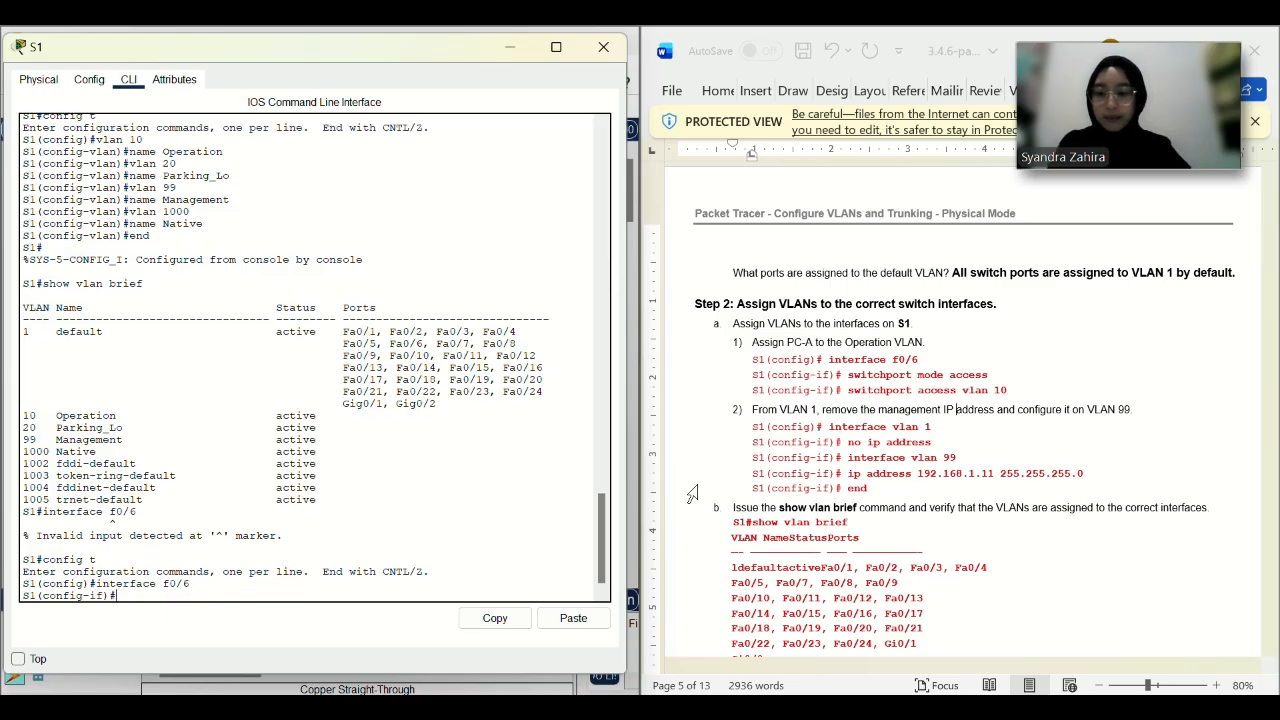
# Make f0/6 an access port in VLAN 10.
pyautogui.moveTo(992, 376); pyautogui.dragTo(849, 376)
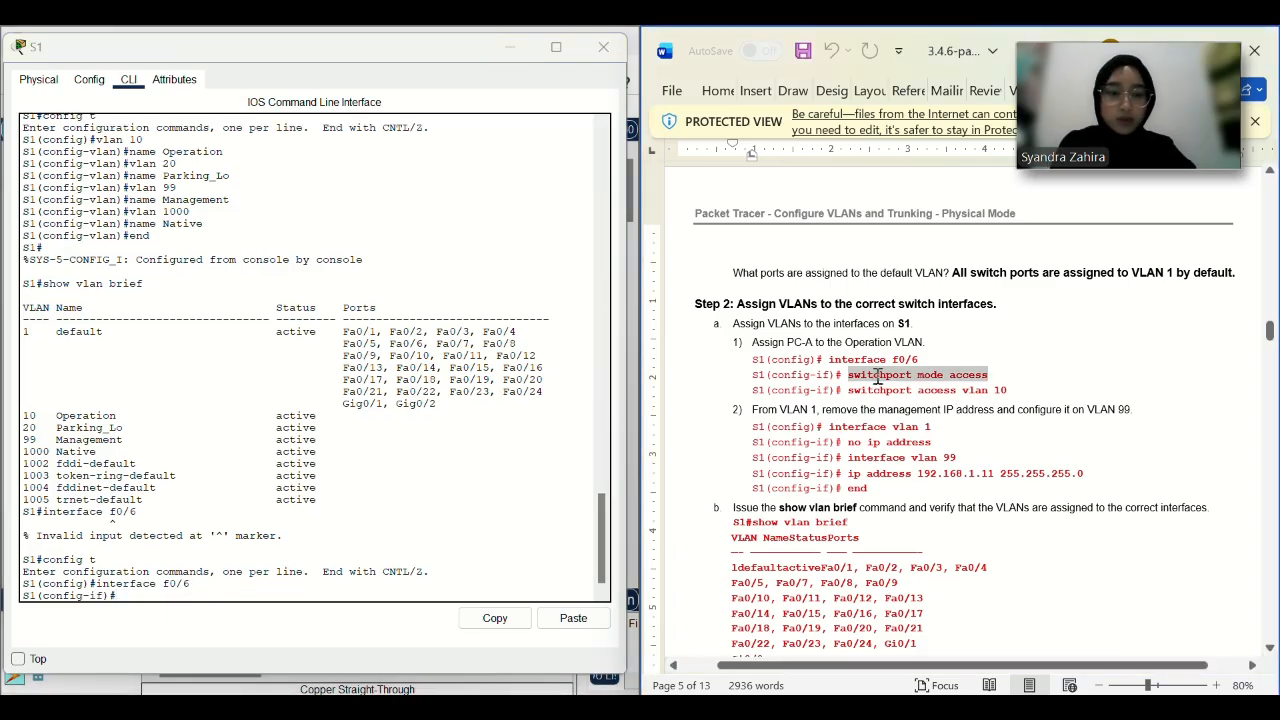
pyautogui.hotkey('ctrl', 'c')
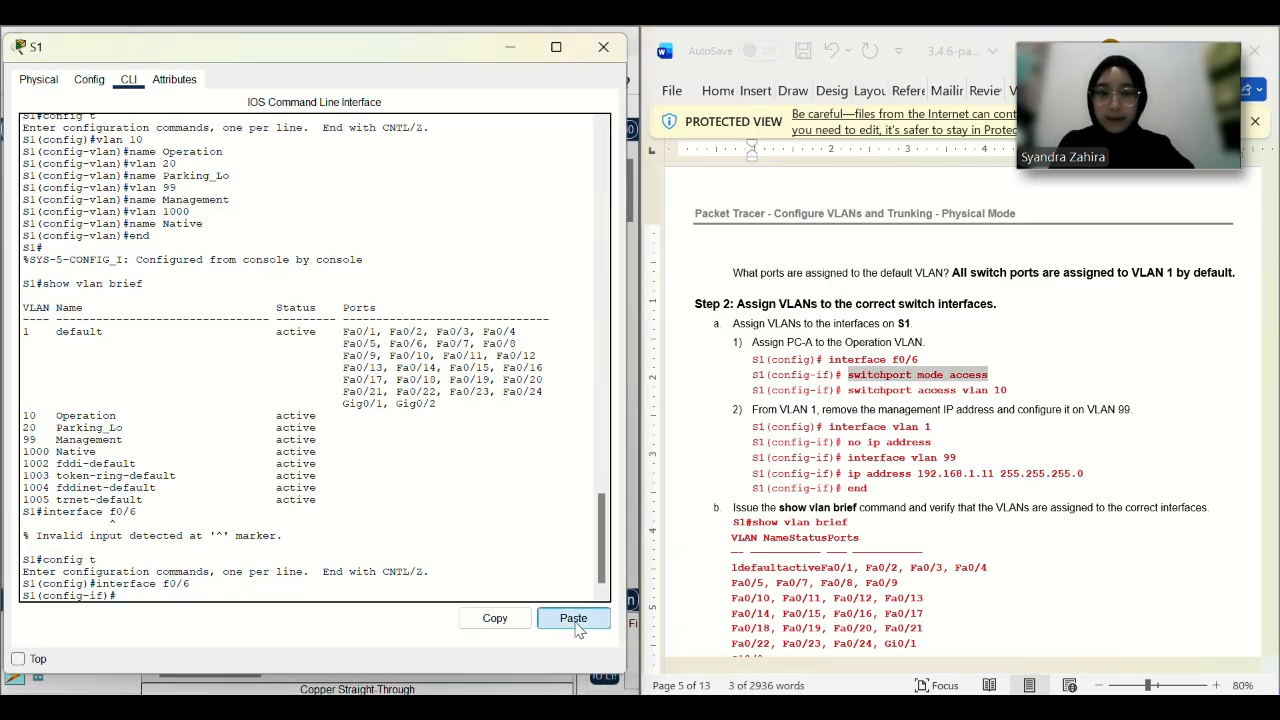
pyautogui.click(573, 618)
pyautogui.press('Return')
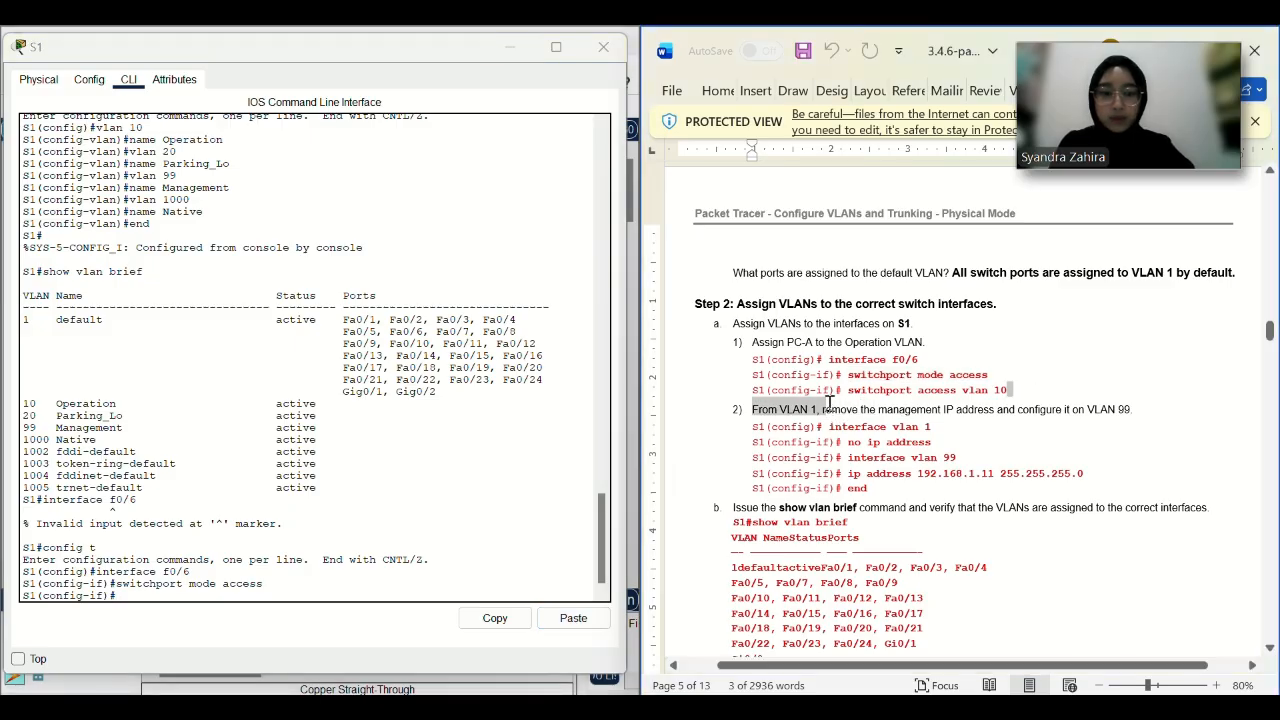
pyautogui.moveTo(1008, 391); pyautogui.dragTo(848, 393)
pyautogui.hotkey('ctrl', 'c')
pyautogui.click(573, 618)
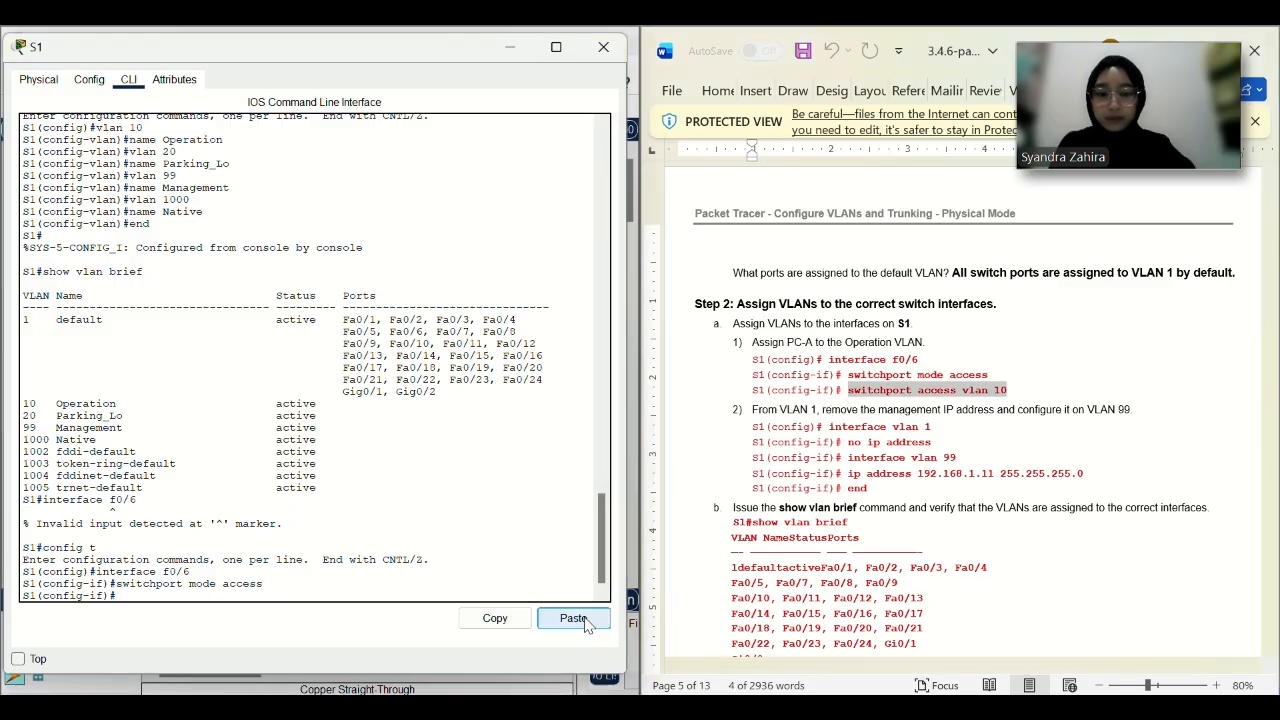
pyautogui.press('Return')
# Remove the IP address from interface VLAN 1.
pyautogui.moveTo(938, 430); pyautogui.dragTo(829, 428)
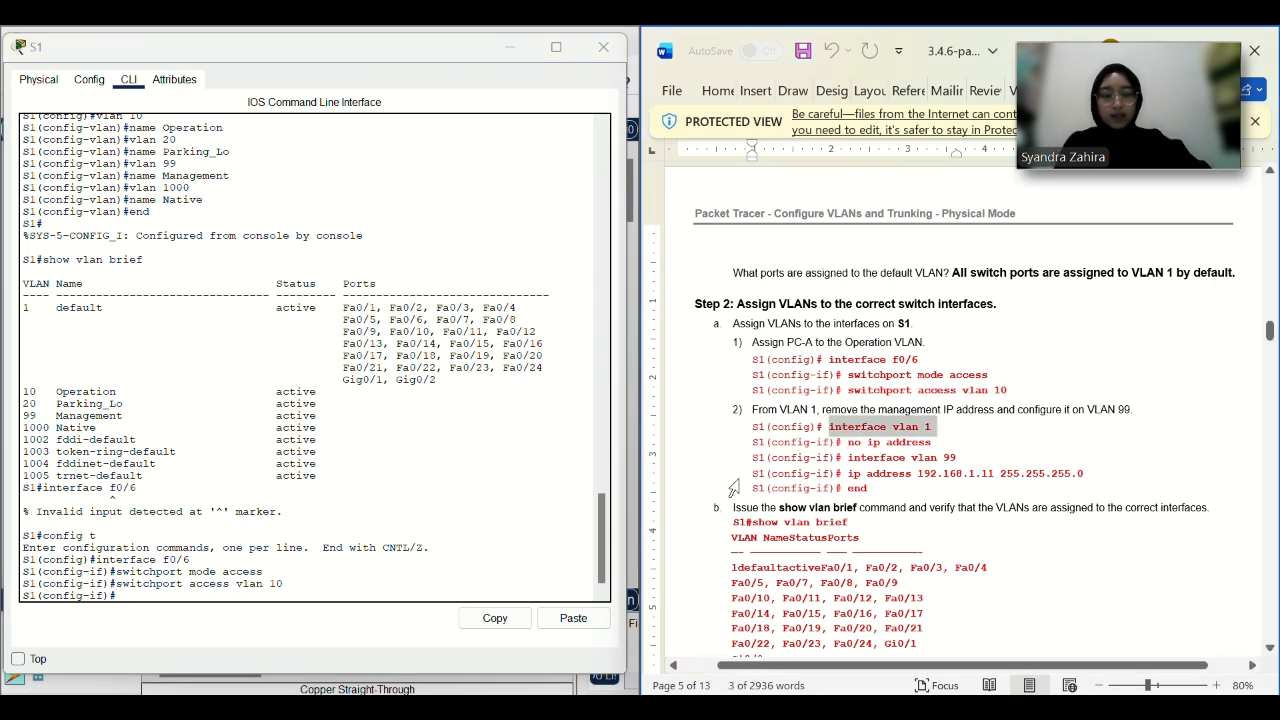
pyautogui.click(573, 618)
pyautogui.press('Return')
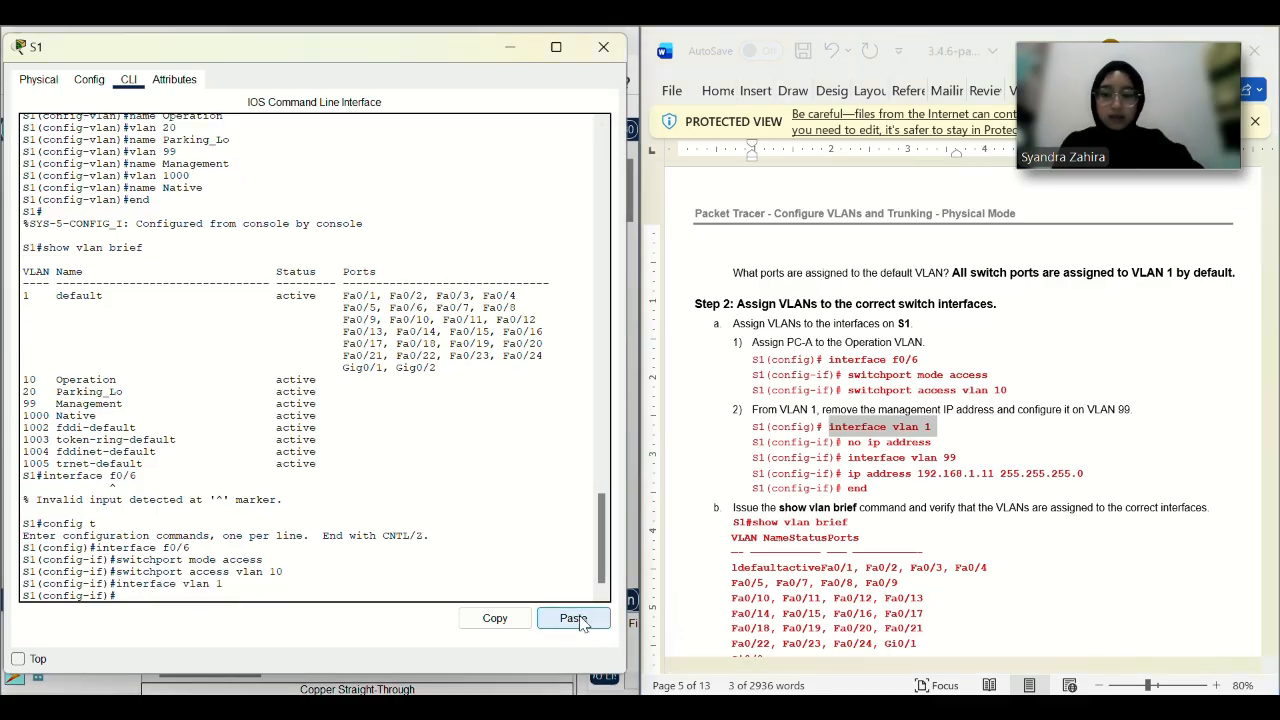
pyautogui.moveTo(963, 444); pyautogui.dragTo(847, 443)
pyautogui.click(589, 630)
pyautogui.press('Return')
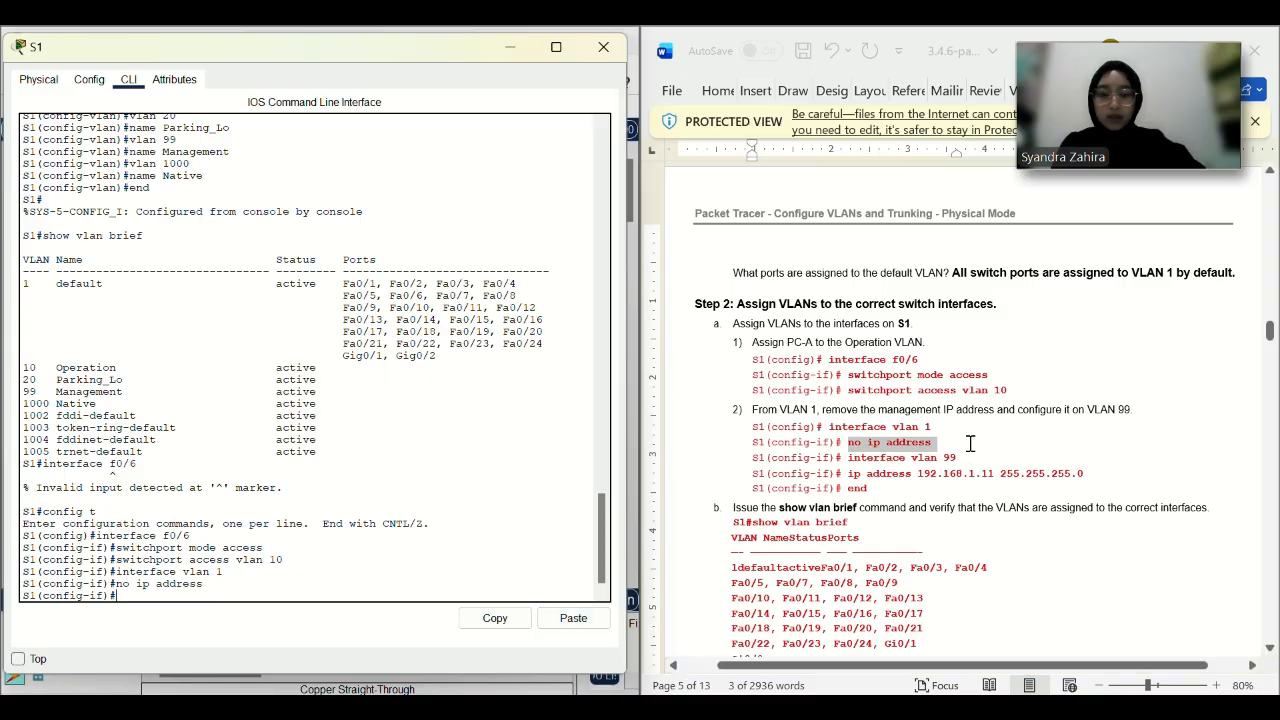
# Give interface VLAN 99 the address 192.168.1.11 255.255.255.0, then end.
pyautogui.moveTo(958, 457); pyautogui.dragTo(862, 462)
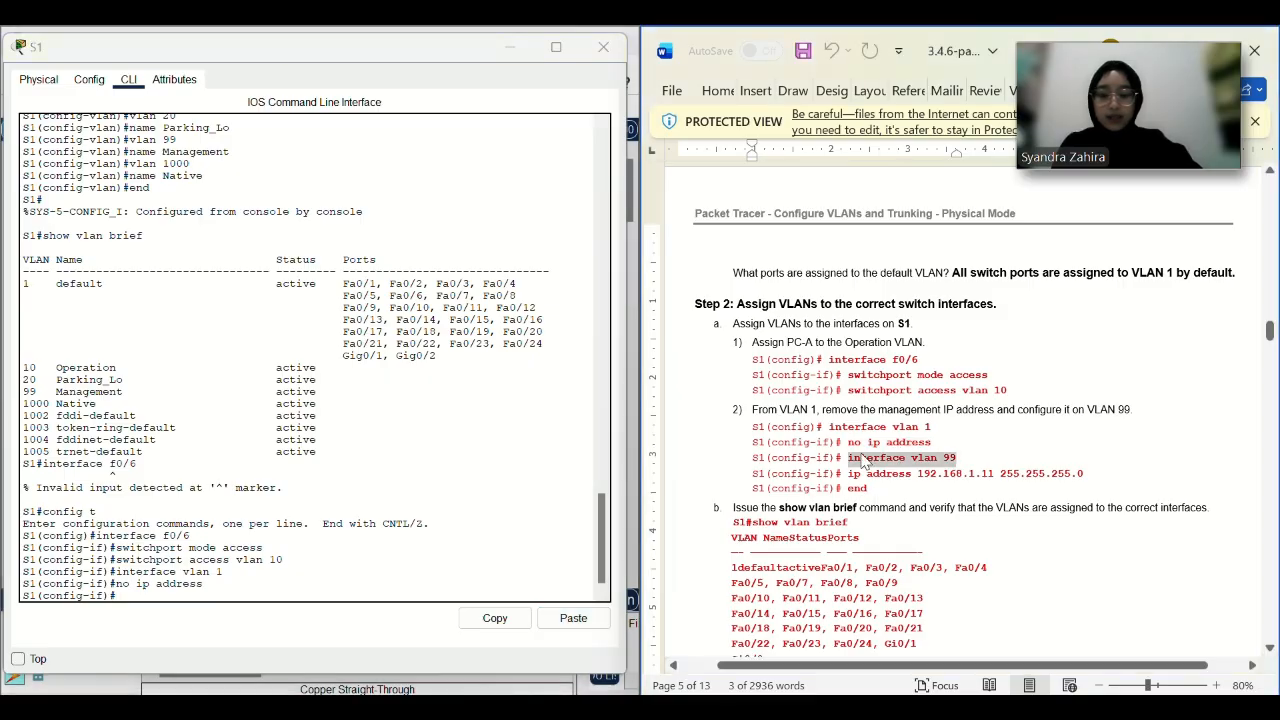
pyautogui.click(575, 620)
pyautogui.press('Return')
pyautogui.press('Return')
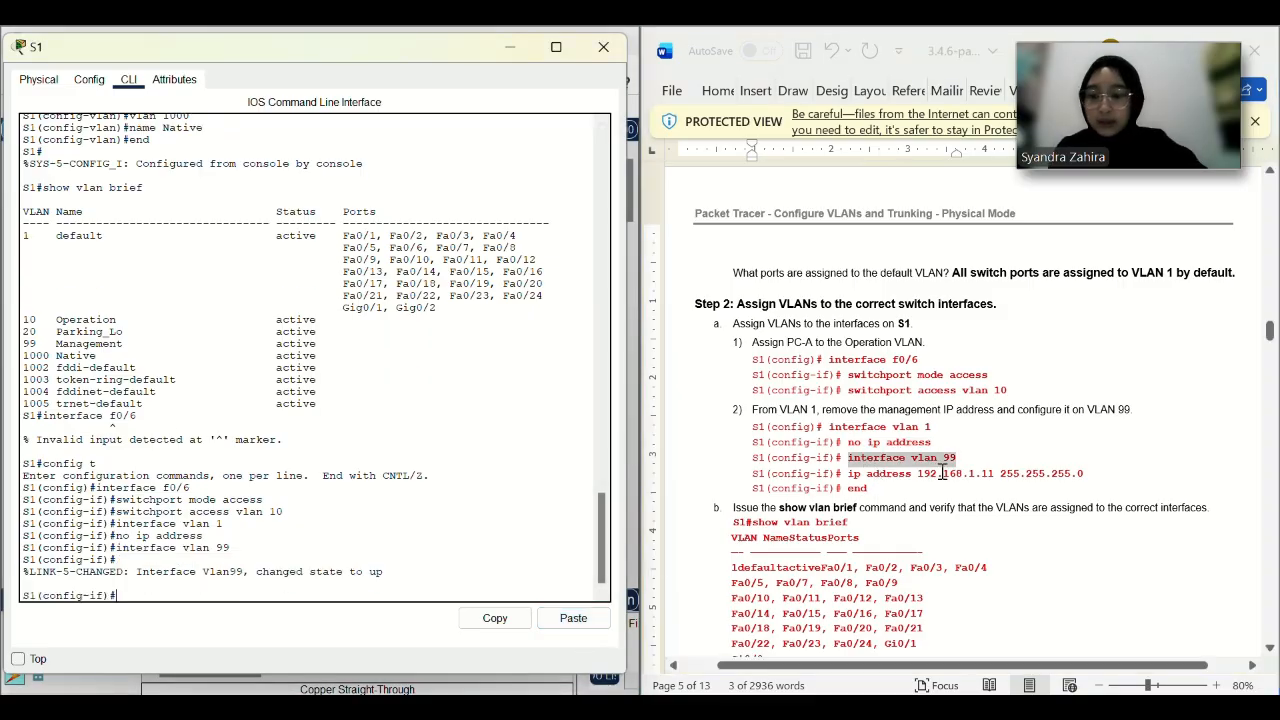
pyautogui.moveTo(1100, 471); pyautogui.dragTo(849, 474)
pyautogui.hotkey('ctrl', 'c')
pyautogui.click(565, 624)
pyautogui.write('en')
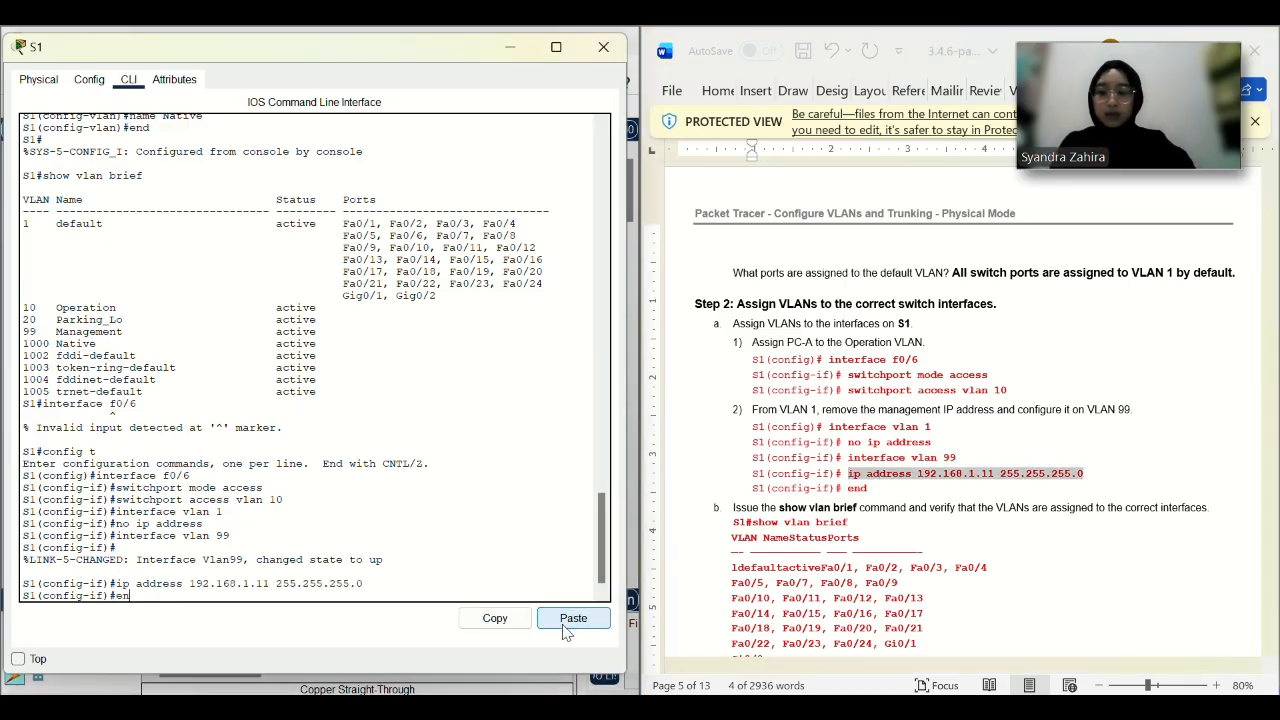
pyautogui.write('d')
pyautogui.press('Return')
pyautogui.scroll(-2, 966, 600)
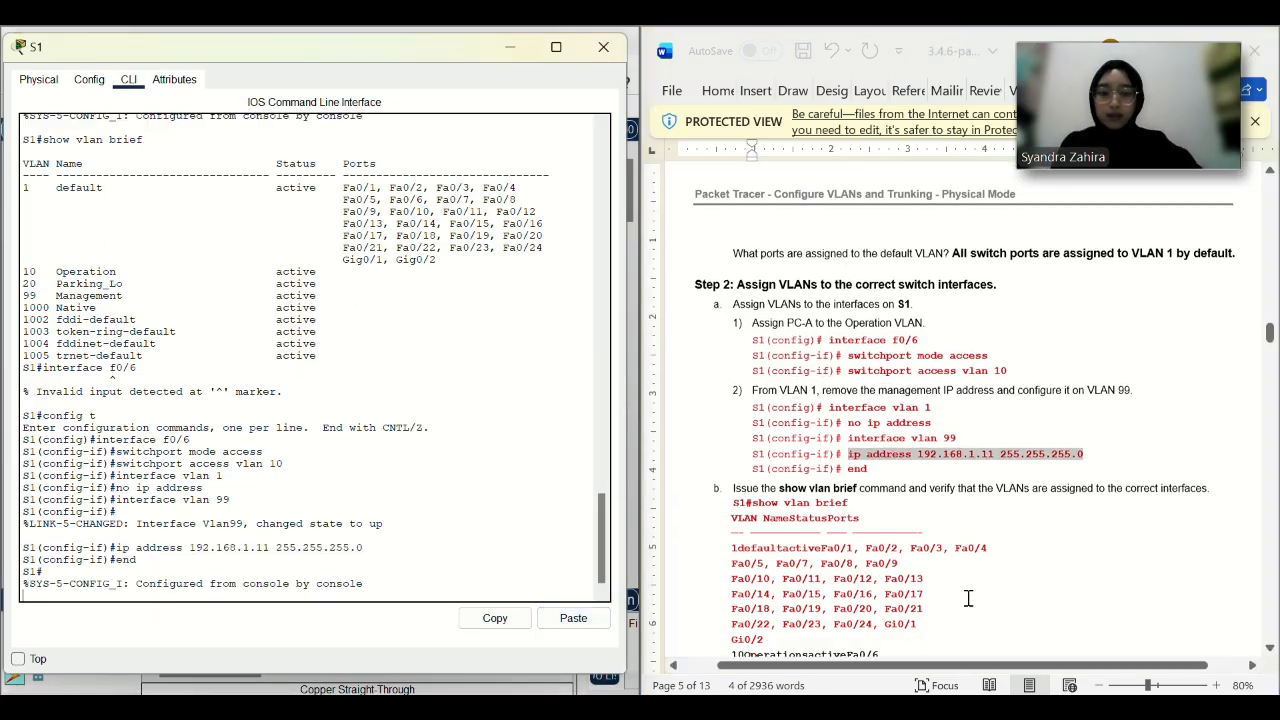
# Run show vlan brief on S1 and check Fa0/6 now sits in VLAN 10 Operation.
pyautogui.click(780, 468)
pyautogui.click(384, 589)
pyautogui.press('Return')
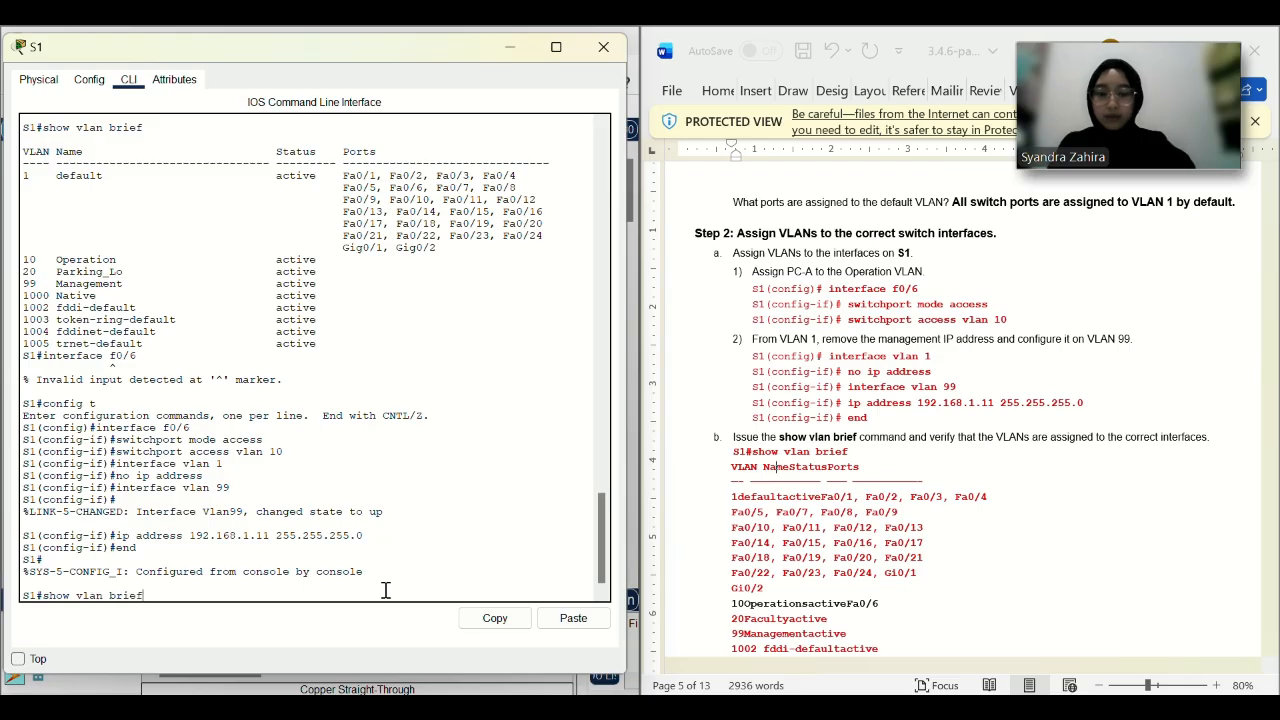
pyautogui.write('show vlan brief')
pyautogui.press('Return')
pyautogui.scroll(-1, 730, 450)
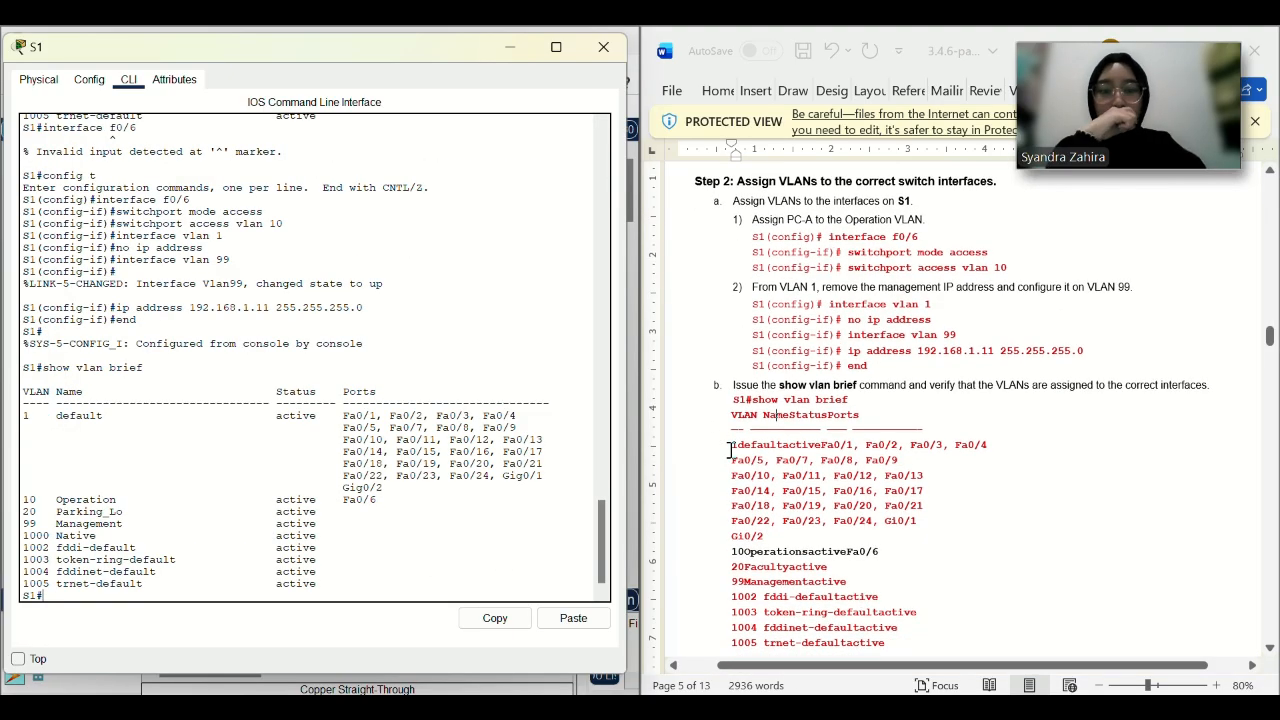
pyautogui.scroll(-2, 730, 450)
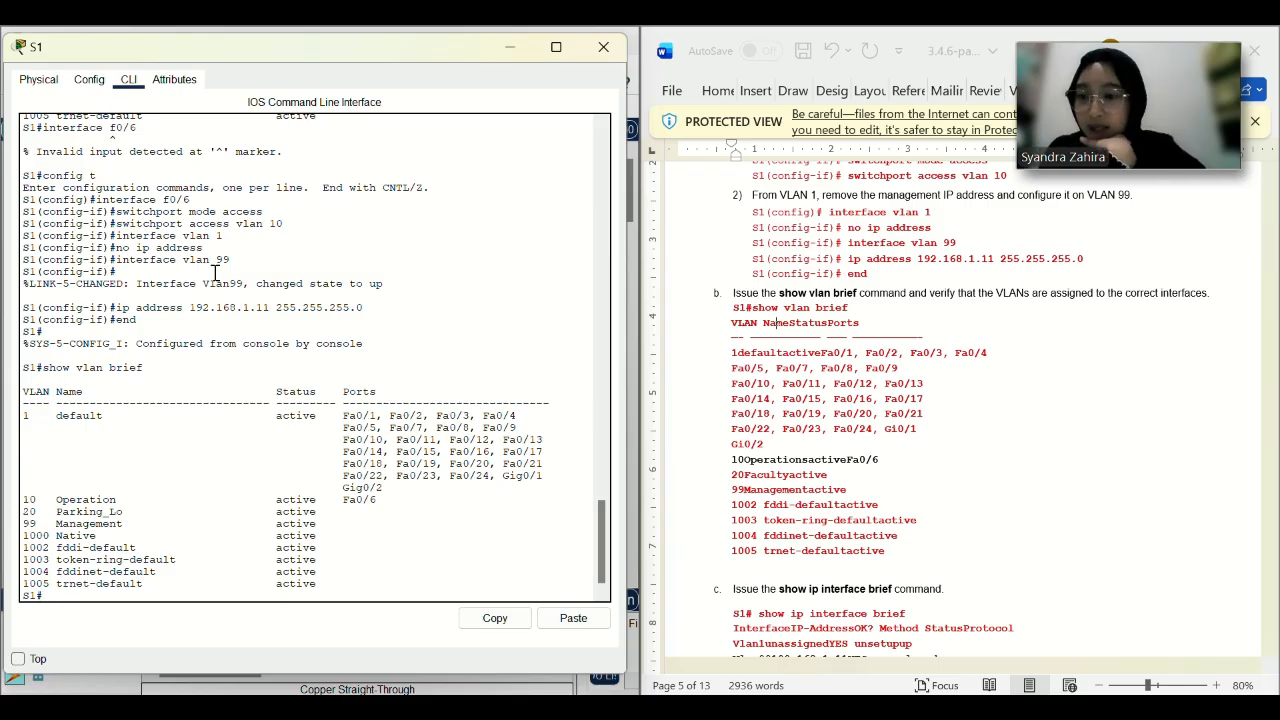
pyautogui.scroll(-3, 828, 430)
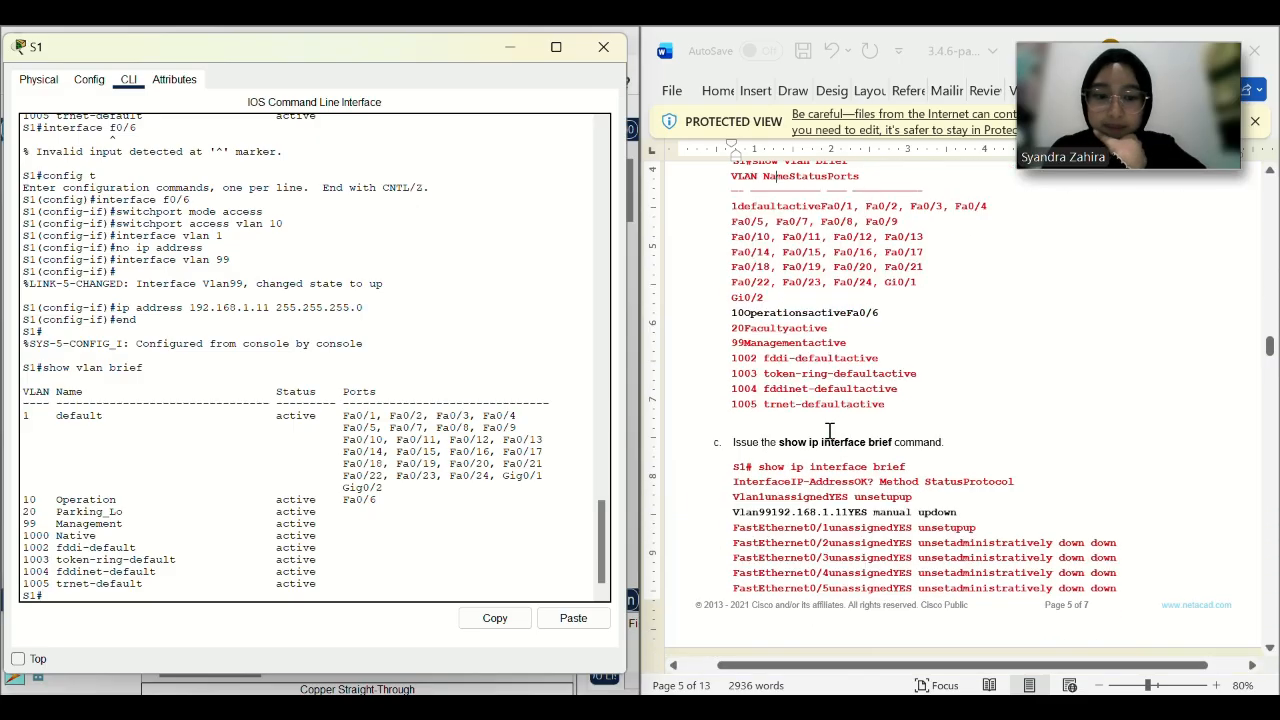
pyautogui.scroll(-1, 427, 395)
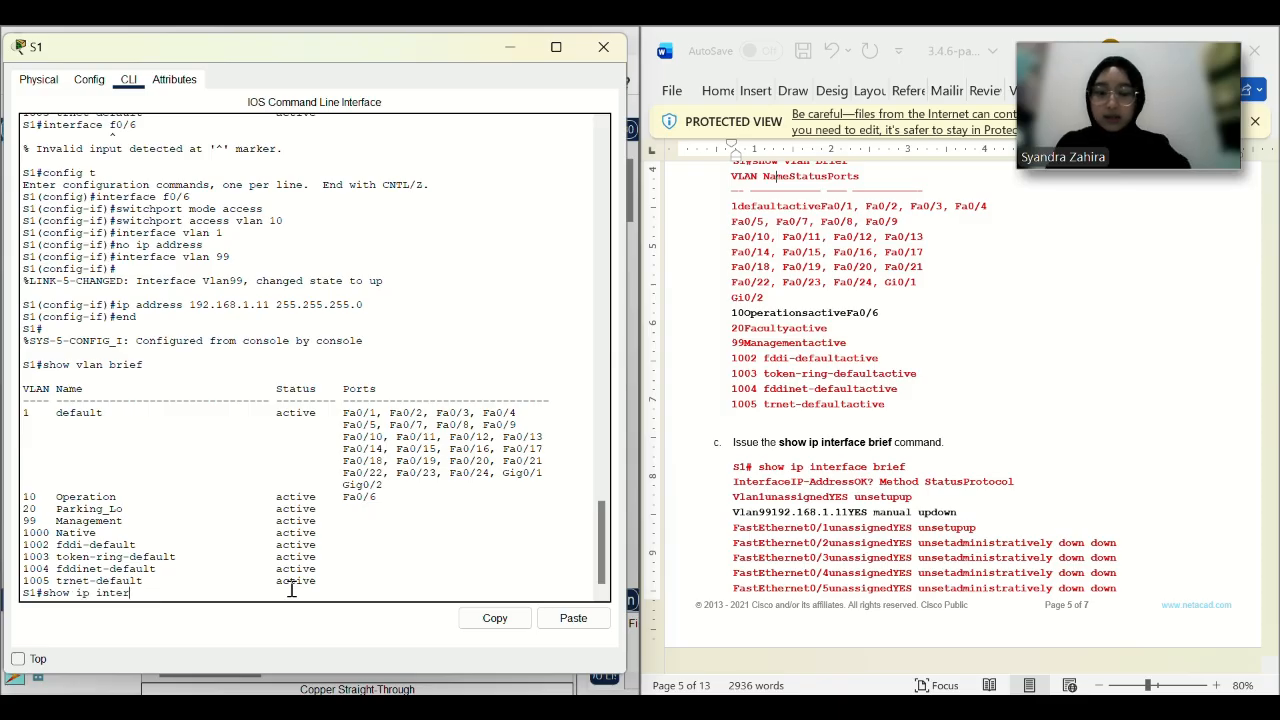
# Run show ip interface brief on S1, confirming Vlan99 at 192.168.1.11 up/down.
pyautogui.press('Return')
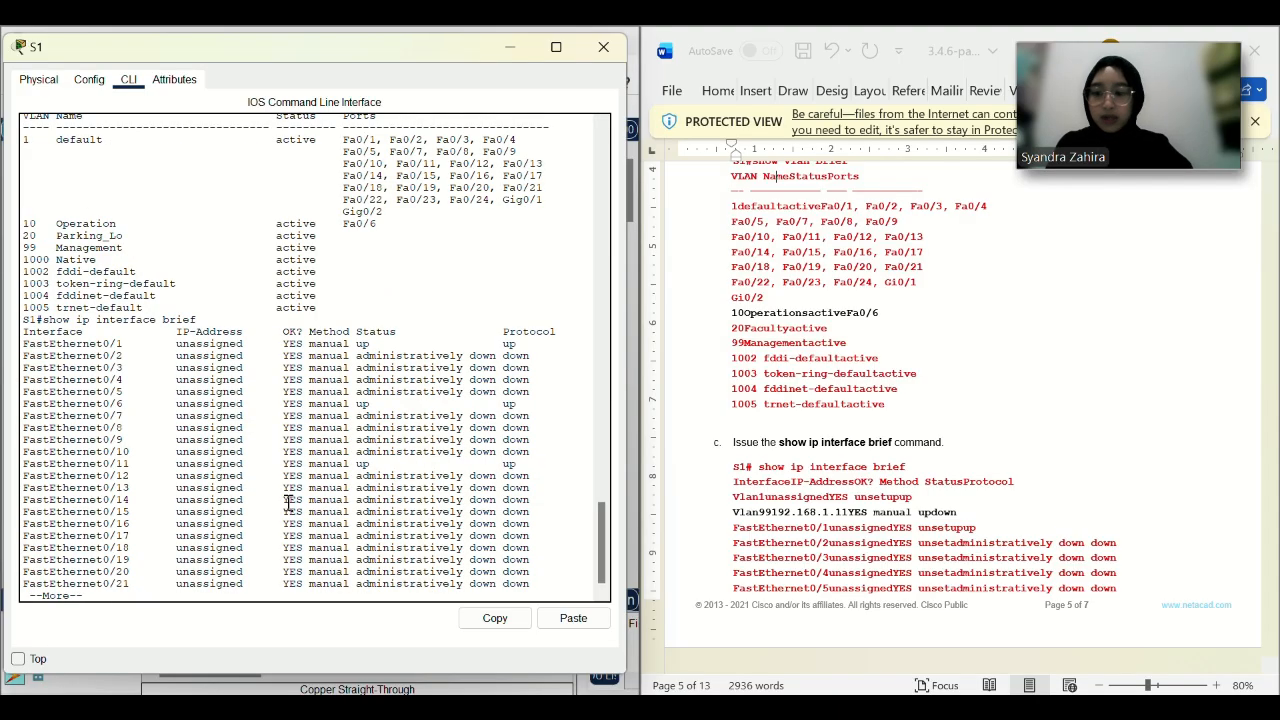
pyautogui.press('Return')
pyautogui.press('Return')
pyautogui.press('Return')
pyautogui.press('Return')
pyautogui.press('Return')
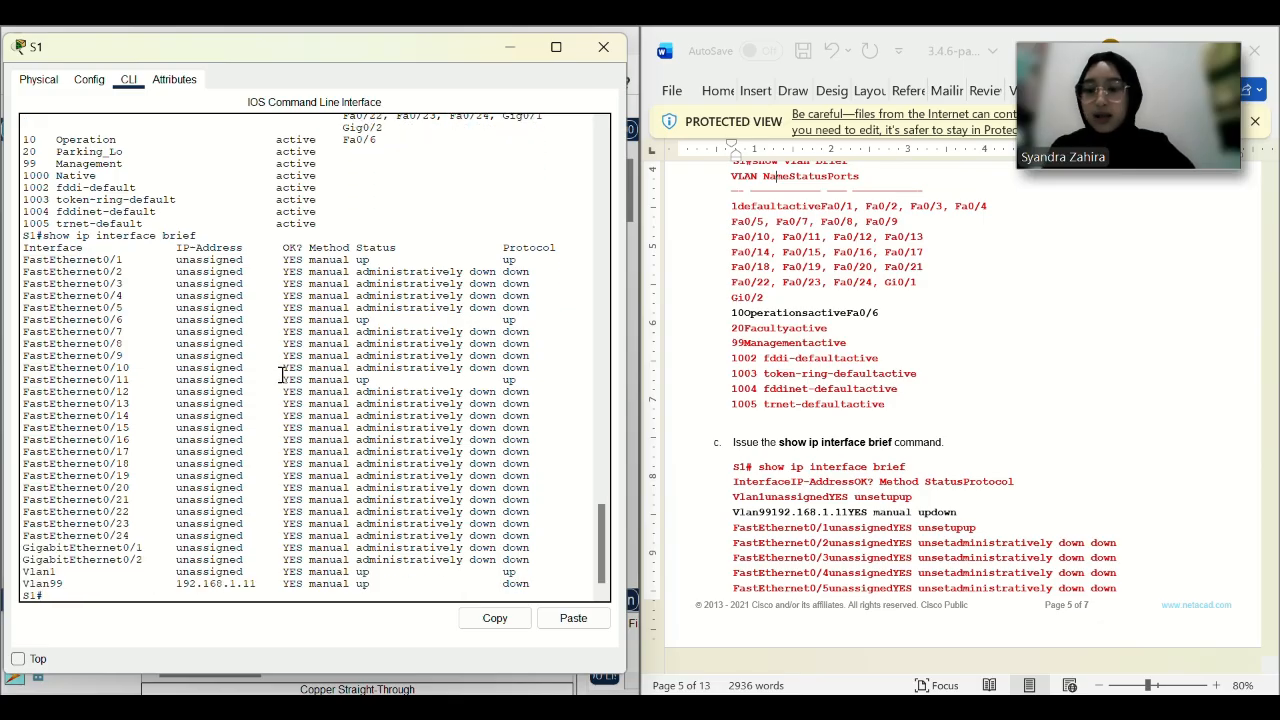
pyautogui.press('Return')
pyautogui.scroll(-4, 973, 497)
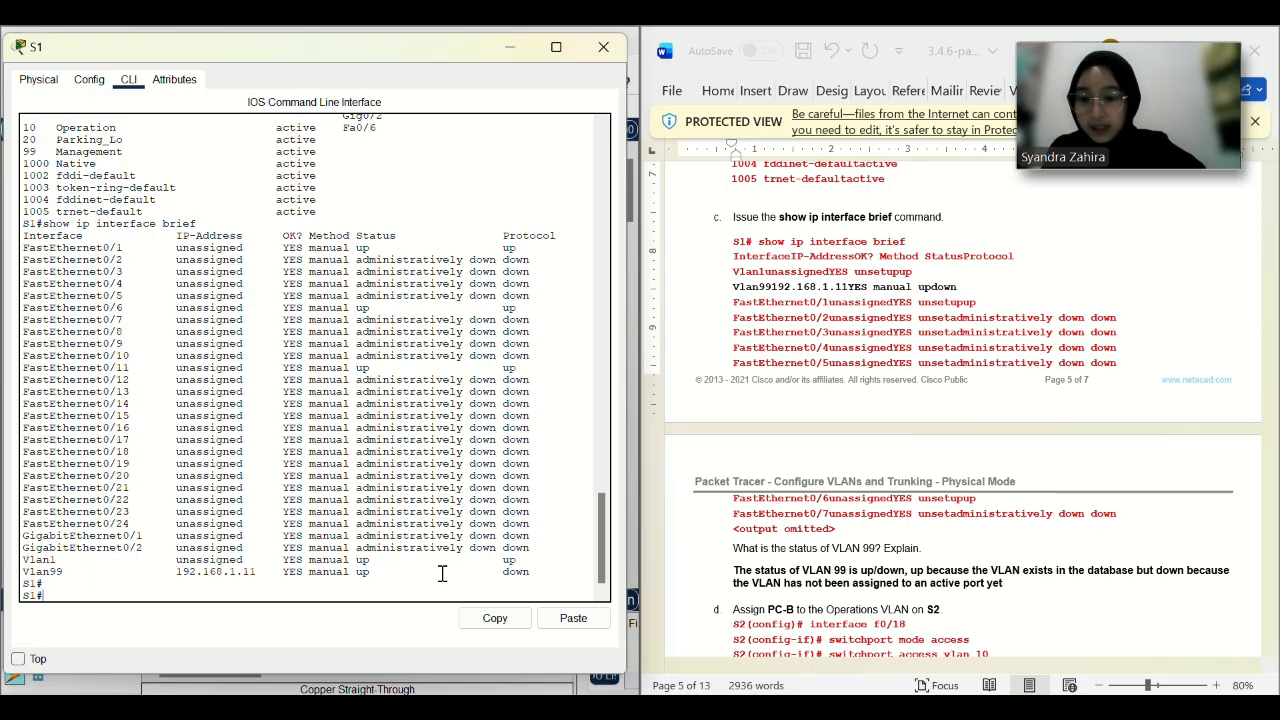
pyautogui.scroll(-1, 780, 503)
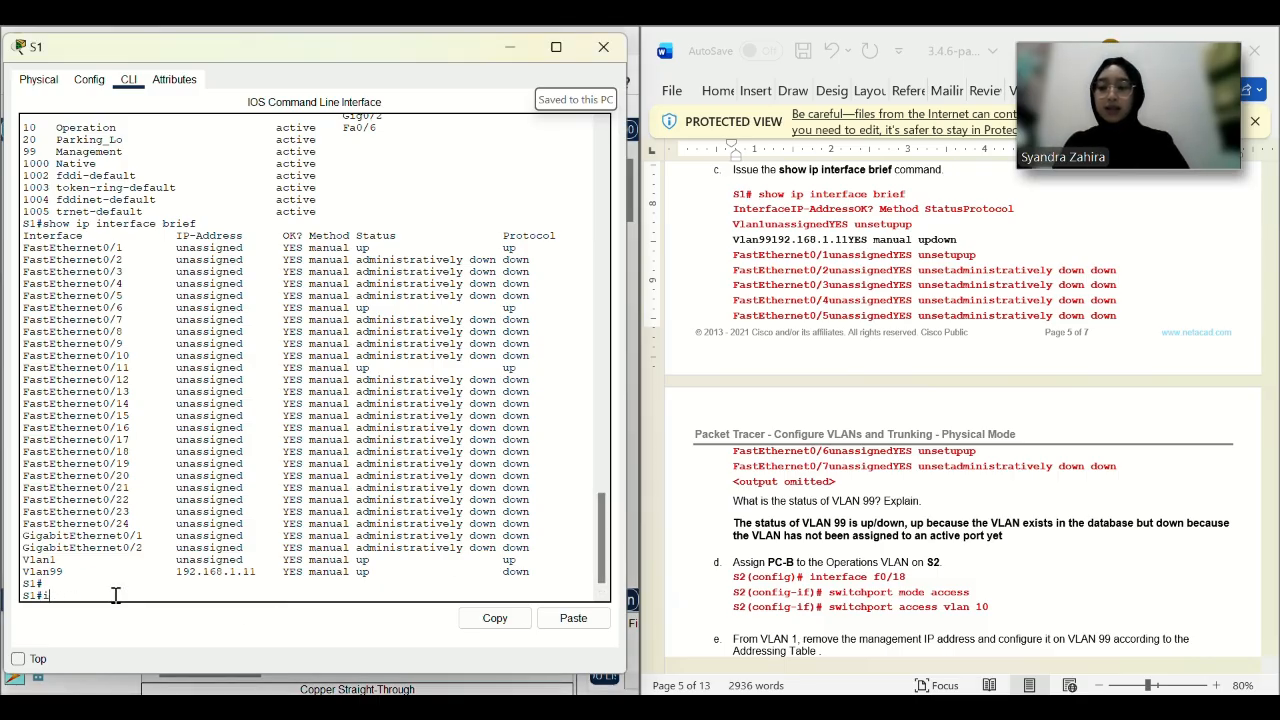
# Put S1 port f0/11 into access VLAN 99 and leave the interface configuration.
pyautogui.press('Return')
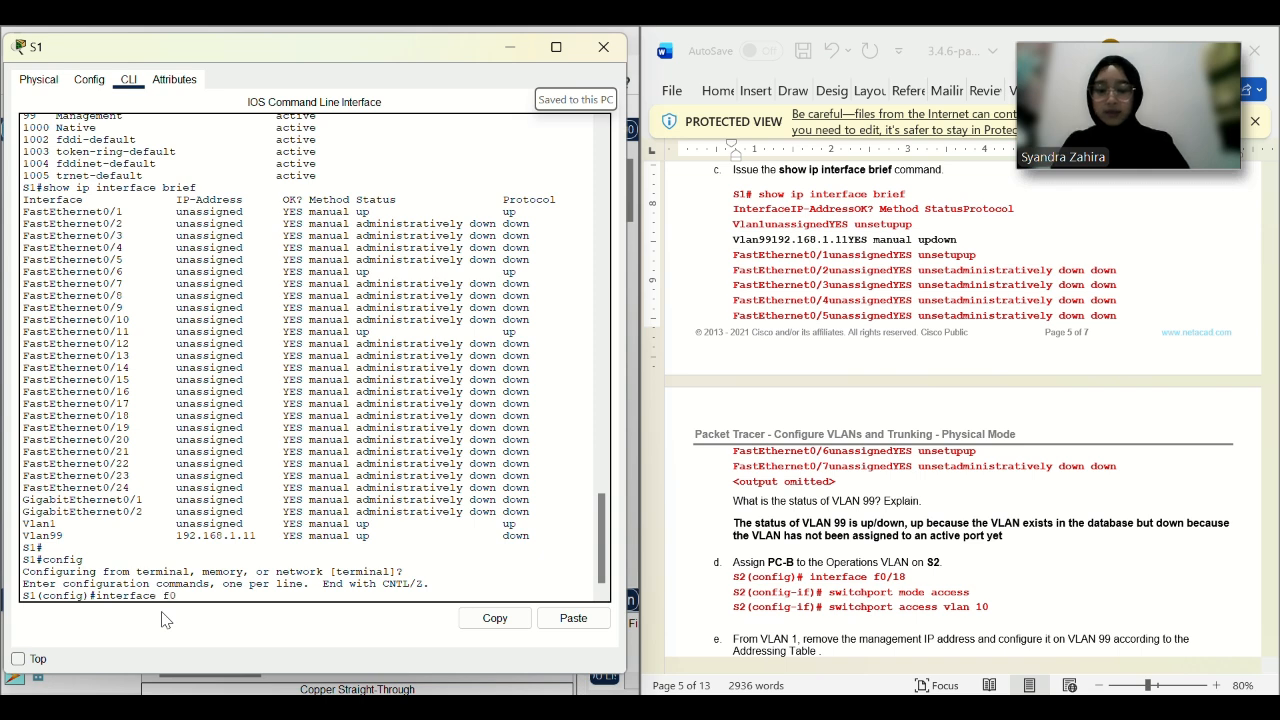
pyautogui.press('Return')
pyautogui.click(573, 618)
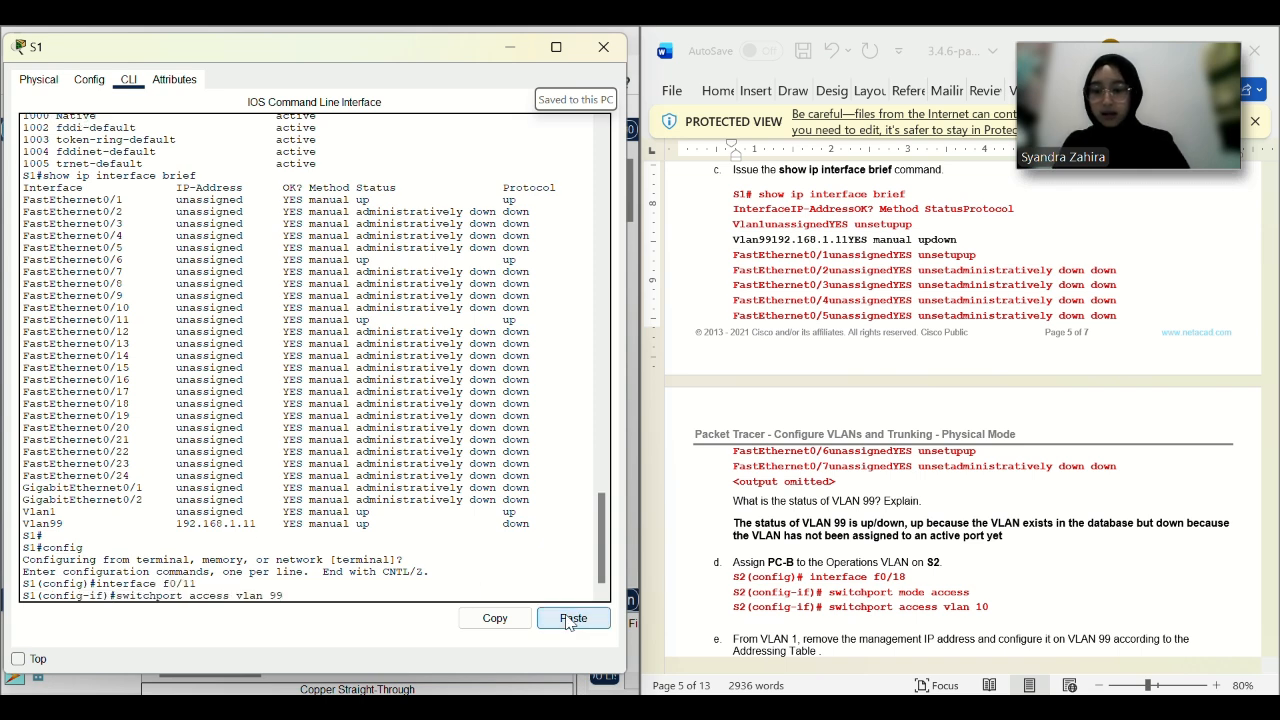
pyautogui.press('Return')
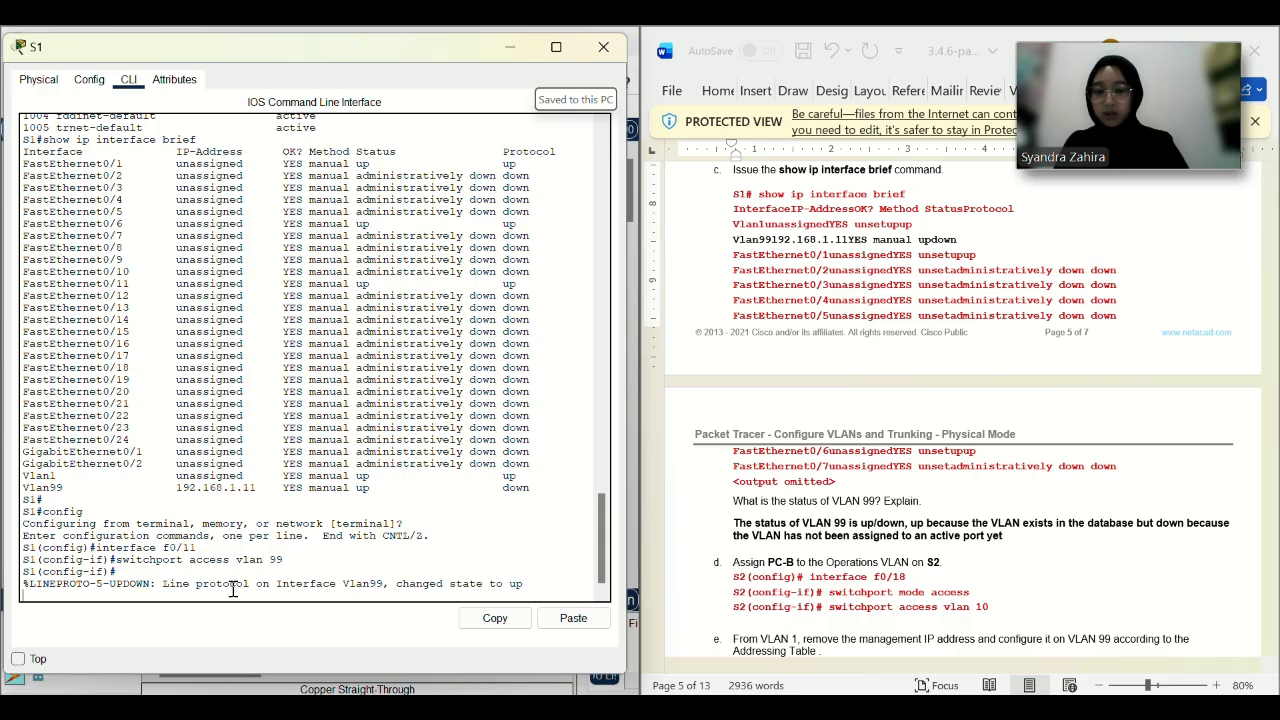
pyautogui.press('Return')
pyautogui.write('exit')
pyautogui.press('Return')
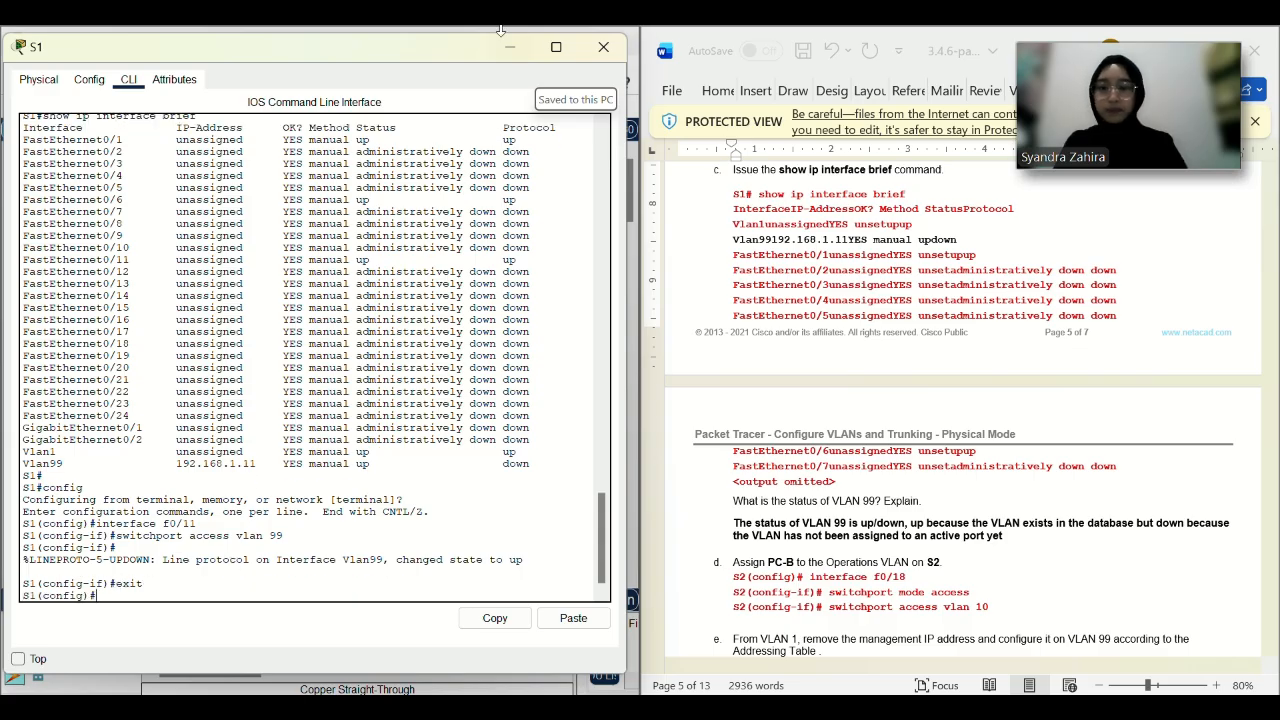
# Return S1 to privileged mode and run show ip interface brief to confirm Vlan99 192.168.1.11 is up.
pyautogui.scroll(3, 464, 278)
pyautogui.moveTo(196, 255); pyautogui.dragTo(187, 251)
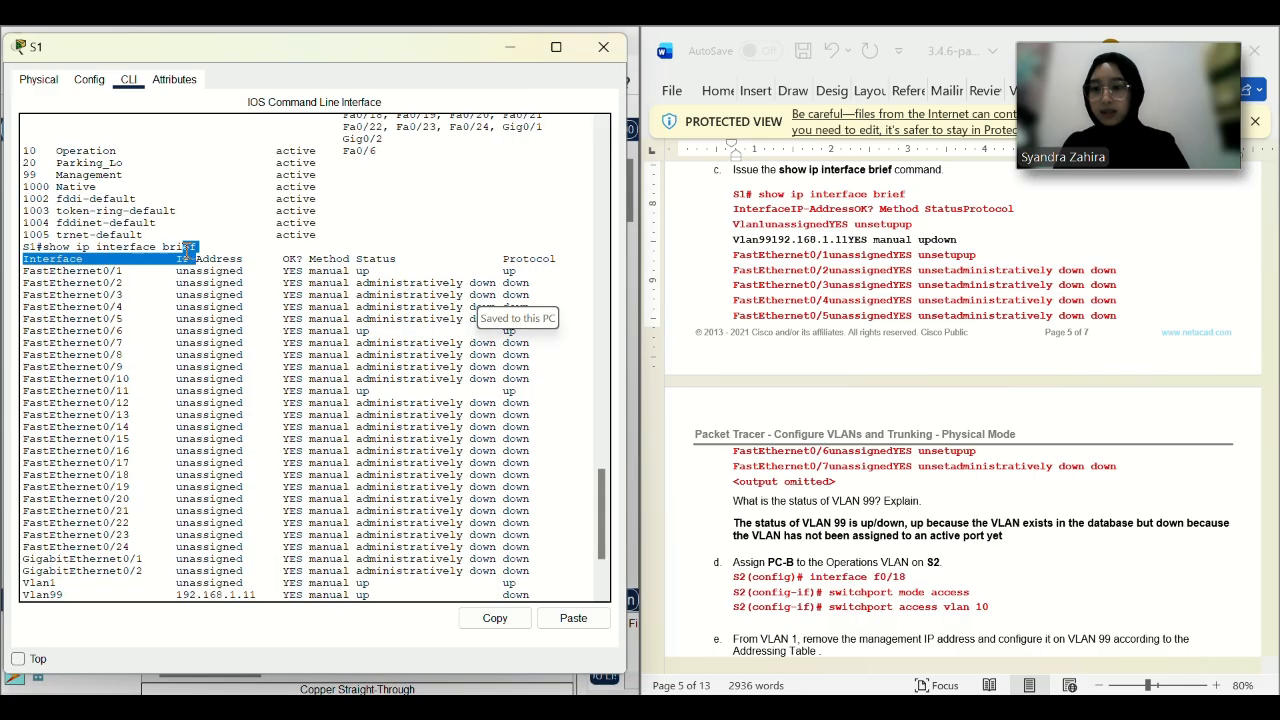
pyautogui.click(260, 417)
pyautogui.scroll(-4, 260, 417)
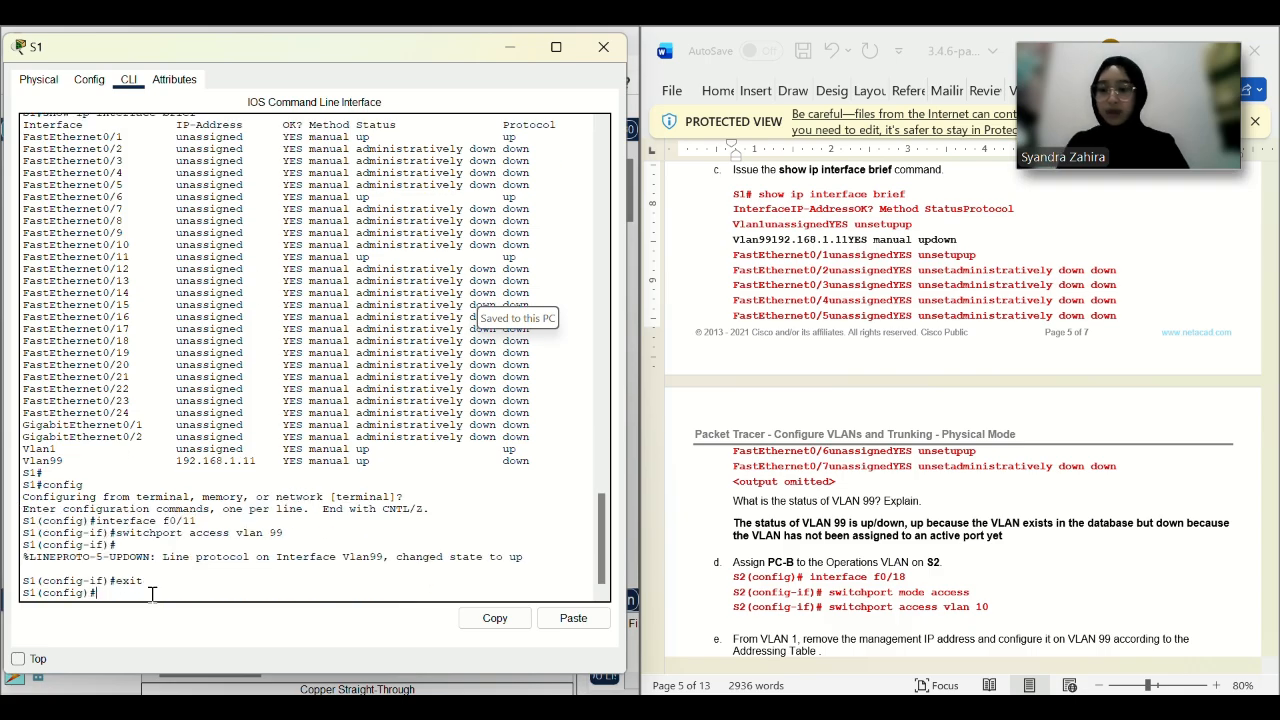
pyautogui.write('exit')
pyautogui.press('Return')
pyautogui.write('show')
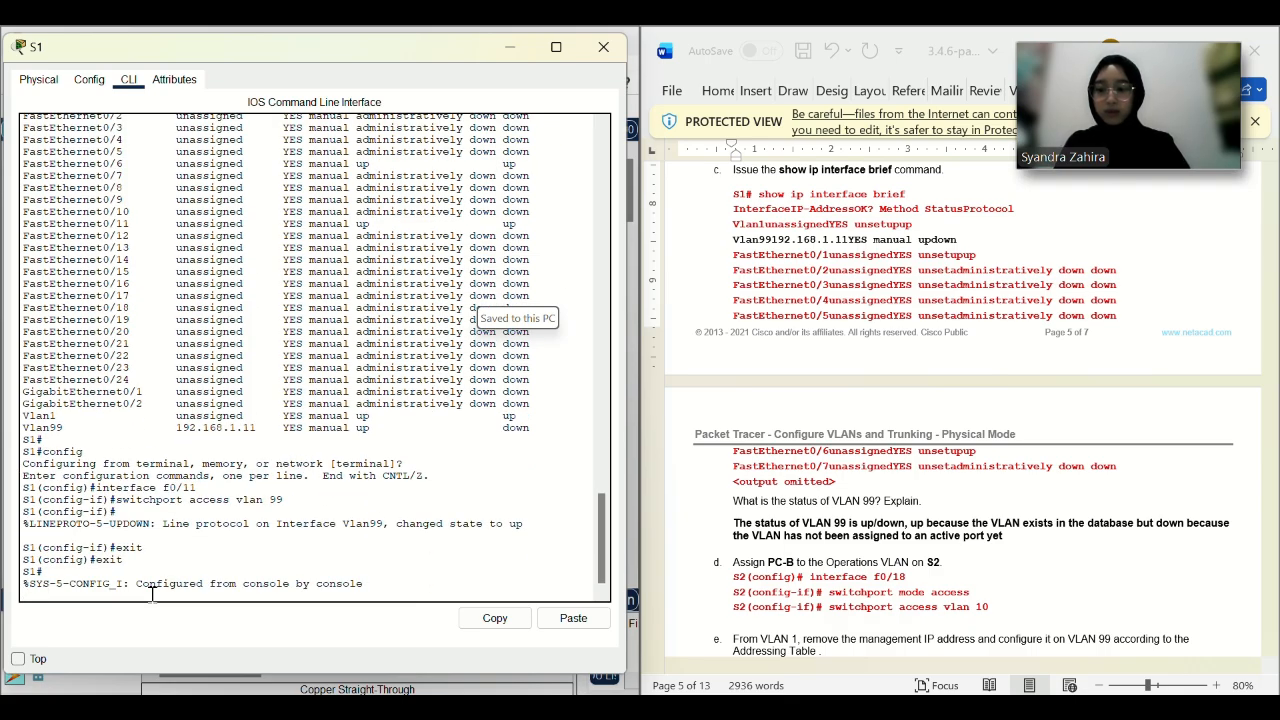
pyautogui.press('Return')
pyautogui.write('show ip inter')
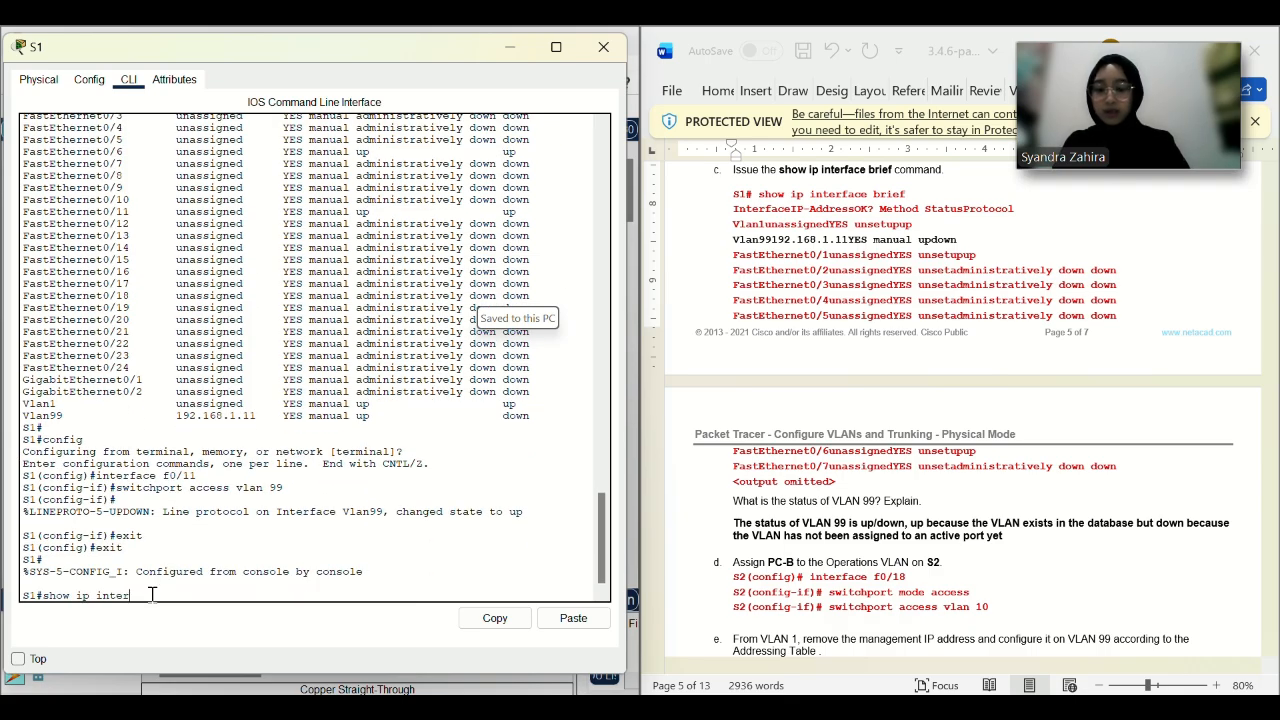
pyautogui.press('Return')
pyautogui.press('Return')
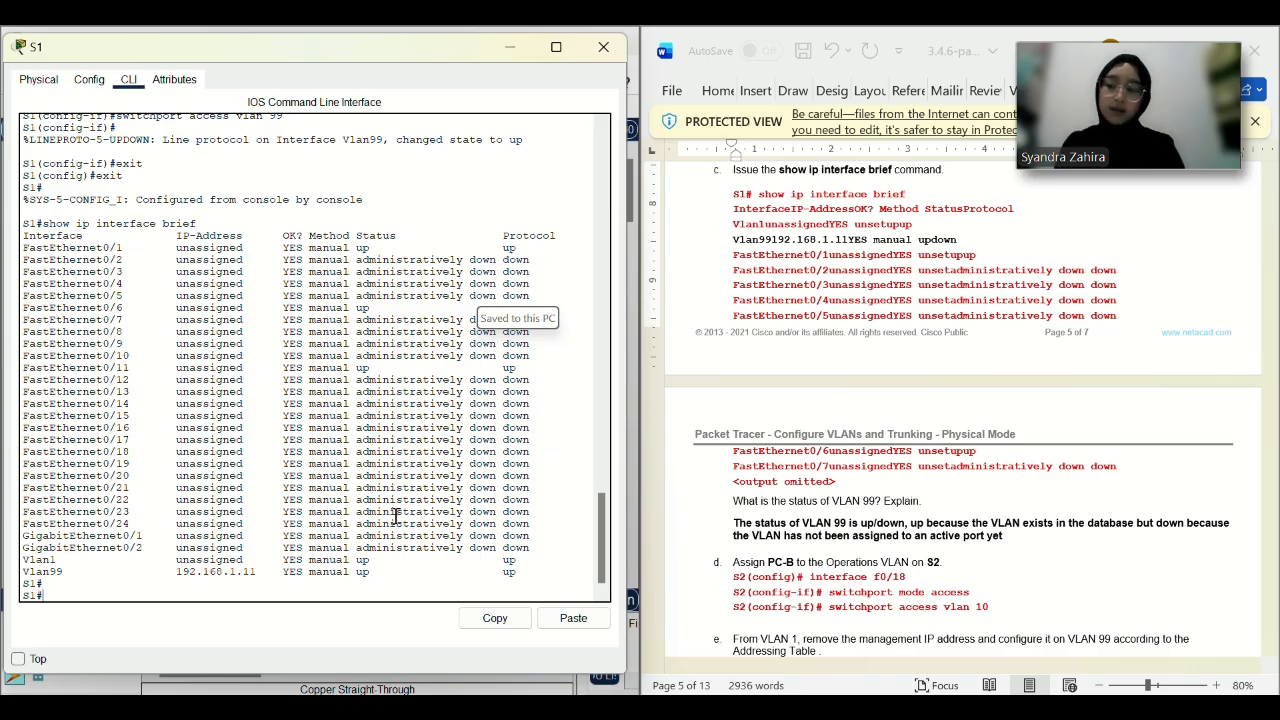
pyautogui.scroll(-3, 981, 434)
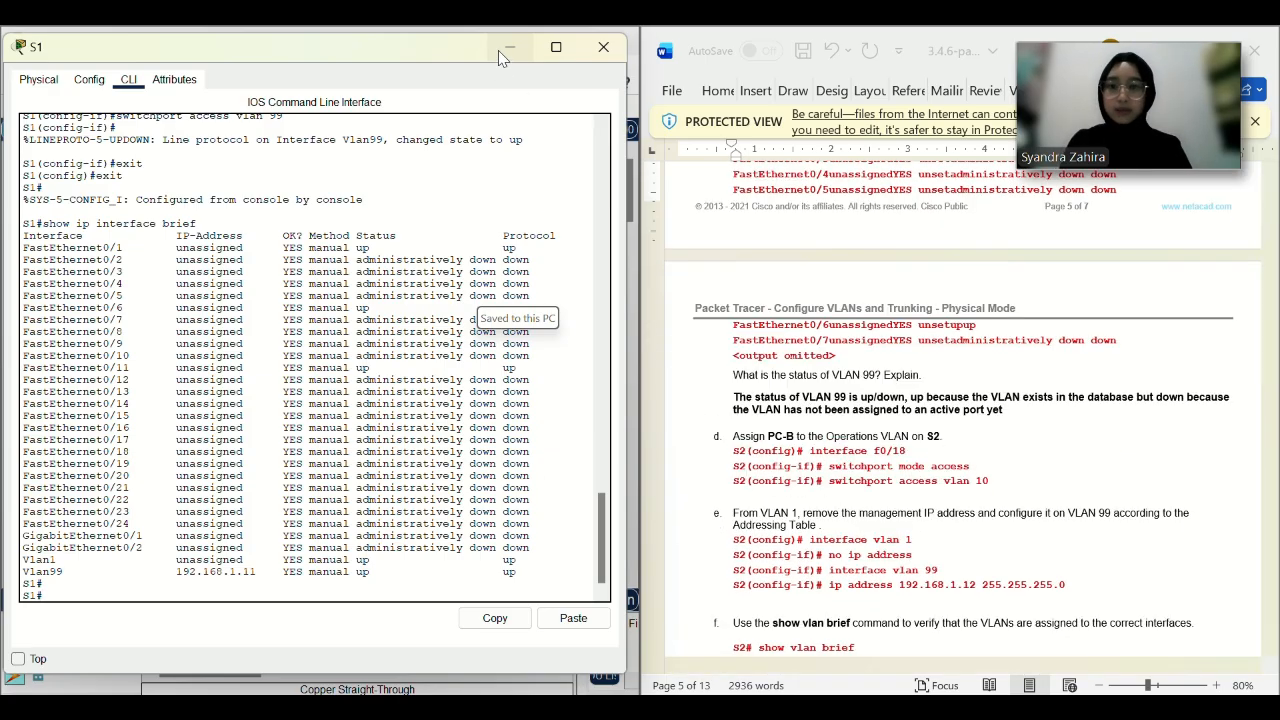
# Close S1's console, open S2's CLI and enter privileged mode with en.
pyautogui.moveTo(501, 53); pyautogui.dragTo(447, 91)
pyautogui.click(618, 91)
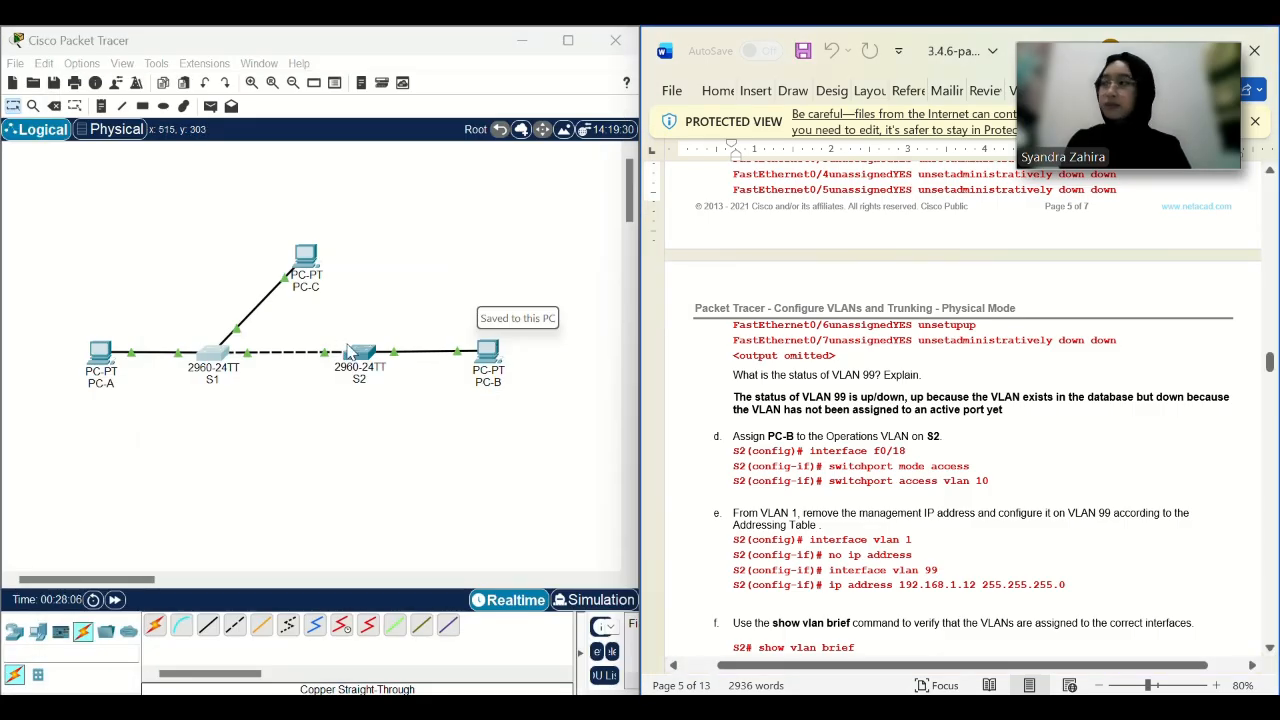
pyautogui.click(357, 350)
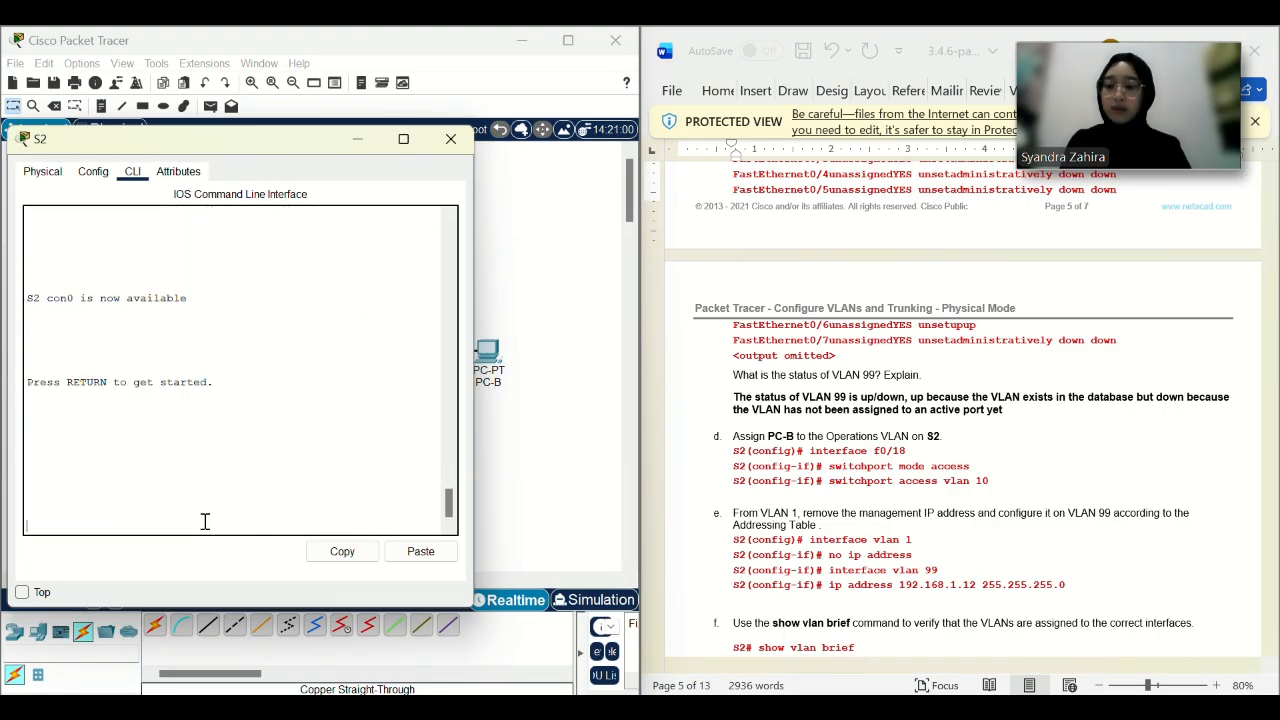
pyautogui.press('Return')
pyautogui.press('Return')
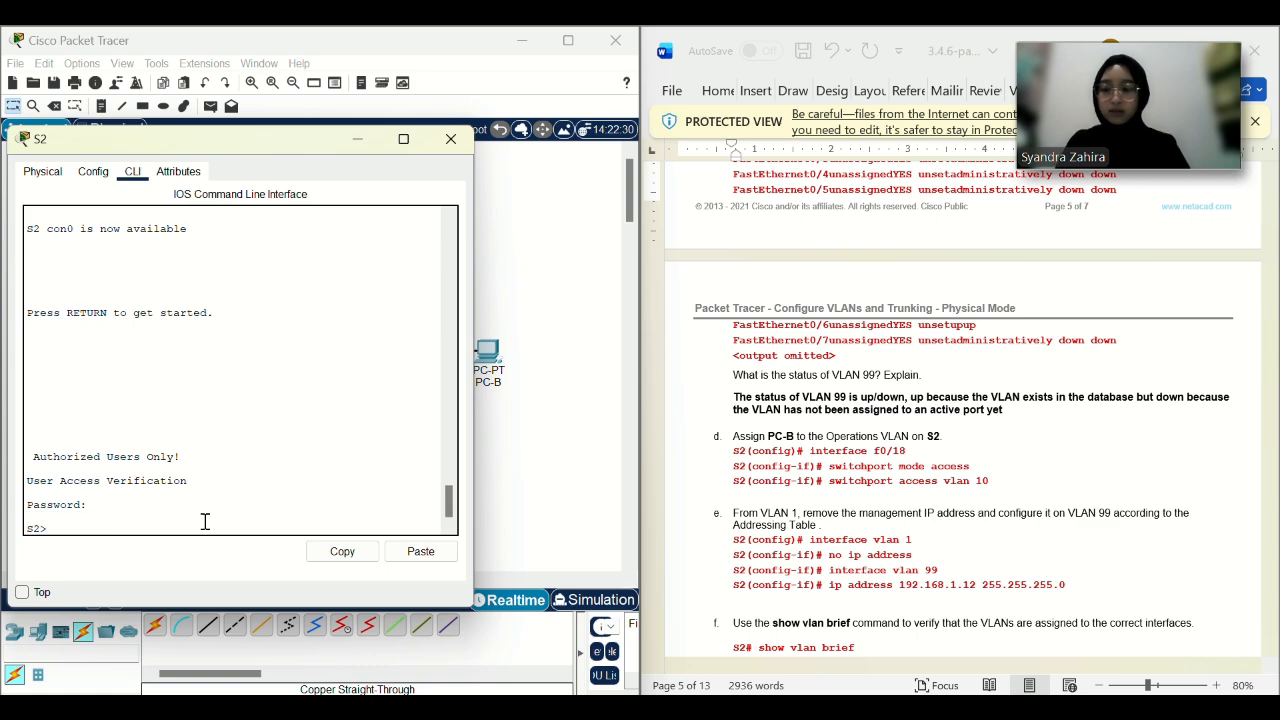
pyautogui.write('en')
pyautogui.press('Return')
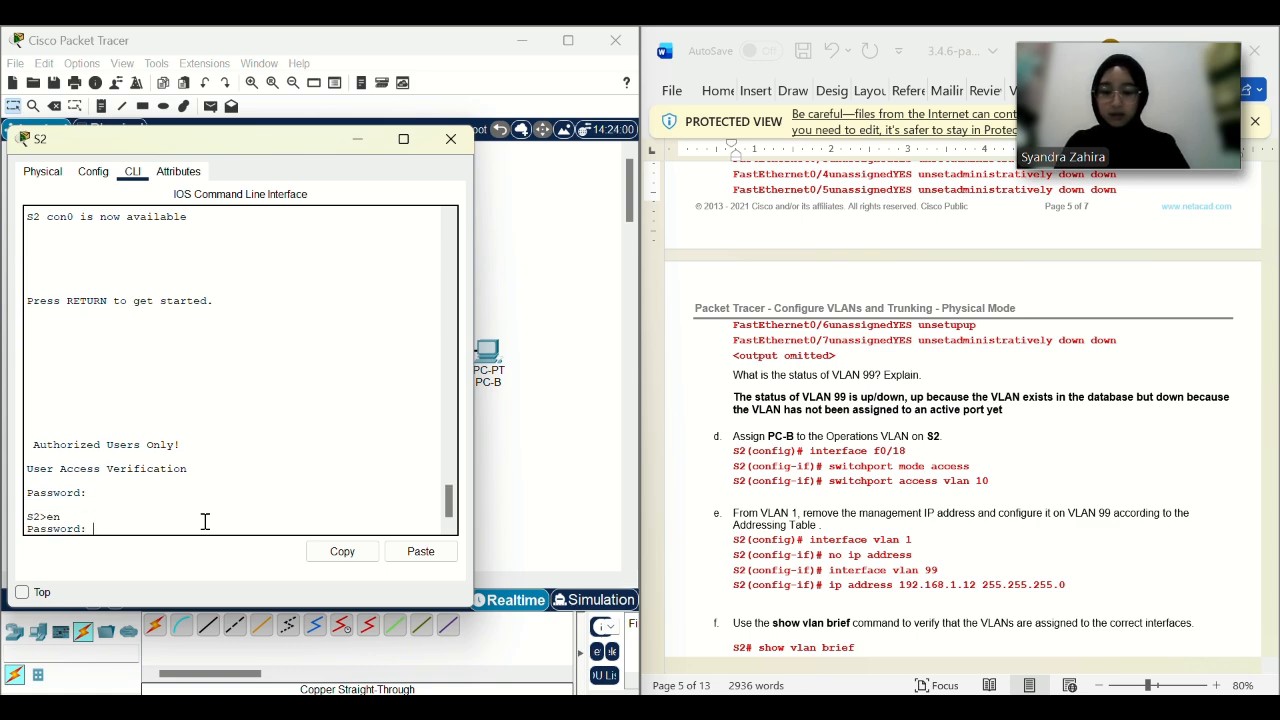
pyautogui.press('Return')
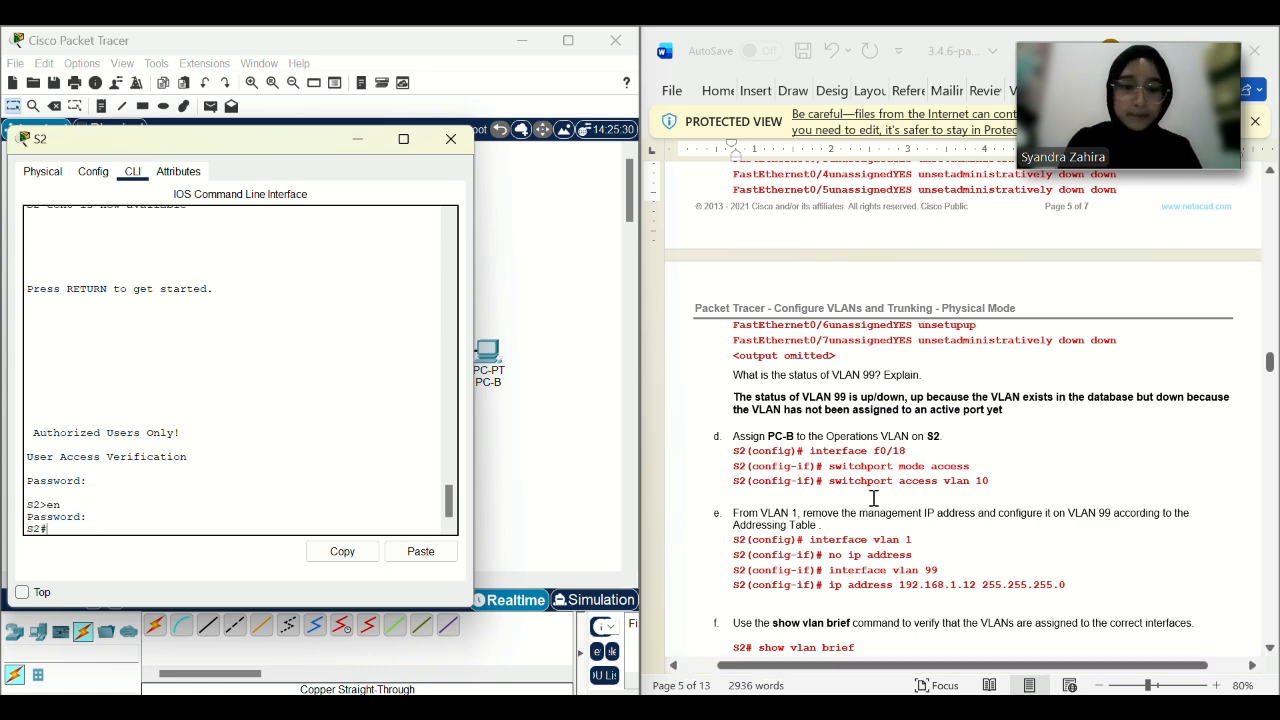
# Enter global configuration mode on S2 and select interface f0/18.
pyautogui.scroll(-2, 917, 287)
pyautogui.scroll(-1, 917, 287)
pyautogui.moveTo(906, 302); pyautogui.dragTo(824, 302)
pyautogui.hotkey('ctrl', 'c')
pyautogui.click(420, 551)
pyautogui.press('Return')
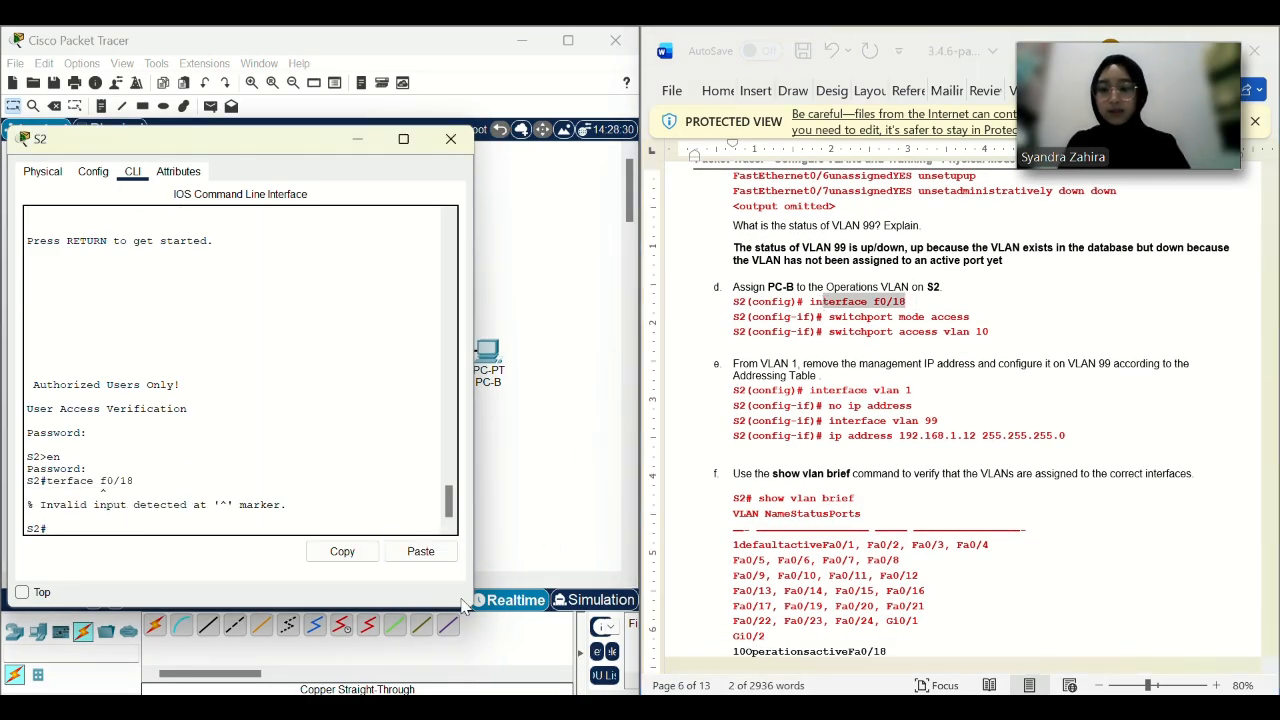
pyautogui.write('config')
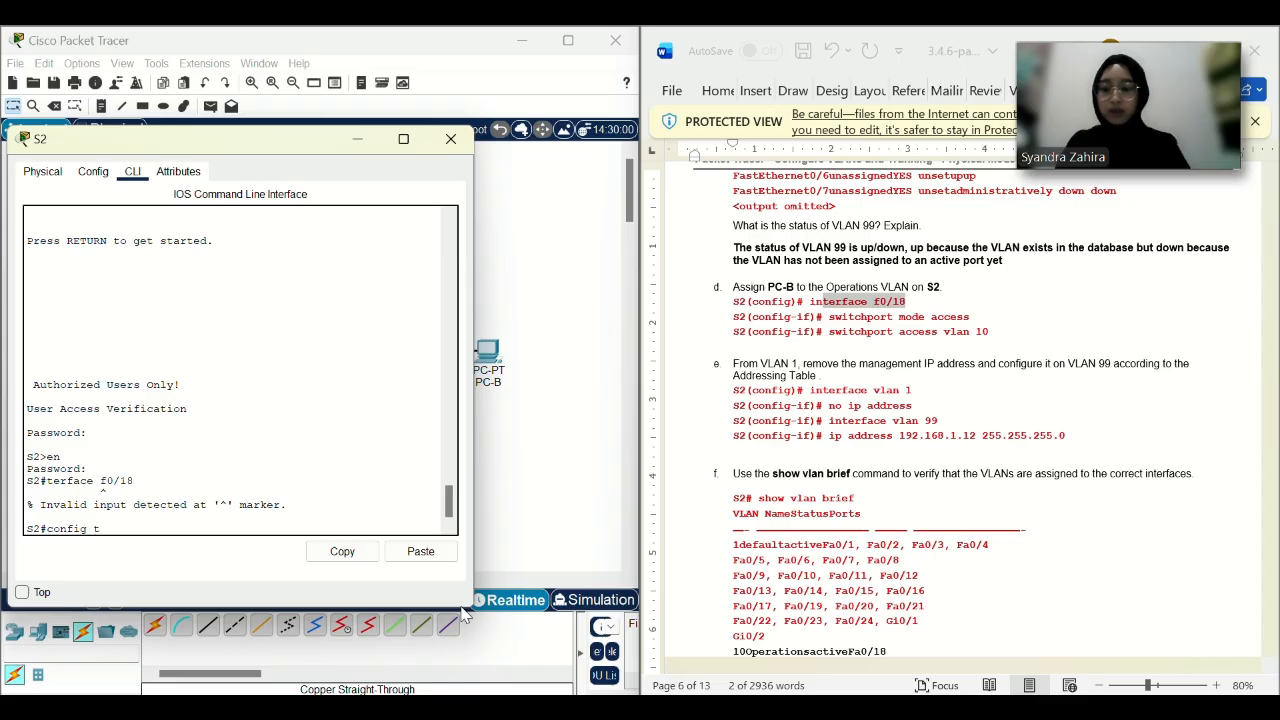
pyautogui.write(' t')
pyautogui.press('Return')
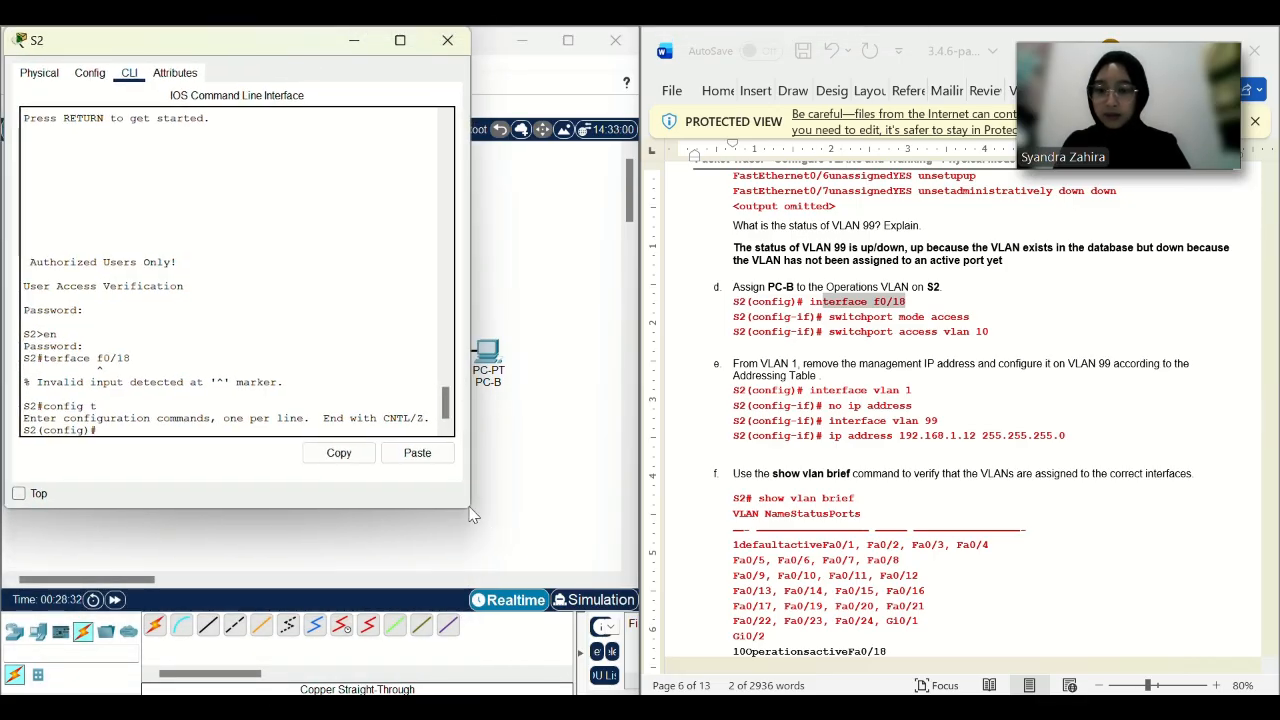
pyautogui.moveTo(465, 512); pyautogui.dragTo(629, 698)
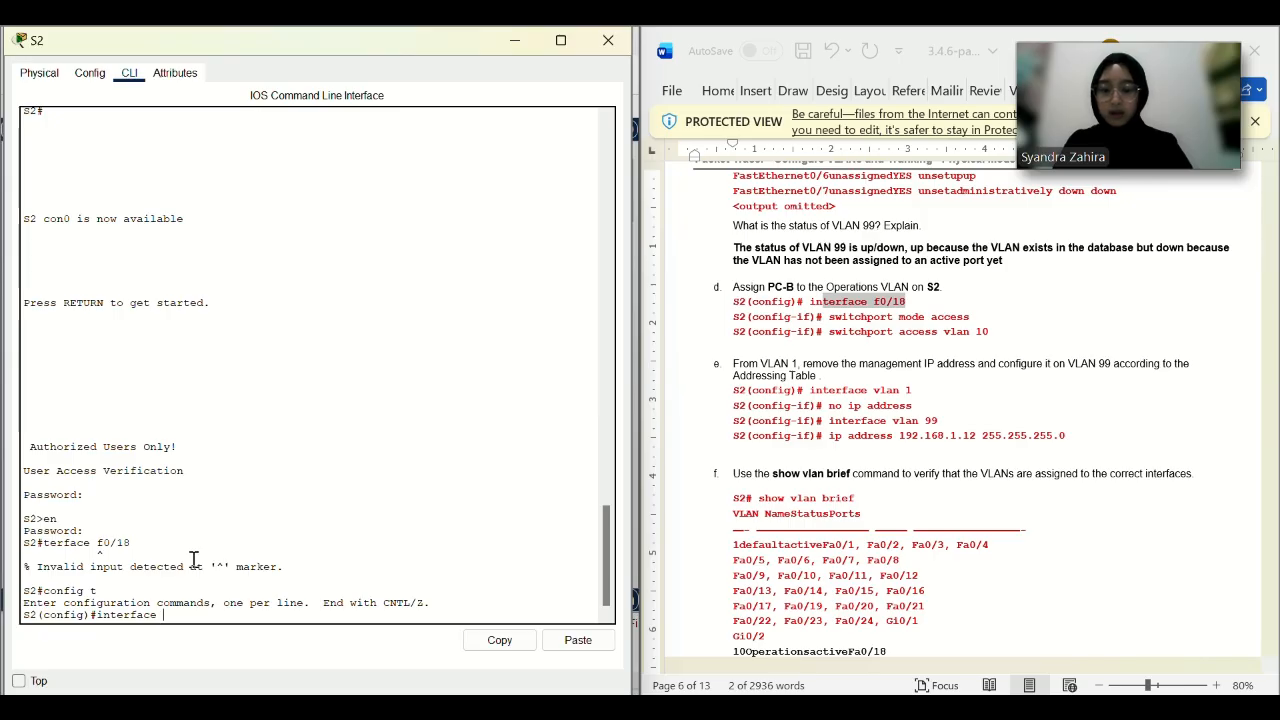
pyautogui.write('f0/18')
pyautogui.press('Return')
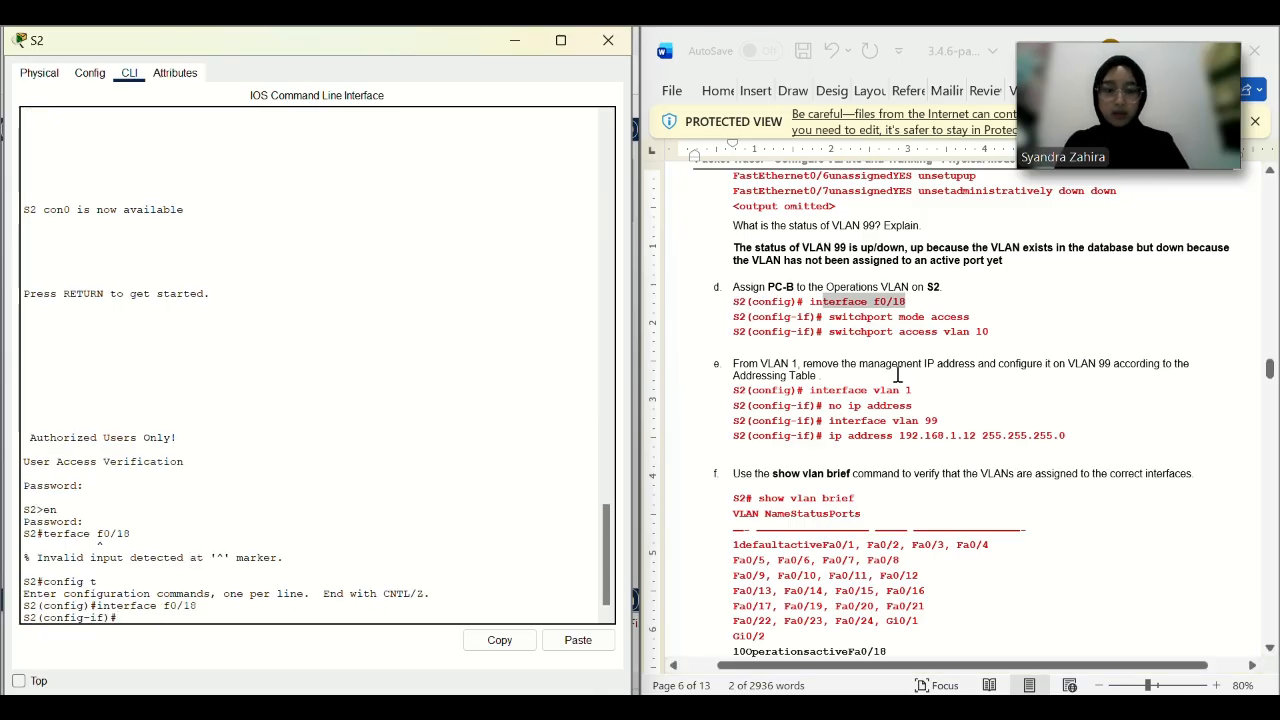
# Make f0/18 an access port in VLAN 10 using the copied switchport commands.
pyautogui.click(976, 331)
pyautogui.moveTo(976, 331); pyautogui.dragTo(831, 321)
pyautogui.click(833, 322)
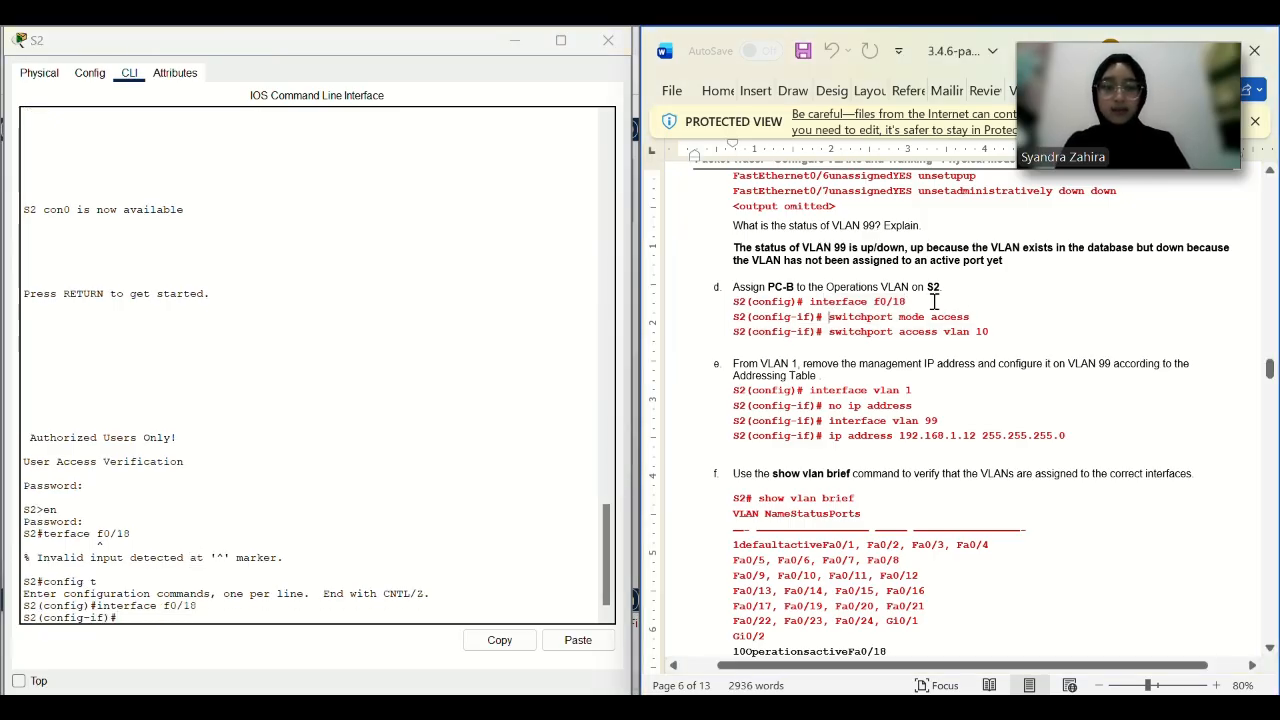
pyautogui.moveTo(976, 318); pyautogui.dragTo(850, 323)
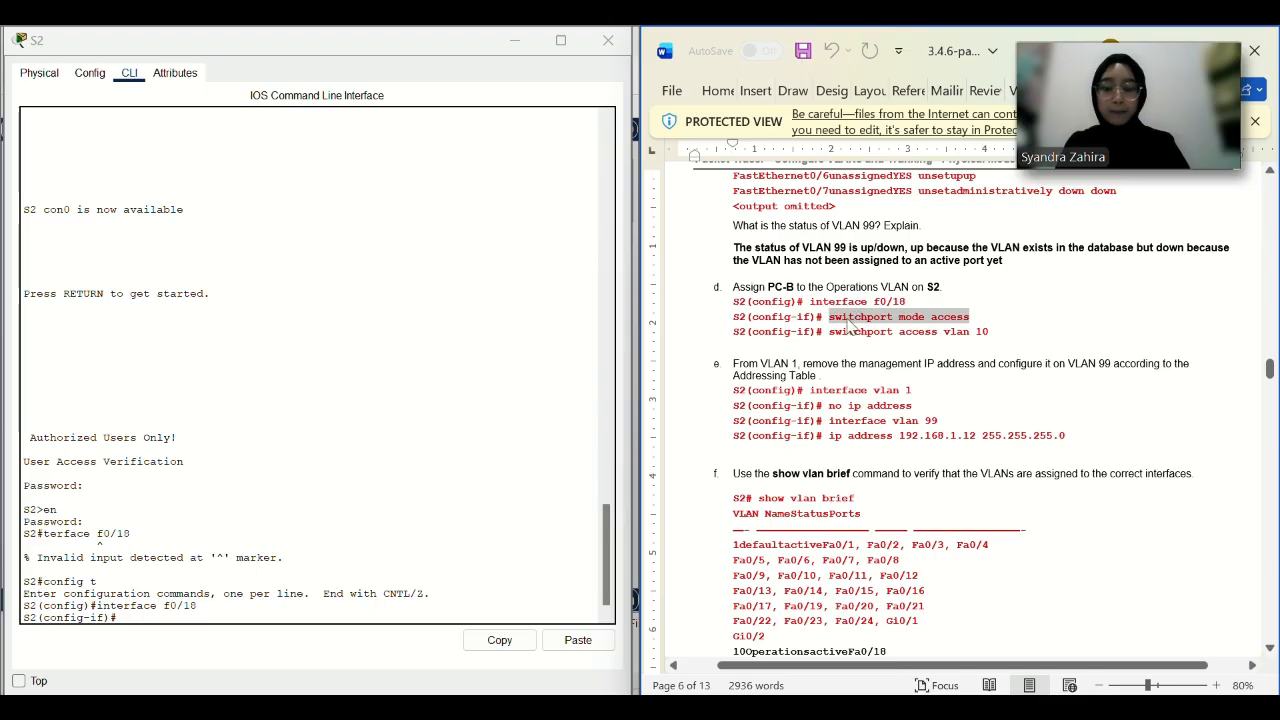
pyautogui.click(578, 640)
pyautogui.moveTo(996, 333); pyautogui.dragTo(830, 333)
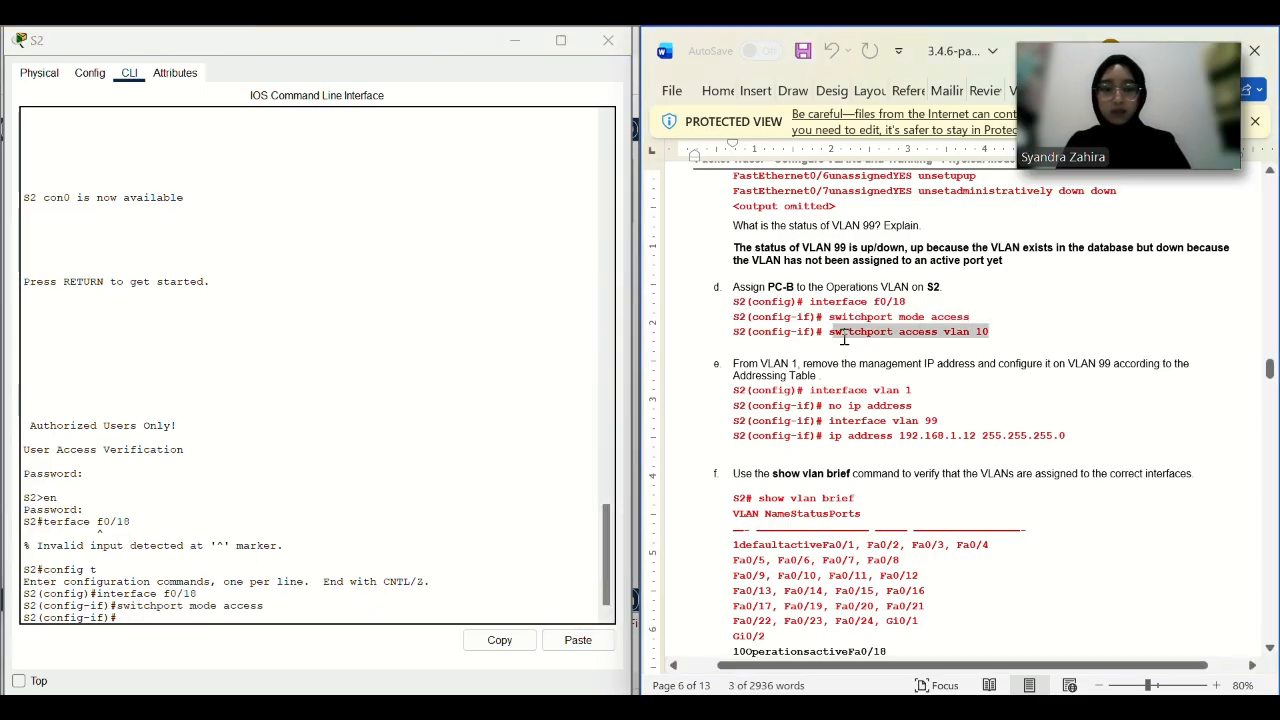
pyautogui.click(578, 640)
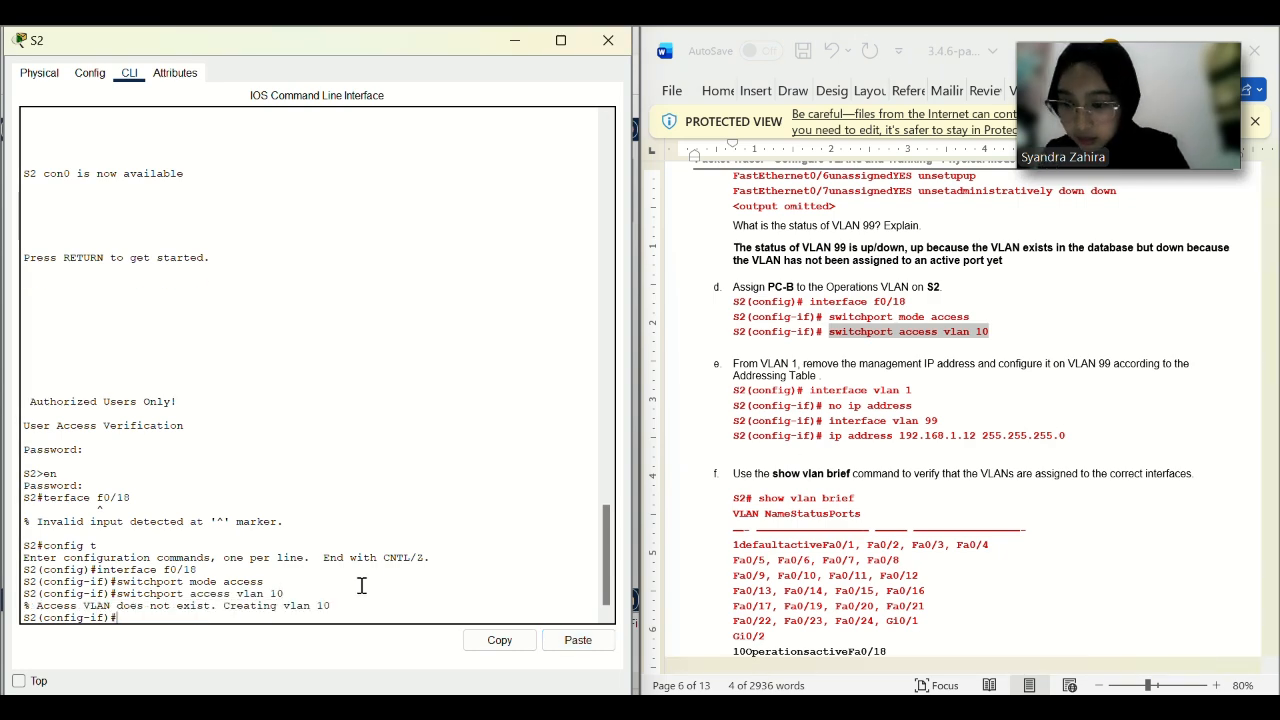
# Locate the VLAN creation commands in the lab instructions and refocus the S2 terminal.
pyautogui.scroll(10, 845, 402)
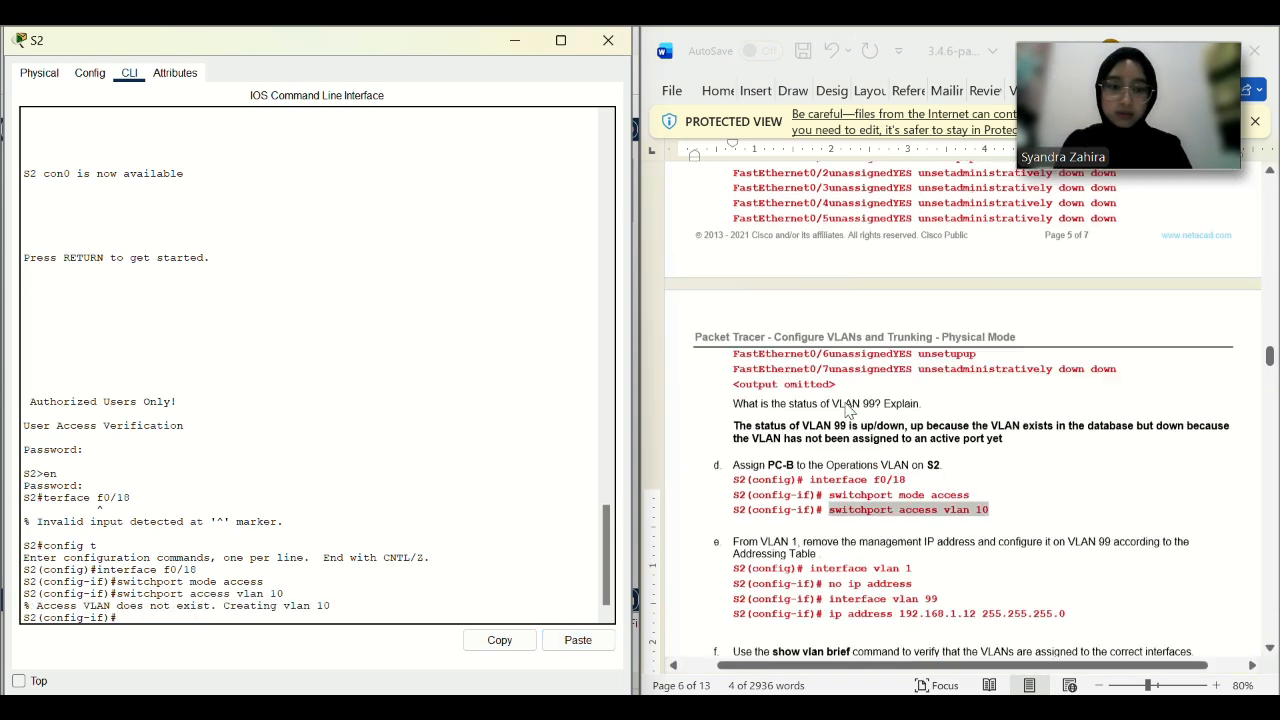
pyautogui.scroll(10, 845, 402)
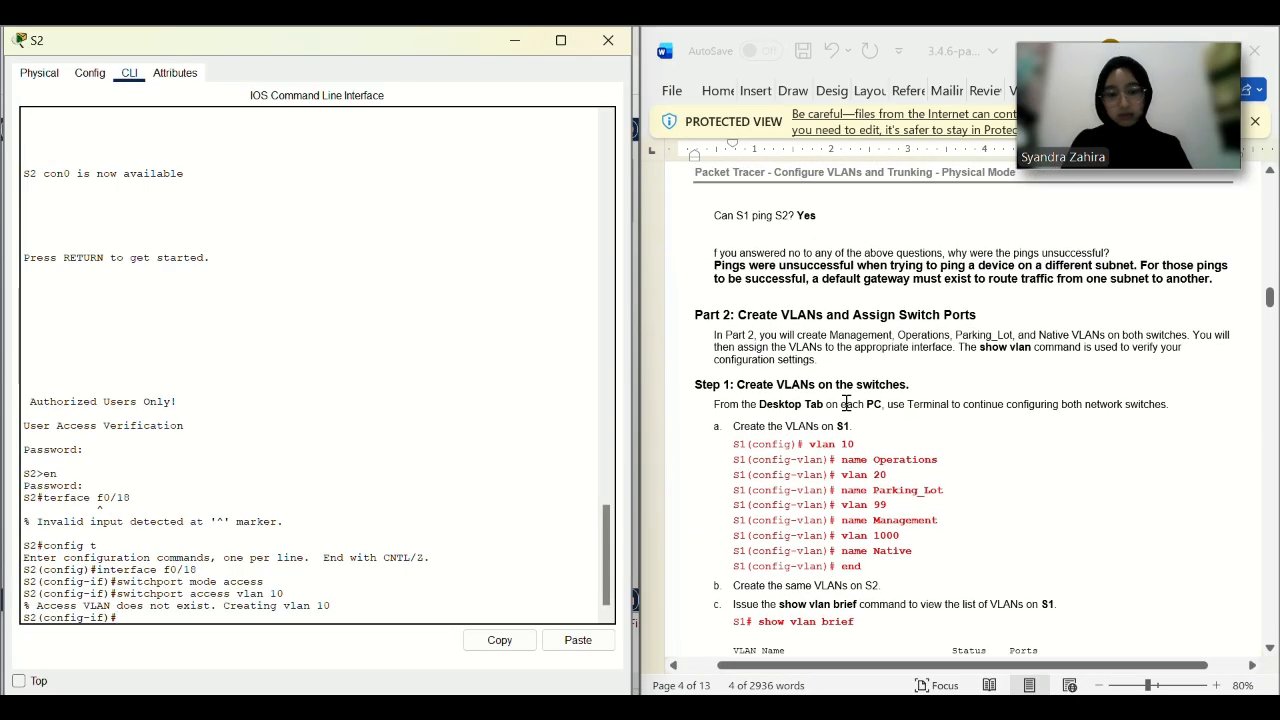
pyautogui.scroll(-15, 845, 402)
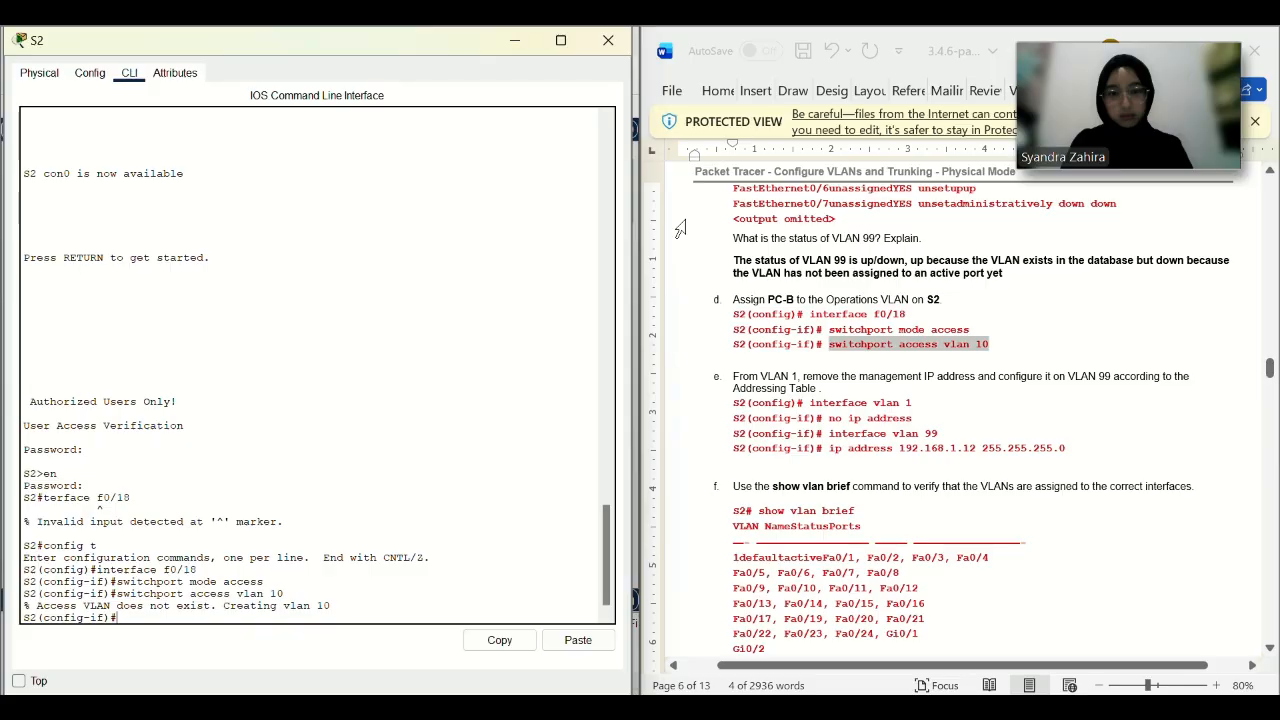
pyautogui.click(221, 612)
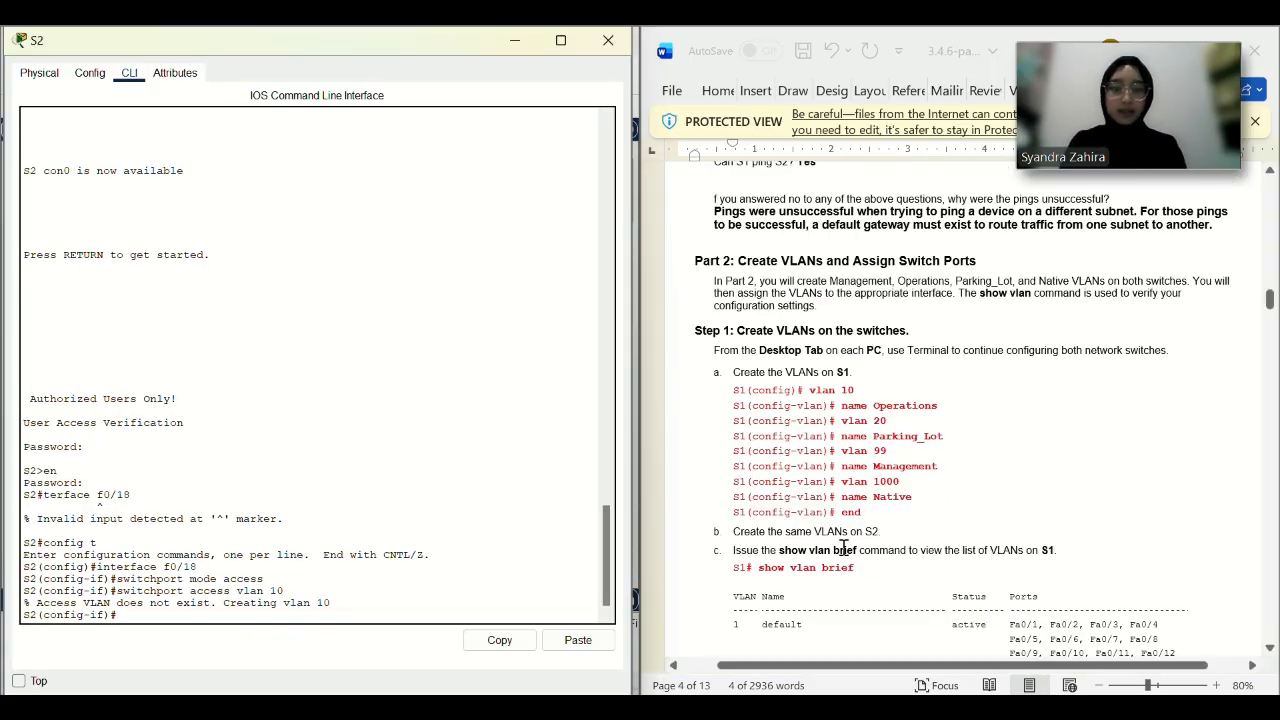
pyautogui.moveTo(904, 524); pyautogui.dragTo(805, 406)
pyautogui.click(820, 473)
pyautogui.click(207, 612)
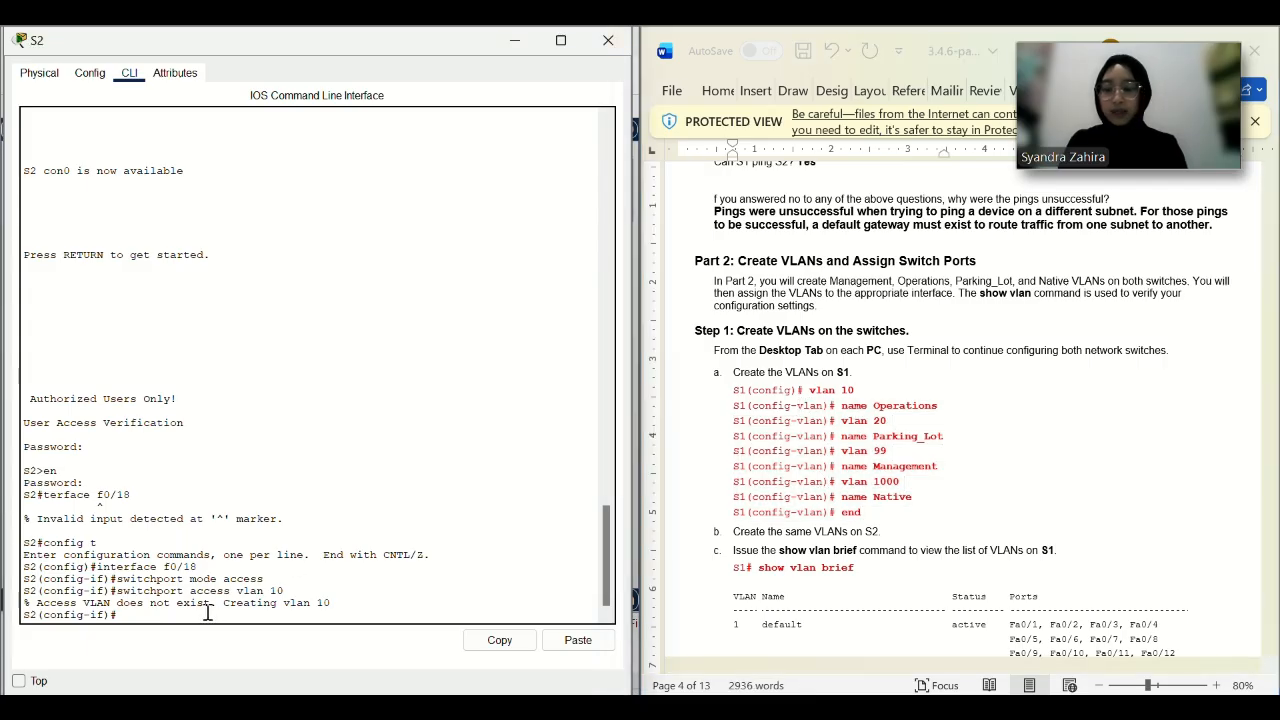
# Create VLAN 10 named Operations and VLAN 20 named Parking_Lot on S2.
pyautogui.press('Return')
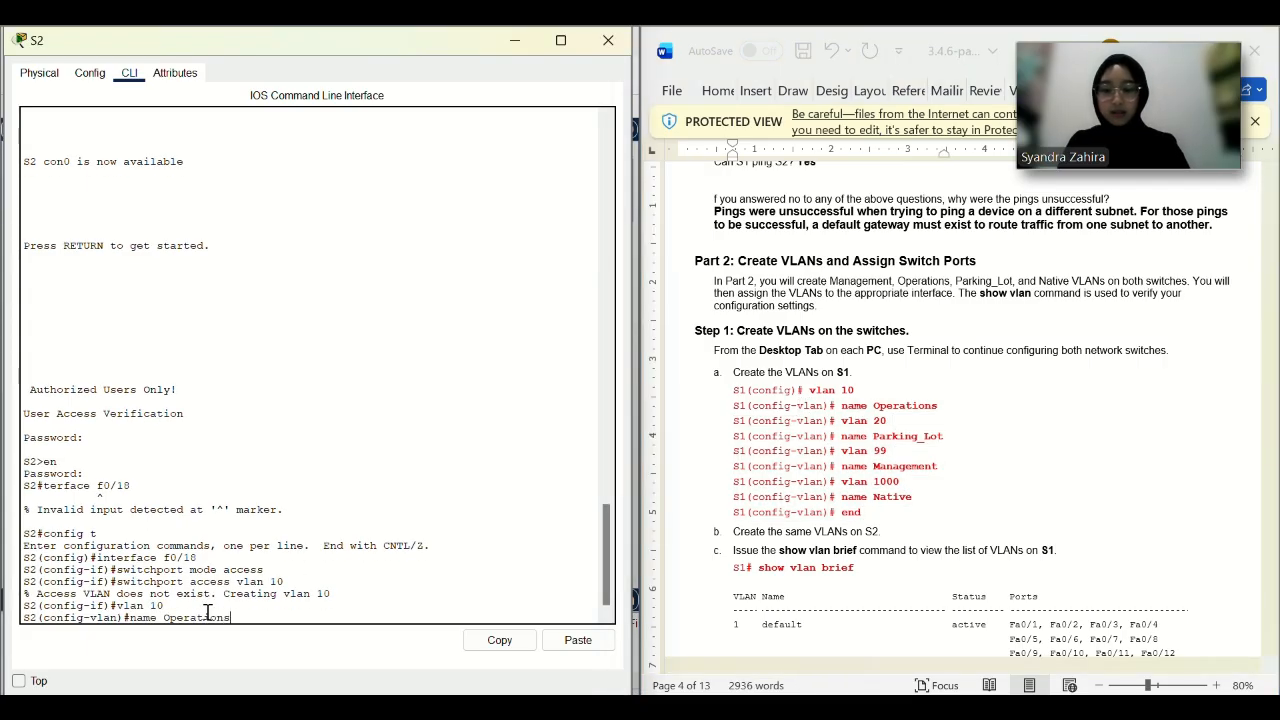
pyautogui.press('Return')
pyautogui.write('vlan 20')
pyautogui.press('Return')
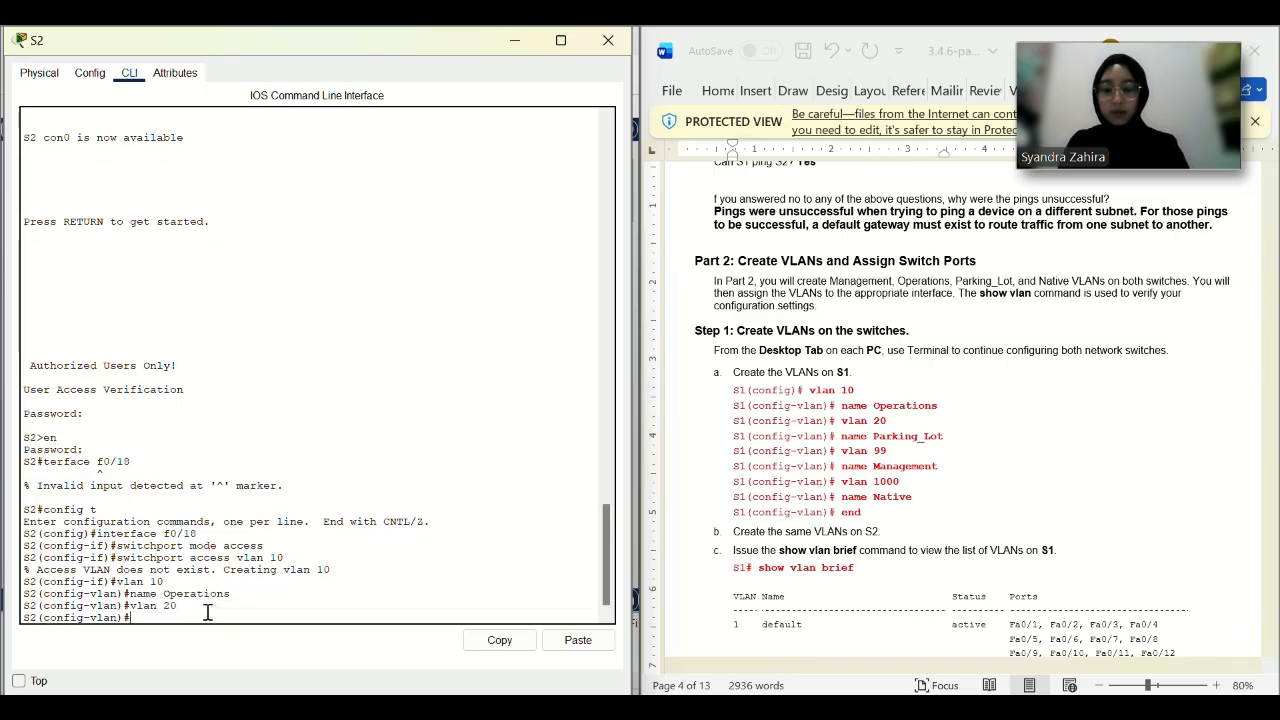
pyautogui.write('name Parking')
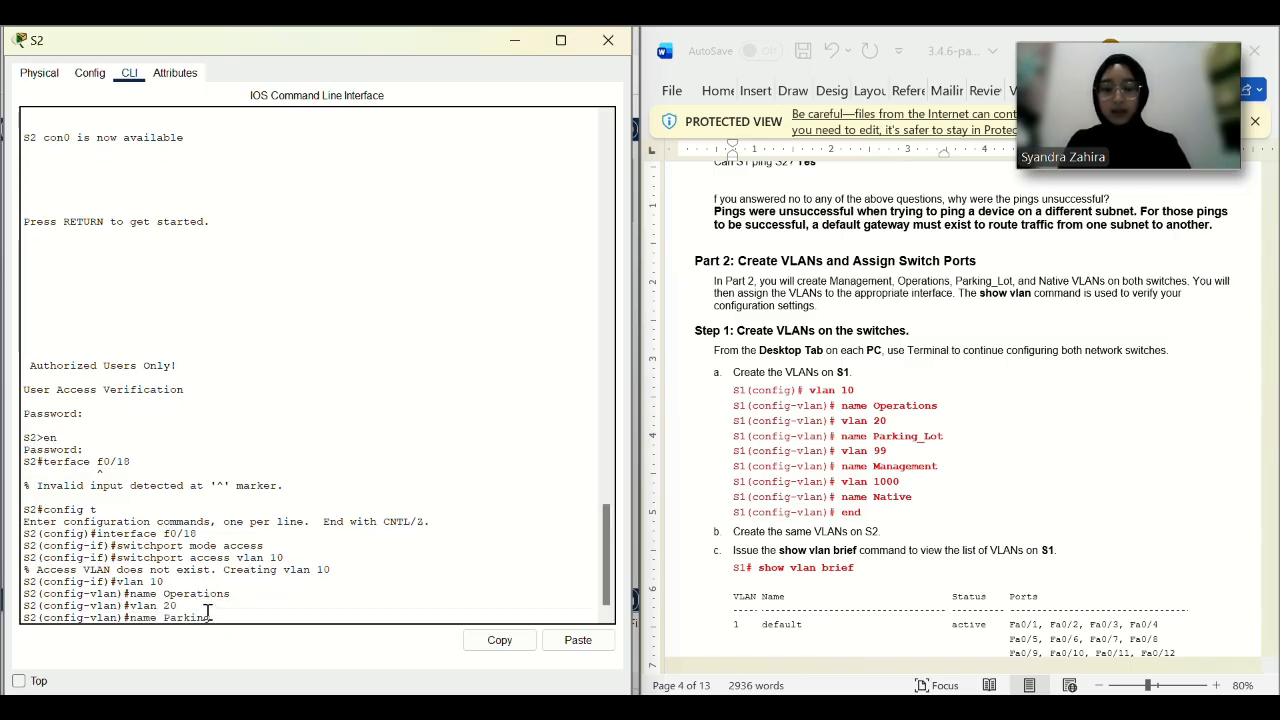
pyautogui.write('_Lot')
pyautogui.press('Return')
# Create VLAN 99 named Management and VLAN 1000 named Native on S2.
pyautogui.write('vlan ')
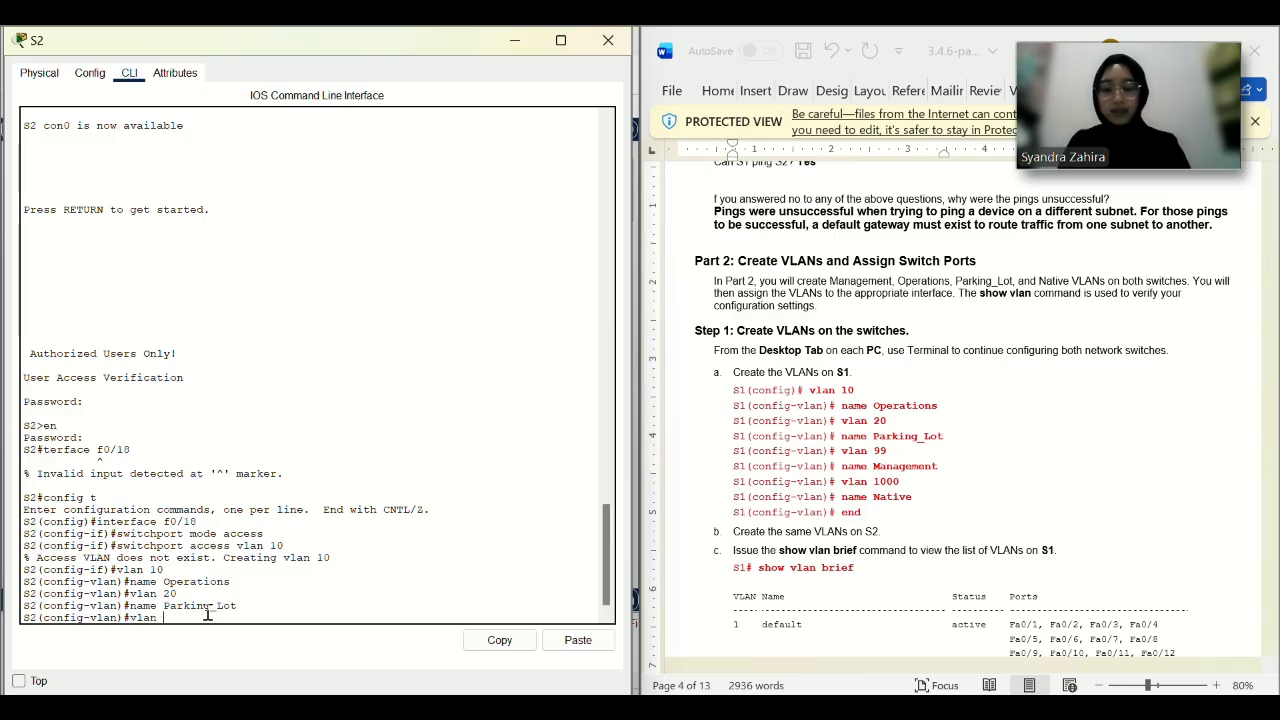
pyautogui.write('99')
pyautogui.press('Return')
pyautogui.write('name Ma')
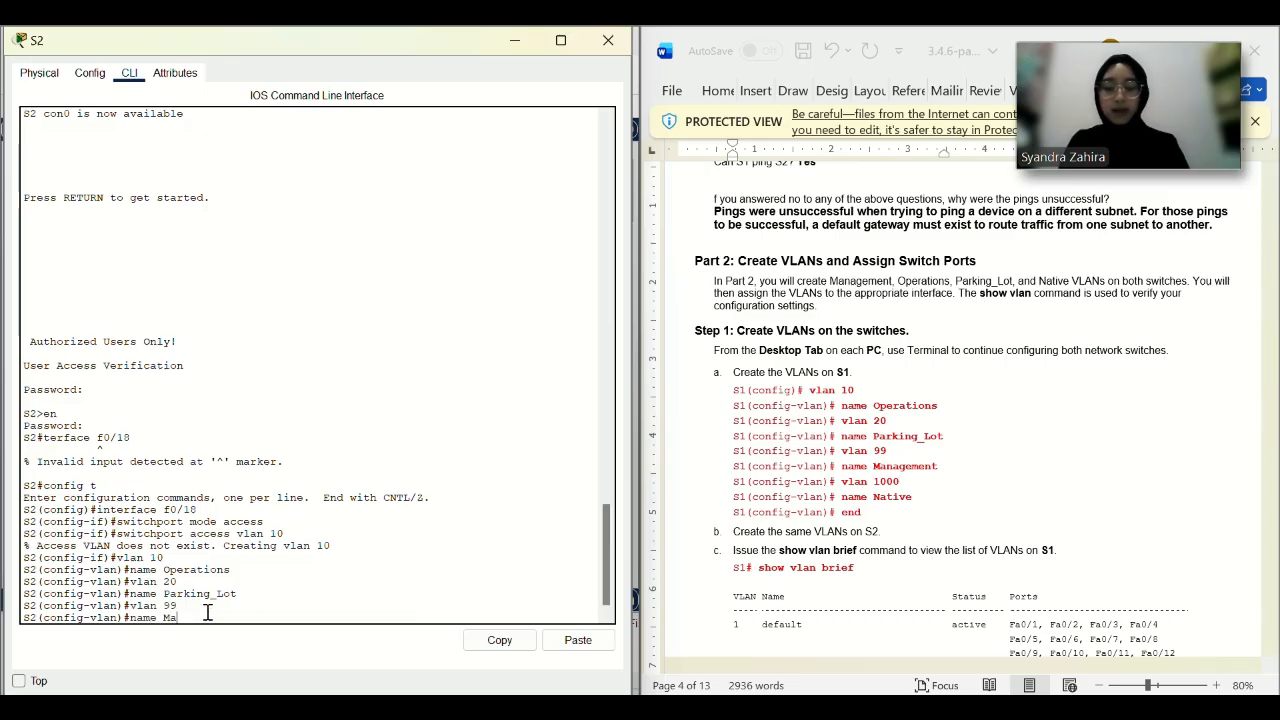
pyautogui.write('nagement')
pyautogui.press('Return')
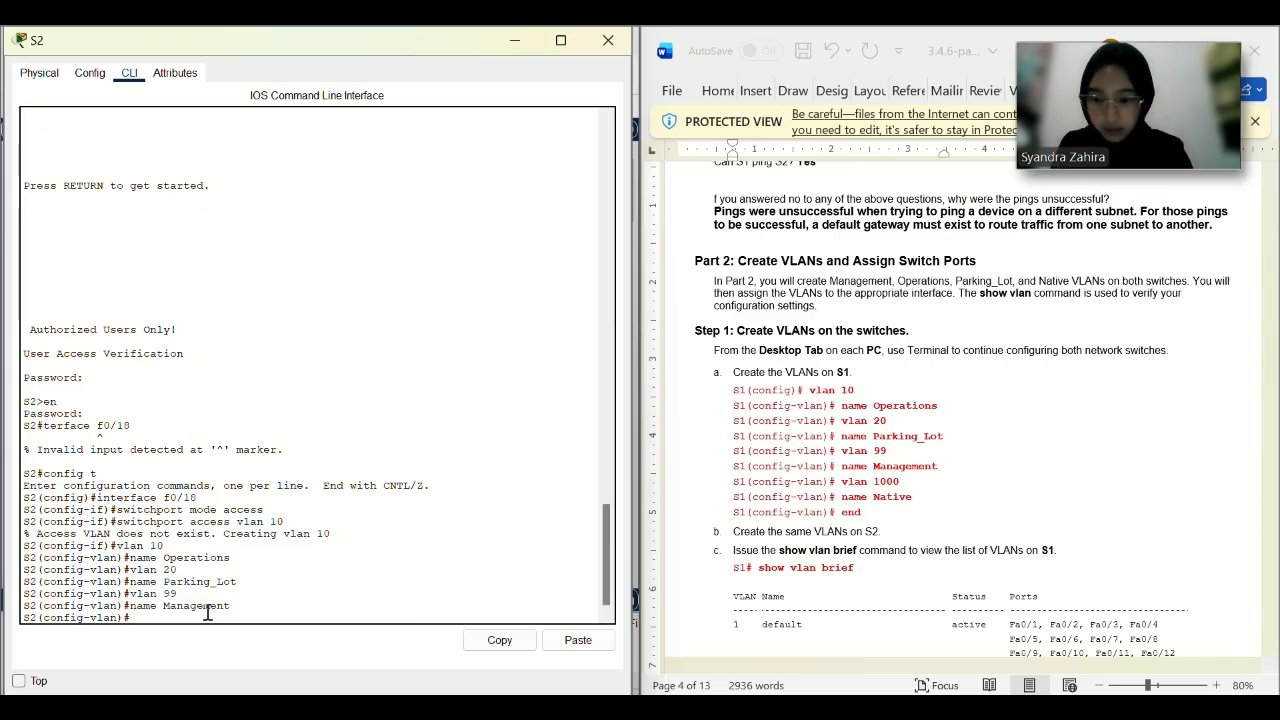
pyautogui.write('vlan 1000')
pyautogui.press('Return')
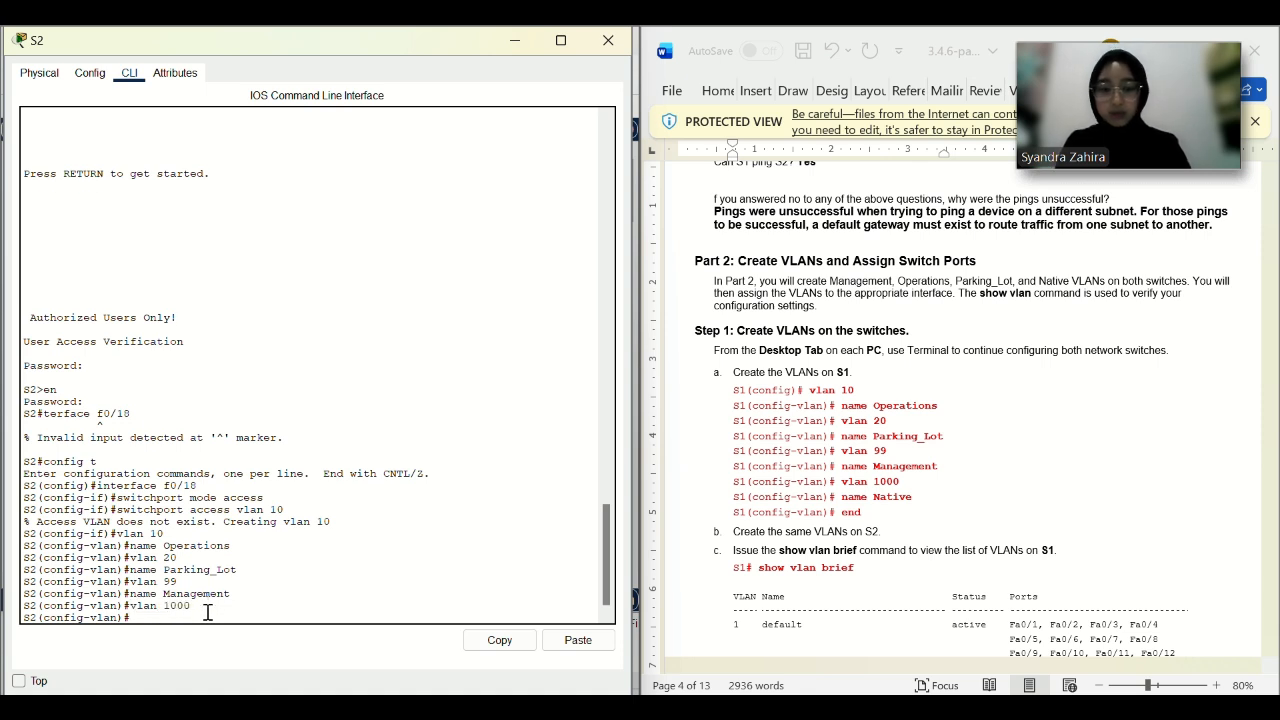
pyautogui.write('name Native')
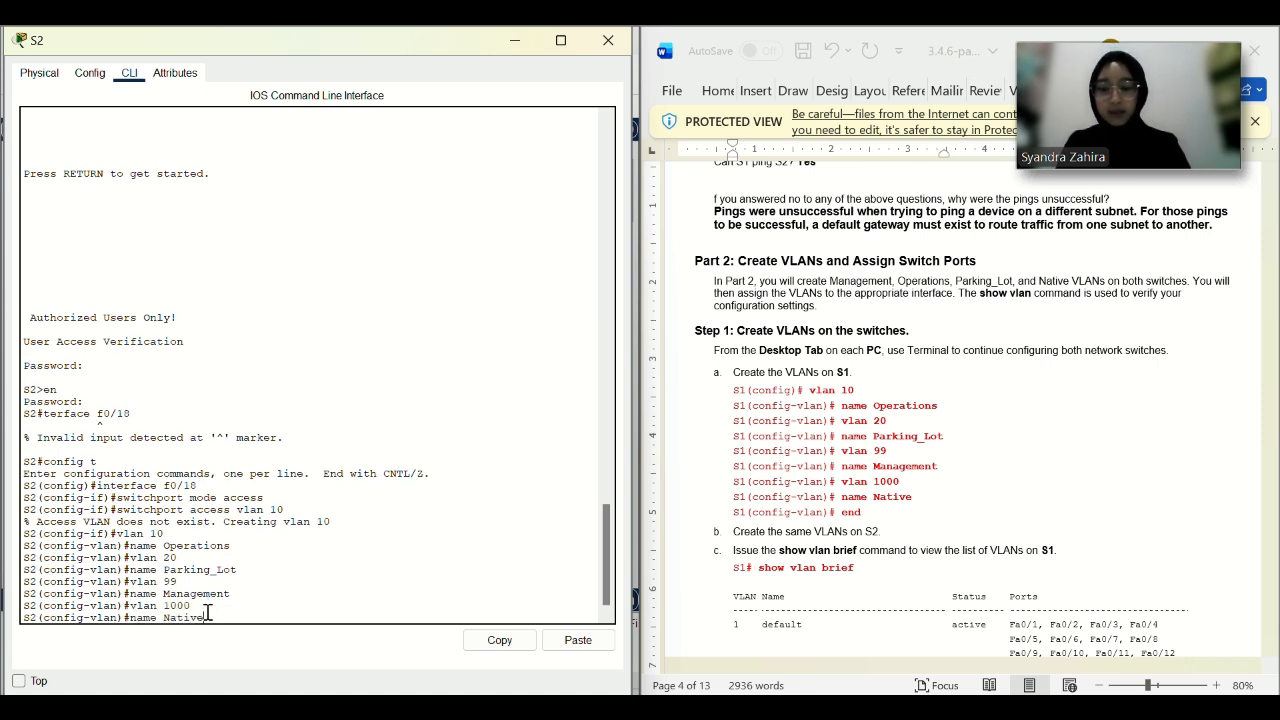
pyautogui.press('Return')
# Leave configuration mode with end and review S2's console output.
pyautogui.write('end')
pyautogui.press('Return')
pyautogui.scroll(-8, 776, 523)
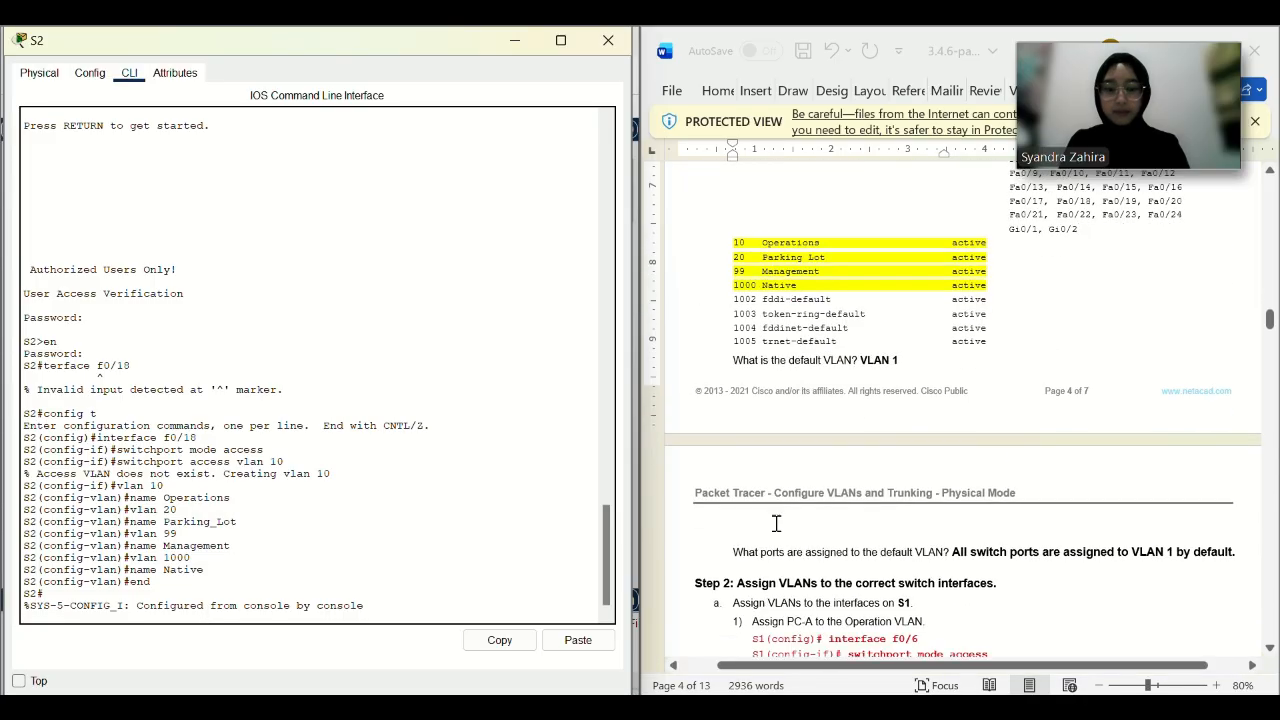
pyautogui.scroll(-18, 776, 523)
pyautogui.scroll(-20, 776, 523)
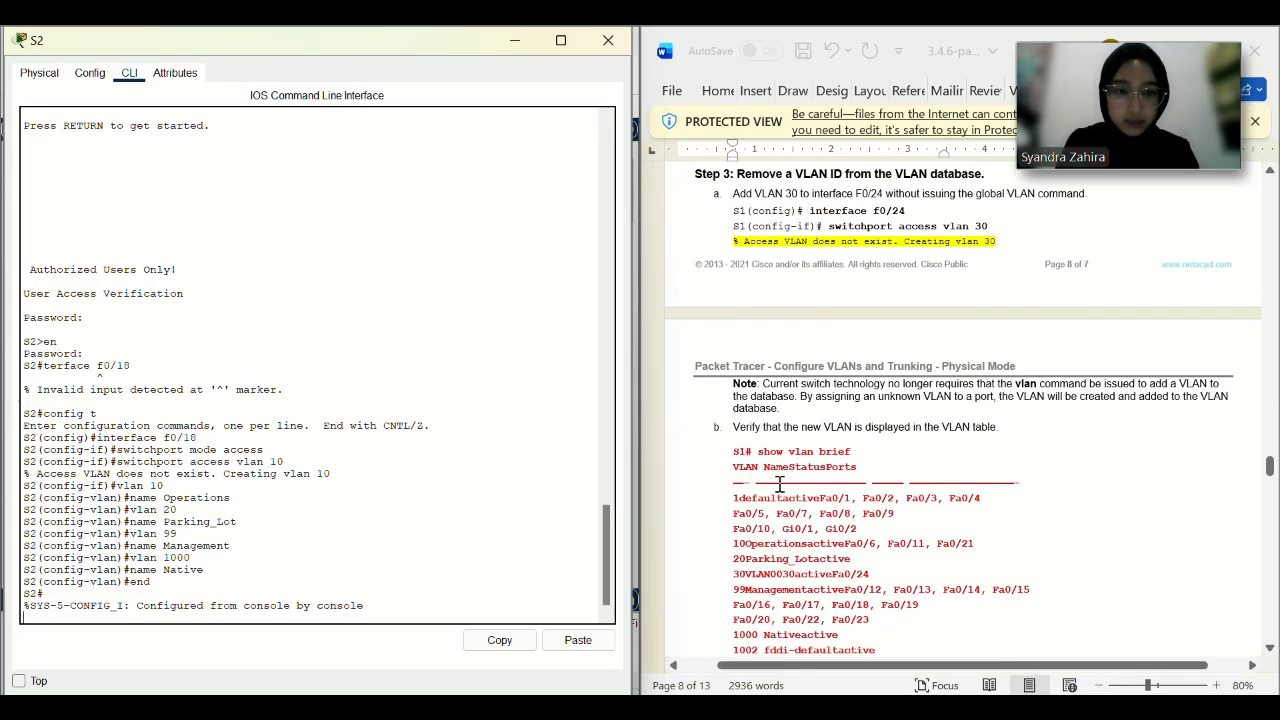
pyautogui.scroll(-20, 855, 251)
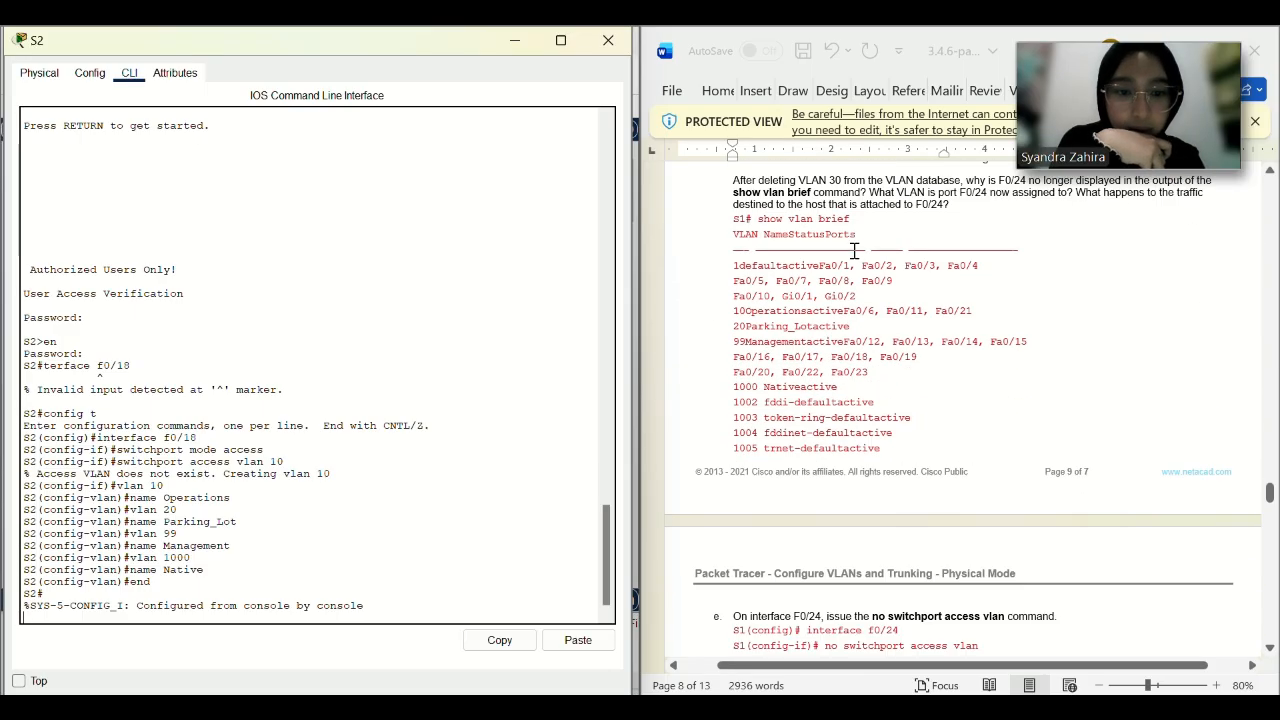
pyautogui.scroll(-16, 855, 251)
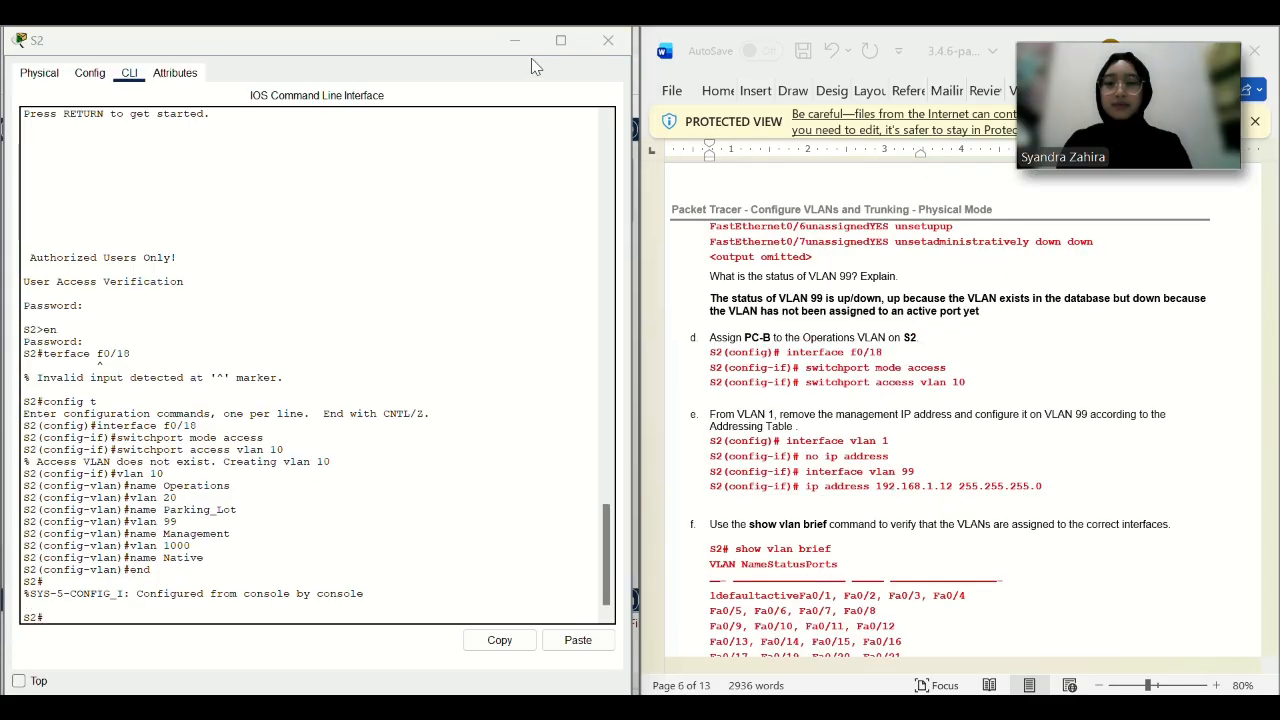
# Enter config t on S2 and select interface f0/18.
pyautogui.click(211, 615)
pyautogui.press('Return')
pyautogui.write('config')
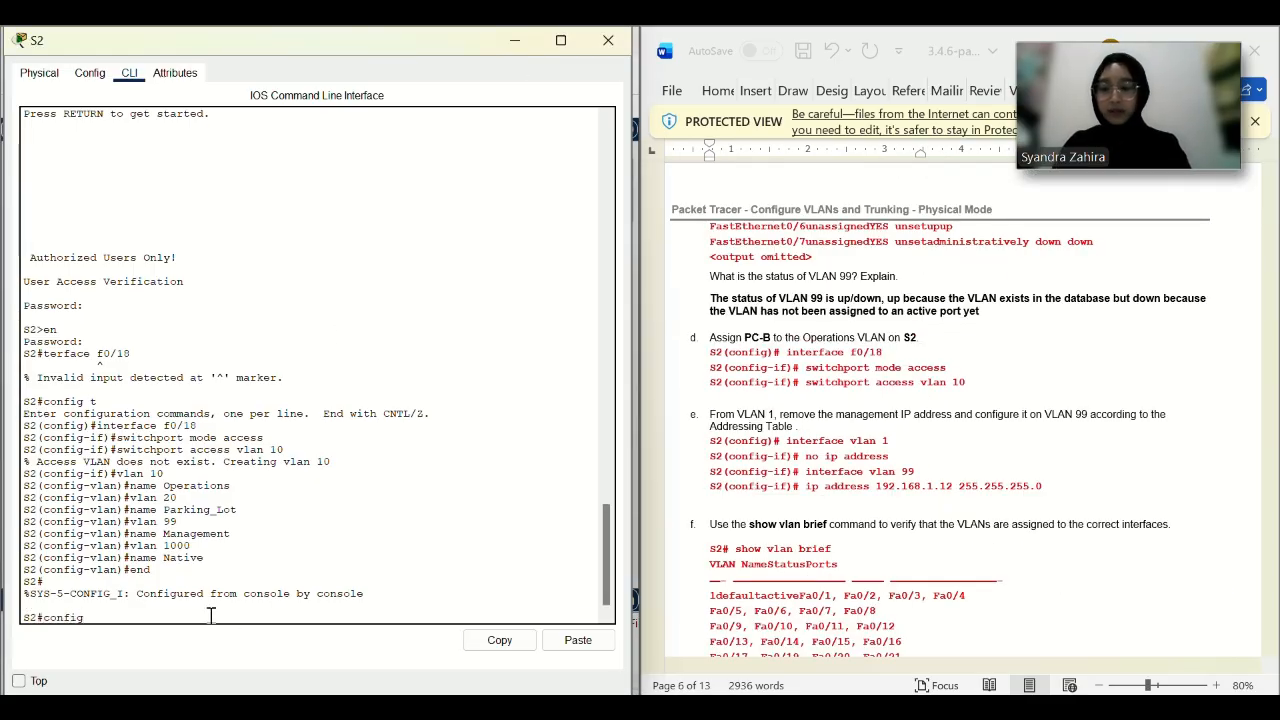
pyautogui.write(' t')
pyautogui.press('Return')
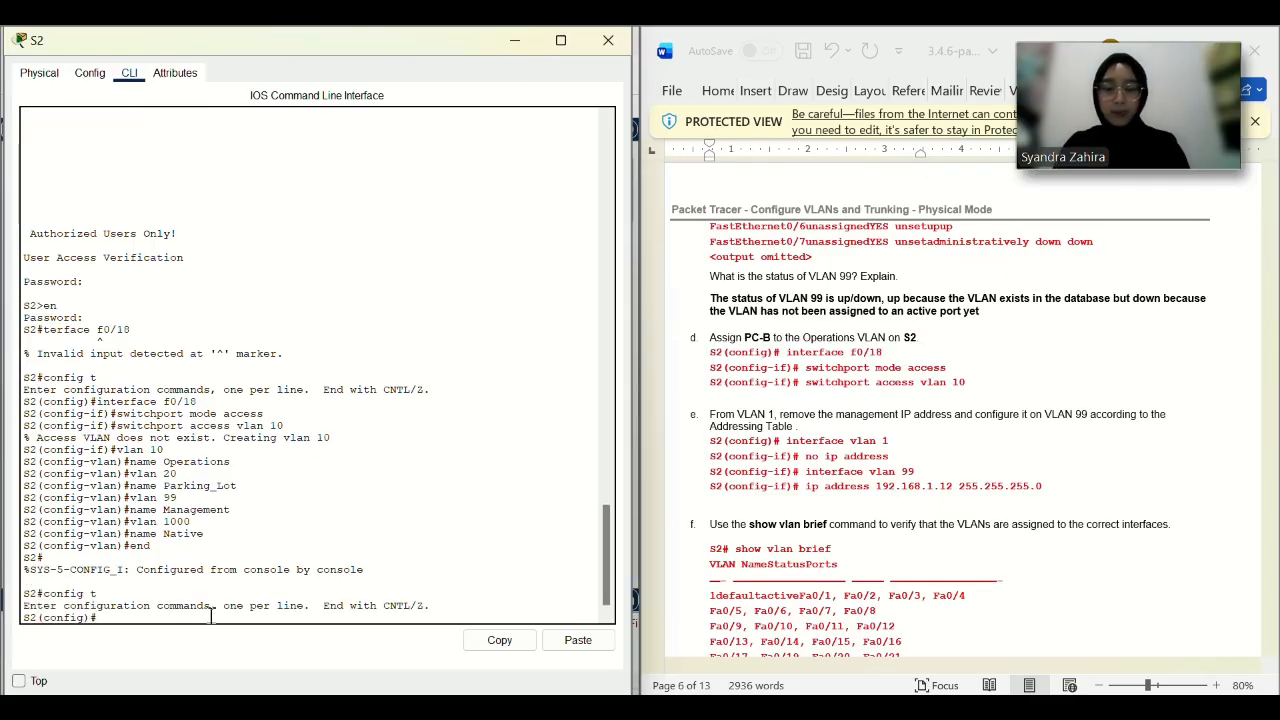
pyautogui.click(890, 364)
pyautogui.moveTo(890, 367); pyautogui.dragTo(786, 352)
pyautogui.hotkey('ctrl', 'c')
pyautogui.click(897, 353)
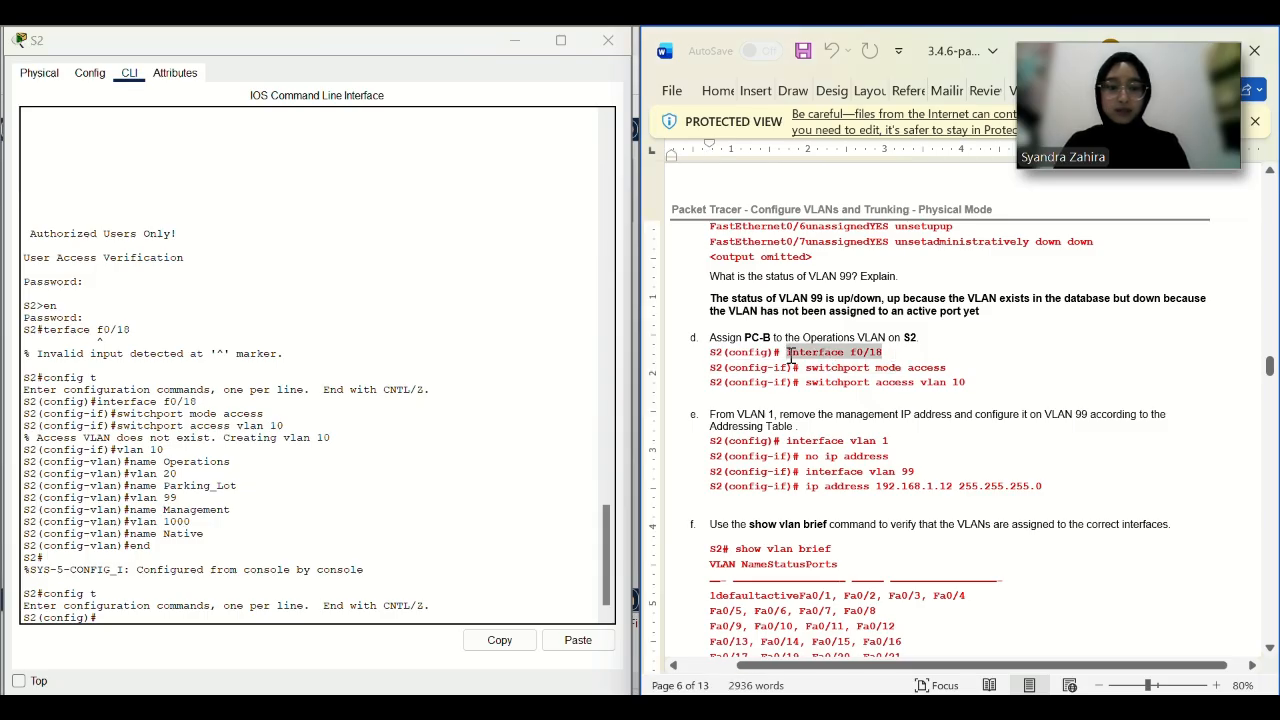
pyautogui.click(584, 644)
pyautogui.click(580, 643)
pyautogui.press('Return')
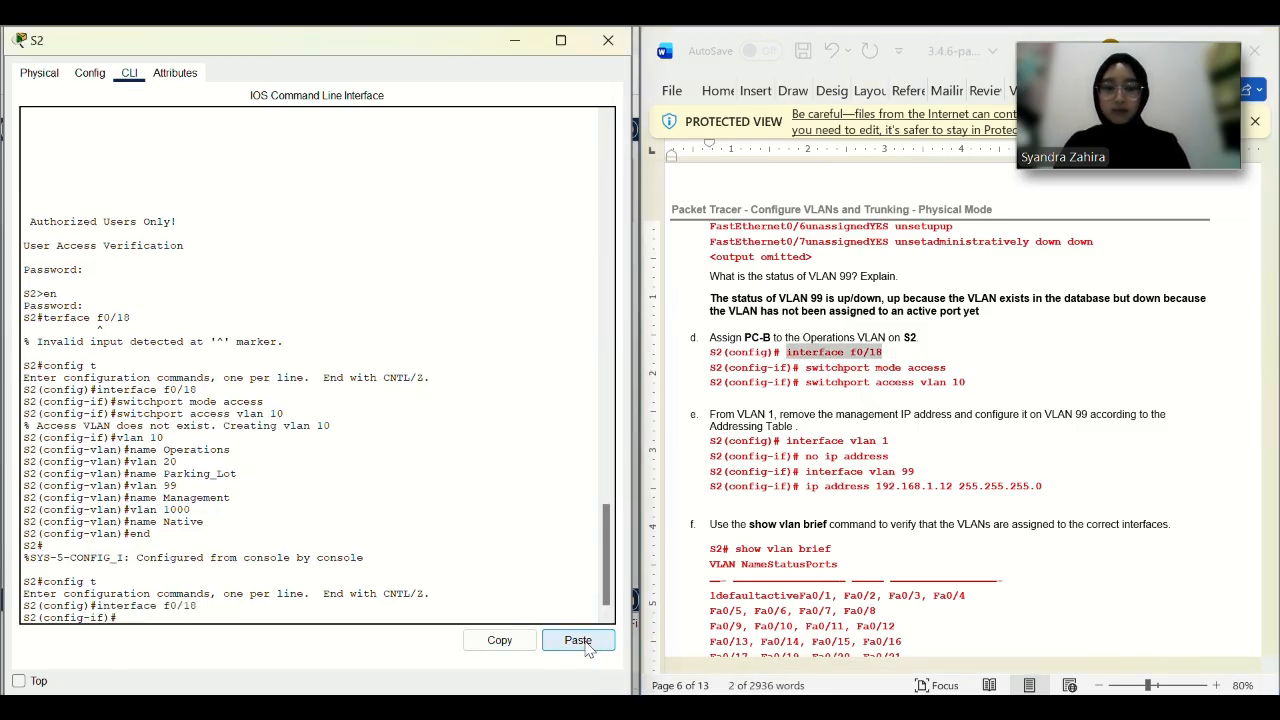
# Set f0/18 to switchport mode access.
pyautogui.click(950, 367)
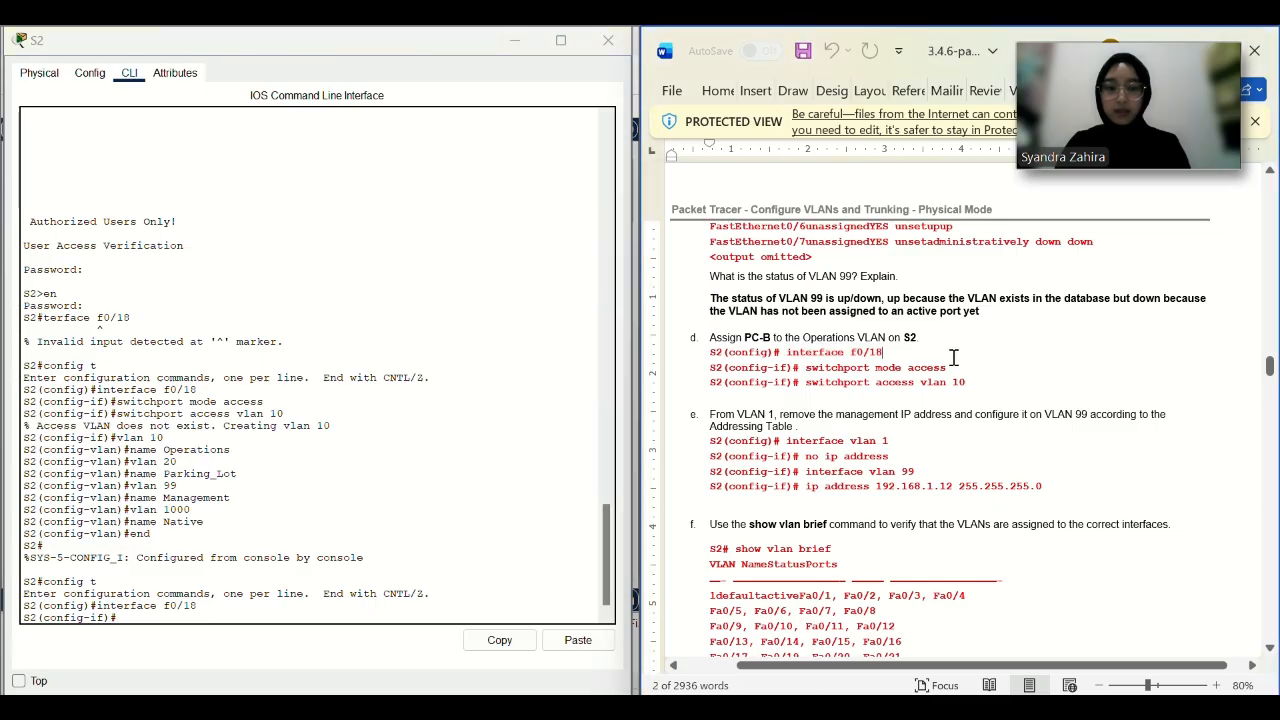
pyautogui.moveTo(950, 367); pyautogui.dragTo(799, 370)
pyautogui.hotkey('ctrl', 'c')
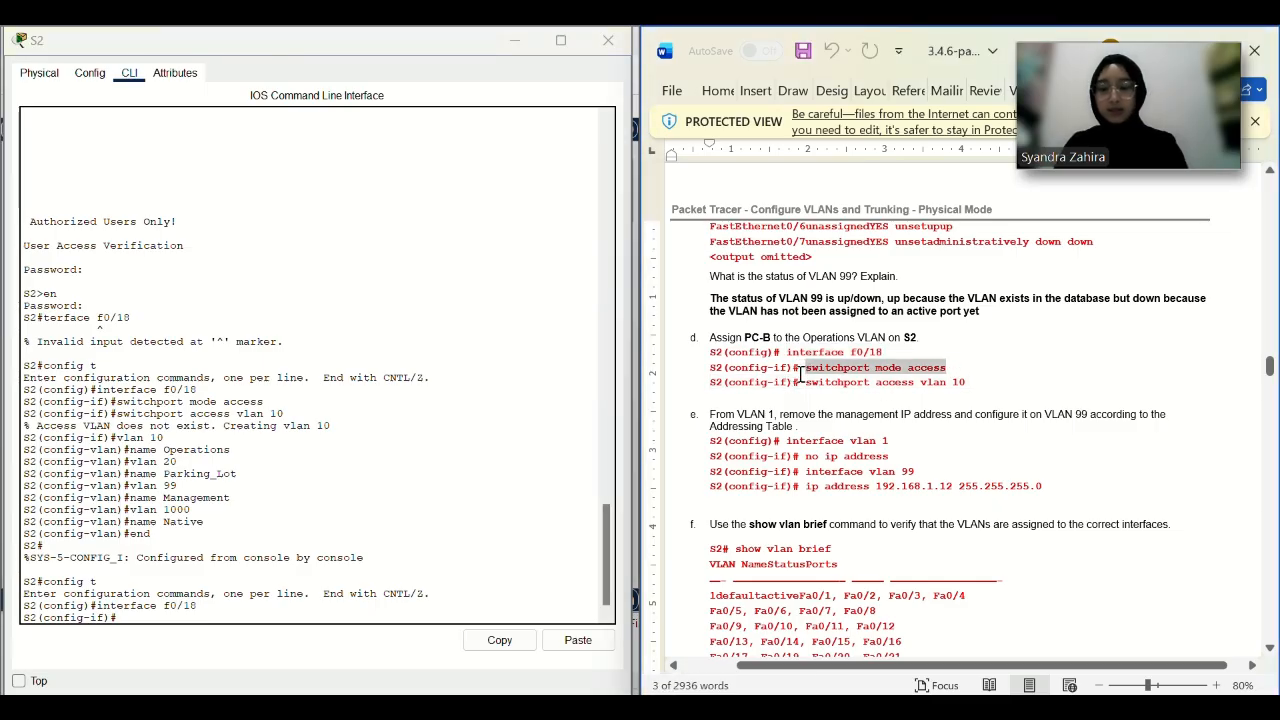
pyautogui.click(562, 646)
pyautogui.press('Return')
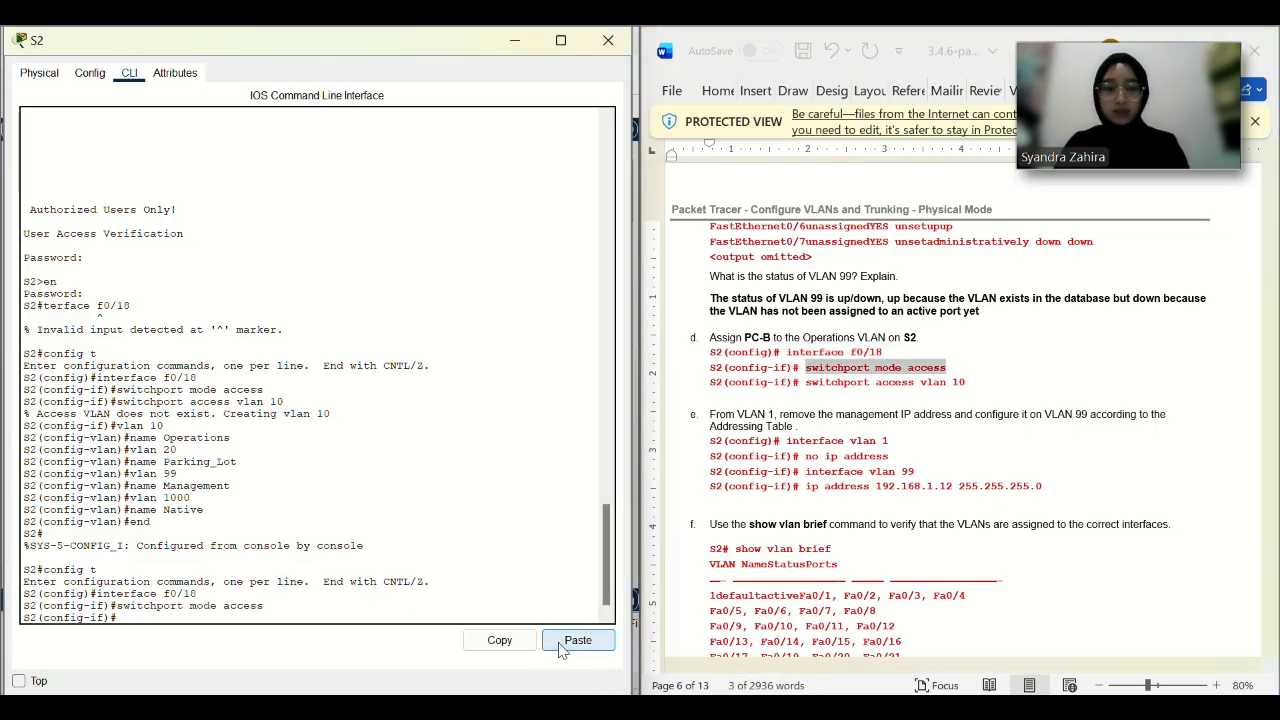
# Assign f0/18 to access VLAN 10 with switchport access vlan 10.
pyautogui.click(993, 369)
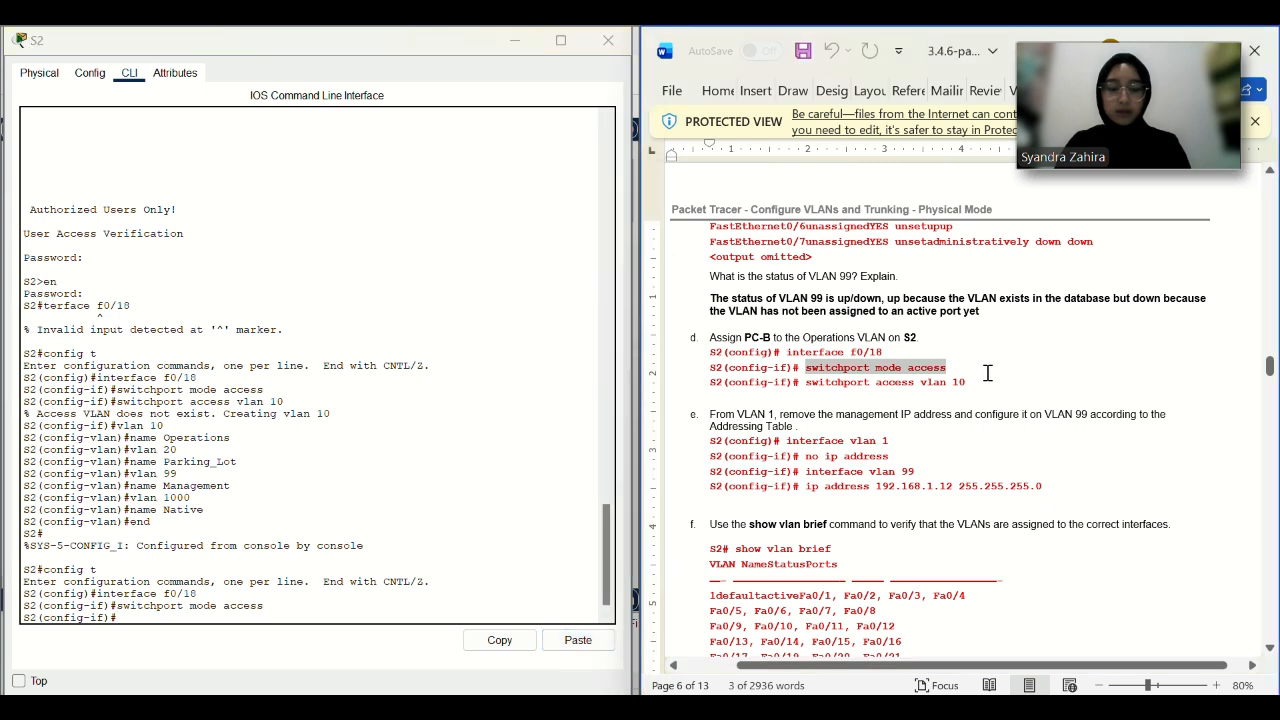
pyautogui.click(858, 382)
pyautogui.moveTo(968, 382); pyautogui.dragTo(806, 382)
pyautogui.hotkey('ctrl', 'c')
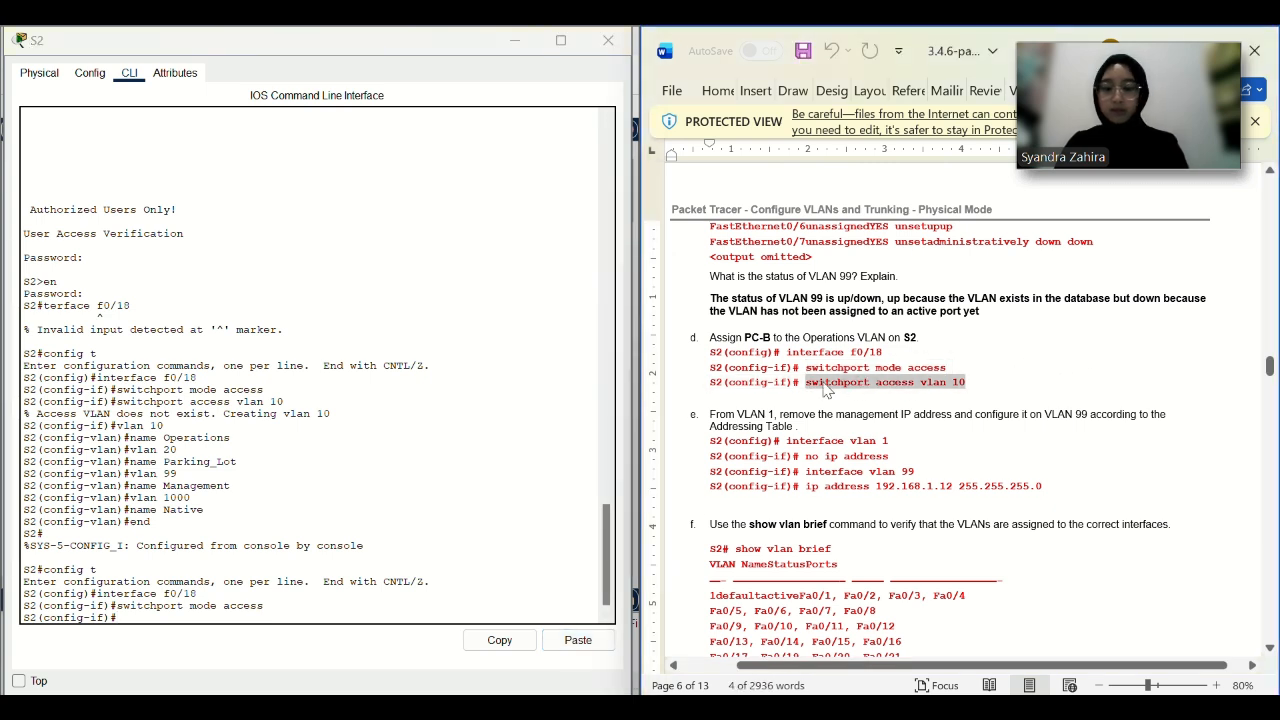
pyautogui.click(575, 648)
pyautogui.click(575, 648)
pyautogui.press('Return')
pyautogui.click(892, 440)
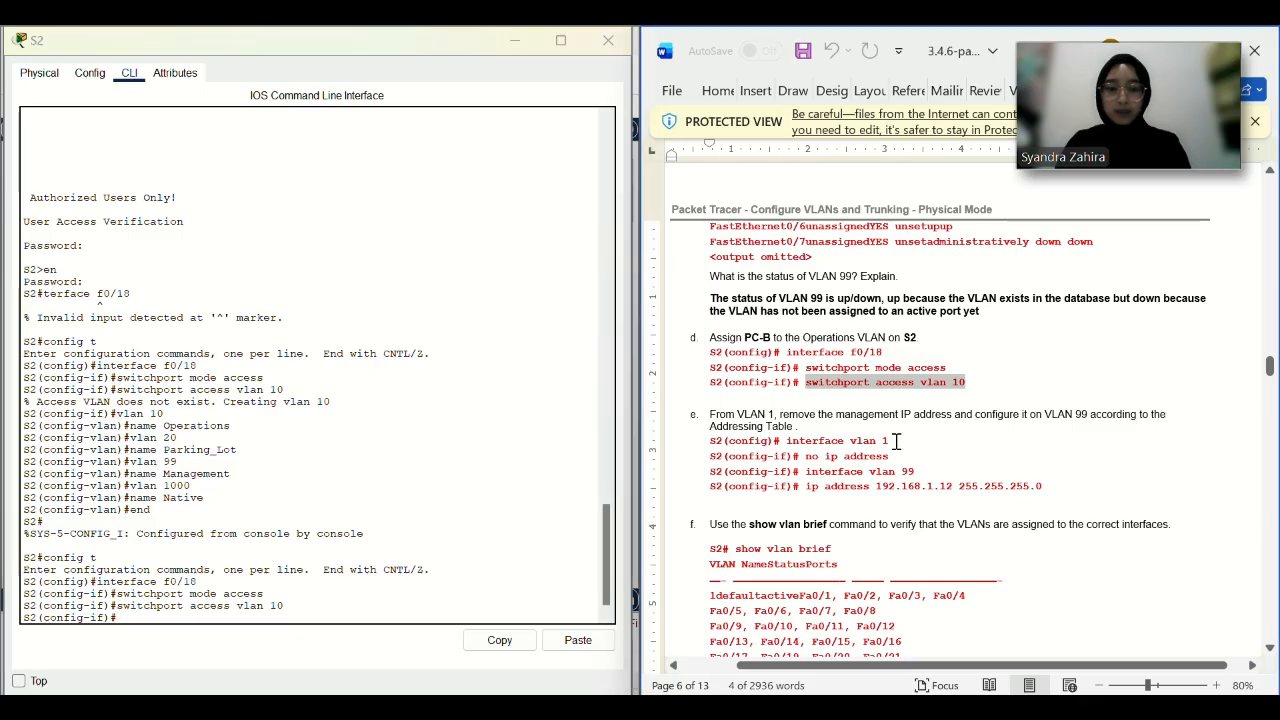
pyautogui.moveTo(892, 440); pyautogui.dragTo(786, 446)
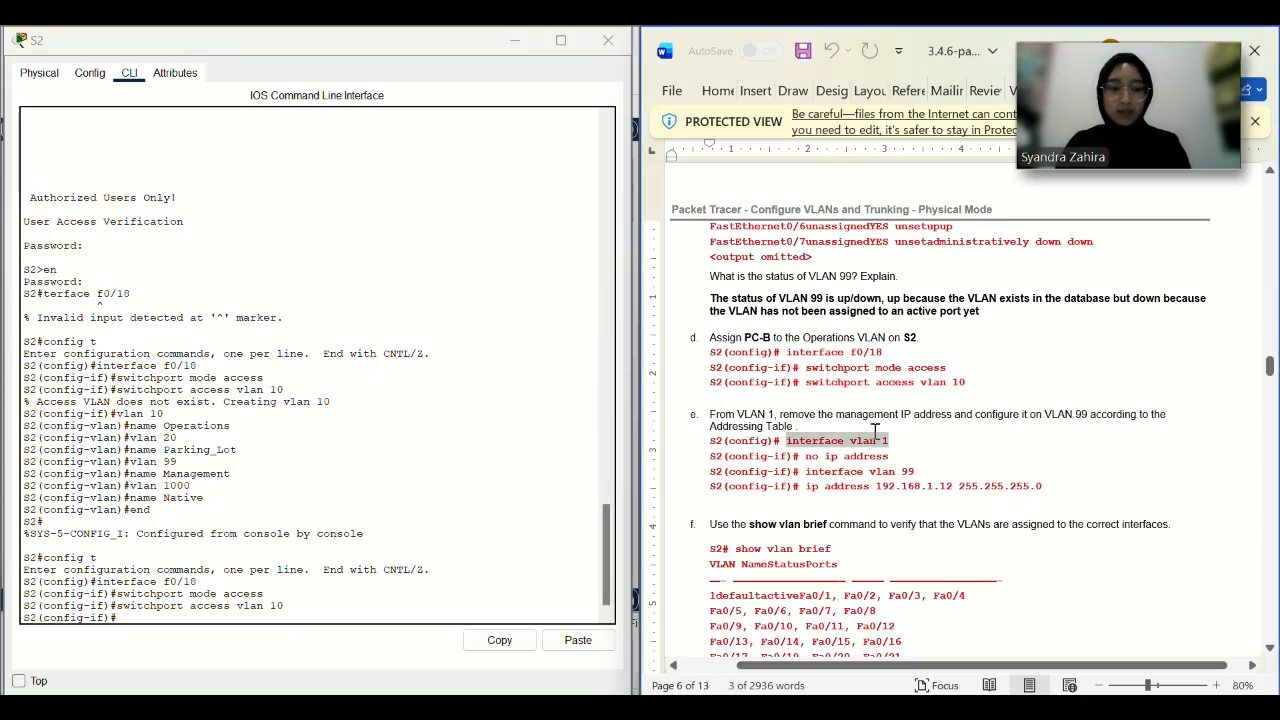
# Remove the IP address from S2's interface VLAN 1.
pyautogui.click(577, 640)
pyautogui.press('Return')
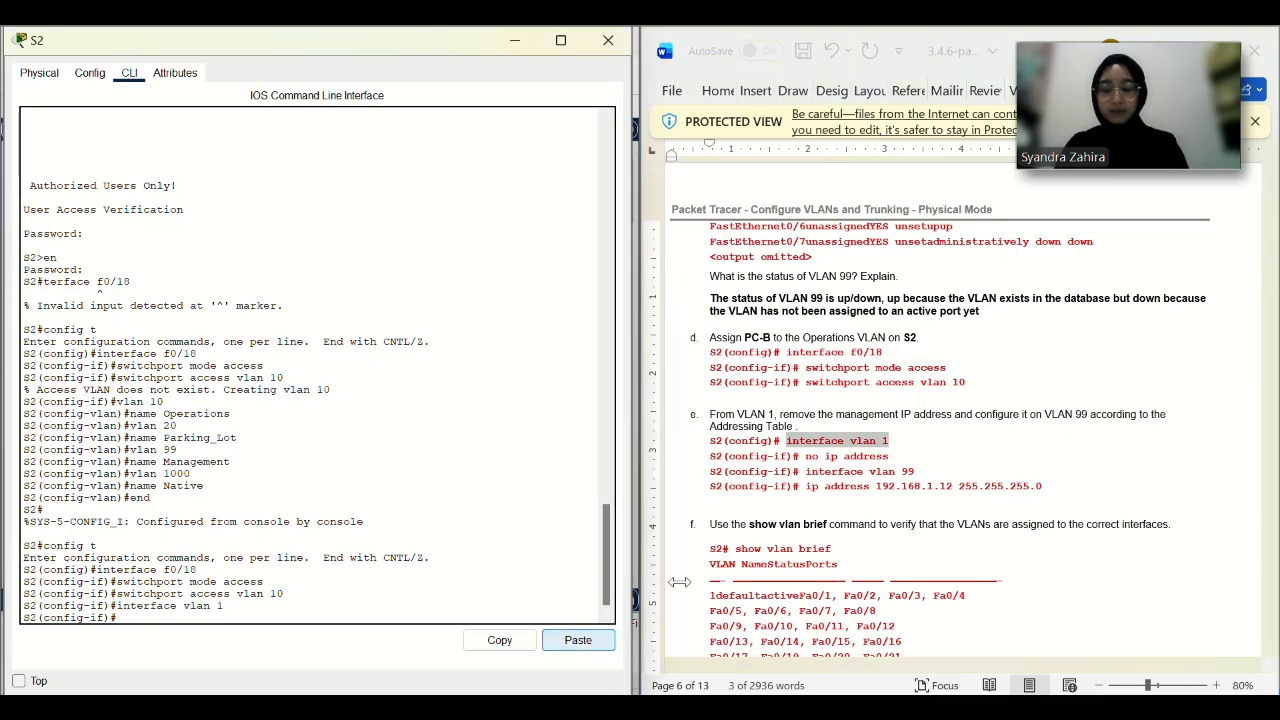
pyautogui.write('no ip address')
pyautogui.press('Return')
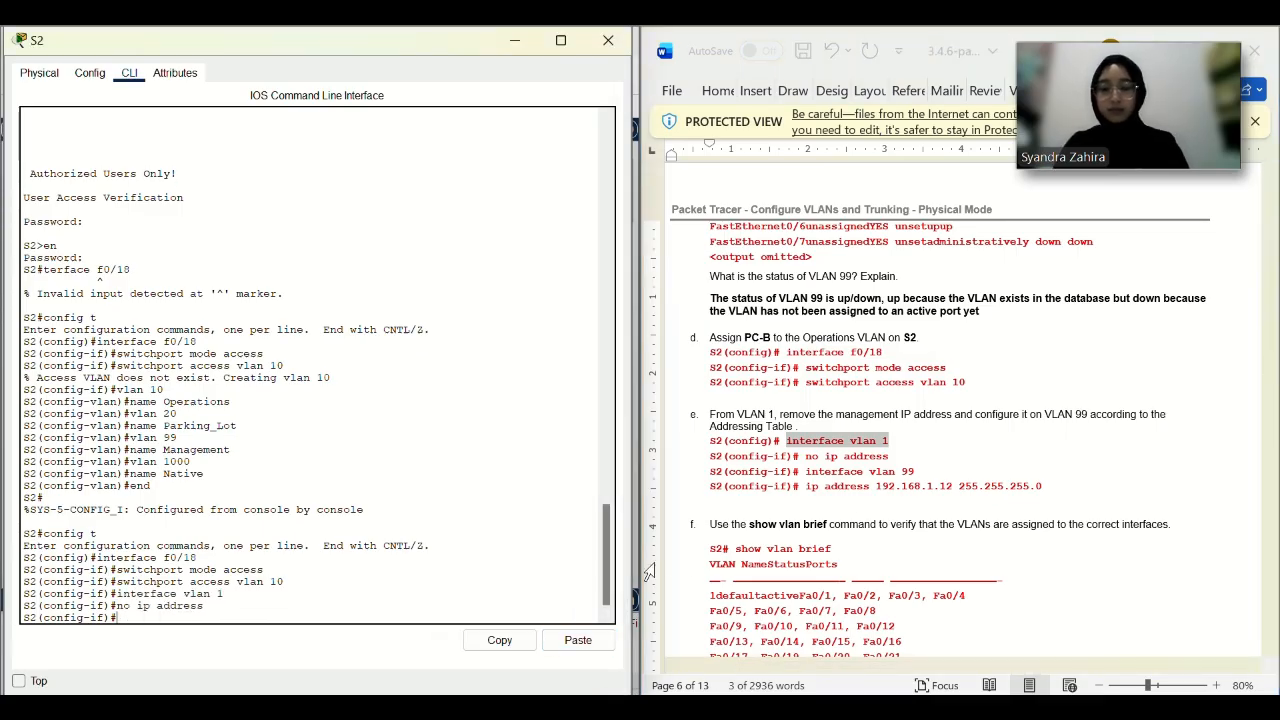
# Give S2's interface VLAN 99 the address 192.168.1.12 255.255.255.0.
pyautogui.click(936, 461)
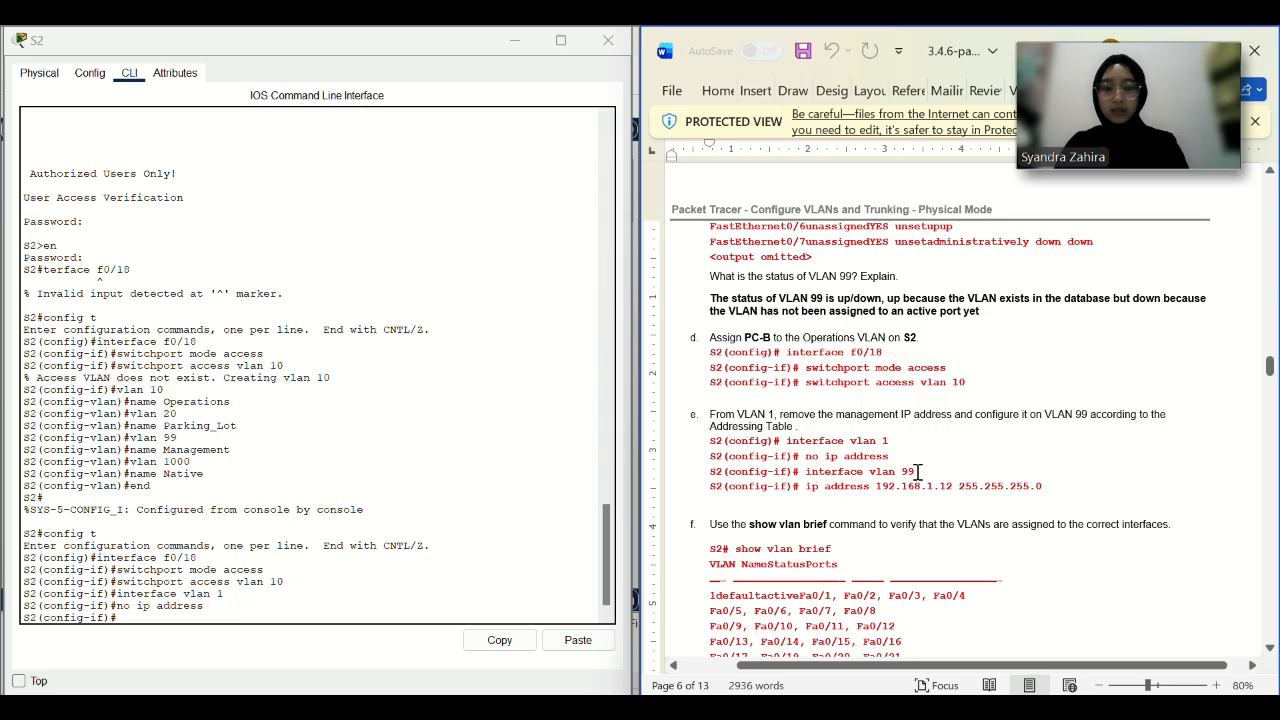
pyautogui.moveTo(918, 471); pyautogui.dragTo(816, 474)
pyautogui.hotkey('ctrl', 'c')
pyautogui.click(578, 640)
pyautogui.press('Return')
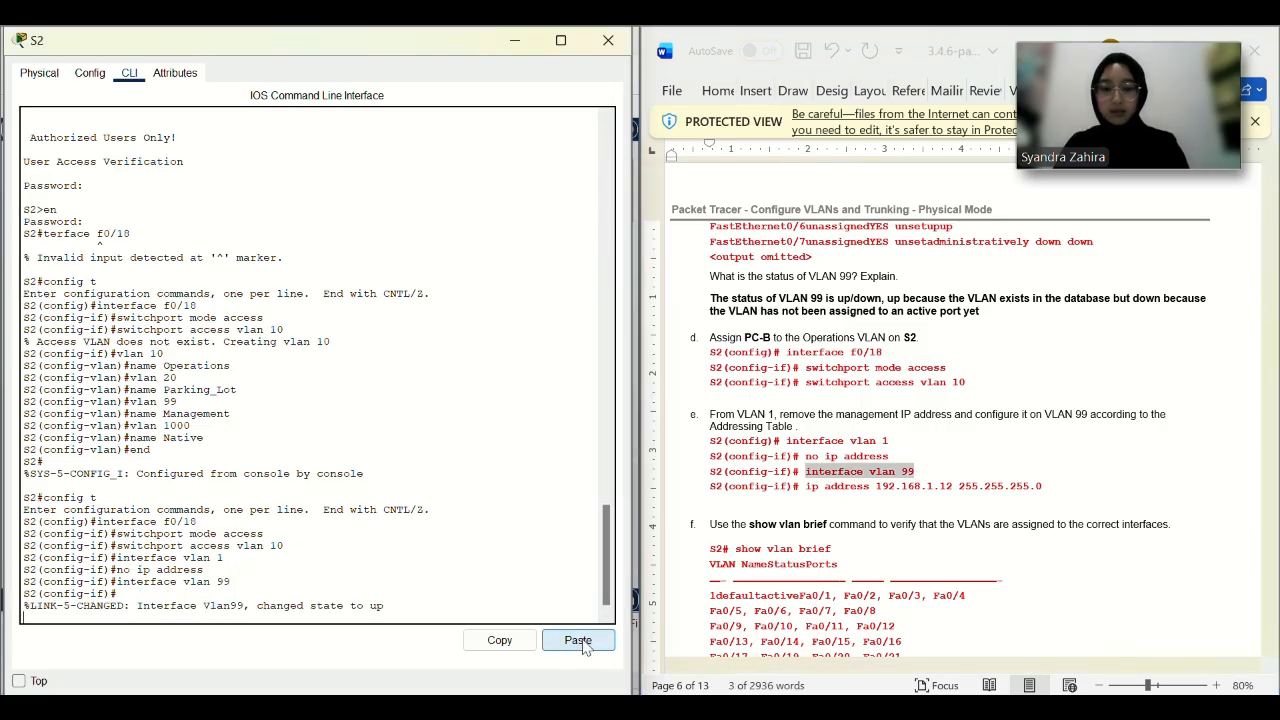
pyautogui.moveTo(1045, 487); pyautogui.dragTo(918, 487)
pyautogui.moveTo(835, 487); pyautogui.dragTo(808, 487)
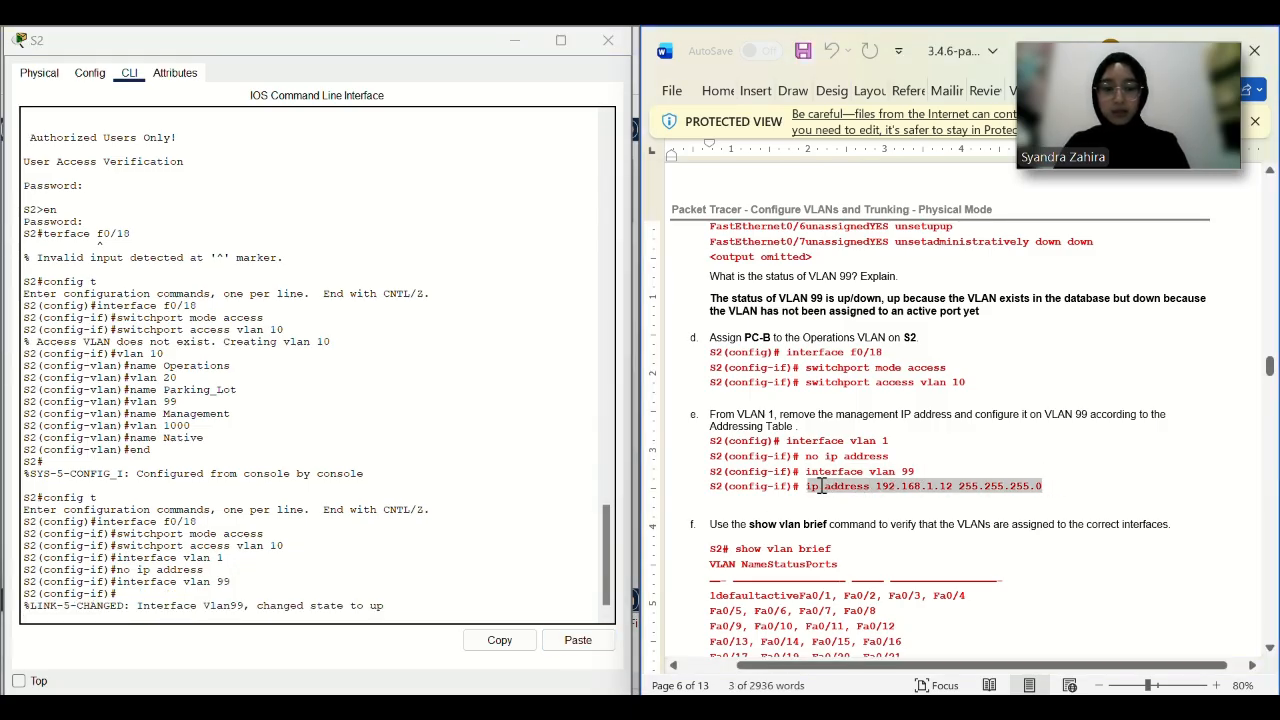
pyautogui.click(535, 615)
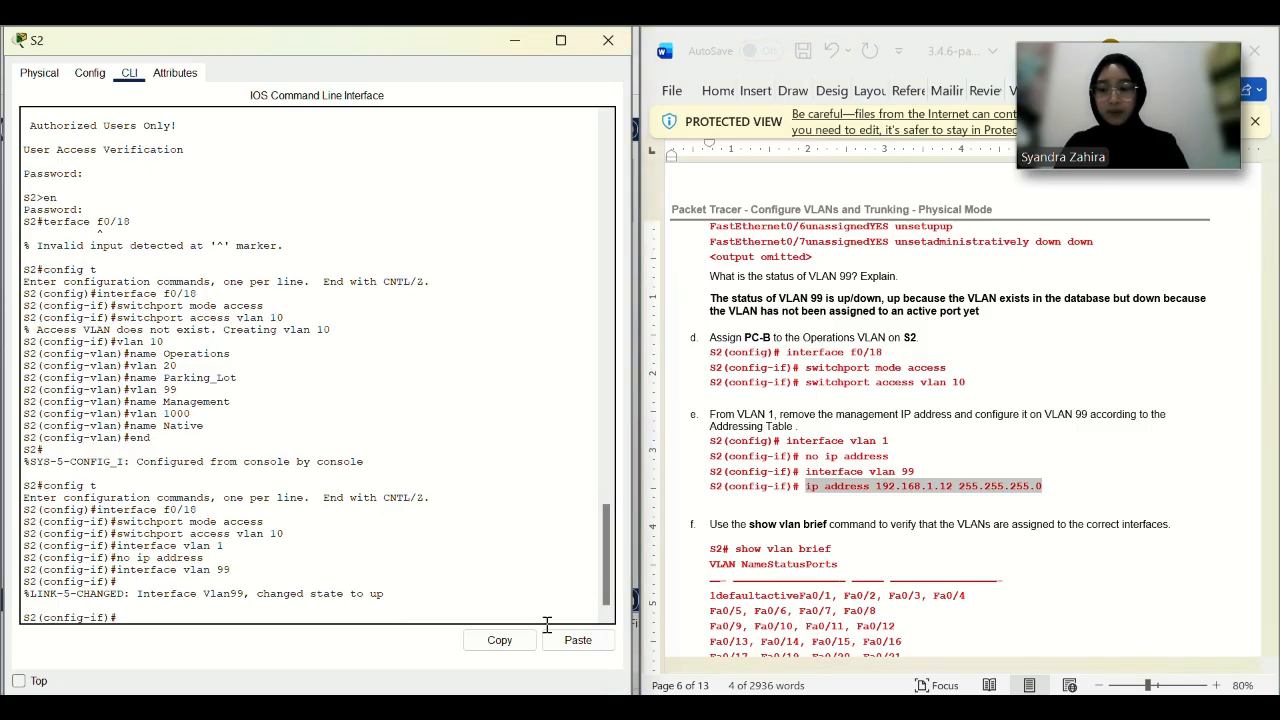
pyautogui.click(572, 641)
# Exit back to privileged mode and run show vlan brief.
pyautogui.write('ex')
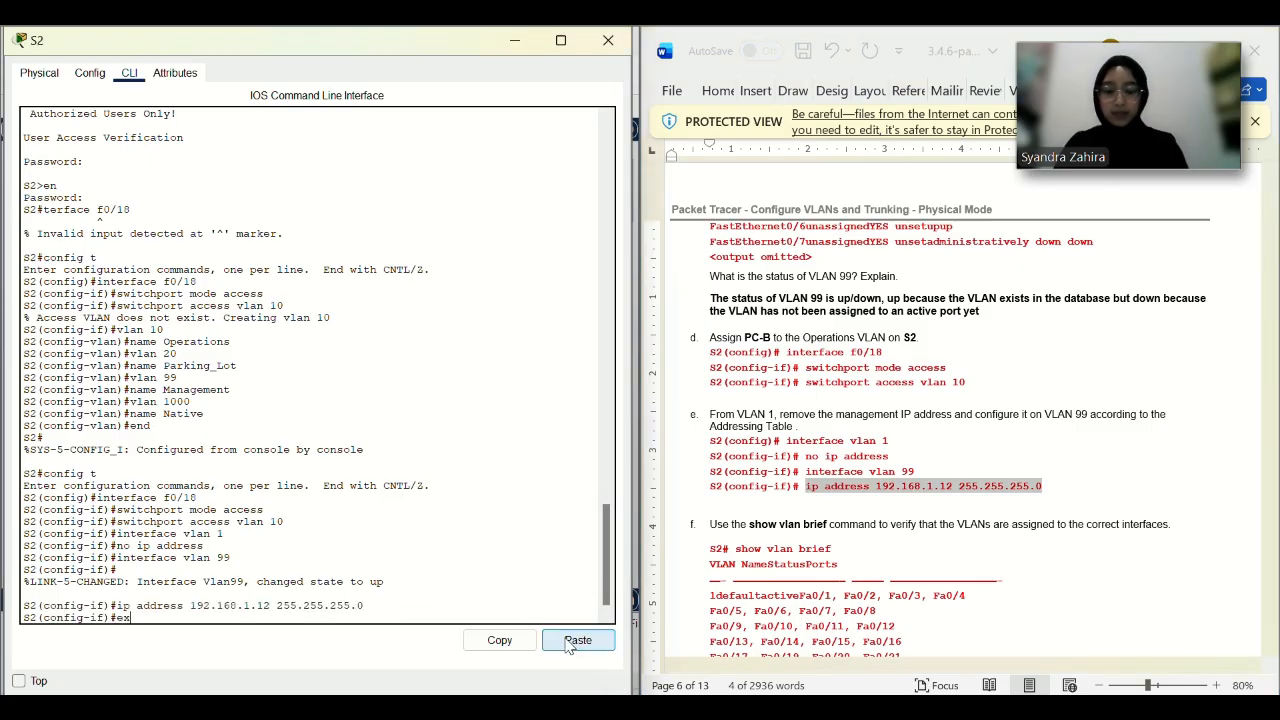
pyautogui.write('it')
pyautogui.press('Return')
pyautogui.write('exit')
pyautogui.press('Return')
pyautogui.write('sho')
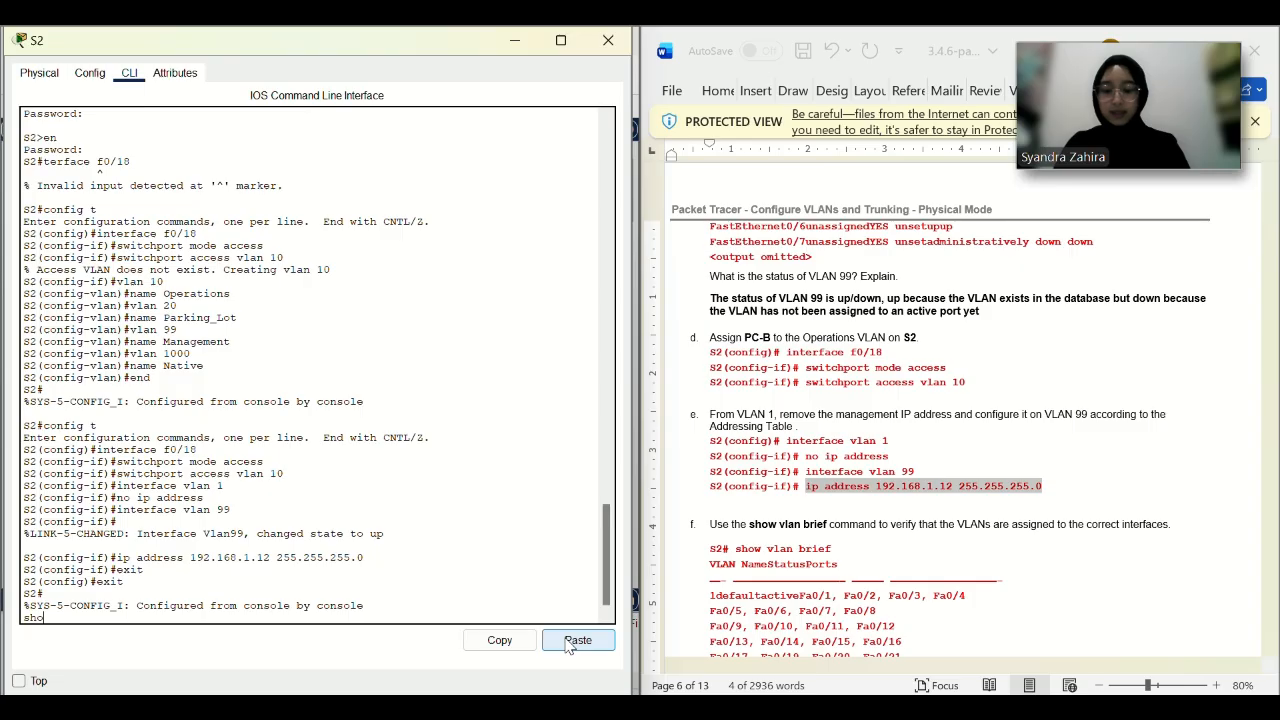
pyautogui.write('w vlan brief')
pyautogui.press('Return')
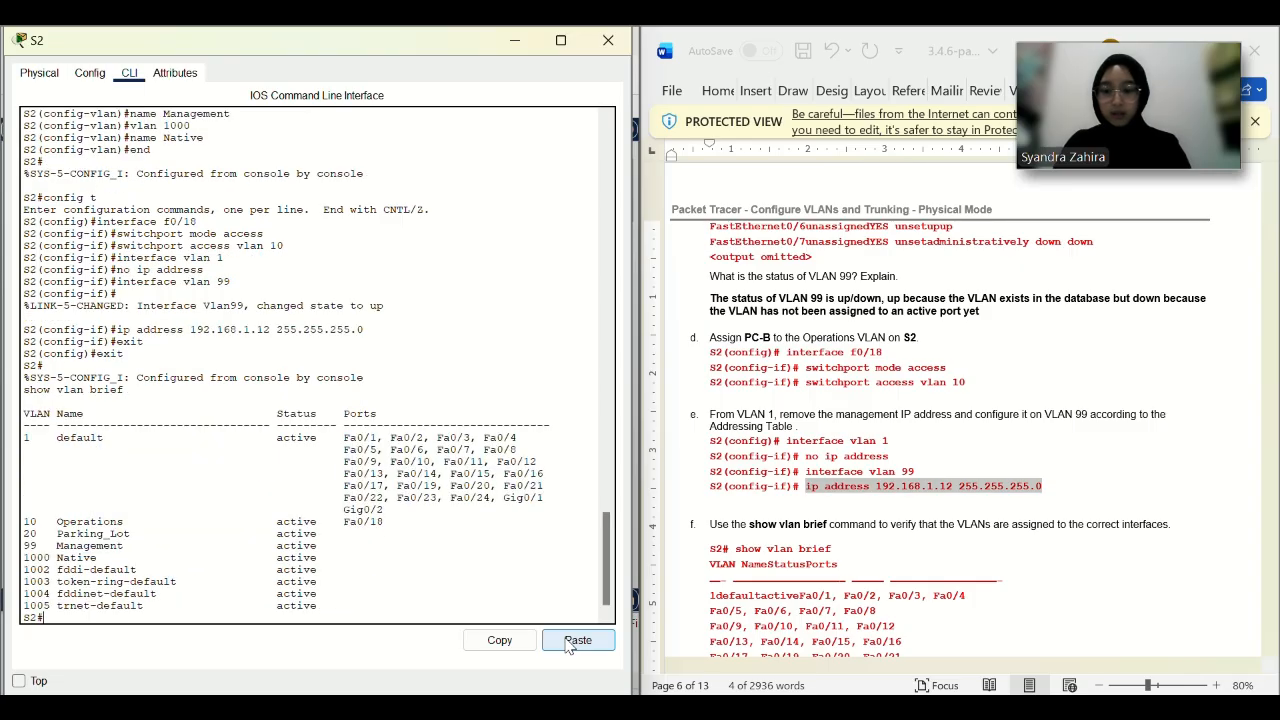
pyautogui.scroll(-5, 882, 456)
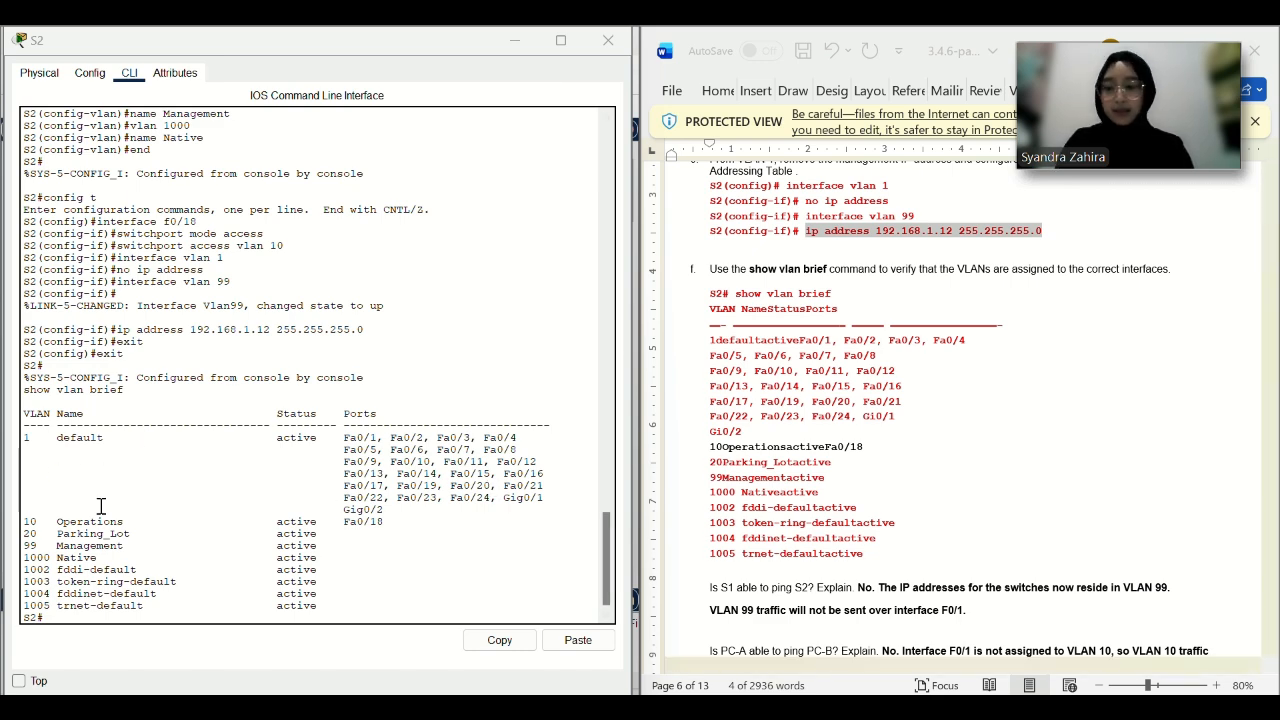
pyautogui.scroll(-2, 768, 540)
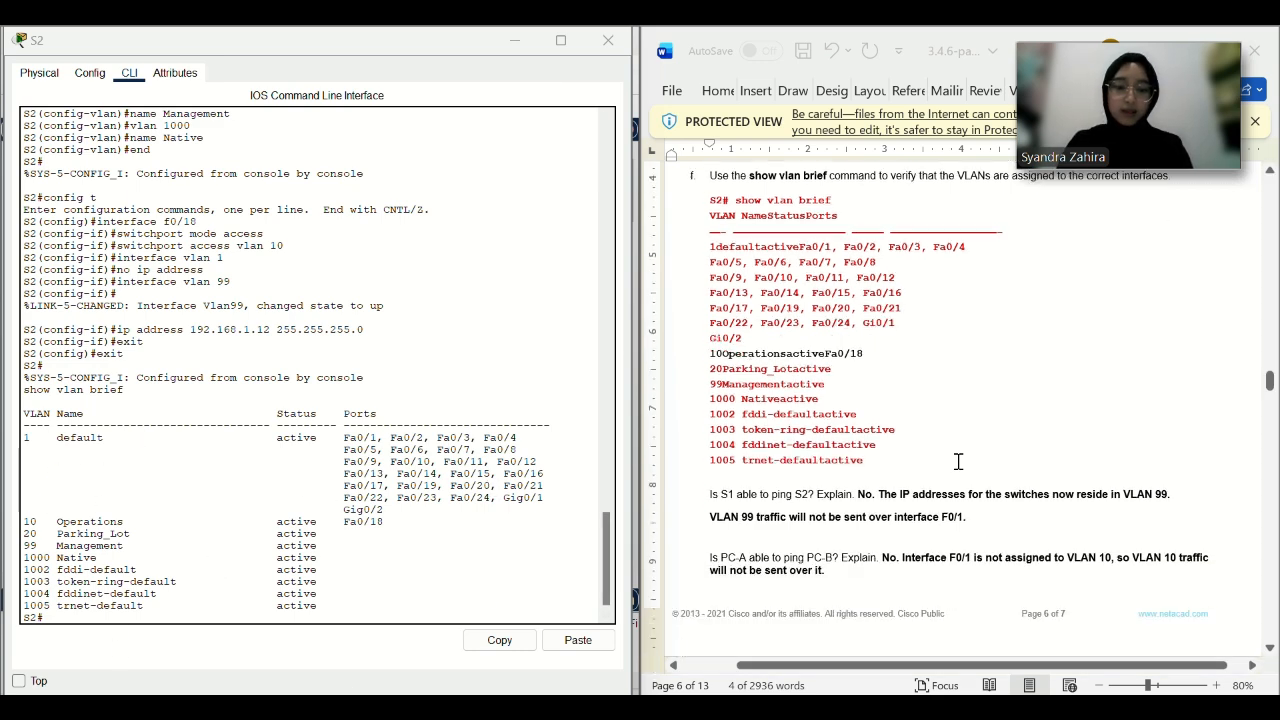
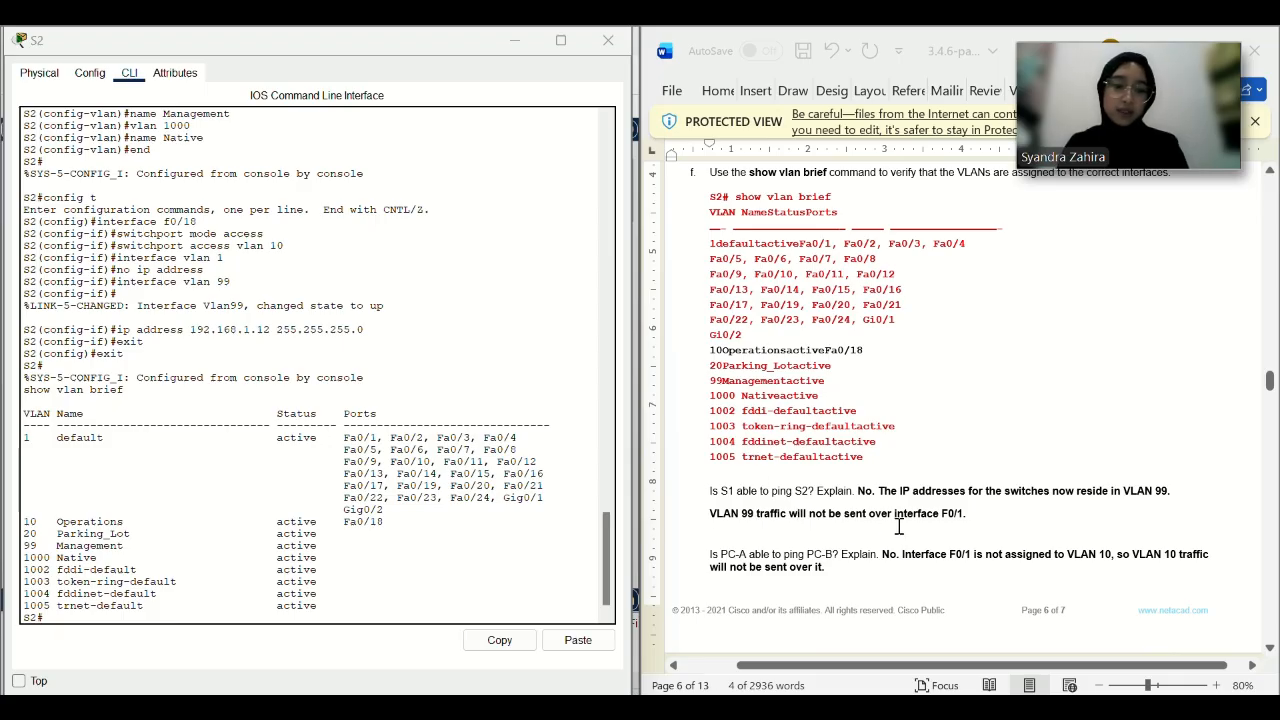
# Scroll through the output, then float the snapped S2 console over the topology workspace.
pyautogui.scroll(-1, 237, 434)
pyautogui.scroll(-3, 806, 457)
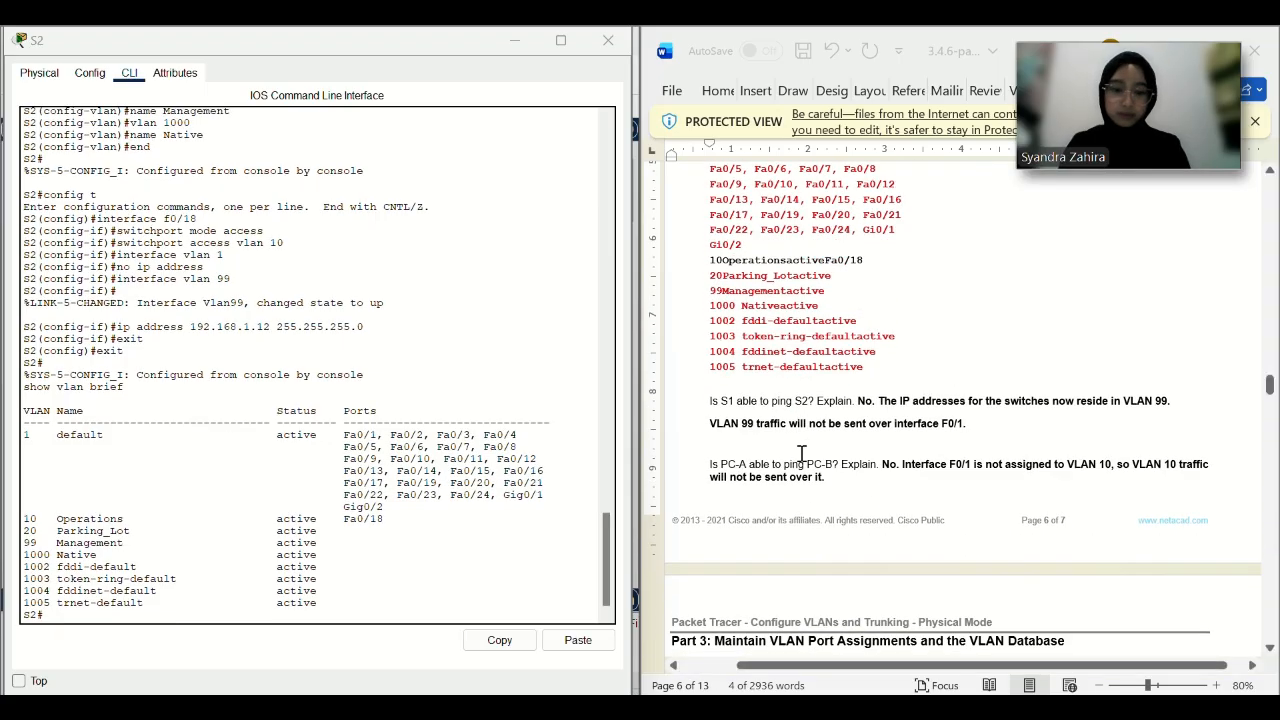
pyautogui.scroll(-2, 739, 484)
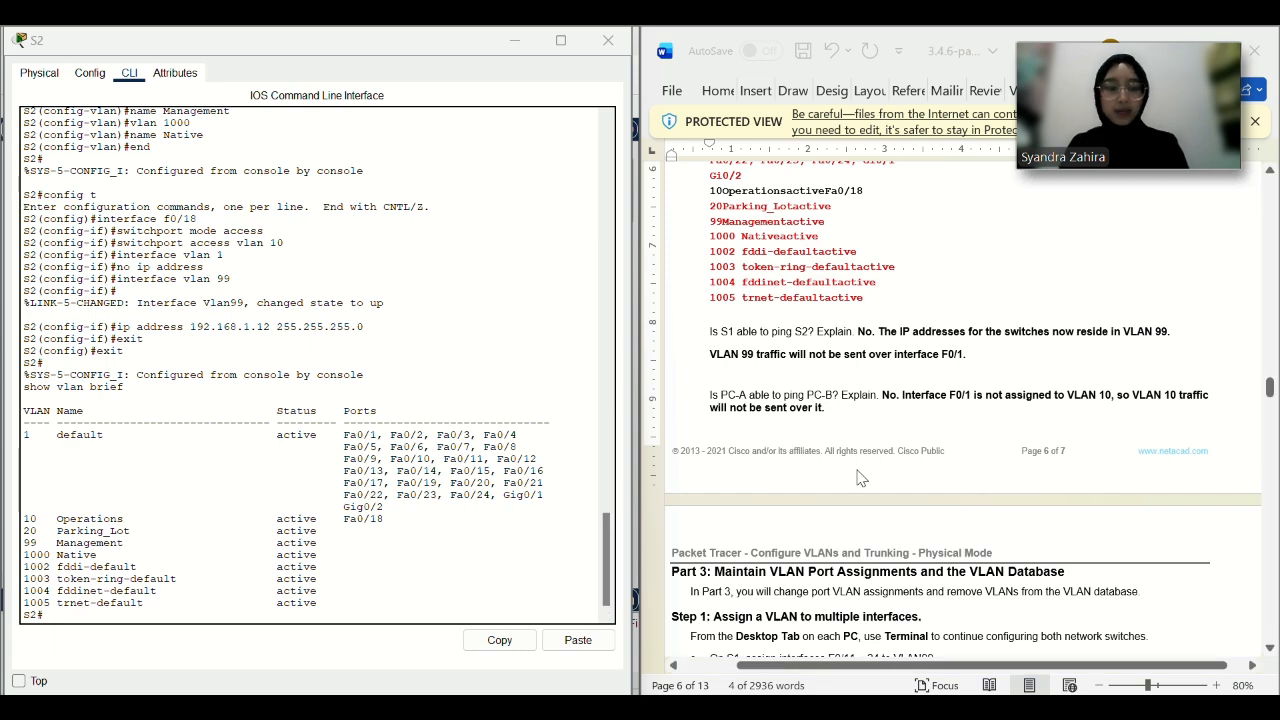
pyautogui.scroll(-3, 860, 478)
pyautogui.scroll(-2, 746, 468)
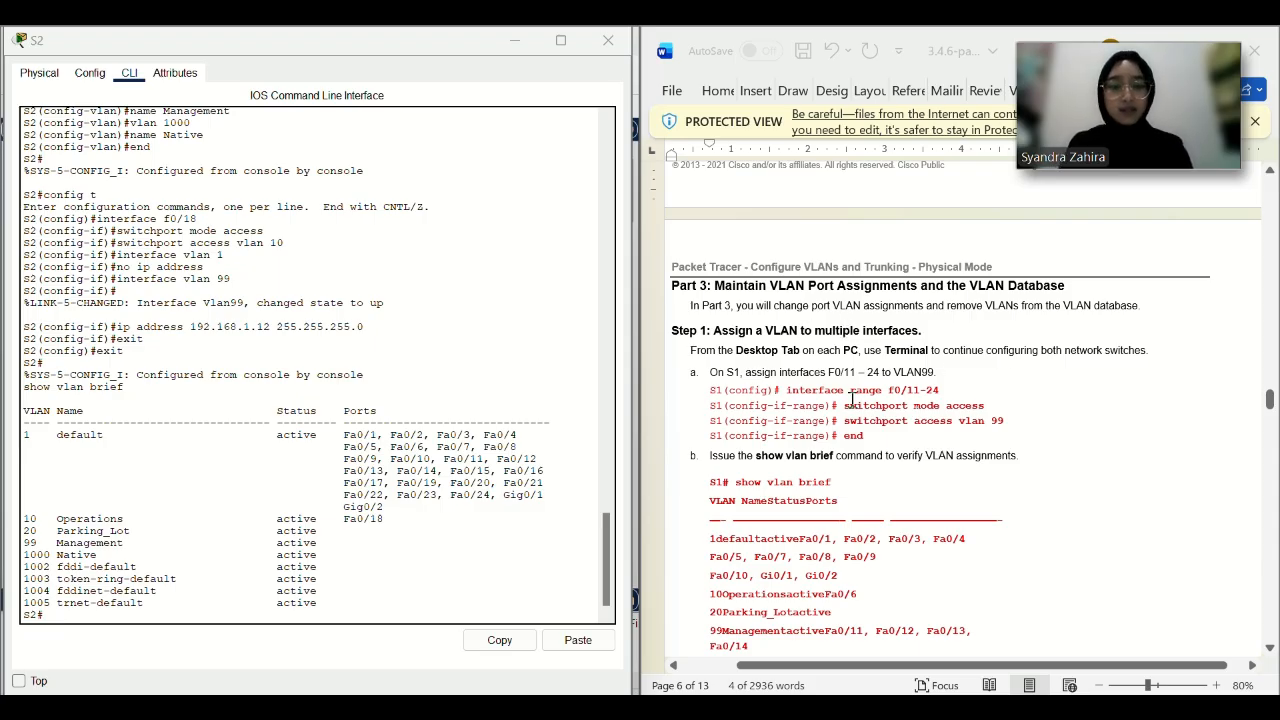
pyautogui.moveTo(369, 46); pyautogui.dragTo(537, 118)
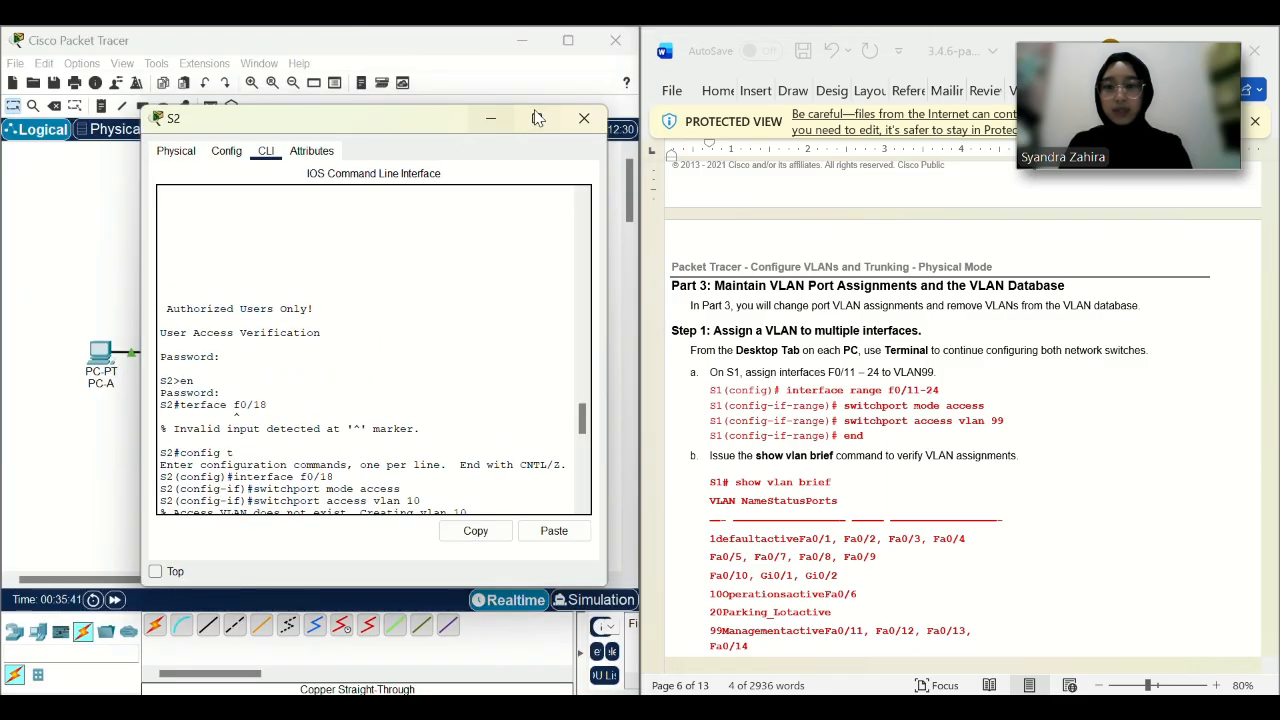
# Close S2's console, open S1's CLI and try interface range f0/12-24 at the privileged prompt.
pyautogui.click(578, 120)
pyautogui.click(219, 350)
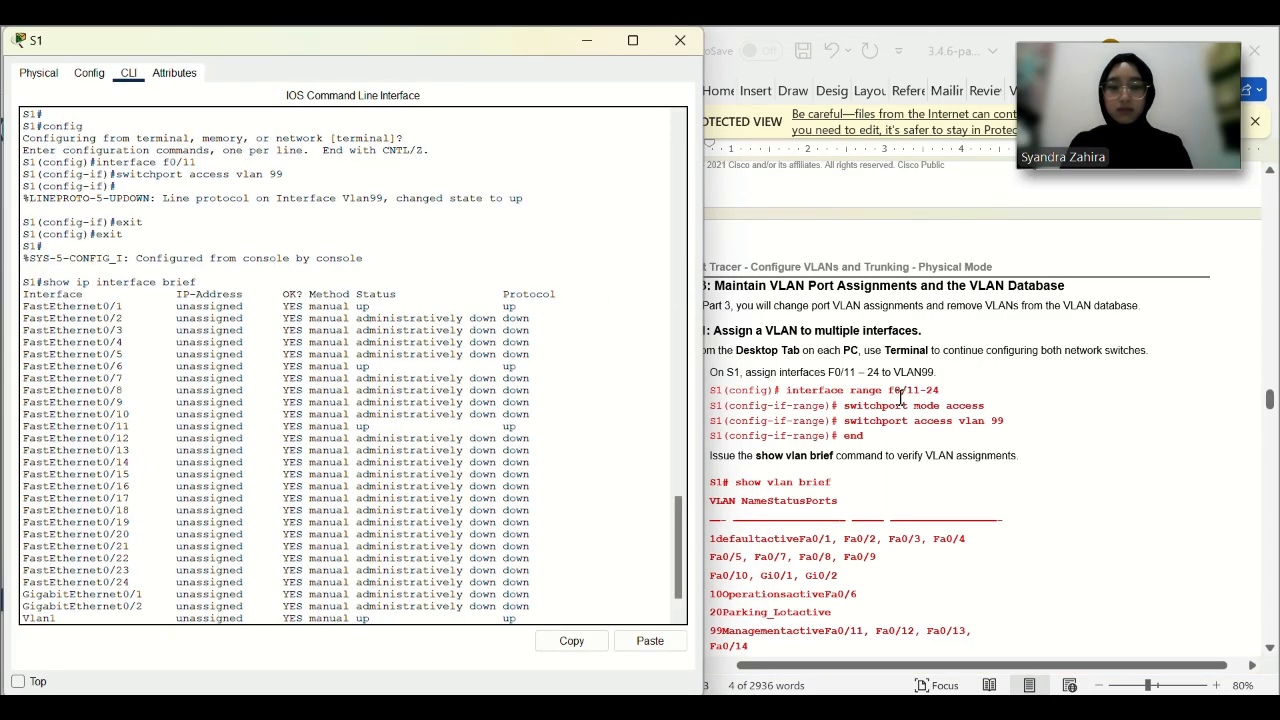
pyautogui.click(937, 393)
pyautogui.moveTo(945, 391); pyautogui.dragTo(800, 393)
pyautogui.hotkey('ctrl', 'c')
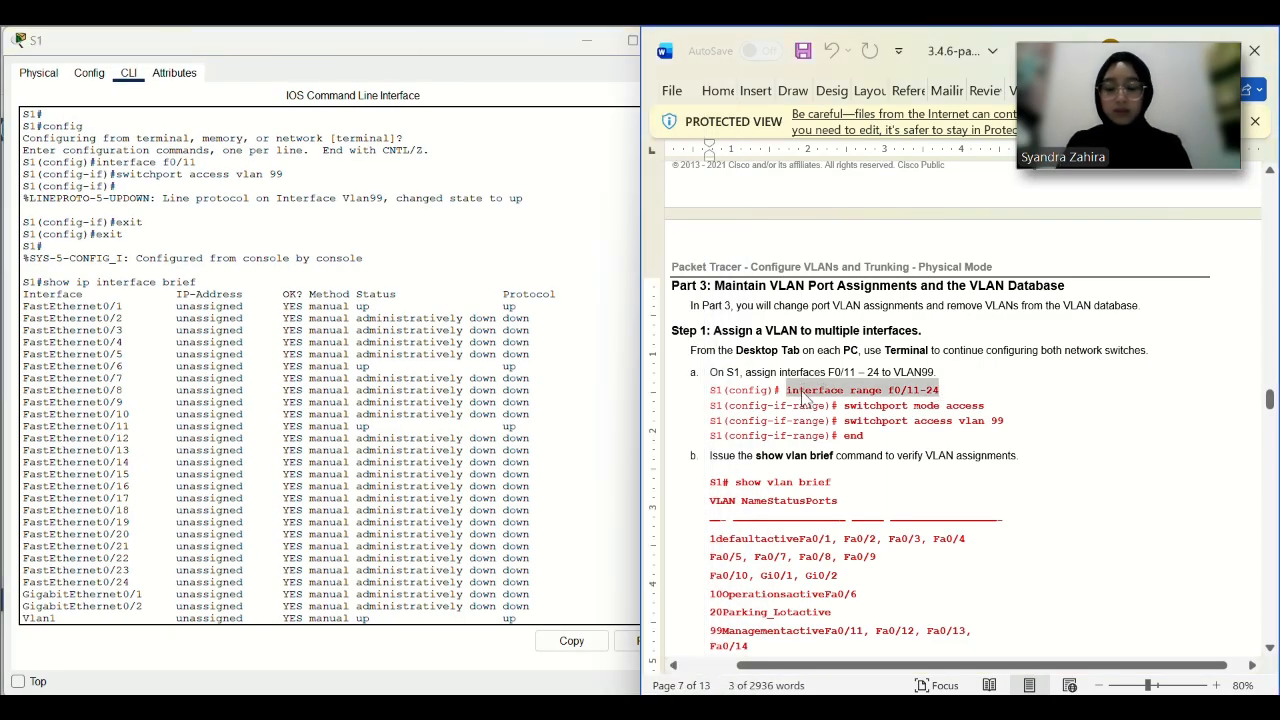
pyautogui.click(207, 615)
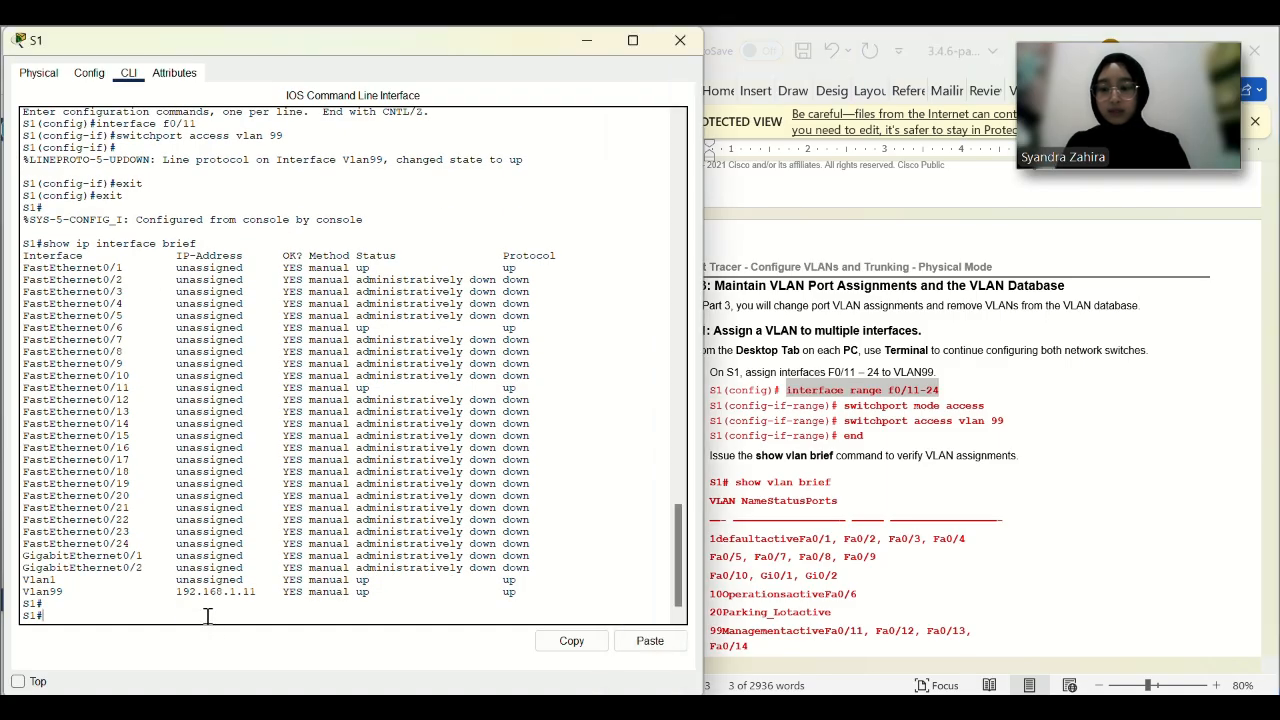
pyautogui.click(650, 640)
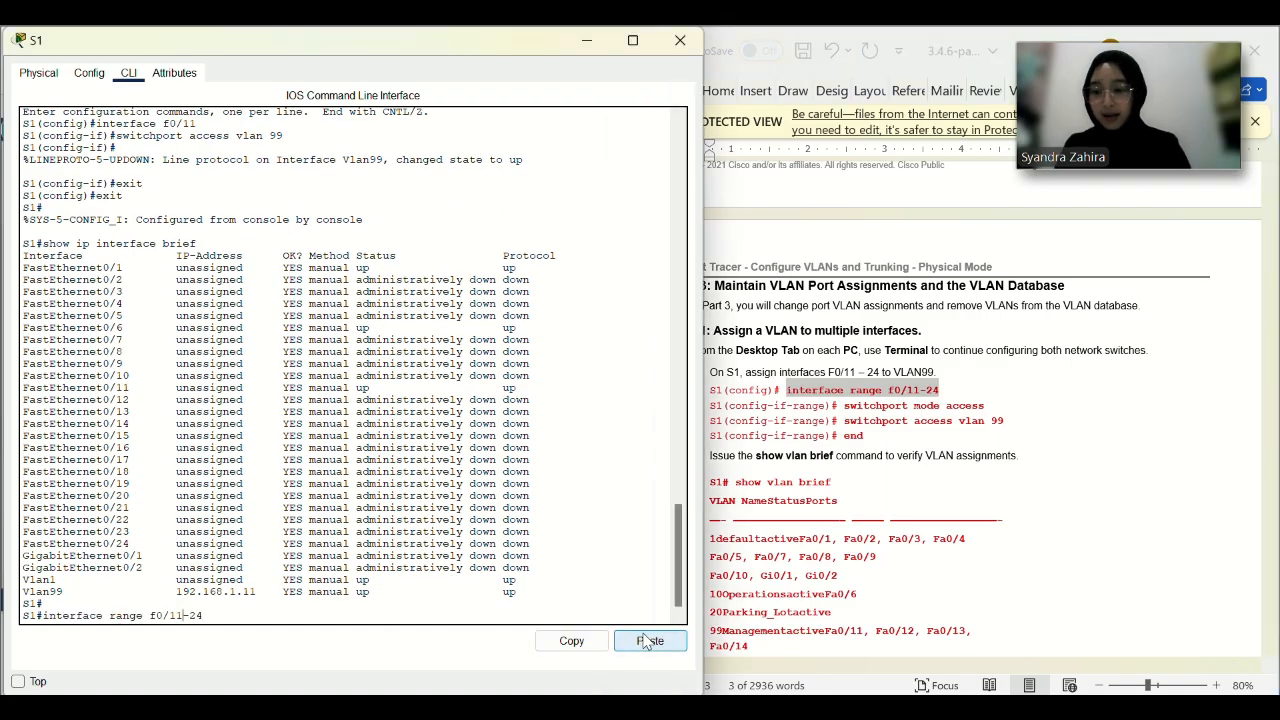
pyautogui.write('2')
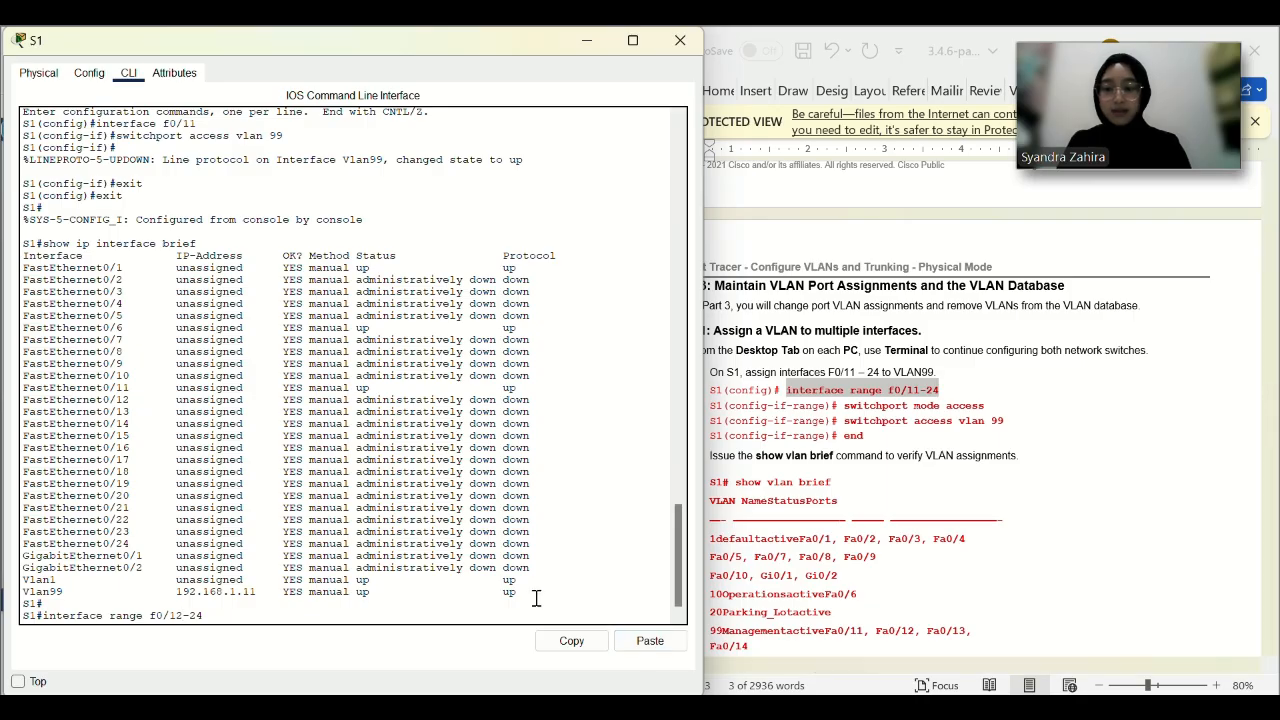
pyautogui.press('Return')
# Enter global configuration on S1 and select ports F0/12 through F0/24.
pyautogui.write('config')
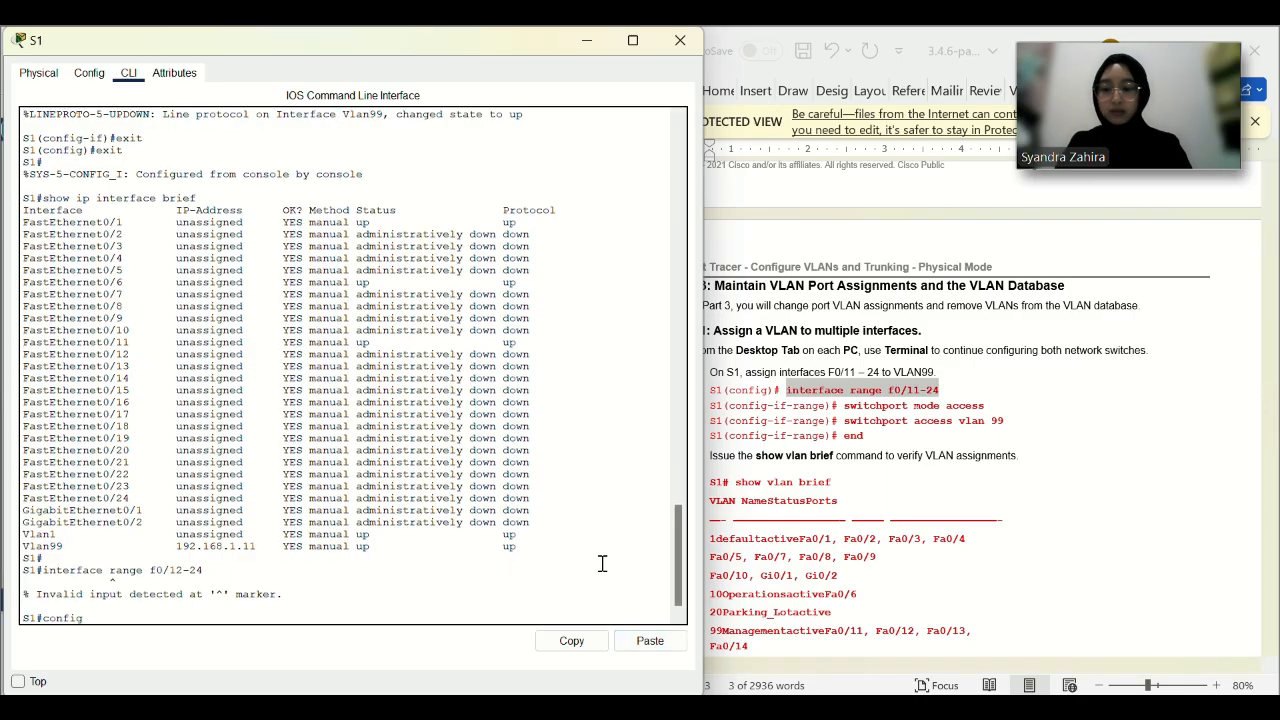
pyautogui.write(' t')
pyautogui.press('Return')
pyautogui.press('BackSpace')
pyautogui.press('BackSpace')
pyautogui.press('BackSpace')
pyautogui.press('BackSpace')
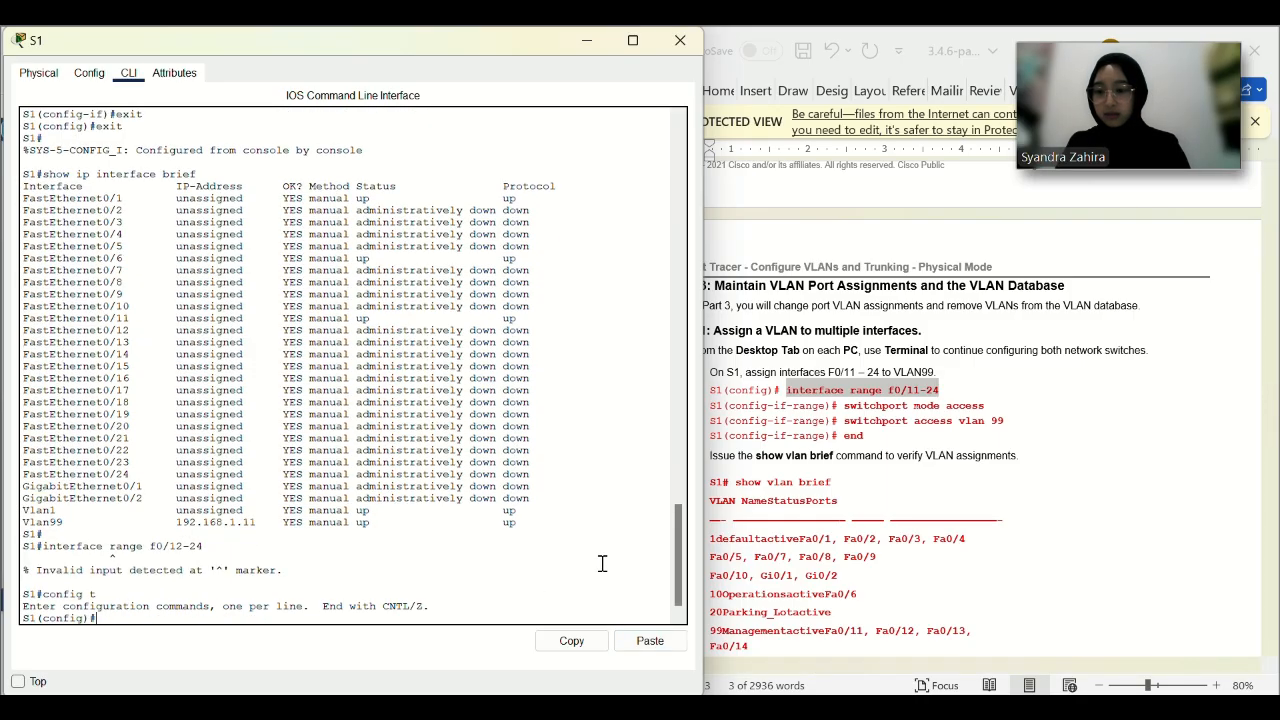
pyautogui.click(651, 645)
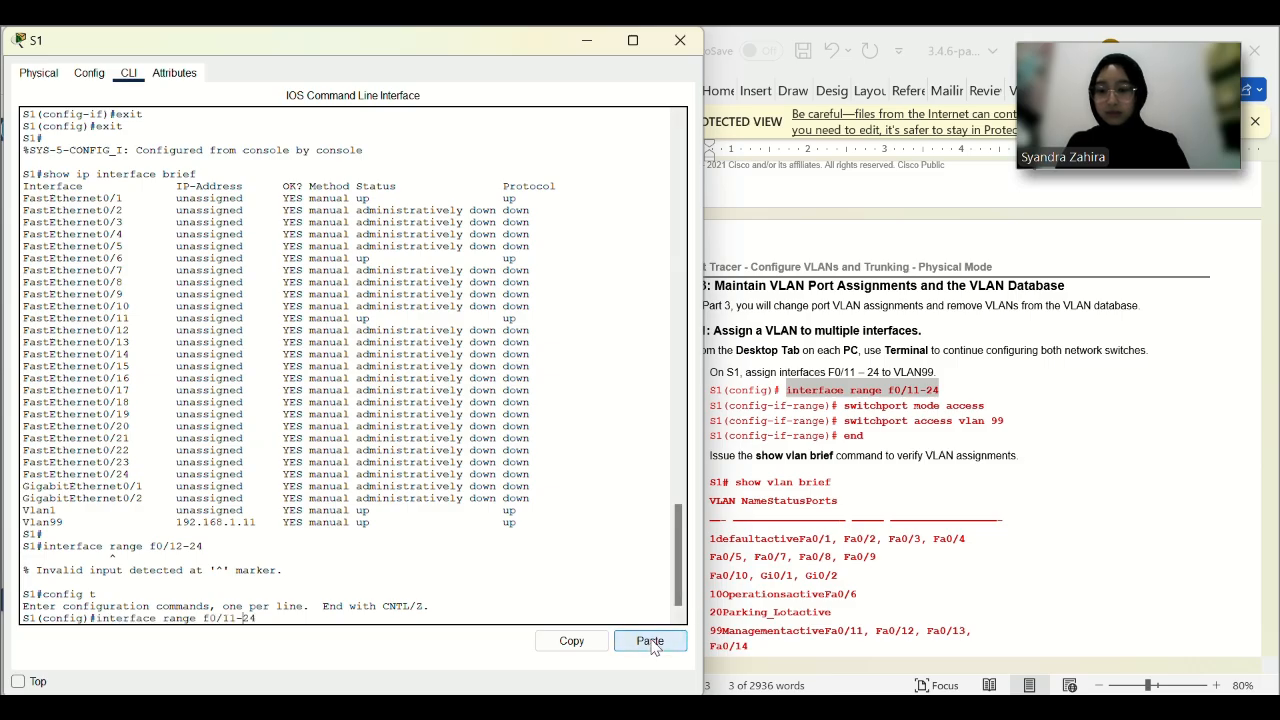
pyautogui.write('2')
pyautogui.press('Return')
# Make F0/12–24 access ports in VLAN 99, then end configuration mode.
pyautogui.moveTo(988, 406); pyautogui.dragTo(848, 409)
pyautogui.hotkey('ctrl', 'c')
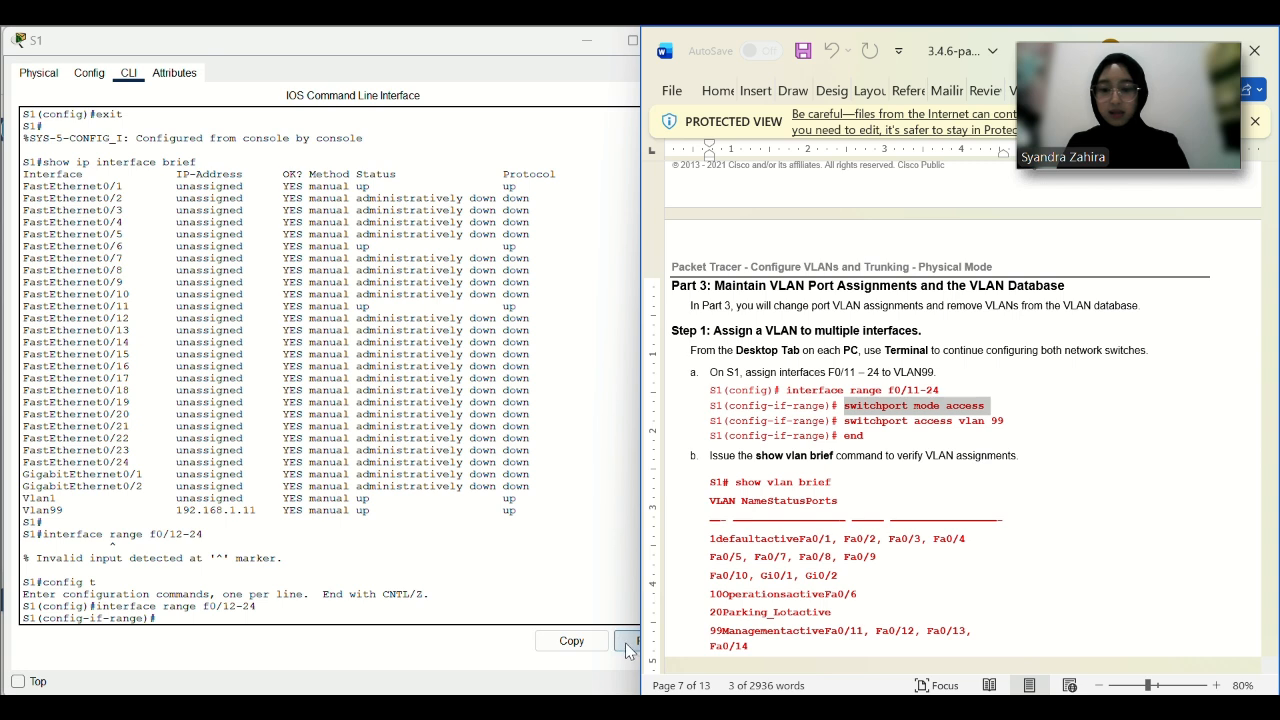
pyautogui.click(620, 618)
pyautogui.click(648, 641)
pyautogui.moveTo(1006, 421); pyautogui.dragTo(845, 422)
pyautogui.hotkey('ctrl', 'c')
pyautogui.click(632, 645)
pyautogui.click(648, 641)
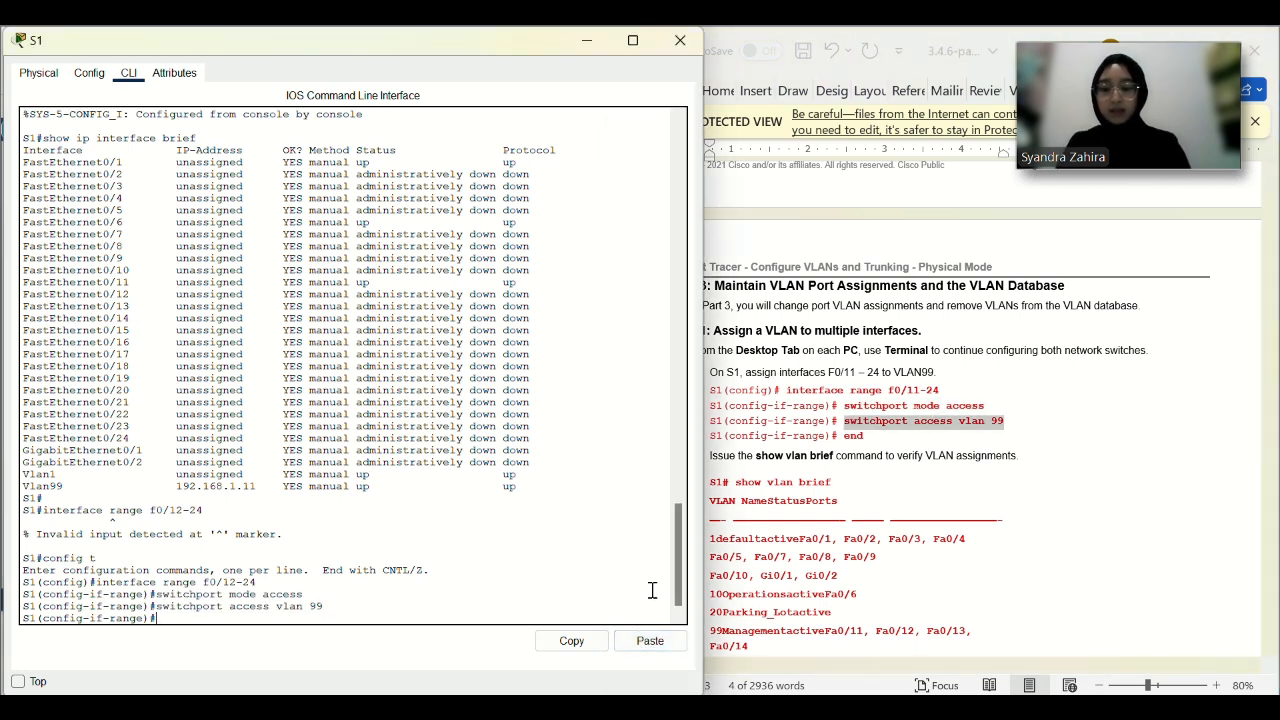
pyautogui.write('end')
pyautogui.press('Return')
# Run show vlan brief to confirm F0/12–24 now sit in VLAN 99.
pyautogui.click(911, 503)
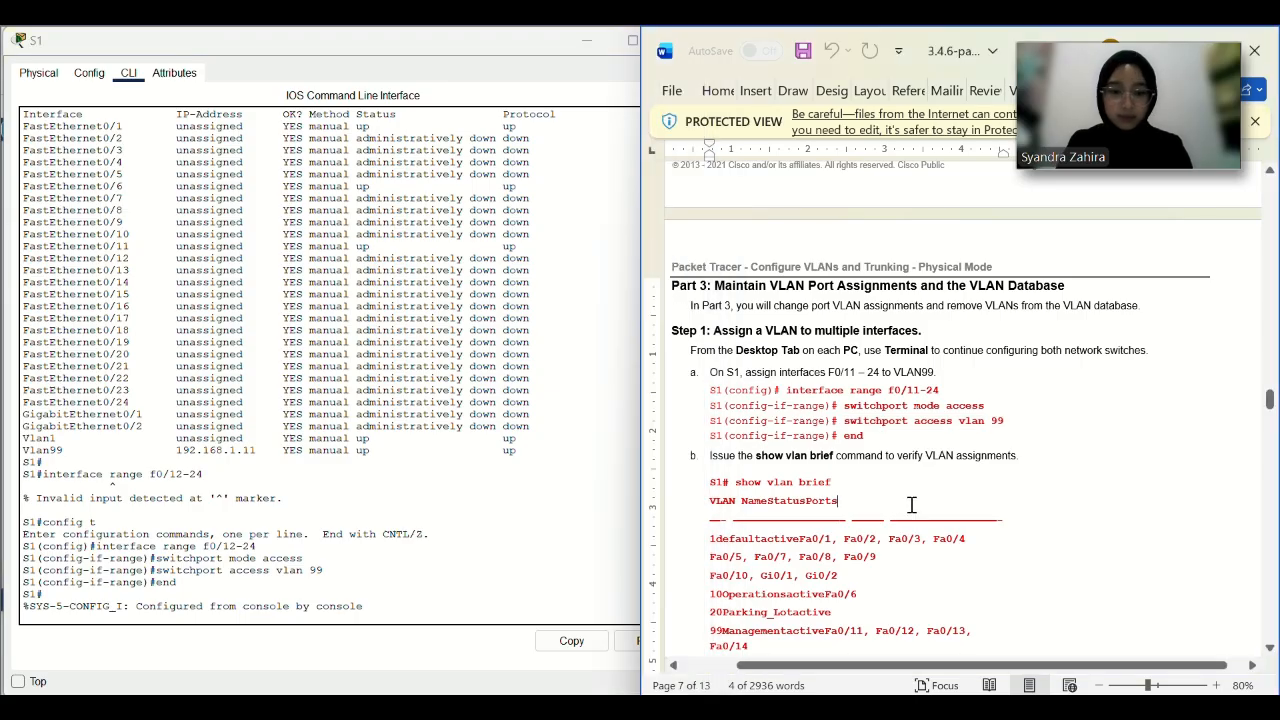
pyautogui.click(412, 622)
pyautogui.press('Return')
pyautogui.write('show')
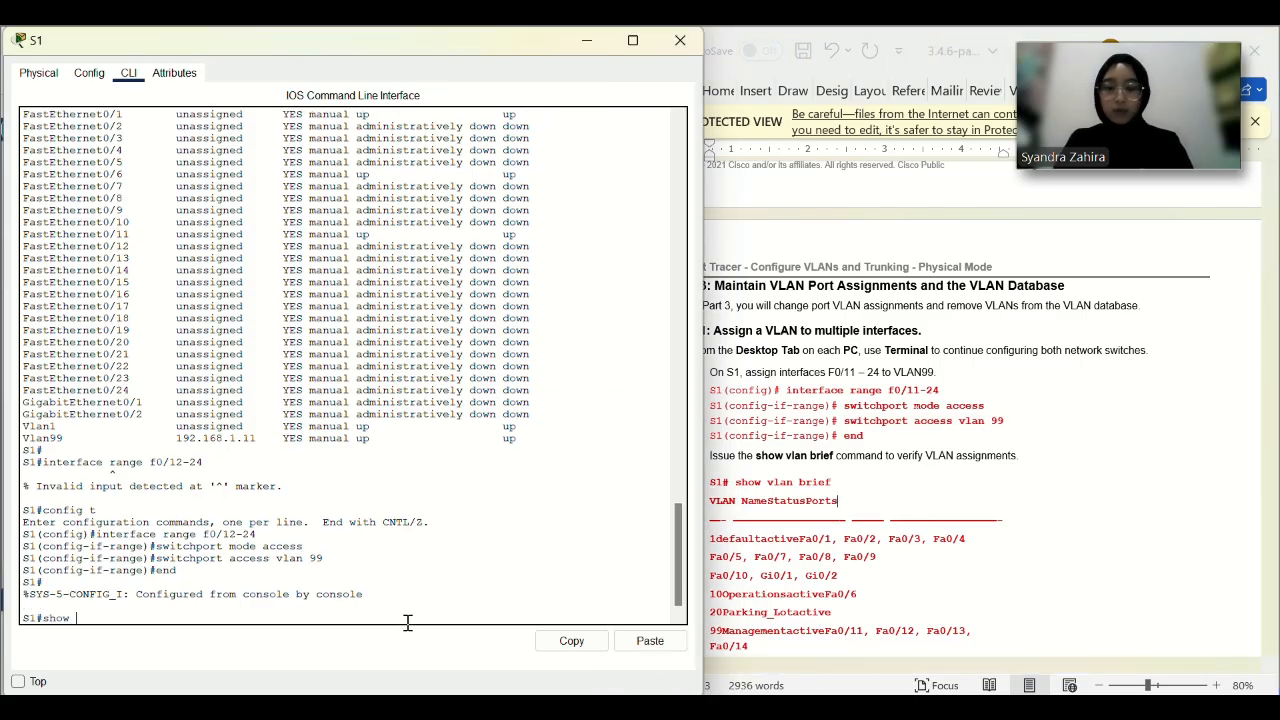
pyautogui.write(' vlan brief')
pyautogui.press('Return')
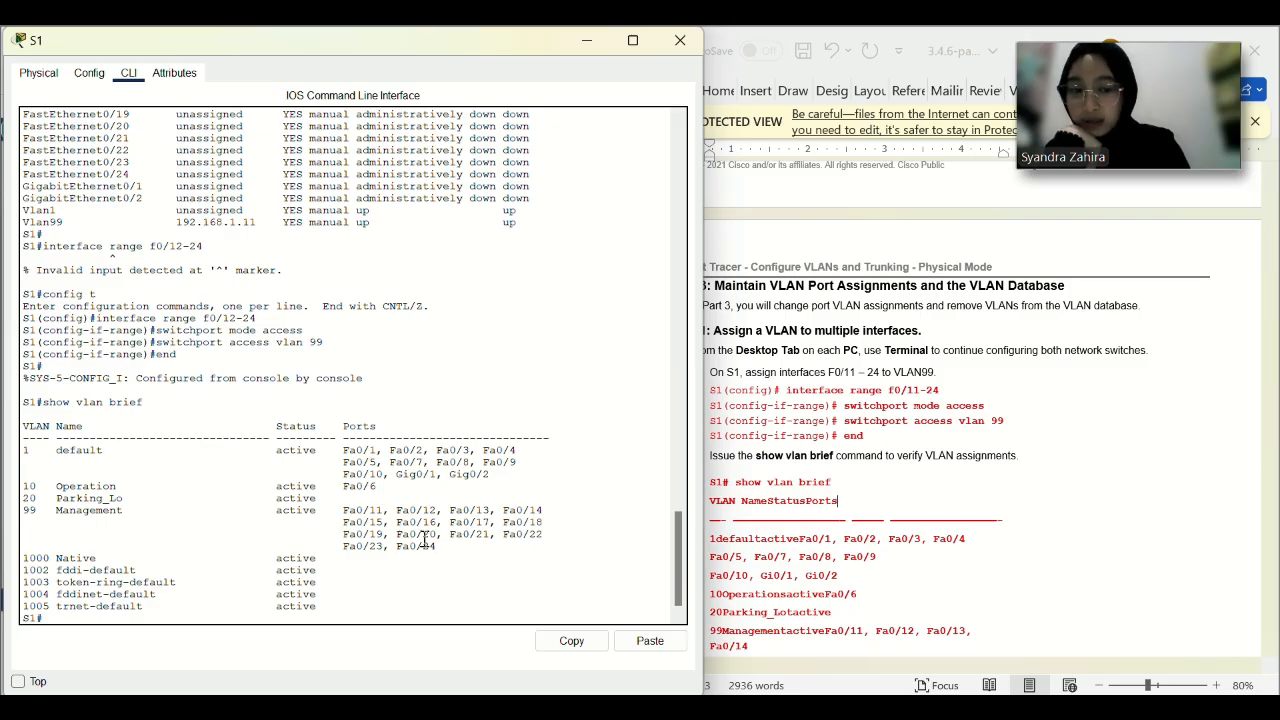
pyautogui.scroll(-2, 800, 525)
# Copy the interface range f0/11, f0/21 command from the lab guide into S1's prompt.
pyautogui.click(850, 515)
pyautogui.scroll(-8, 850, 518)
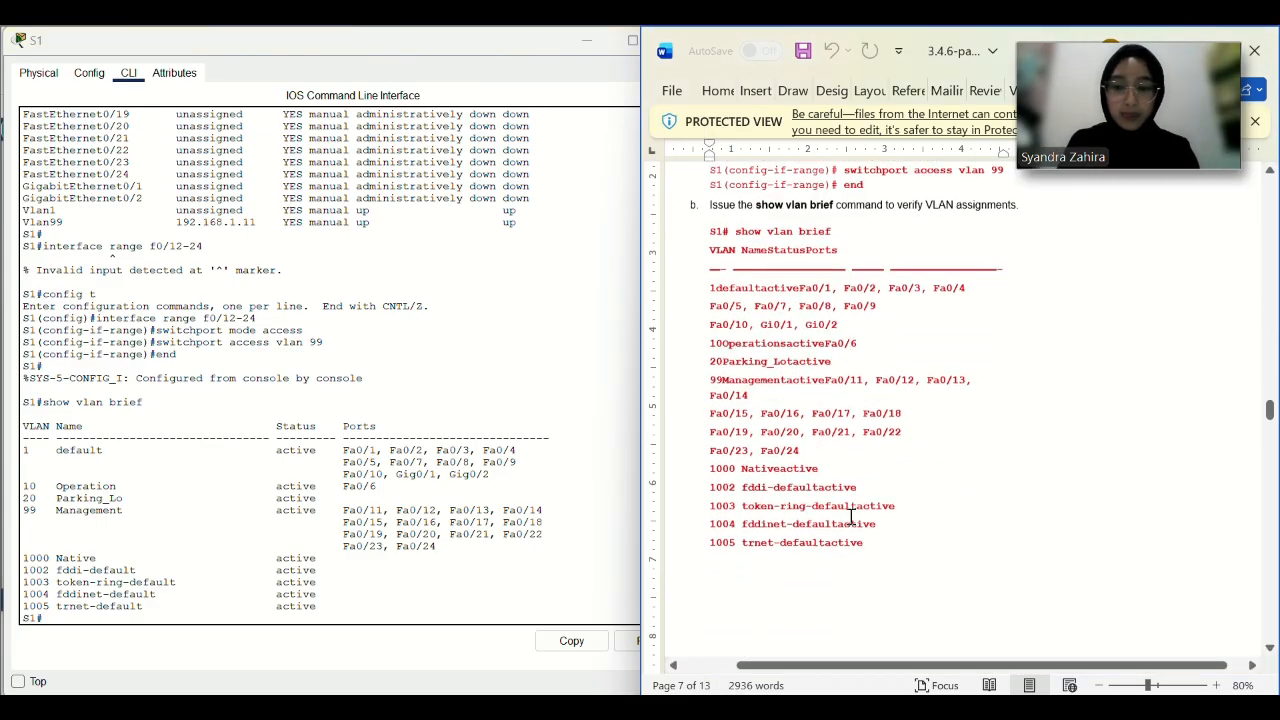
pyautogui.scroll(-1, 358, 563)
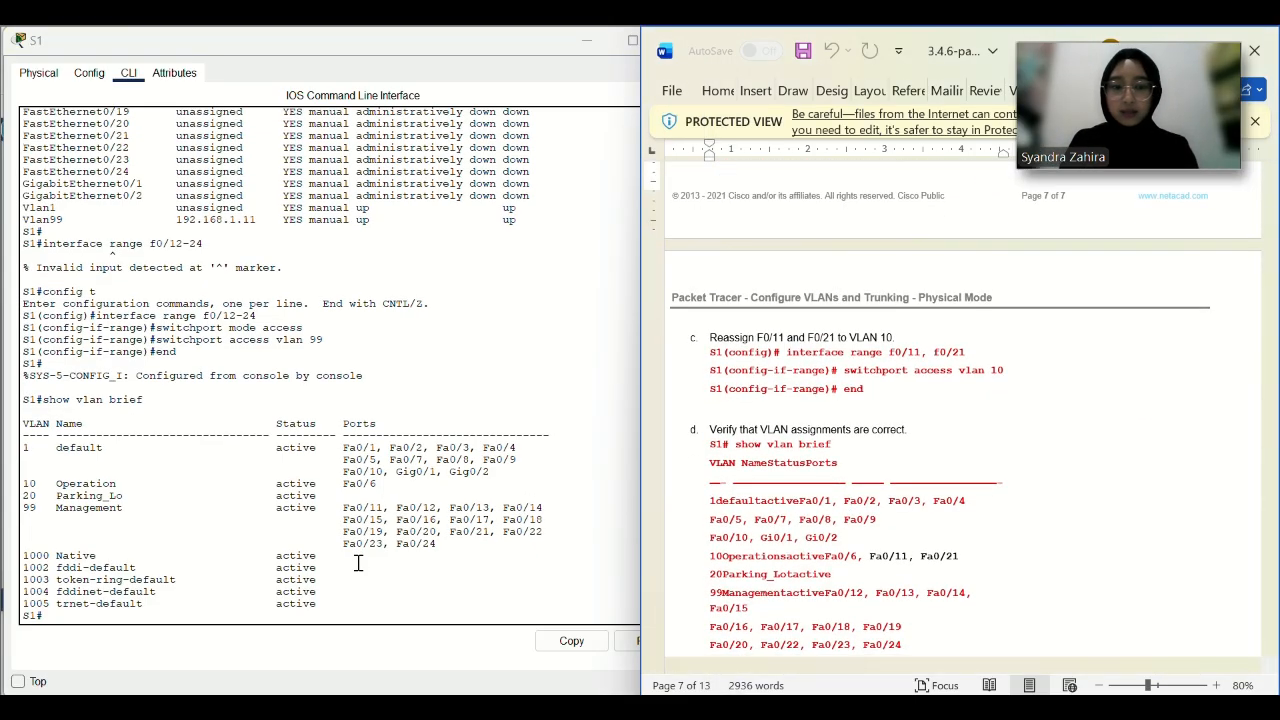
pyautogui.moveTo(966, 352); pyautogui.dragTo(786, 352)
pyautogui.hotkey('ctrl', 'c')
pyautogui.click(636, 641)
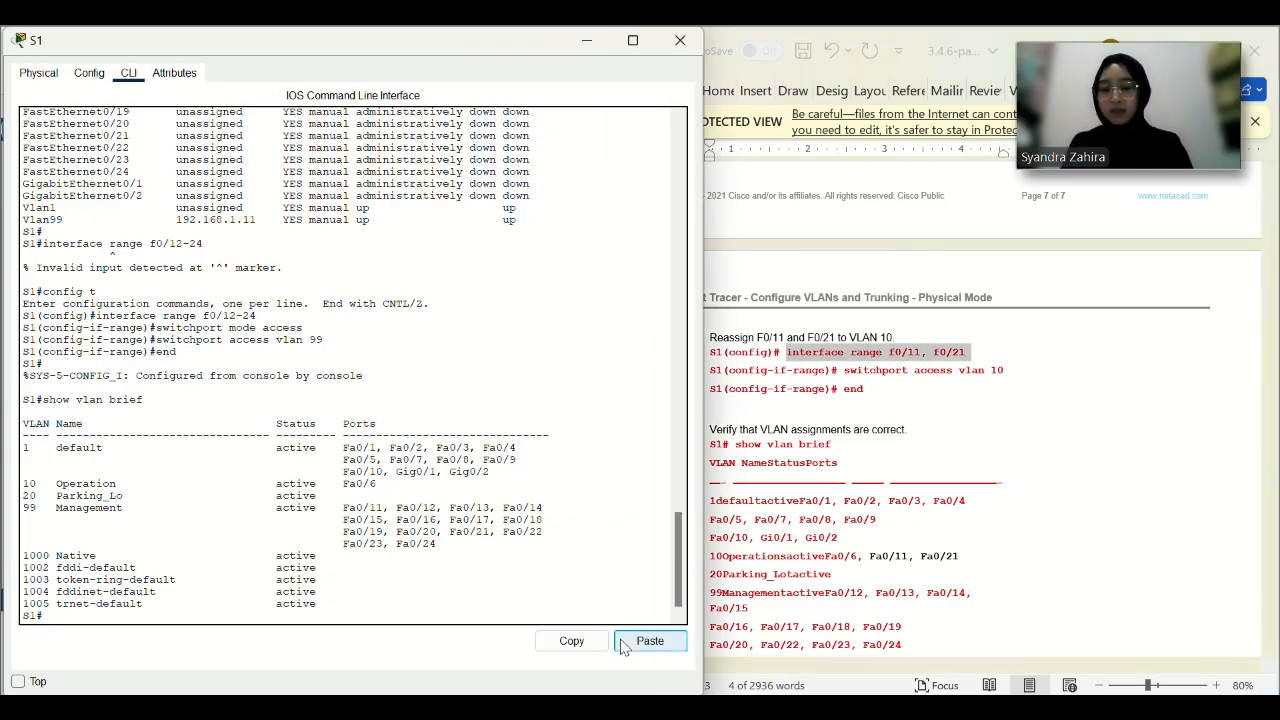
pyautogui.click(624, 643)
pyautogui.press('Return')
# Enter global configuration and select ports F0/12 and F0/21.
pyautogui.write('c')
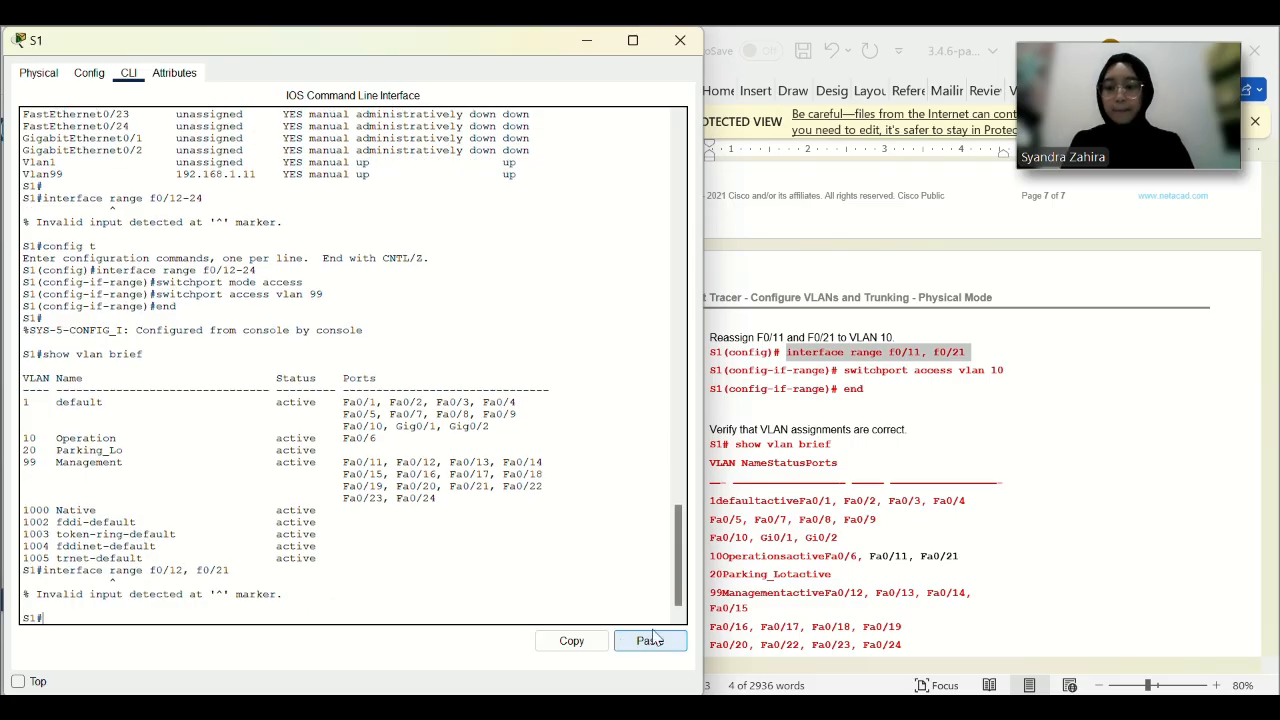
pyautogui.write('onf t')
pyautogui.press('Return')
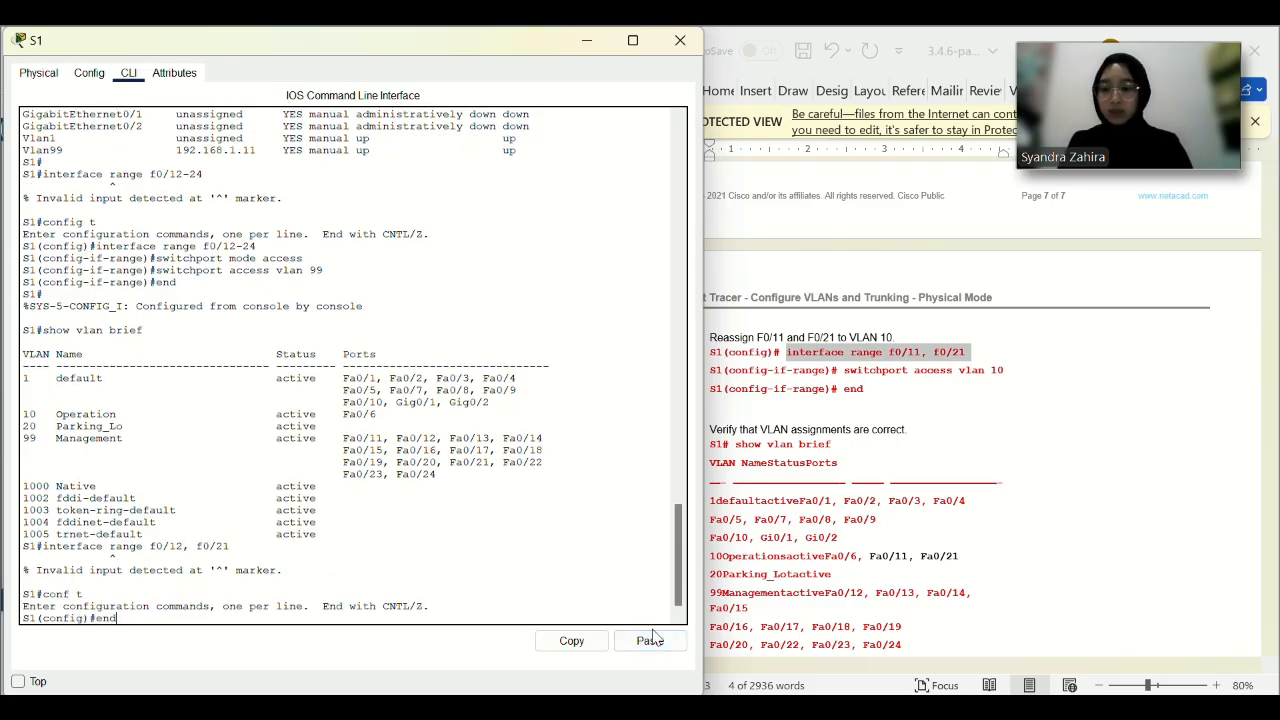
pyautogui.click(664, 646)
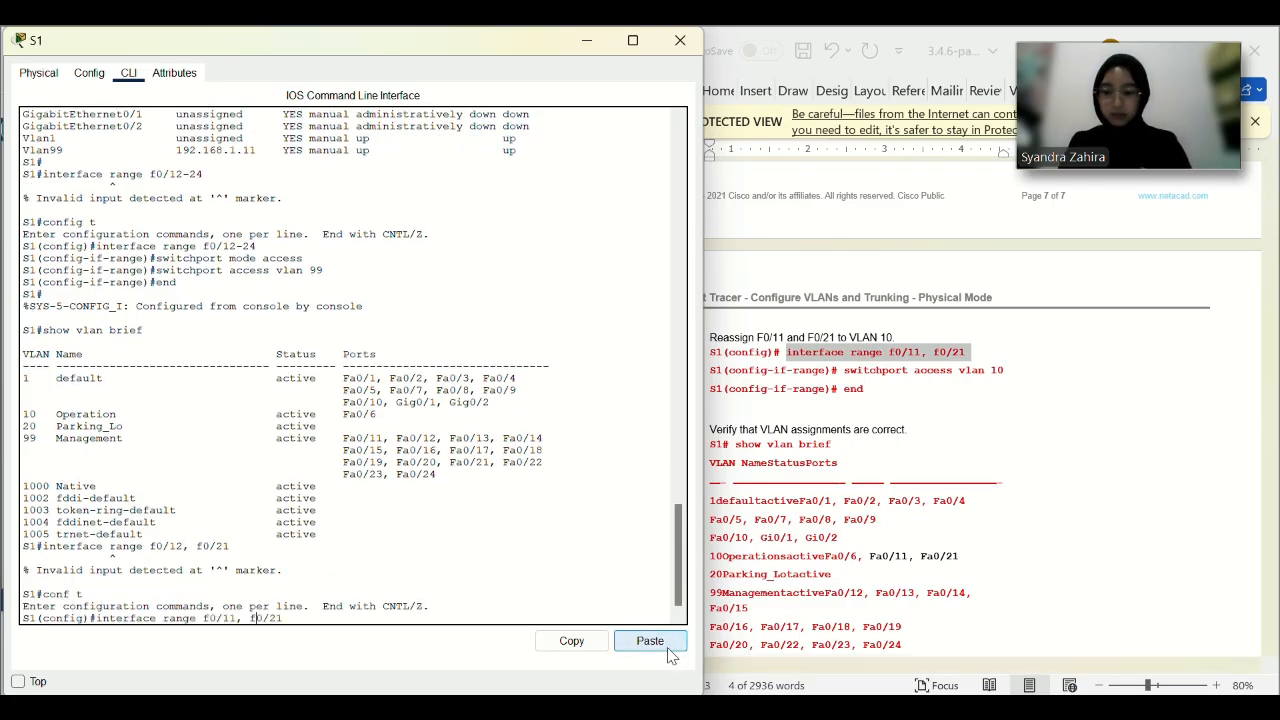
pyautogui.press('Delete')
pyautogui.write('2')
pyautogui.press('Return')
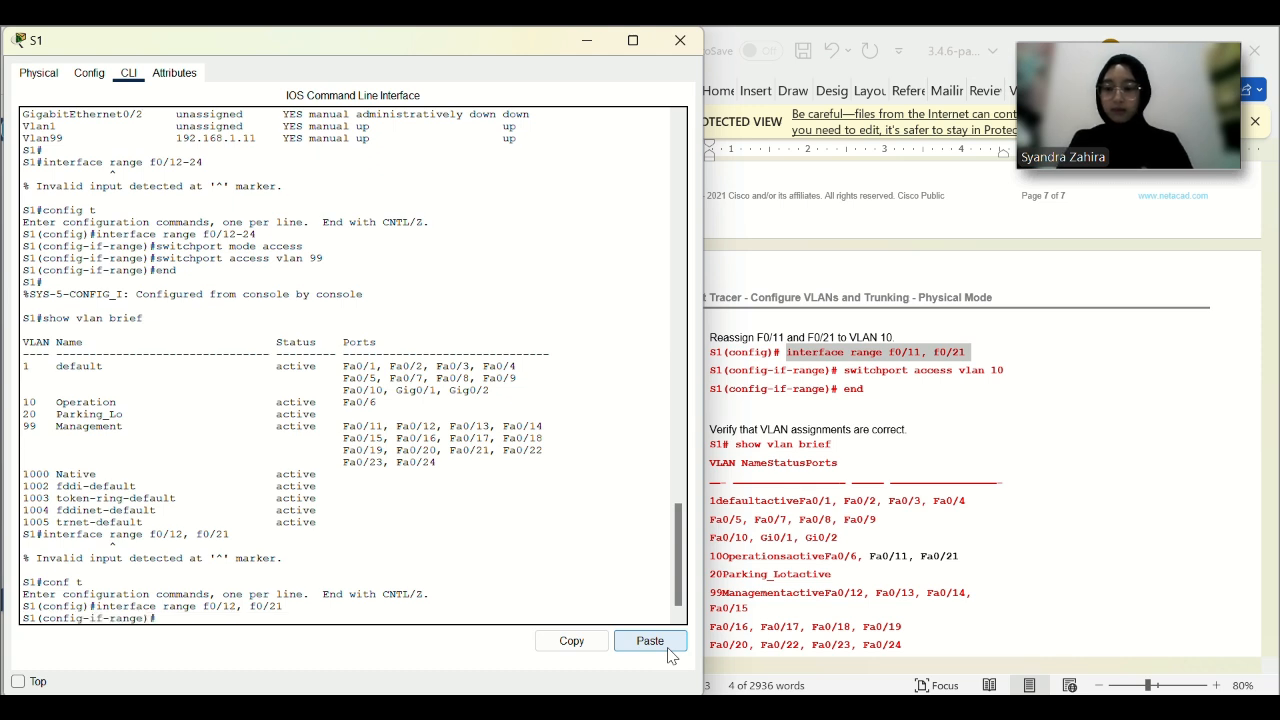
# Assign F0/12 and F0/21 to access VLAN 10, end, and review show vlan brief.
pyautogui.moveTo(1013, 372); pyautogui.dragTo(844, 370)
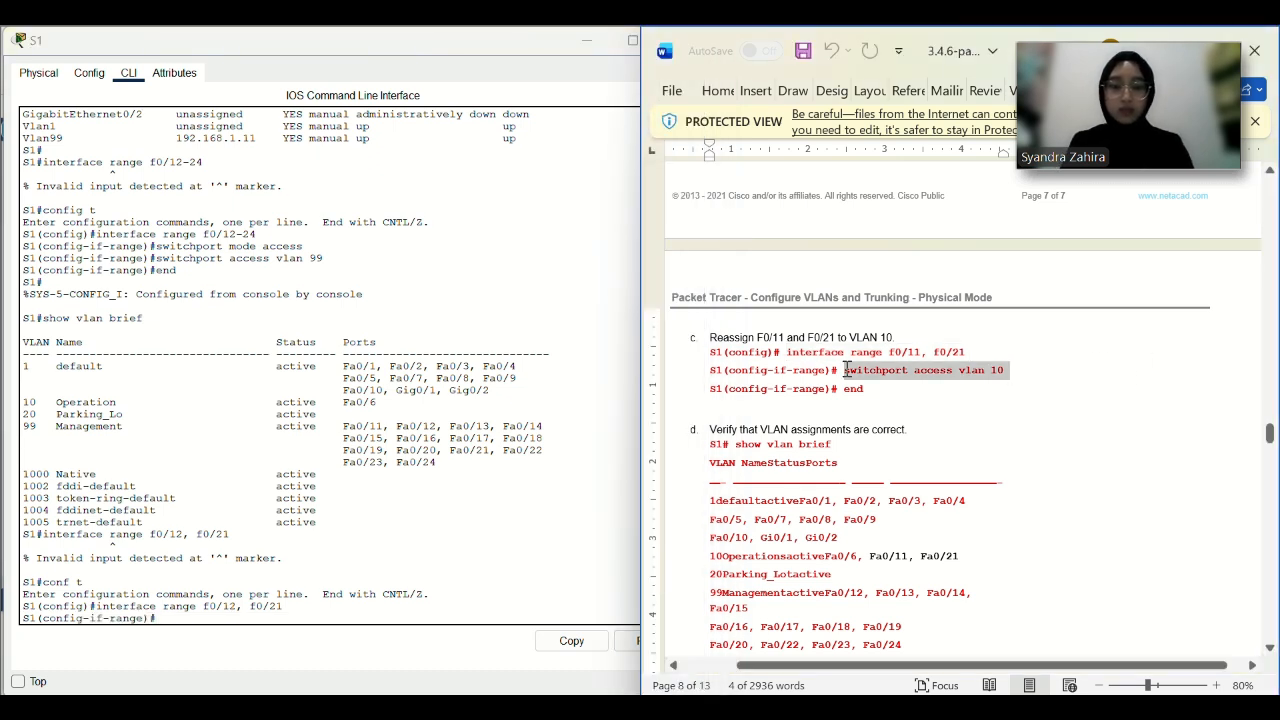
pyautogui.click(628, 648)
pyautogui.write('end')
pyautogui.press('Return')
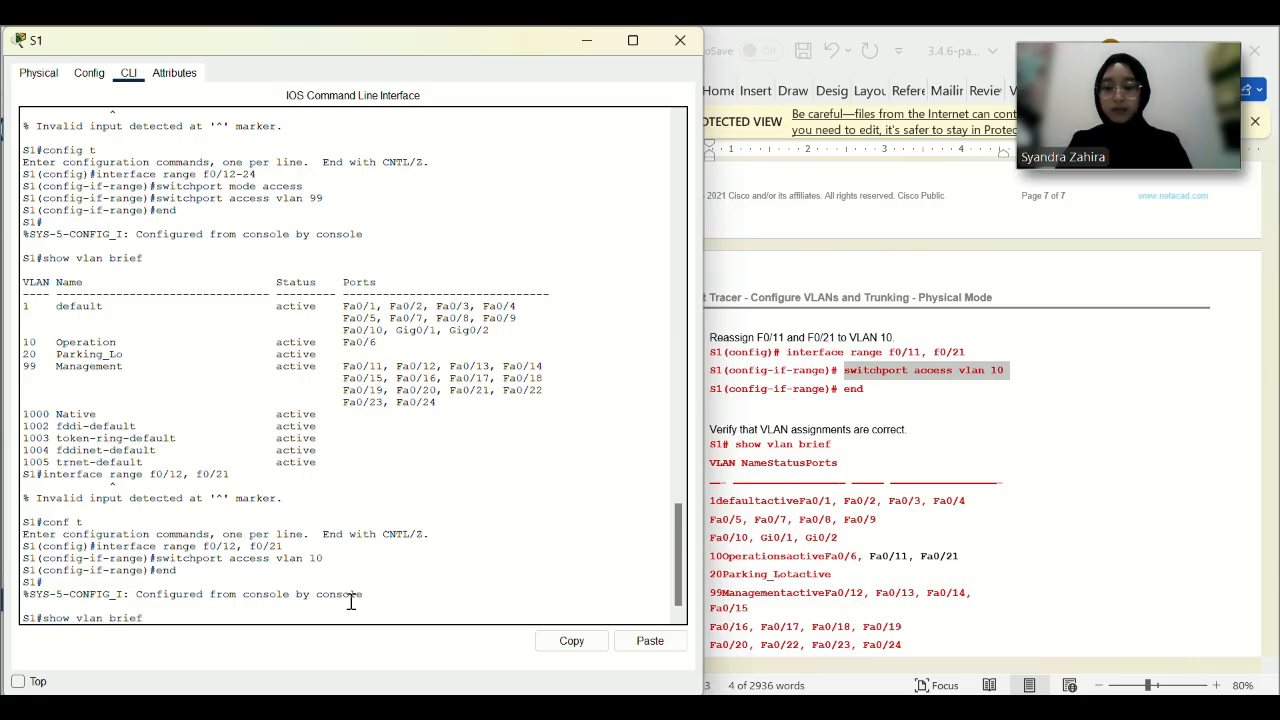
pyautogui.press('Return')
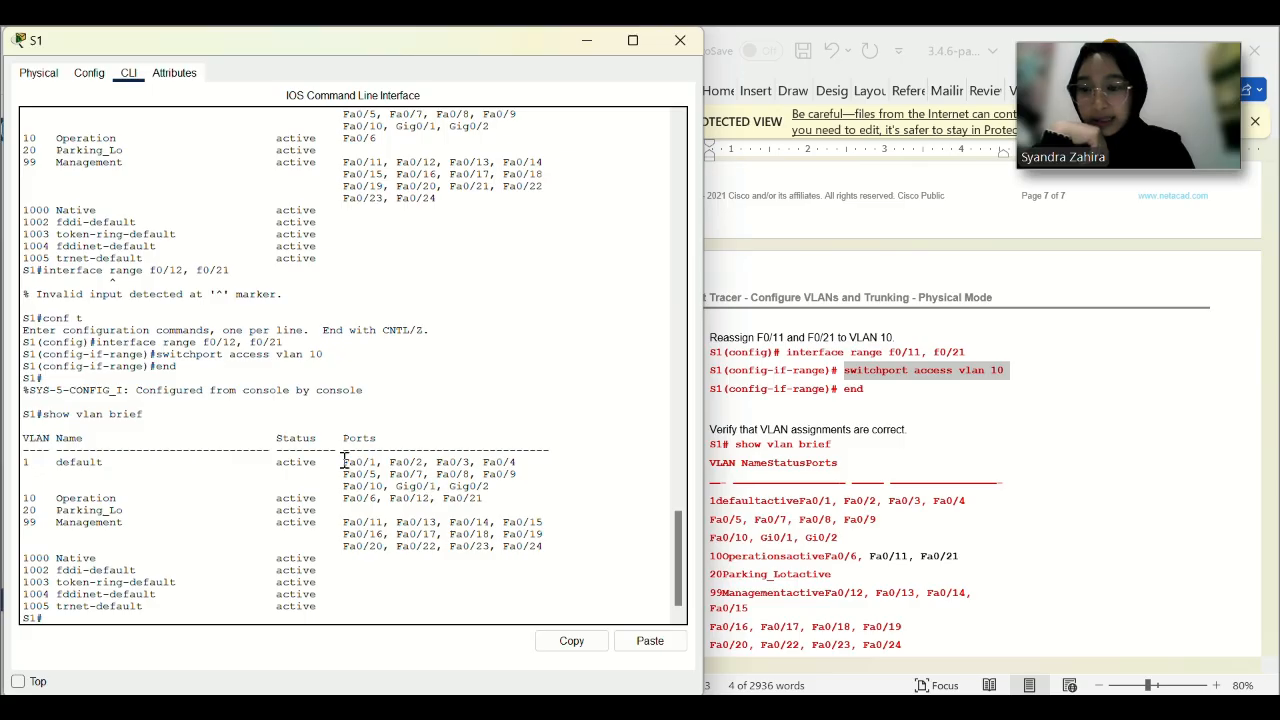
pyautogui.scroll(-2, 900, 460)
pyautogui.click(874, 410)
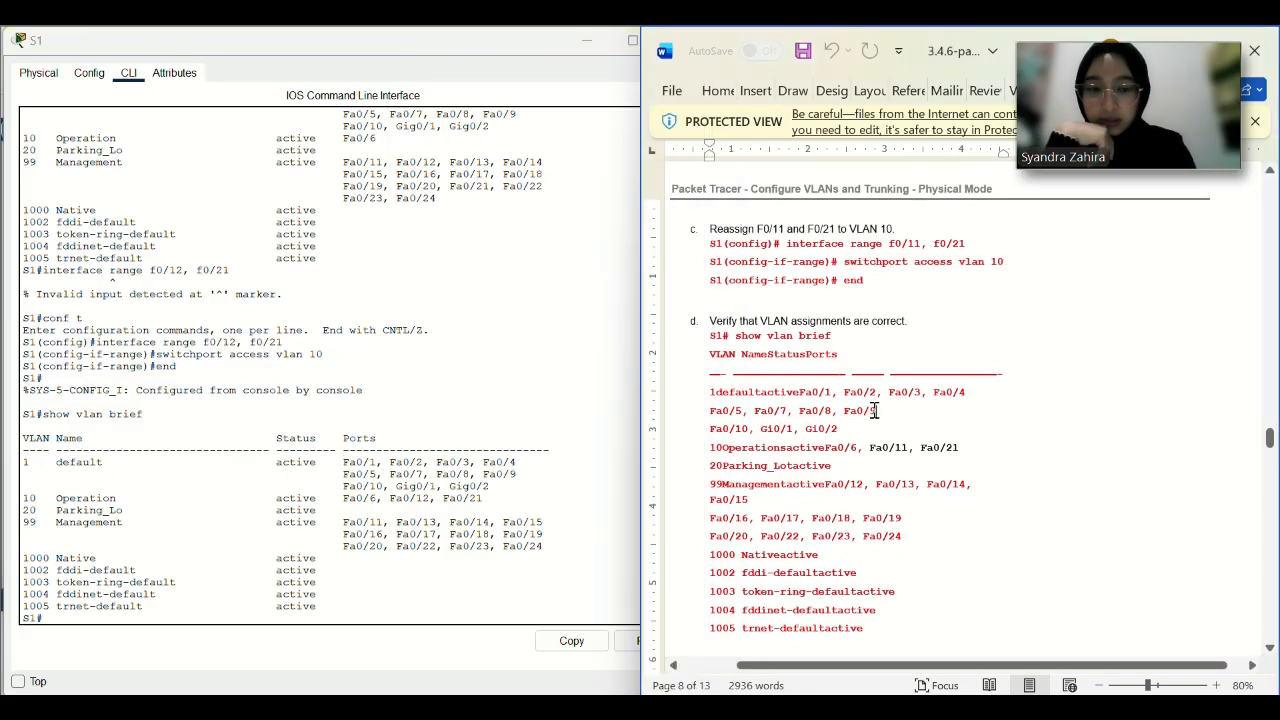
# Copy the interface f0/24 command from the lab guide into S1's console.
pyautogui.scroll(-4, 813, 400)
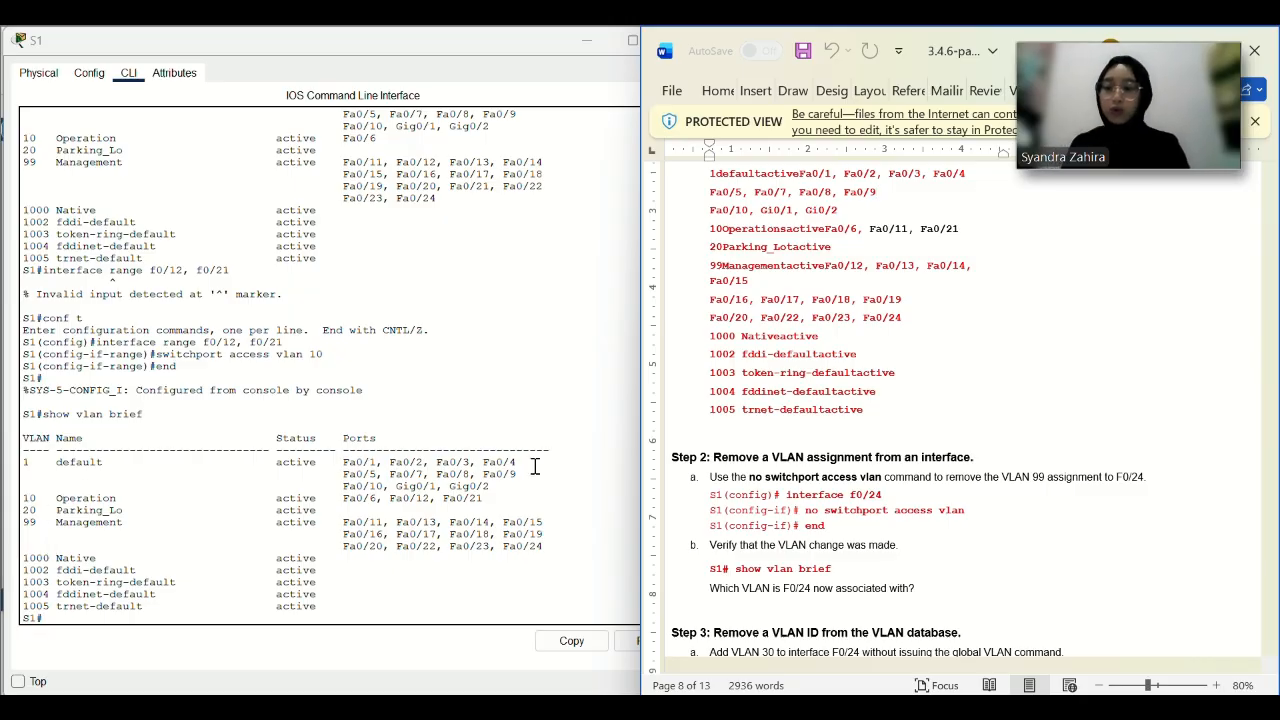
pyautogui.scroll(-1, 890, 458)
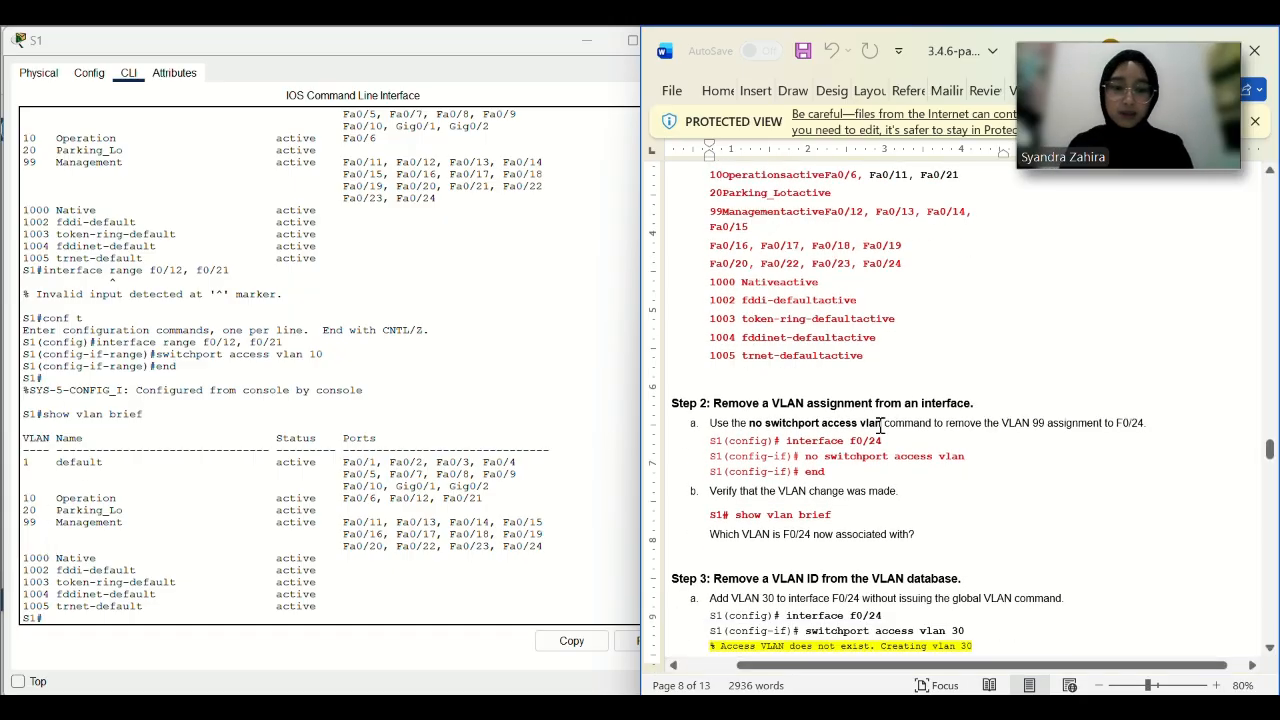
pyautogui.moveTo(883, 440); pyautogui.dragTo(787, 441)
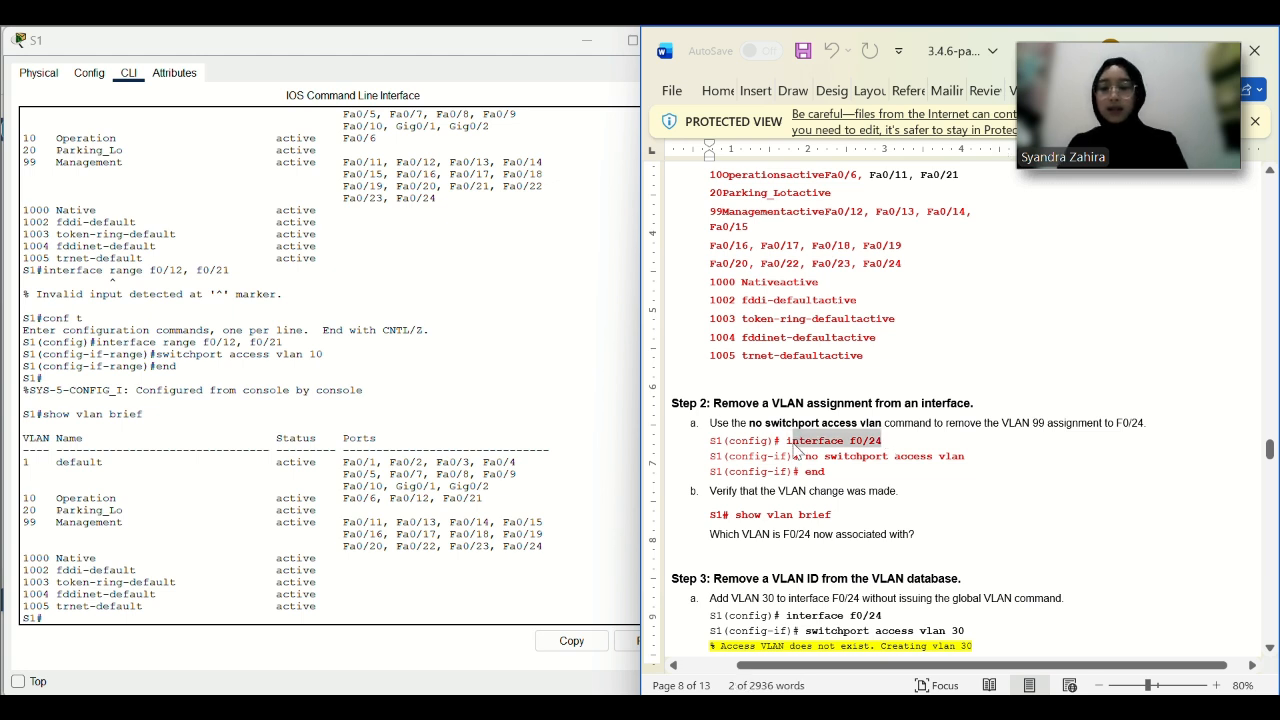
pyautogui.click(890, 404)
pyautogui.moveTo(885, 440); pyautogui.dragTo(789, 440)
pyautogui.hotkey('ctrl', 'c')
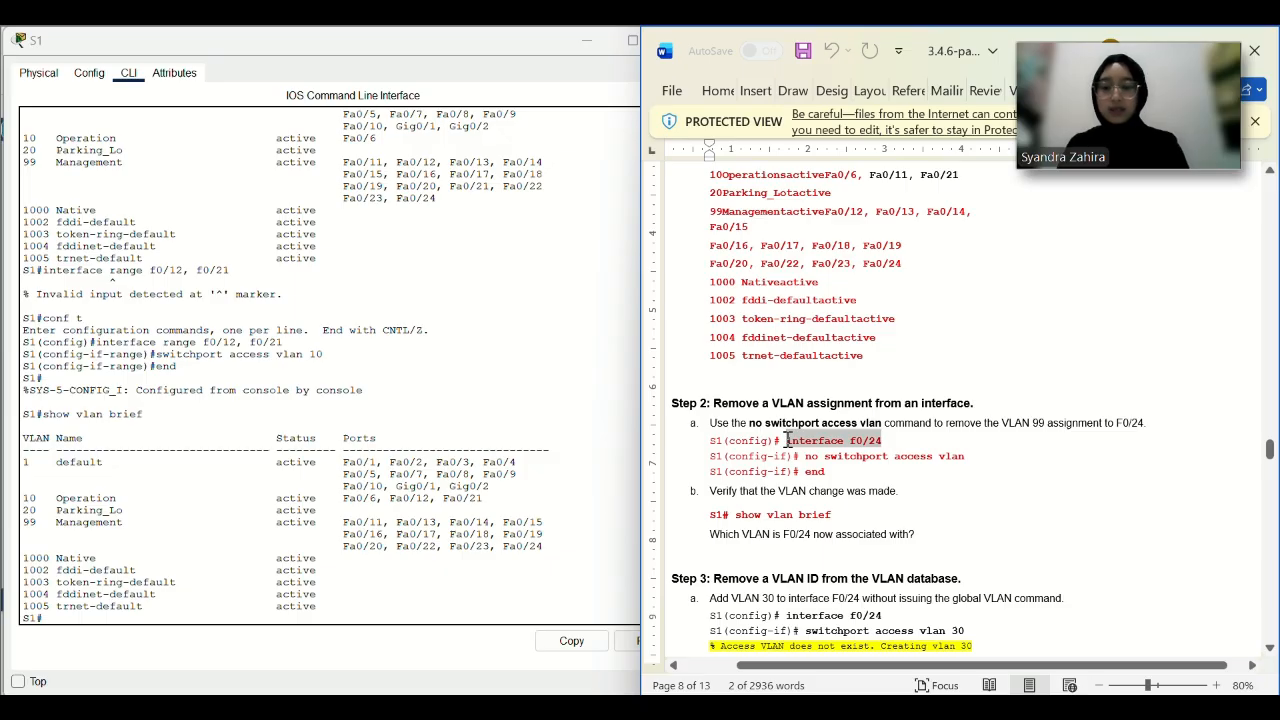
pyautogui.click(484, 605)
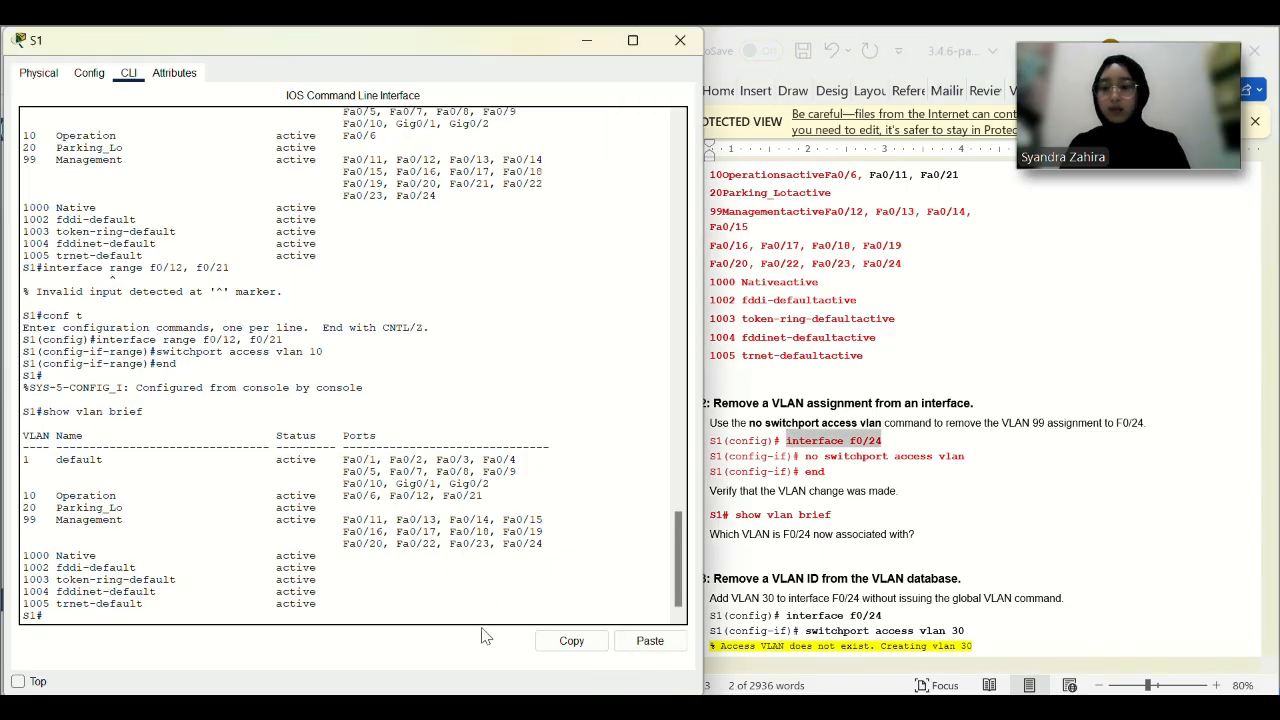
pyautogui.click(650, 645)
pyautogui.press('Return')
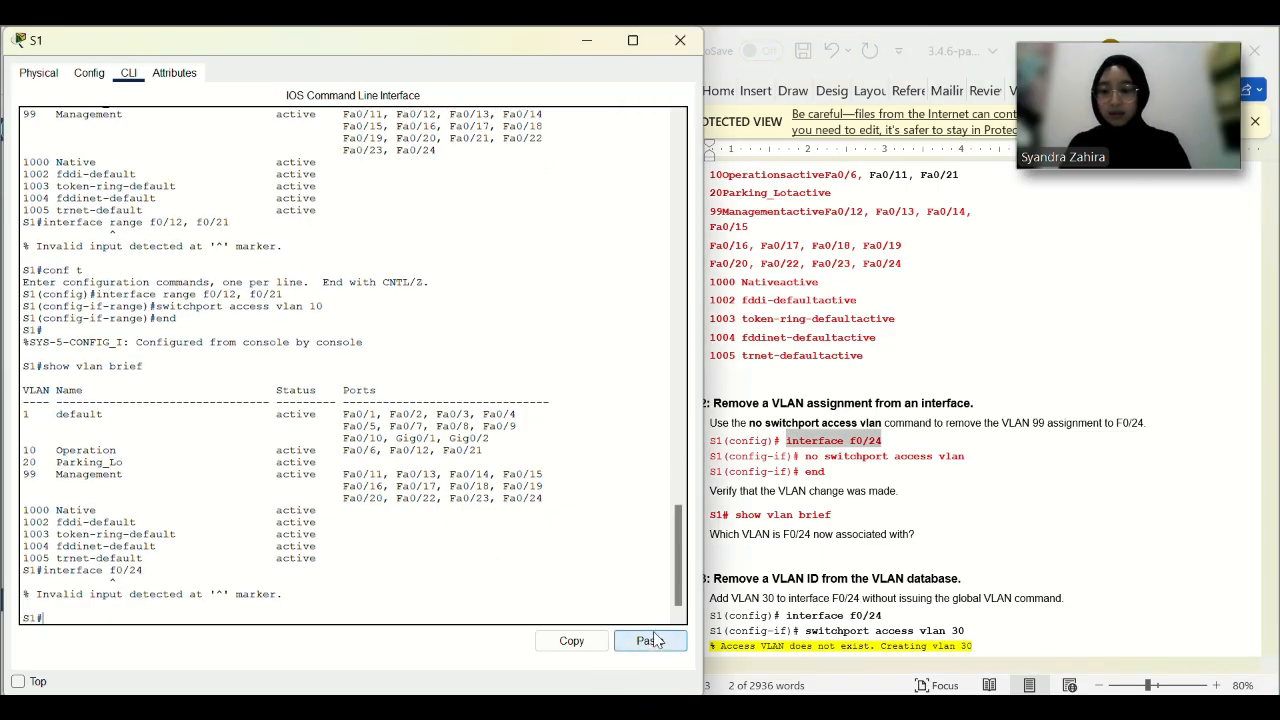
# In global configuration, remove F0/24's access VLAN with no switchport access vlan.
pyautogui.write('conf t')
pyautogui.press('Return')
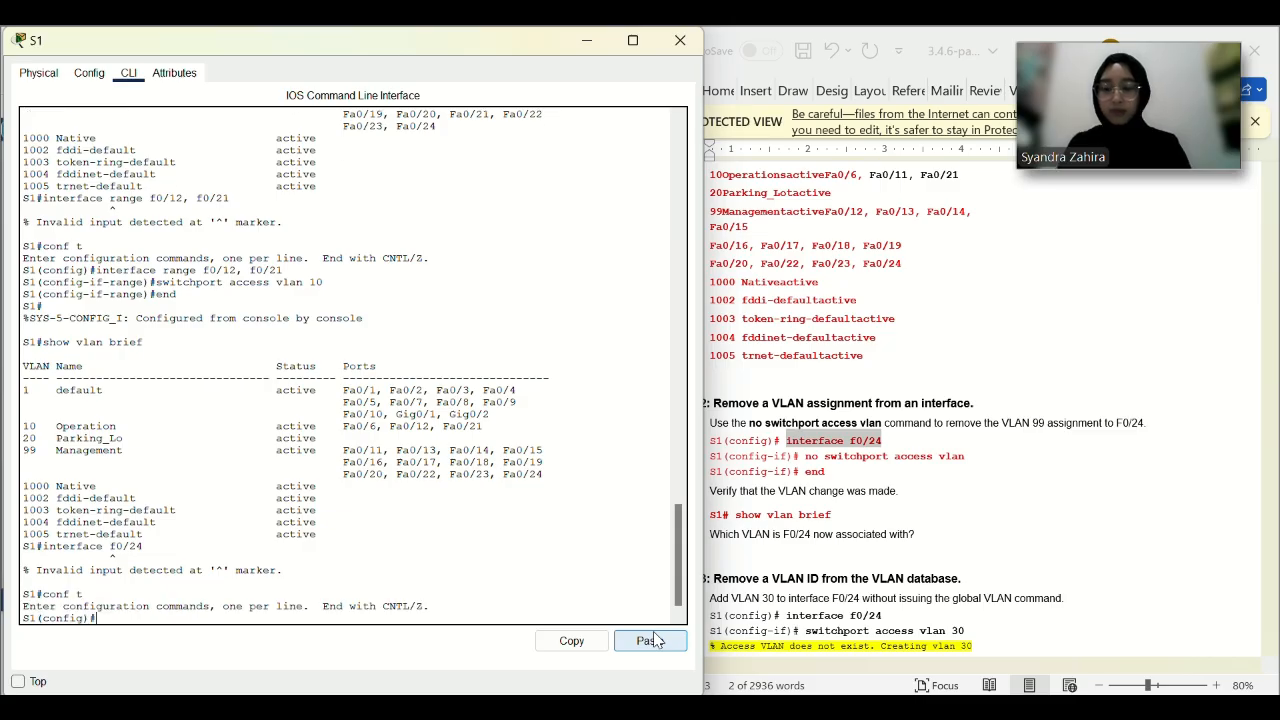
pyautogui.click(652, 641)
pyautogui.press('Return')
pyautogui.click(965, 456)
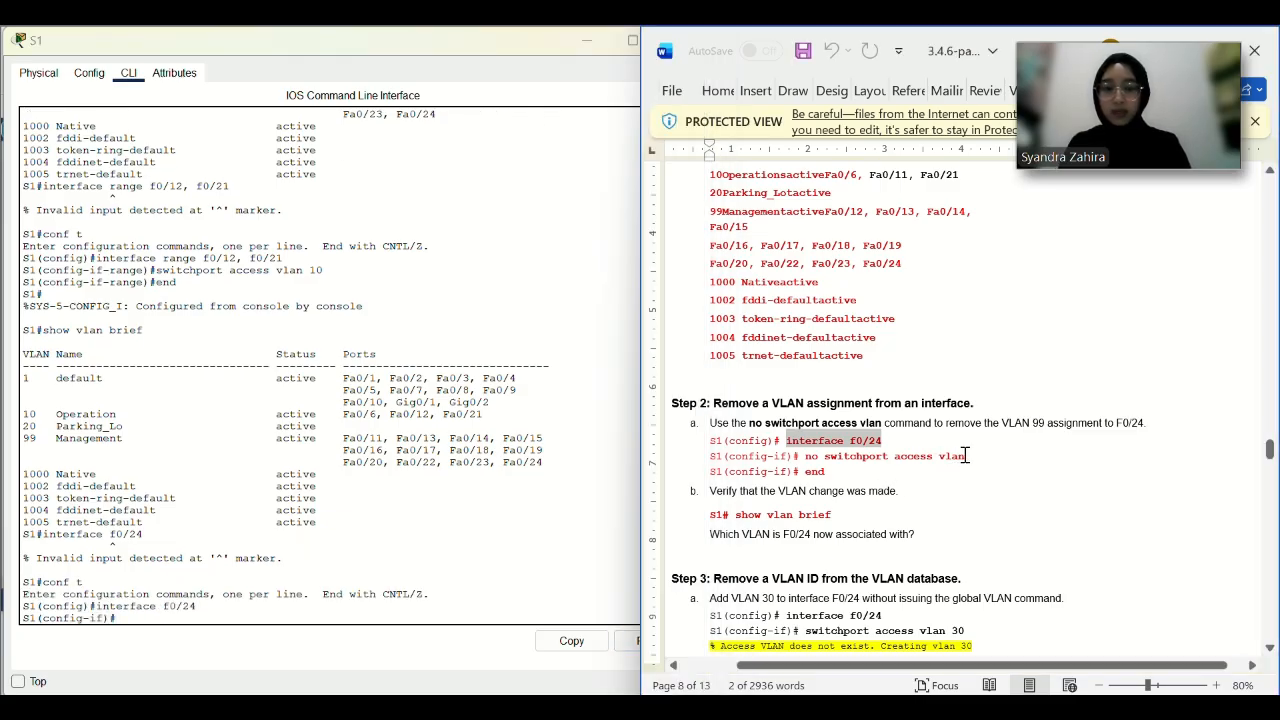
pyautogui.moveTo(965, 456); pyautogui.dragTo(805, 456)
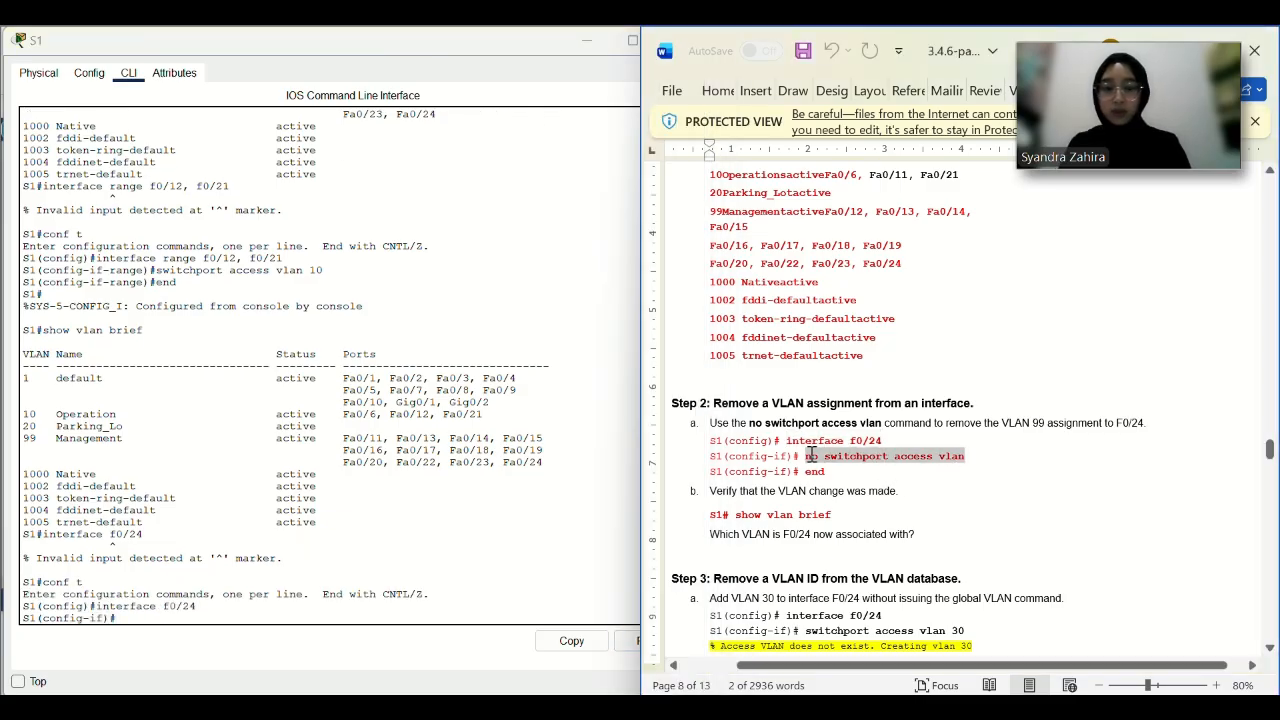
pyautogui.click(575, 648)
pyautogui.click(650, 641)
pyautogui.press('Return')
# Leave configuration mode with end and run show vlan brief.
pyautogui.write('emd')
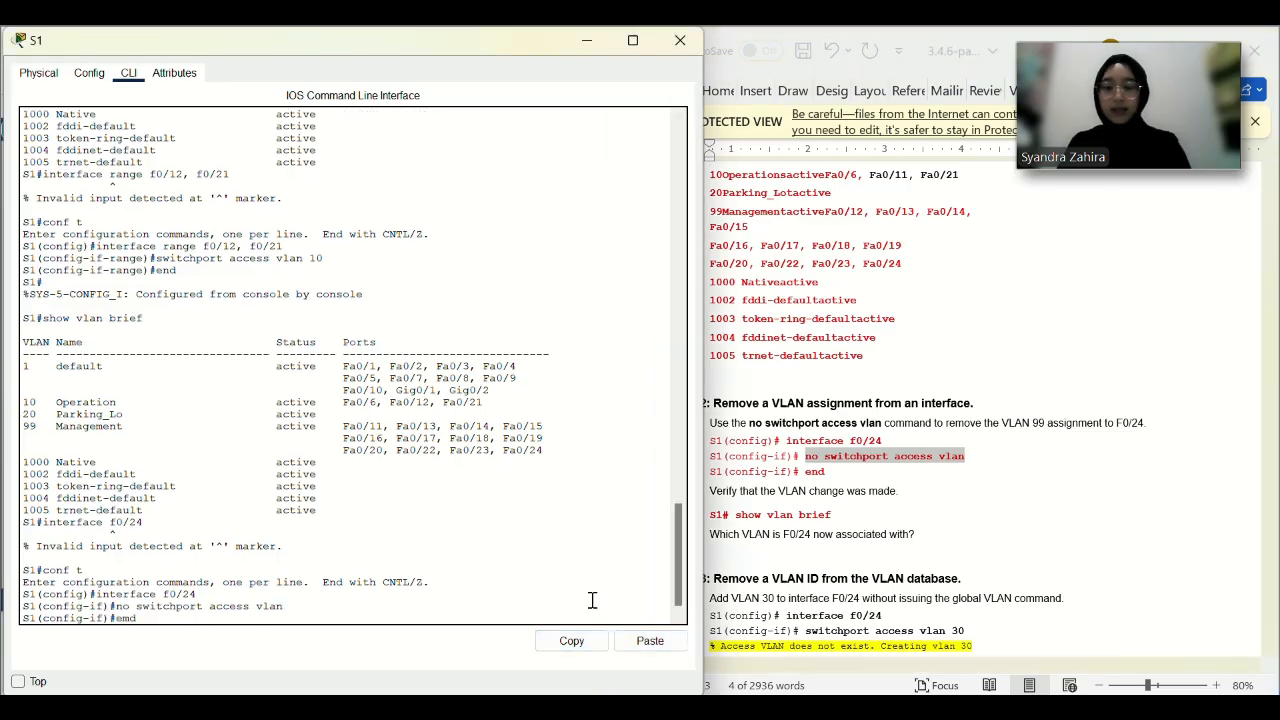
pyautogui.press('Return')
pyautogui.scroll(-1, 897, 498)
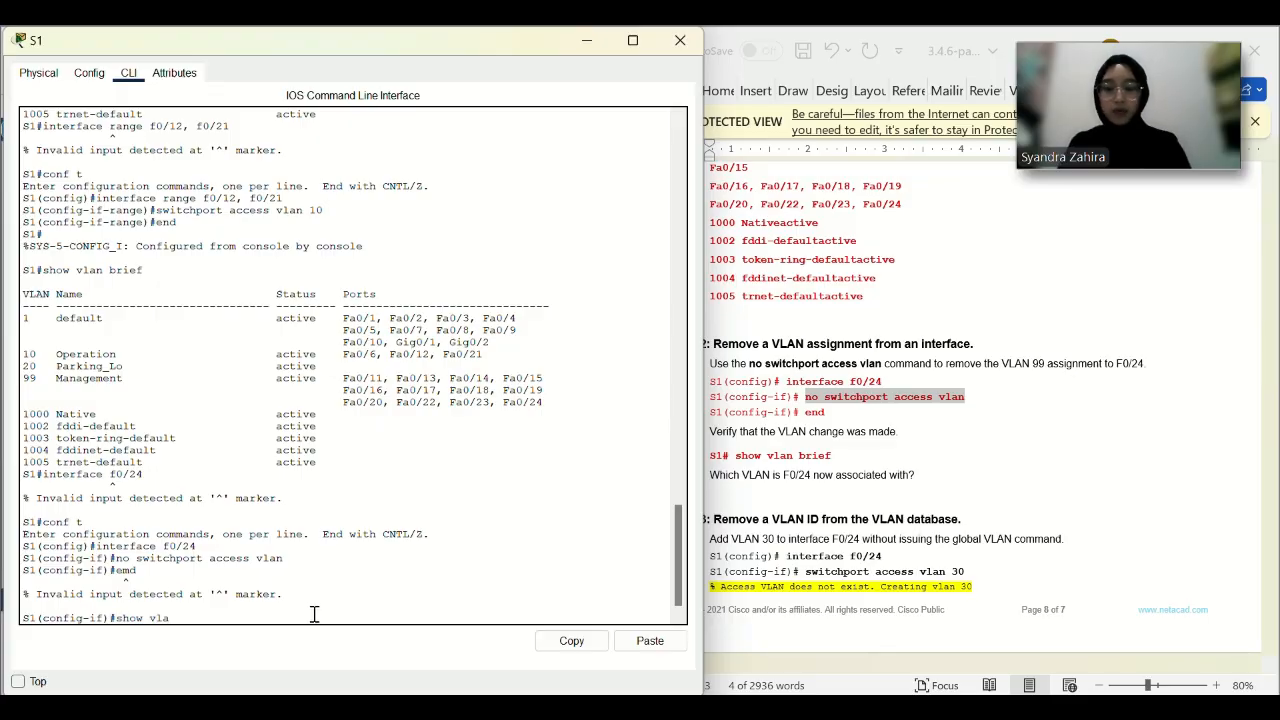
pyautogui.write('show vlan brief')
pyautogui.press('Return')
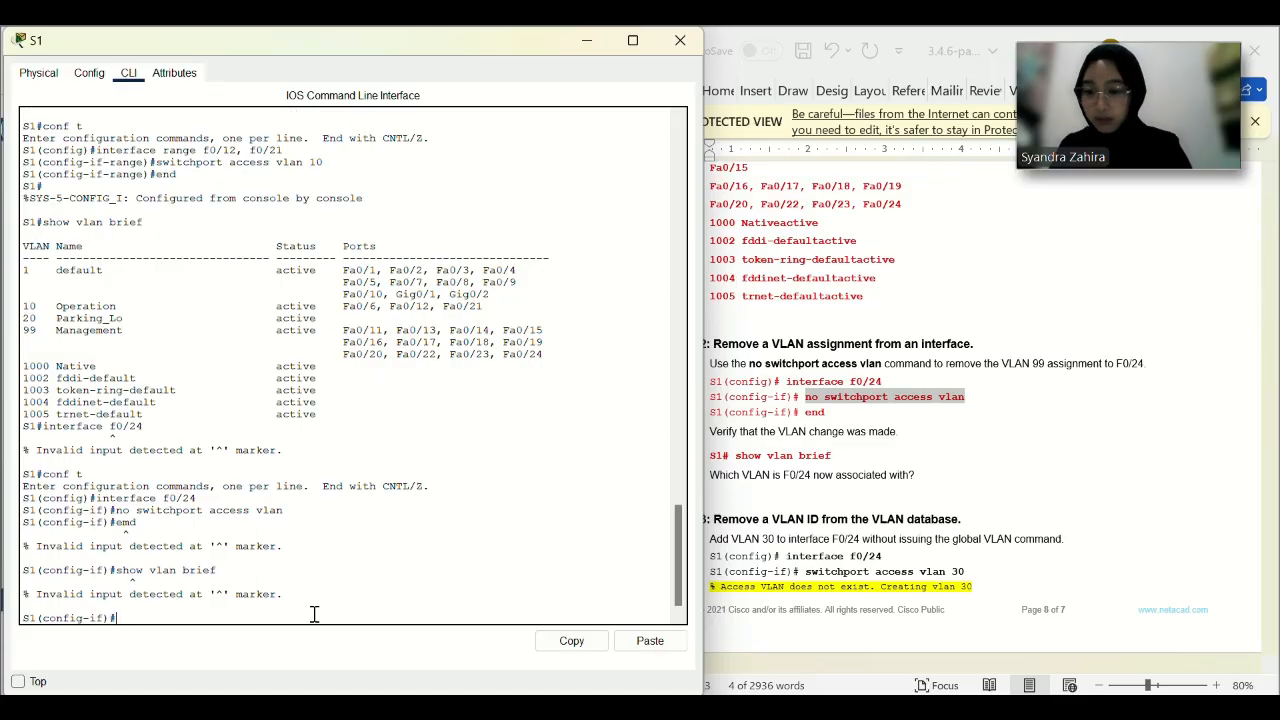
pyautogui.write('end')
pyautogui.press('Return')
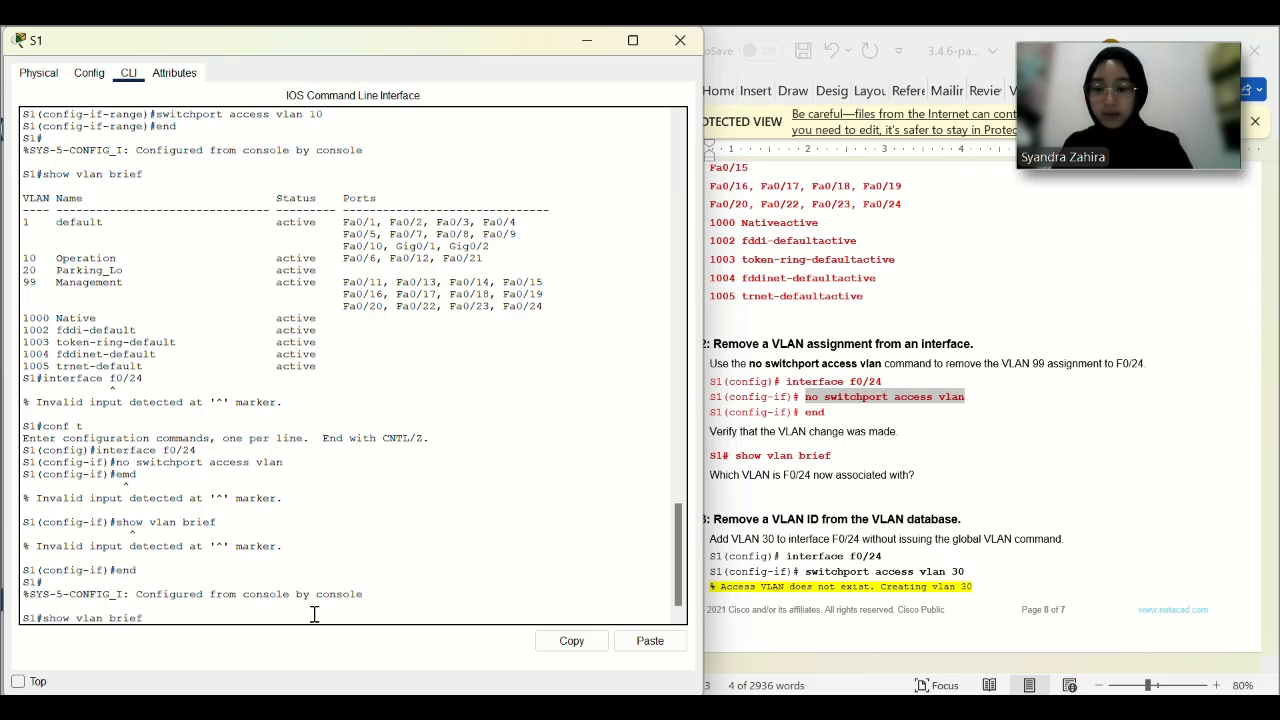
pyautogui.write('show vlan brief')
pyautogui.press('Return')
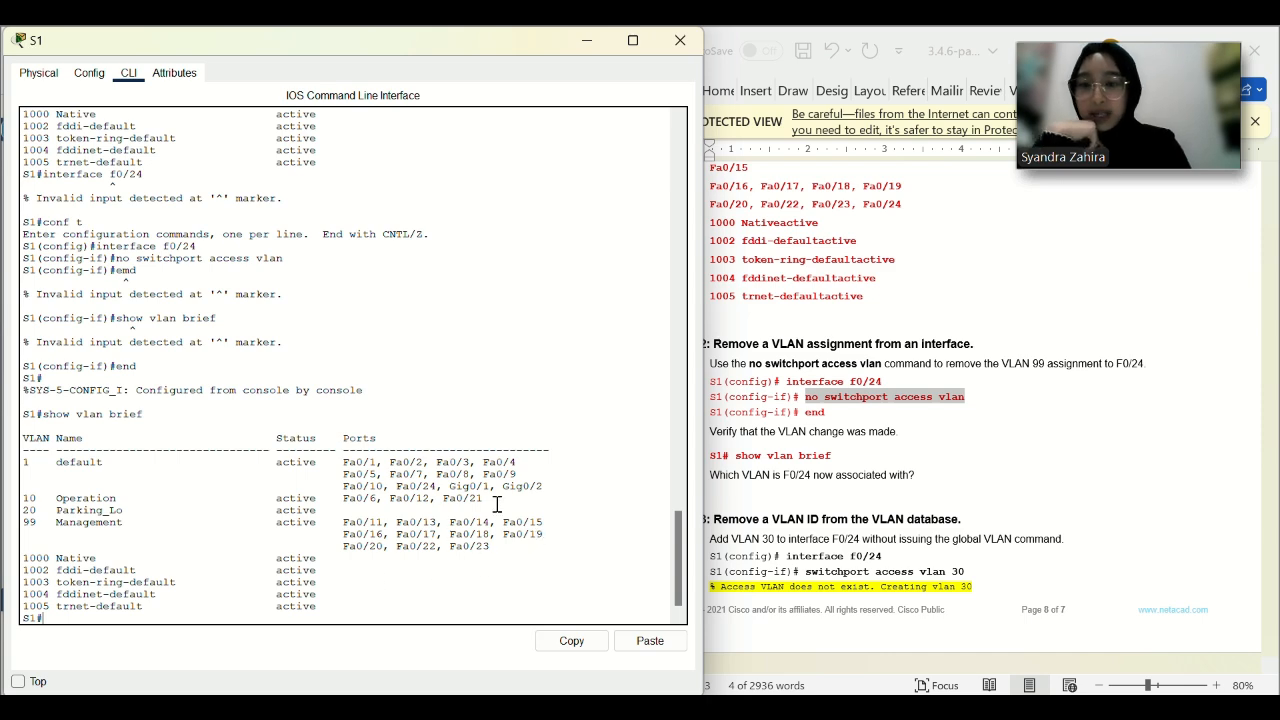
# Highlight Fa0/24 in the default VLAN 1 port list.
pyautogui.scroll(10, 510, 505)
pyautogui.scroll(-10, 557, 351)
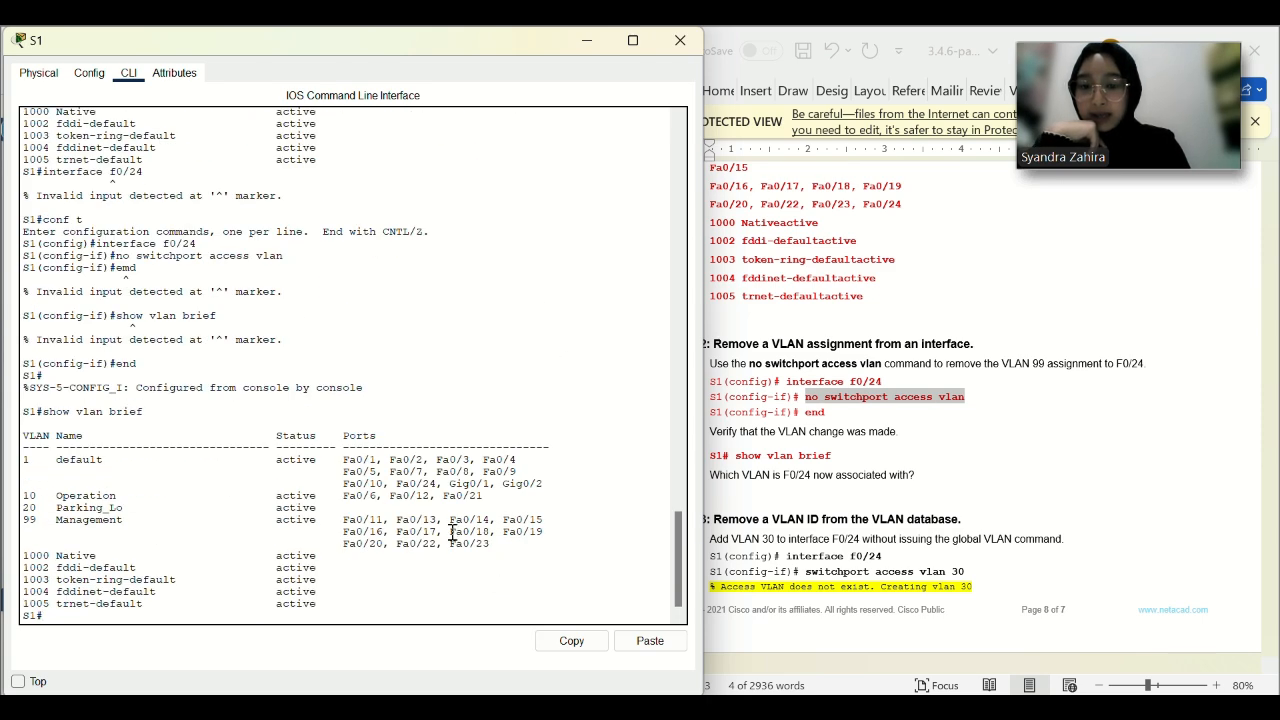
pyautogui.click(1037, 428)
pyautogui.scroll(-3, 1037, 423)
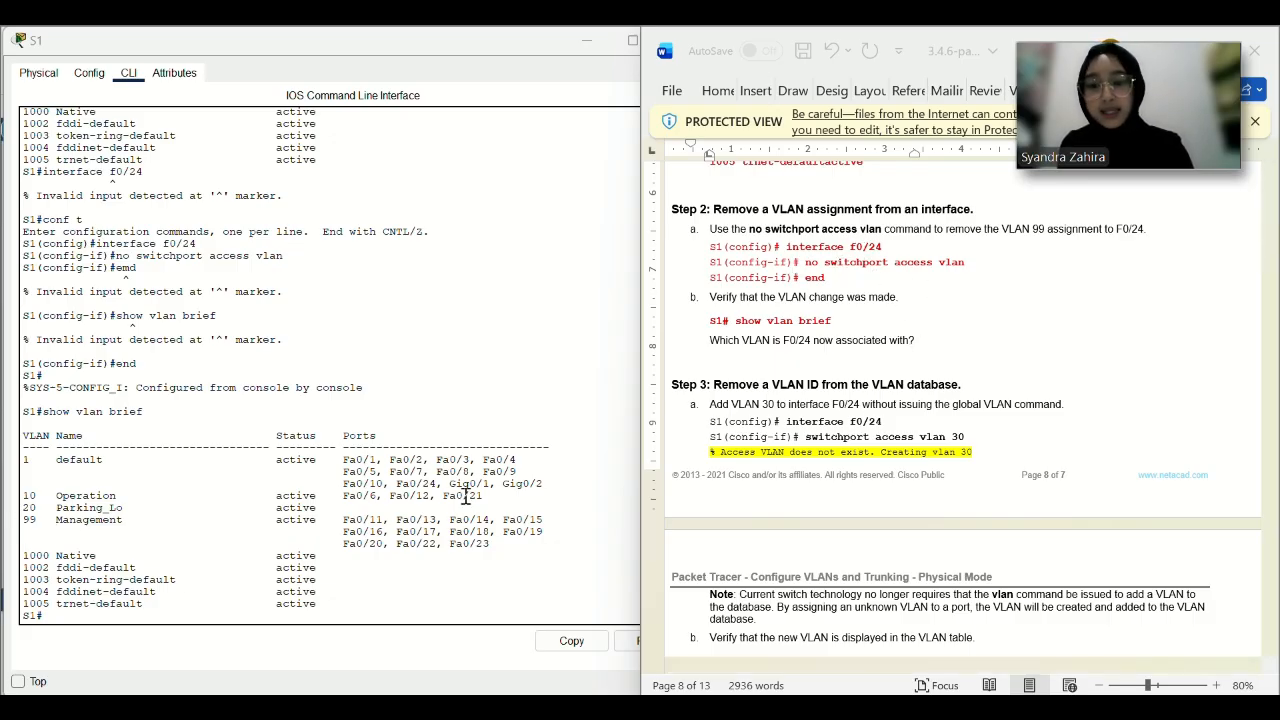
pyautogui.moveTo(400, 483); pyautogui.dragTo(437, 481)
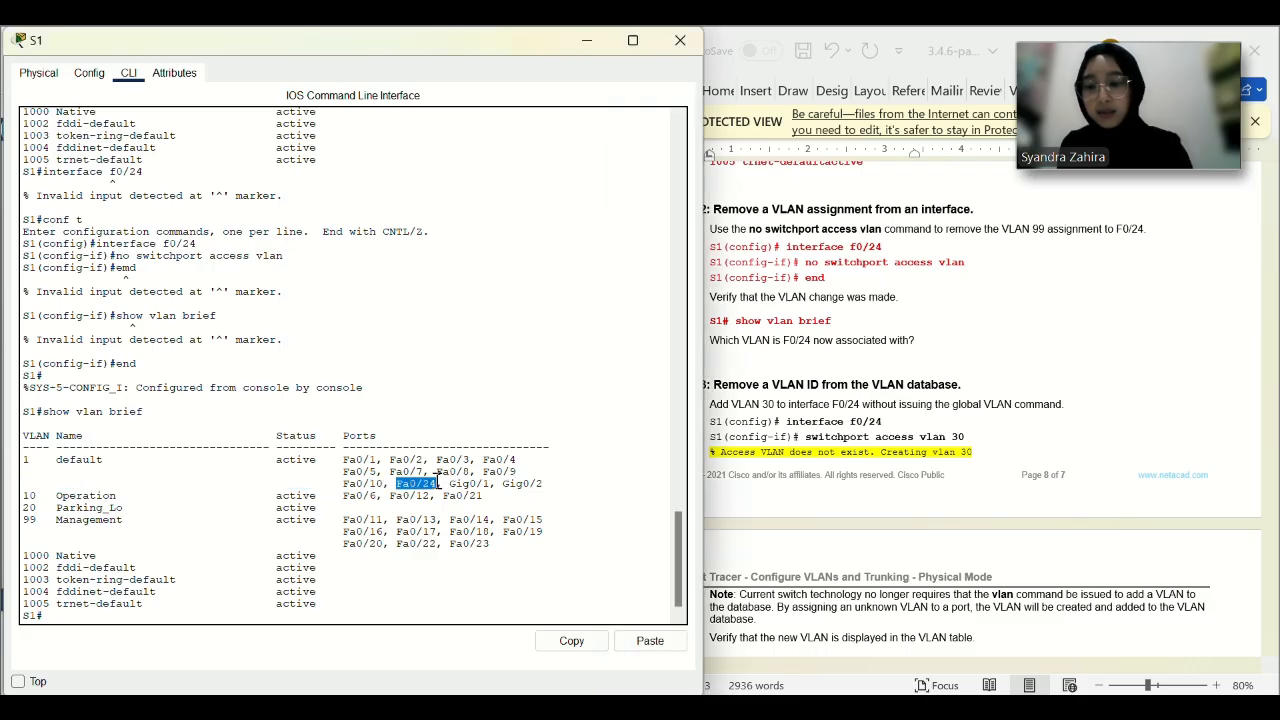
# Enter global configuration on S1 and select interface F0/24.
pyautogui.scroll(-2, 935, 445)
pyautogui.click(935, 445)
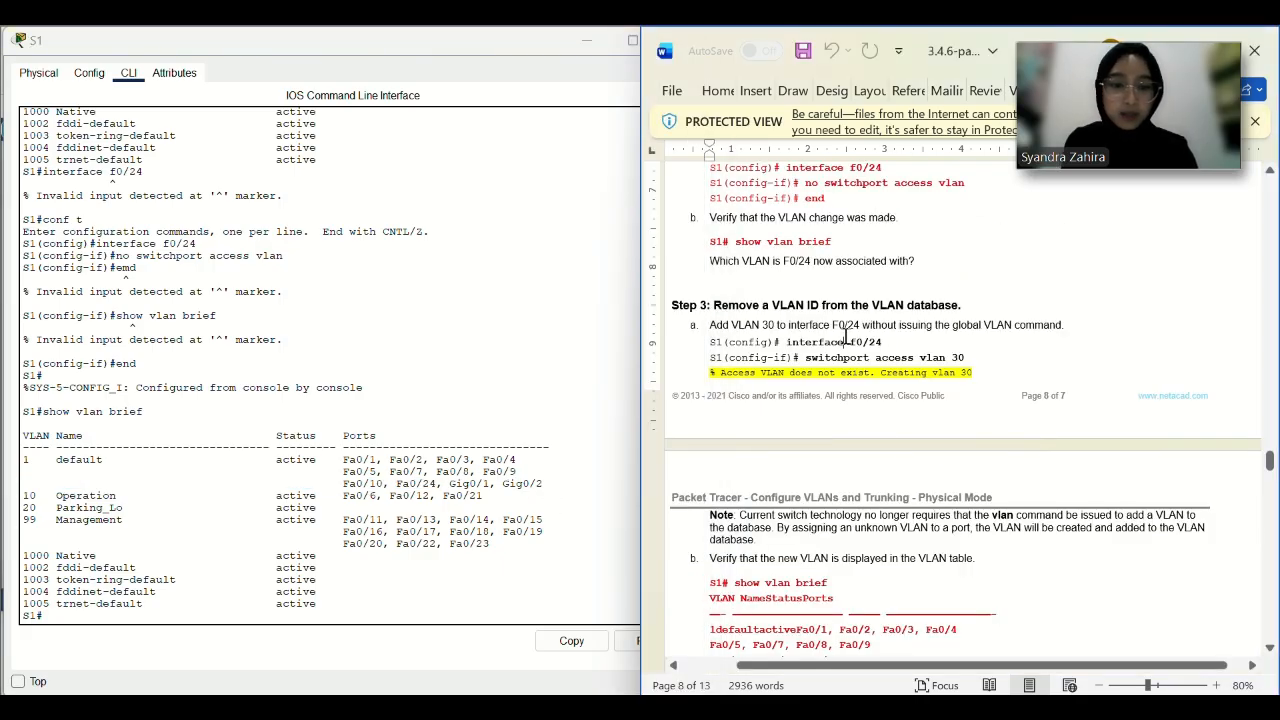
pyautogui.moveTo(900, 340); pyautogui.dragTo(813, 344)
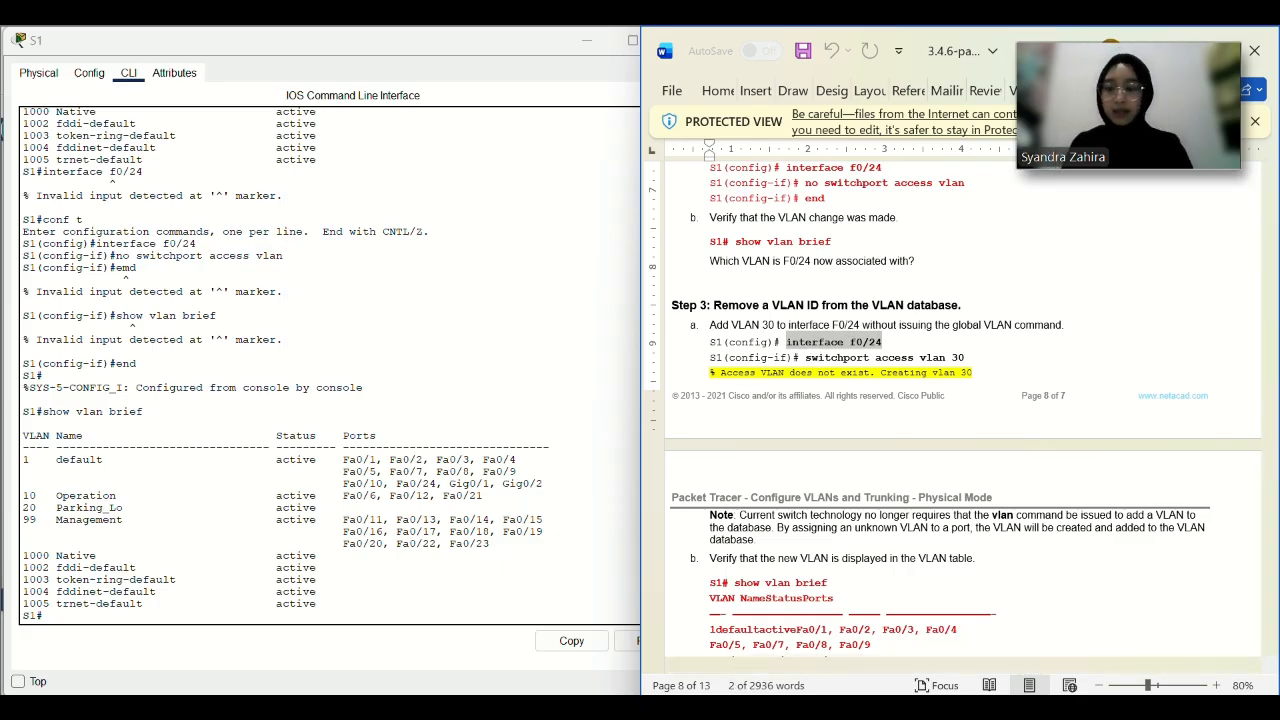
pyautogui.click(597, 649)
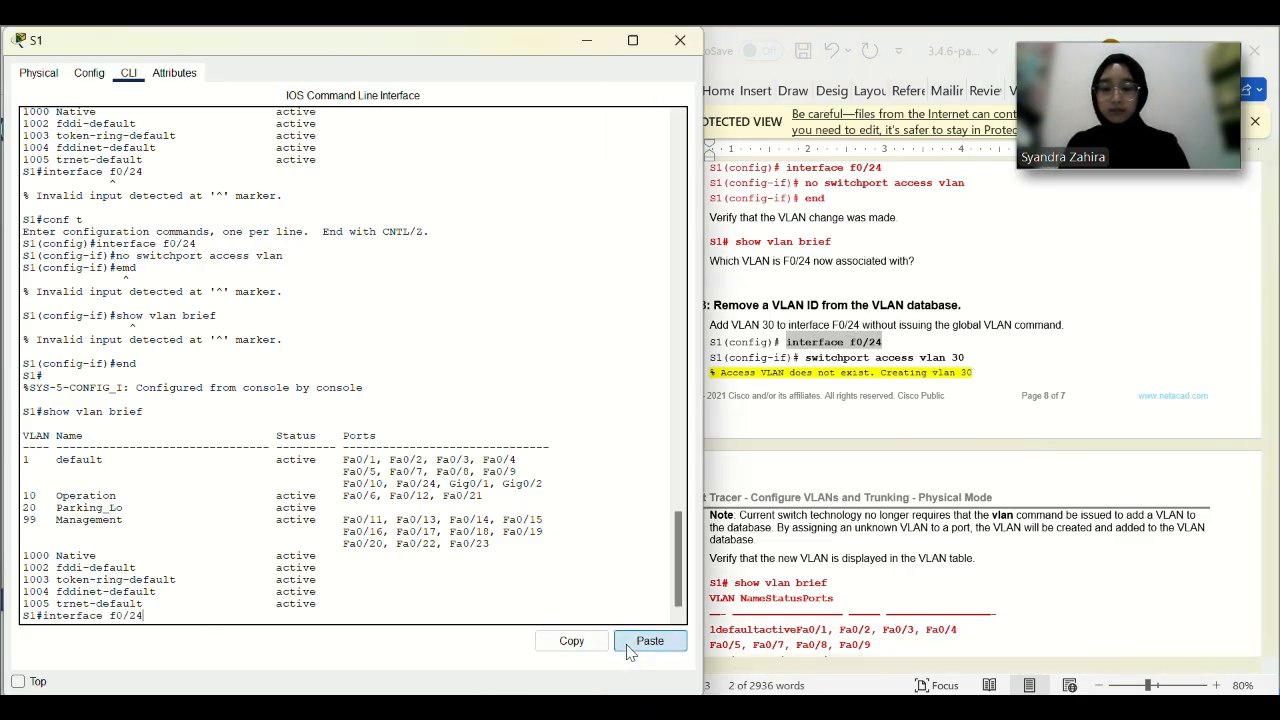
pyautogui.click(650, 641)
pyautogui.write('conf t')
pyautogui.press('Return')
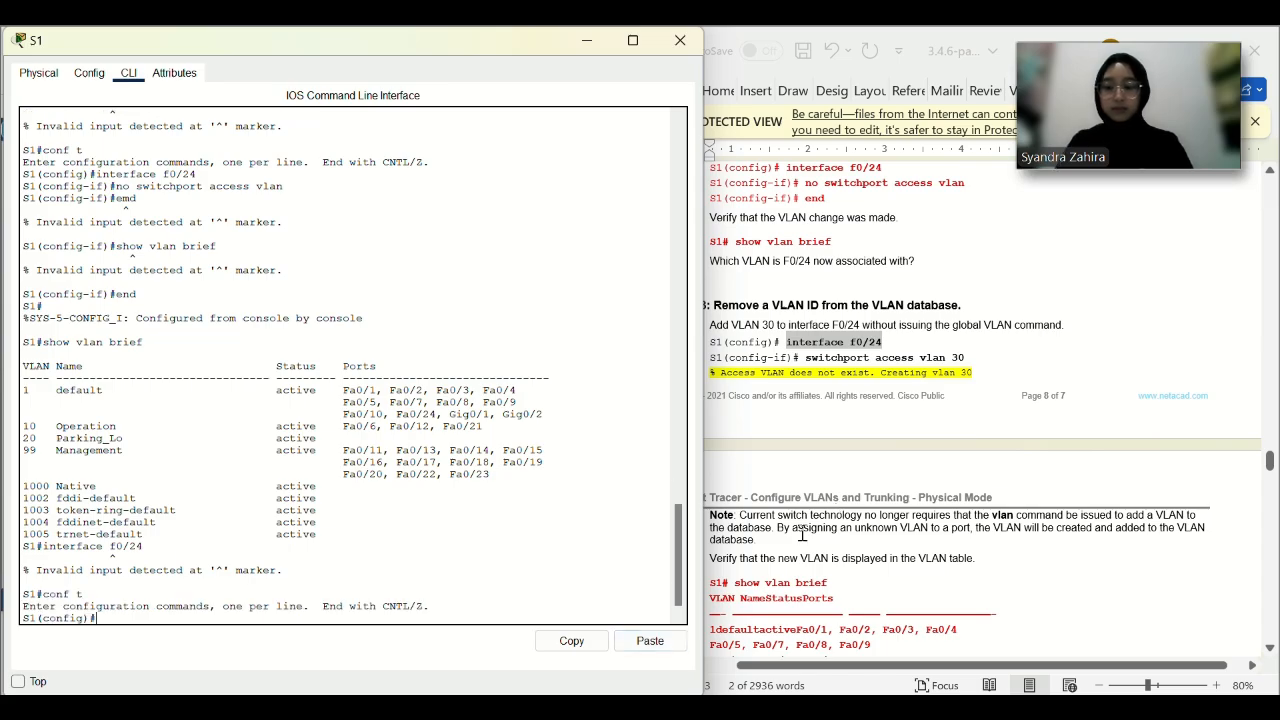
pyautogui.click(650, 641)
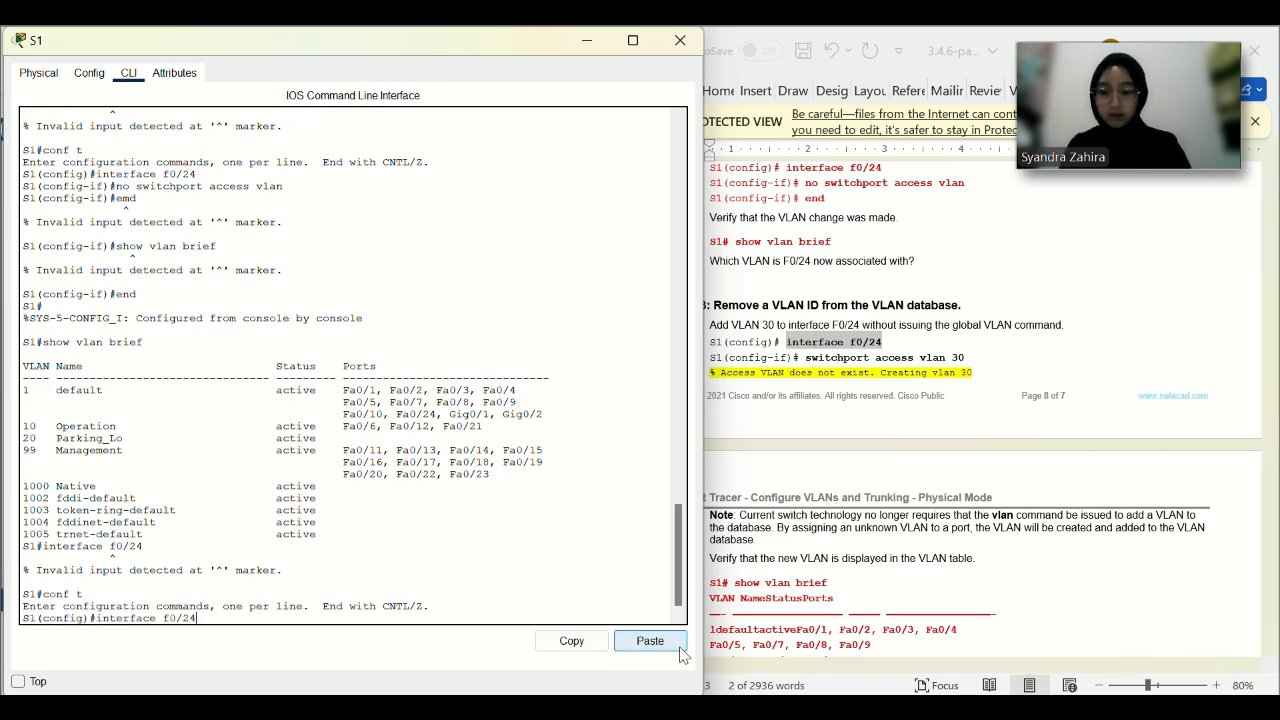
# Set F0/24 to switchport access vlan 30, then exit twice to privileged mode.
pyautogui.click(940, 400)
pyautogui.moveTo(966, 357); pyautogui.dragTo(840, 357)
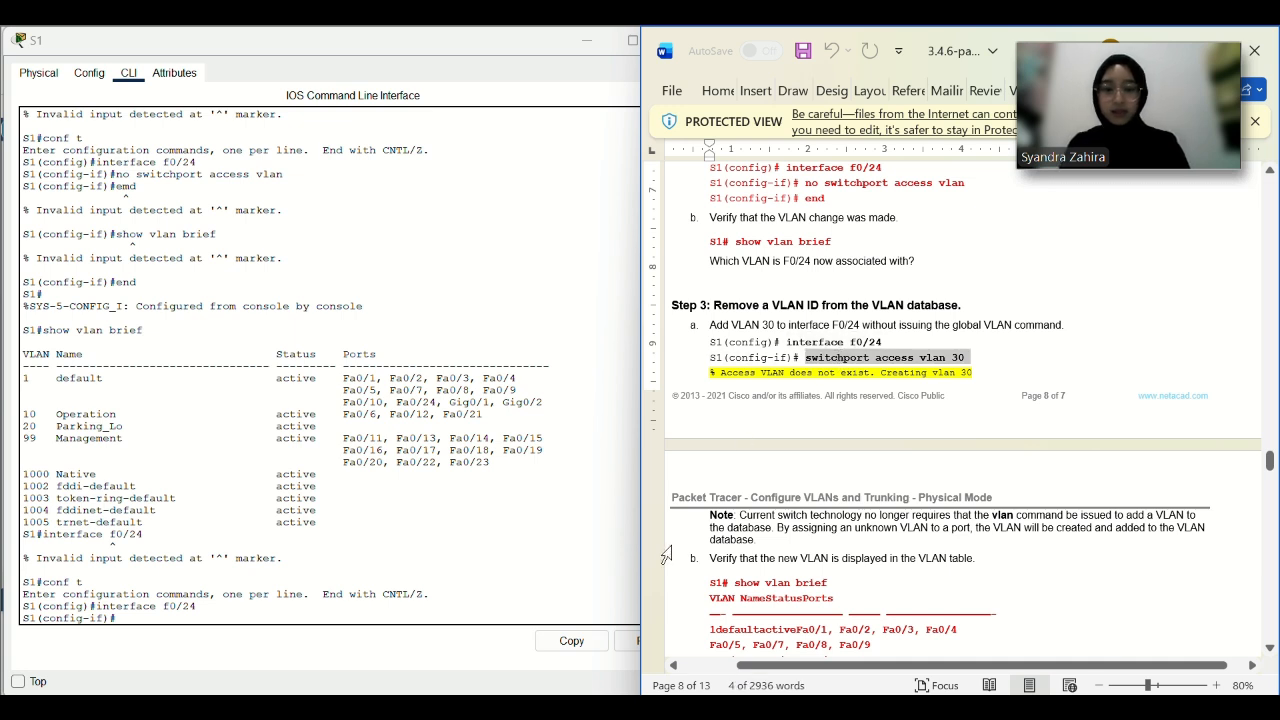
pyautogui.click(632, 645)
pyautogui.click(632, 645)
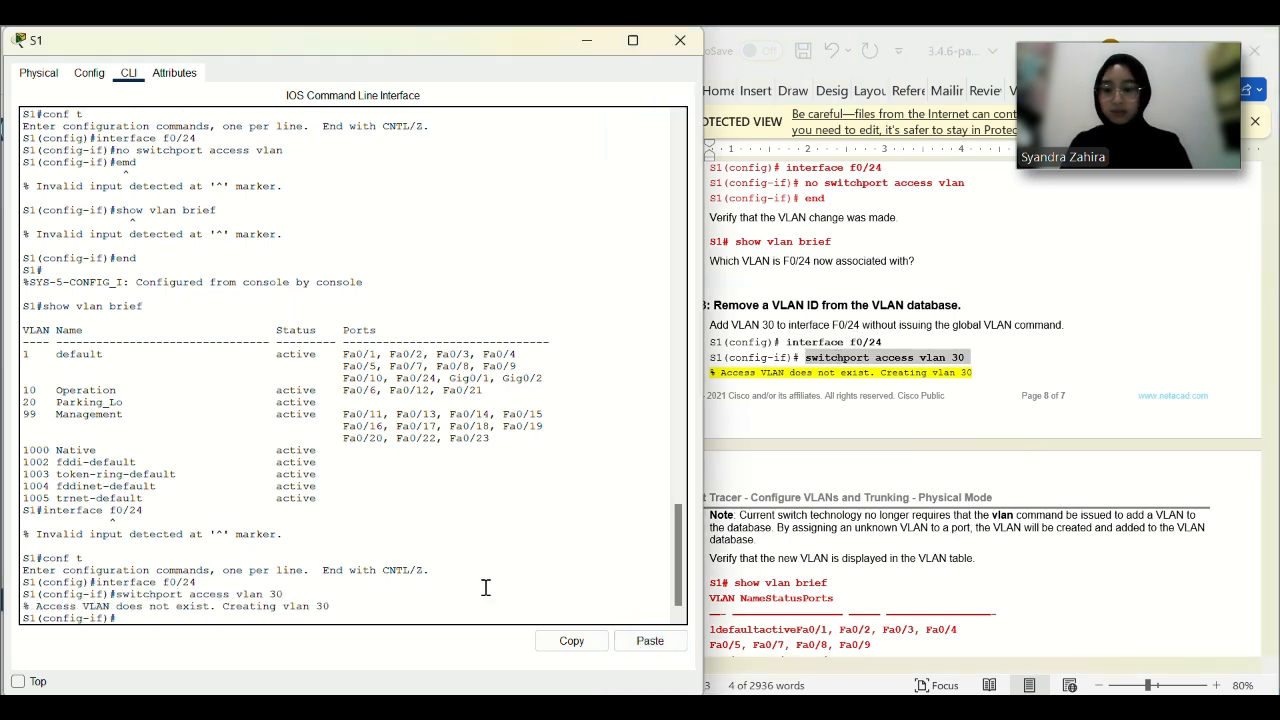
pyautogui.scroll(1, 955, 505)
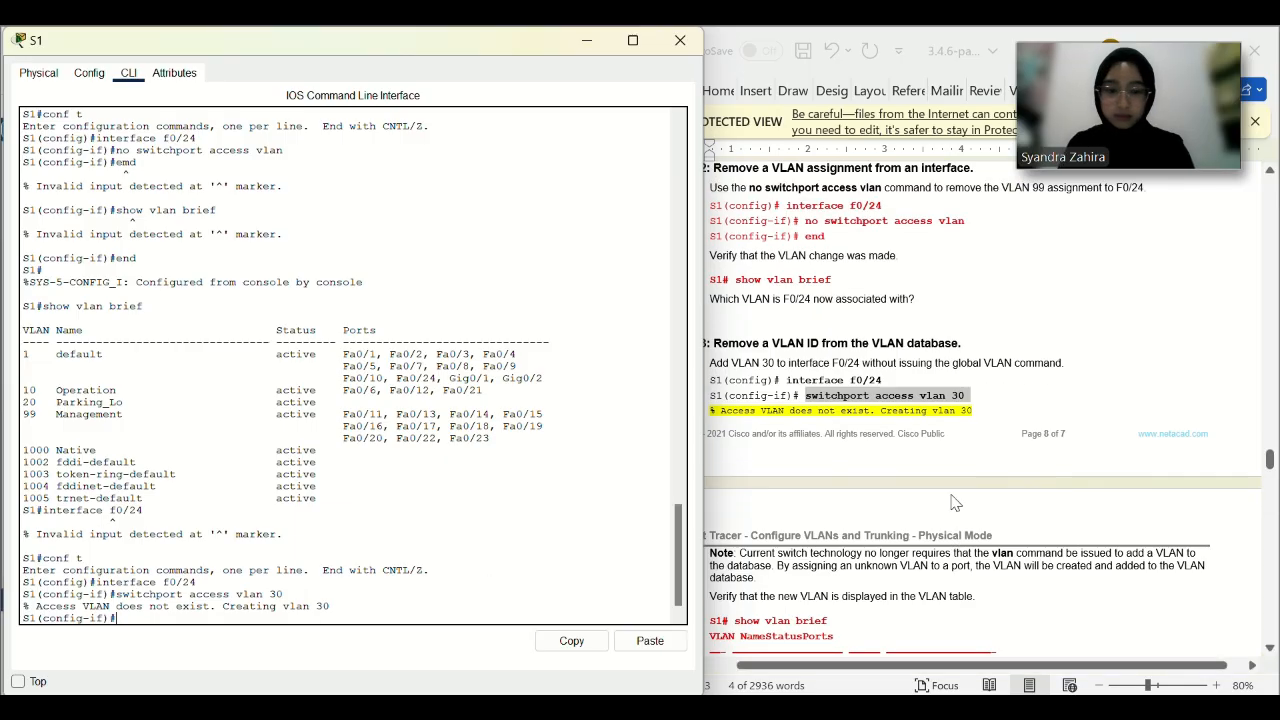
pyautogui.scroll(-3, 898, 424)
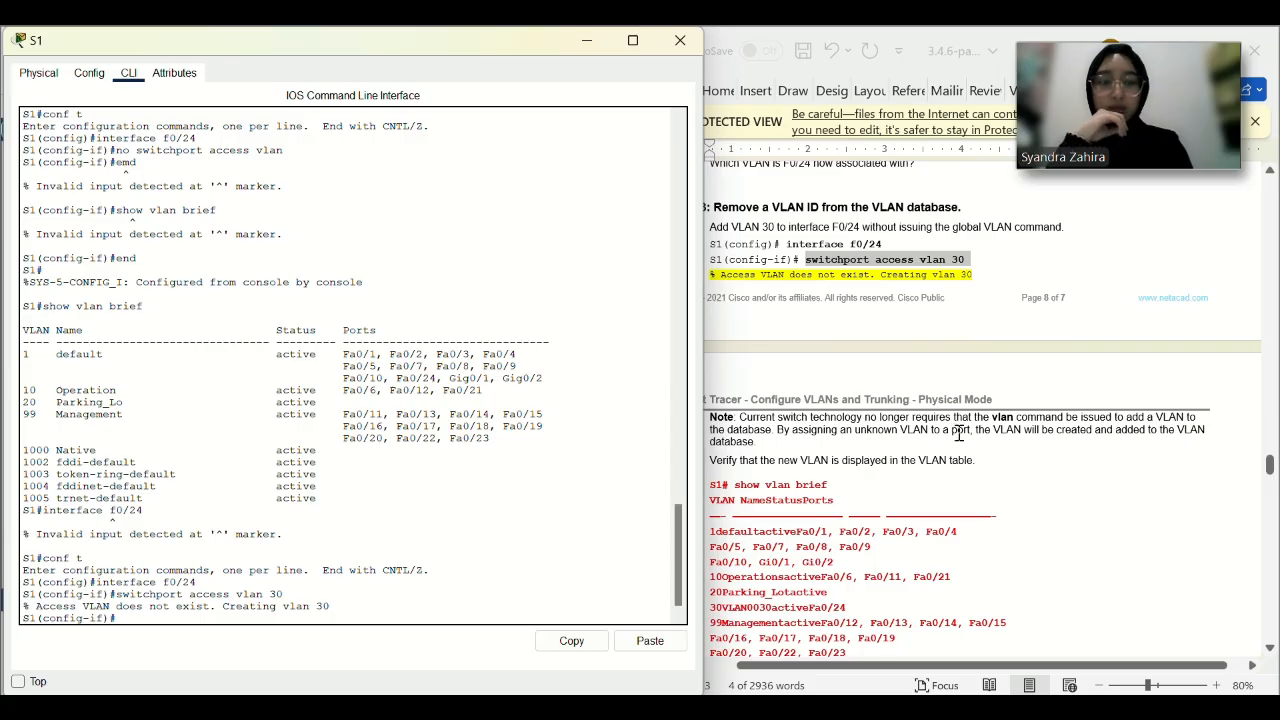
pyautogui.scroll(-1, 889, 523)
pyautogui.write('exit')
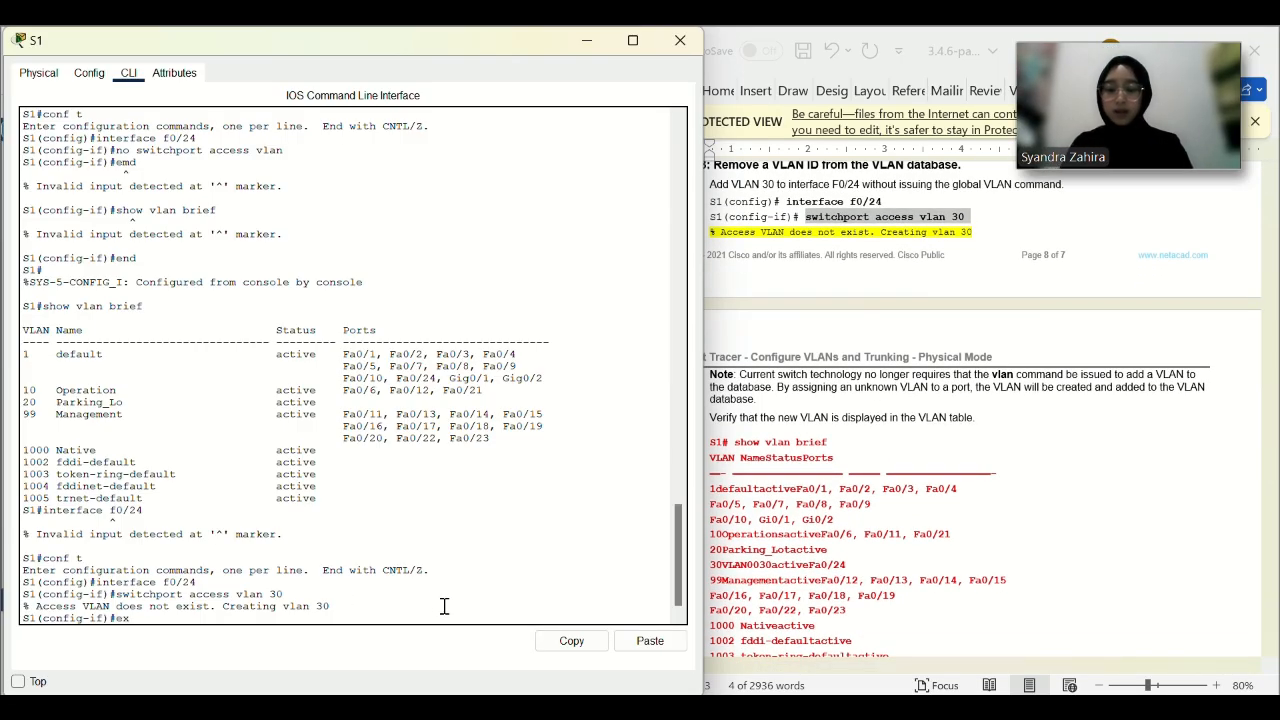
pyautogui.press('Return')
pyautogui.write('exit')
pyautogui.press('Return')
# Run sho on S1, then scroll the lab guide back to Part 2 'Create VLANs on the switches'.
pyautogui.write('sho')
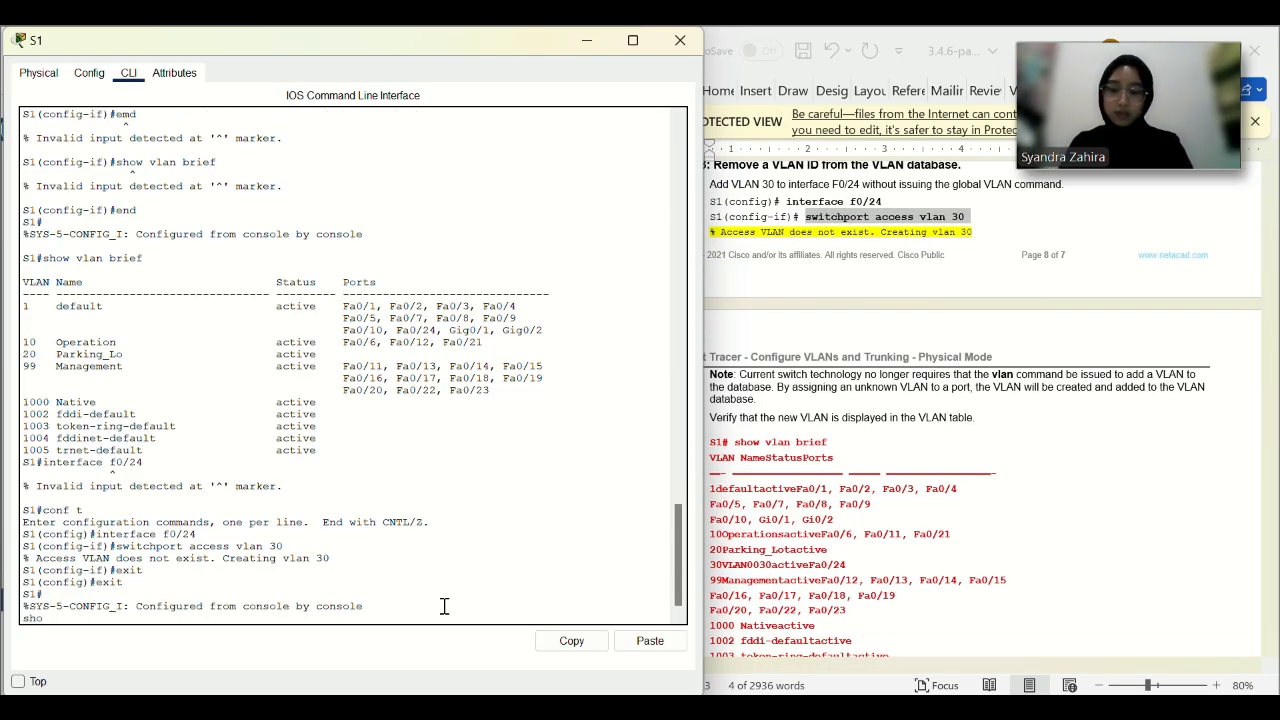
pyautogui.press('Return')
pyautogui.scroll(-2, 883, 524)
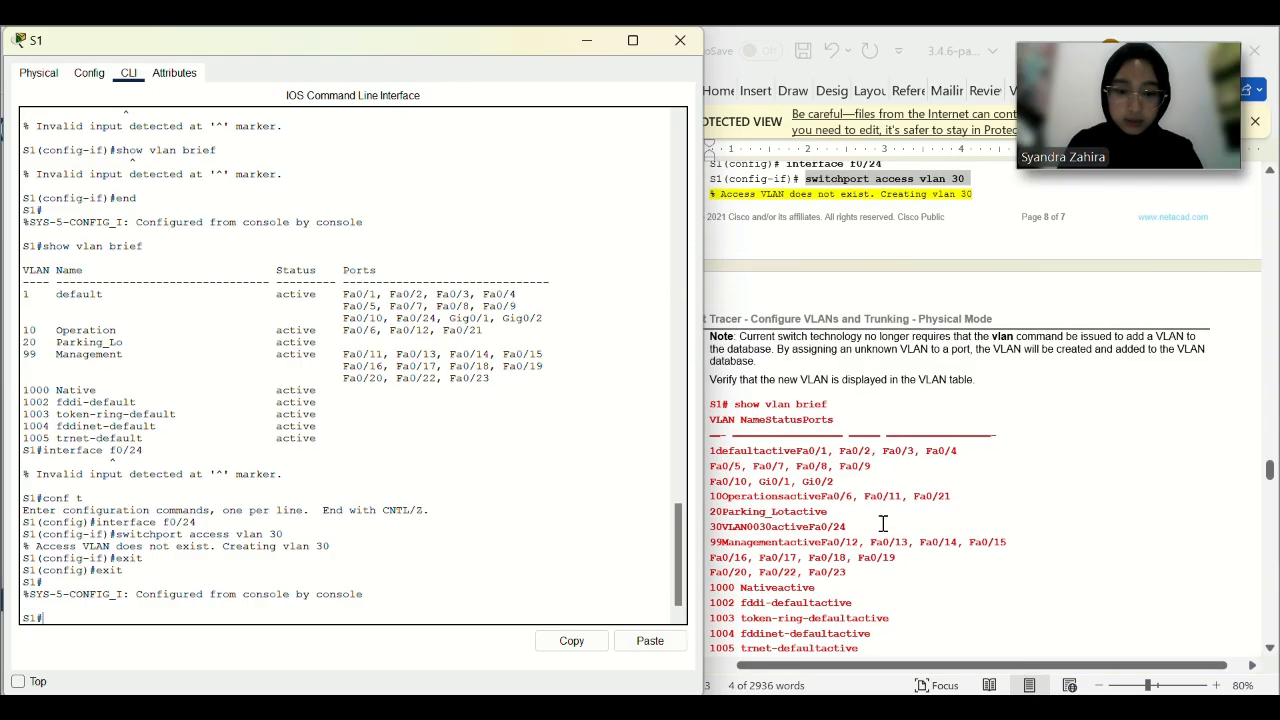
pyautogui.scroll(6, 883, 524)
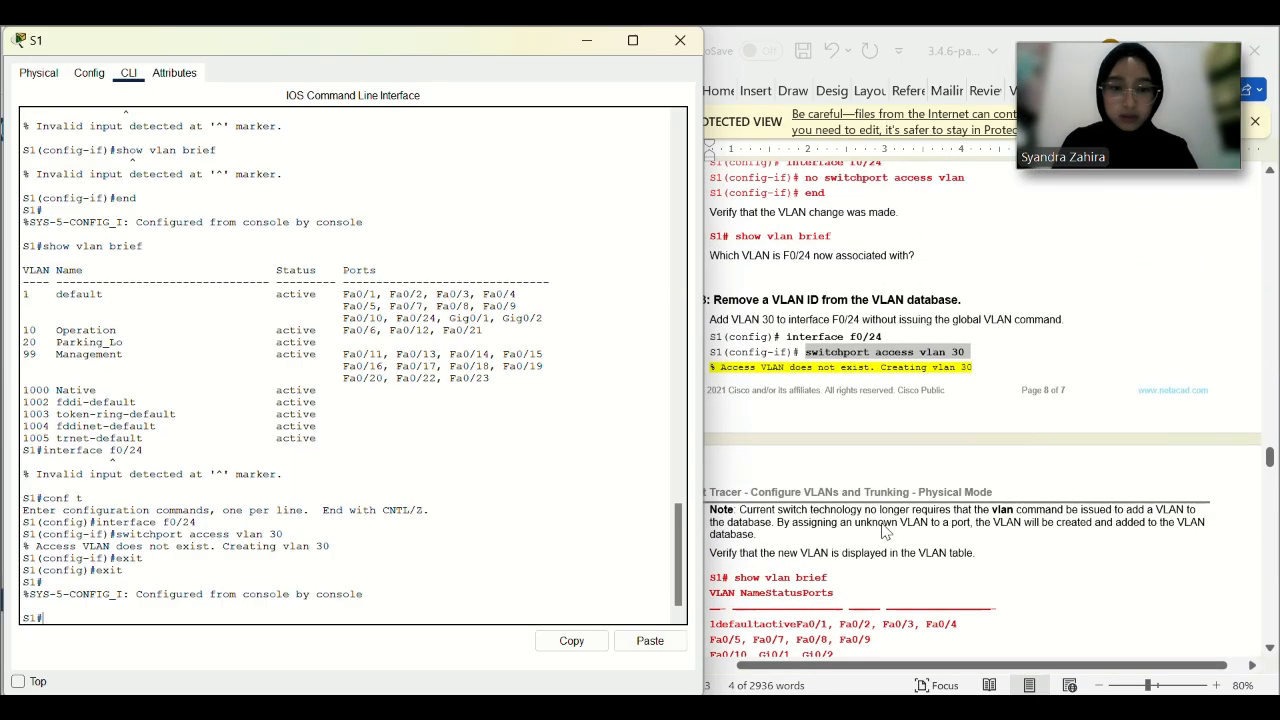
pyautogui.click(878, 424)
pyautogui.scroll(-1, 837, 544)
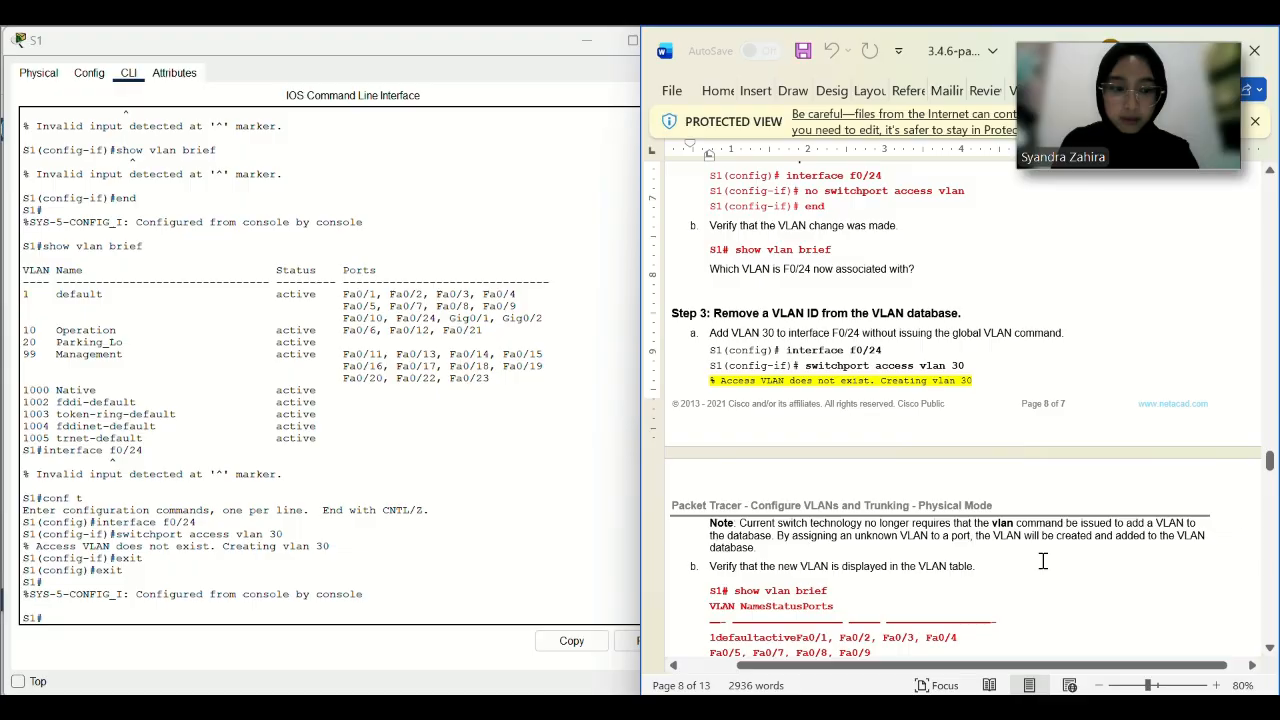
pyautogui.click(266, 608)
pyautogui.scroll(-4, 847, 534)
pyautogui.scroll(-2, 847, 534)
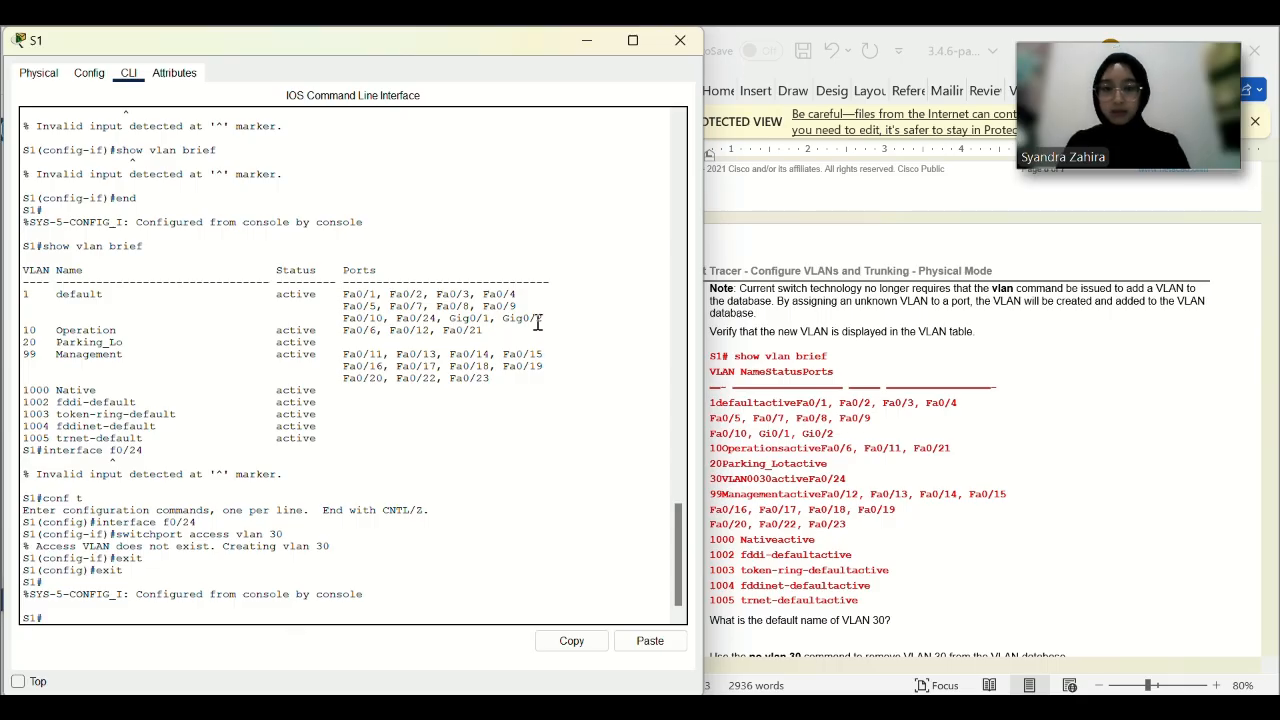
pyautogui.scroll(20, 946, 231)
pyautogui.scroll(10, 946, 231)
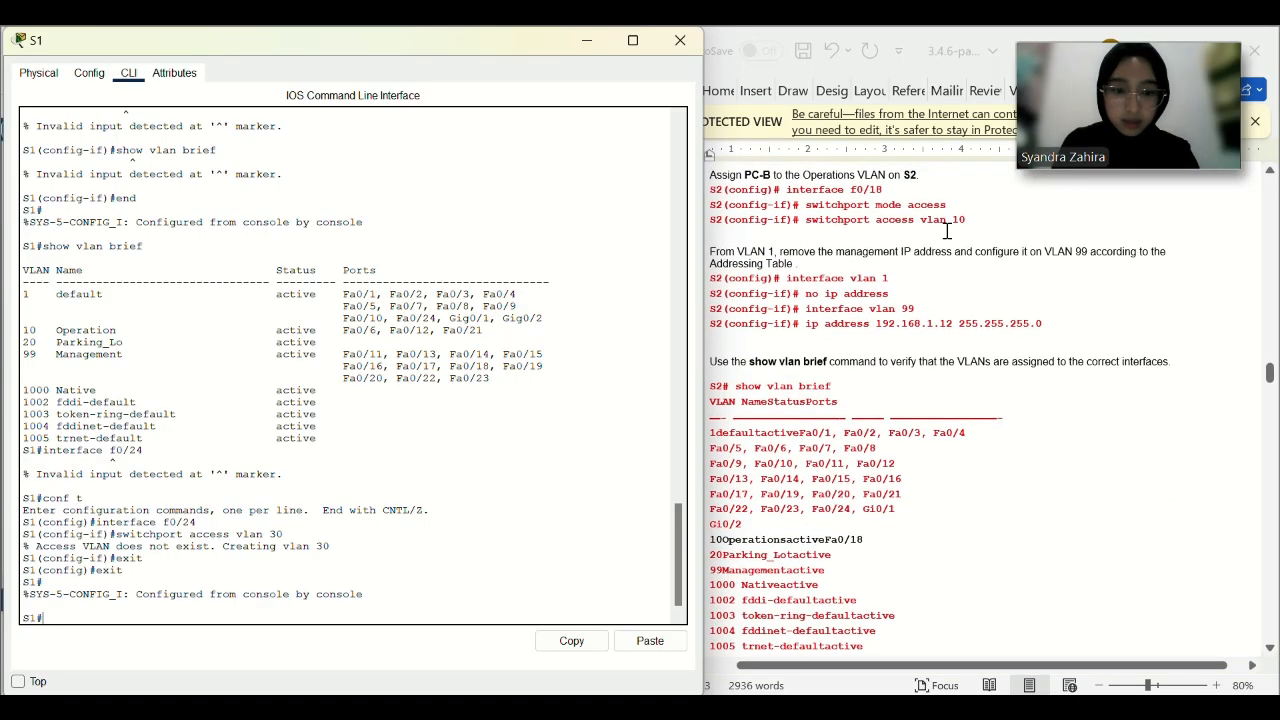
pyautogui.scroll(10, 946, 231)
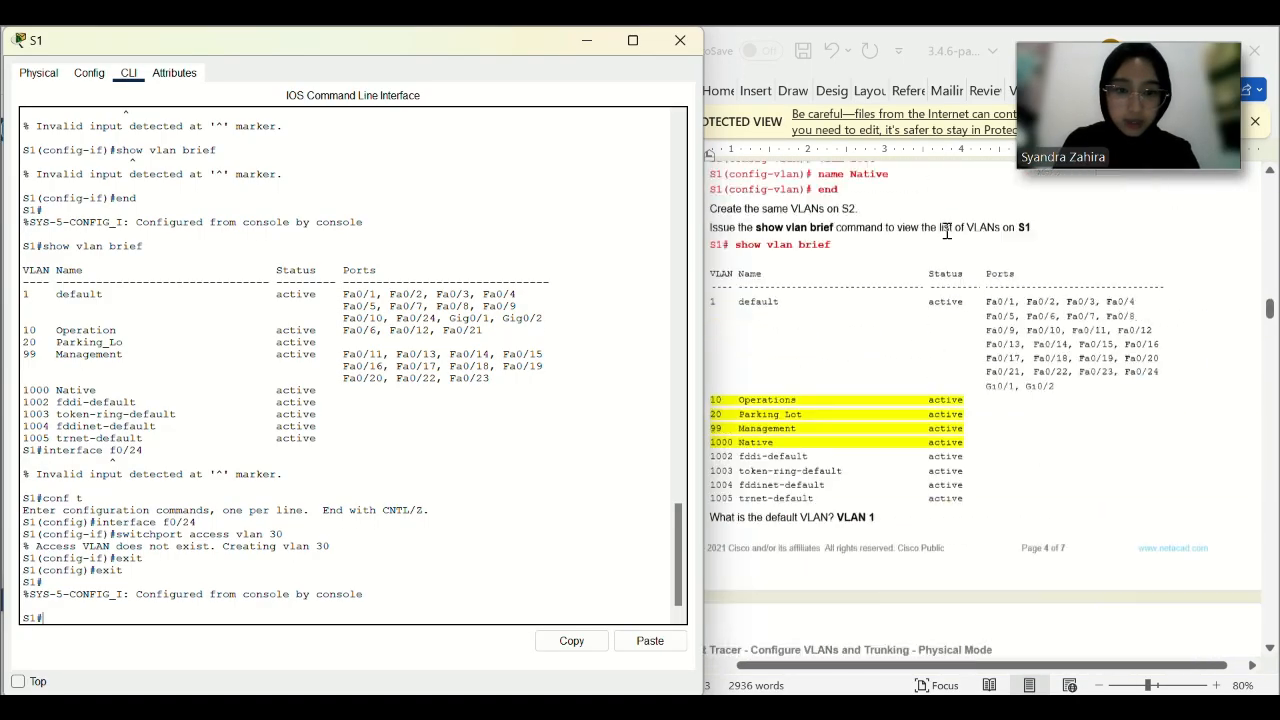
pyautogui.scroll(-1, 886, 512)
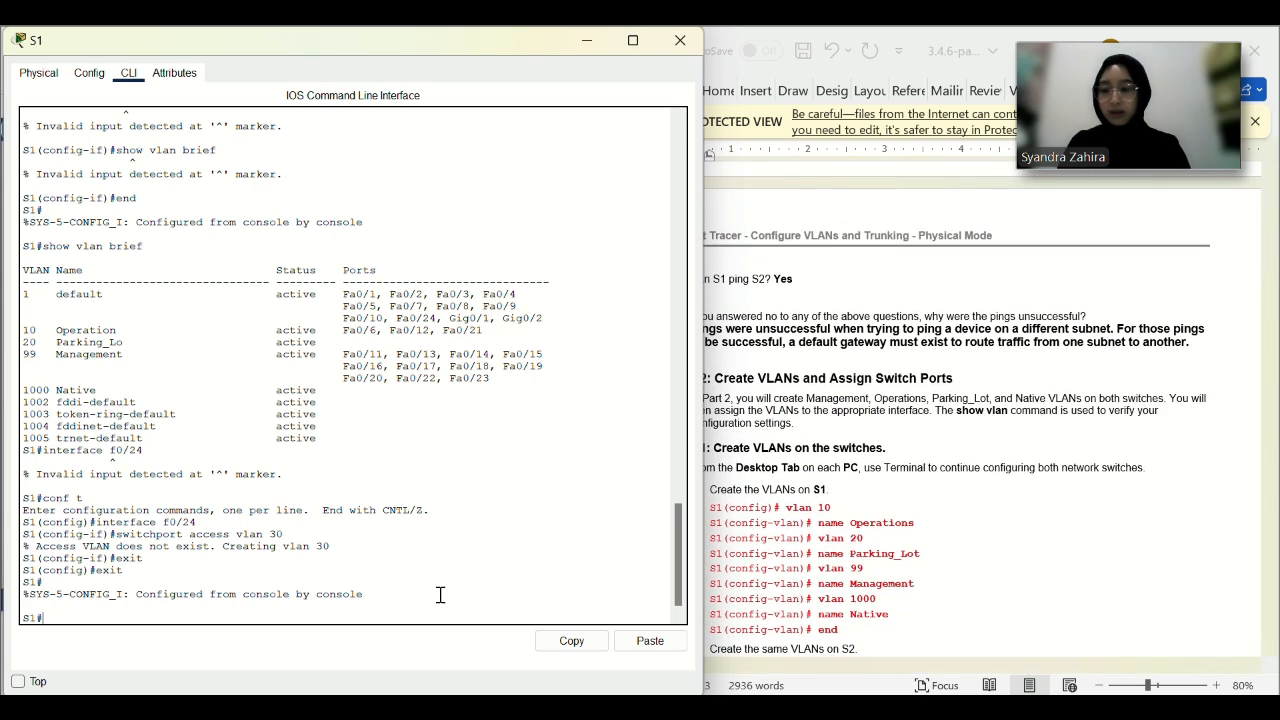
# Create VLAN 30 on S1 and name it Vlan.
pyautogui.write('nf t')
pyautogui.press('Return')
pyautogui.write('vlan')
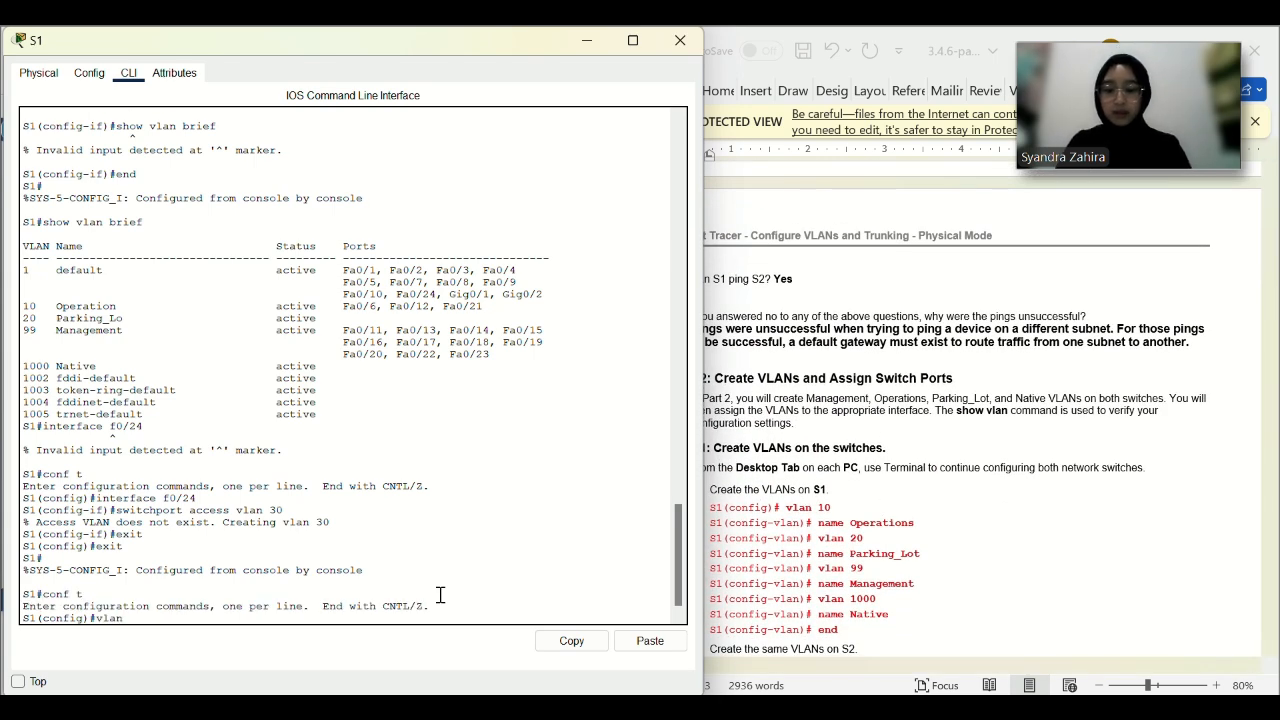
pyautogui.write(' 30')
pyautogui.press('Return')
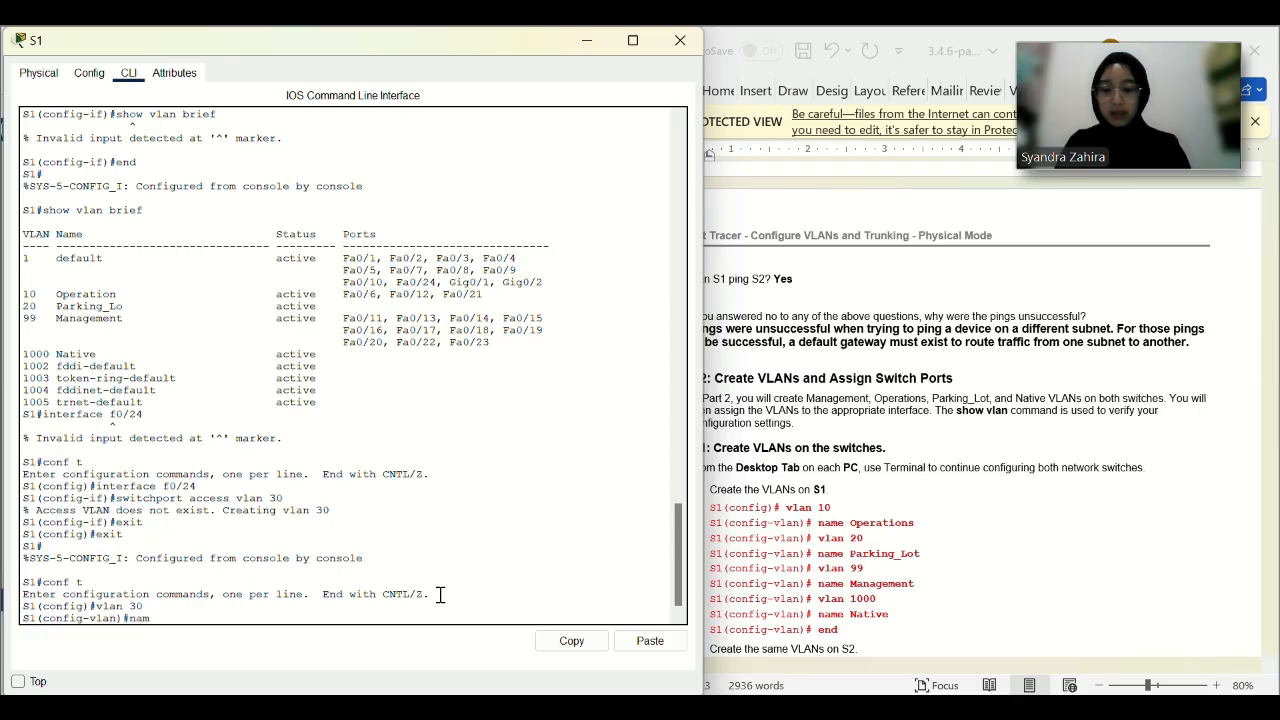
pyautogui.write('name Vlan')
pyautogui.press('Return')
pyautogui.scroll(-3, 873, 478)
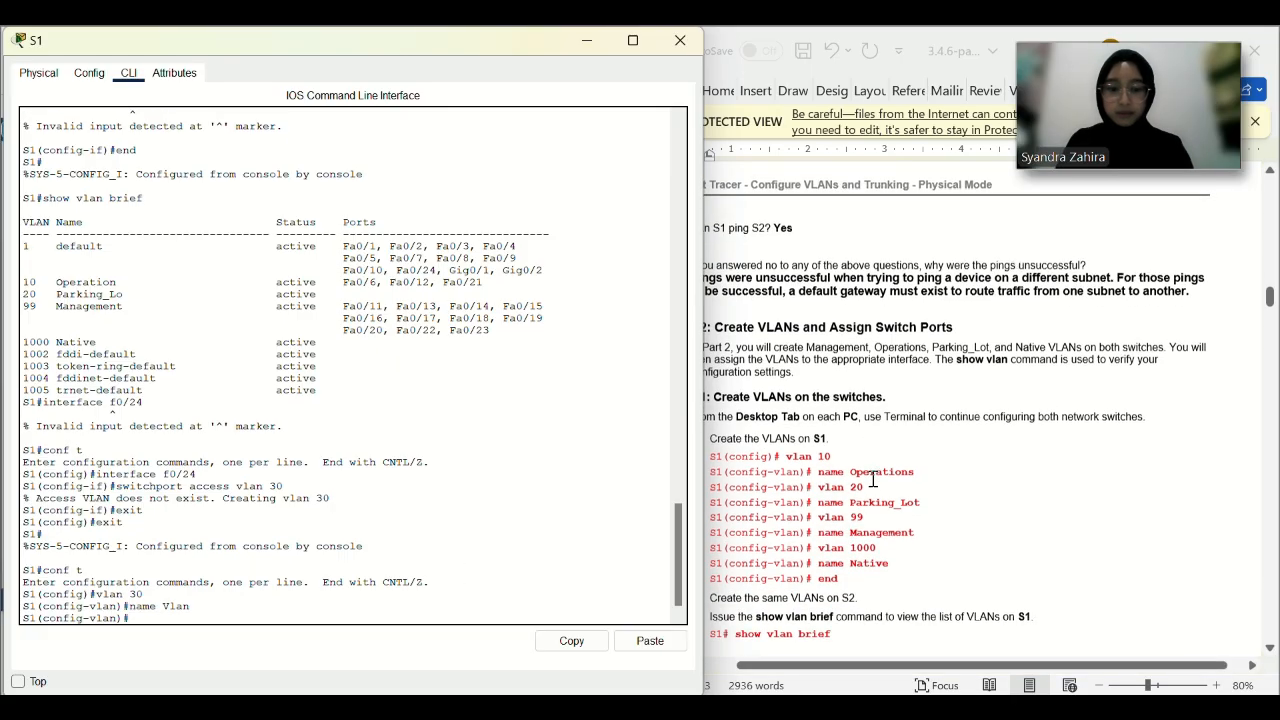
pyautogui.write('end')
pyautogui.press('Return')
pyautogui.scroll(-20, 873, 478)
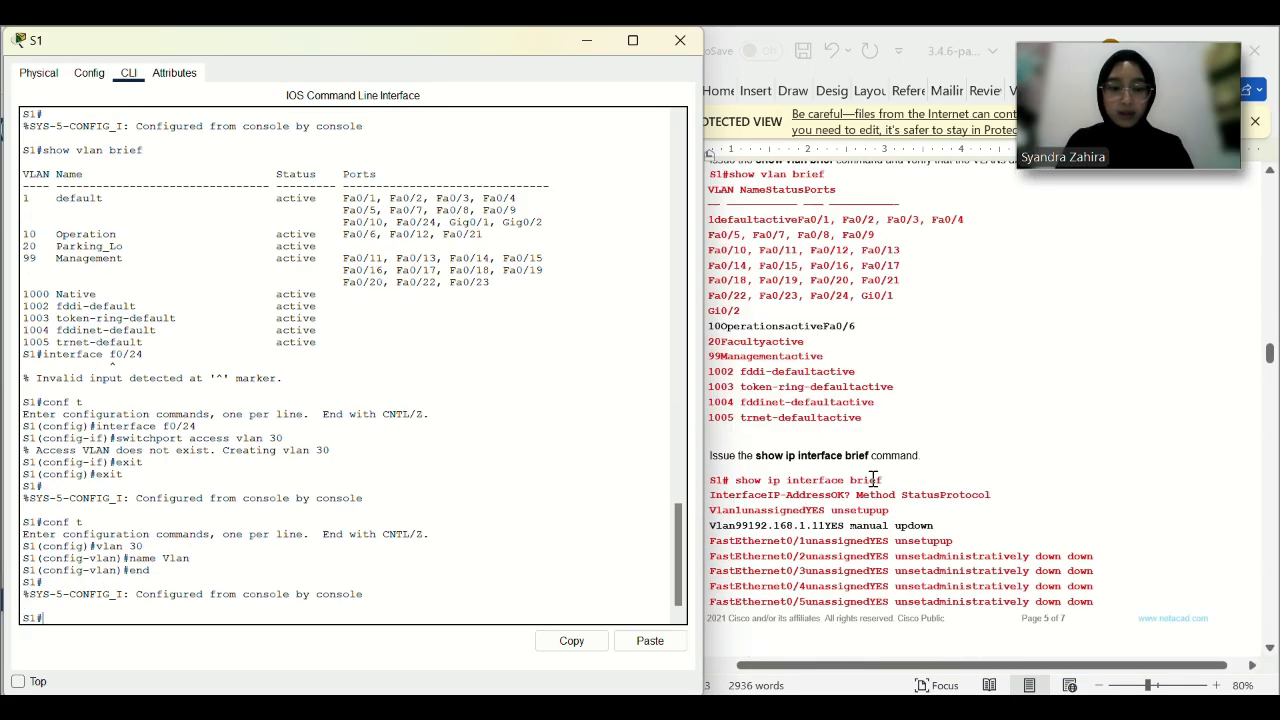
pyautogui.scroll(-20, 873, 478)
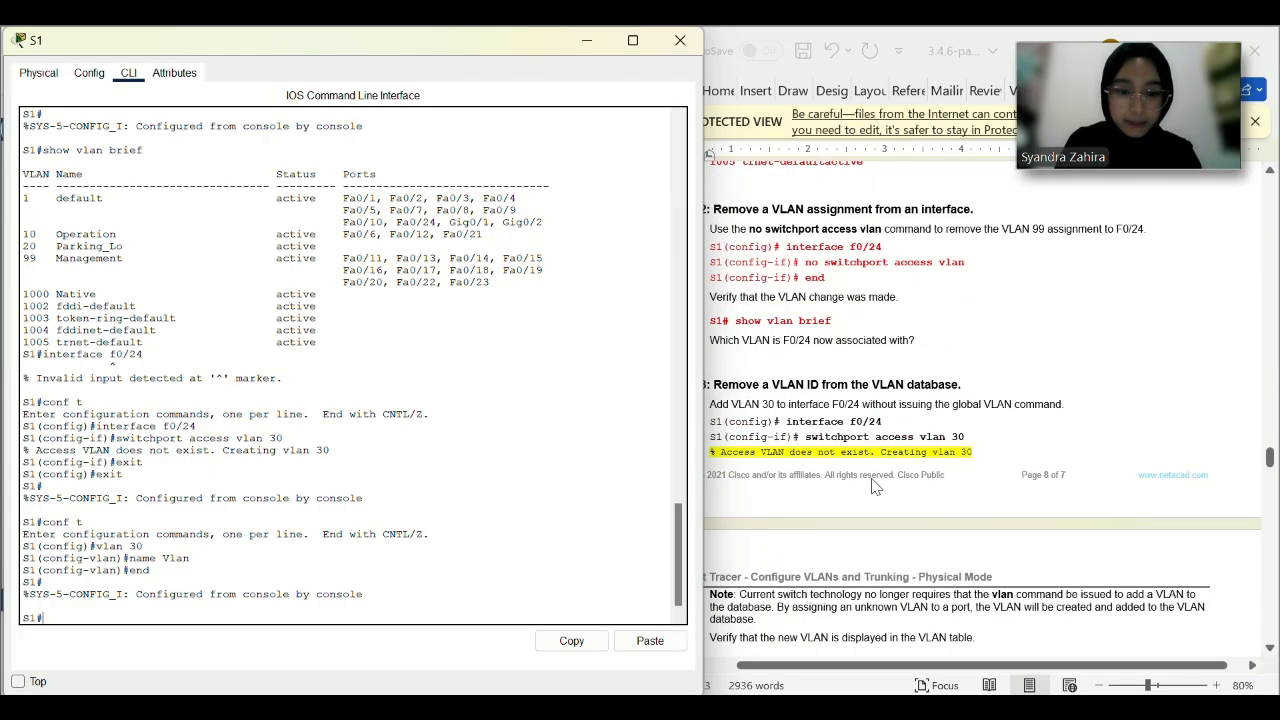
# Make S1's F0/24 an access port in VLAN 30.
pyautogui.write('conf t')
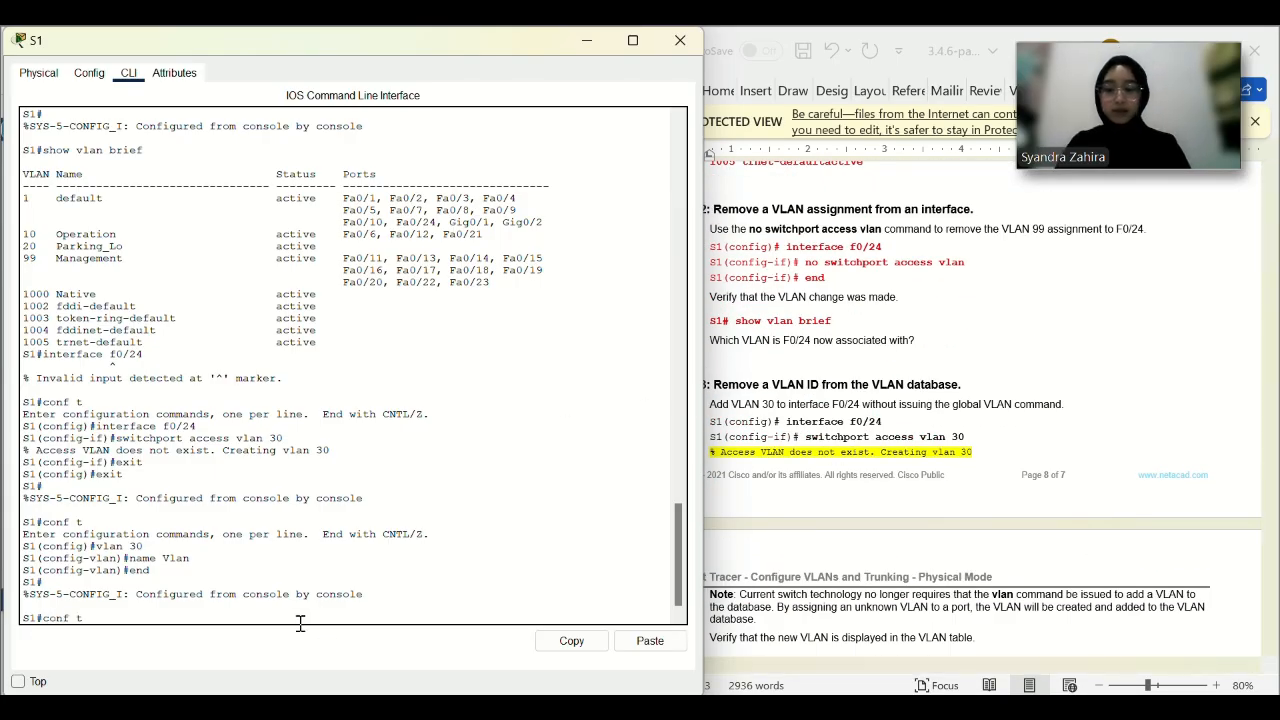
pyautogui.press('Return')
pyautogui.write('interface f0/2')
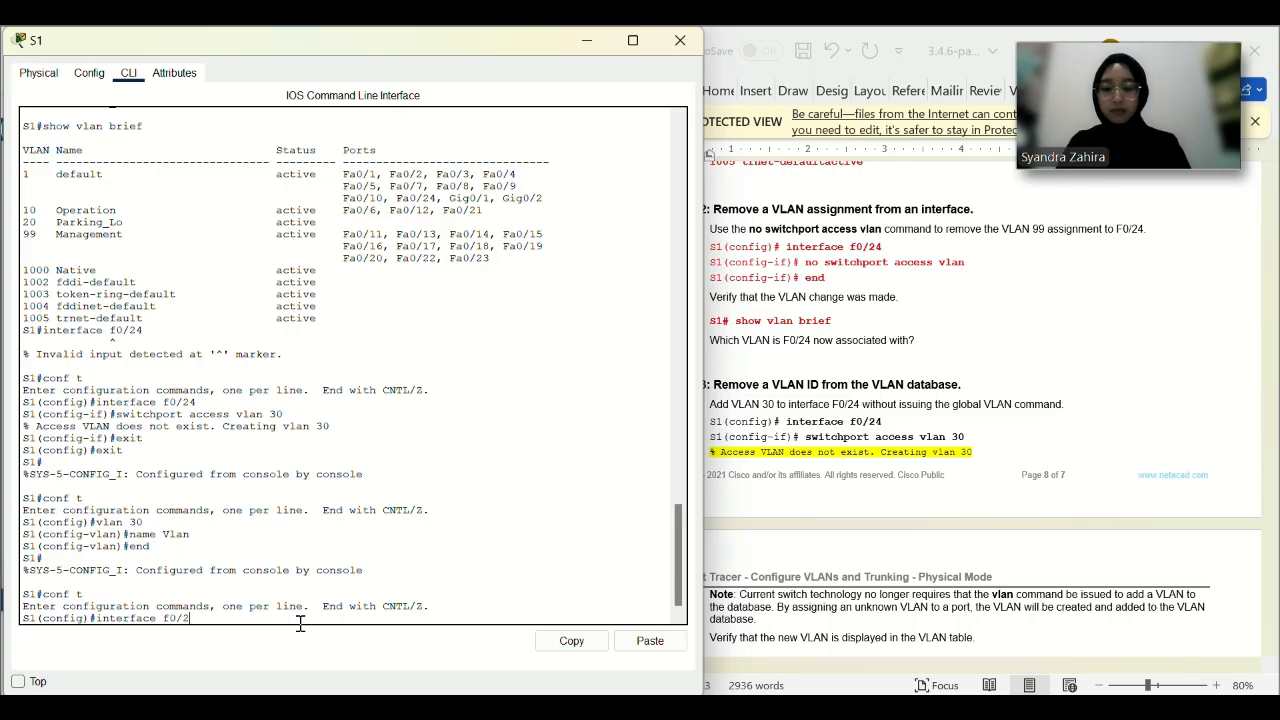
pyautogui.write('4')
pyautogui.press('Return')
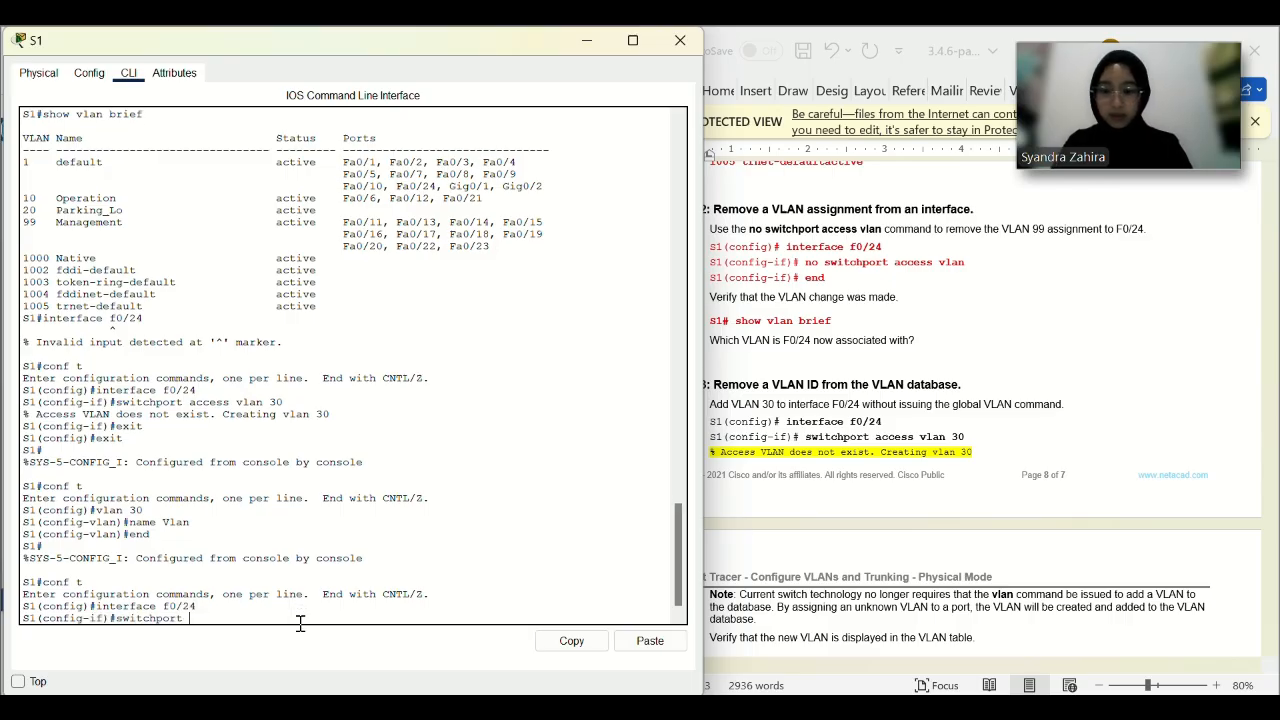
pyautogui.press('Return')
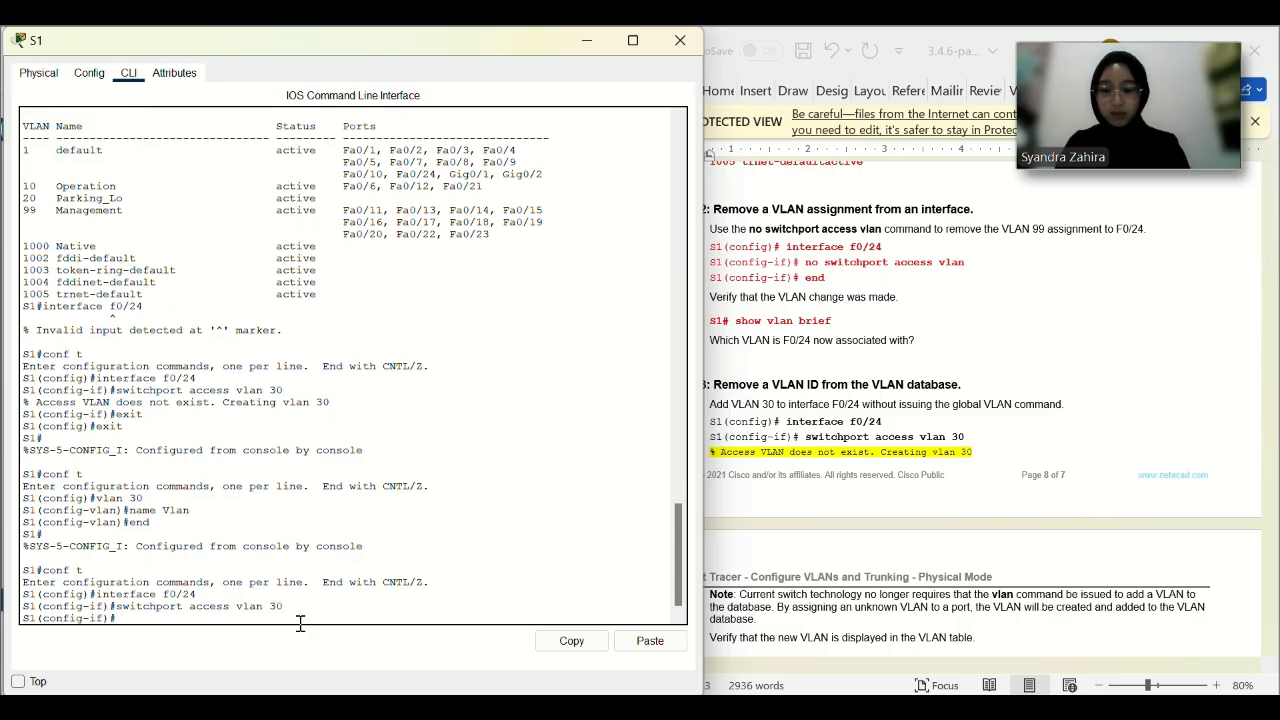
pyautogui.scroll(-5, 775, 480)
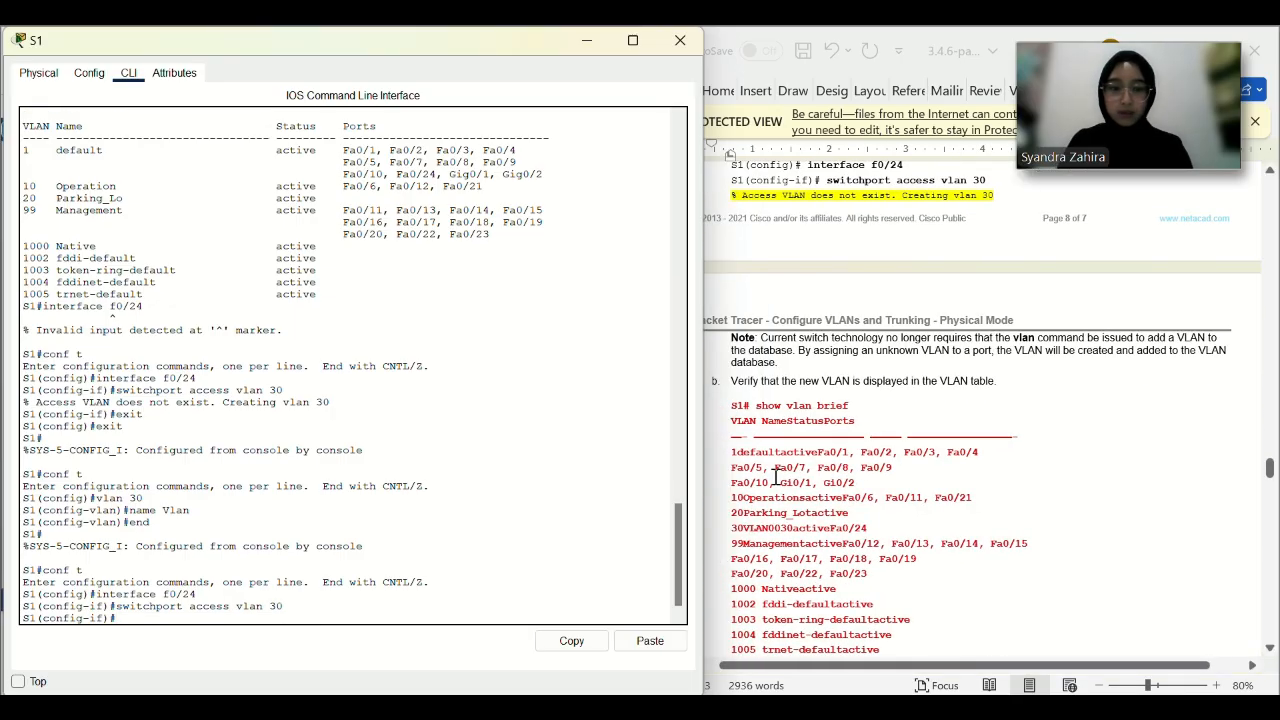
pyautogui.scroll(1, 760, 475)
pyautogui.write('exit')
pyautogui.press('Return')
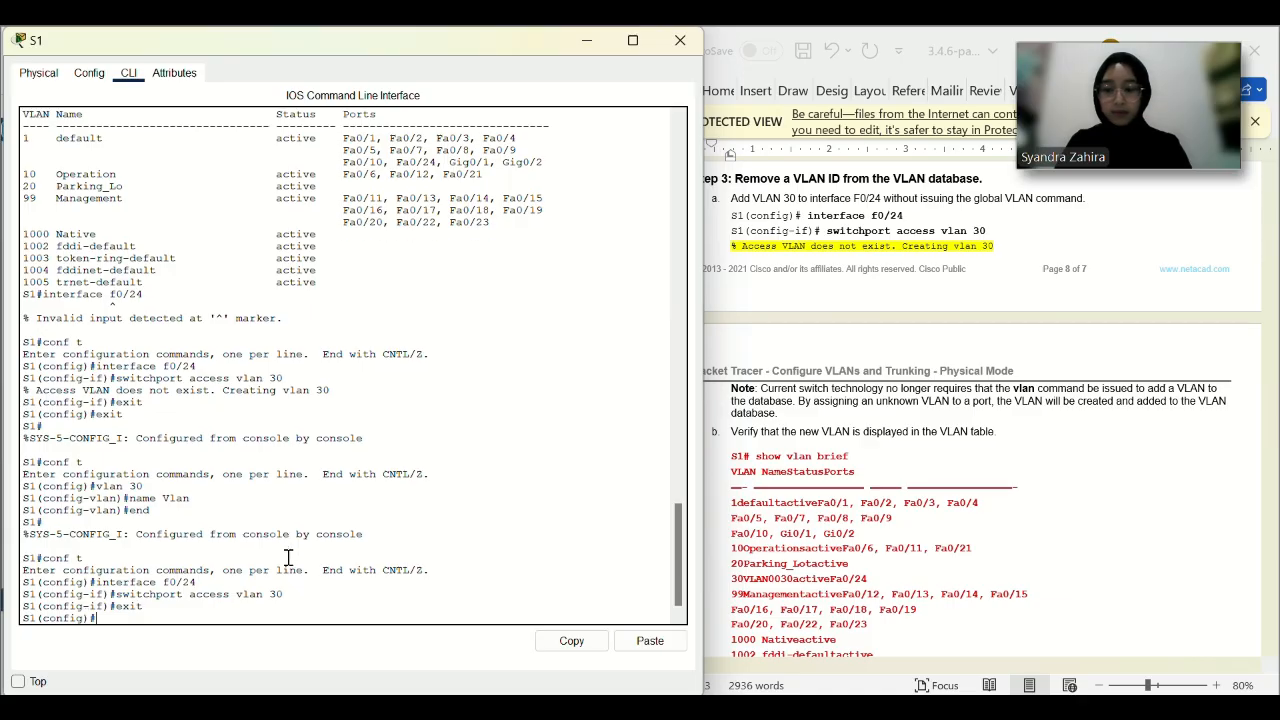
pyautogui.write('exit')
pyautogui.press('Return')
# Run show vlan brief to confirm VLAN 30 (Vlan) now holds Fa0/24.
pyautogui.write('show')
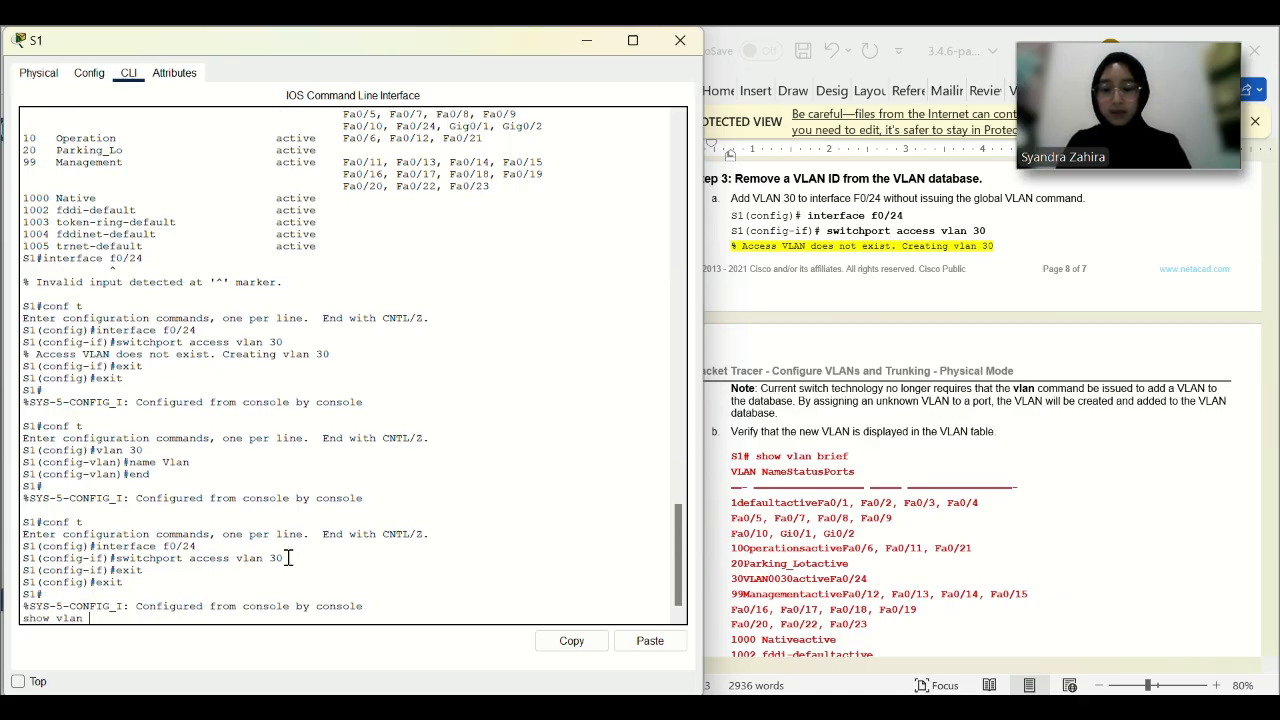
pyautogui.write(' vlan')
pyautogui.press('BackSpace')
pyautogui.press('BackSpace')
pyautogui.press('BackSpace')
pyautogui.press('BackSpace')
pyautogui.press('BackSpace')
pyautogui.press('BackSpace')
pyautogui.press('BackSpace')
pyautogui.press('BackSpace')
pyautogui.press('BackSpace')
pyautogui.press('Return')
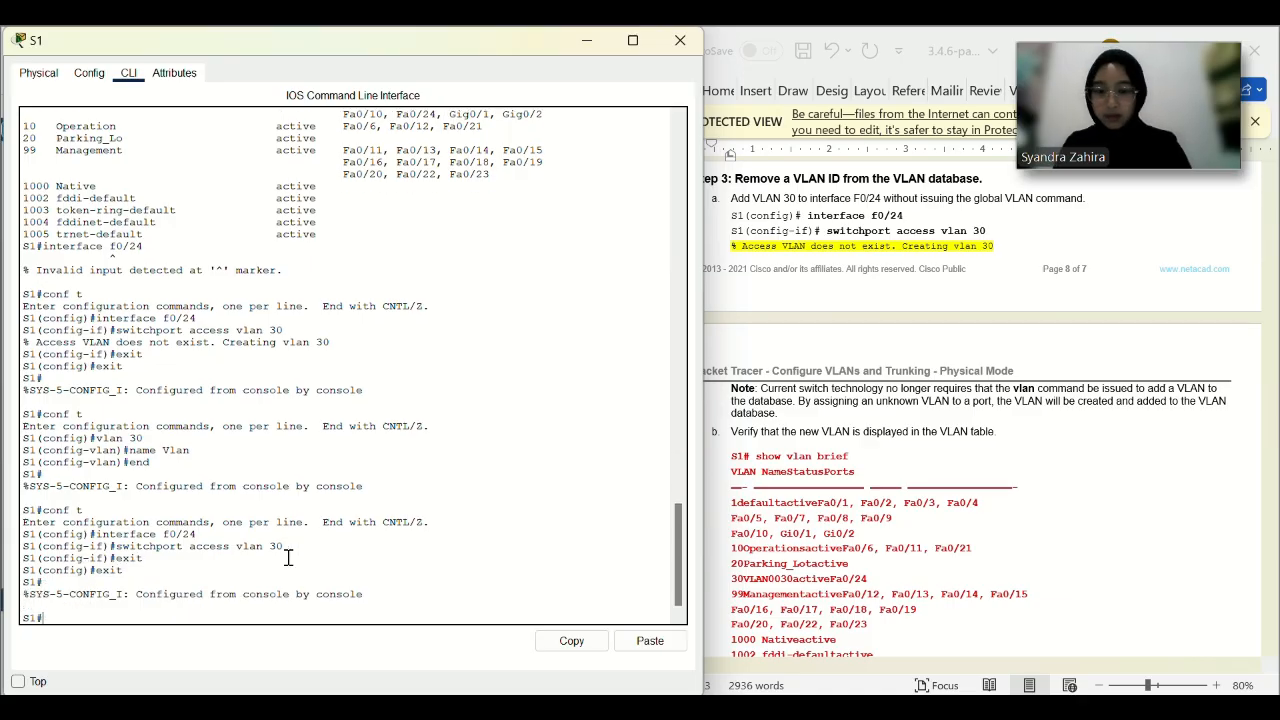
pyautogui.write('show vlan brief')
pyautogui.press('Return')
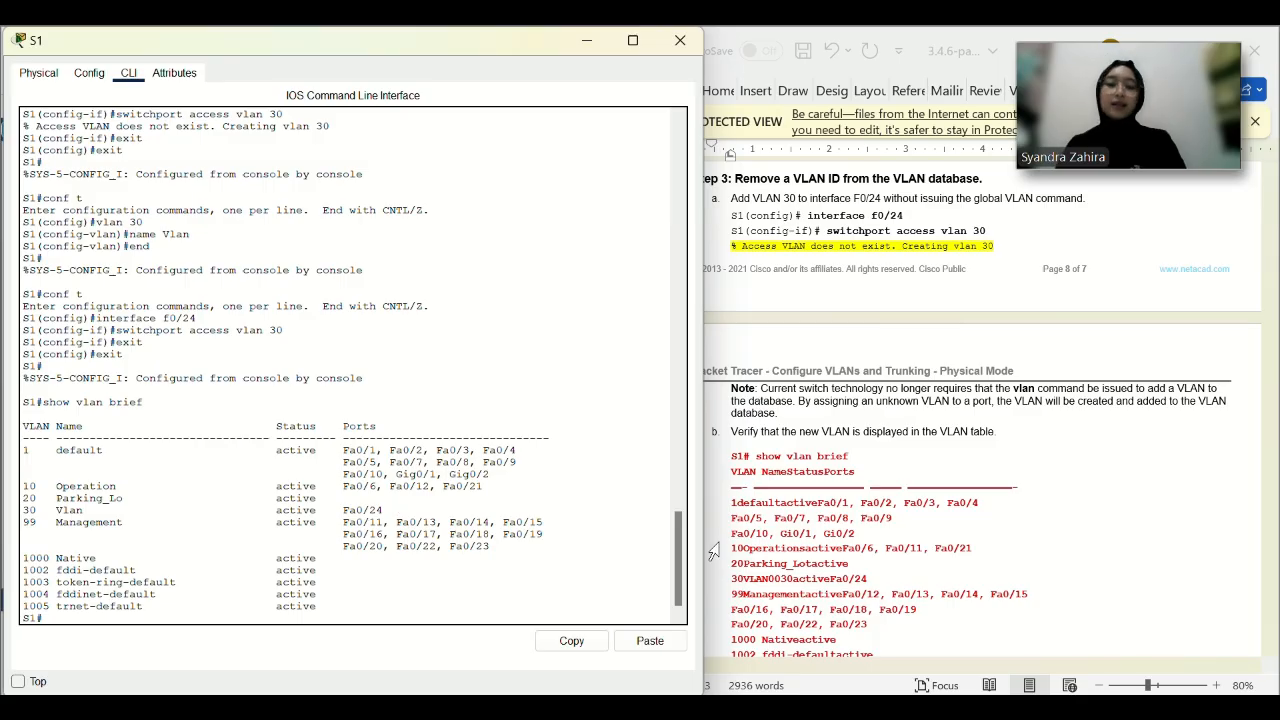
pyautogui.scroll(-3, 822, 558)
pyautogui.scroll(-3, 822, 558)
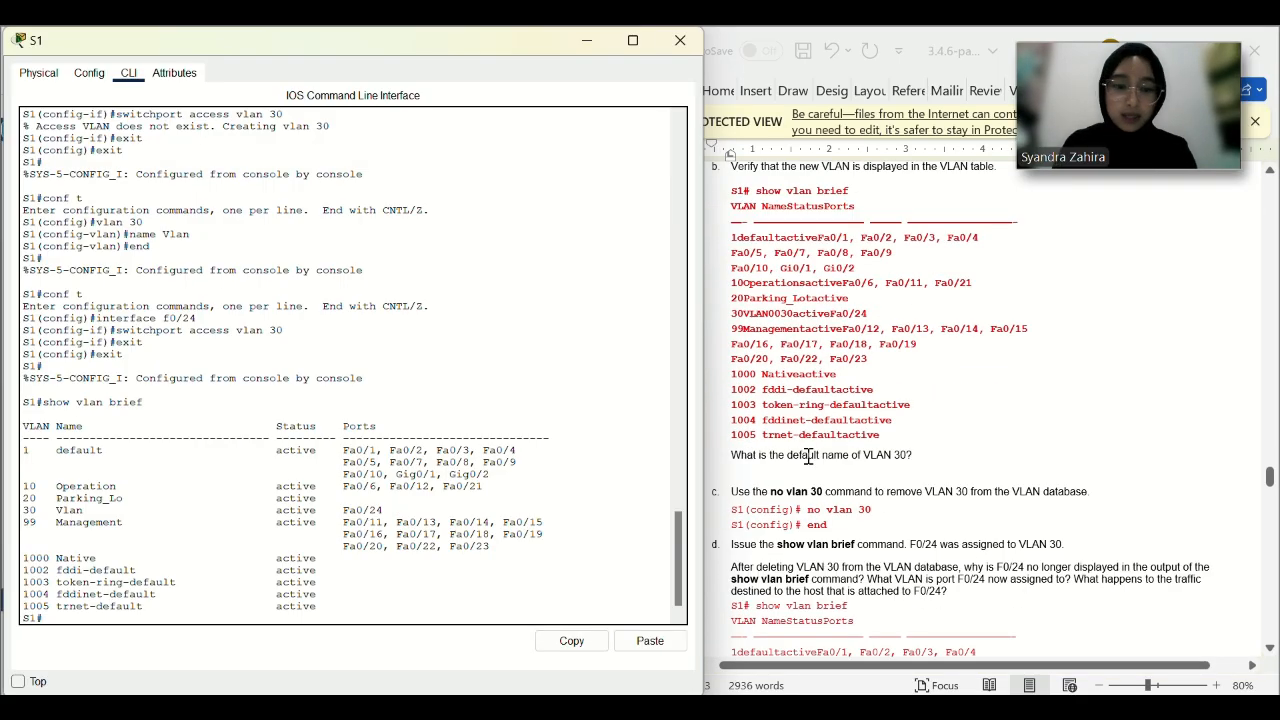
# Delete VLAN 30 from S1 with 'no vlan 30' in global configuration.
pyautogui.scroll(-1, 785, 480)
pyautogui.moveTo(877, 474); pyautogui.dragTo(808, 470)
pyautogui.hotkey('ctrl', 'c')
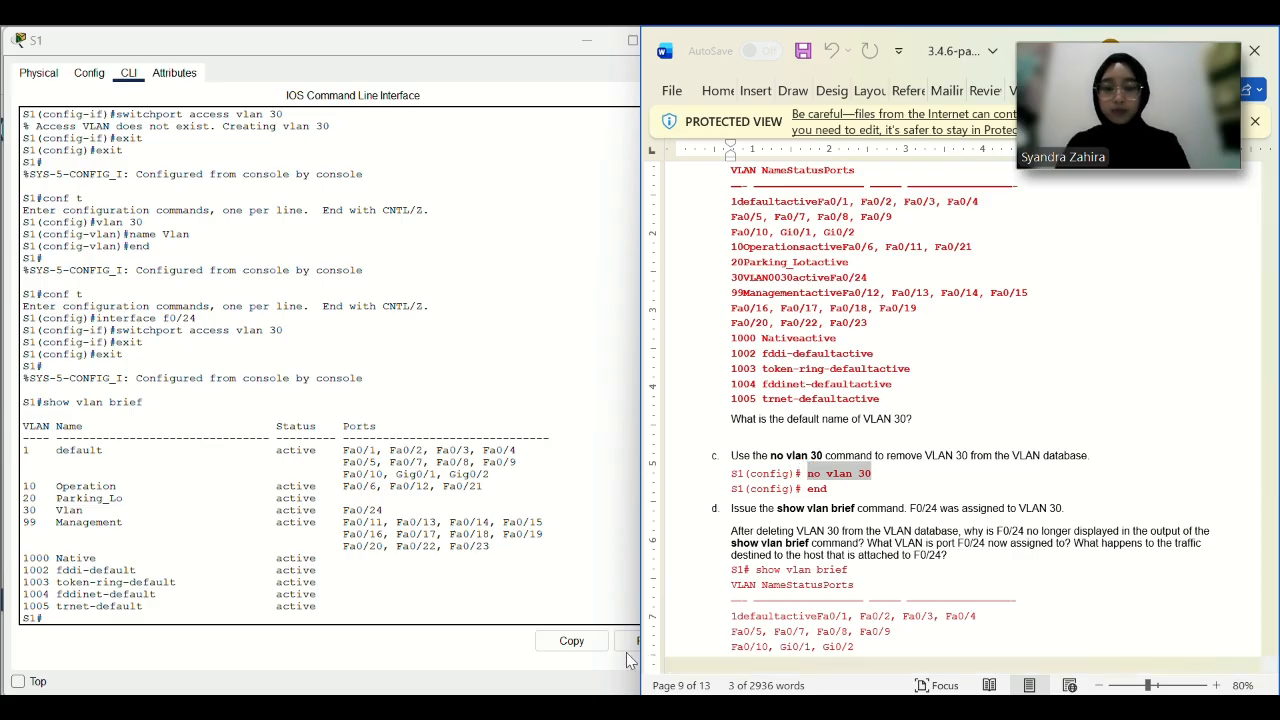
pyautogui.click(626, 652)
pyautogui.click(645, 642)
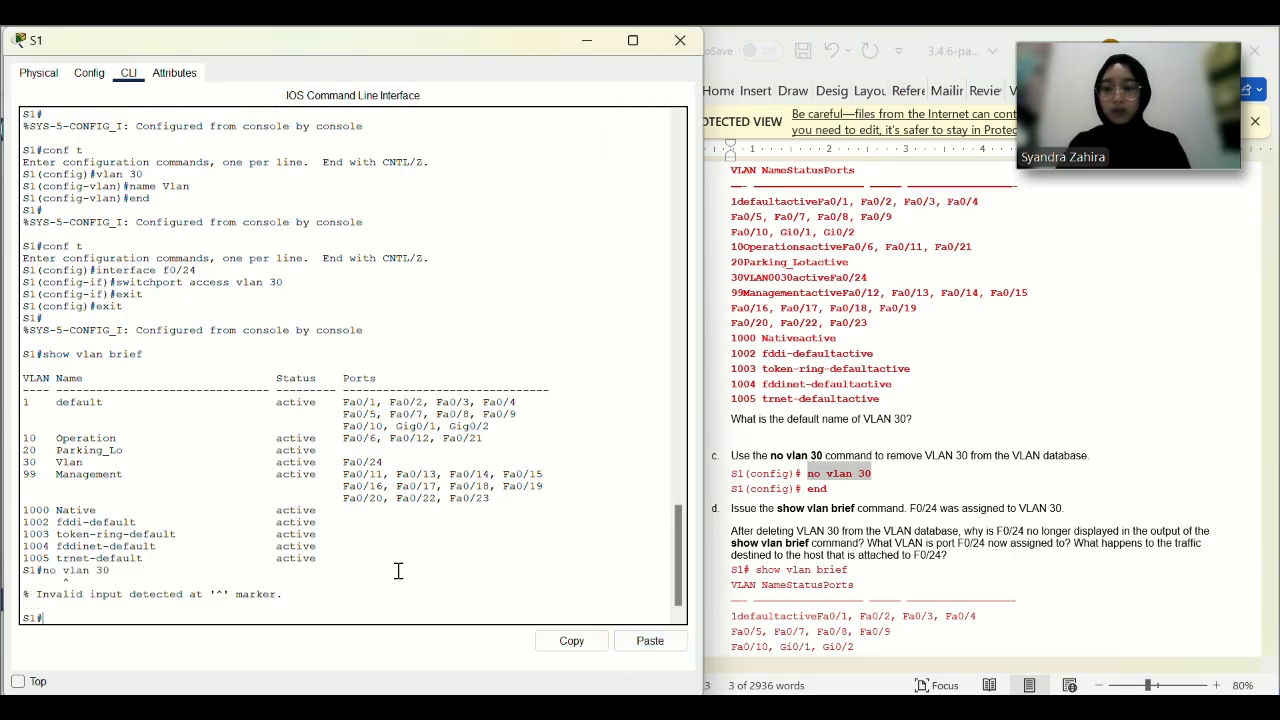
pyautogui.write('co')
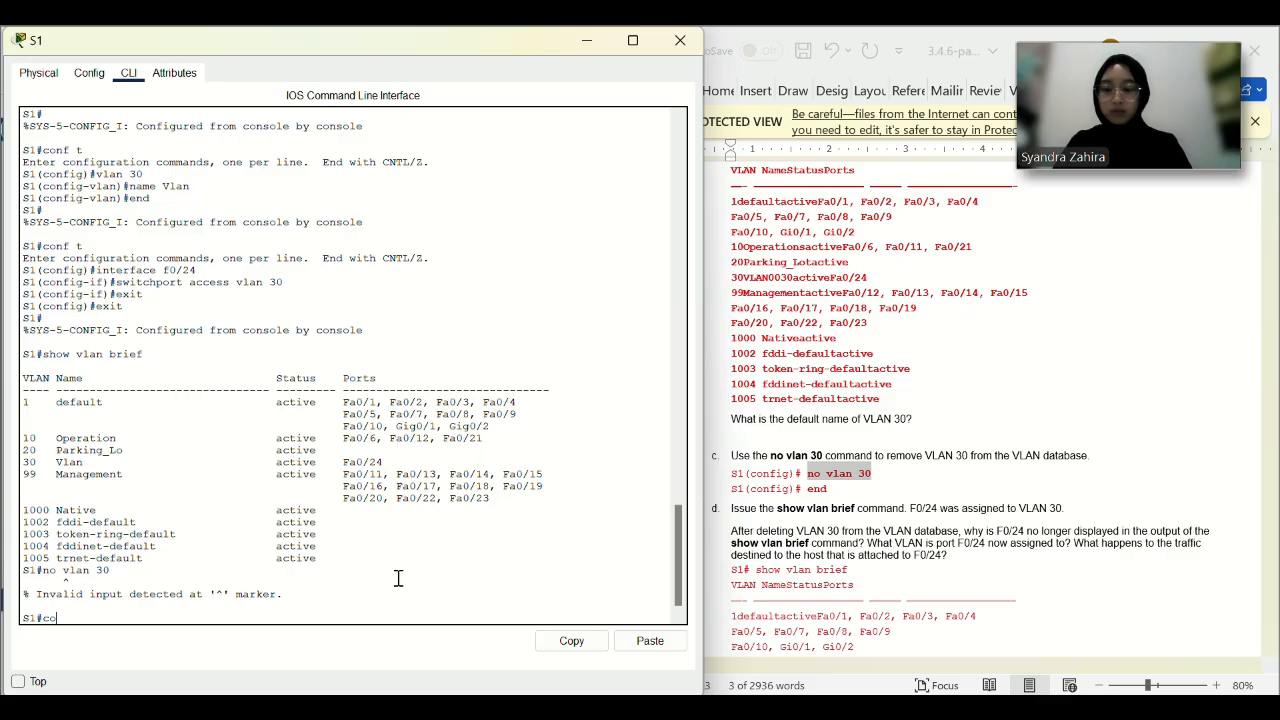
pyautogui.write('nf t')
pyautogui.press('Return')
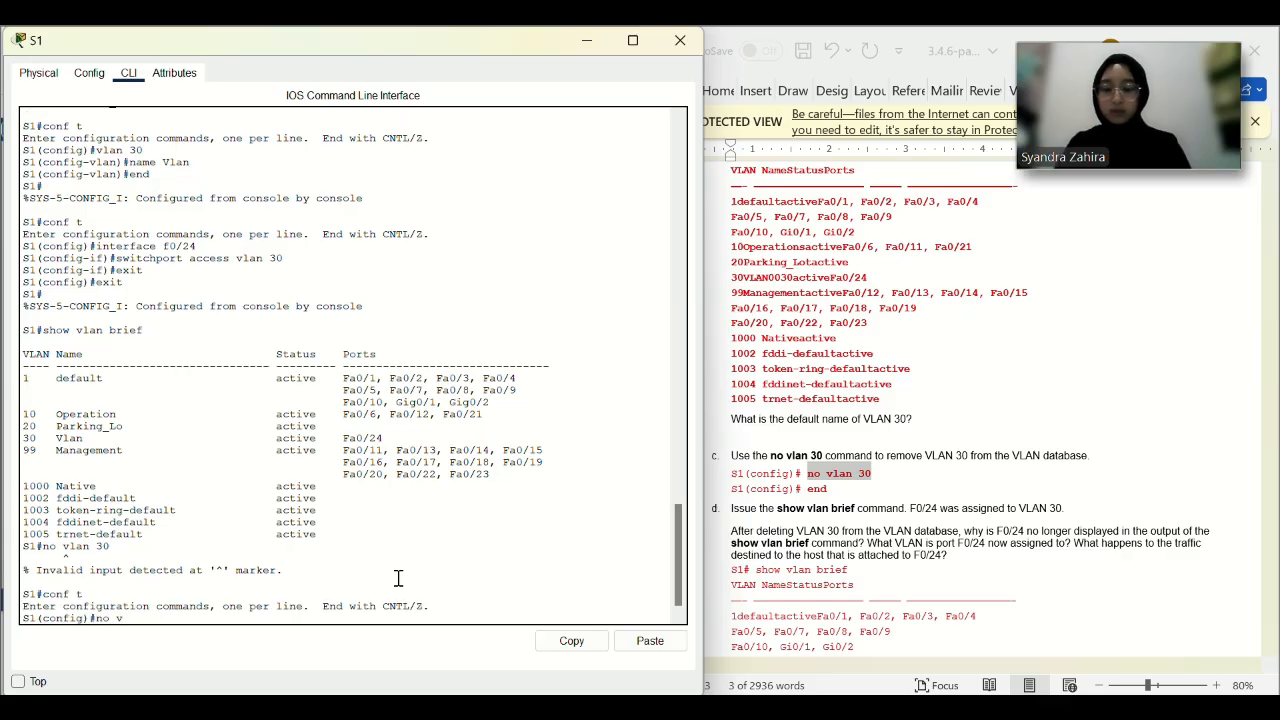
pyautogui.write('no vlan 30')
pyautogui.press('Return')
pyautogui.write('end')
pyautogui.press('Return')
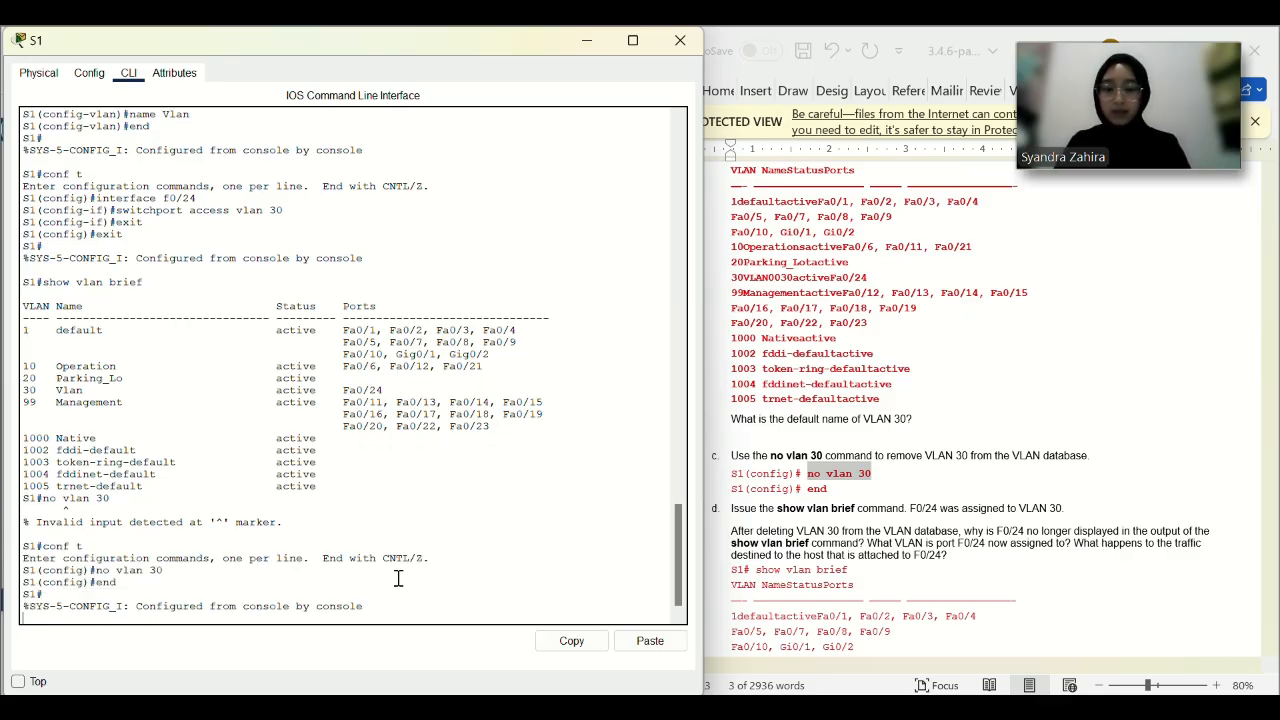
# Run show vlan brief to confirm VLAN 30 and Fa0/24 no longer appear.
pyautogui.press('Return')
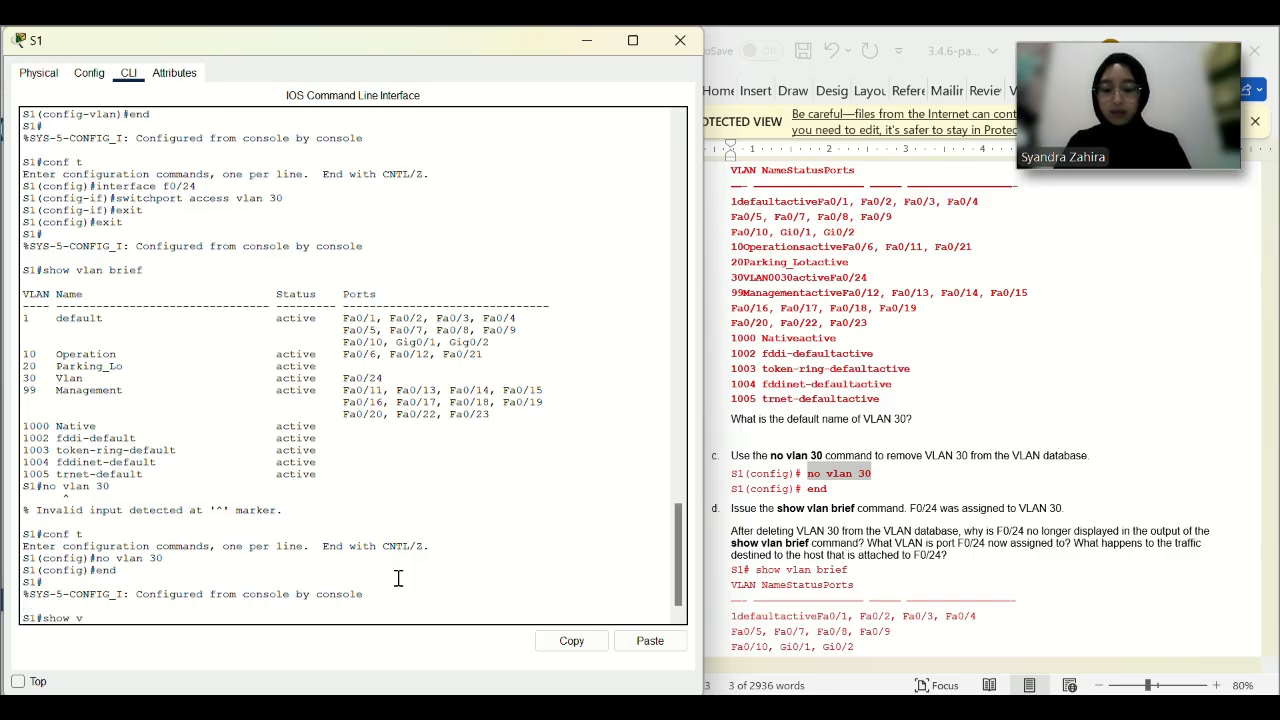
pyautogui.write('show vlan brief')
pyautogui.press('Return')
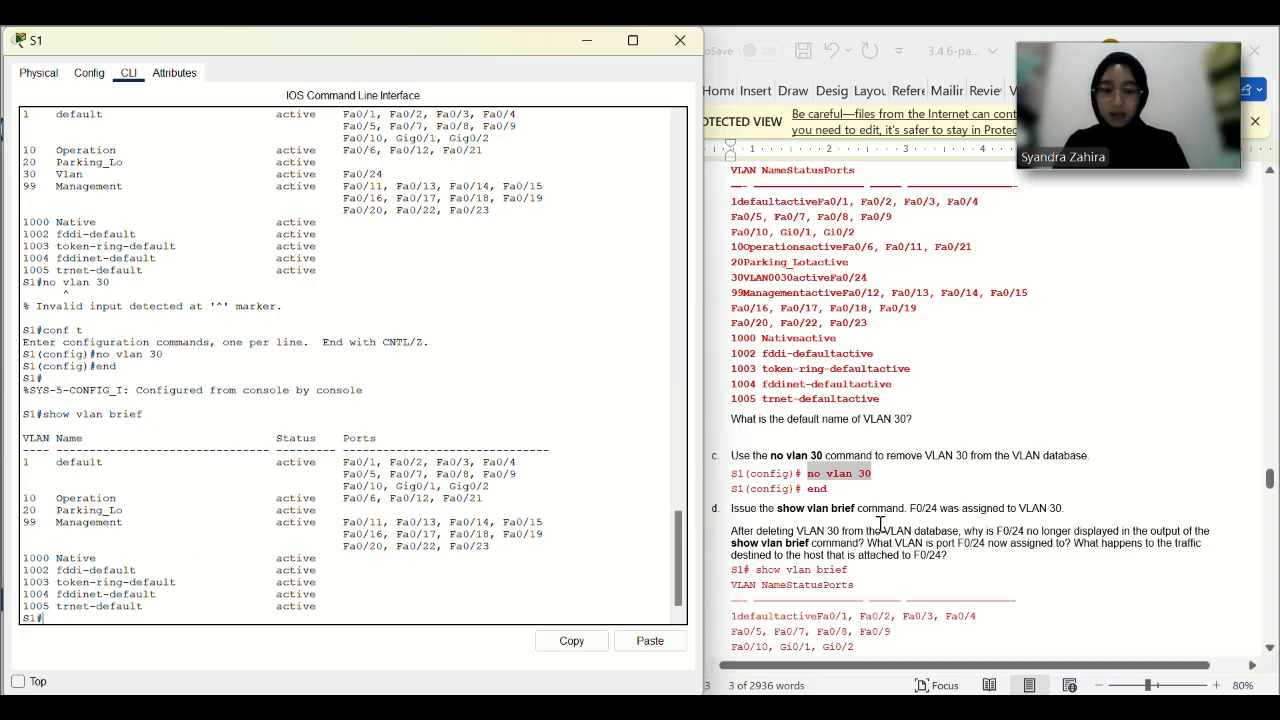
pyautogui.scroll(-1, 900, 529)
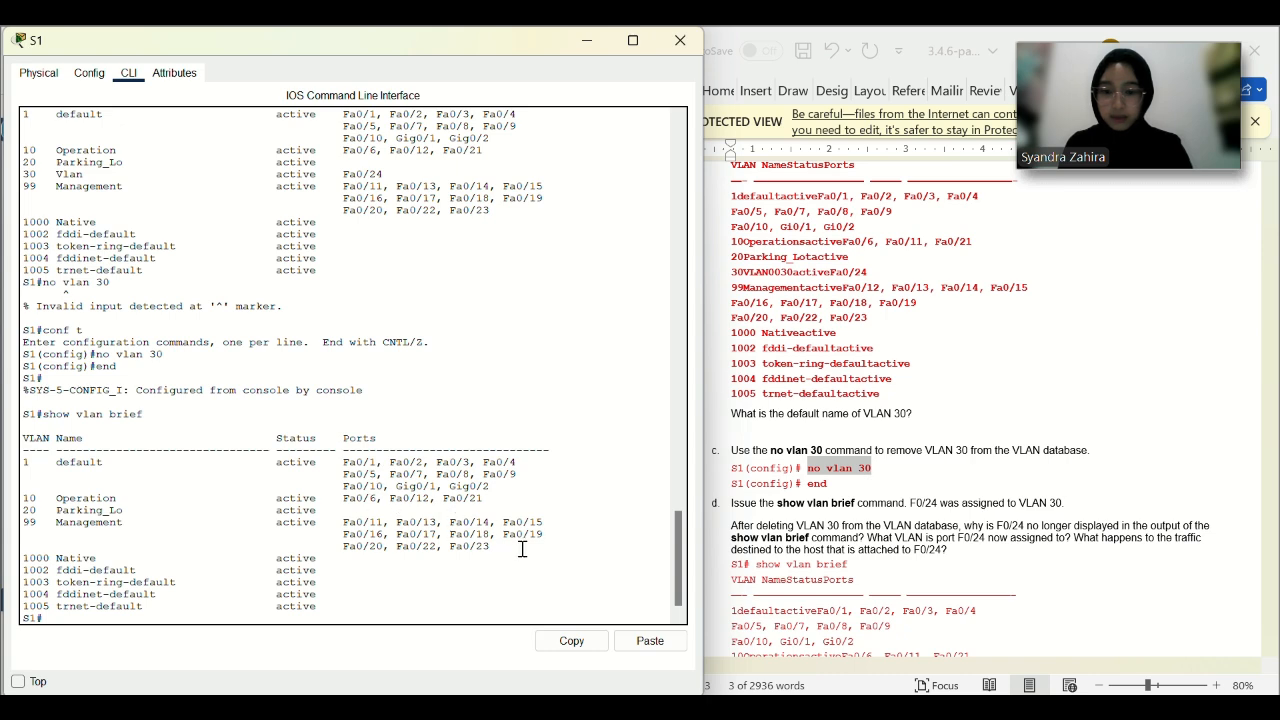
pyautogui.scroll(-1, 900, 450)
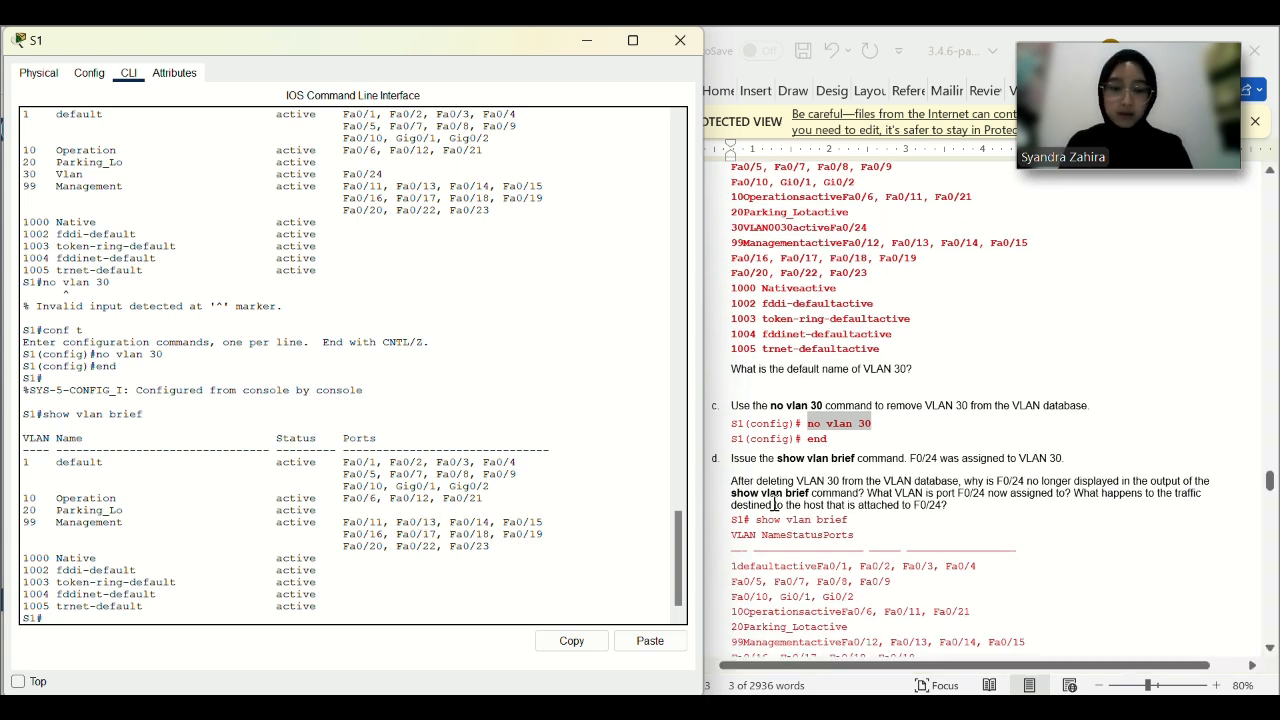
pyautogui.scroll(-3, 776, 502)
pyautogui.click(845, 376)
# Copy the interface f0/24 command from the lab and enter configuration mode on S1.
pyautogui.scroll(-3, 845, 376)
pyautogui.scroll(-5, 845, 376)
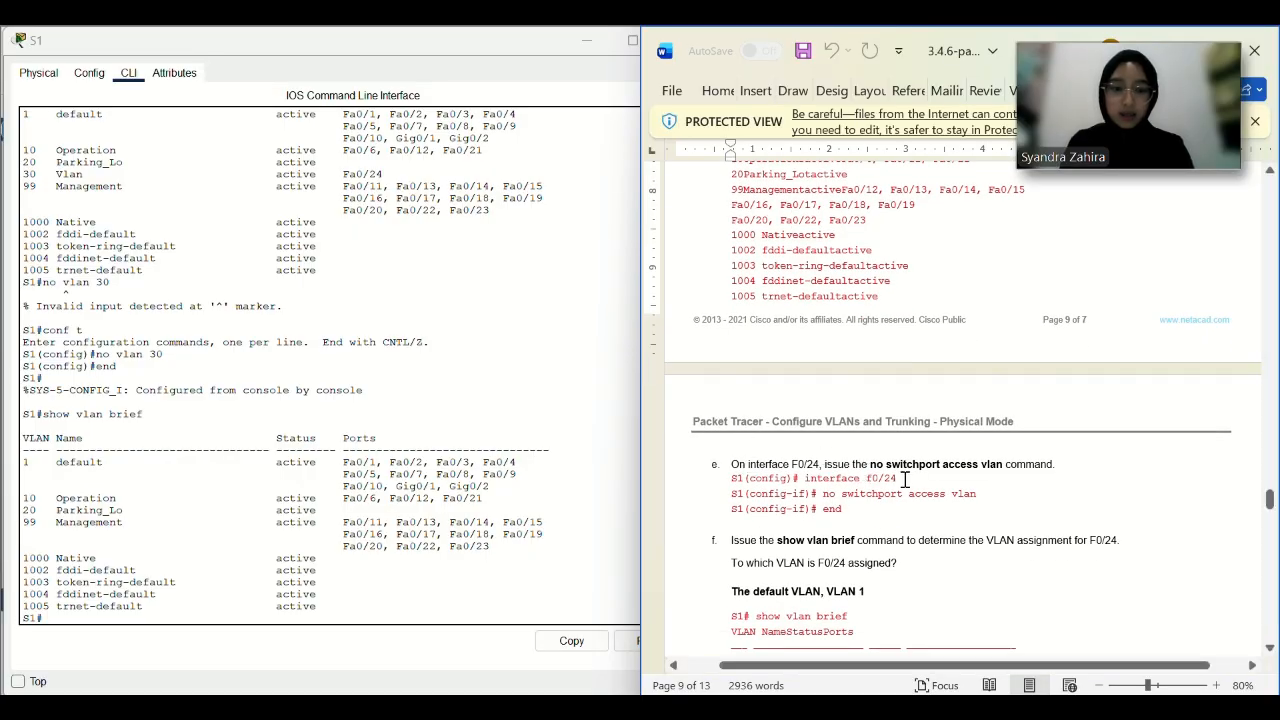
pyautogui.moveTo(904, 480); pyautogui.dragTo(821, 479)
pyautogui.click(543, 73)
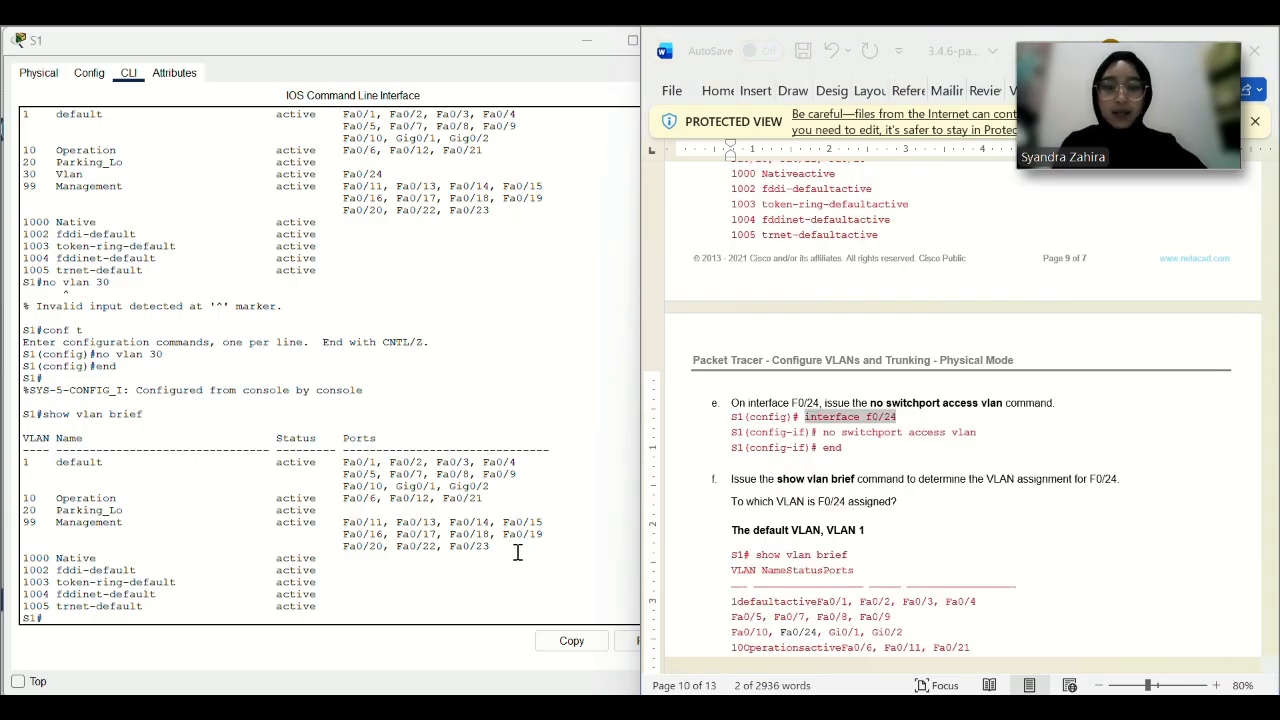
pyautogui.click(312, 618)
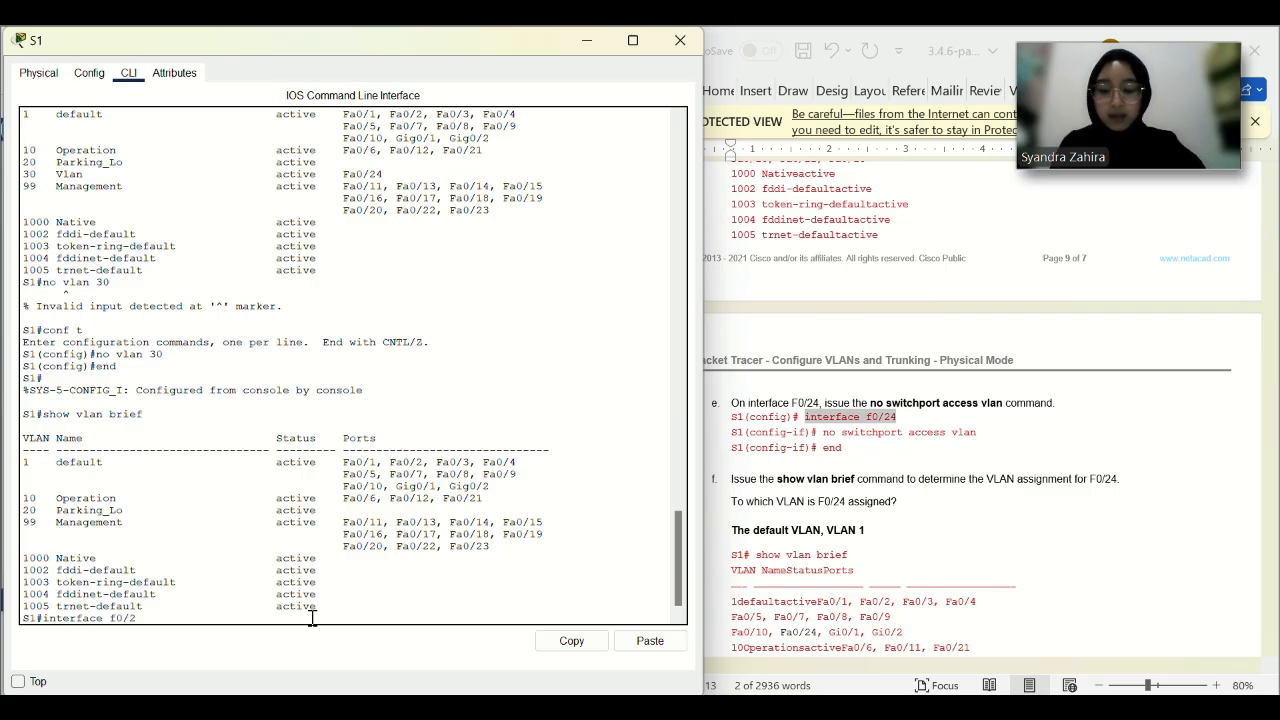
pyautogui.write('4')
pyautogui.press('Return')
pyautogui.write('conf t')
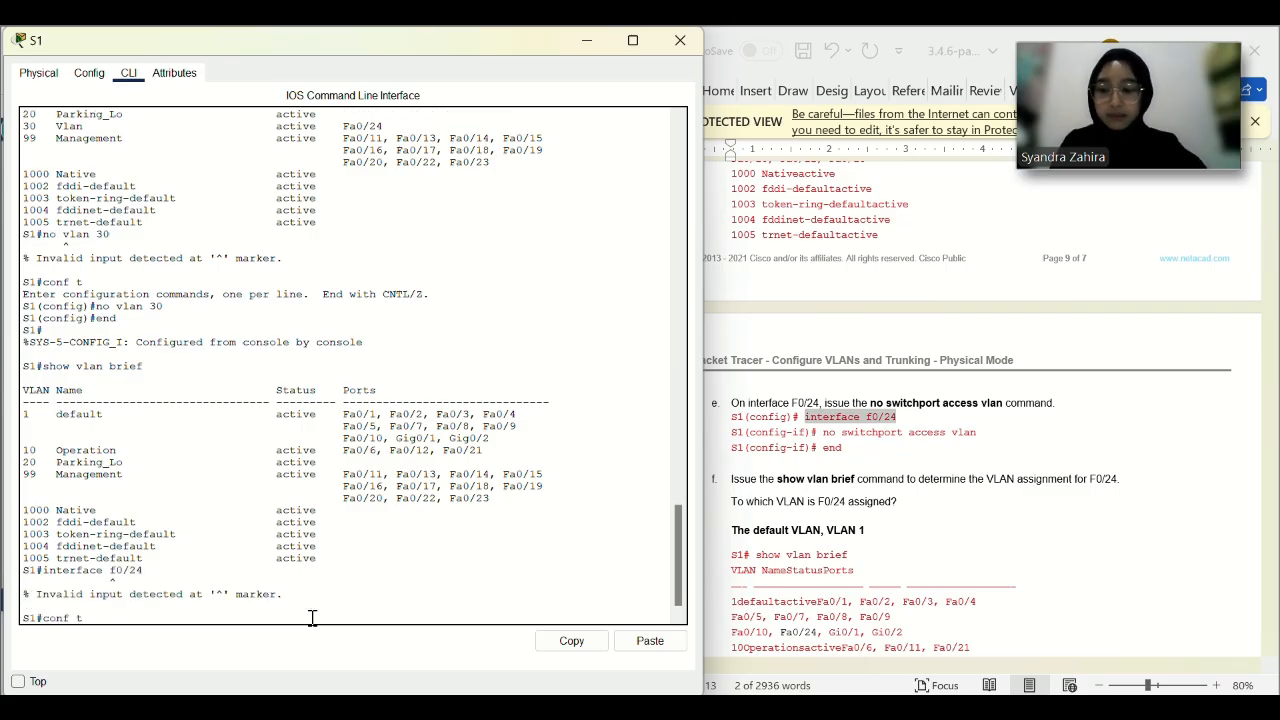
pyautogui.press('Return')
pyautogui.write('end')
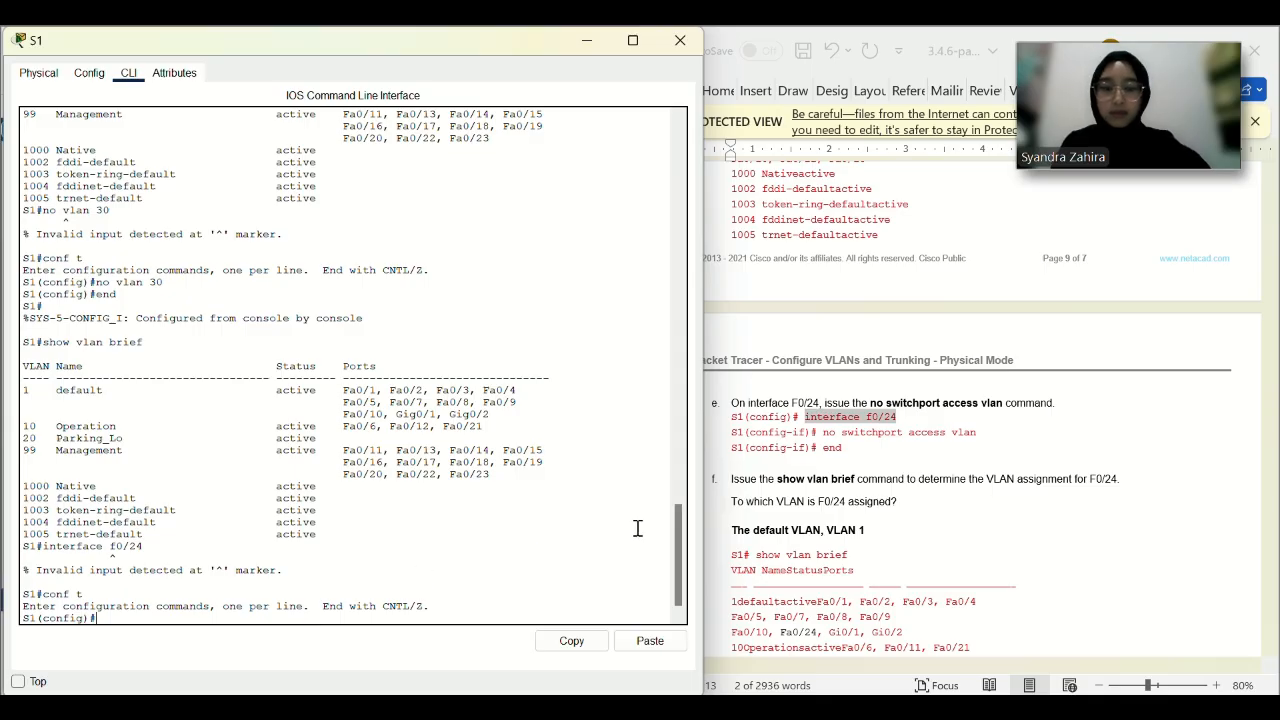
pyautogui.click(532, 82)
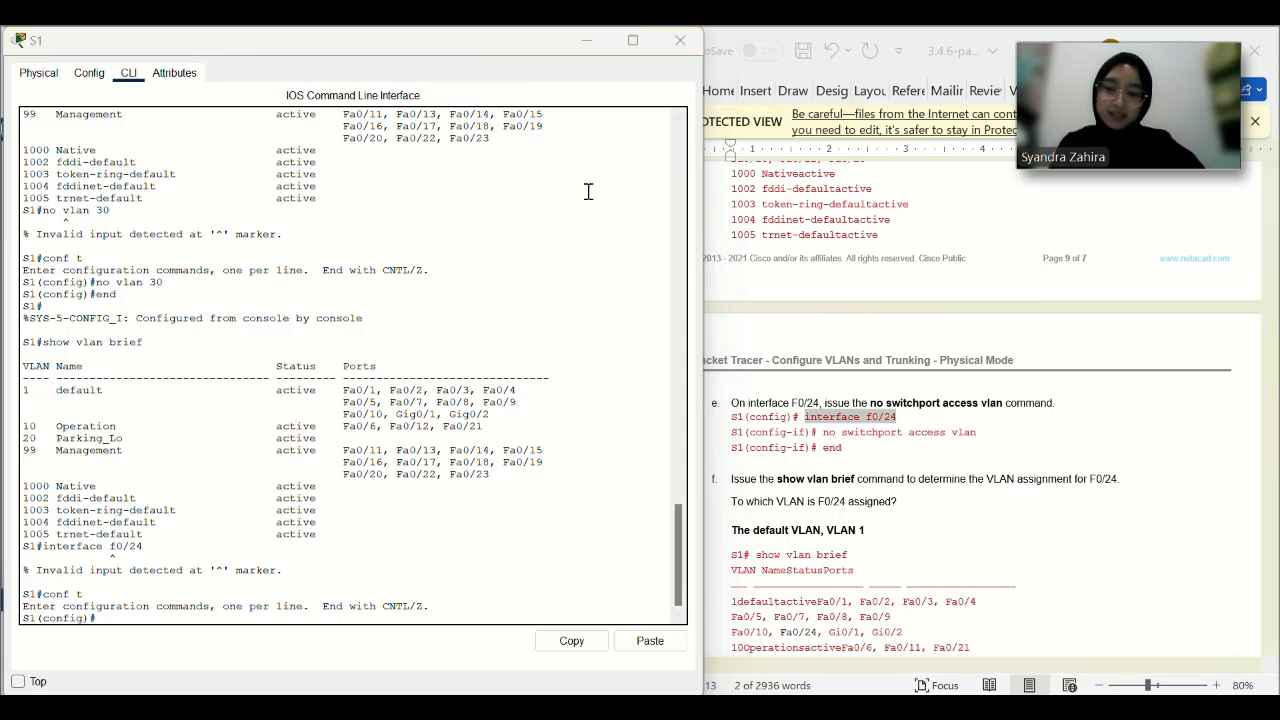
pyautogui.scroll(-1, 575, 140)
pyautogui.click(311, 614)
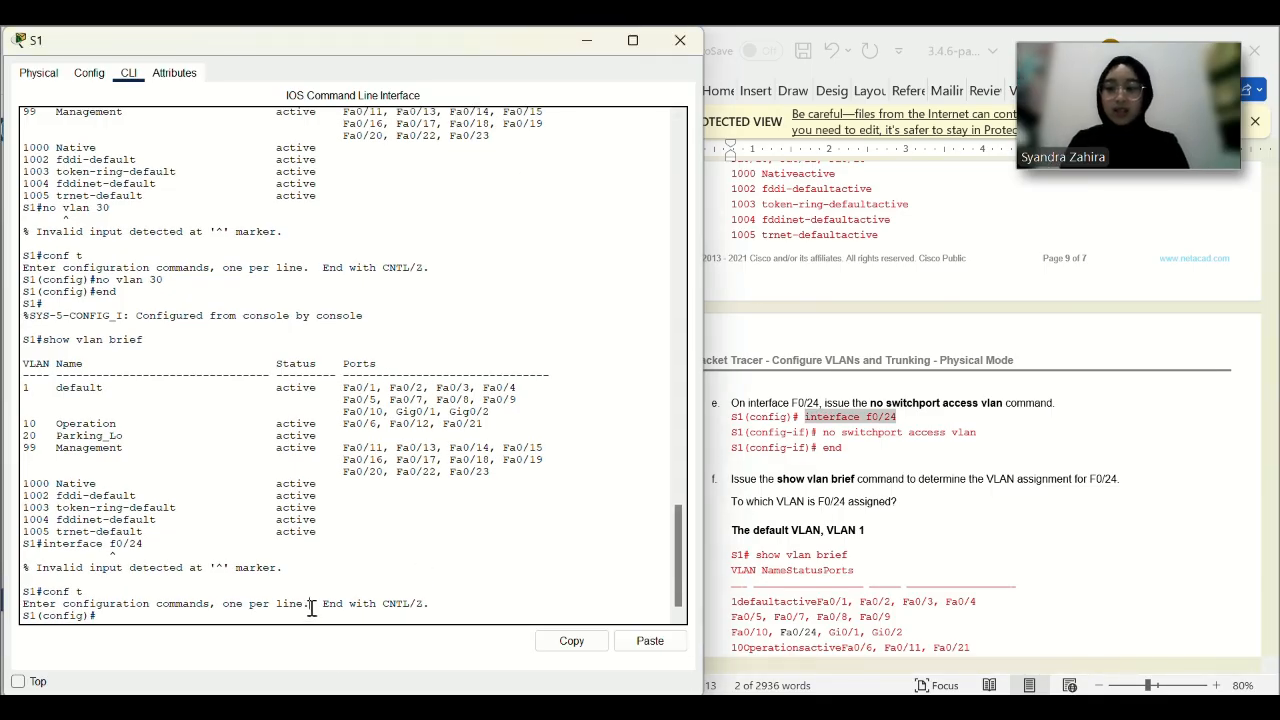
# Remove the access VLAN from F0/24 with 'no switchport access vlan'.
pyautogui.write('interface f')
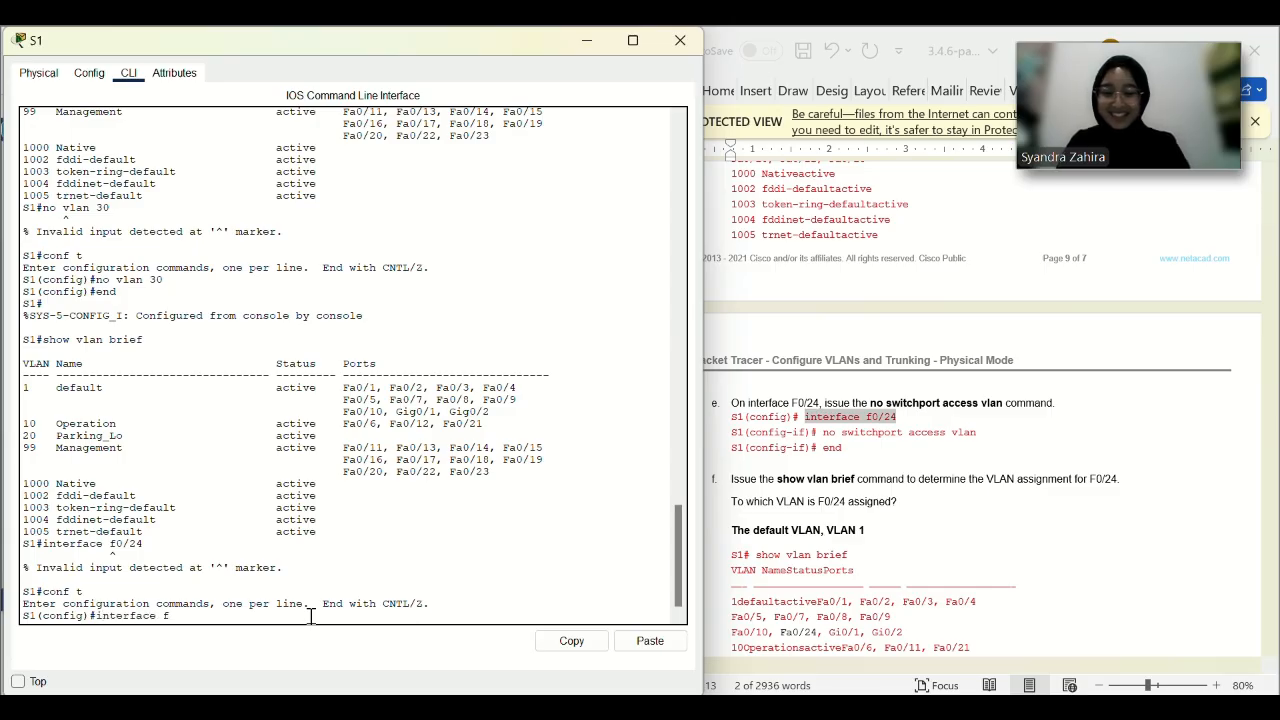
pyautogui.write('0/24')
pyautogui.press('Return')
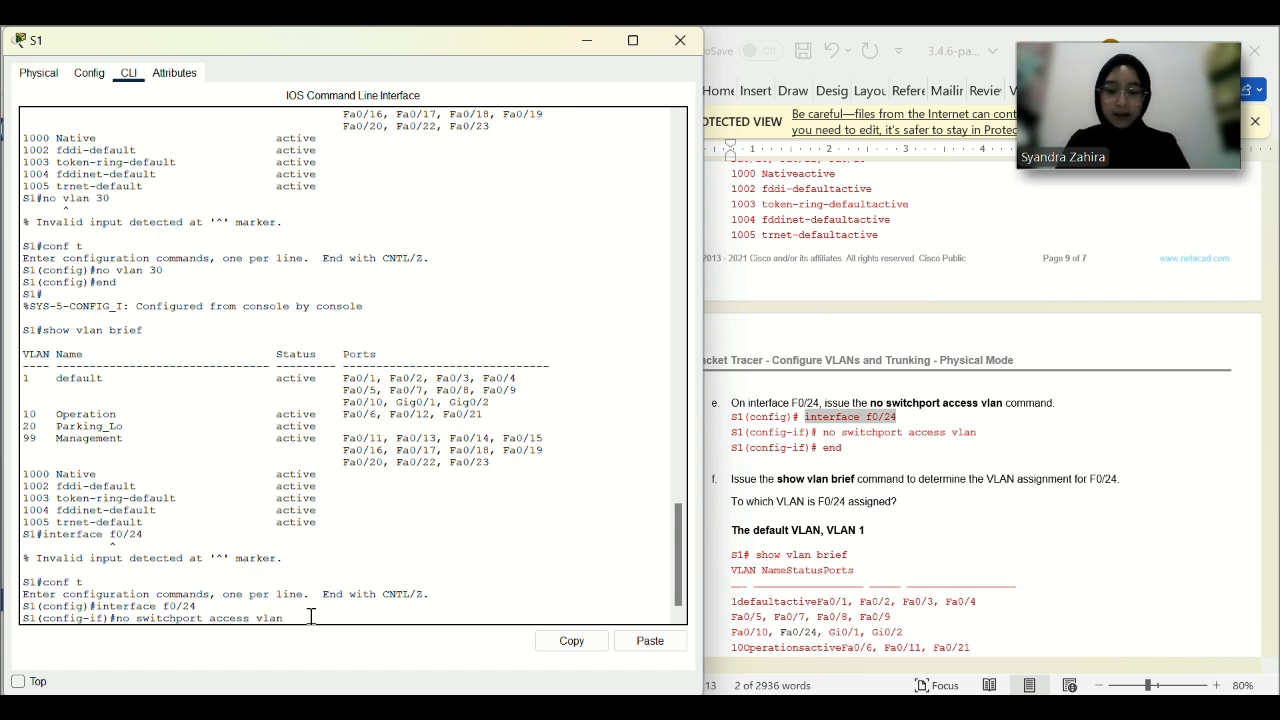
pyautogui.write('no switchport access vlan')
pyautogui.press('Return')
pyautogui.write('end')
pyautogui.press('Return')
# Run show vlan brief and highlight Fa0/24 back in default VLAN 1.
pyautogui.write('sh')
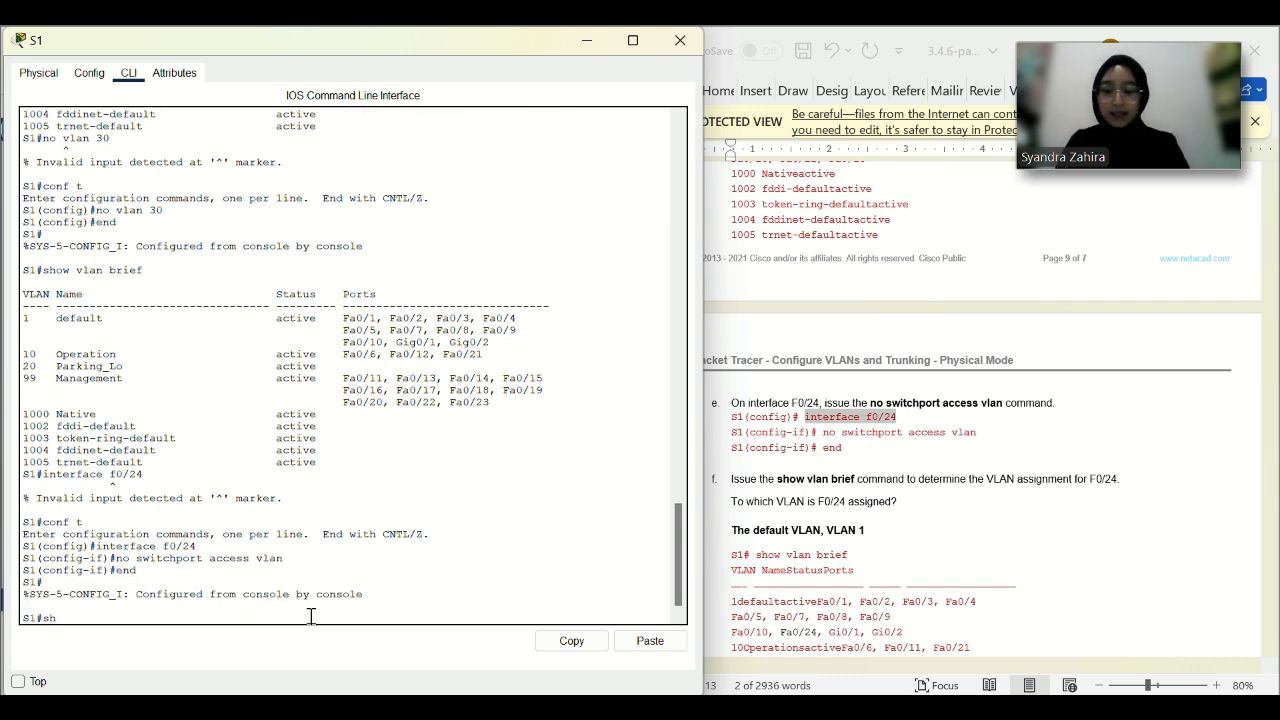
pyautogui.write('ow vlan brief')
pyautogui.press('Return')
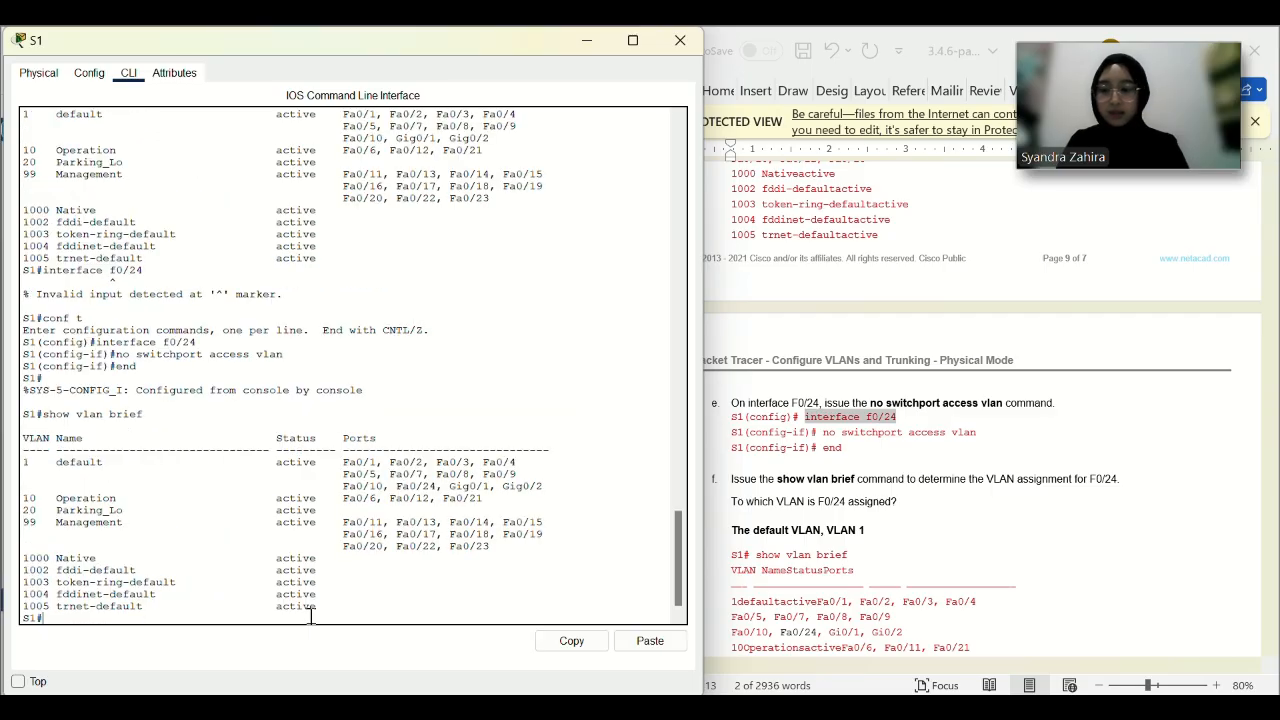
pyautogui.moveTo(397, 485); pyautogui.dragTo(432, 489)
pyautogui.click(340, 486)
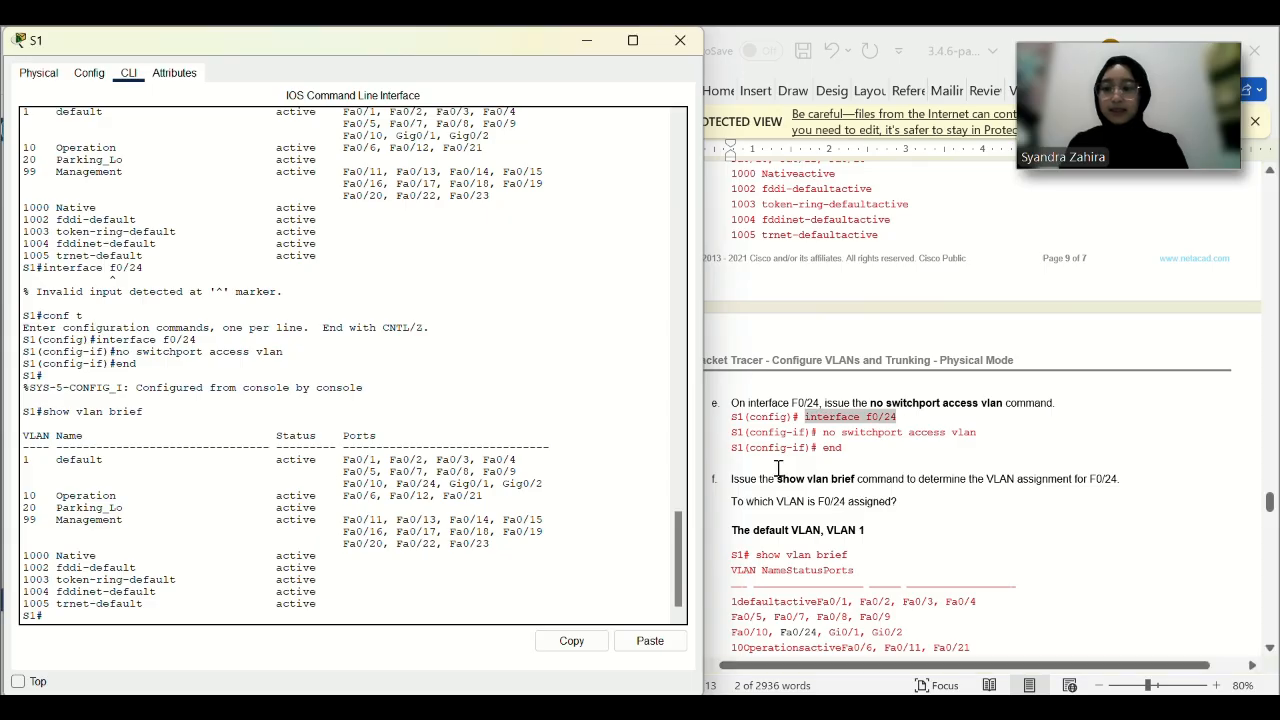
# Copy the interface f0/1 command from the lab and enter global configuration on S1.
pyautogui.scroll(-5, 852, 509)
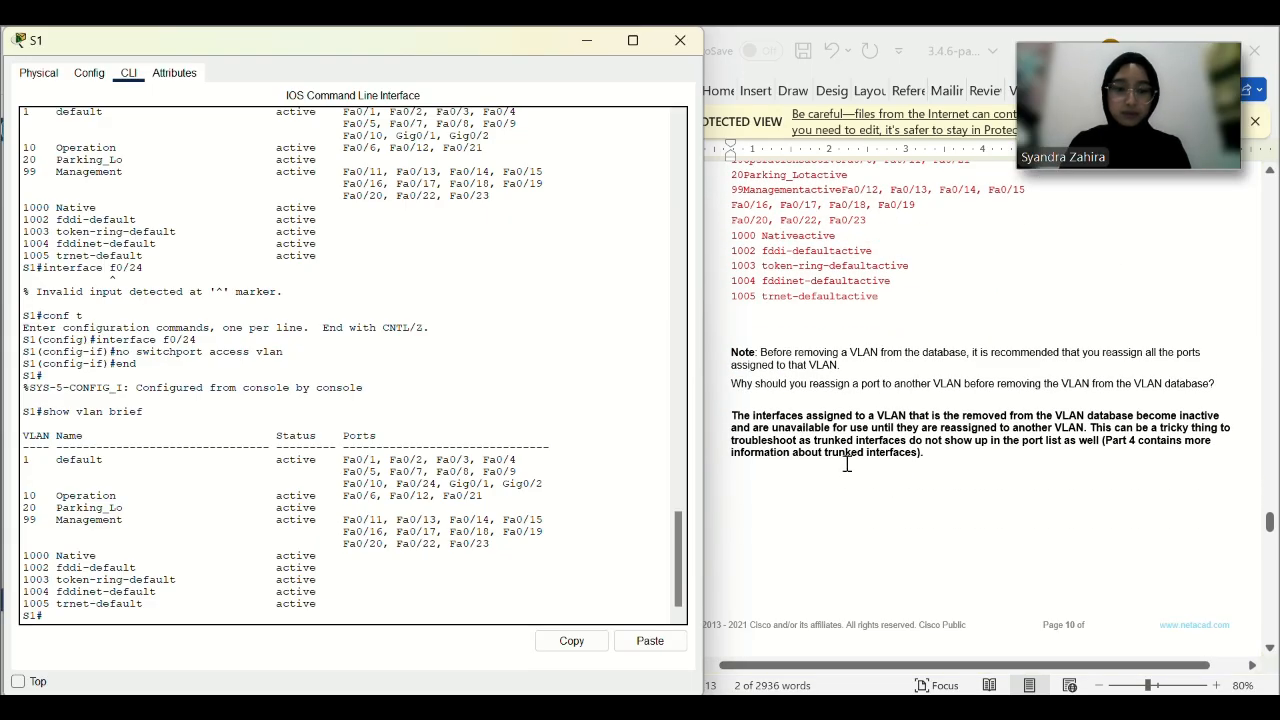
pyautogui.scroll(-4, 847, 463)
pyautogui.scroll(-1, 847, 463)
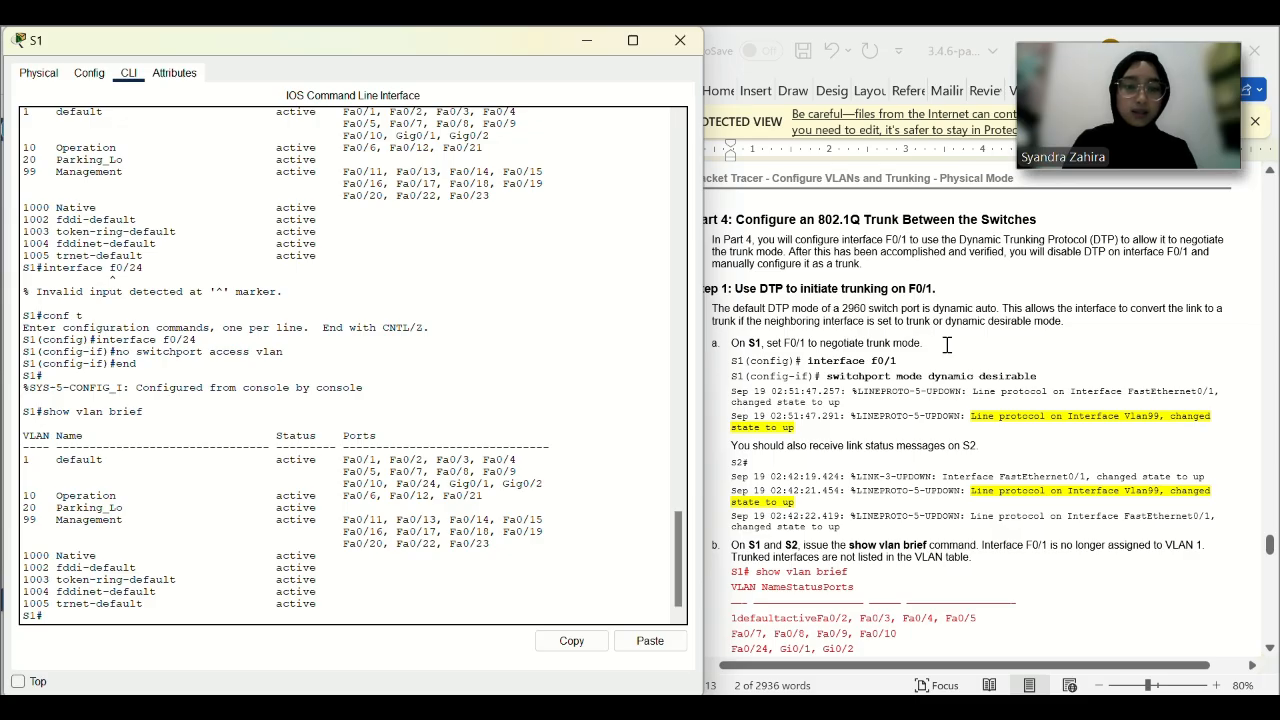
pyautogui.moveTo(926, 342); pyautogui.dragTo(766, 343)
pyautogui.moveTo(900, 362); pyautogui.dragTo(807, 361)
pyautogui.hotkey('ctrl', 'c')
pyautogui.click(632, 655)
pyautogui.click(646, 645)
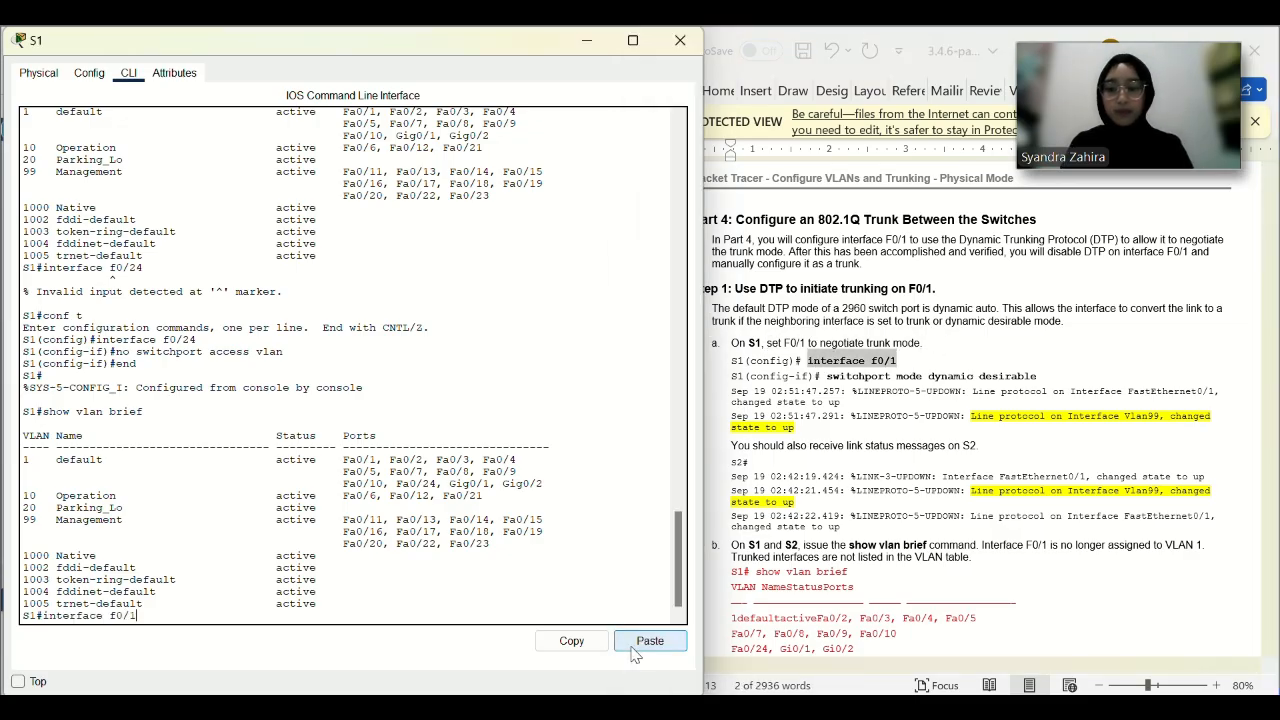
pyautogui.press('Return')
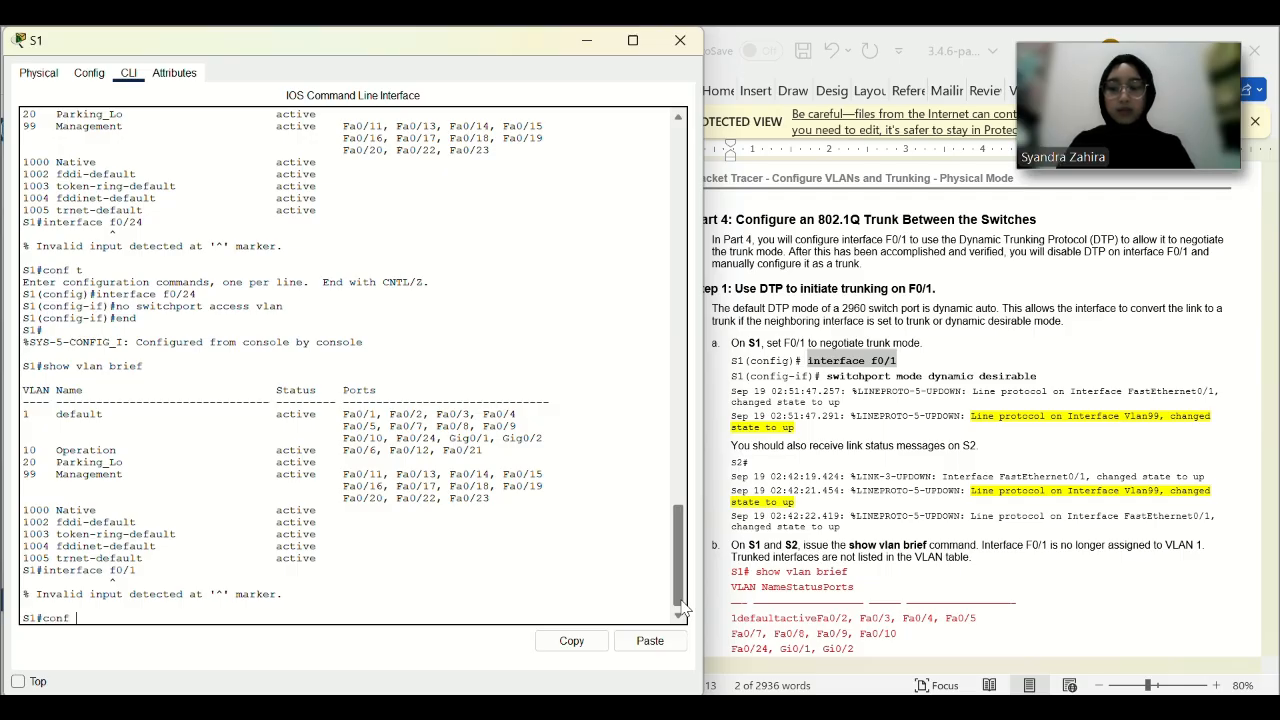
pyautogui.write('conf')
pyautogui.press('Return')
pyautogui.write('co')
pyautogui.press('Return')
pyautogui.press('Return')
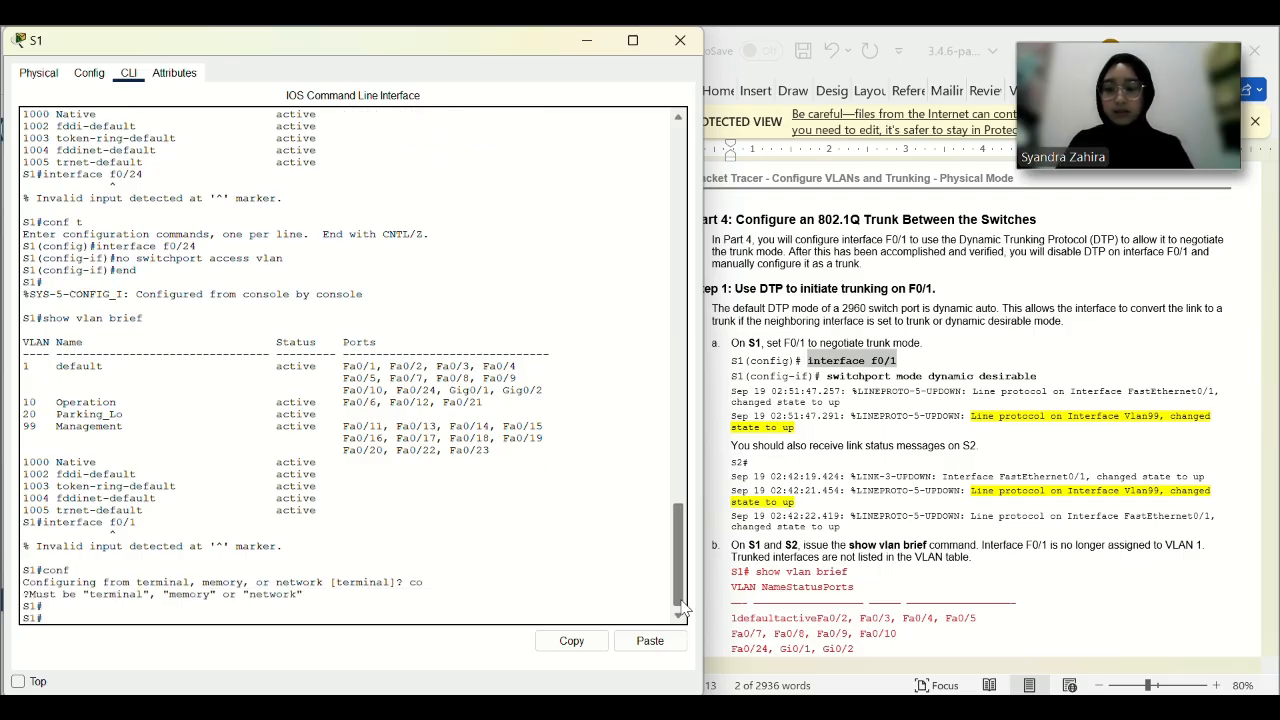
pyautogui.press('Return')
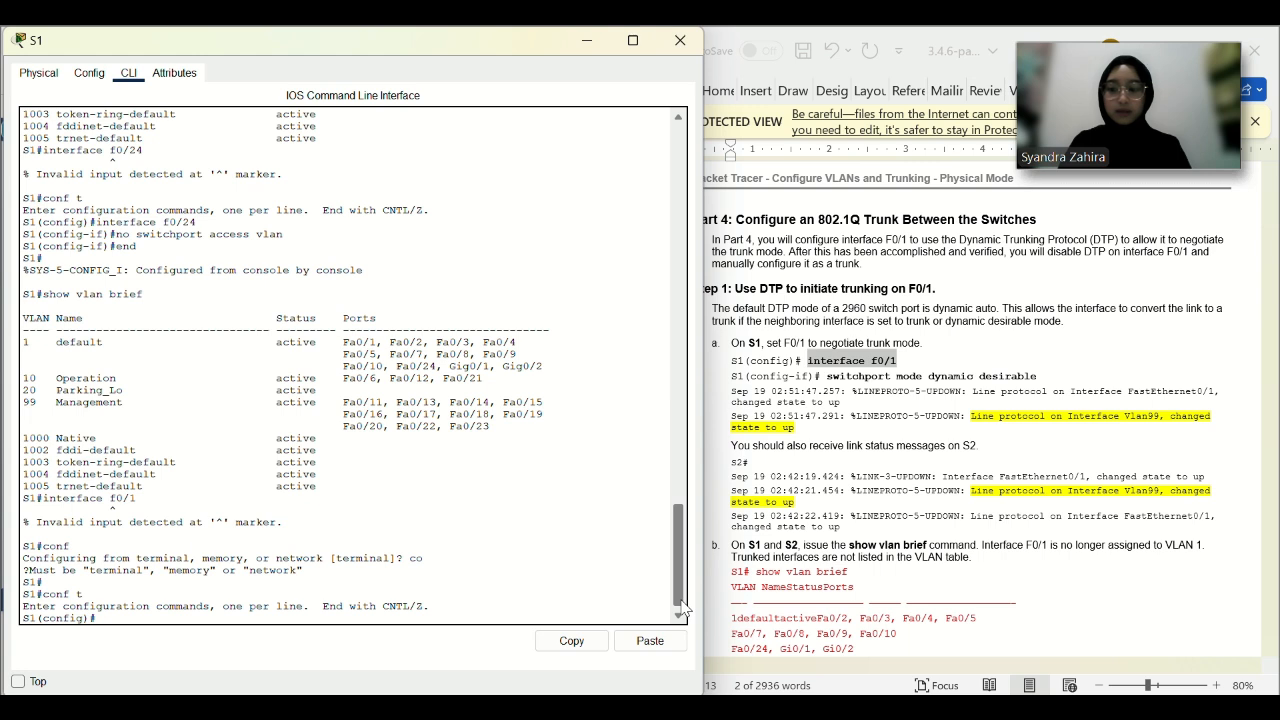
# Set S1's F0/1 to switchport mode dynamic desirable and watch the link come up.
pyautogui.click(650, 640)
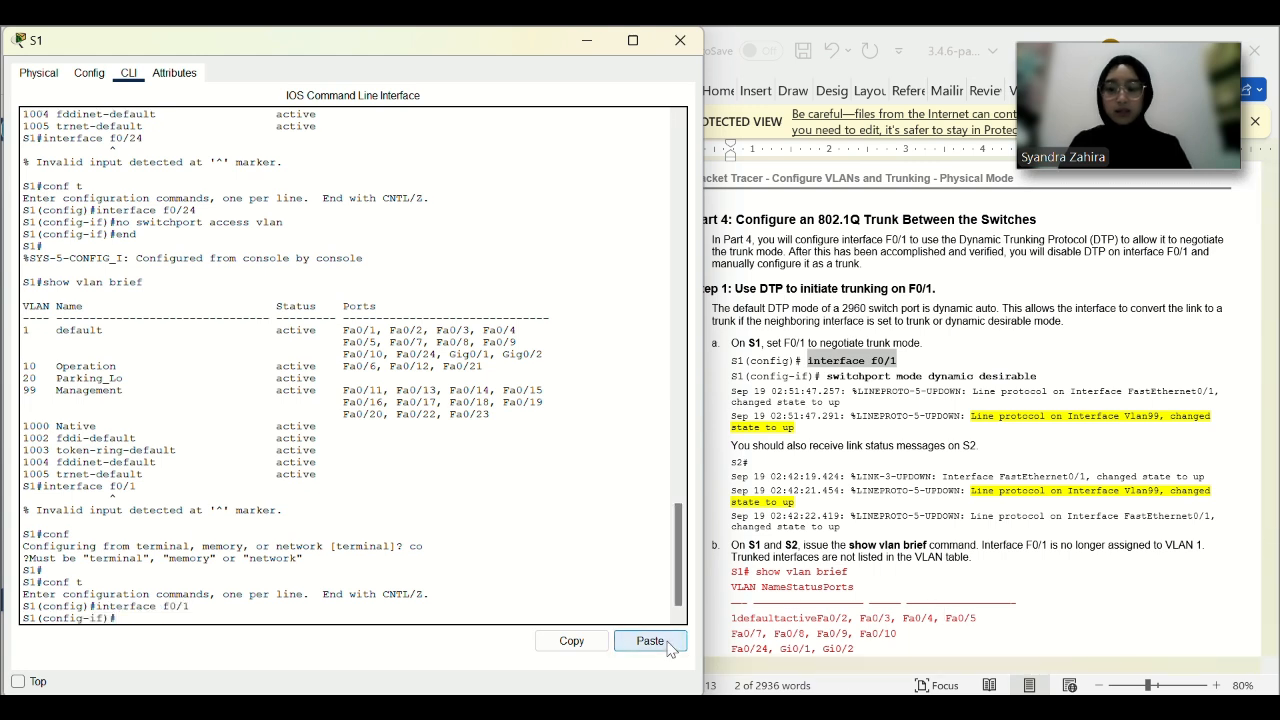
pyautogui.moveTo(1038, 378); pyautogui.dragTo(826, 377)
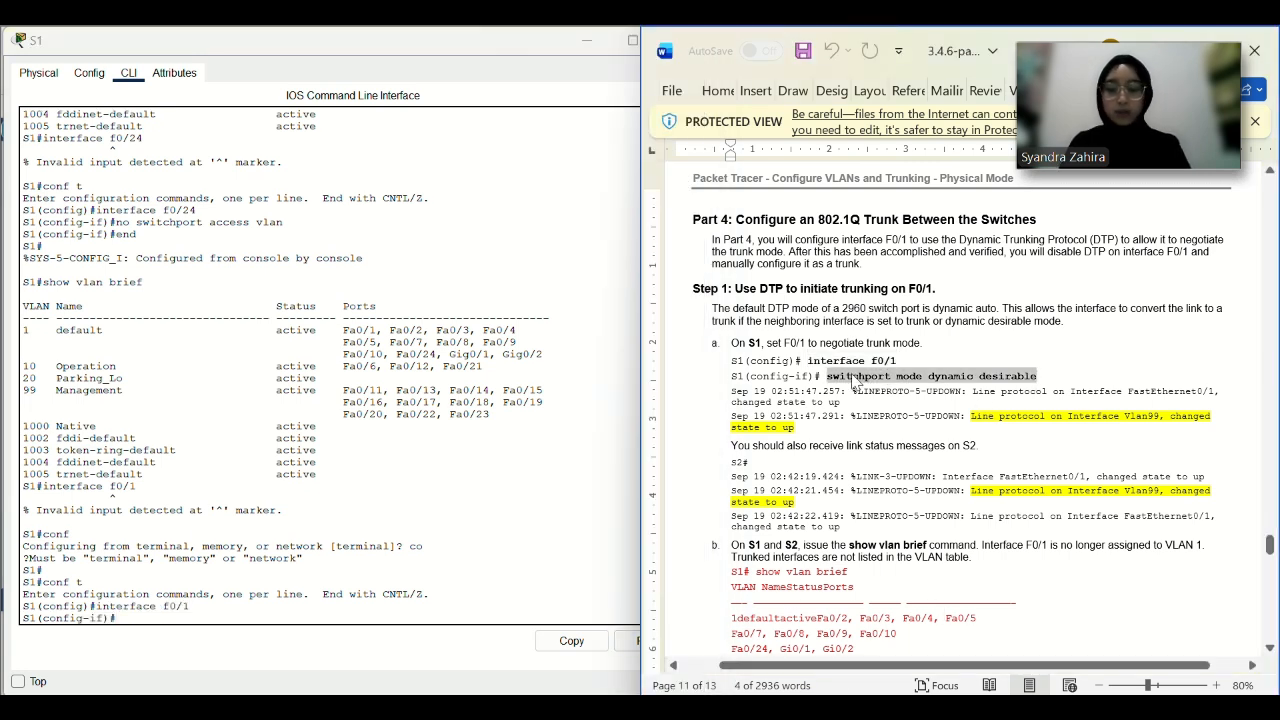
pyautogui.hotkey('ctrl', 'c')
pyautogui.click(635, 640)
pyautogui.click(650, 641)
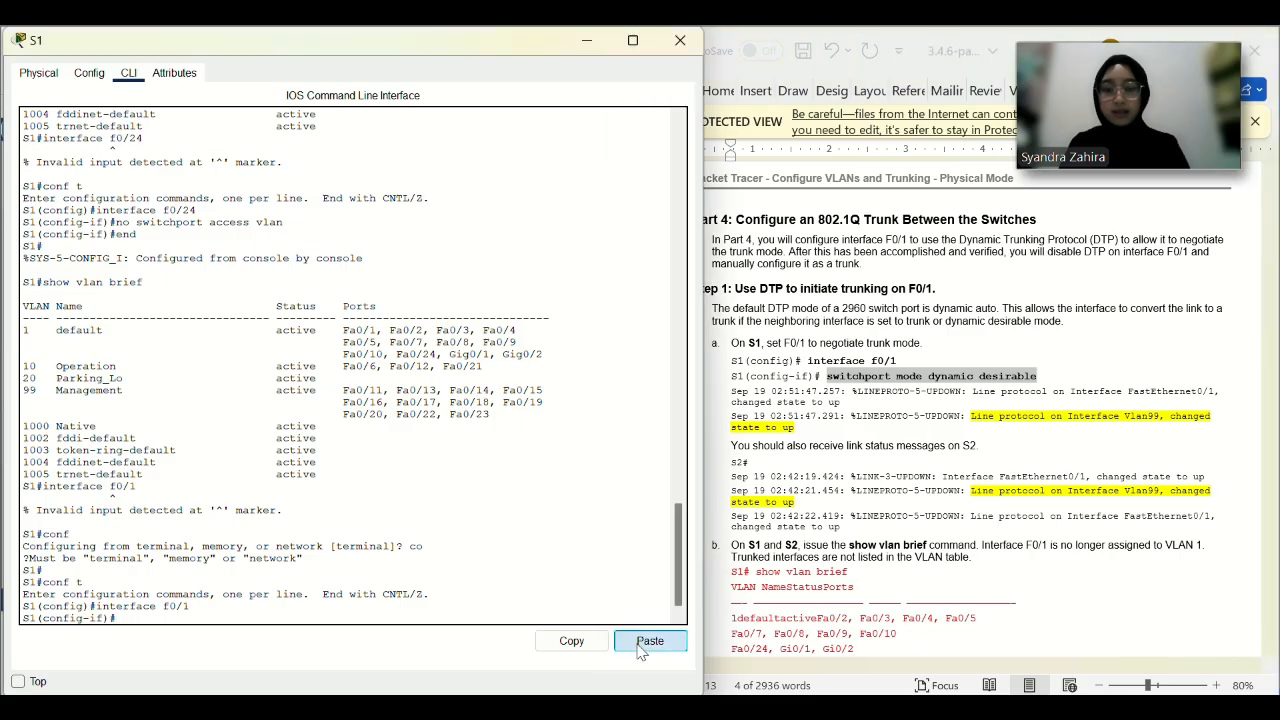
pyautogui.press('Return')
pyautogui.press('Return')
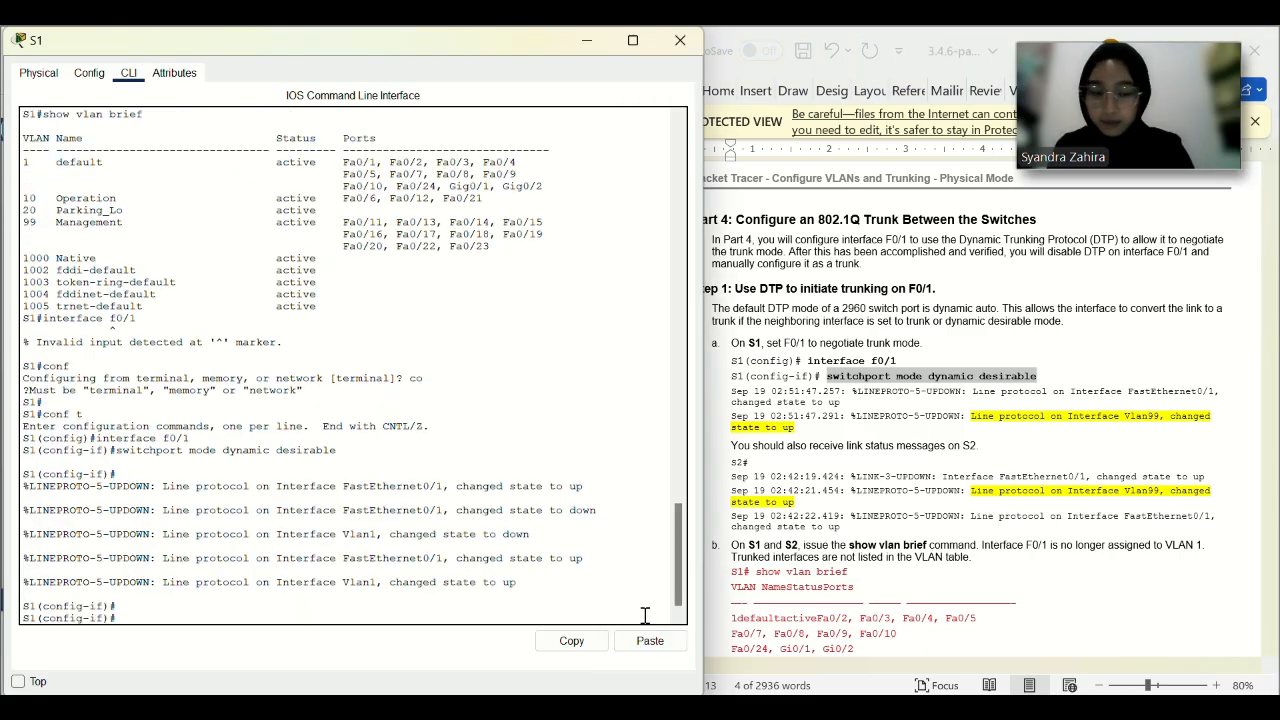
pyautogui.scroll(-1, 916, 473)
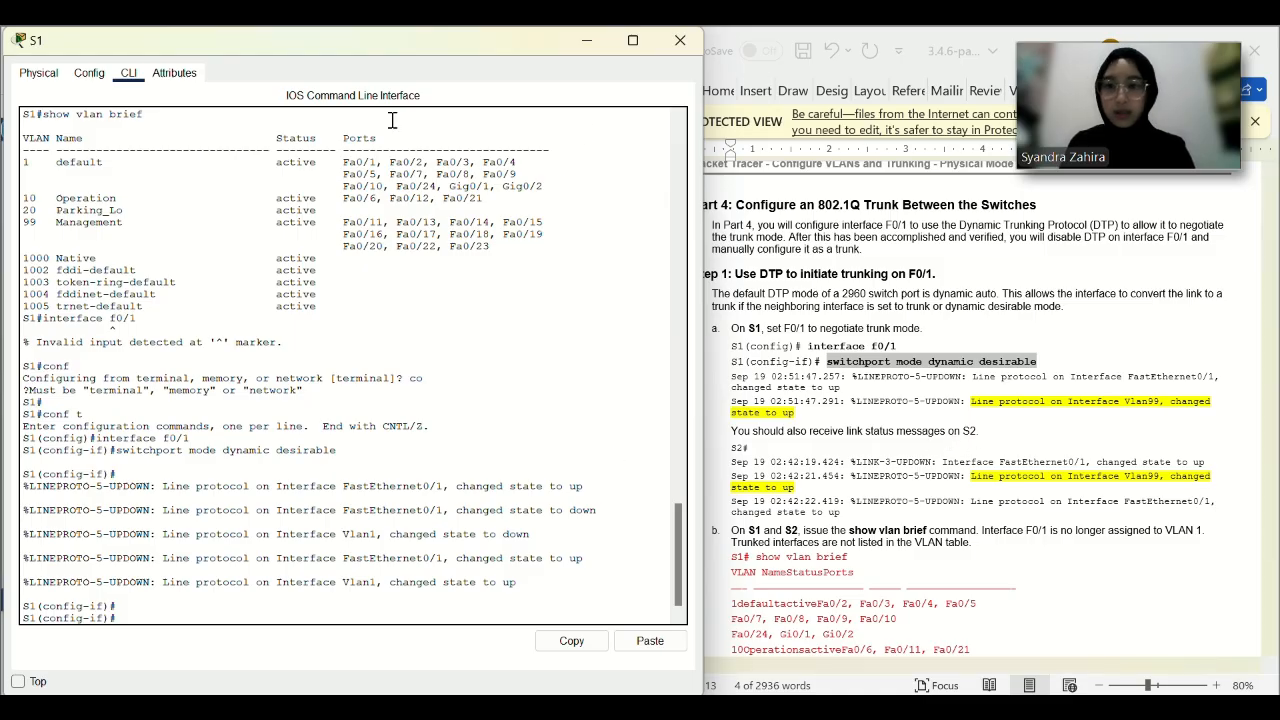
pyautogui.moveTo(352, 42); pyautogui.dragTo(835, 70)
# Open S2's console and log in with the console and enable passwords to reach S2#.
pyautogui.click(363, 355)
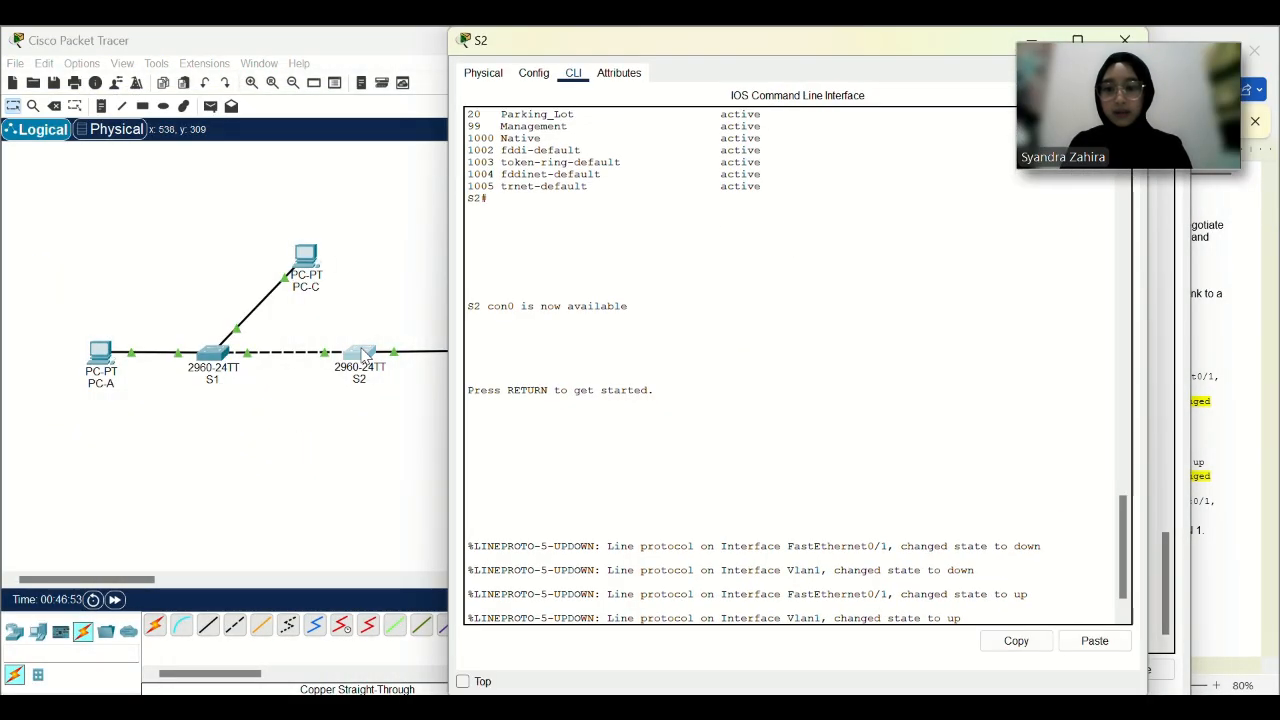
pyautogui.press('Return')
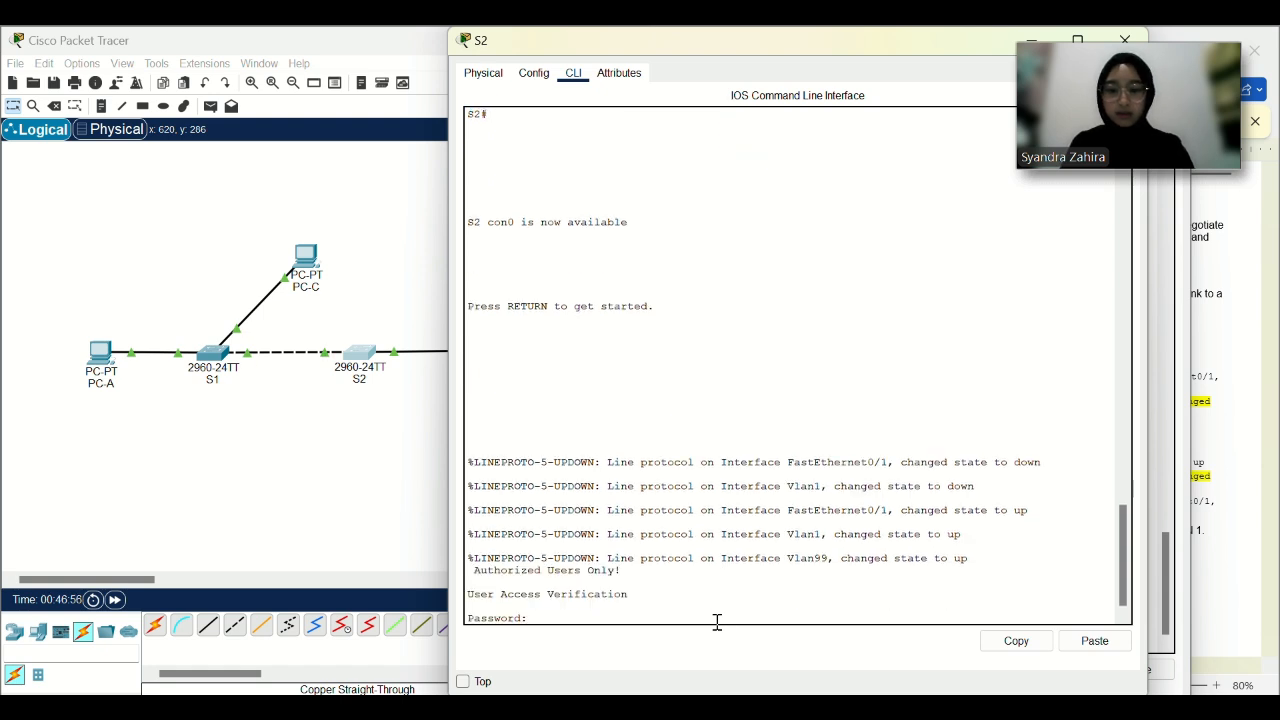
pyautogui.press('Return')
pyautogui.write('cl')
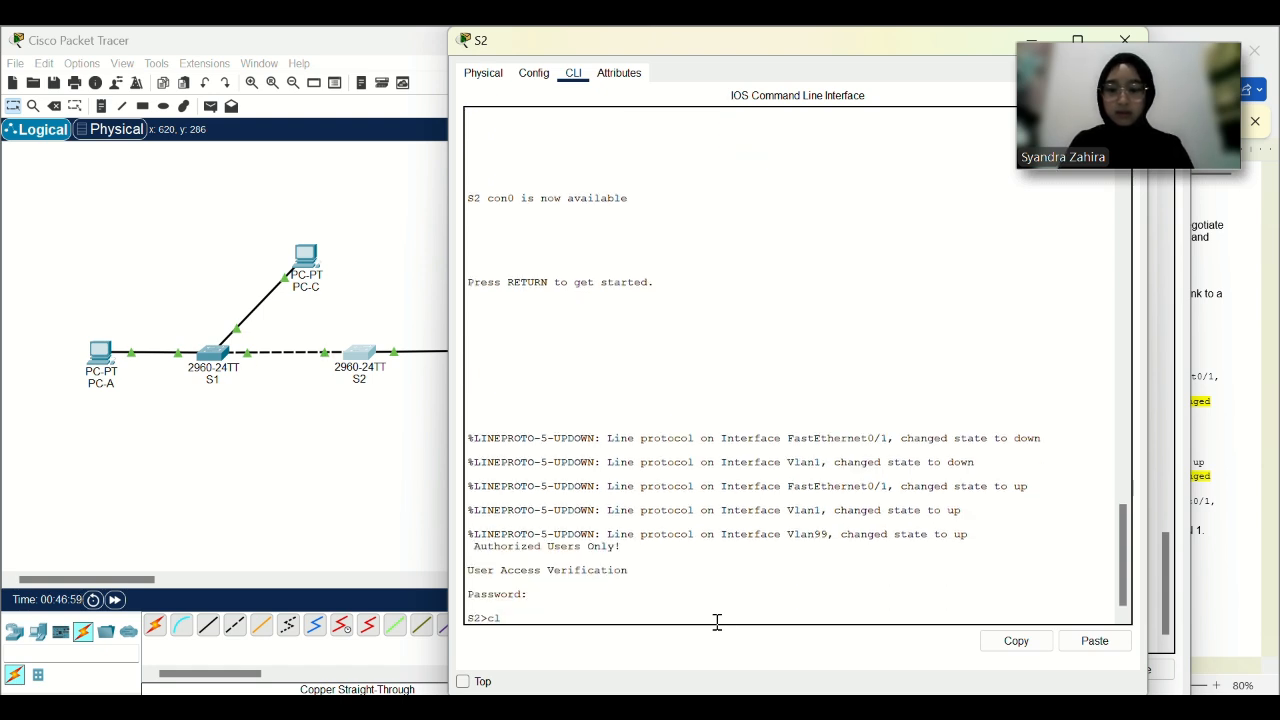
pyautogui.write('n')
pyautogui.press('Return')
pyautogui.press('Return')
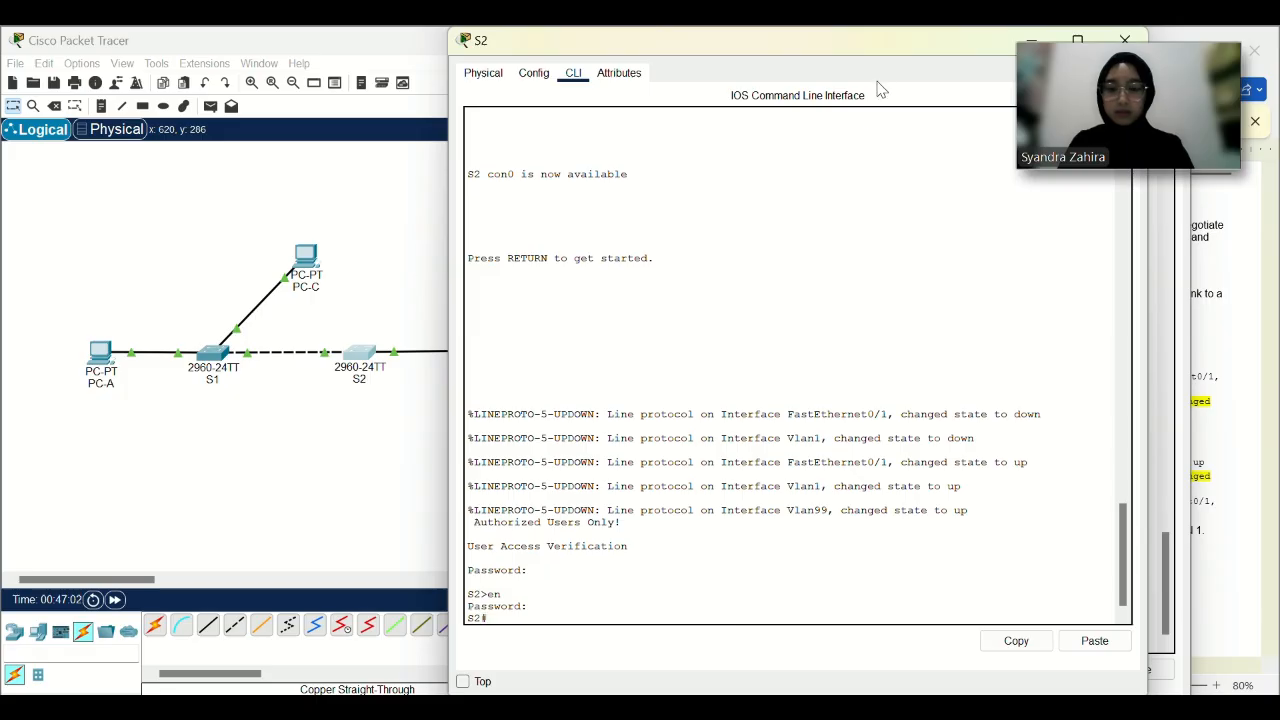
pyautogui.moveTo(872, 32); pyautogui.dragTo(403, 75)
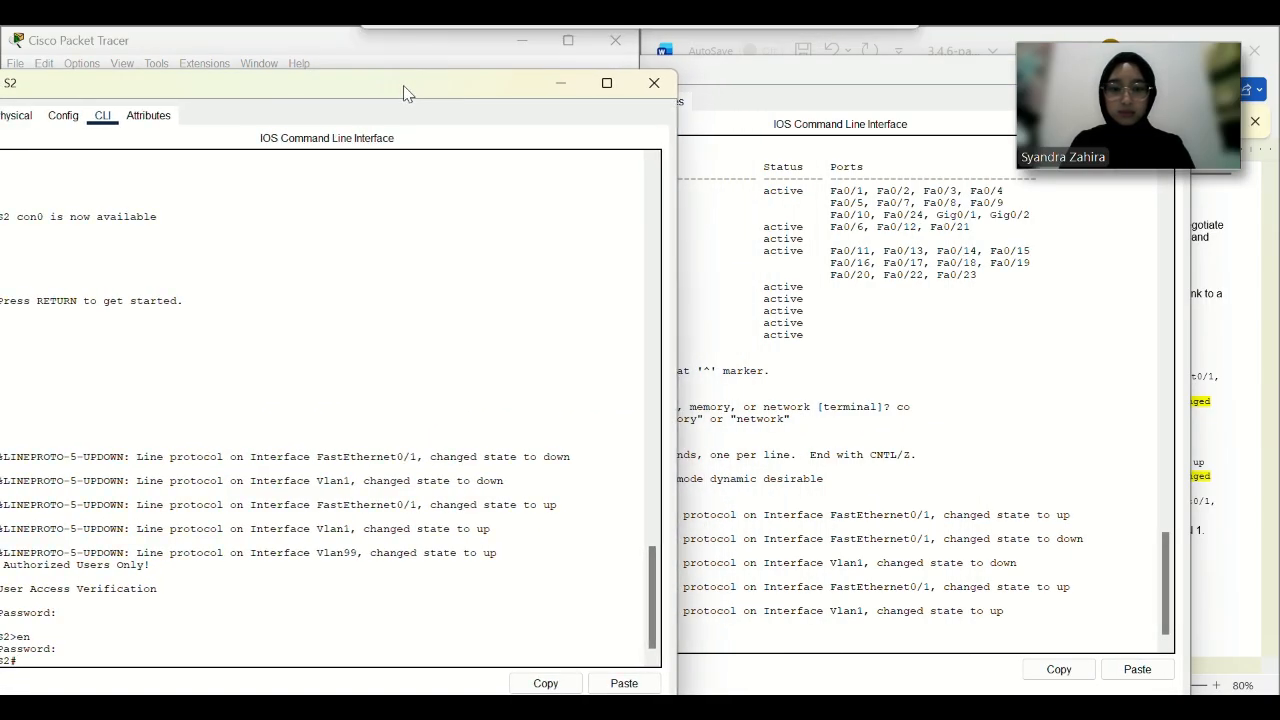
pyautogui.click(876, 635)
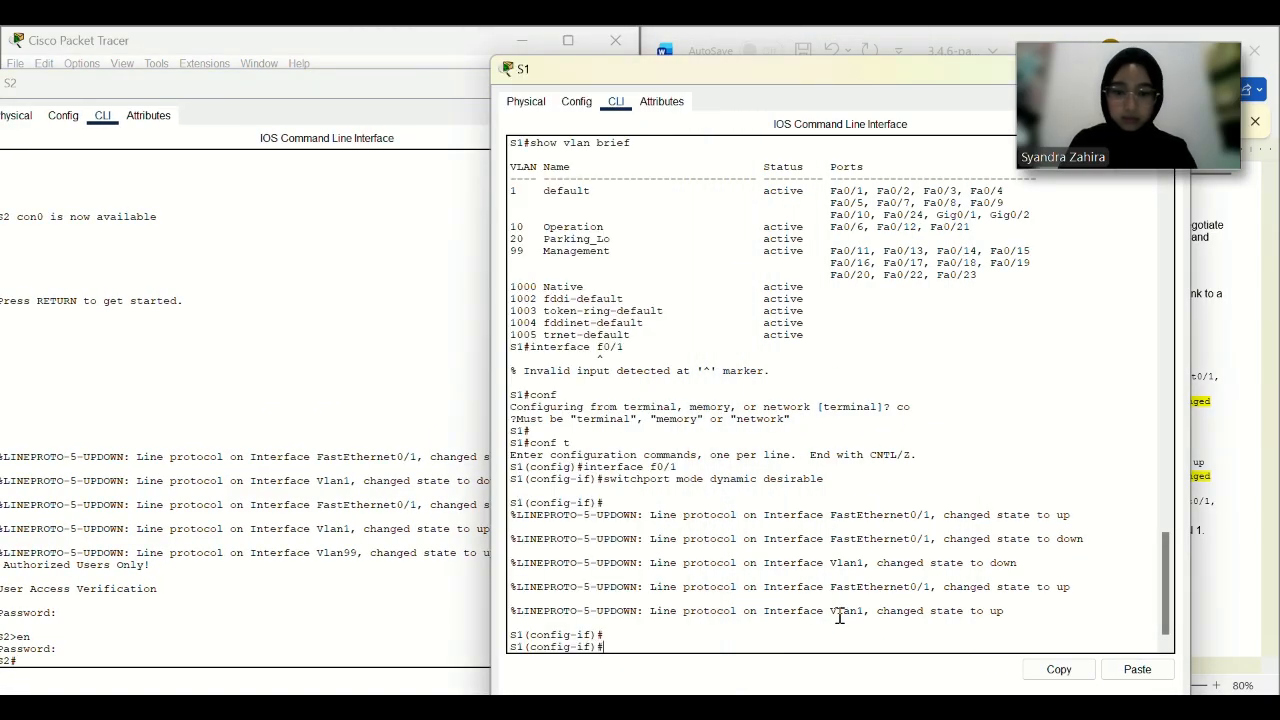
# Reapply dynamic desirable on F0/1 and exit out of interface configuration.
pyautogui.press('Up')
pyautogui.press('Return')
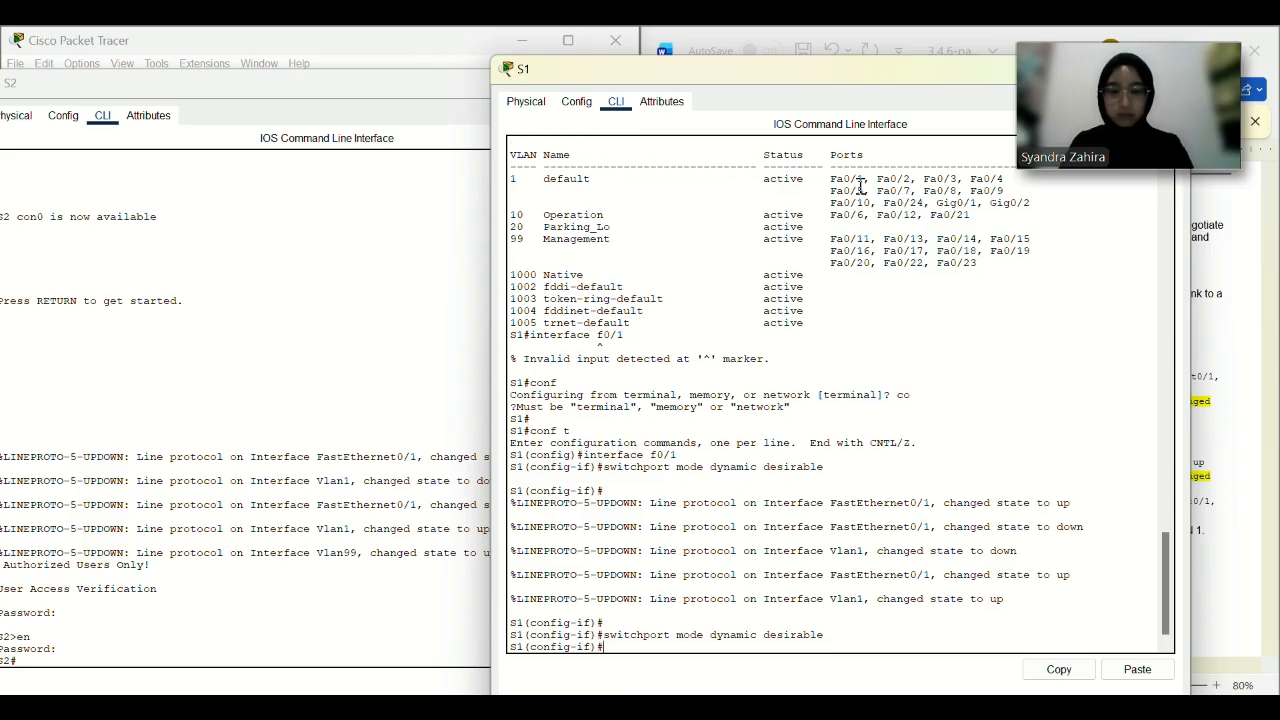
pyautogui.moveTo(525, 65); pyautogui.dragTo(40, 45)
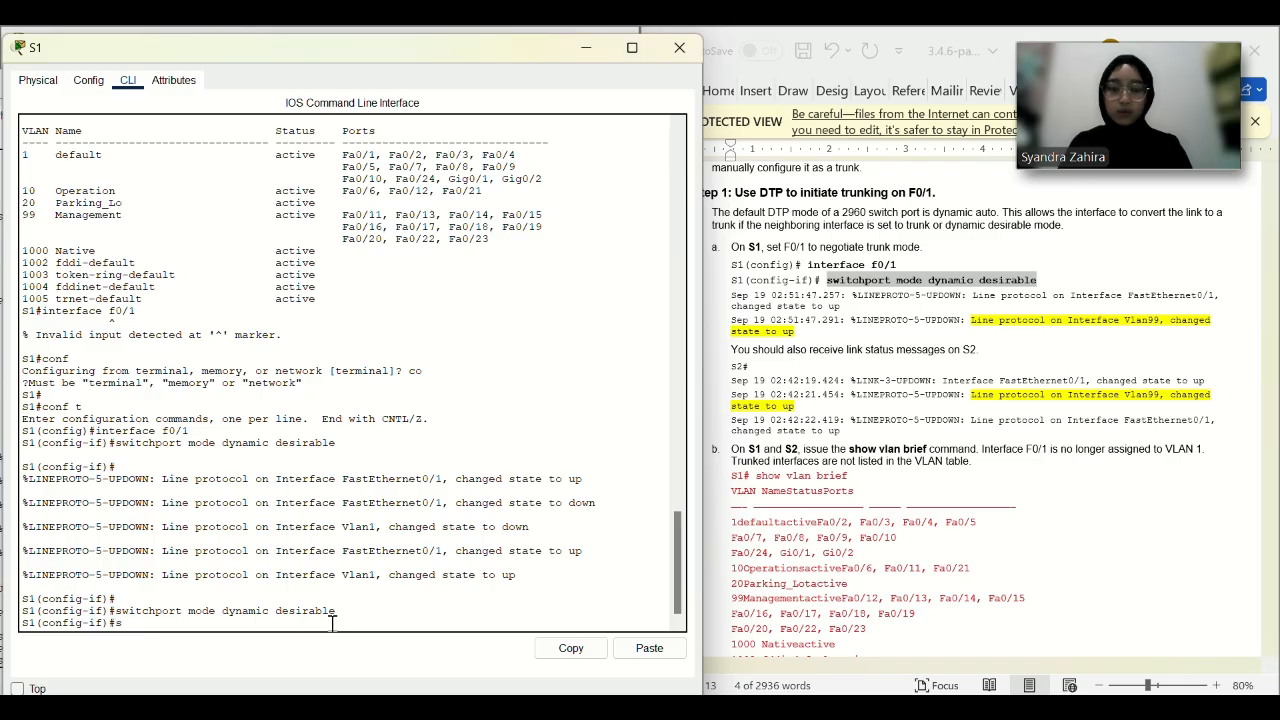
pyautogui.write('show vlan br')
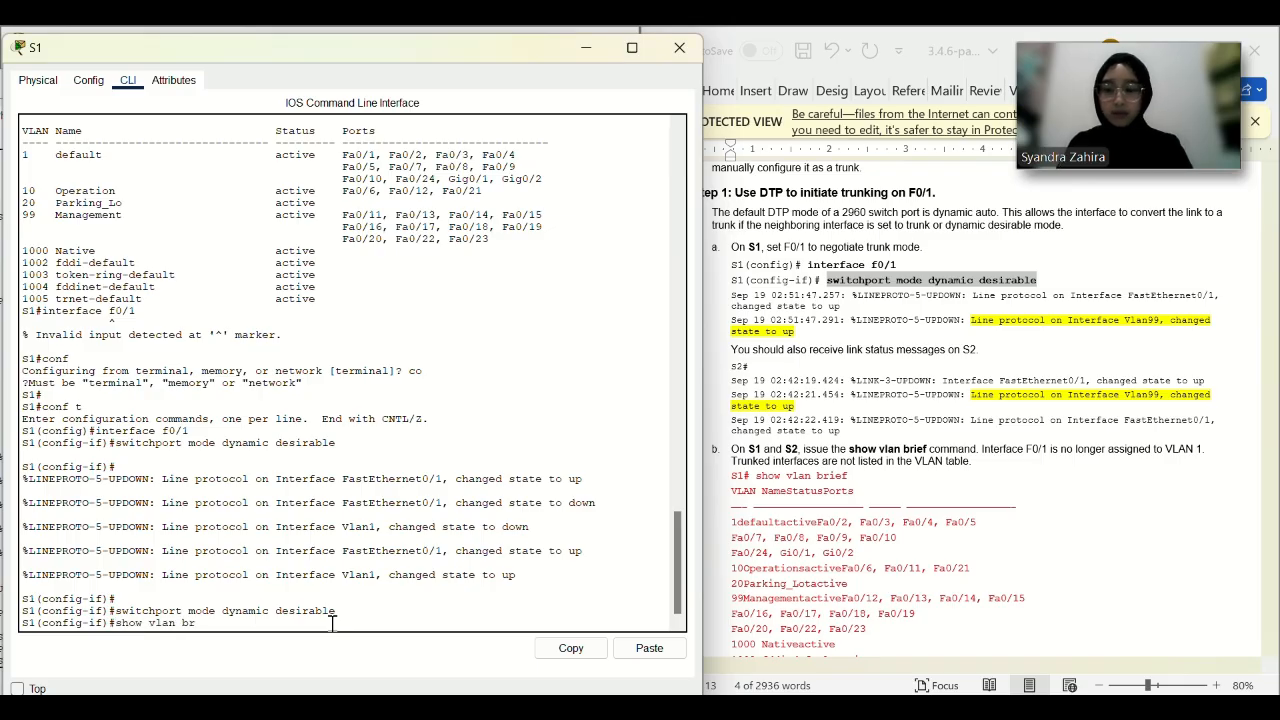
pyautogui.write('ief')
pyautogui.press('Return')
pyautogui.write('exi')
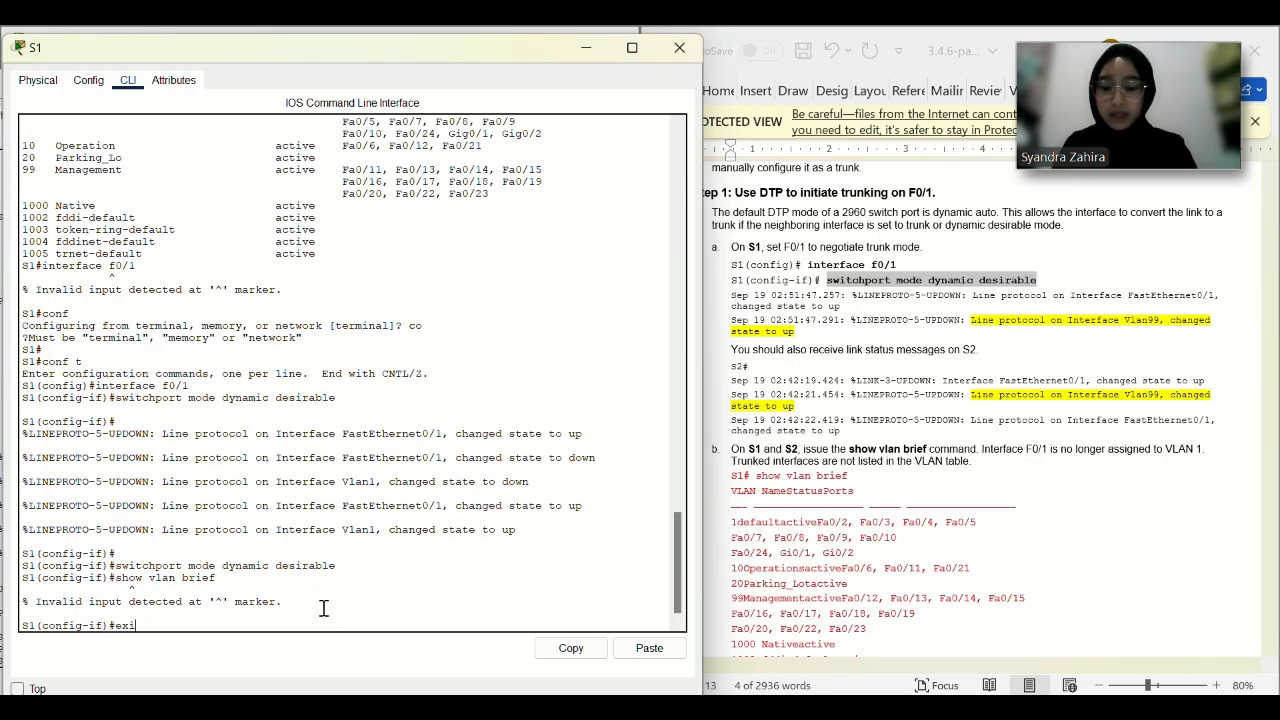
pyautogui.write('t')
pyautogui.press('Return')
pyautogui.write('show vlan brie')
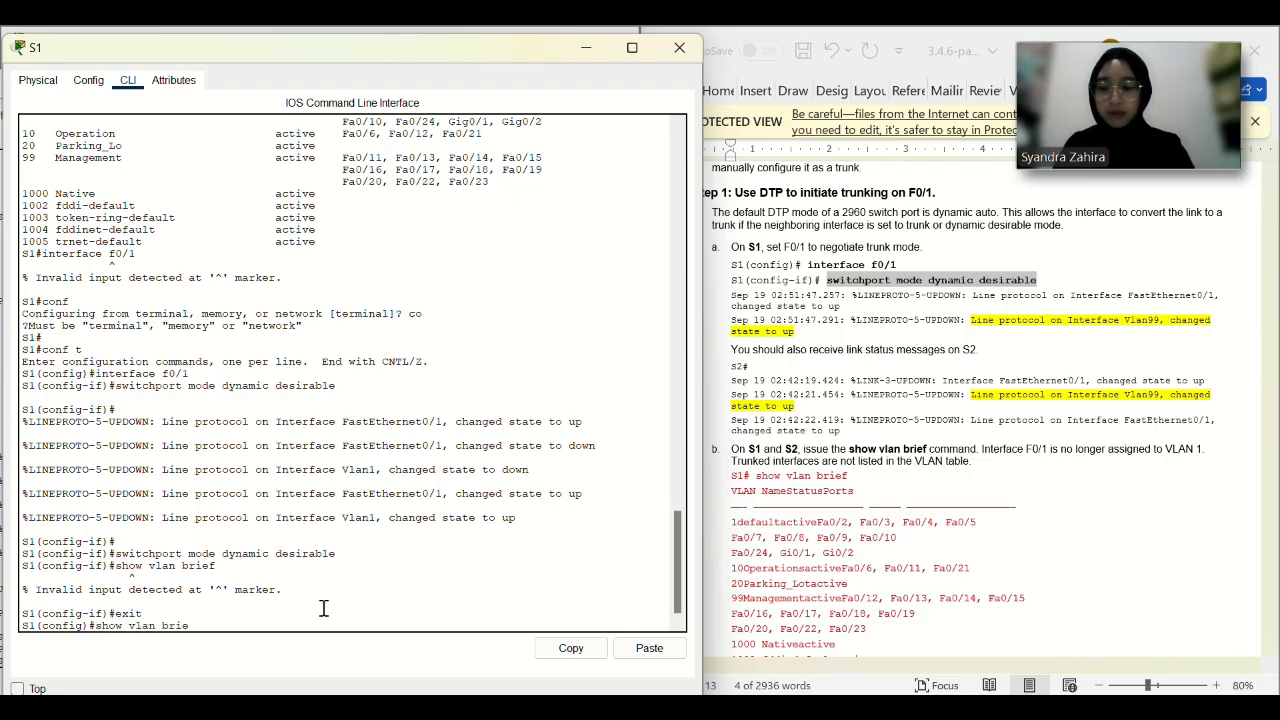
pyautogui.write('f')
pyautogui.press('Return')
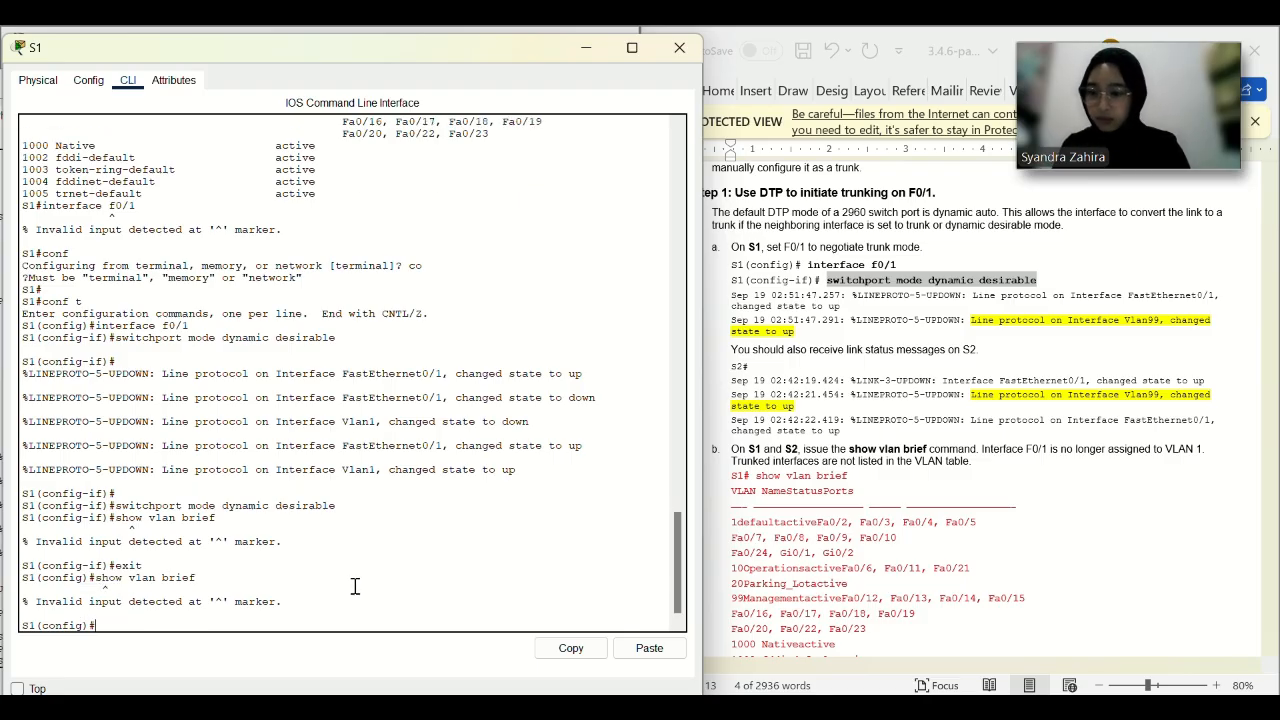
pyautogui.write('it')
pyautogui.press('Return')
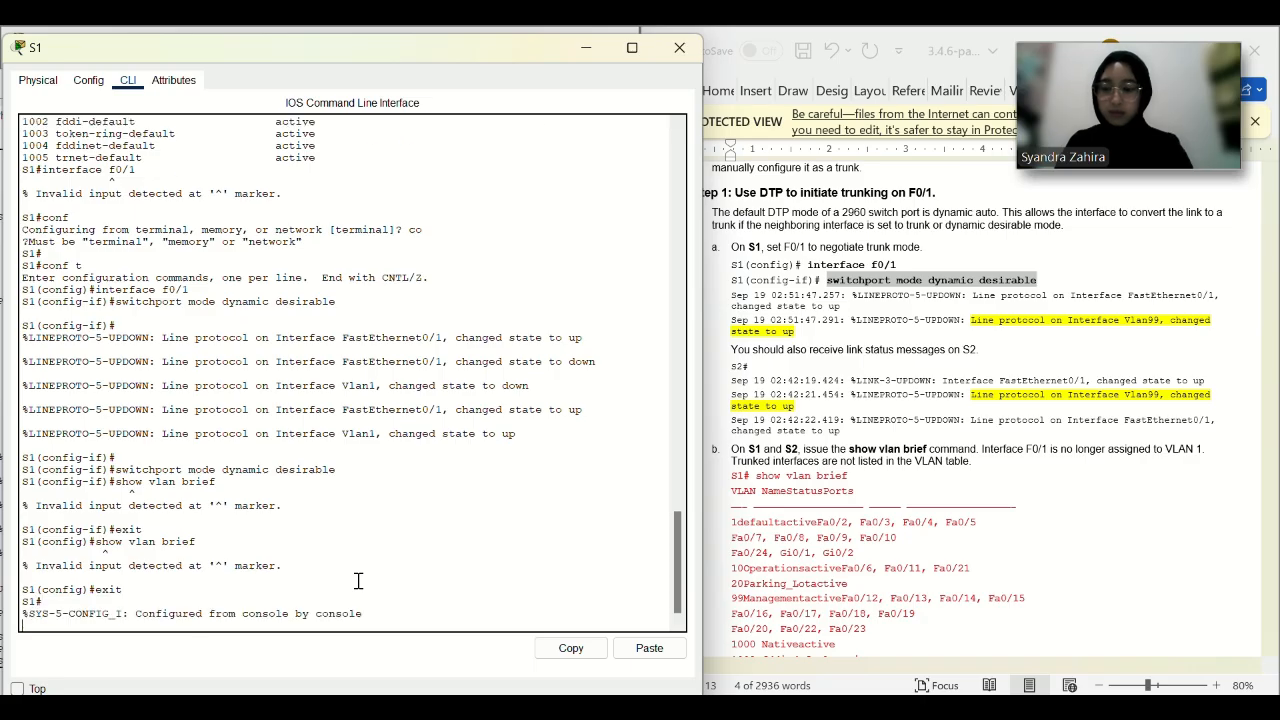
# Run show vlan brief from privileged mode, showing Fa0/1 gone from VLAN 1.
pyautogui.write('conf t')
pyautogui.press('Return')
pyautogui.write('e')
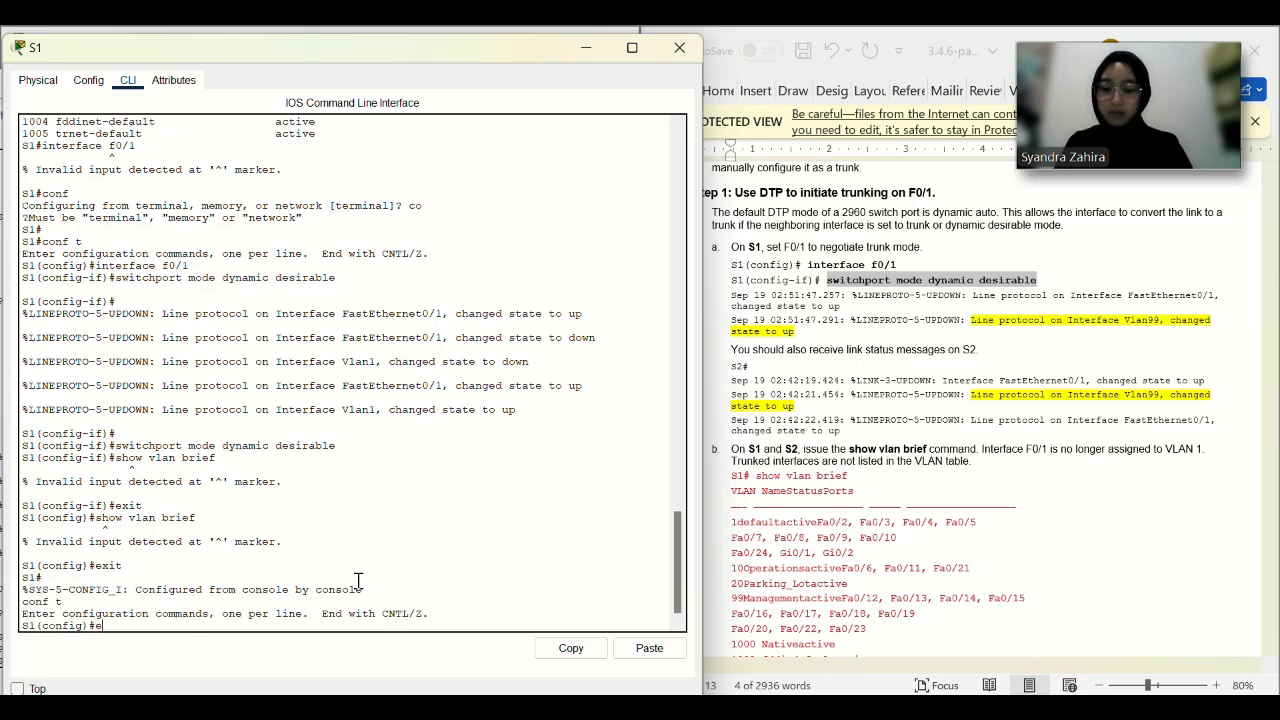
pyautogui.write('xit')
pyautogui.press('Return')
pyautogui.write('show v')
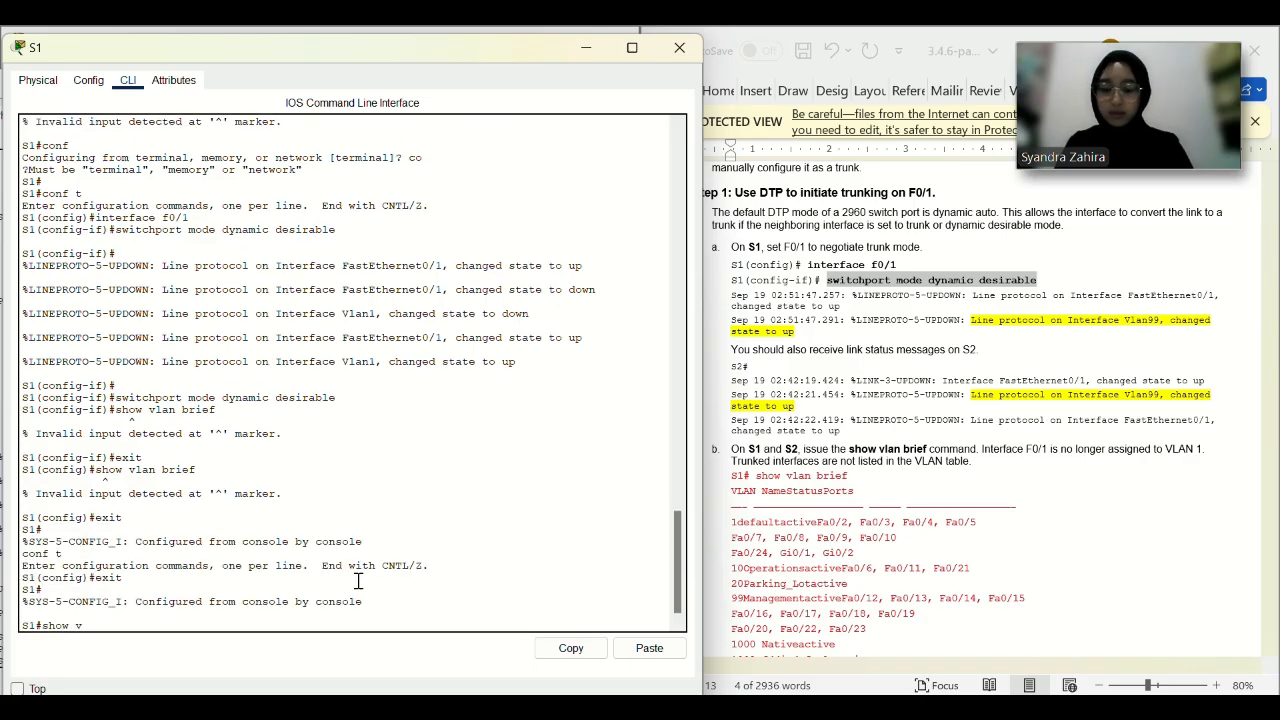
pyautogui.write('lan brief')
pyautogui.press('Return')
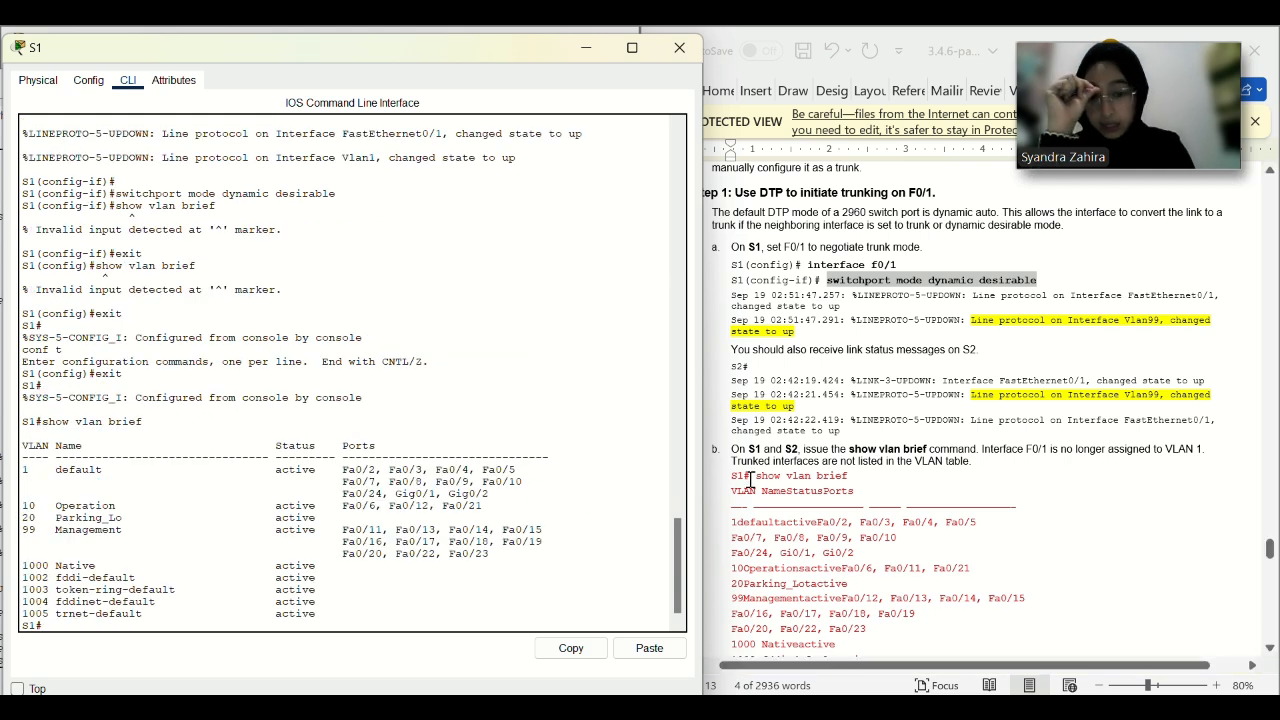
pyautogui.scroll(-1, 751, 481)
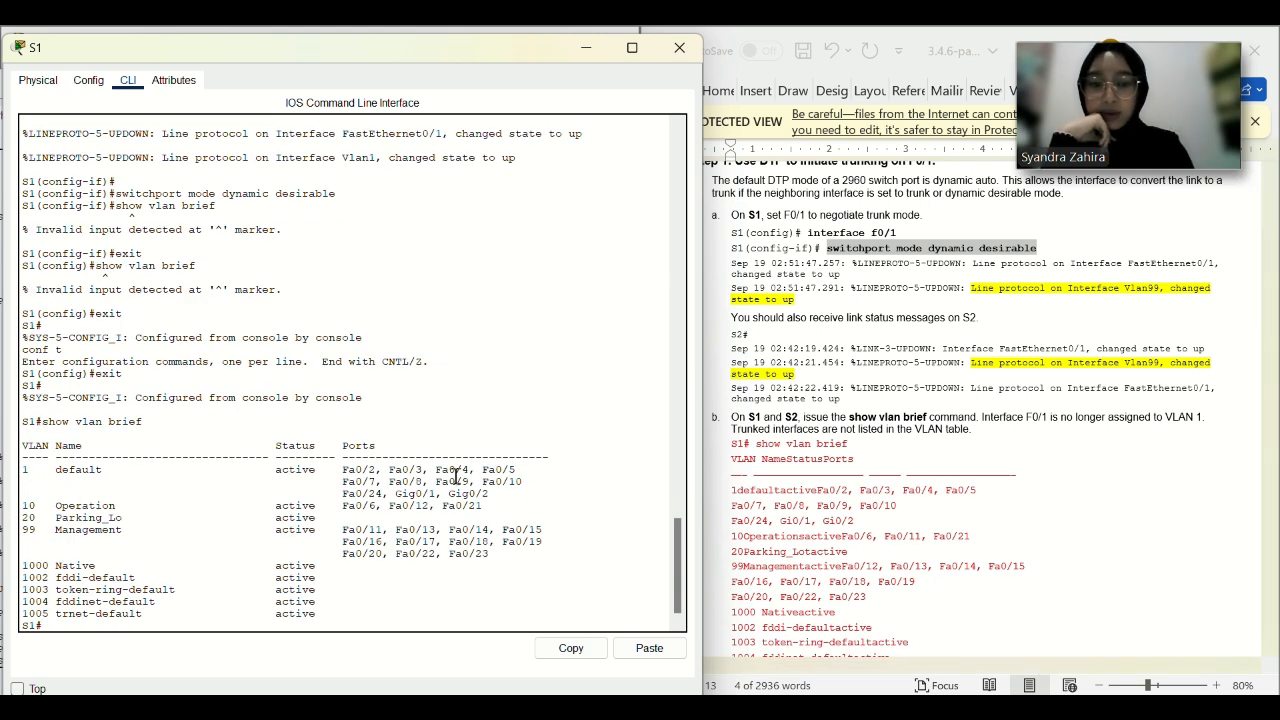
pyautogui.scroll(-1, 478, 500)
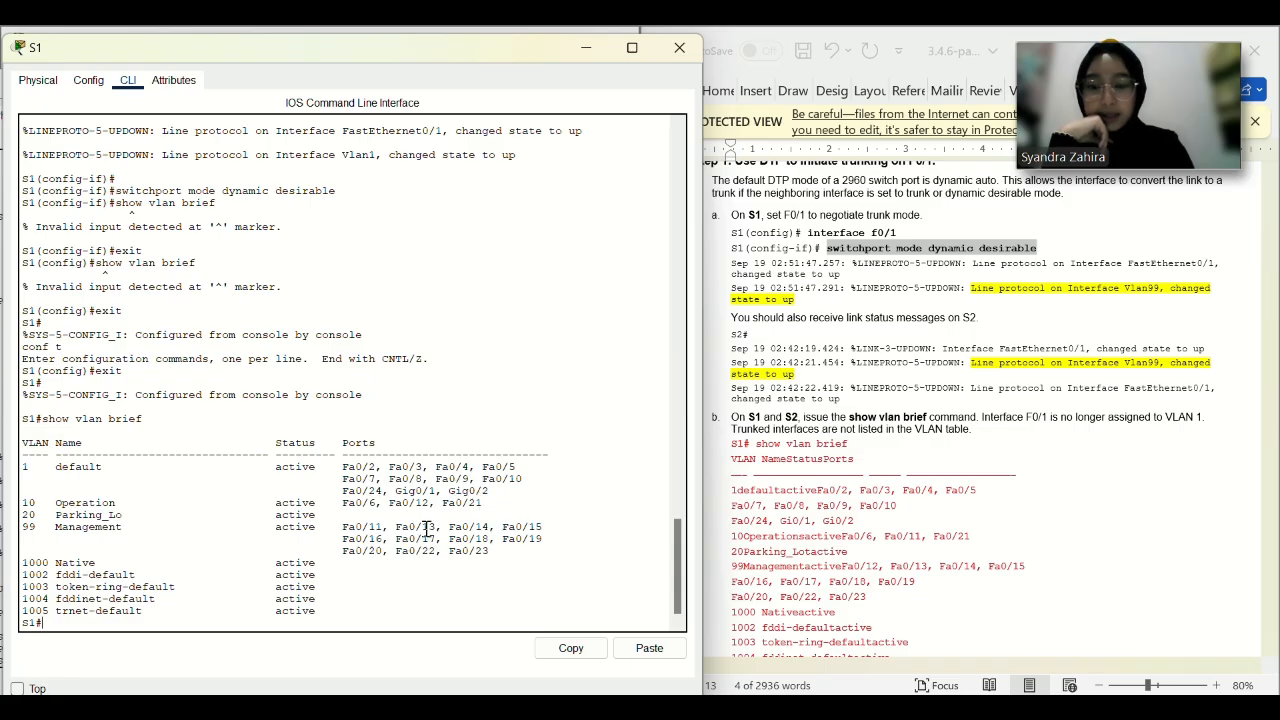
pyautogui.scroll(-5, 872, 500)
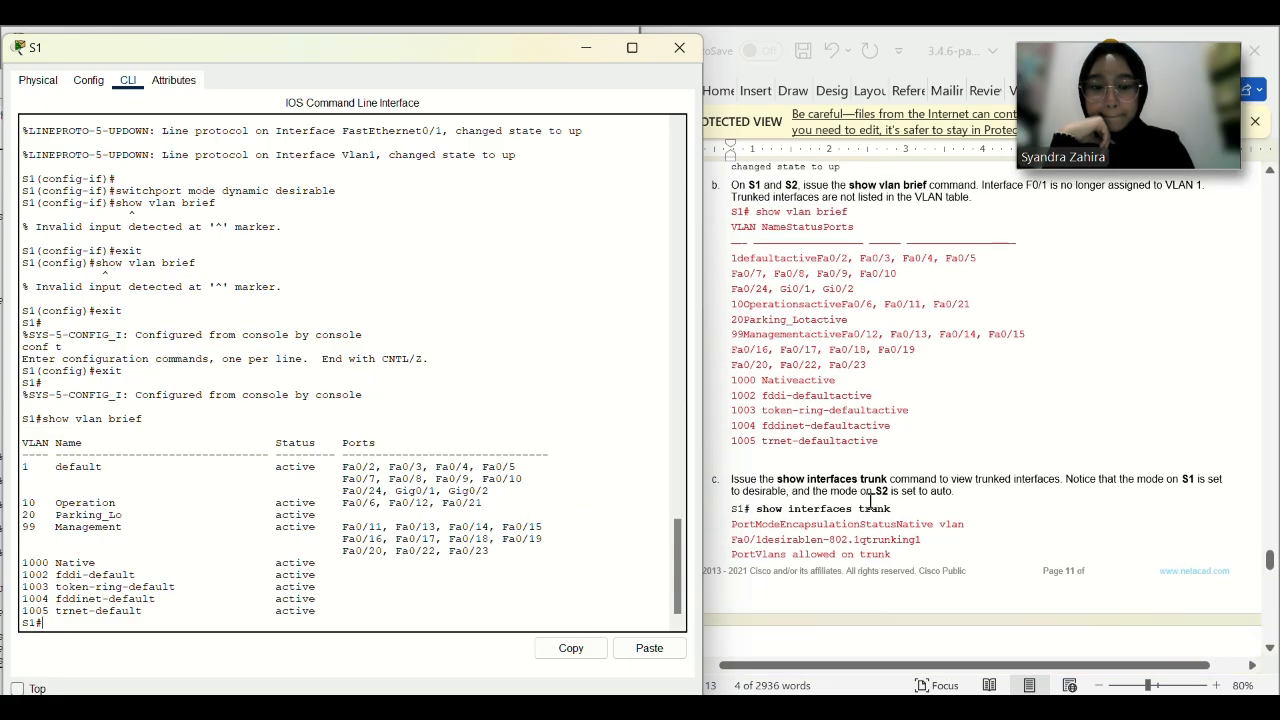
pyautogui.scroll(-1, 872, 500)
# Run show interfaces trunk on S1 to check F0/1's trunk status.
pyautogui.moveTo(890, 477); pyautogui.dragTo(771, 477)
pyautogui.hotkey('ctrl', 'c')
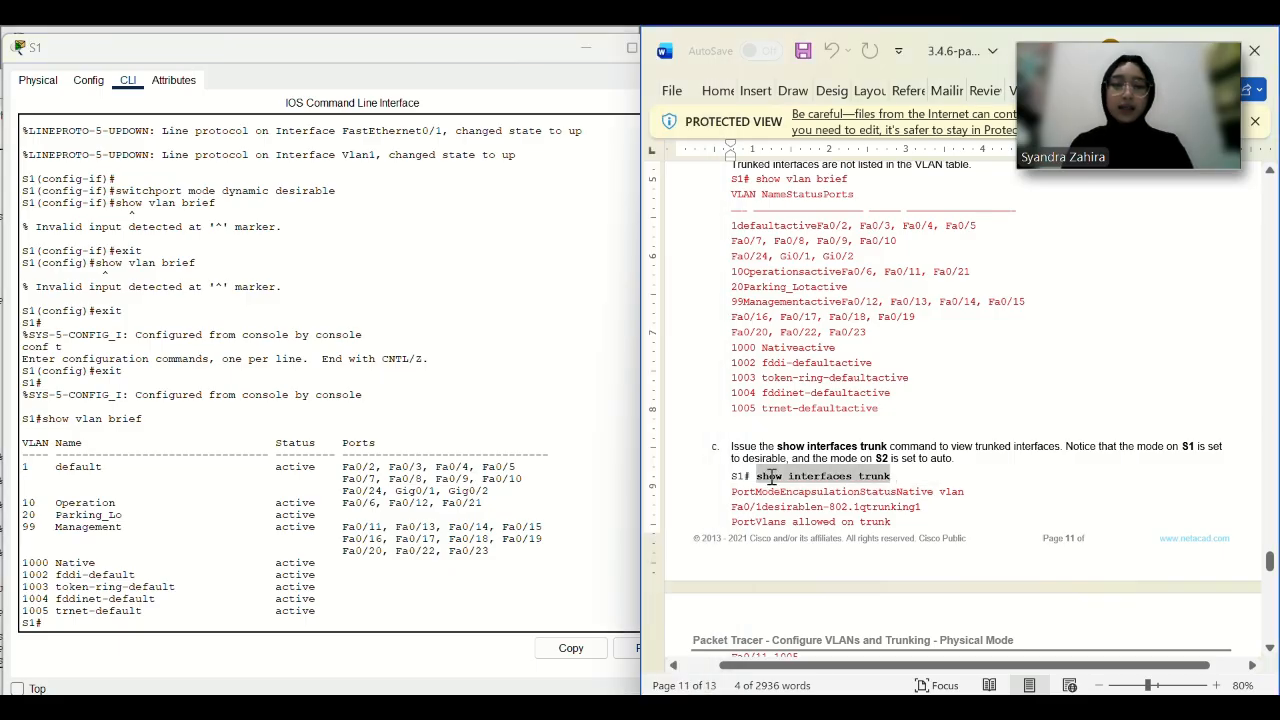
pyautogui.click(349, 628)
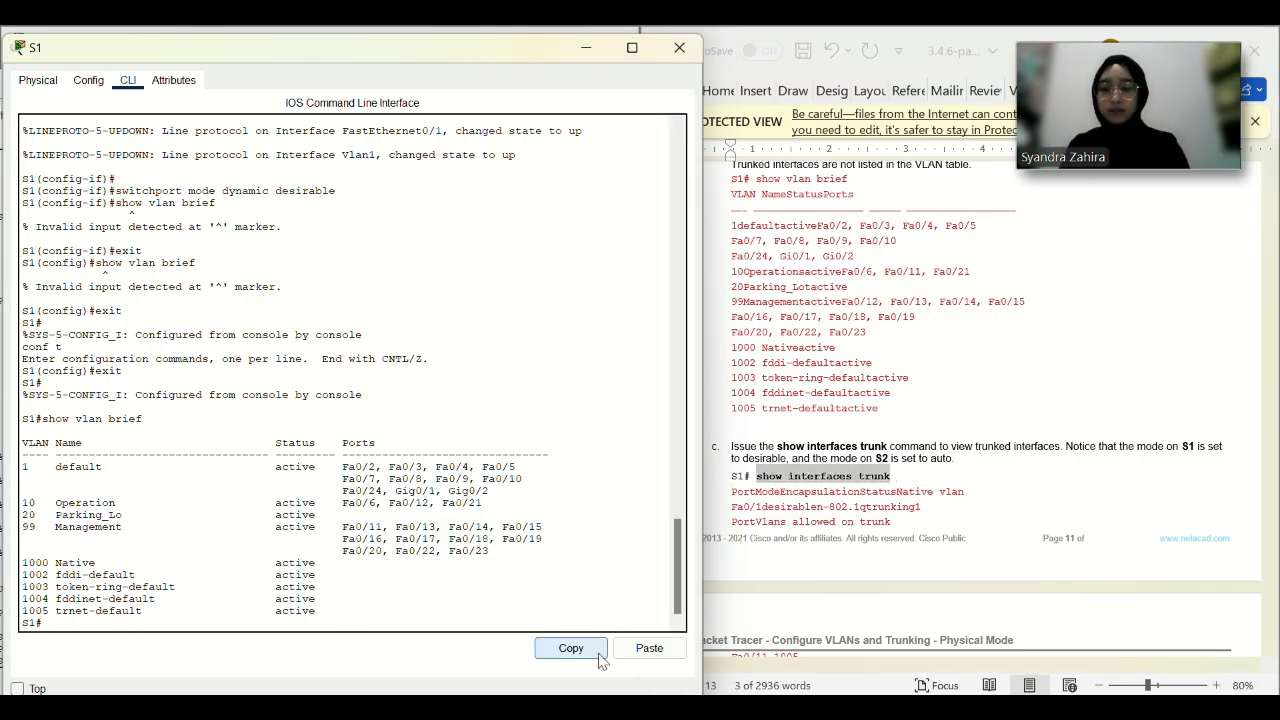
pyautogui.click(649, 648)
pyautogui.press('Return')
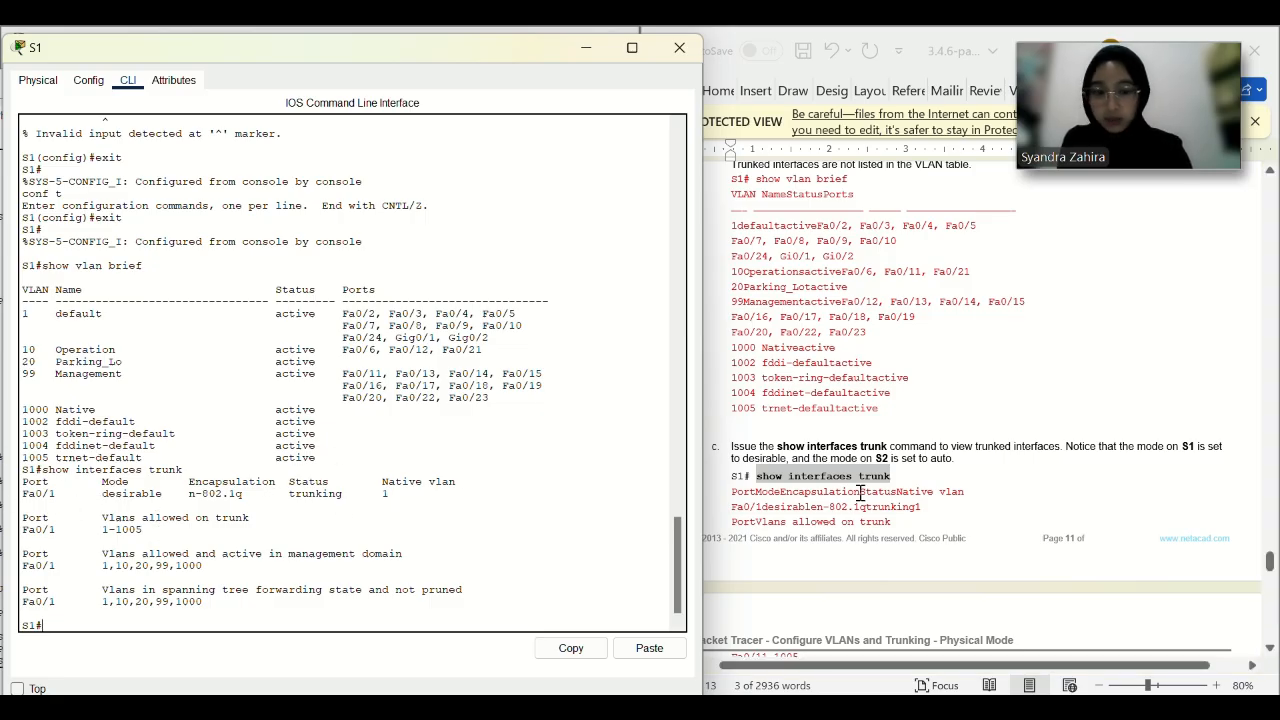
pyautogui.scroll(-5, 860, 492)
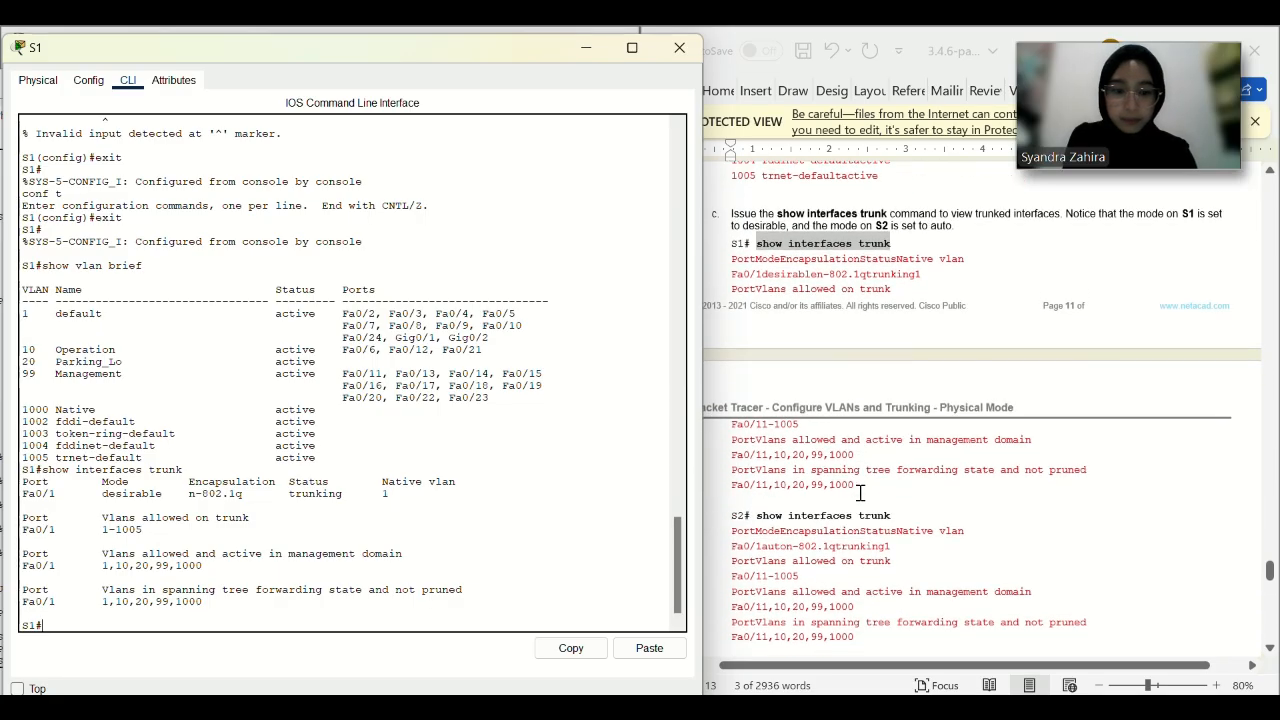
pyautogui.moveTo(490, 53); pyautogui.dragTo(569, 243)
pyautogui.scroll(12, 788, 305)
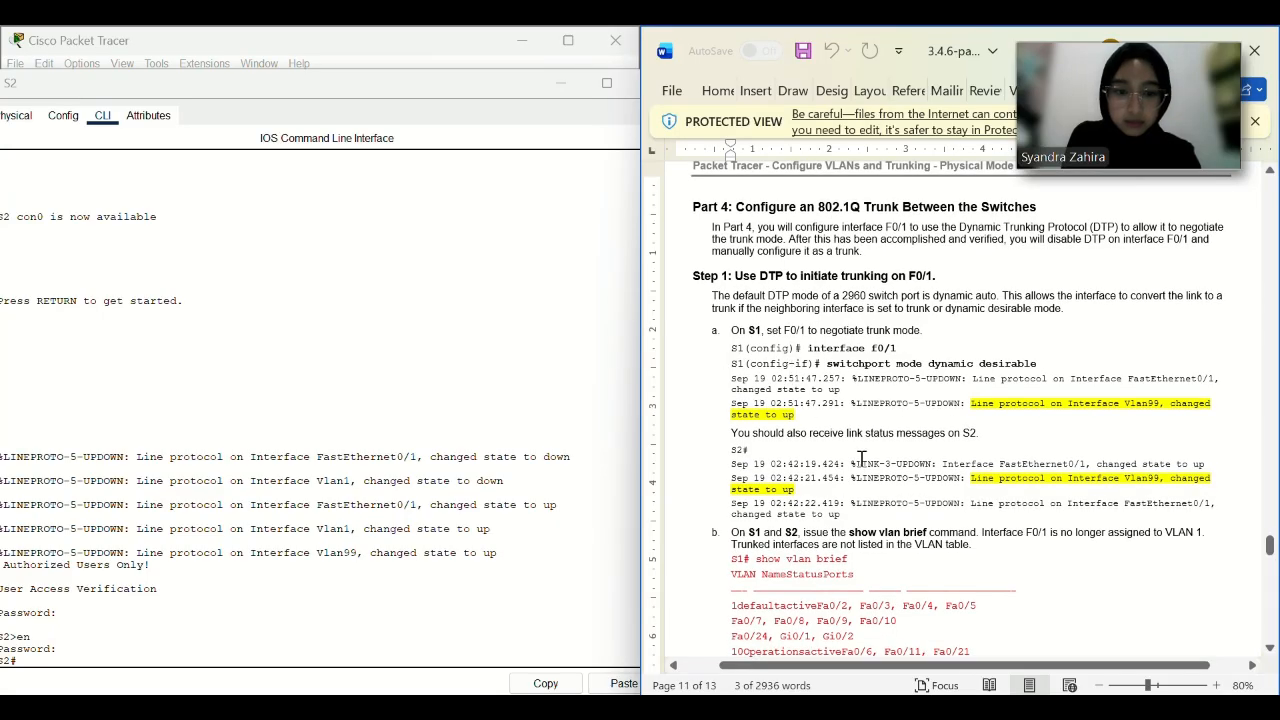
pyautogui.scroll(-6, 860, 458)
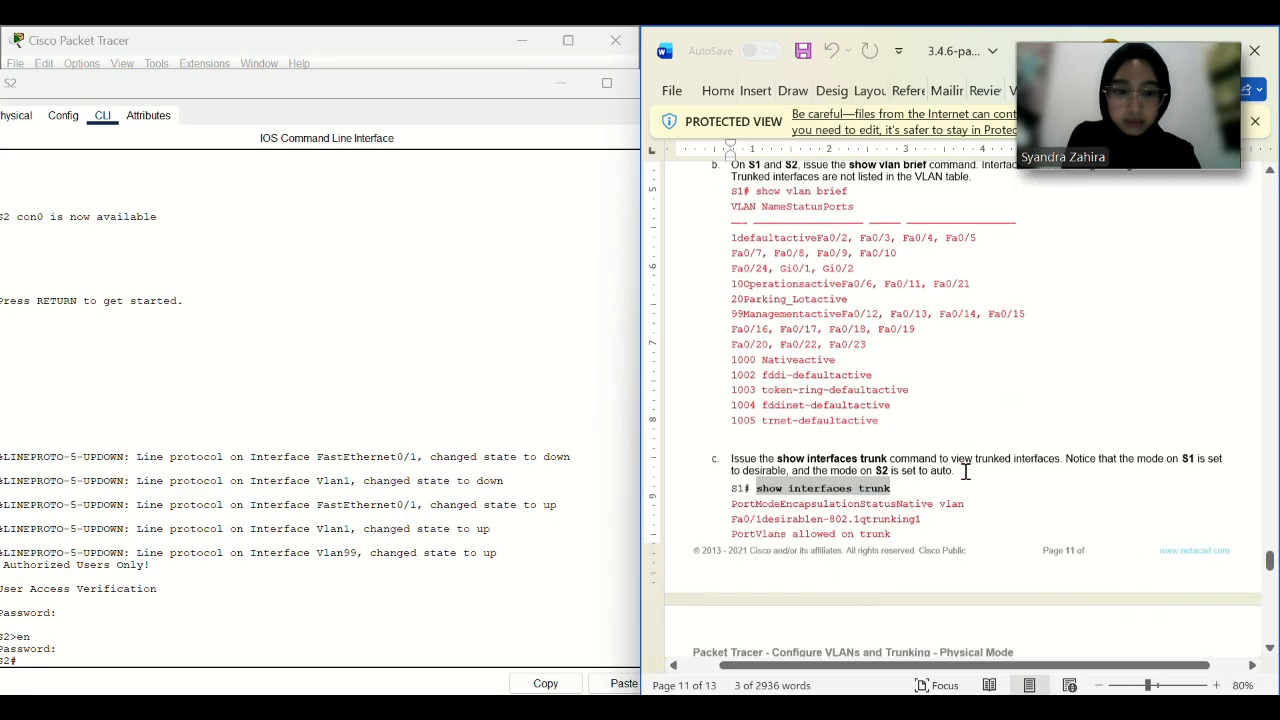
pyautogui.scroll(-3, 966, 470)
# Run show interfaces trunk on S2, showing Fa0/1 auto, 802.1q, native VLAN 1.
pyautogui.moveTo(900, 608); pyautogui.dragTo(772, 610)
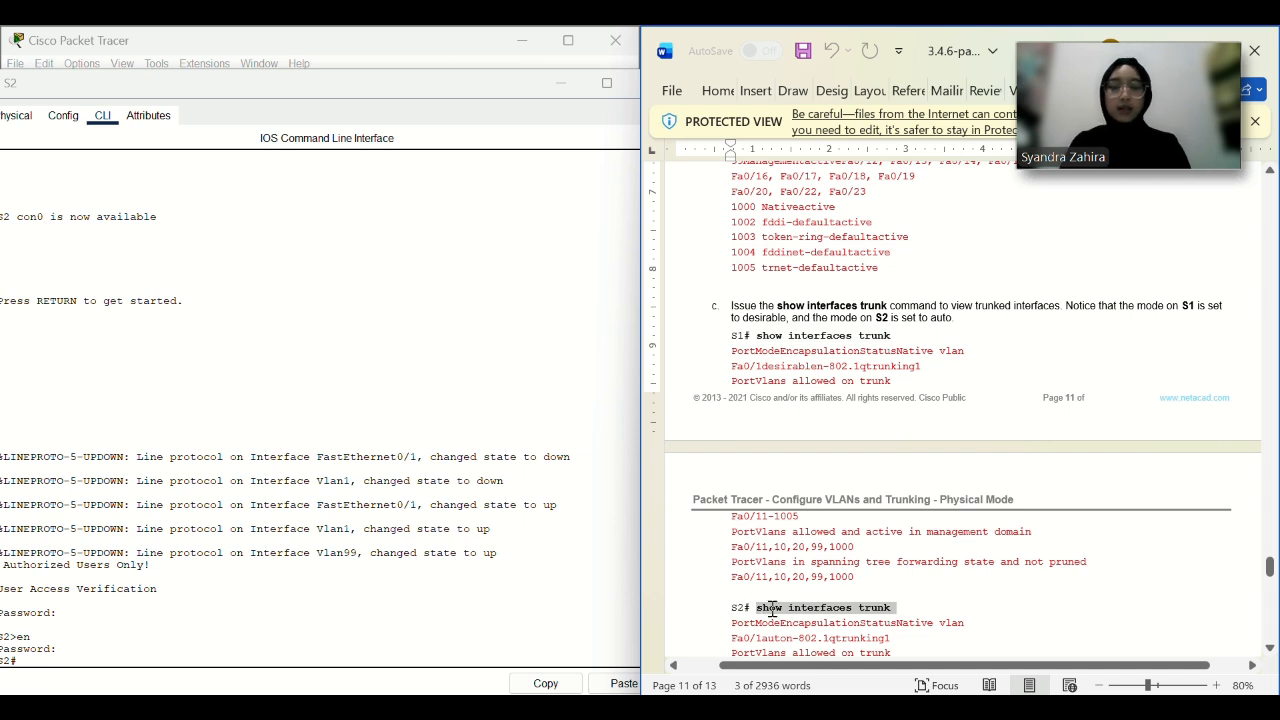
pyautogui.hotkey('ctrl', 'c')
pyautogui.click(615, 684)
pyautogui.press('Return')
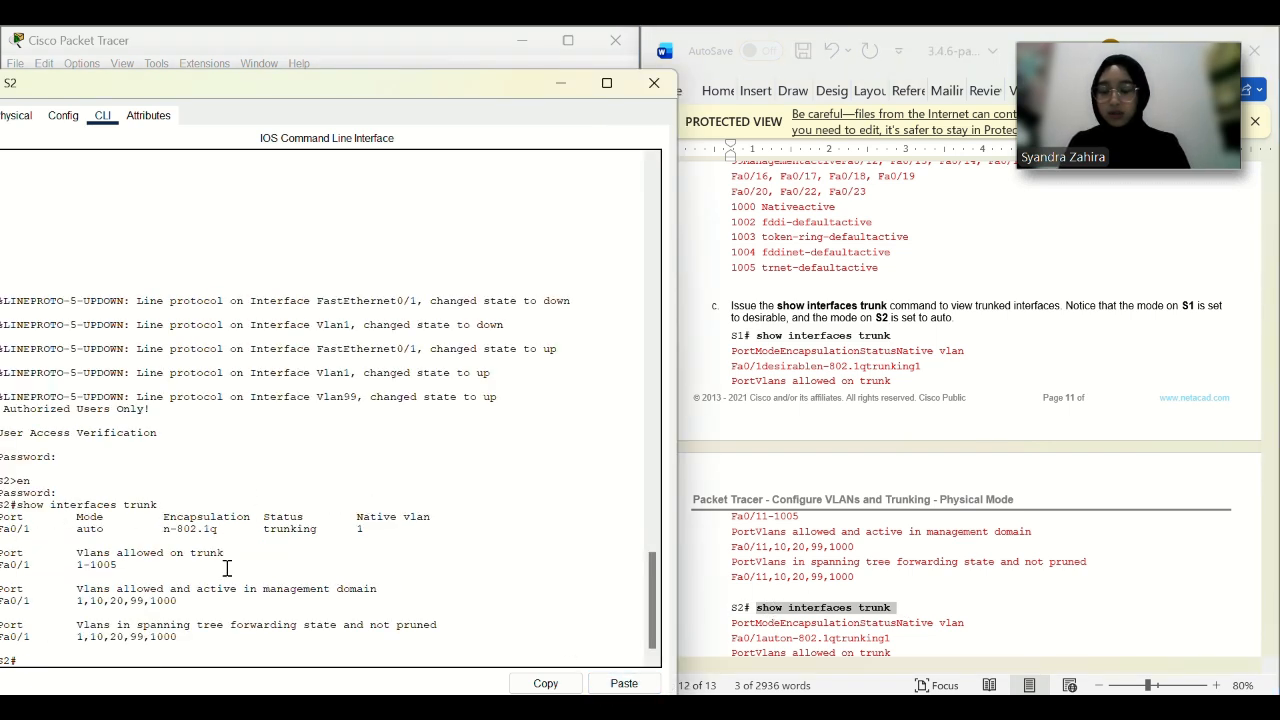
pyautogui.scroll(-8, 693, 323)
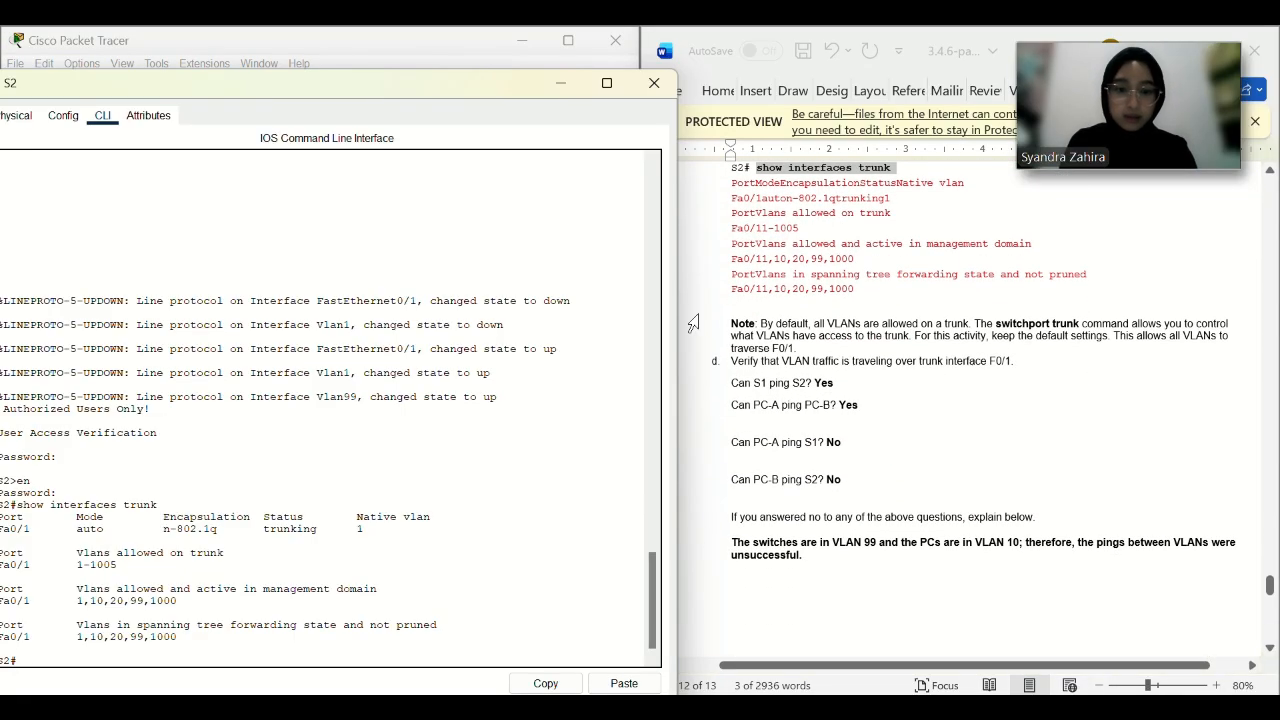
# Ping 192.168.1.12 from S1 twice, getting 3/5 then 5/5 replies.
pyautogui.moveTo(398, 91); pyautogui.dragTo(456, 220)
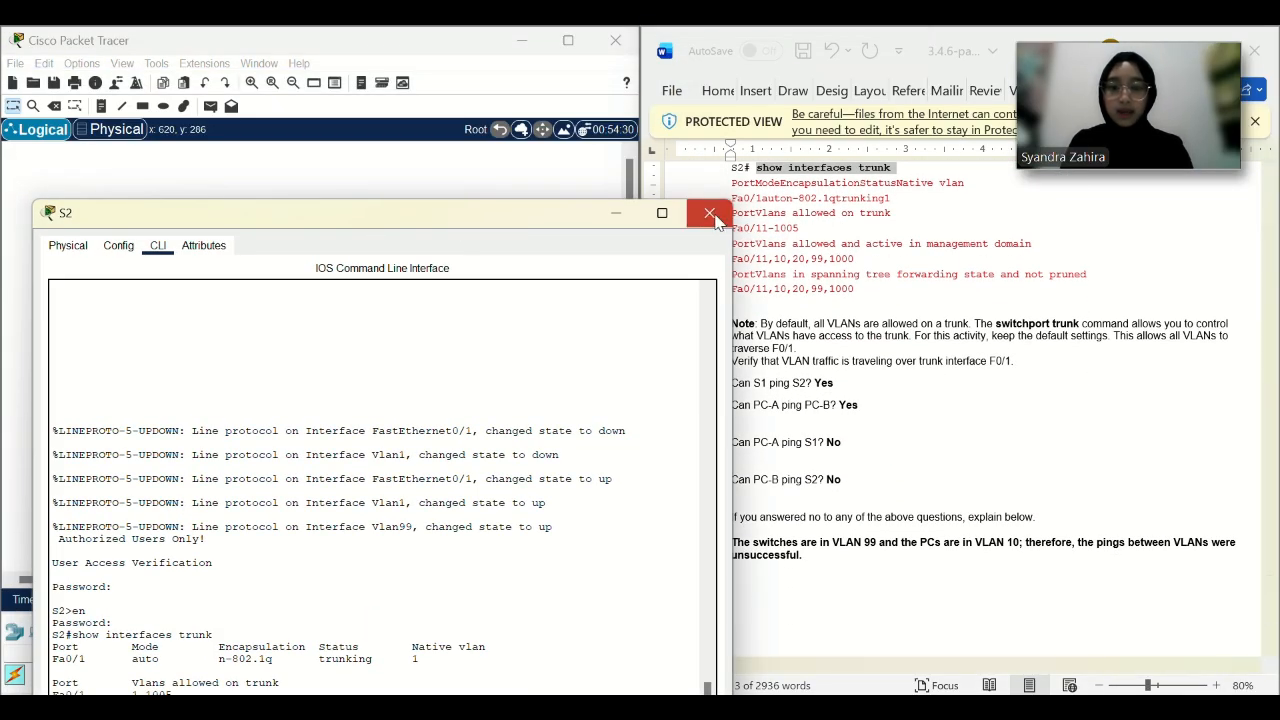
pyautogui.click(713, 215)
pyautogui.scroll(-1, 845, 420)
pyautogui.click(213, 352)
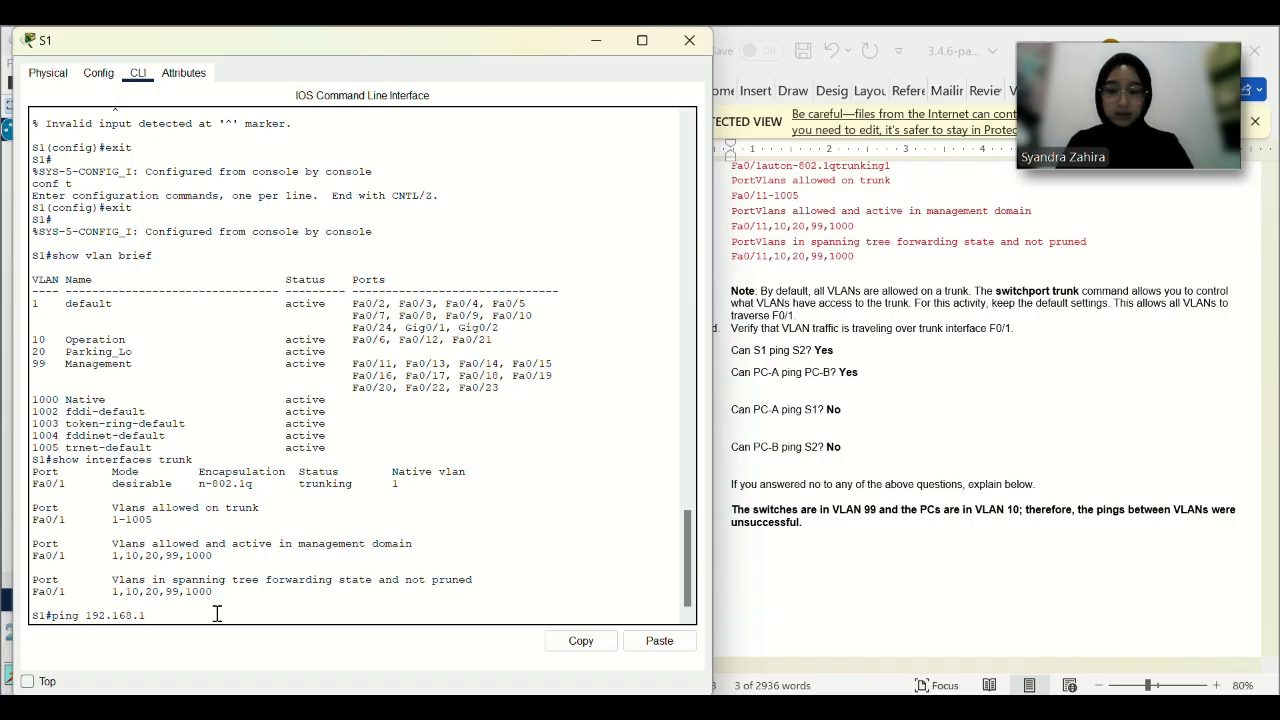
pyautogui.press('Return')
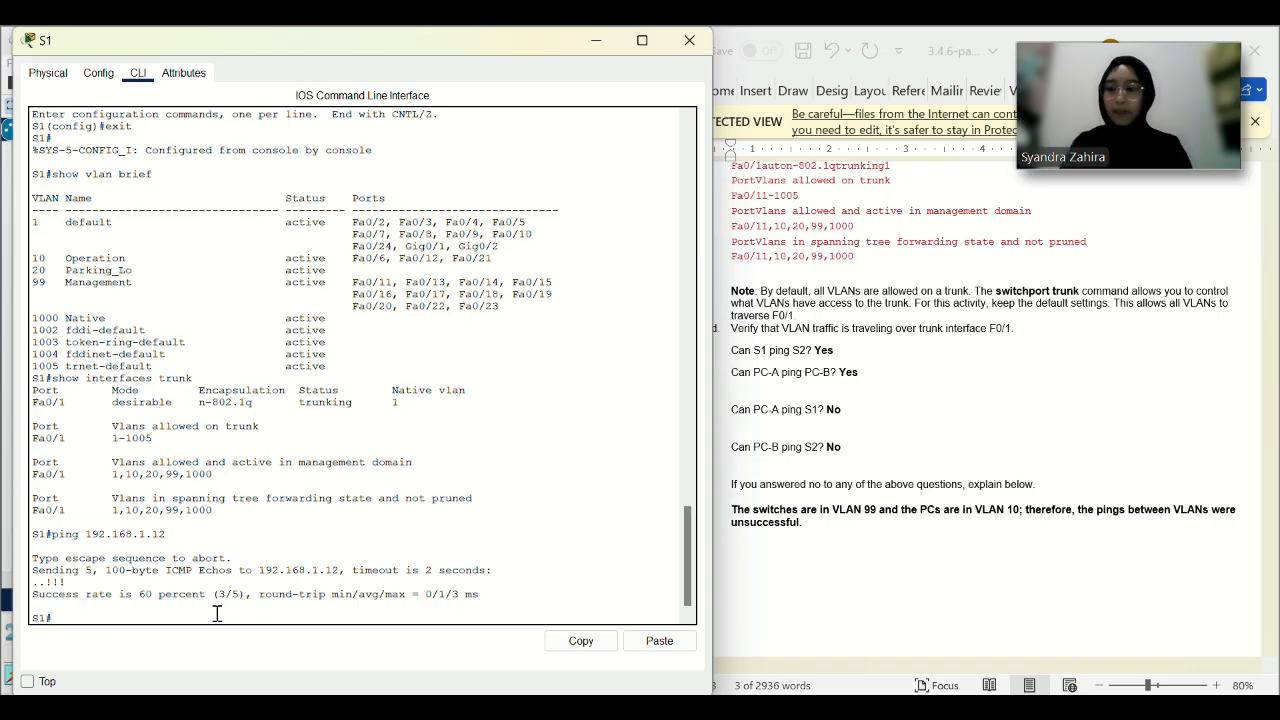
pyautogui.press('Up')
pyautogui.press('Return')
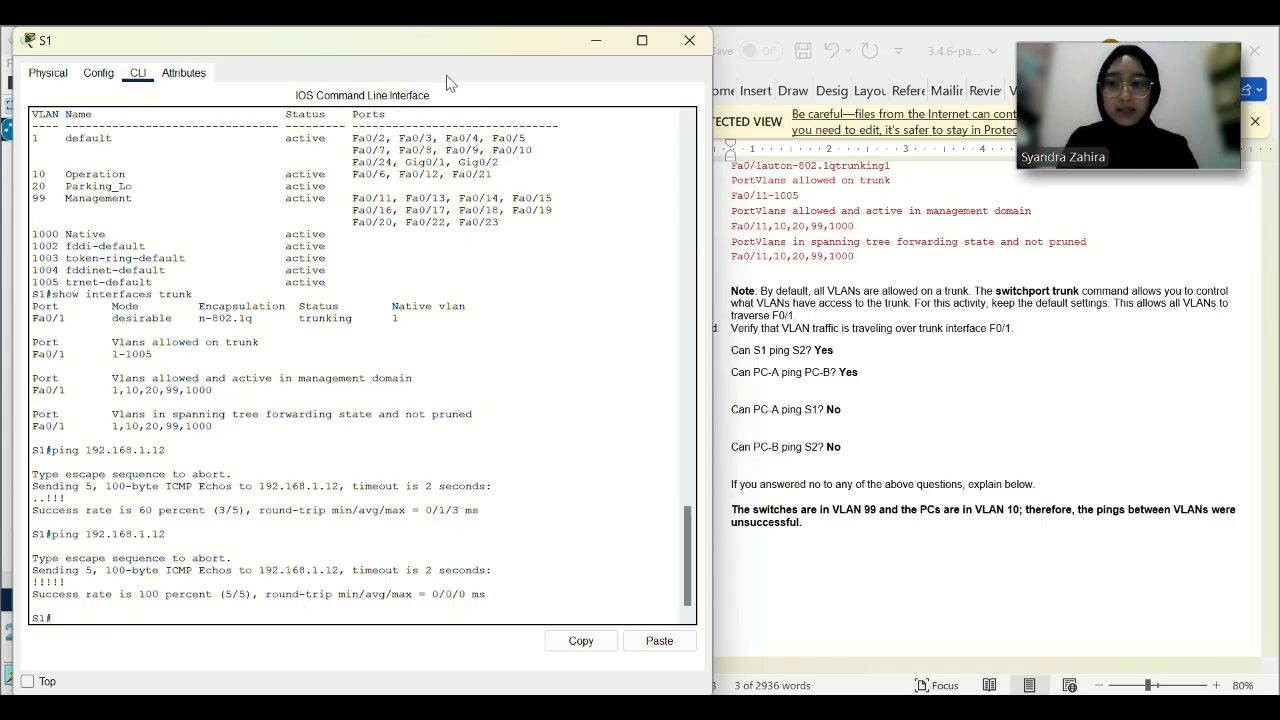
pyautogui.moveTo(400, 42); pyautogui.dragTo(436, 172)
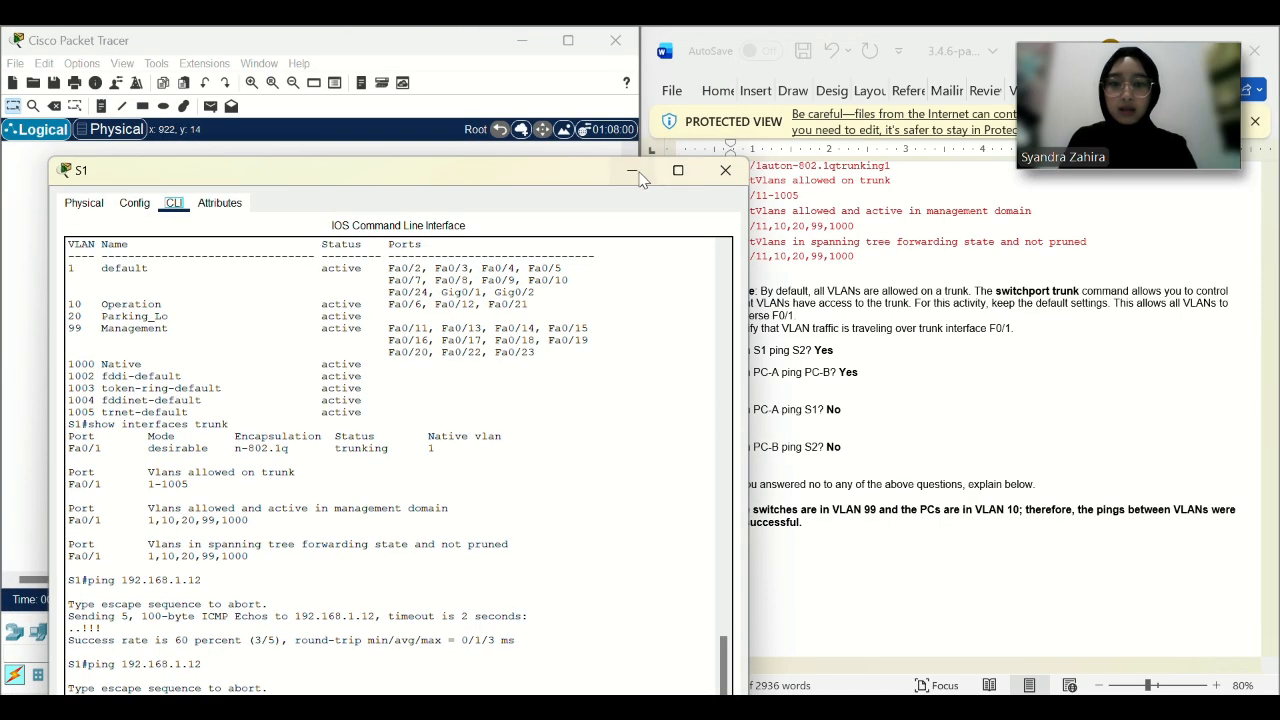
pyautogui.click(725, 170)
# From PC-A's command prompt, ping 192.168.10.4 (replies) and 192.168.10.5 (times out).
pyautogui.click(97, 362)
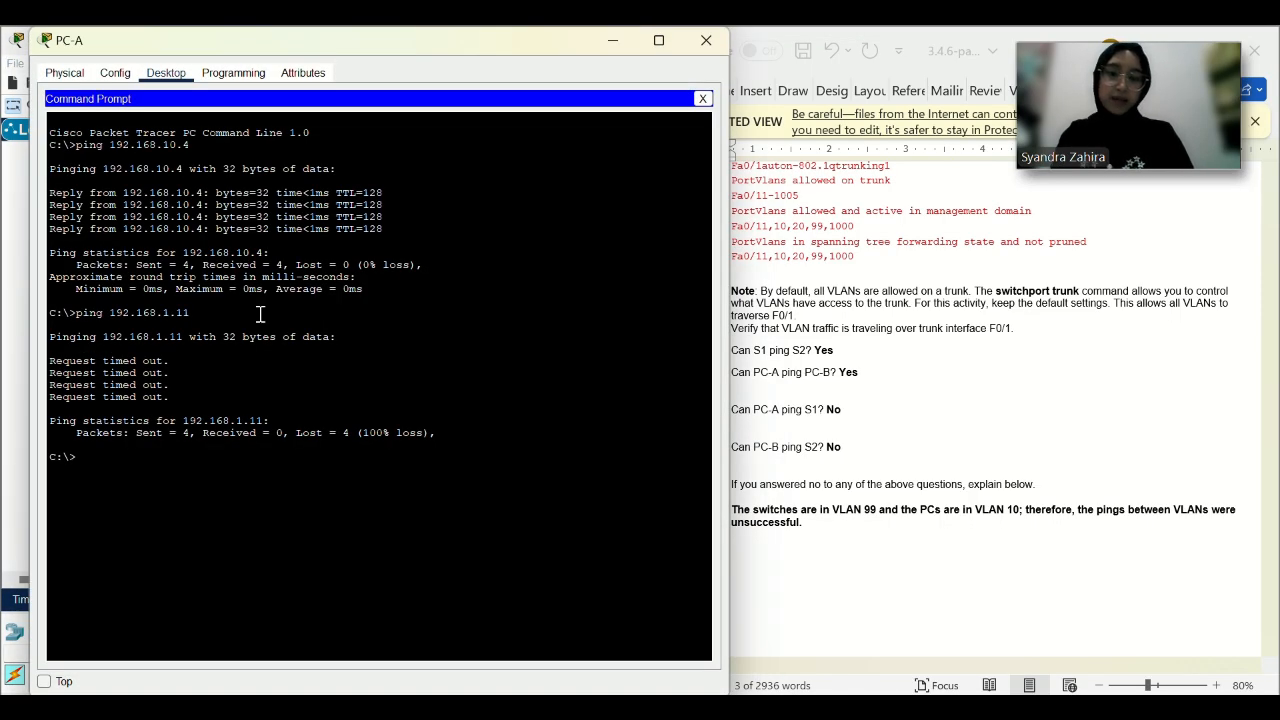
pyautogui.press('Up')
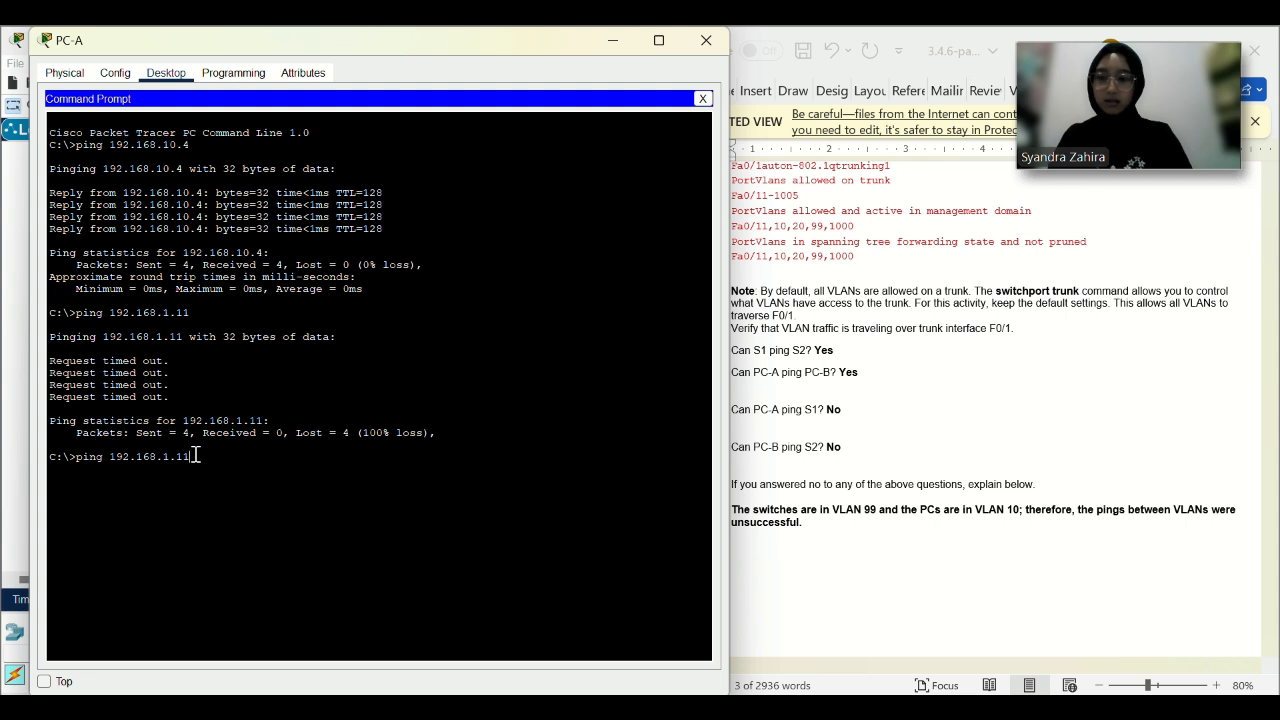
pyautogui.press('Return')
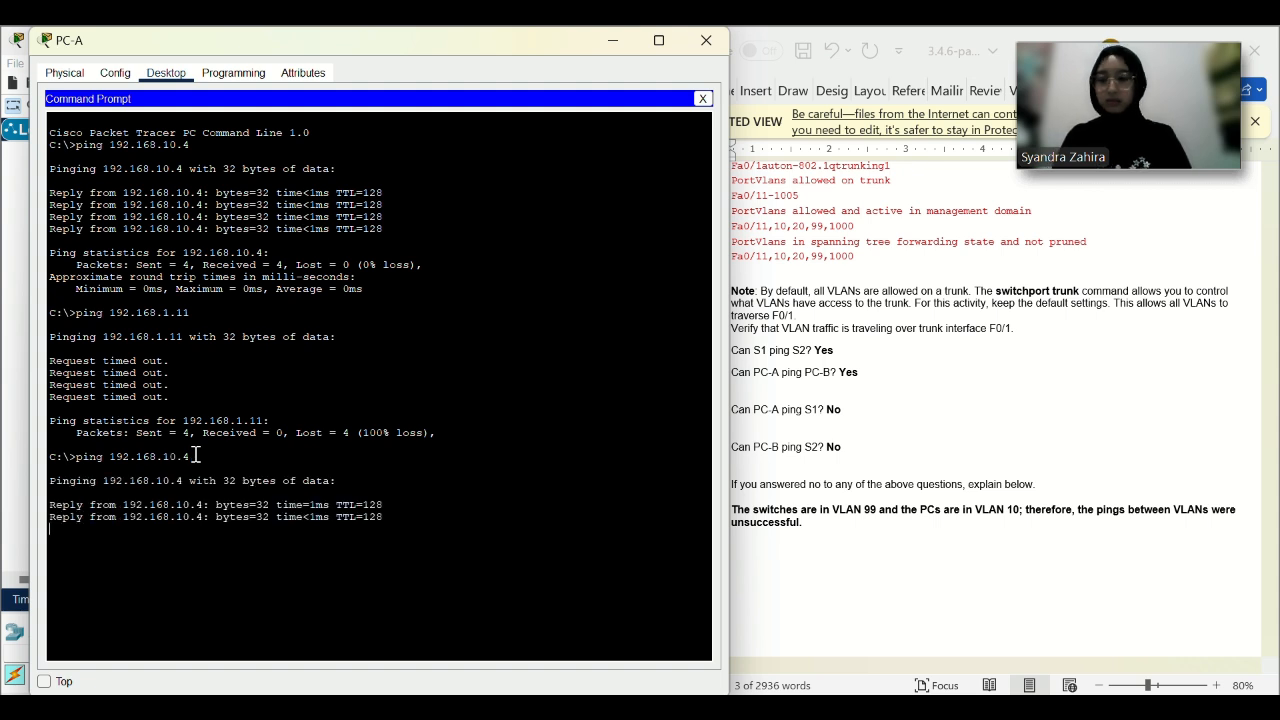
pyautogui.press('Up')
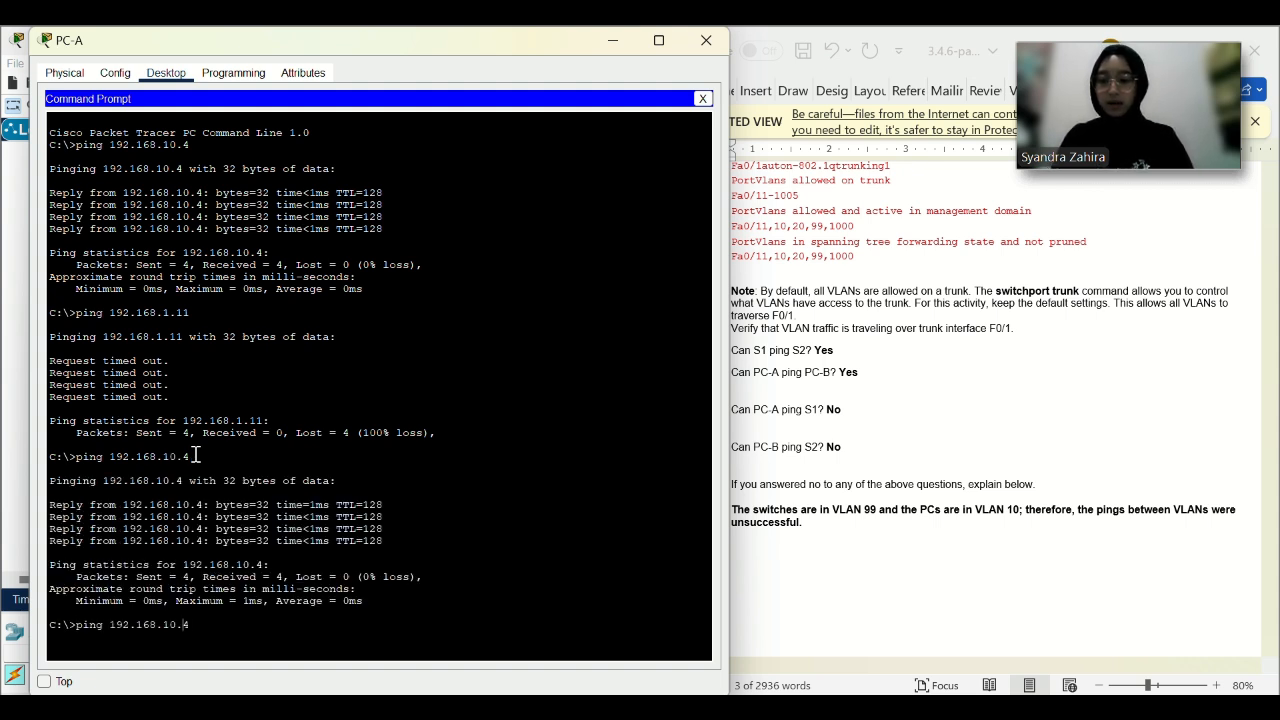
pyautogui.write('5')
pyautogui.press('Return')
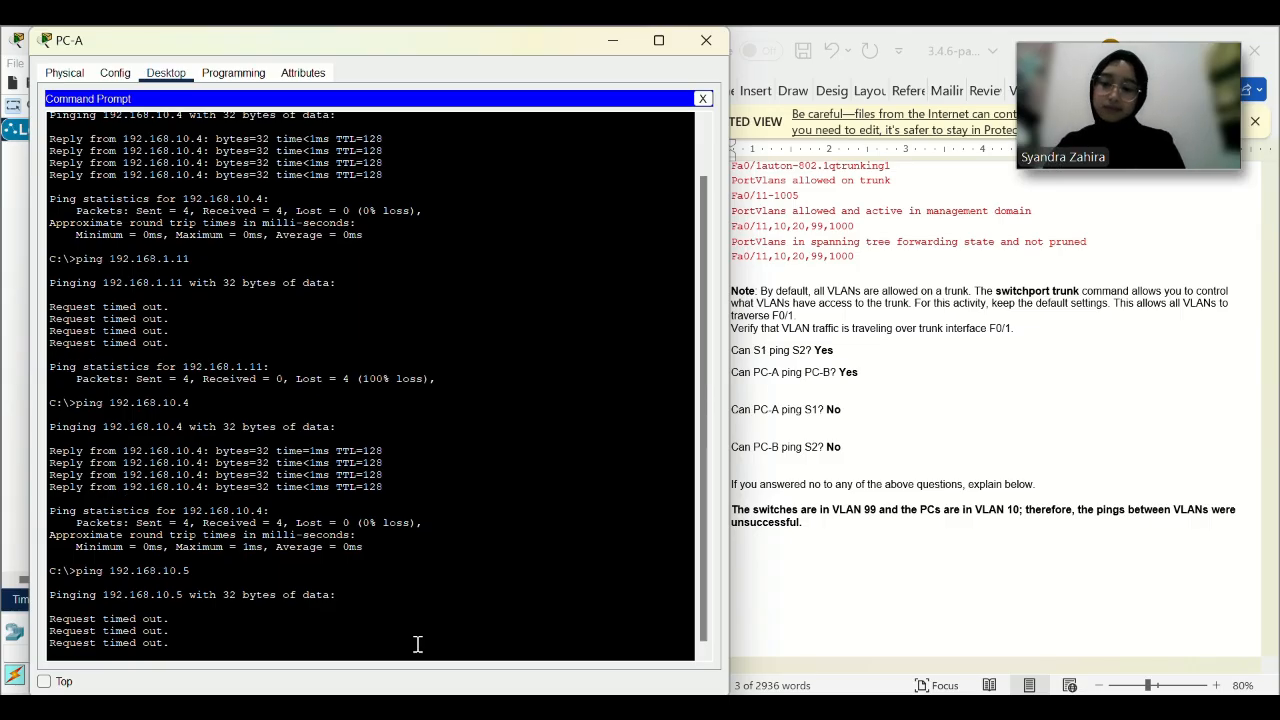
# Ping 192.168.1.11 from PC-A (times out), minimize PC-A and open PC-B's command prompt.
pyautogui.press('Up')
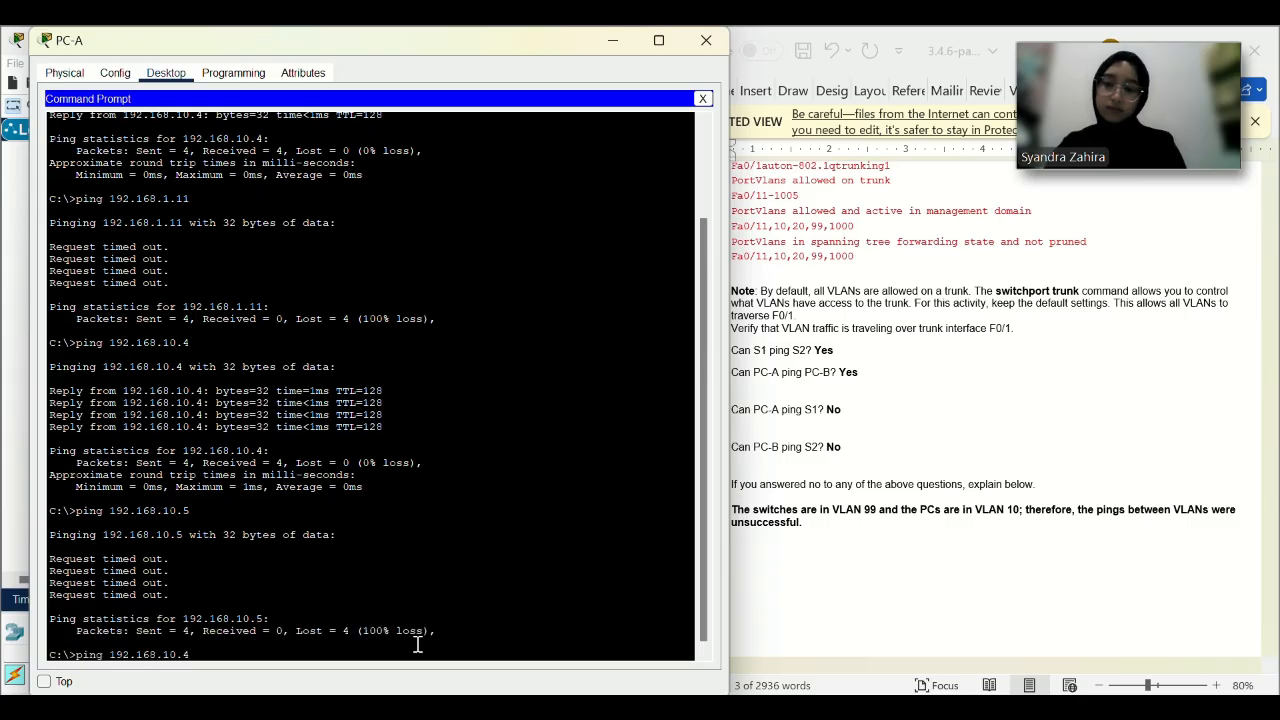
pyautogui.press('Return')
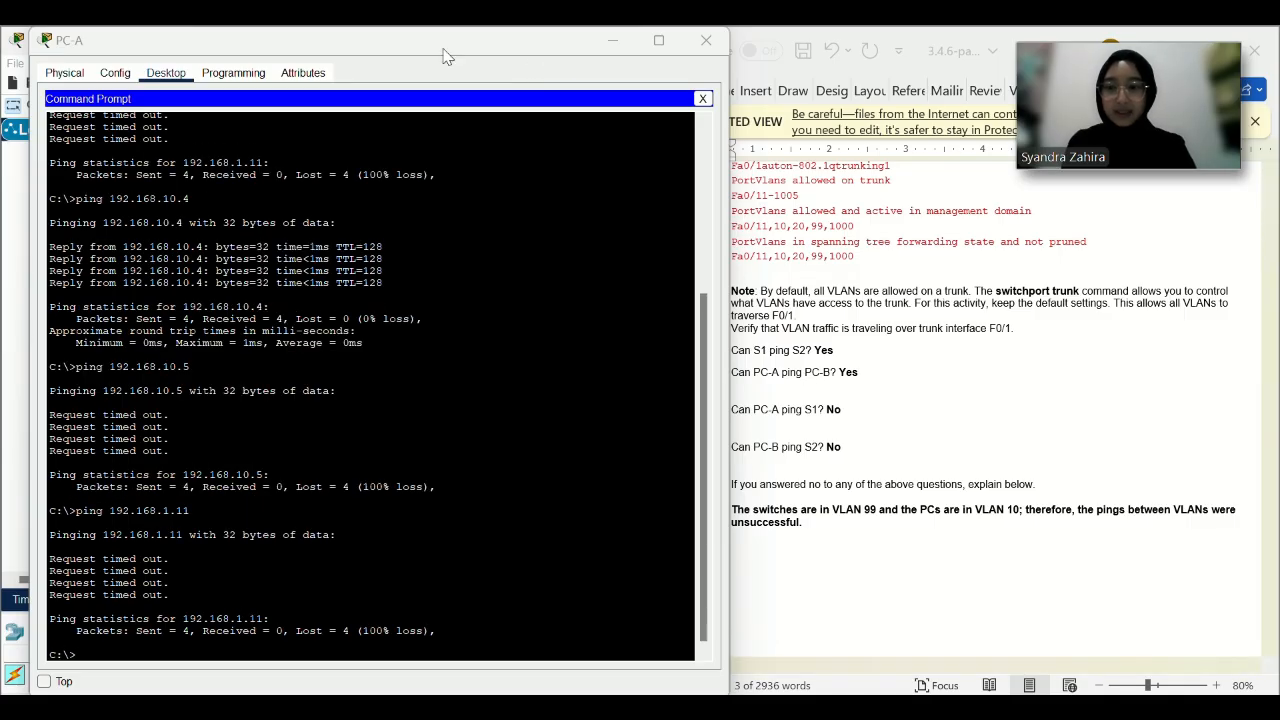
pyautogui.moveTo(442, 45); pyautogui.dragTo(422, 186)
pyautogui.click(591, 182)
pyautogui.click(482, 385)
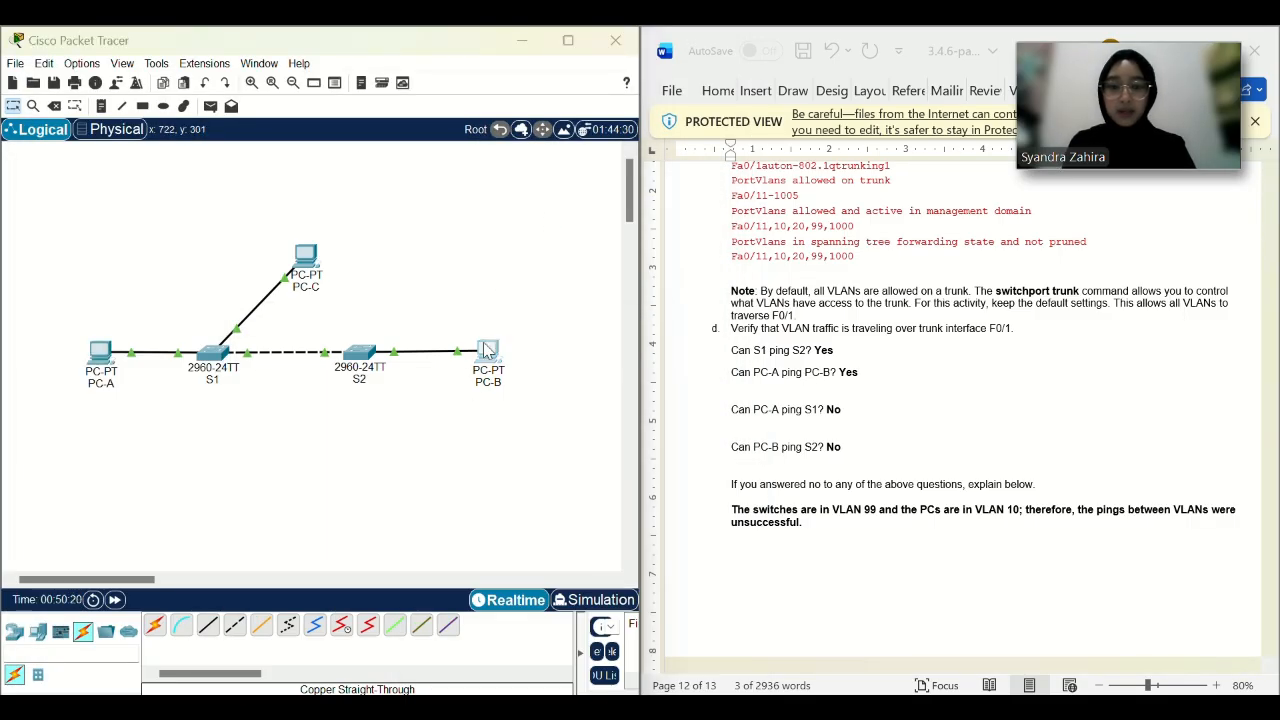
# Ping 192.168.1.12 from PC-B (100% loss), review the results, and minimize PC-B's window.
pyautogui.press('Up')
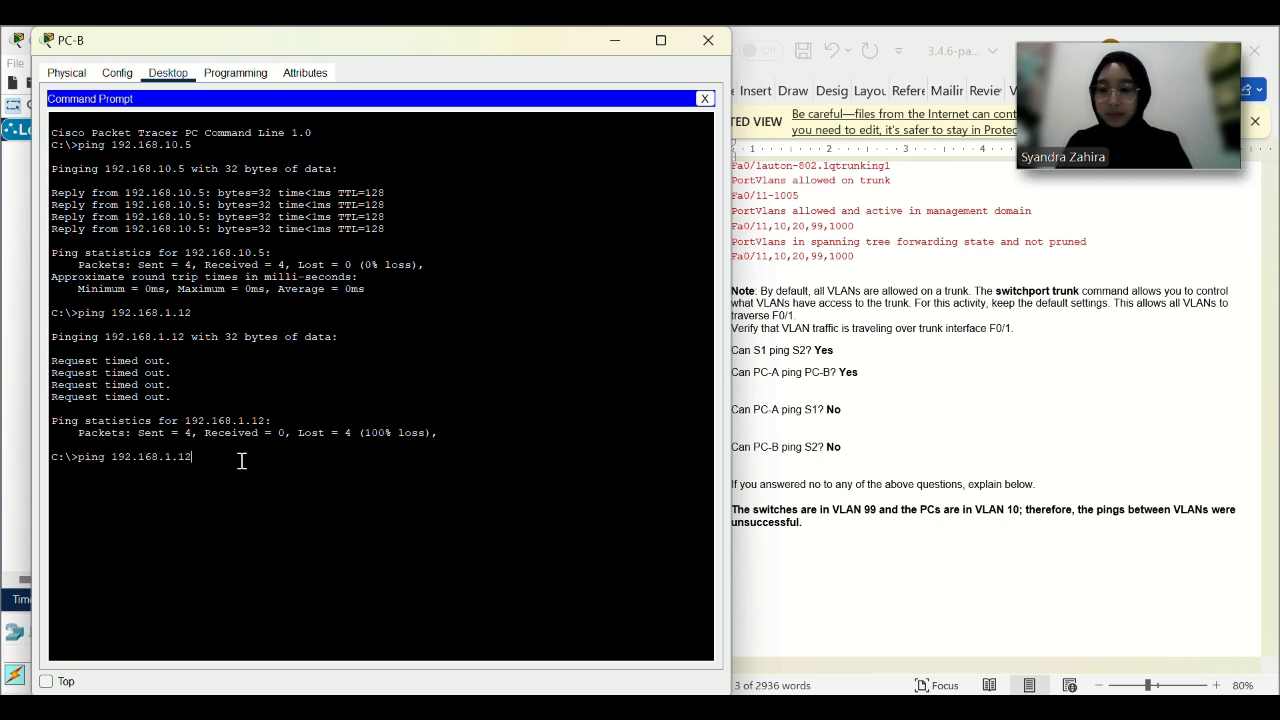
pyautogui.press('Return')
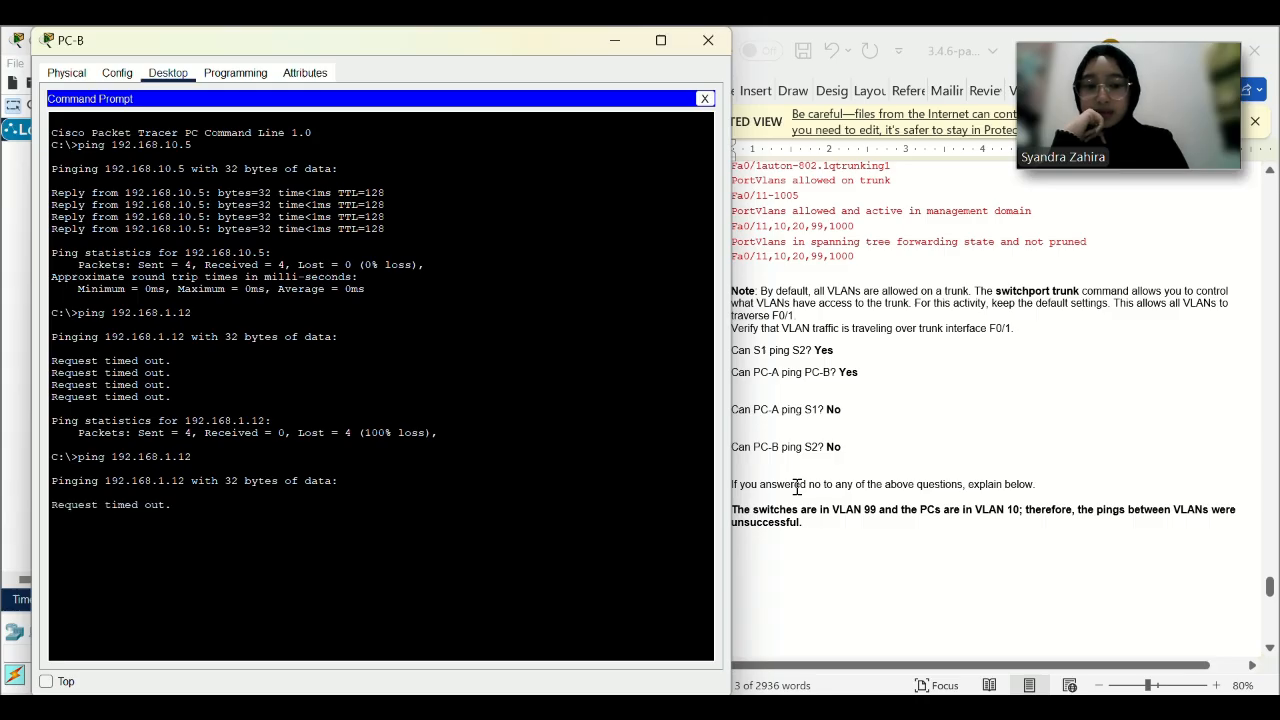
pyautogui.scroll(-10, 797, 486)
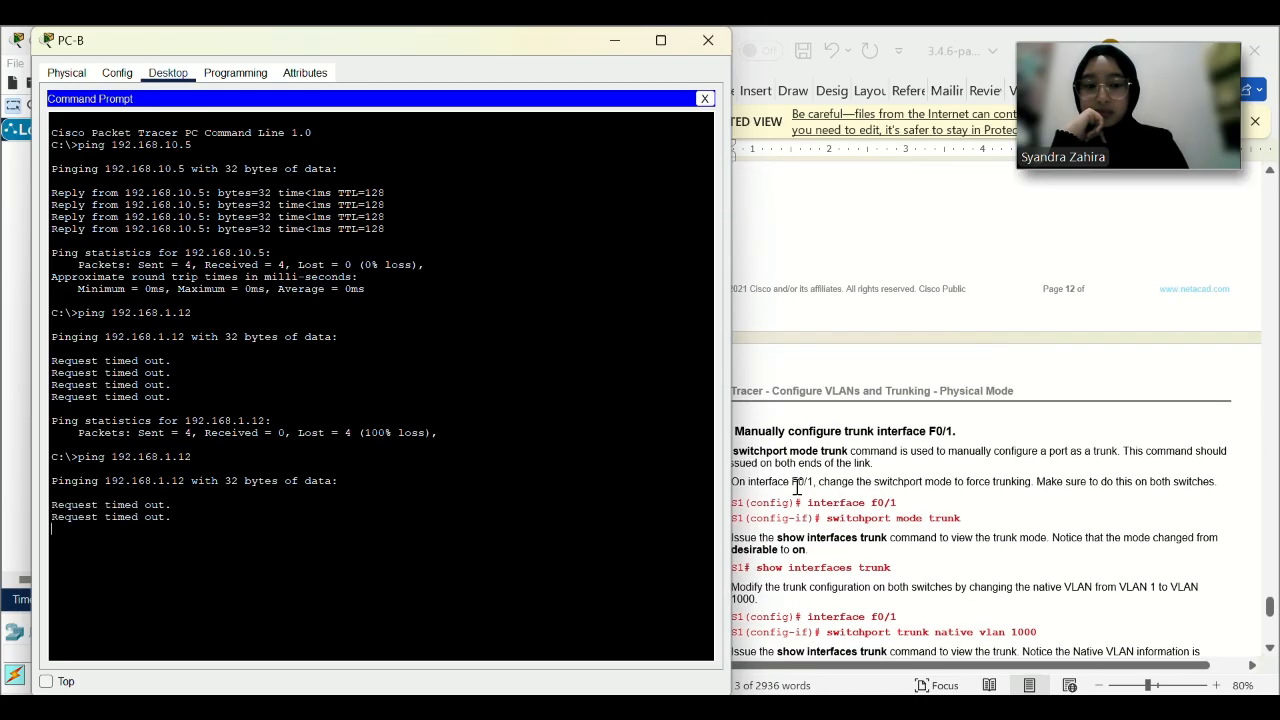
pyautogui.scroll(1, 797, 486)
pyautogui.moveTo(424, 50); pyautogui.dragTo(441, 181)
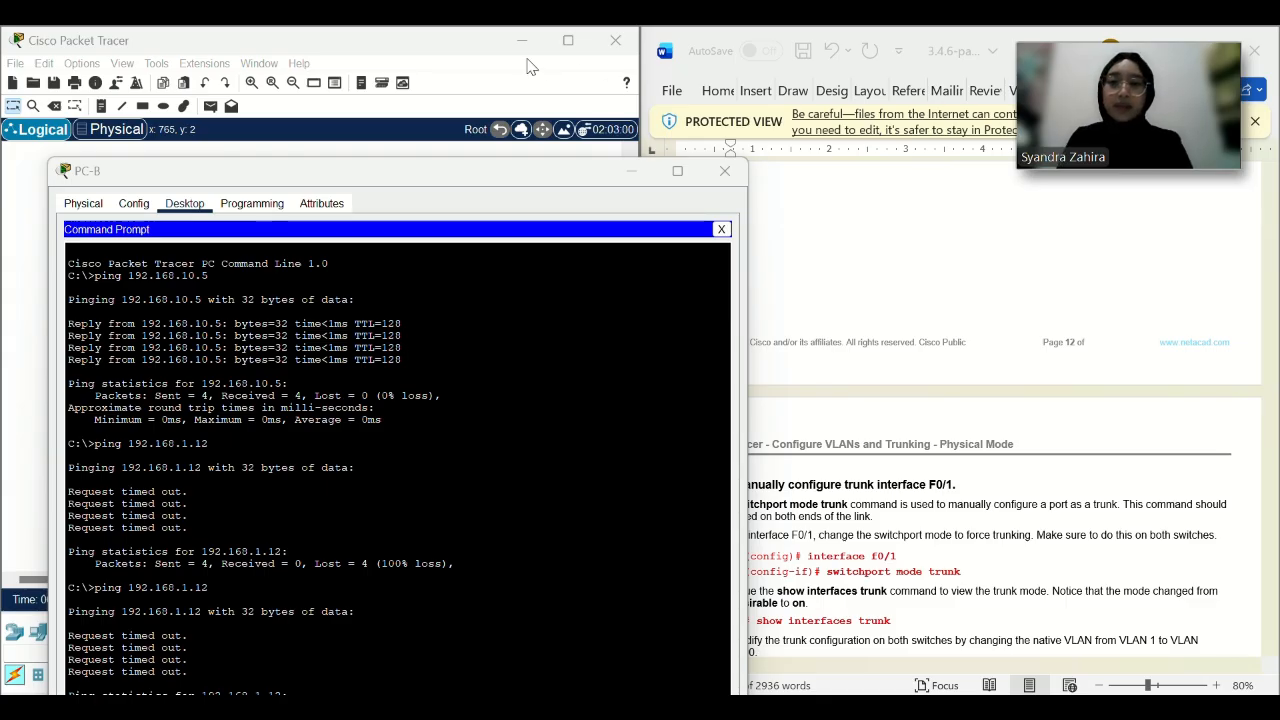
pyautogui.moveTo(516, 171); pyautogui.dragTo(493, 118)
pyautogui.scroll(-2, 845, 452)
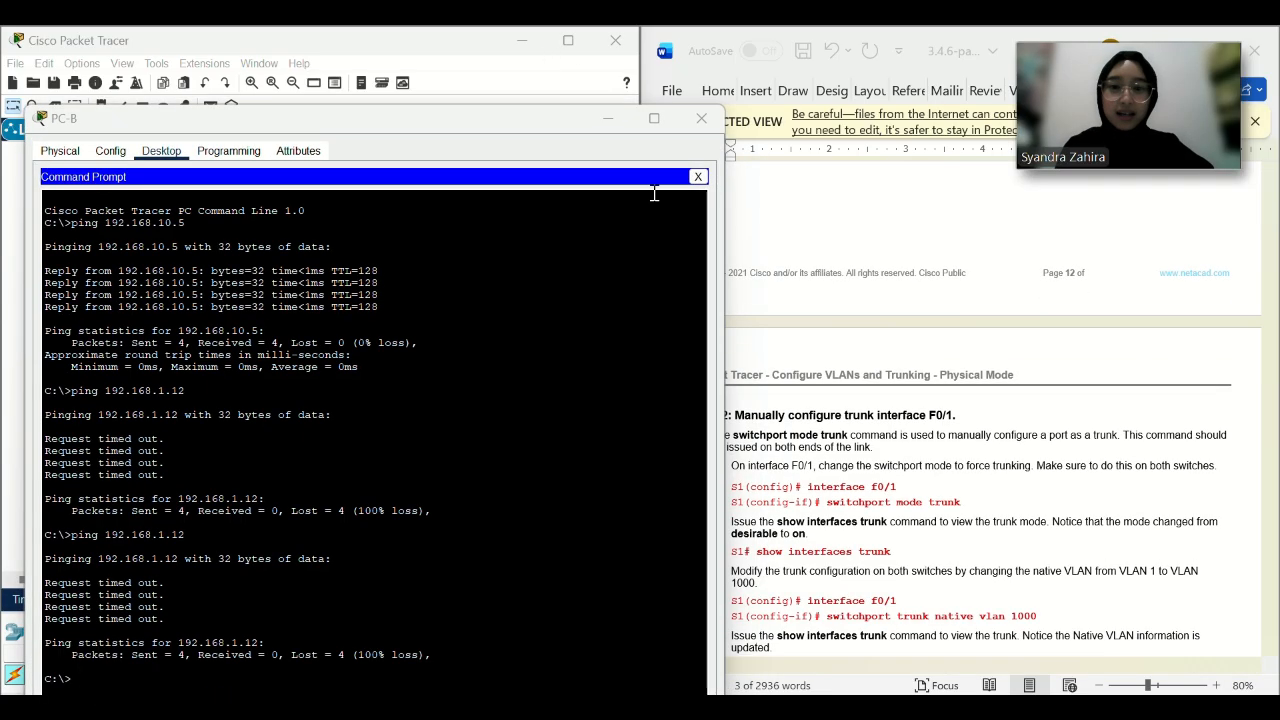
pyautogui.click(608, 118)
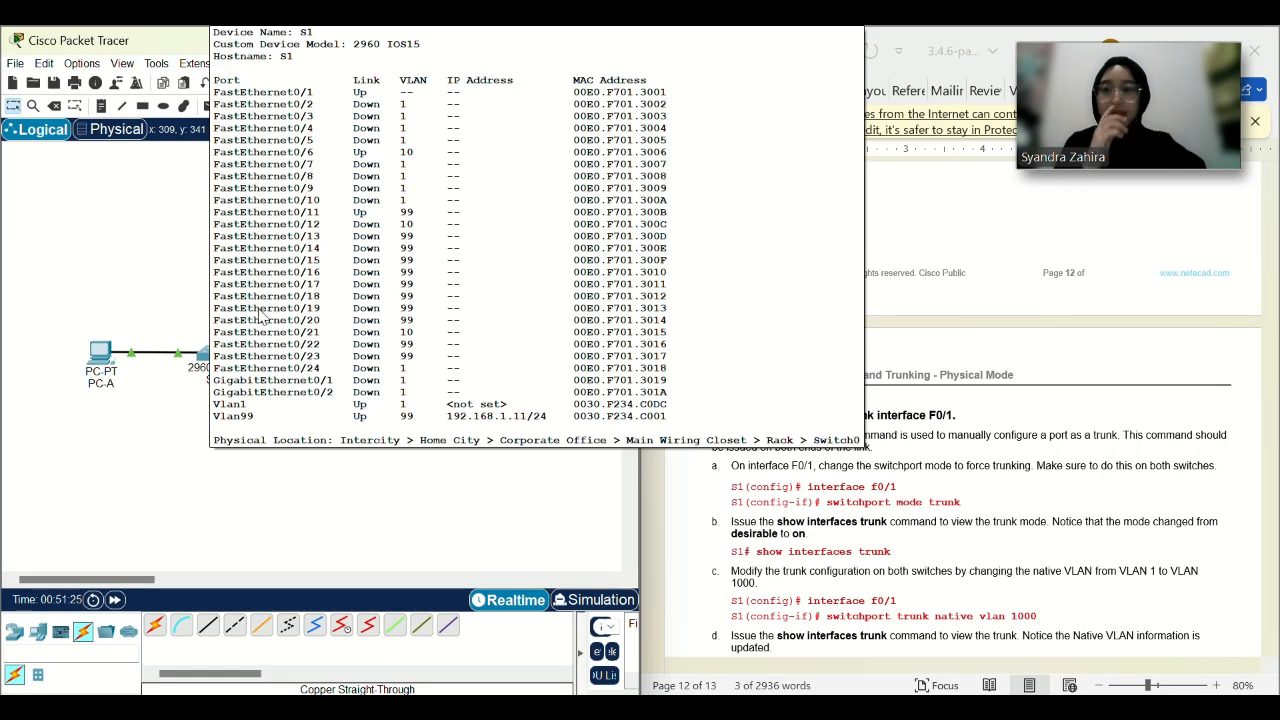
# In S1's CLI, enter global configuration mode and select interface FastEthernet0/1.
pyautogui.click(208, 360)
pyautogui.scroll(-3, 908, 364)
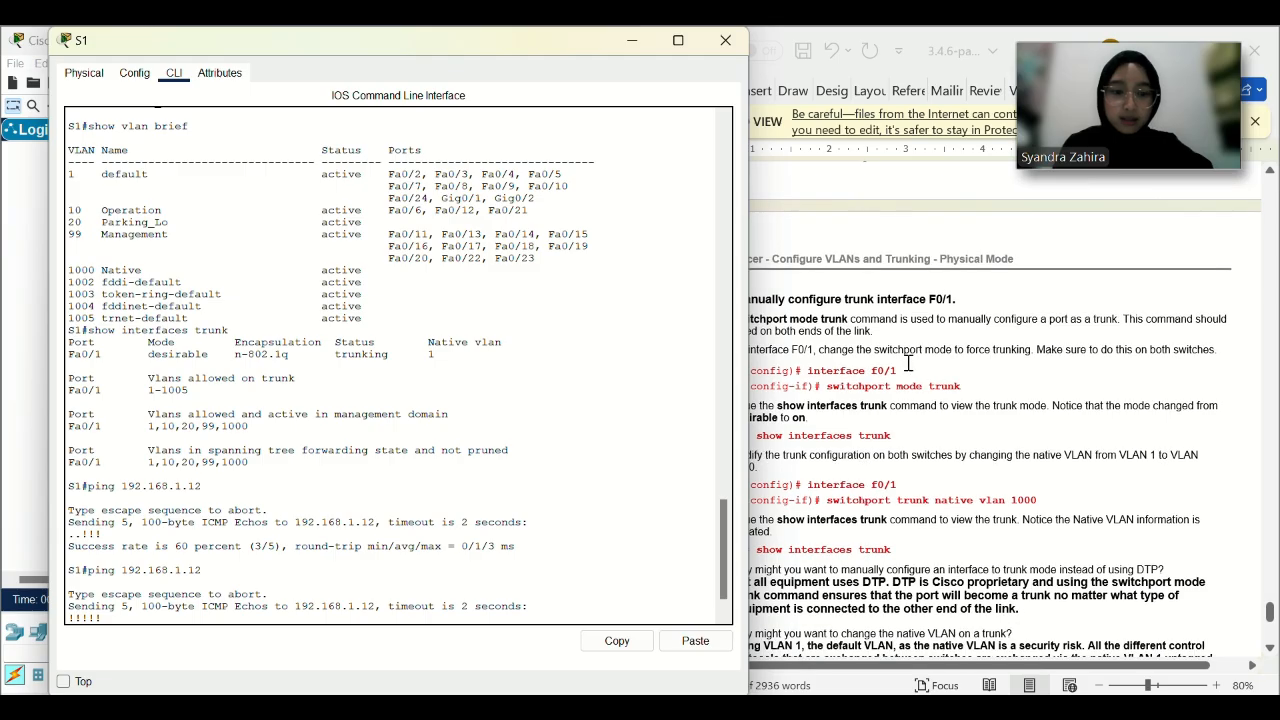
pyautogui.click(893, 380)
pyautogui.moveTo(898, 371); pyautogui.dragTo(807, 371)
pyautogui.hotkey('ctrl', 'c')
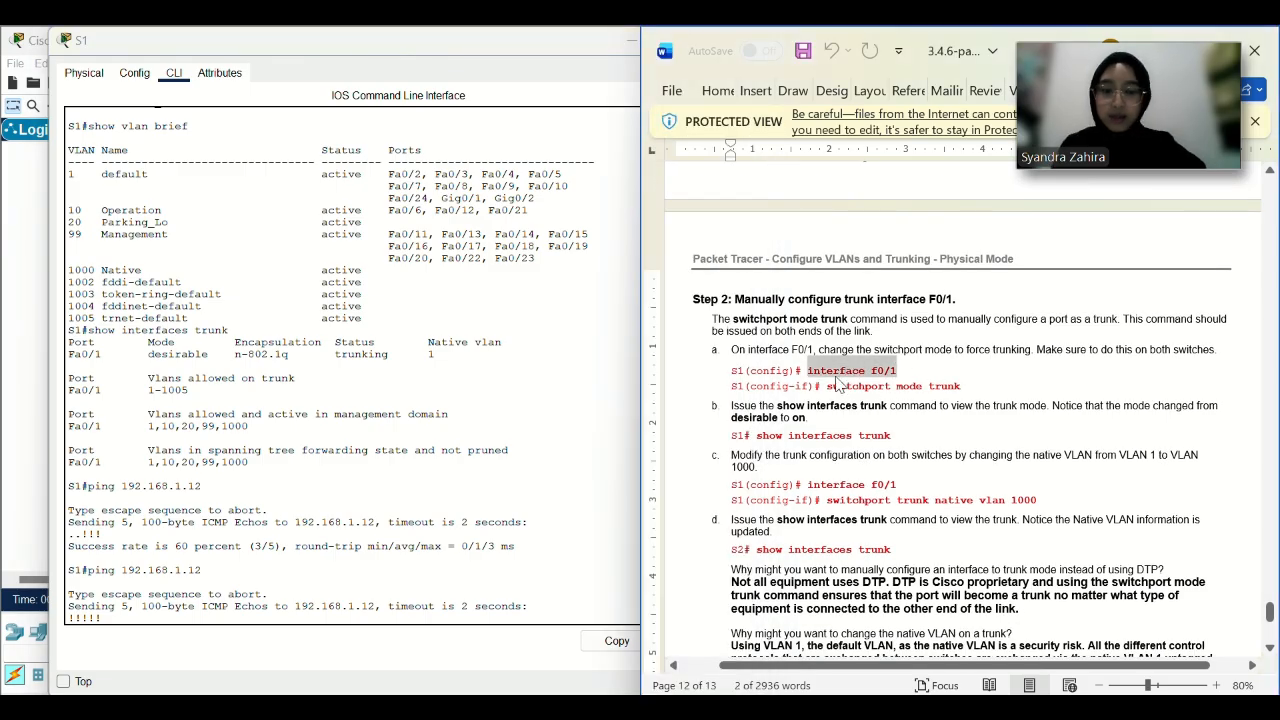
pyautogui.moveTo(424, 40); pyautogui.dragTo(384, 37)
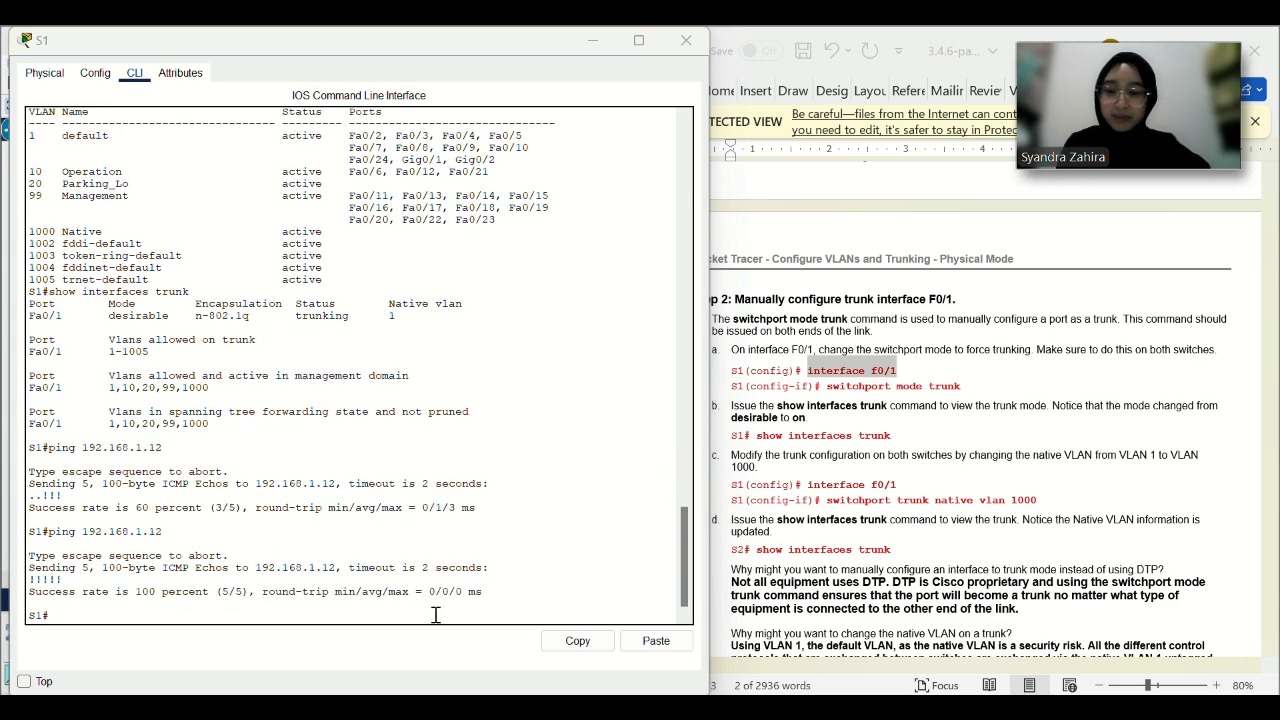
pyautogui.click(656, 640)
pyautogui.press('Return')
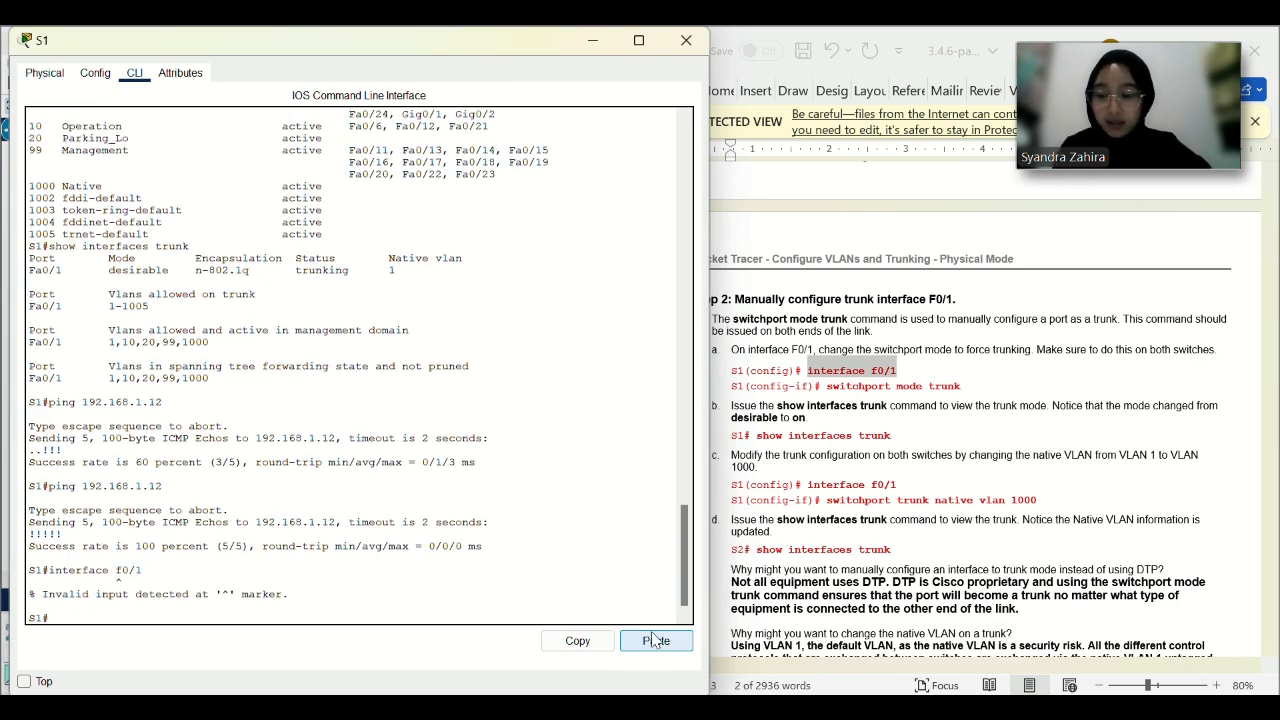
pyautogui.write('conf t')
pyautogui.press('Return')
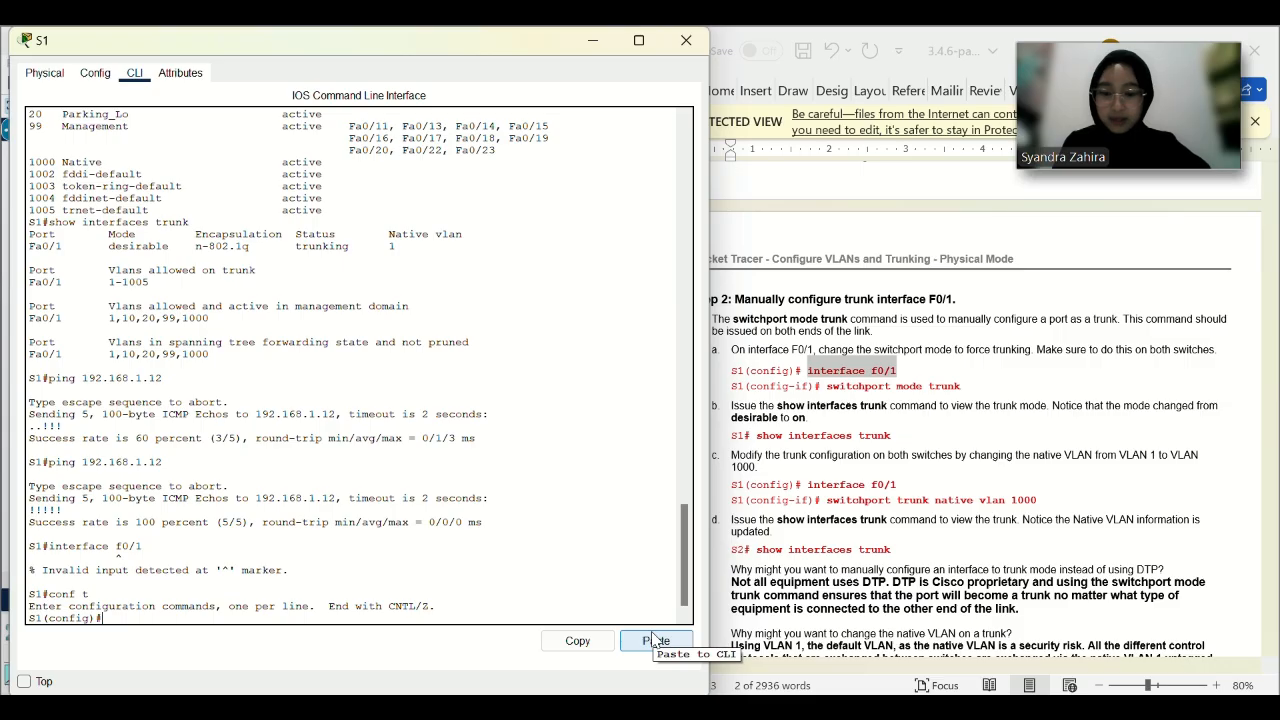
pyautogui.click(656, 640)
# Force S1's F0/1 into switchport mode trunk.
pyautogui.moveTo(963, 388); pyautogui.dragTo(859, 397)
pyautogui.hotkey('ctrl', 'c')
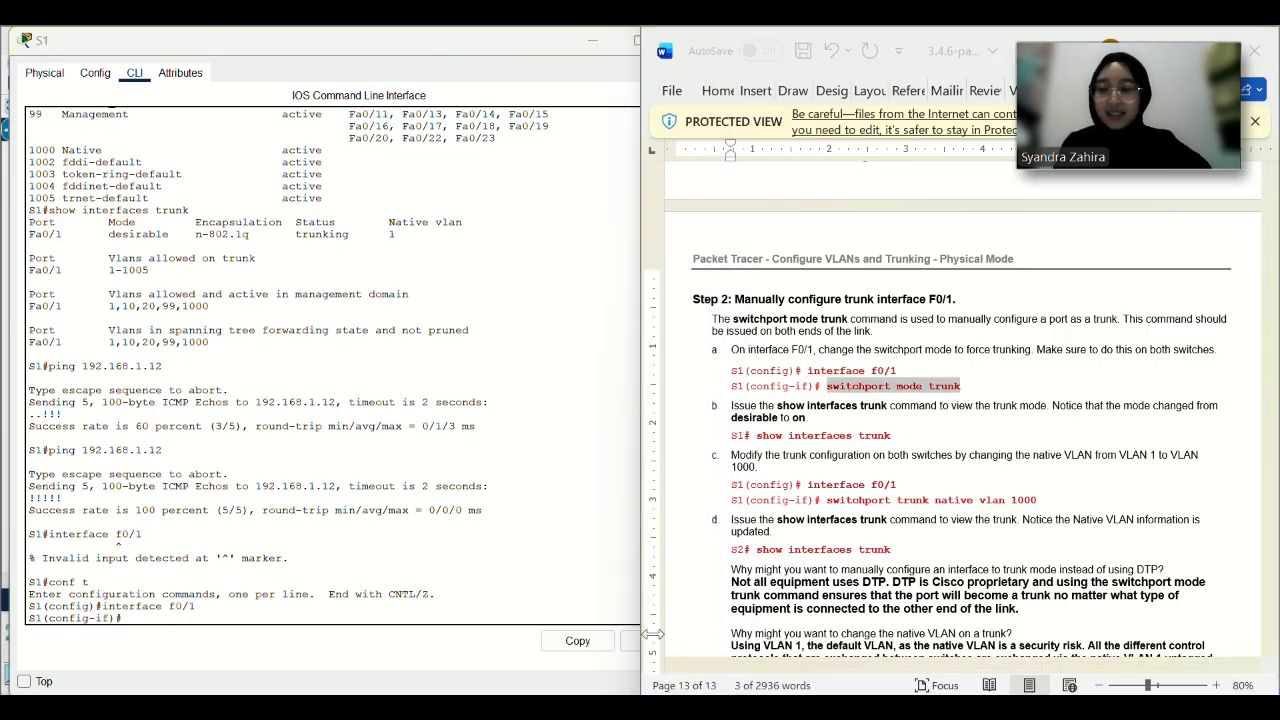
pyautogui.click(632, 640)
pyautogui.click(656, 640)
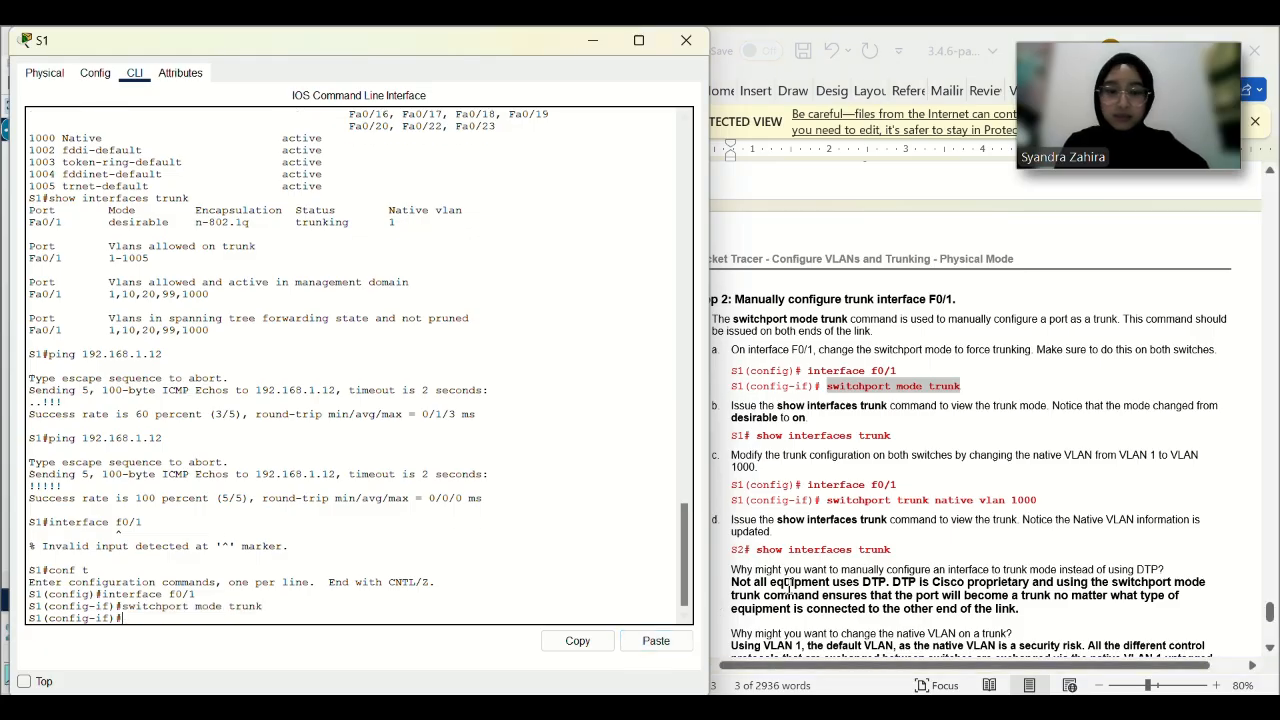
# Exit to privileged mode and run show interfaces trunk, showing mode on, 802.1q, native VLAN 1.
pyautogui.moveTo(891, 437); pyautogui.dragTo(783, 446)
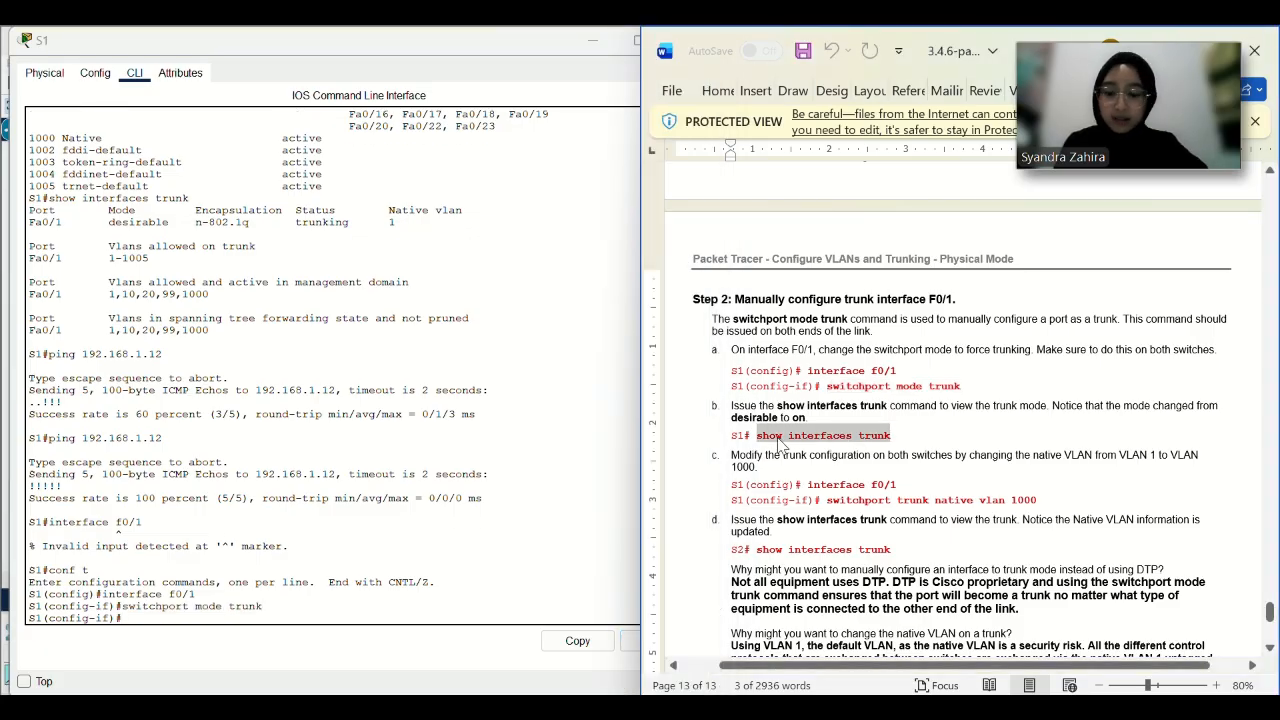
pyautogui.click(630, 638)
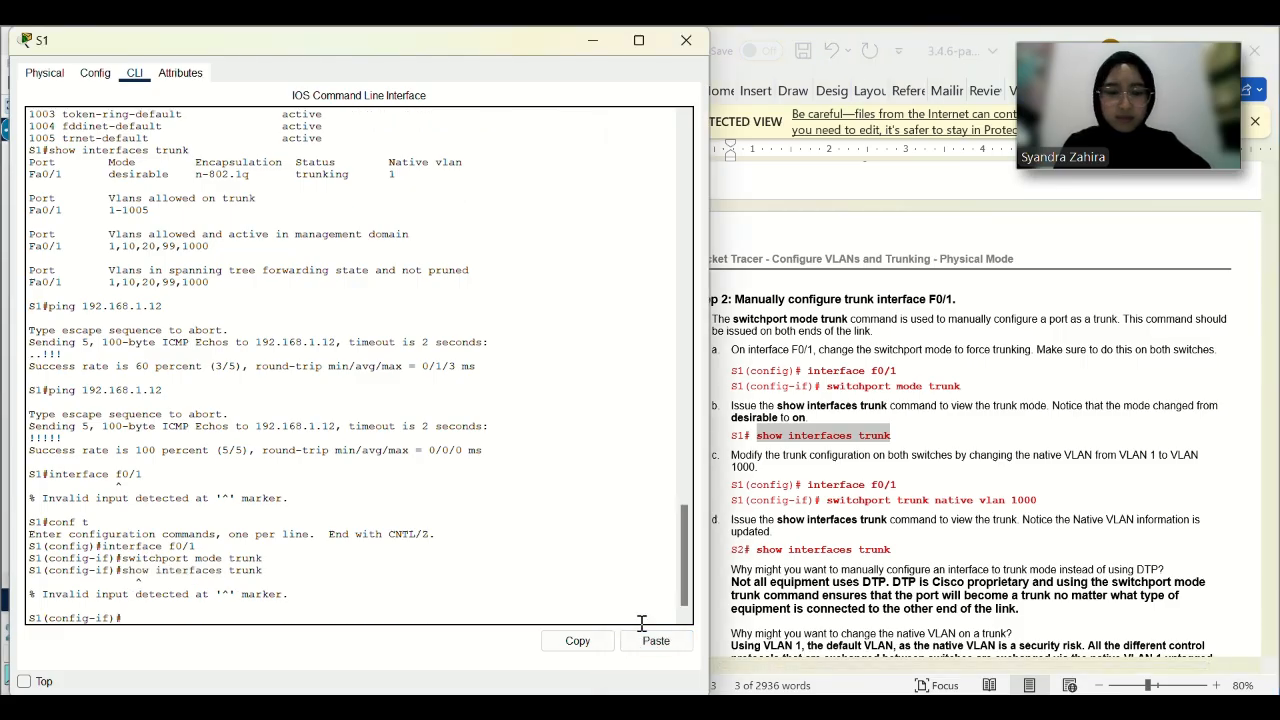
pyautogui.write('exit')
pyautogui.press('Return')
pyautogui.write('exit')
pyautogui.press('Return')
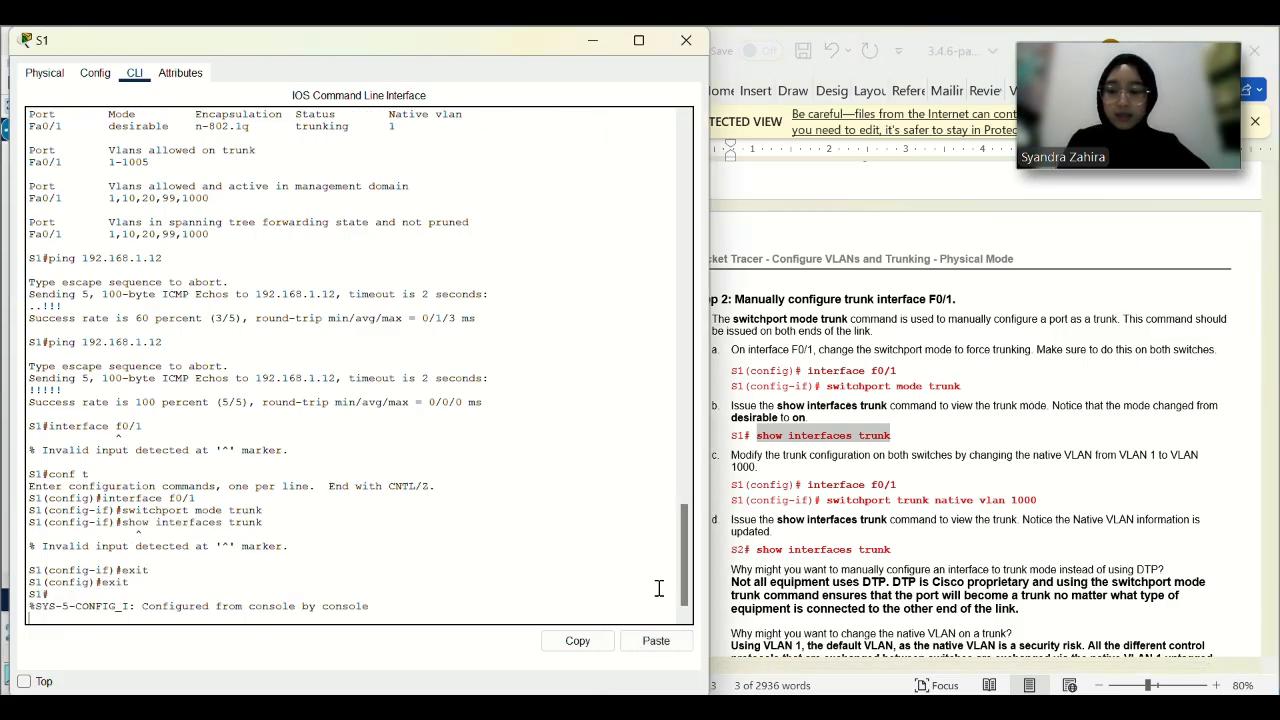
pyautogui.click(661, 640)
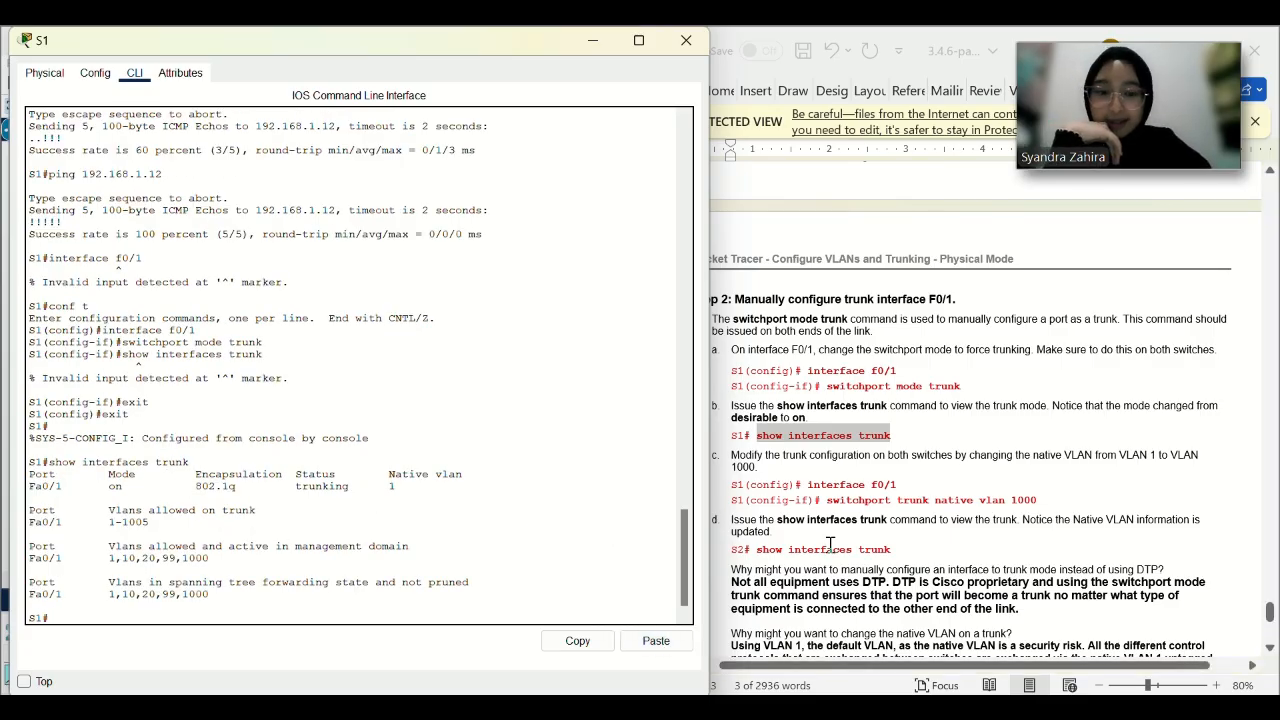
# Under conf t and interface f0/1, set S1's trunk native VLAN to 1000.
pyautogui.moveTo(904, 485); pyautogui.dragTo(808, 485)
pyautogui.hotkey('ctrl', 'c')
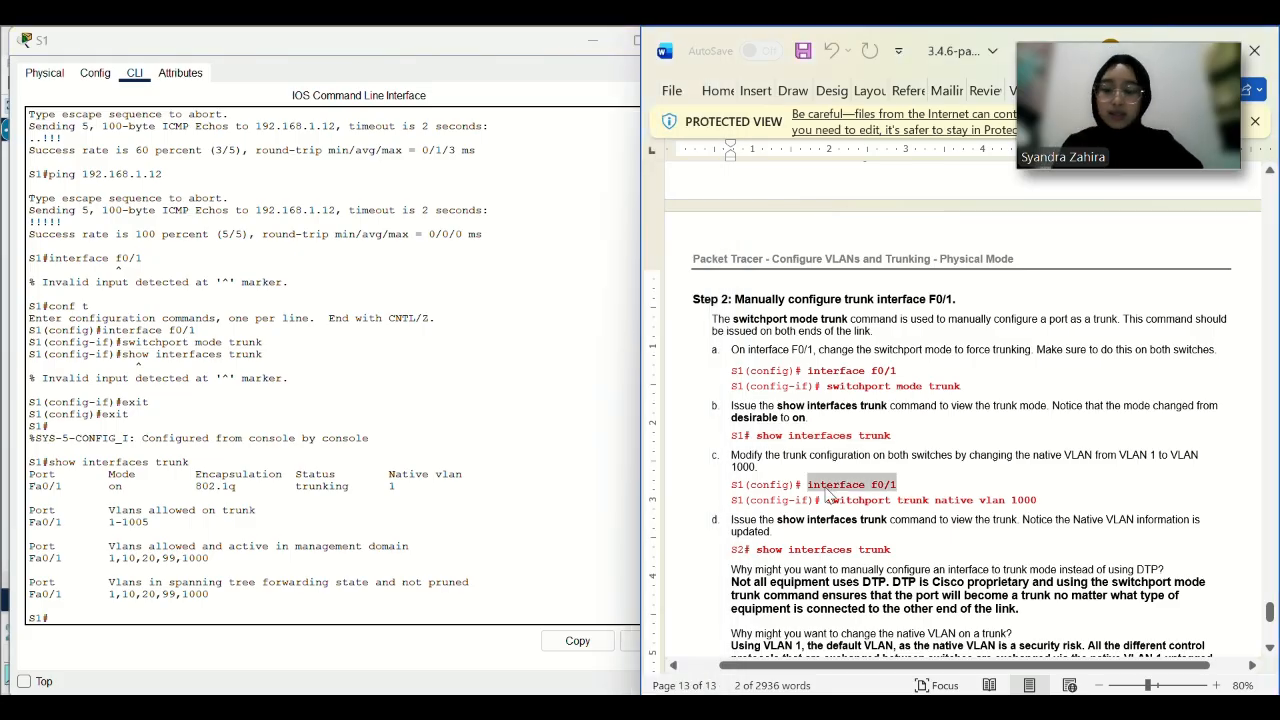
pyautogui.click(559, 619)
pyautogui.write('co')
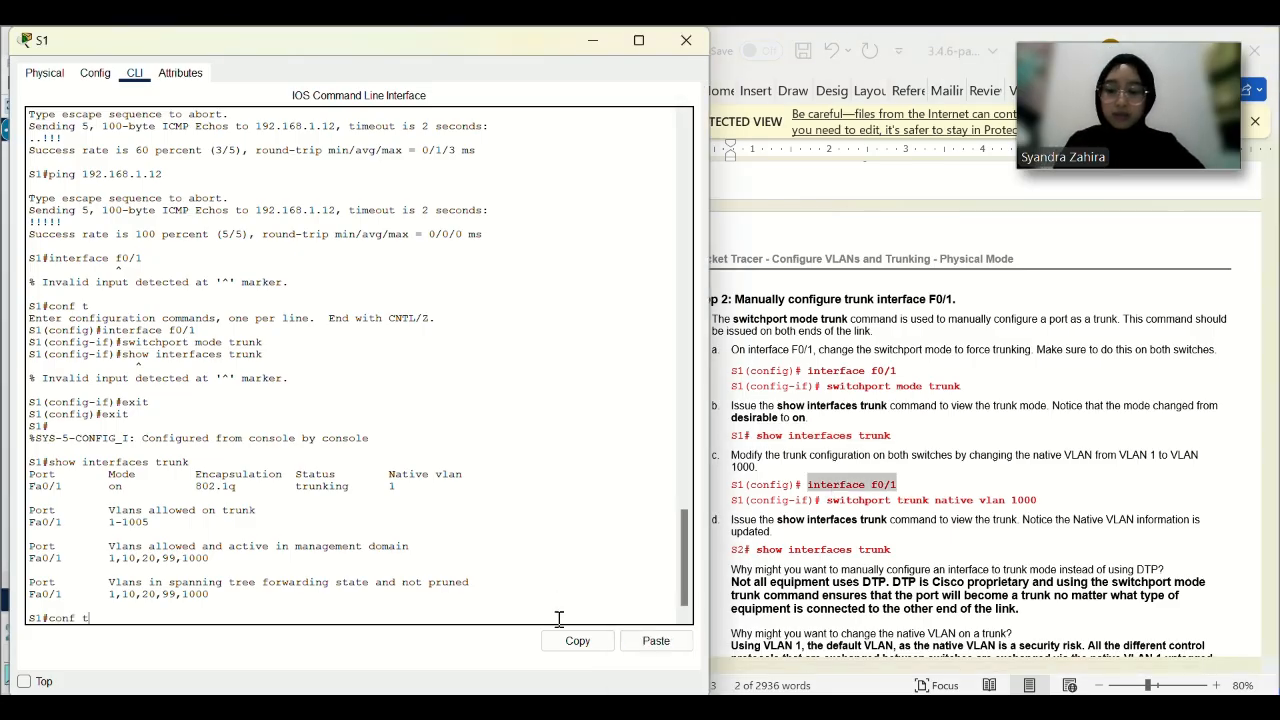
pyautogui.write('nf t')
pyautogui.press('Return')
pyautogui.click(656, 641)
pyautogui.press('Return')
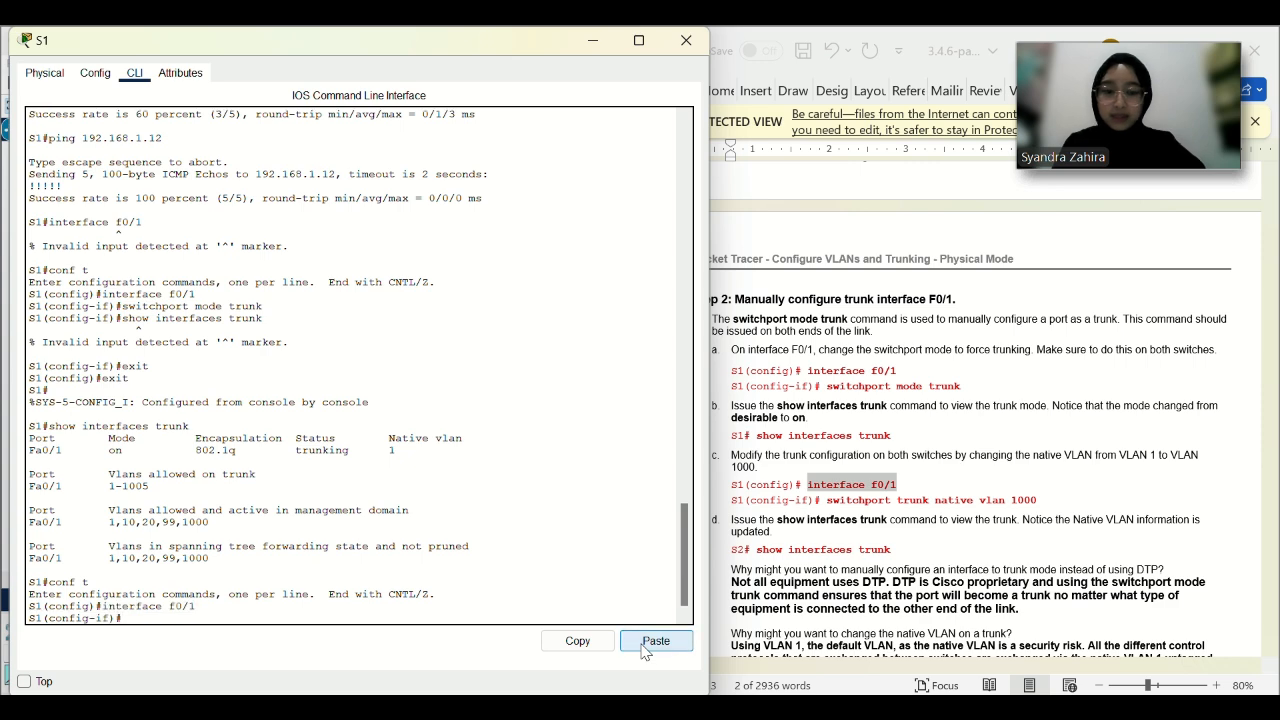
pyautogui.click(1020, 522)
pyautogui.moveTo(1038, 500); pyautogui.dragTo(849, 498)
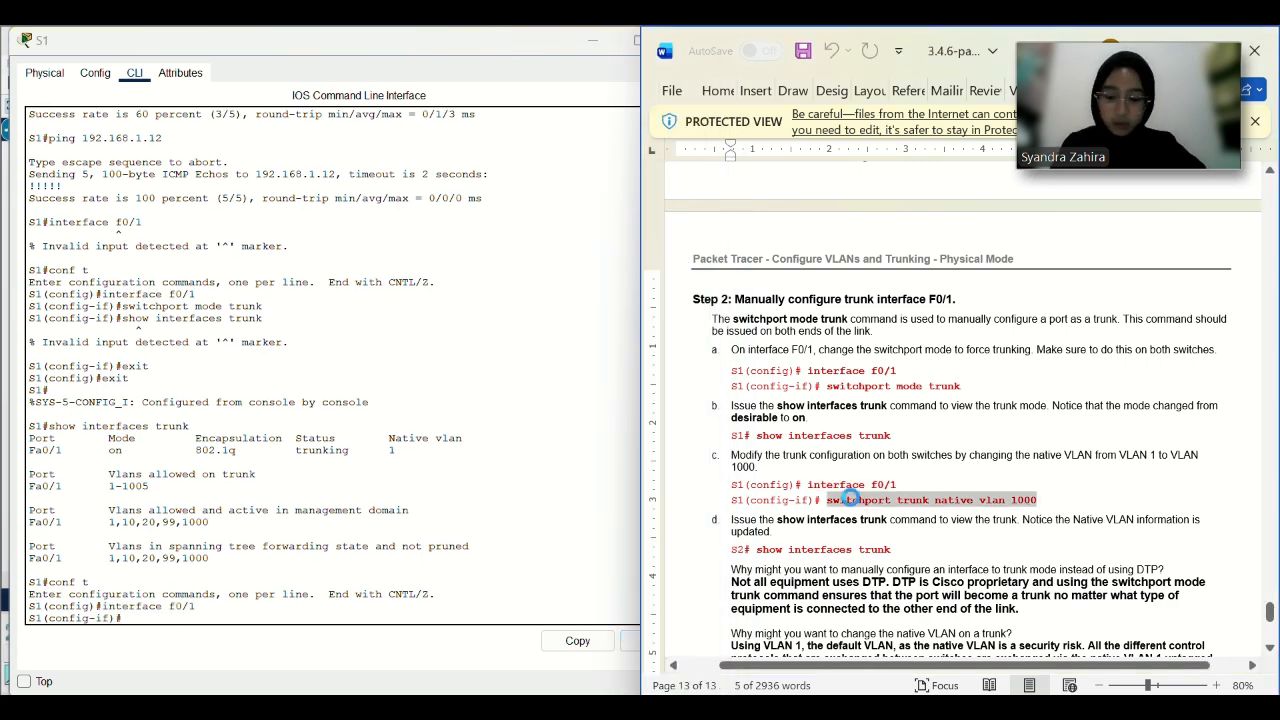
pyautogui.hotkey('ctrl', 'c')
pyautogui.click(632, 641)
pyautogui.press('Return')
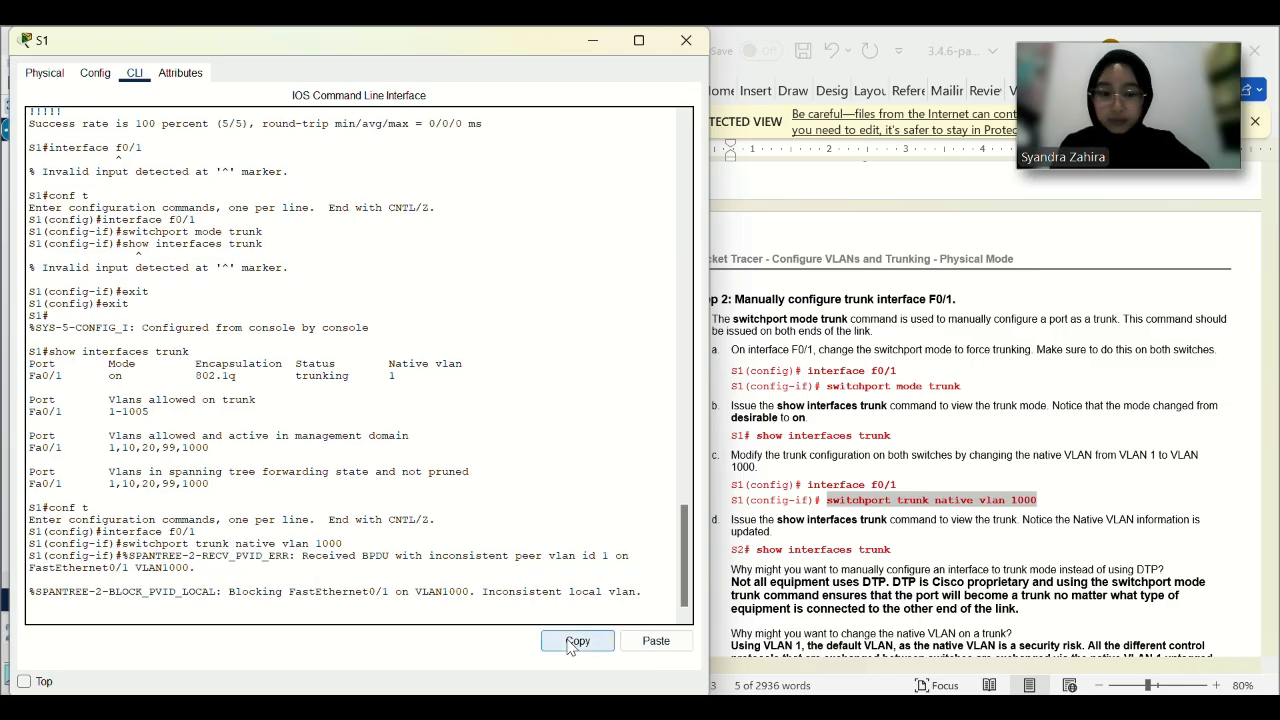
pyautogui.press('Return')
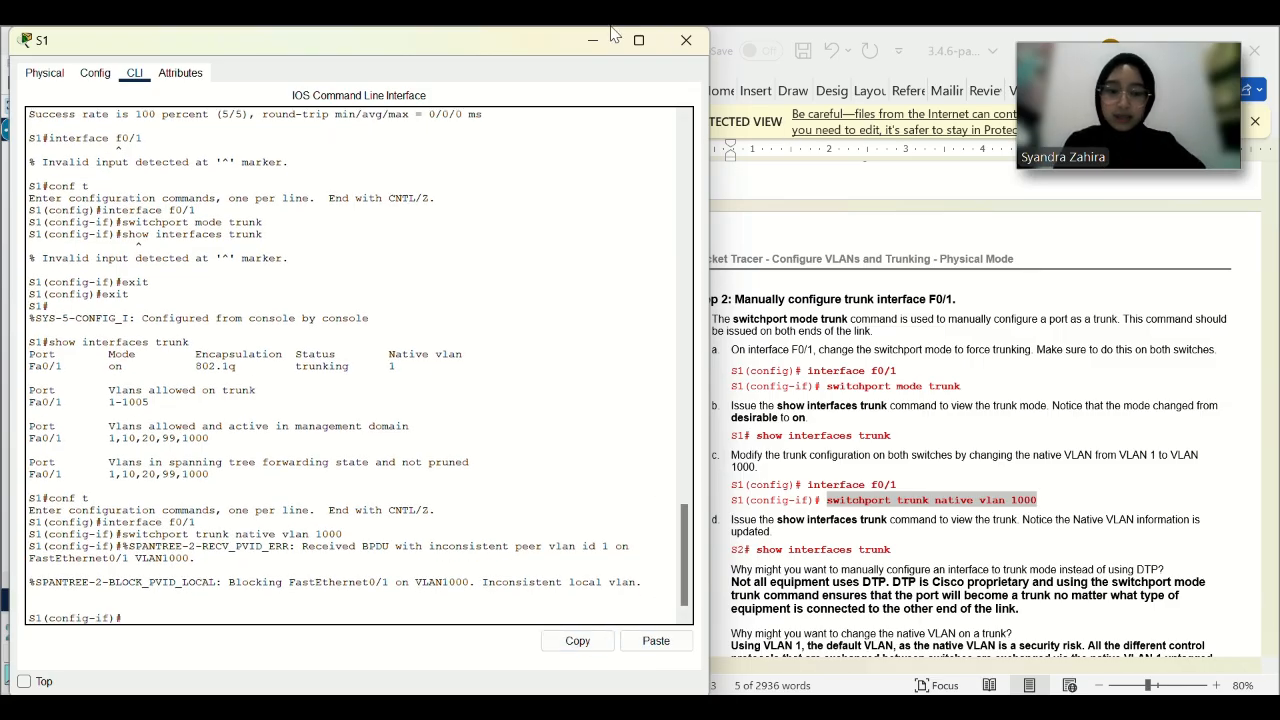
# Close S1's window and open switch S2's command line.
pyautogui.moveTo(446, 44); pyautogui.dragTo(448, 120)
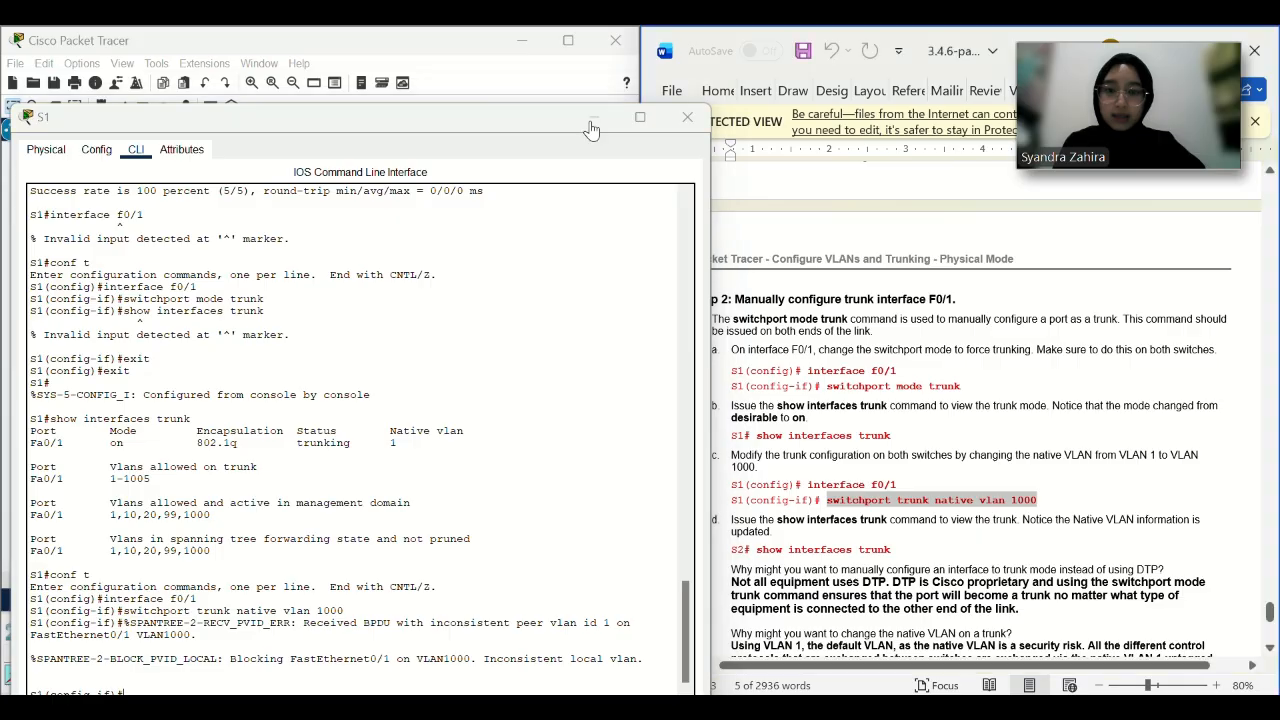
pyautogui.click(687, 117)
pyautogui.click(365, 362)
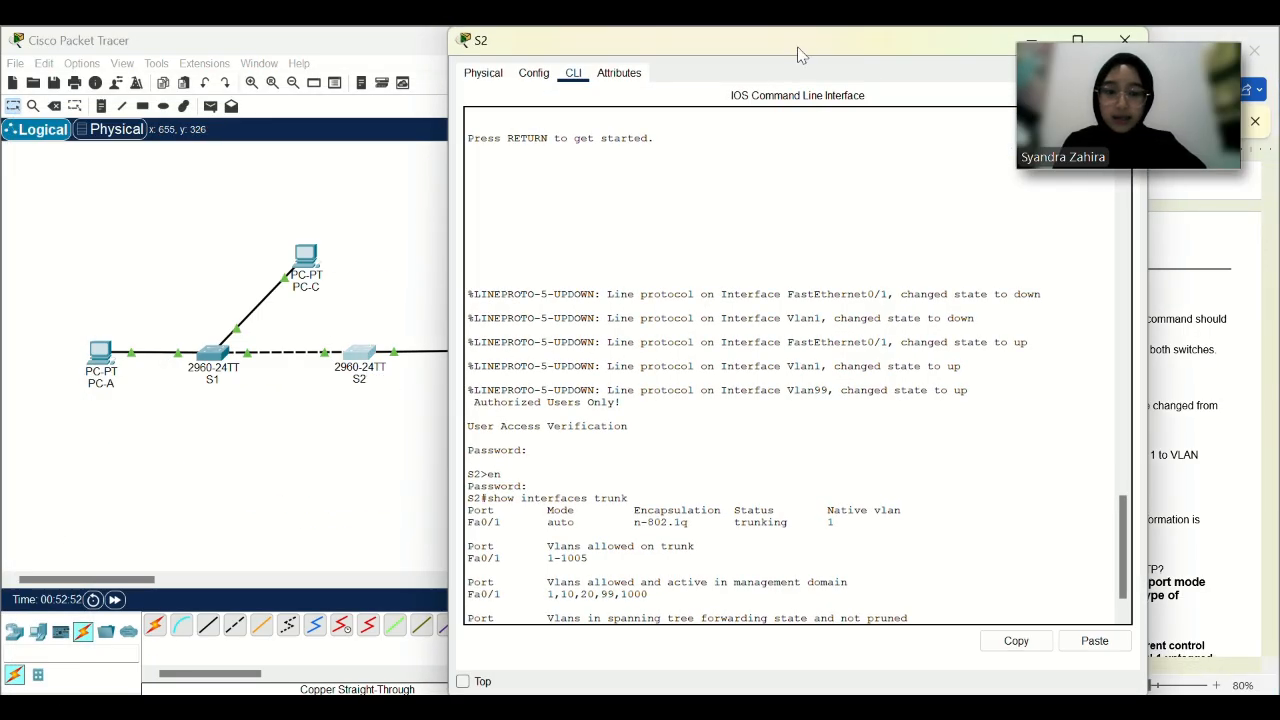
# Run show interface trunk on S2: Fa0/1 still native VLAN 1, with CDP native VLAN mismatch messages.
pyautogui.moveTo(700, 40); pyautogui.dragTo(262, 42)
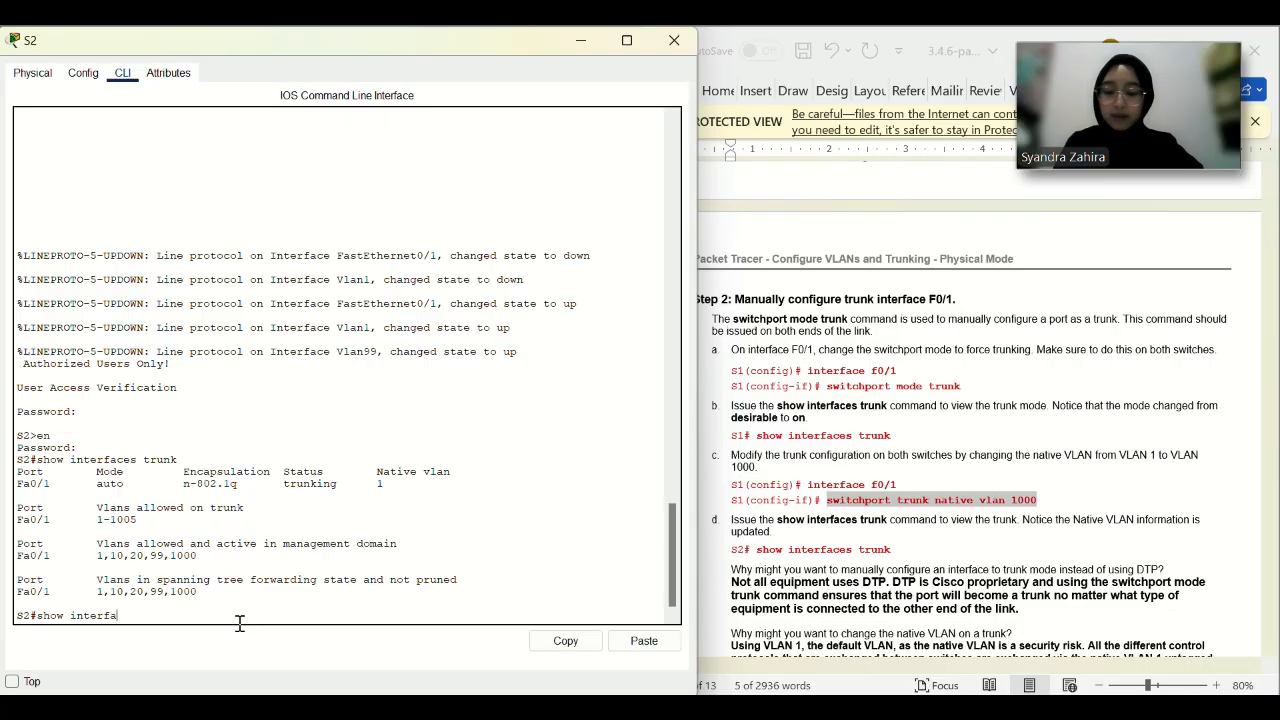
pyautogui.write('k')
pyautogui.press('Return')
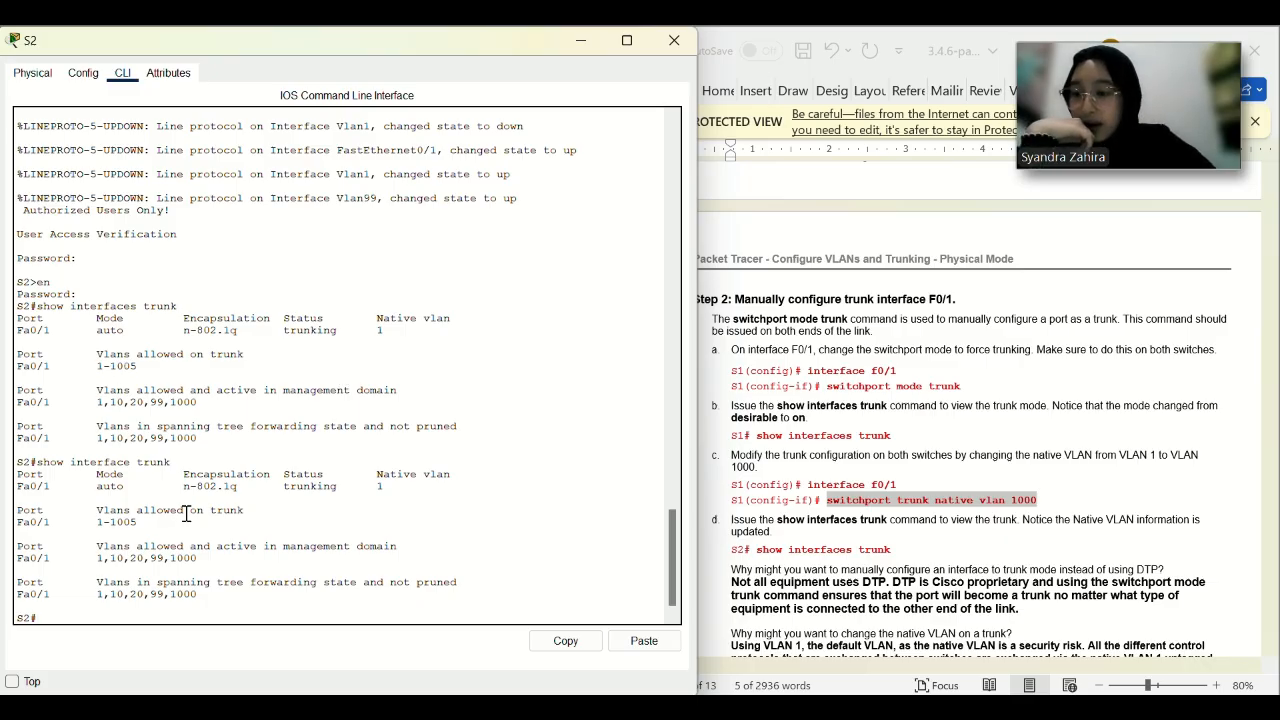
pyautogui.scroll(-2, 956, 478)
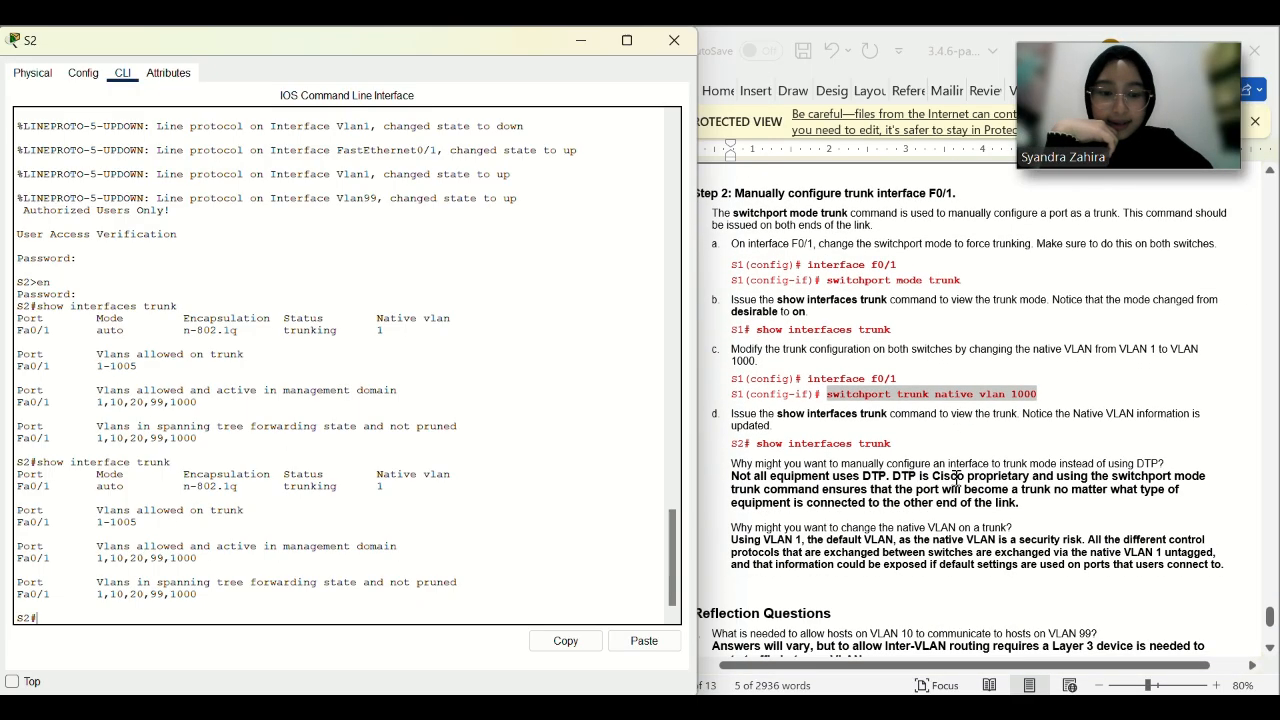
pyautogui.scroll(-1, 946, 485)
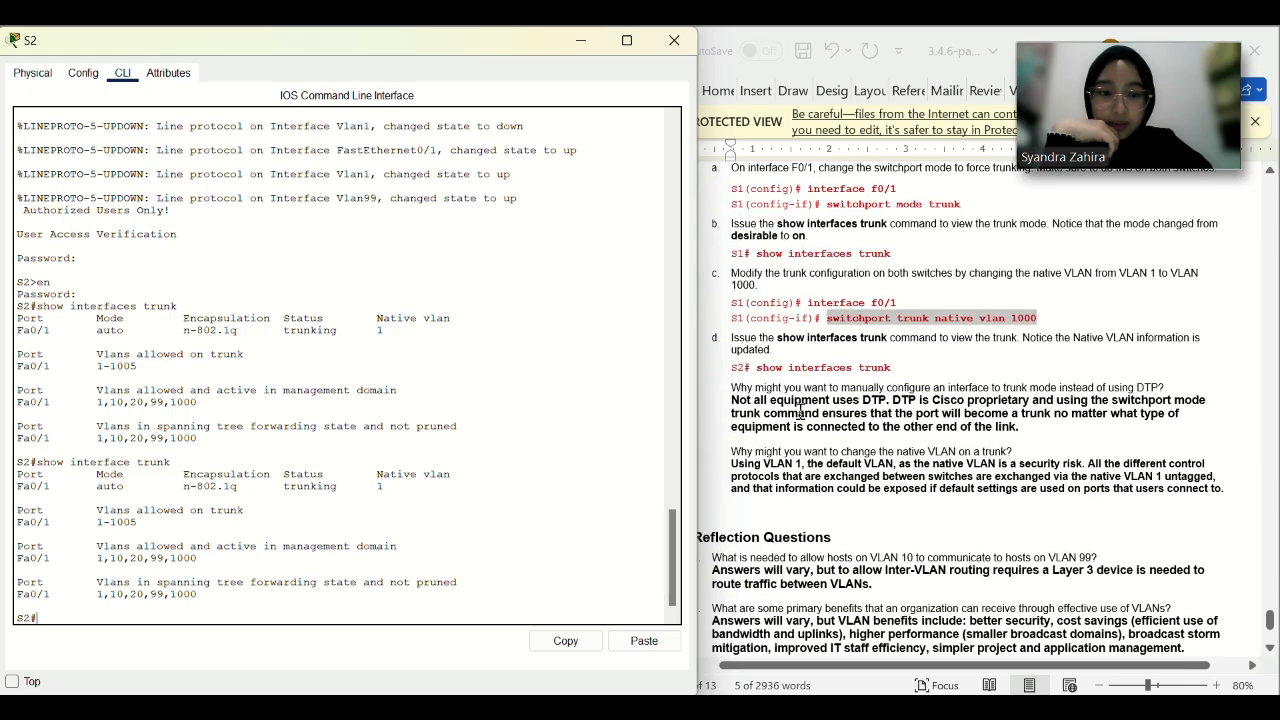
pyautogui.scroll(-3, 800, 412)
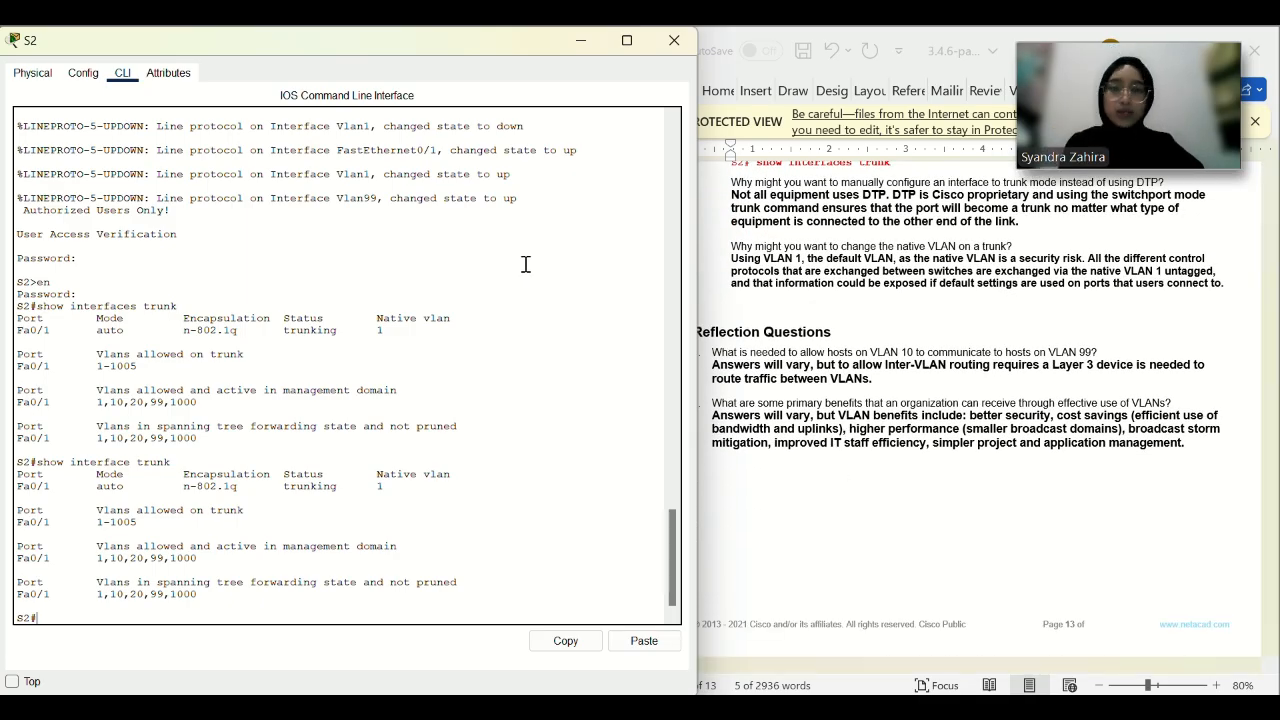
pyautogui.click(718, 350)
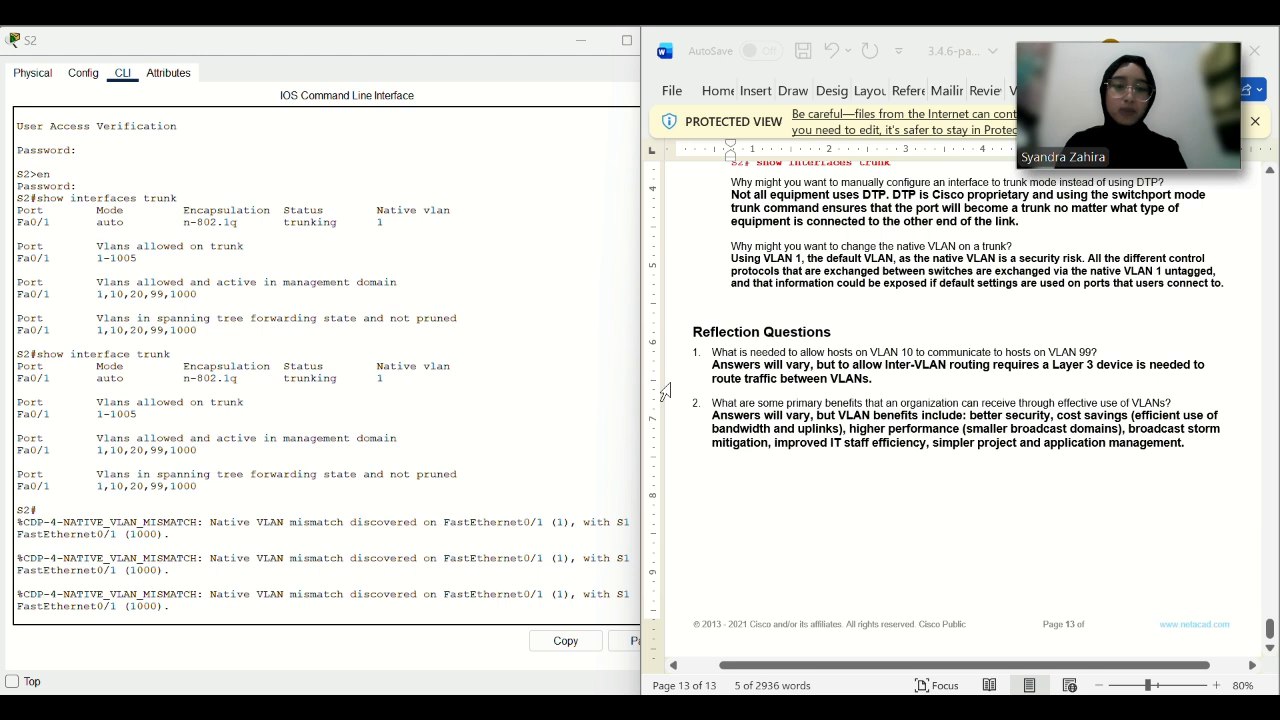